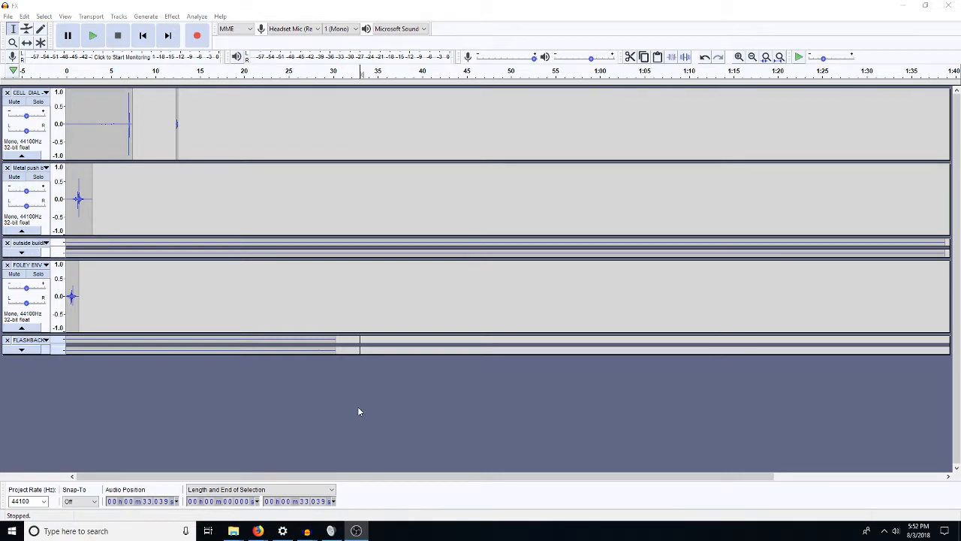
{"action": "mouse_move", "coordinate": [304, 534]}
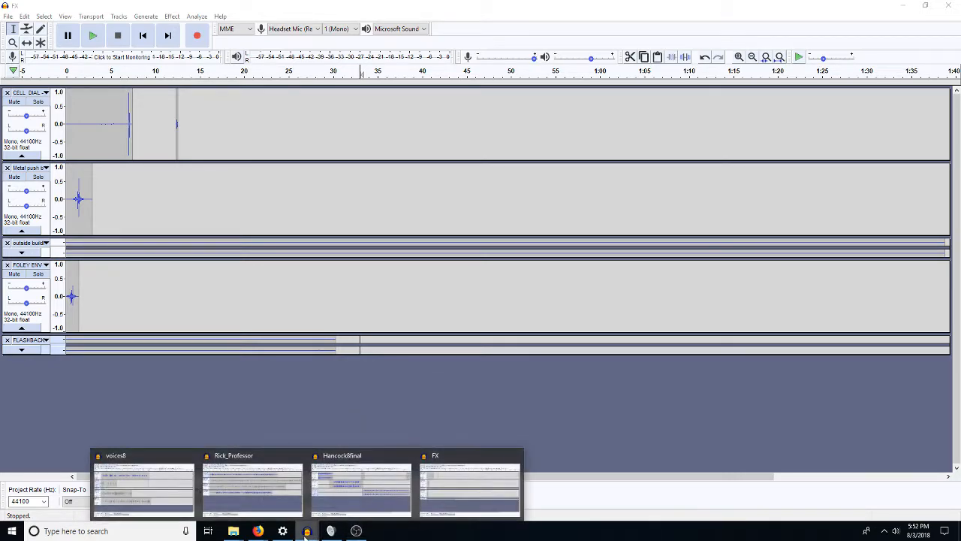
{"action": "left_click", "coordinate": [434, 486]}
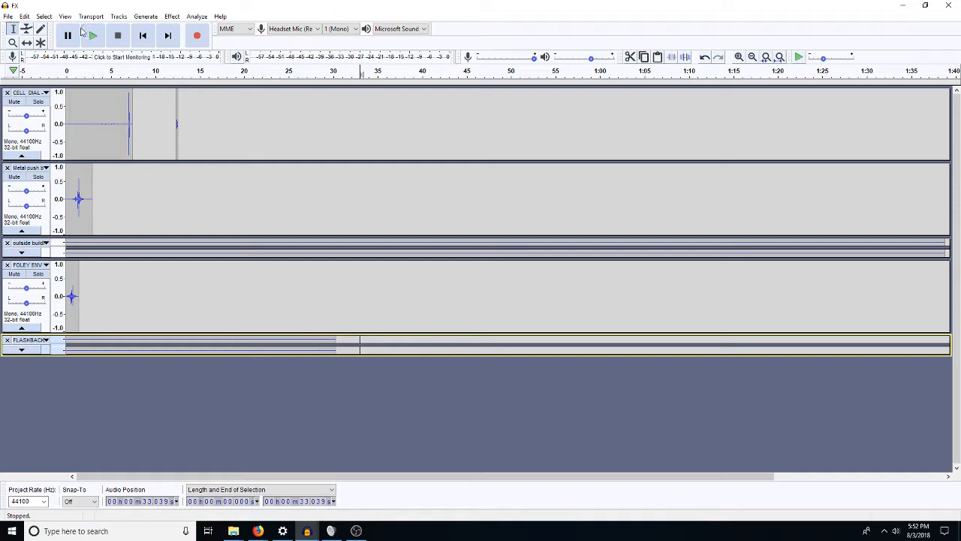
{"action": "left_click", "coordinate": [7, 17]}
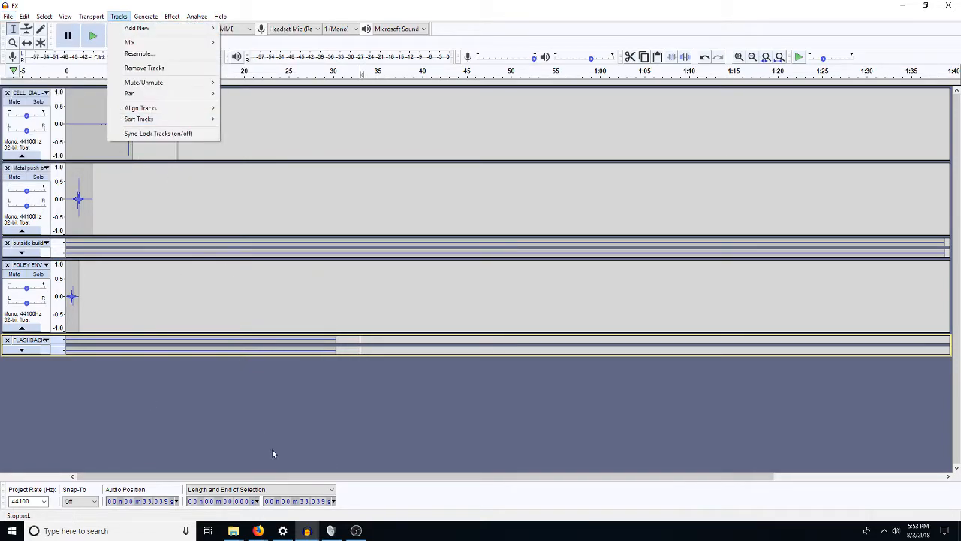
Switch to the voices8 project, copy the whole Mark8 clip and collapse the masterton track
{"action": "left_click", "coordinate": [308, 531]}
{"action": "left_click", "coordinate": [169, 486]}
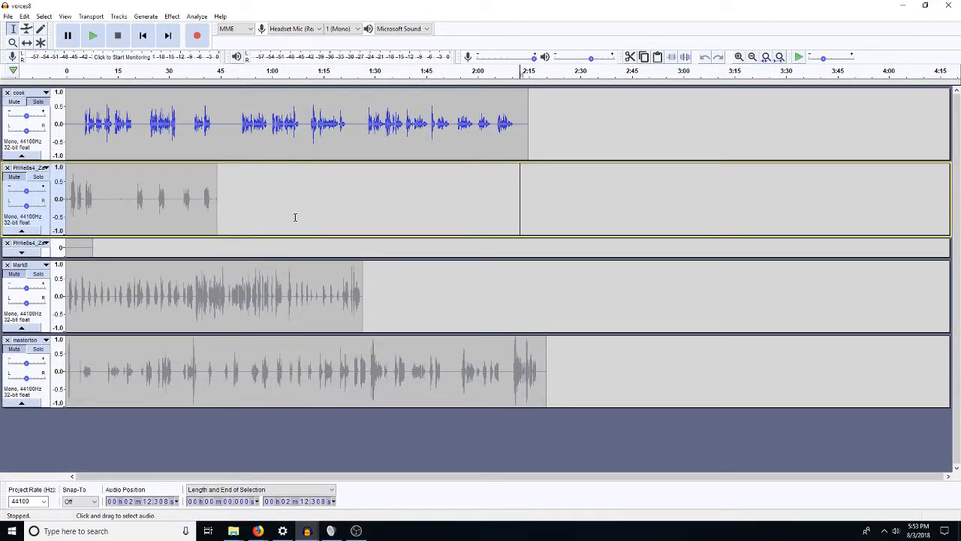
{"action": "double_click", "coordinate": [250, 295]}
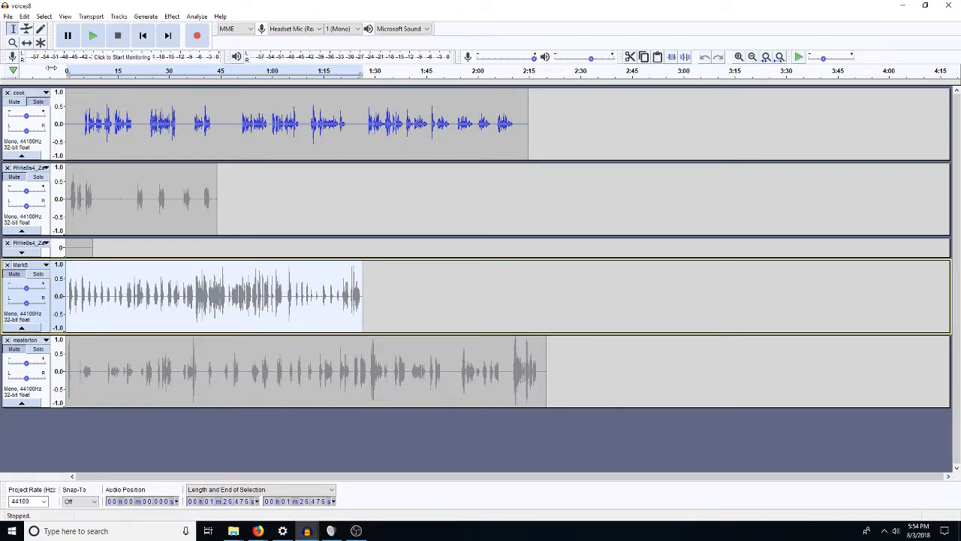
{"action": "left_click", "coordinate": [22, 405]}
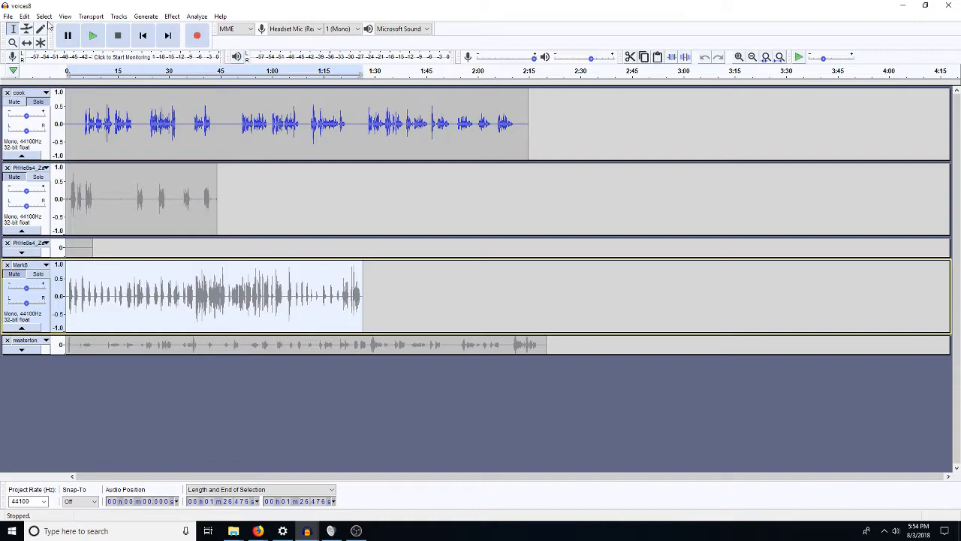
Create a new project and paste the copied Mark8 clip into it
{"action": "left_click", "coordinate": [8, 17]}
{"action": "left_click", "coordinate": [23, 27]}
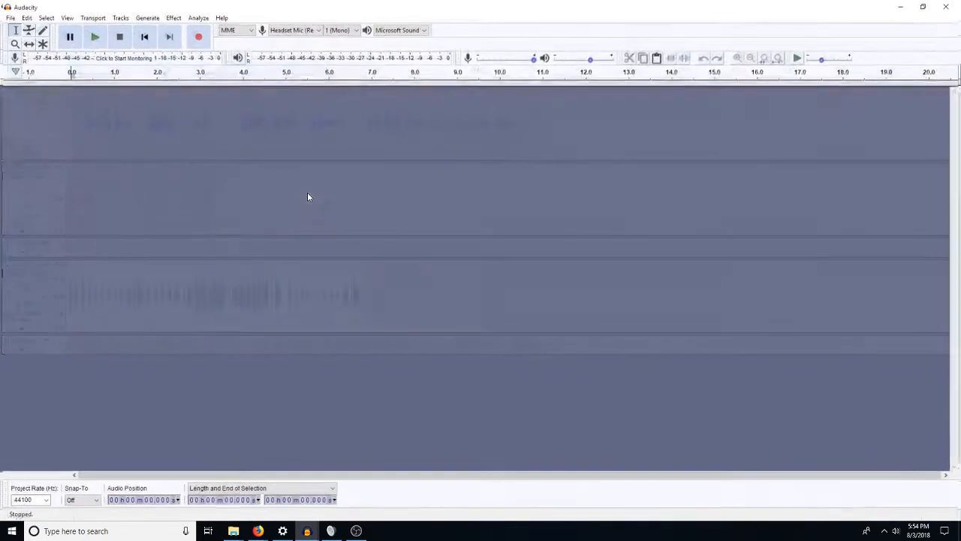
{"action": "key", "text": "ctrl+v"}
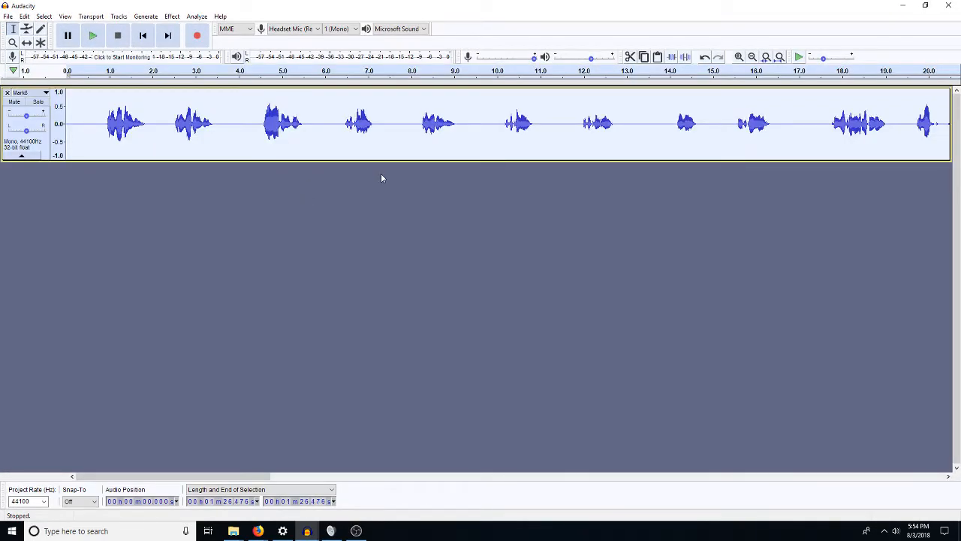
Minimize the new project, switch to the Rick_Professor project and collapse its scene 2 track
{"action": "left_click", "coordinate": [902, 6]}
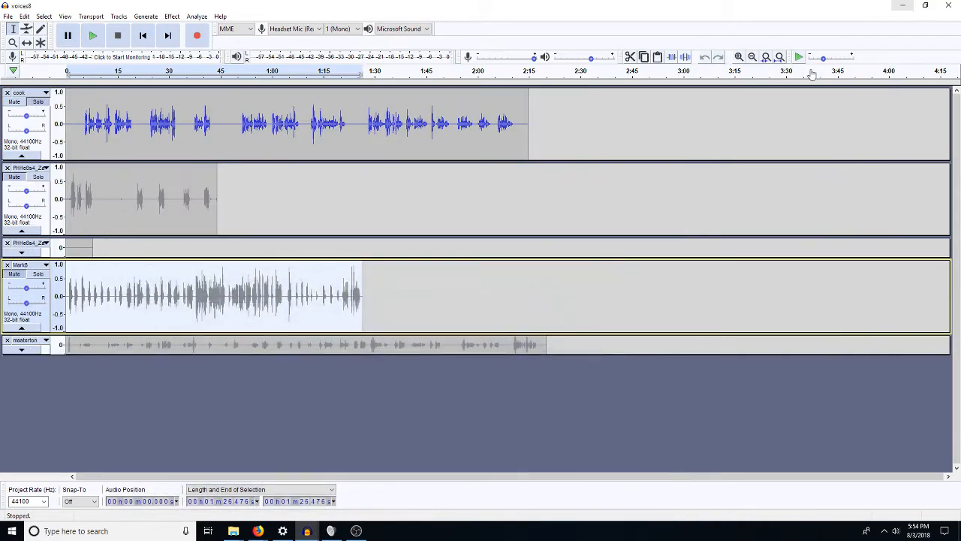
{"action": "left_click", "coordinate": [318, 530]}
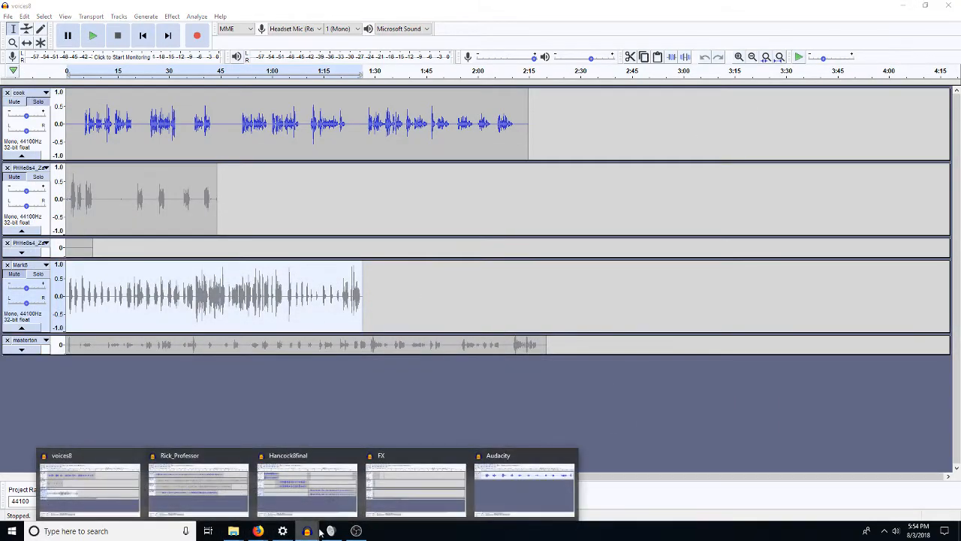
{"action": "left_click", "coordinate": [225, 492]}
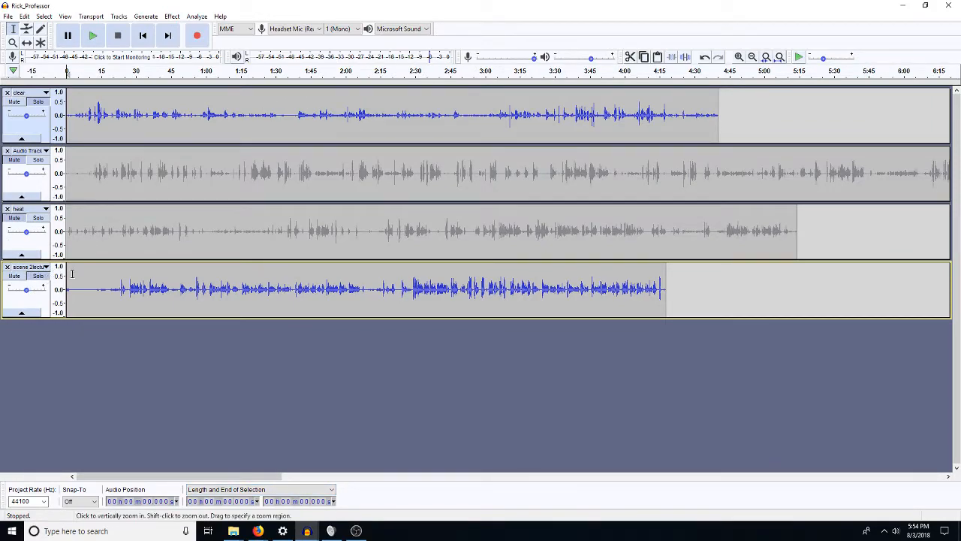
{"action": "left_click", "coordinate": [22, 311]}
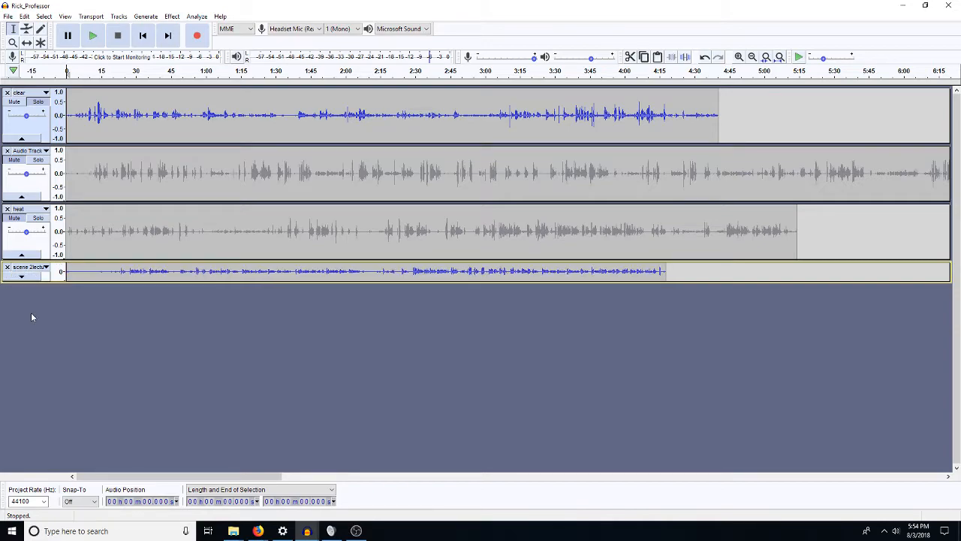
Solo only the clear track and play a short passage from about 4:24
{"action": "left_click", "coordinate": [41, 104]}
{"action": "left_click", "coordinate": [41, 104]}
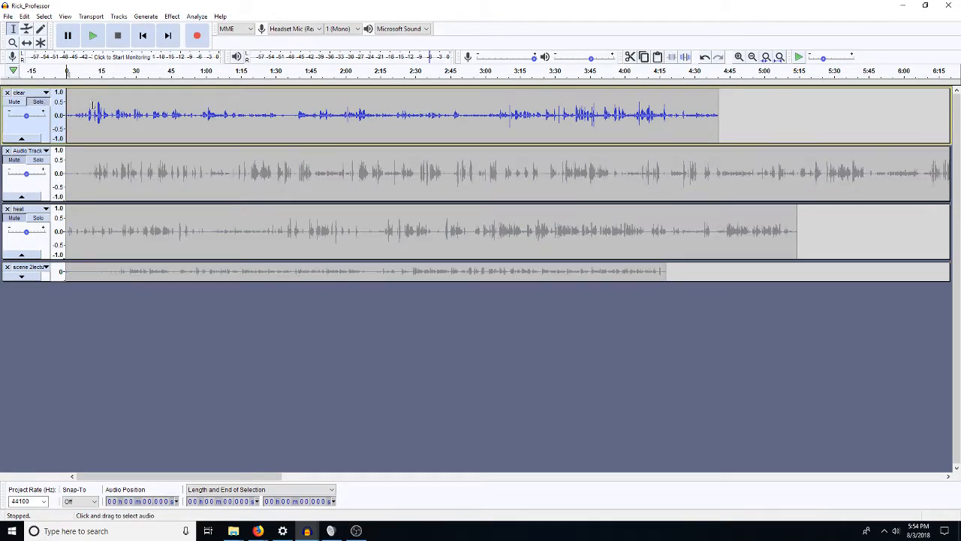
{"action": "double_click", "coordinate": [231, 116]}
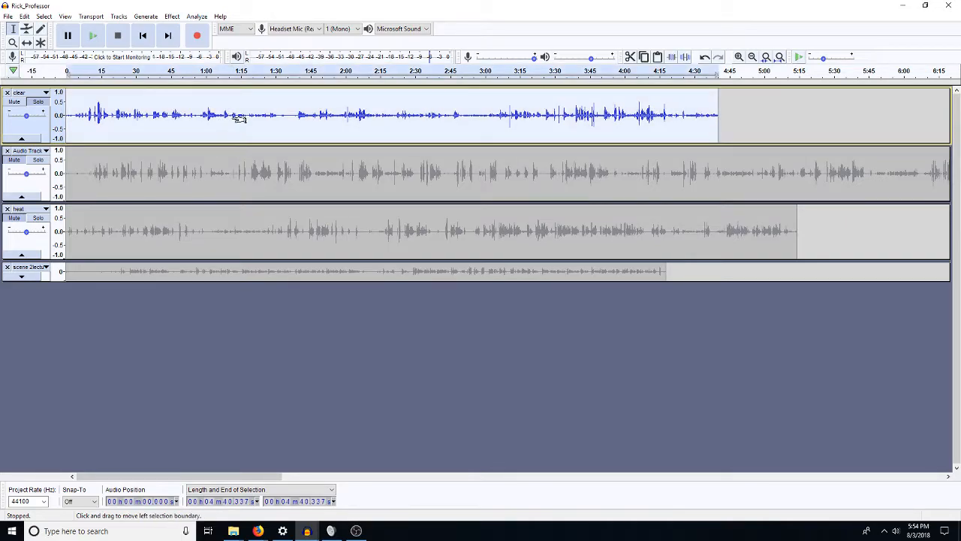
{"action": "mouse_move", "coordinate": [307, 530]}
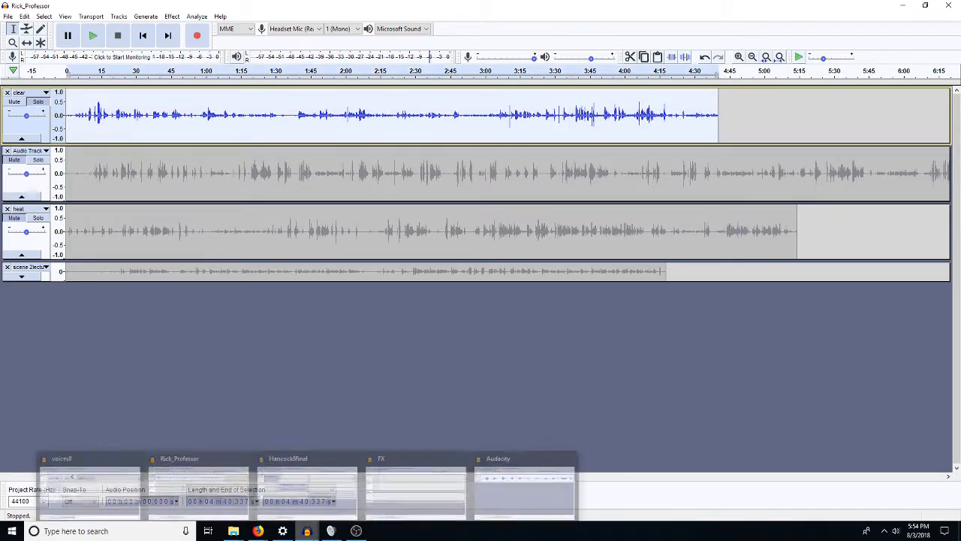
{"action": "left_click", "coordinate": [681, 116]}
{"action": "key", "text": "space"}
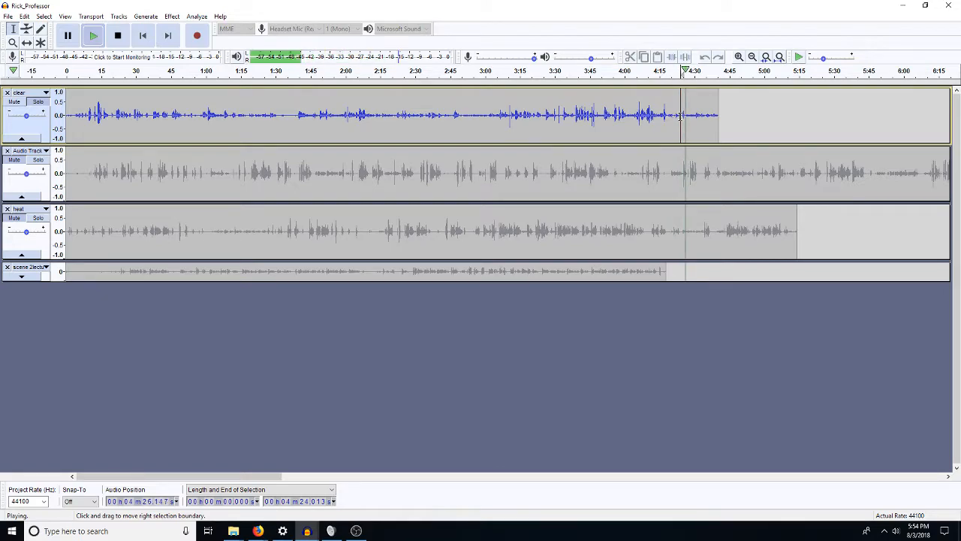
{"action": "key", "text": "space"}
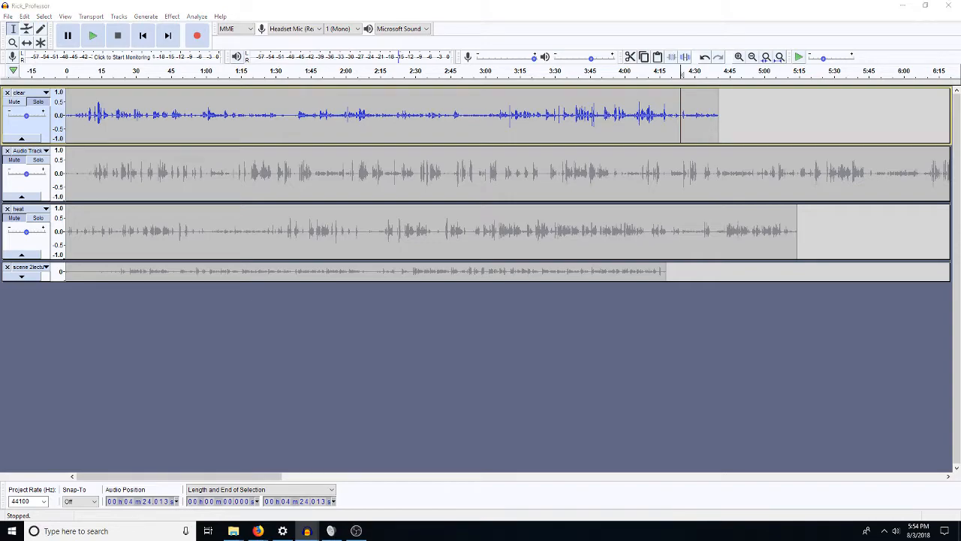
Solo the heat track instead and play a short passage from about 4:58
{"action": "key", "text": "alt+Tab"}
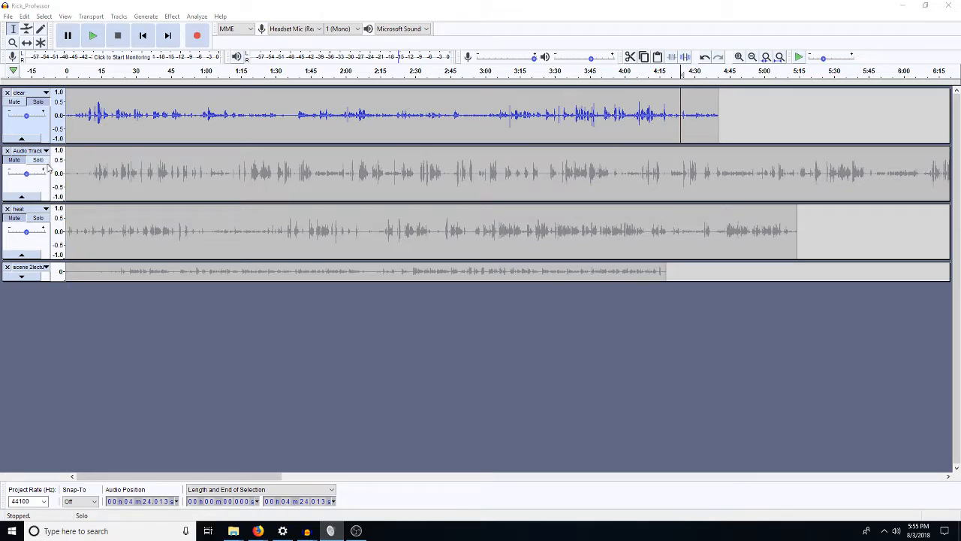
{"action": "left_click", "coordinate": [42, 222]}
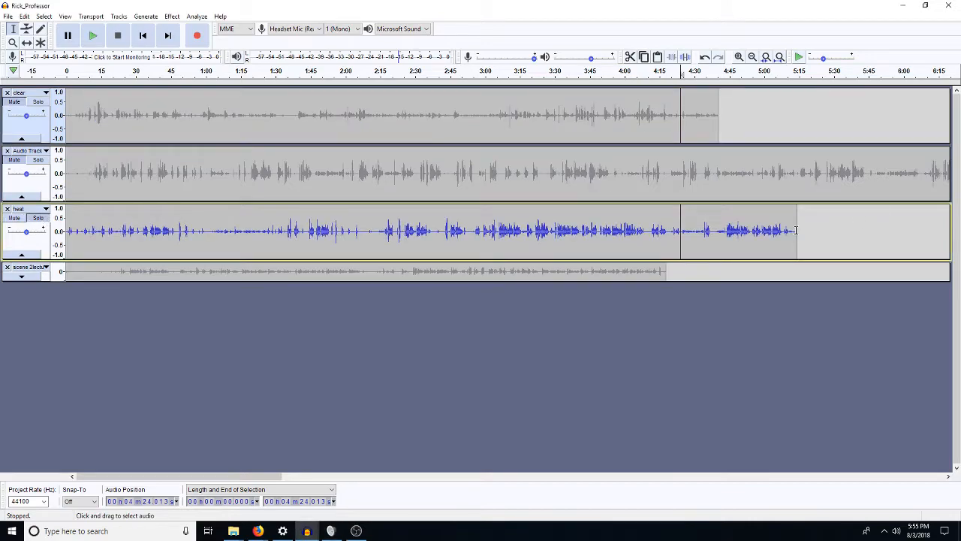
{"action": "left_click", "coordinate": [759, 231]}
{"action": "key", "text": "space"}
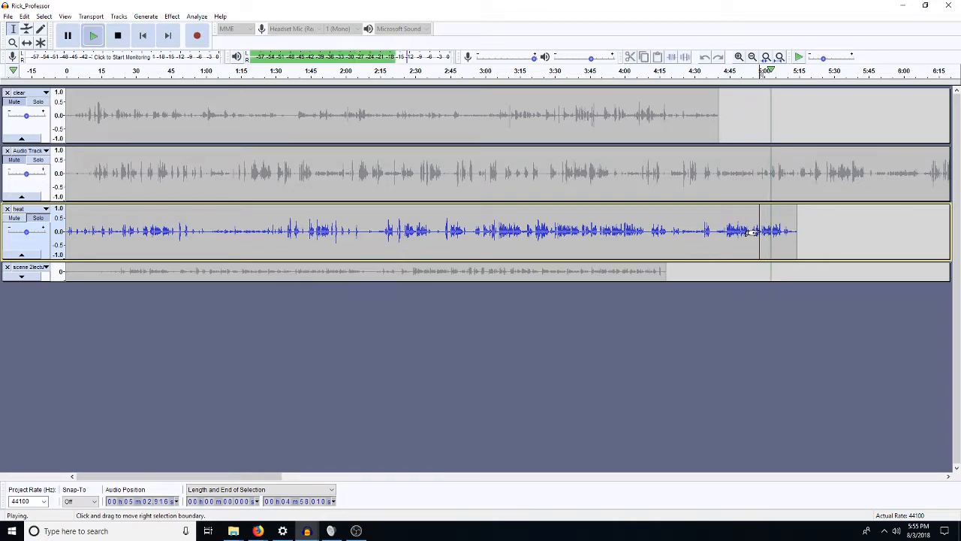
{"action": "key", "text": "space"}
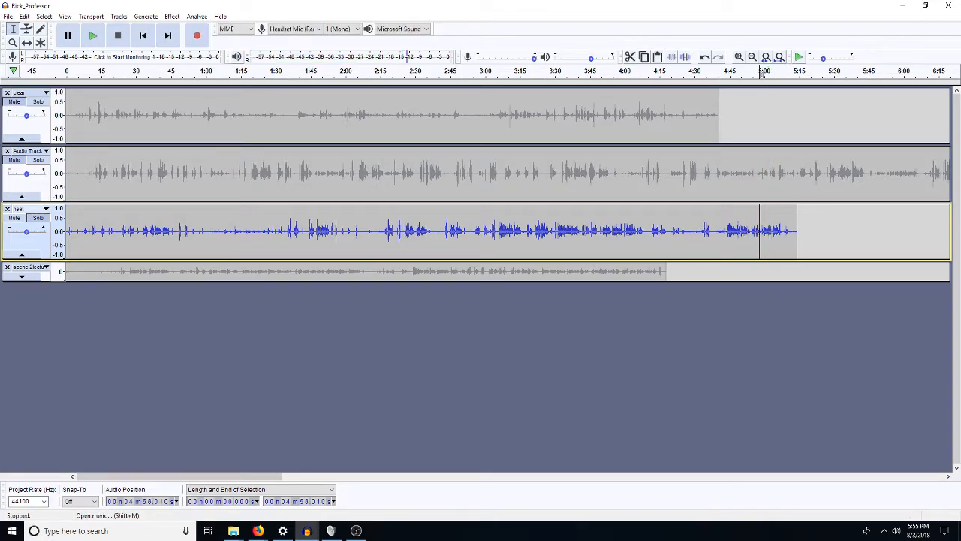
Audition the heat track from about 4:46 and again from about 0:24
{"action": "key", "text": "alt+Tab"}
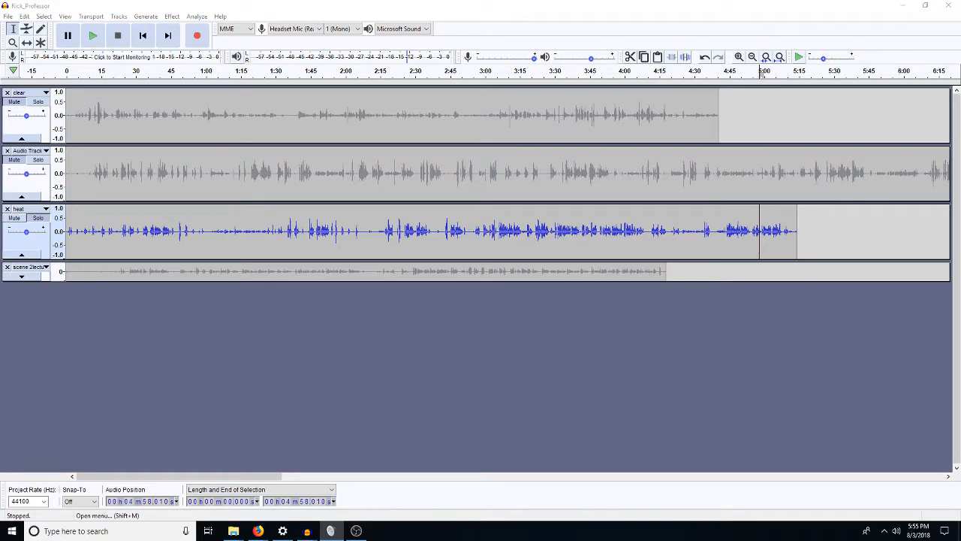
{"action": "left_click", "coordinate": [730, 217]}
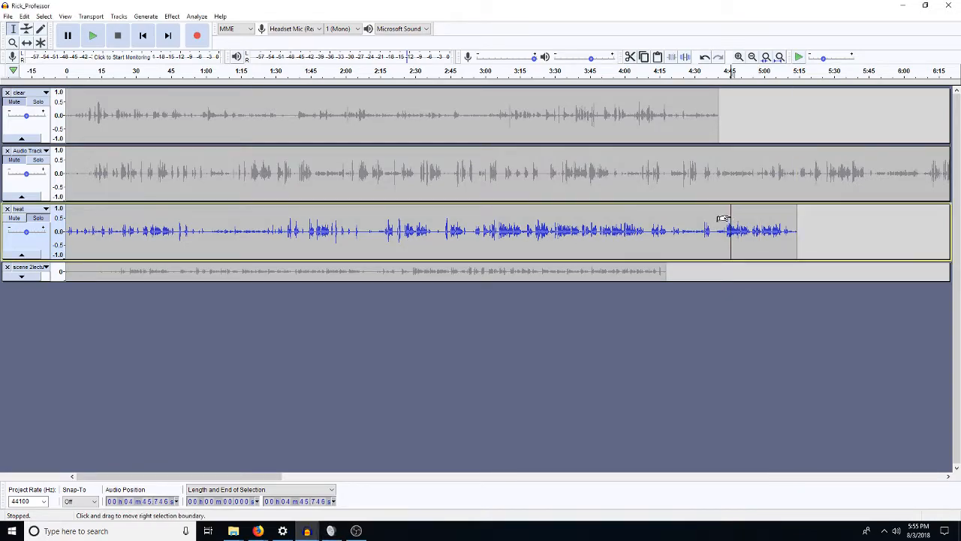
{"action": "key", "text": "space"}
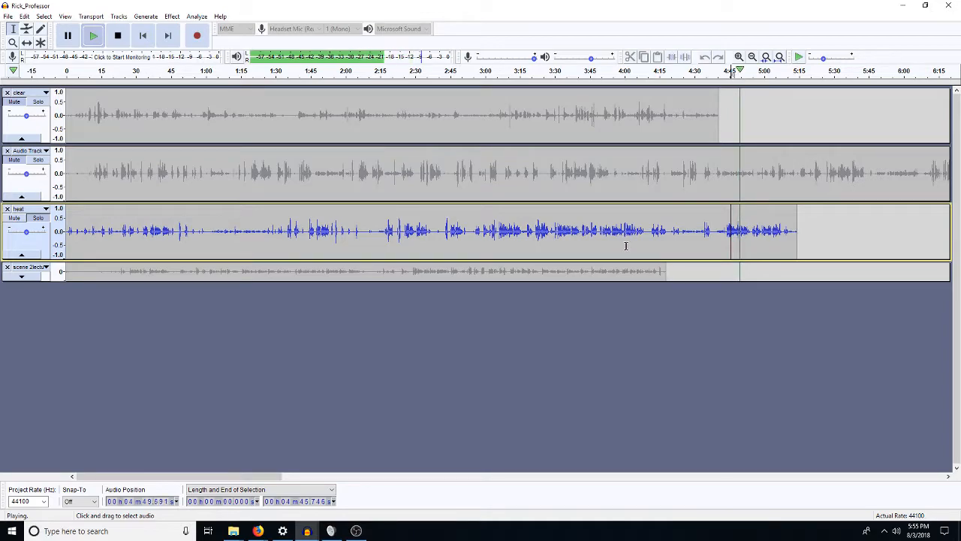
{"action": "key", "text": "space"}
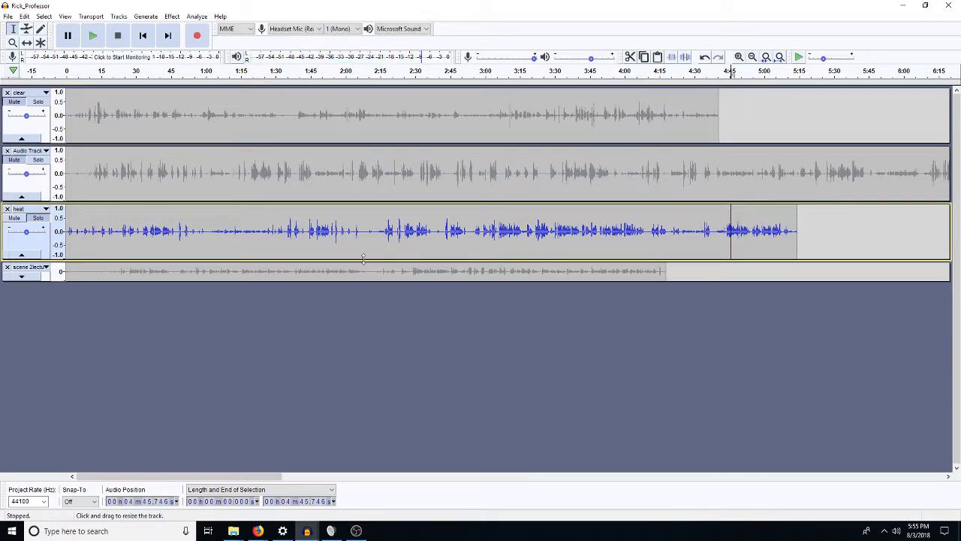
{"action": "left_click", "coordinate": [122, 228]}
{"action": "key", "text": "space"}
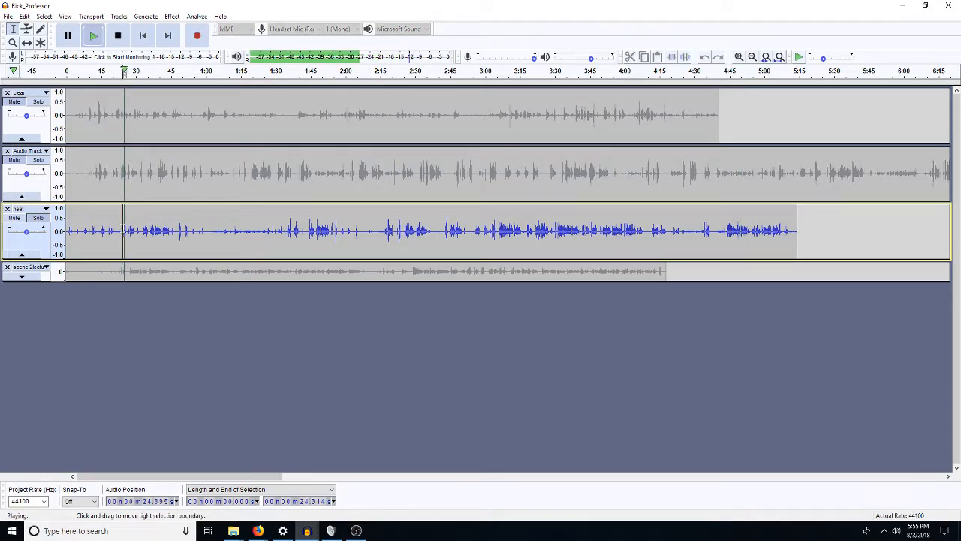
{"action": "key", "text": "space"}
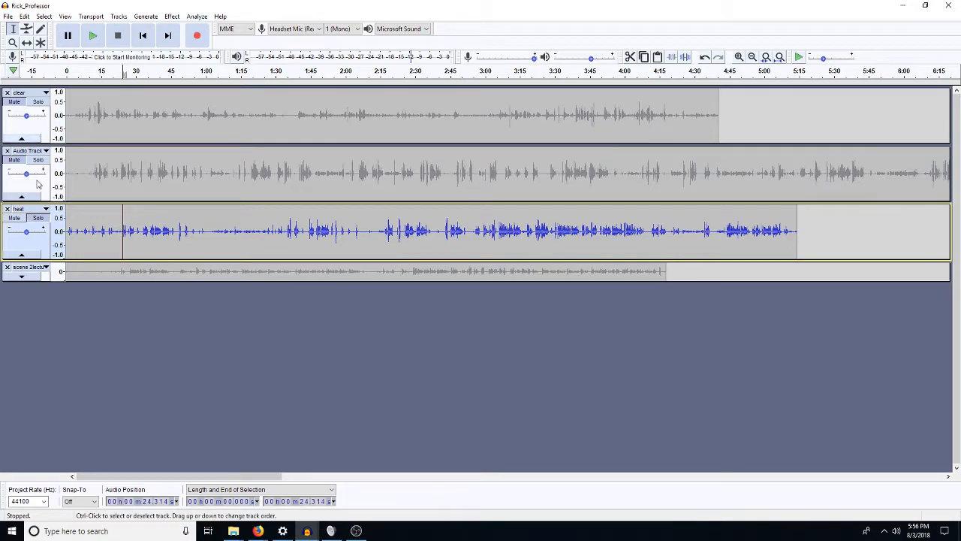
Solo Audio Track instead of heat and listen to it from about 0:17 and about 2:36
{"action": "left_click", "coordinate": [37, 217]}
{"action": "left_click", "coordinate": [37, 160]}
{"action": "left_click", "coordinate": [105, 171]}
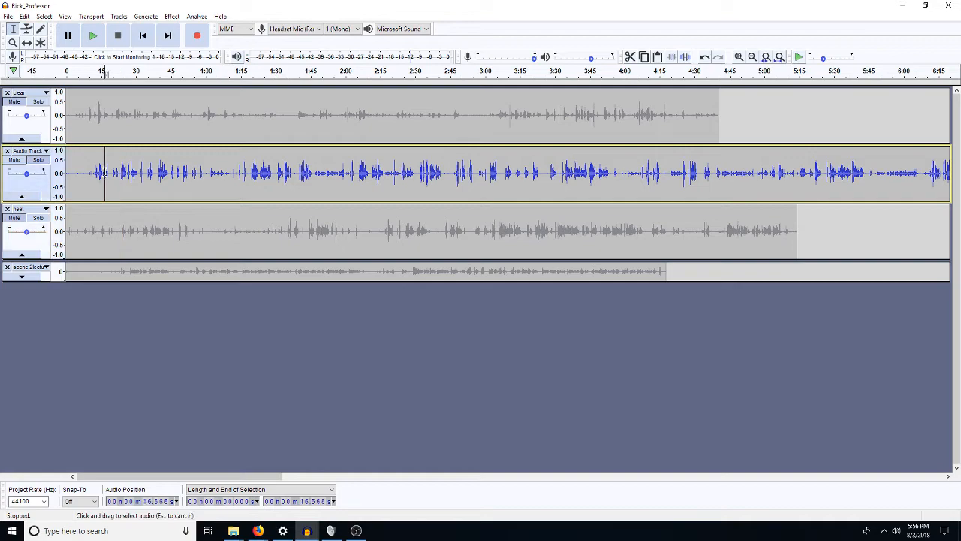
{"action": "key", "text": "space"}
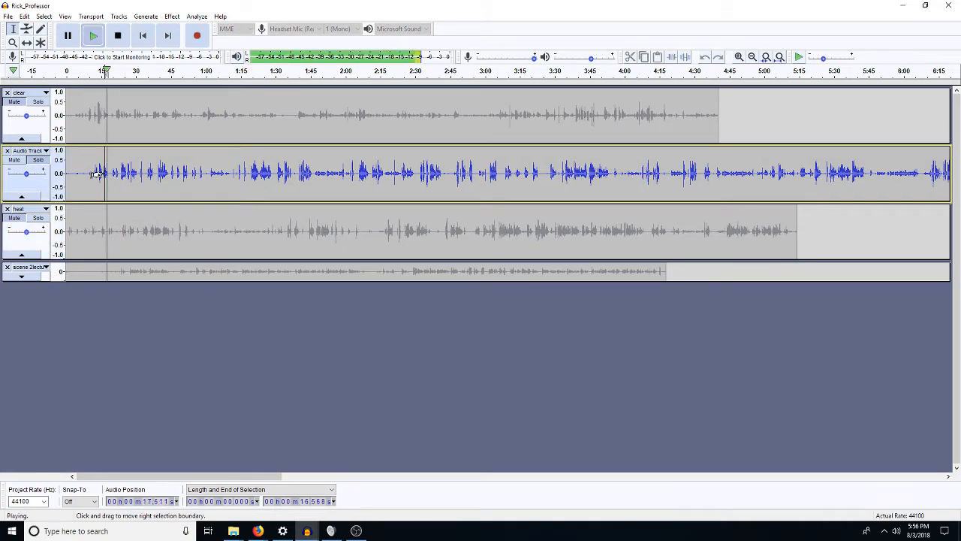
{"action": "left_click", "coordinate": [430, 178]}
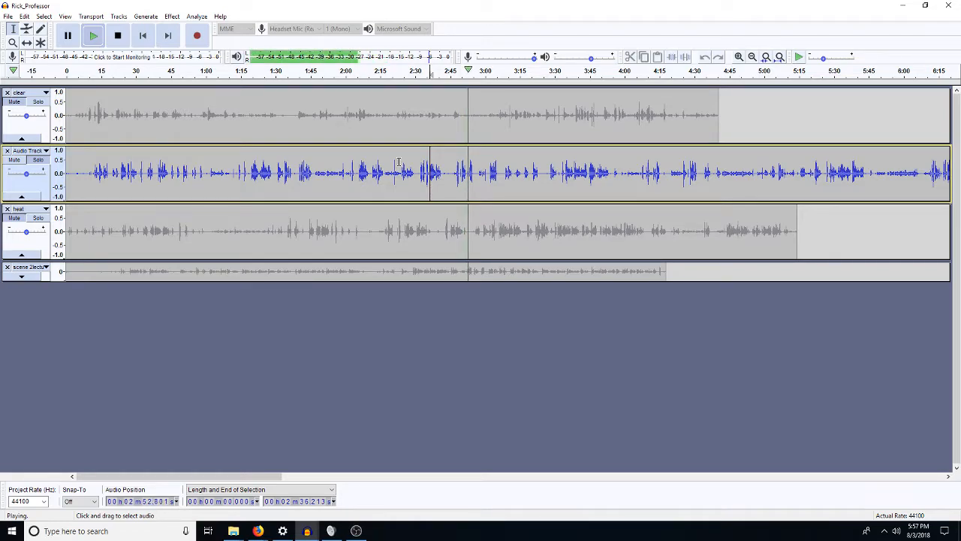
{"action": "key", "text": "space"}
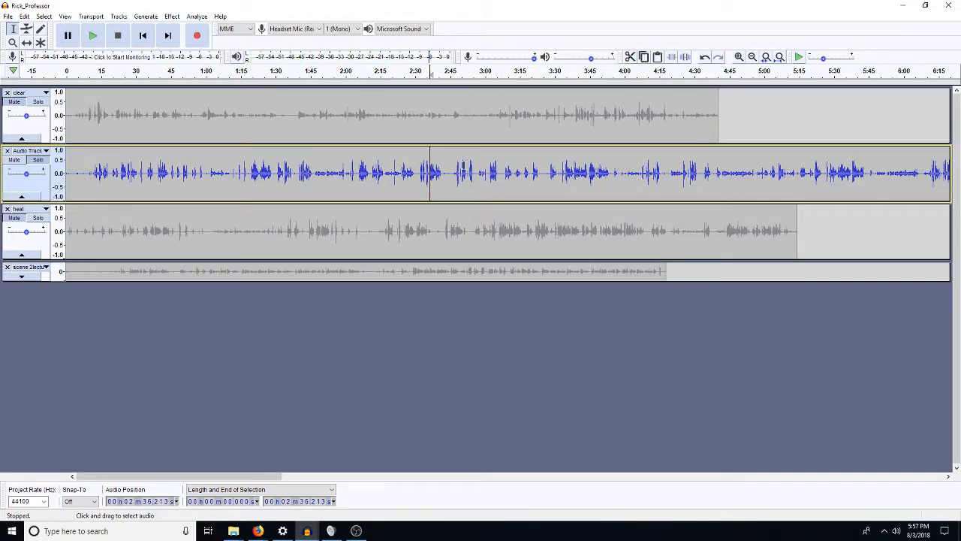
Cut the part of Audio Track from its start to about 2:43.7 and paste it at the end of the clear track
{"action": "left_click", "coordinate": [447, 175]}
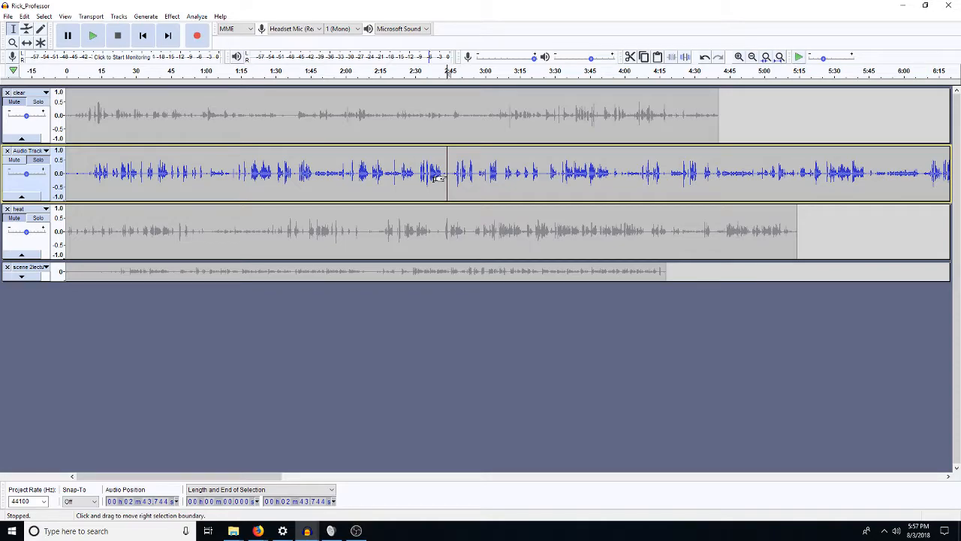
{"action": "key", "text": "space"}
{"action": "key", "text": "space"}
{"action": "key", "text": "shift+Home"}
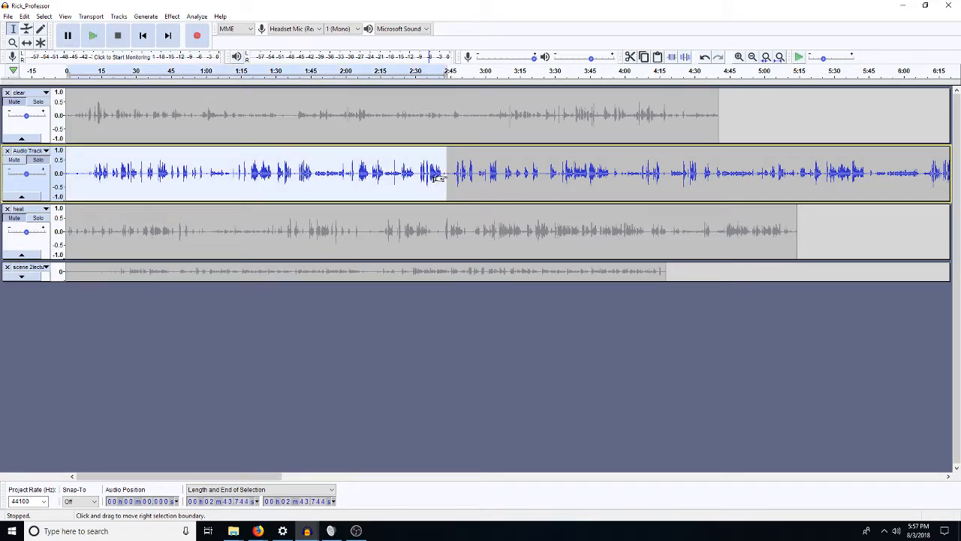
{"action": "key", "text": "Delete"}
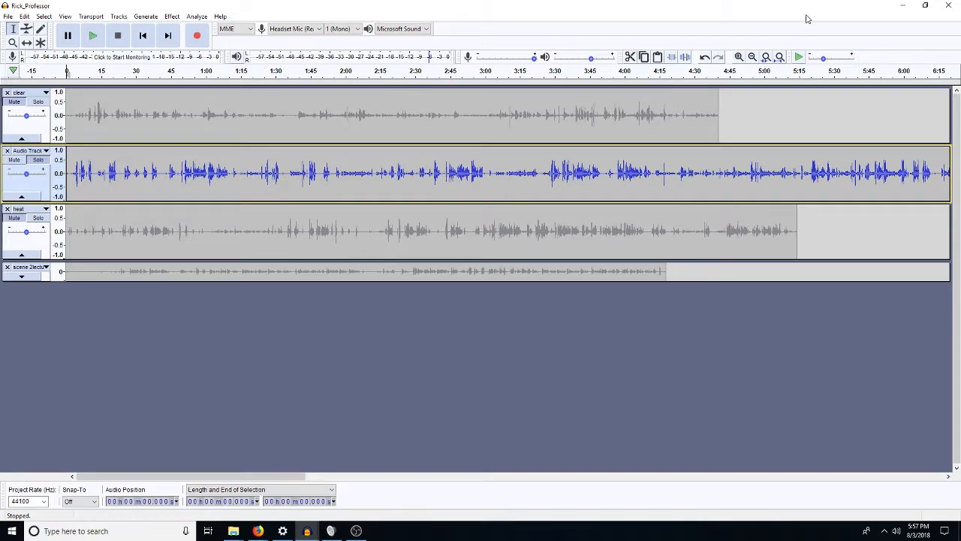
{"action": "left_click", "coordinate": [715, 113]}
{"action": "key", "text": "ctrl+v"}
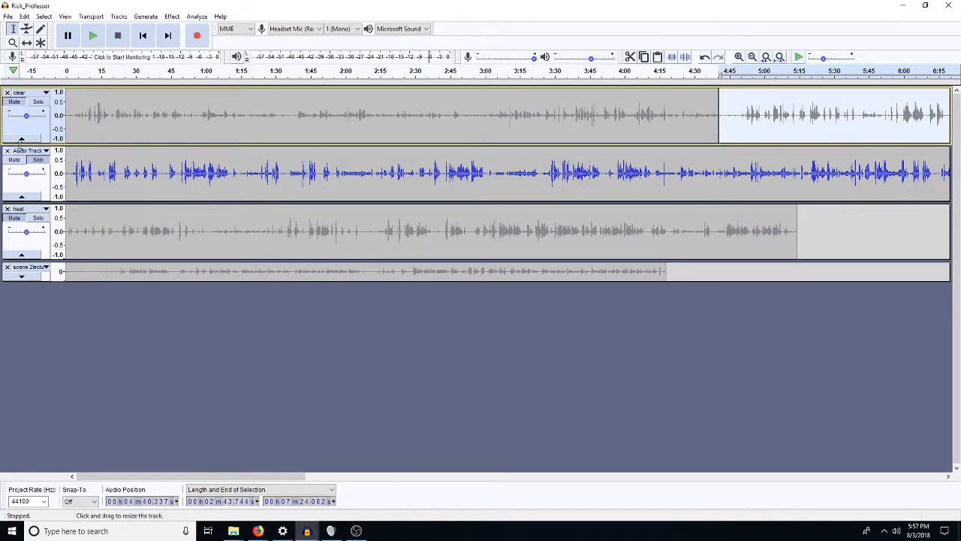
Rename Audio Track as 9
{"action": "left_click", "coordinate": [45, 151]}
{"action": "left_click", "coordinate": [42, 166]}
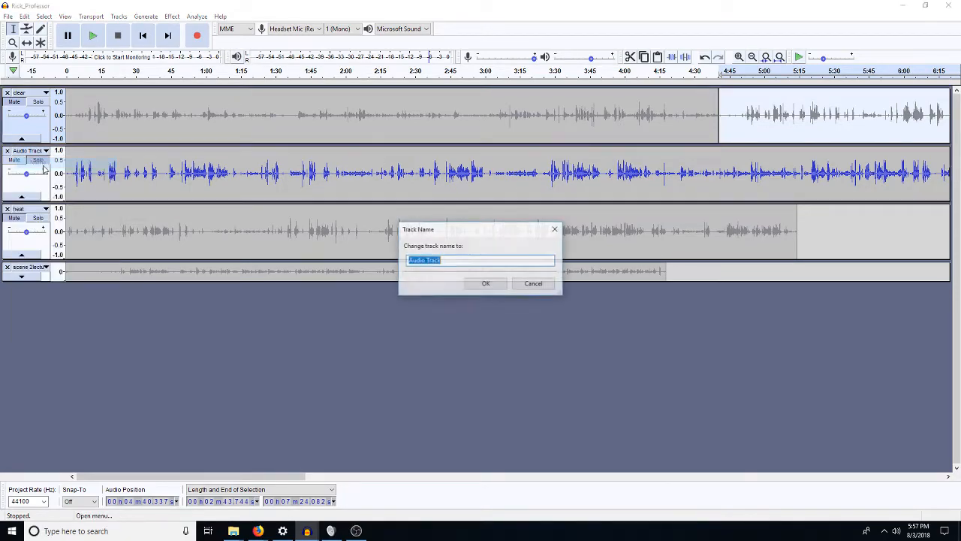
{"action": "type", "text": "9"}
{"action": "key", "text": "Return"}
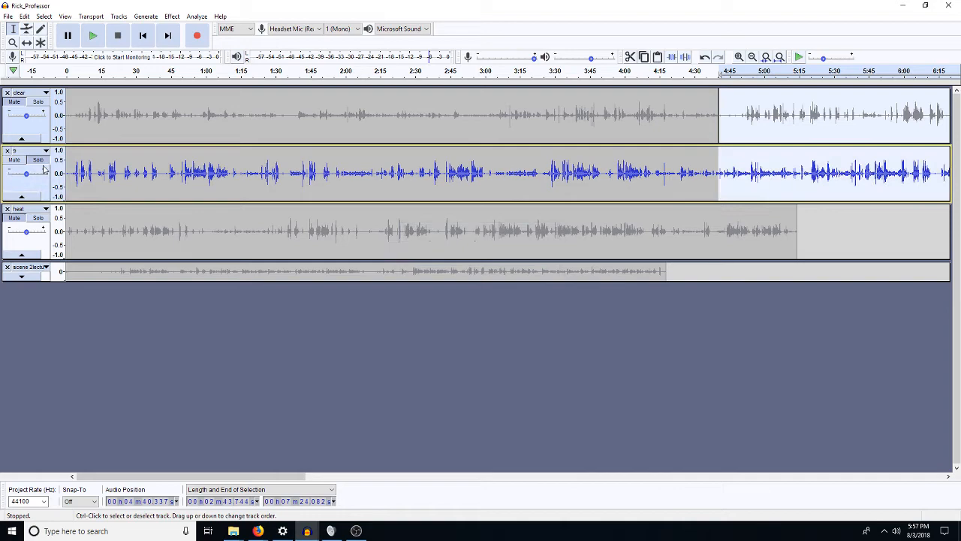
Solo the clear track and audition its last clip from about 10:59, 12:04, 11:54 and 11:39
{"action": "left_click", "coordinate": [770, 112]}
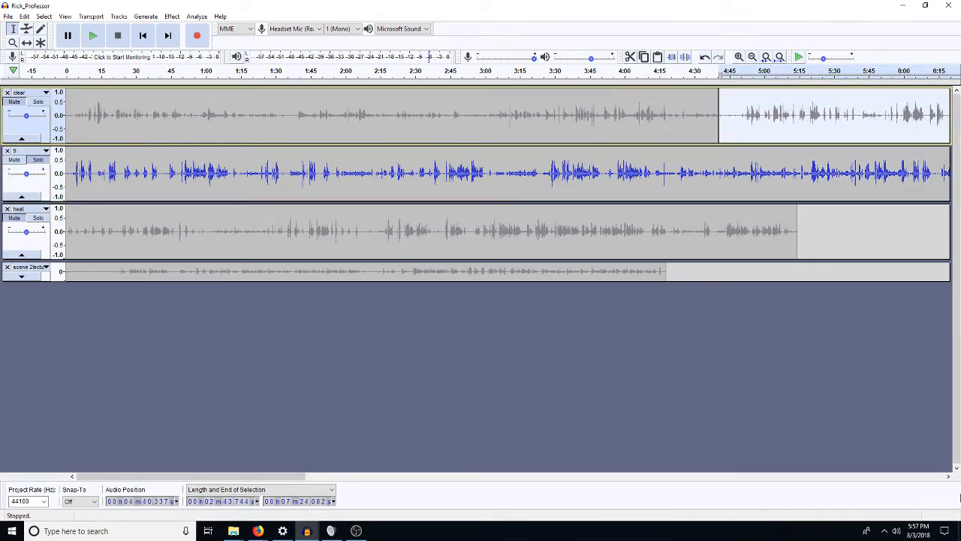
{"action": "left_click", "coordinate": [753, 57]}
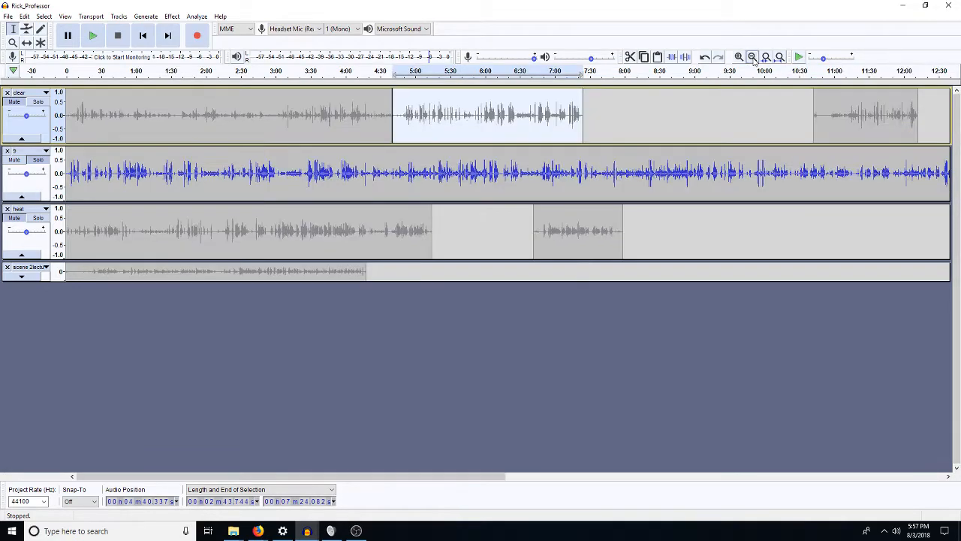
{"action": "double_click", "coordinate": [856, 115]}
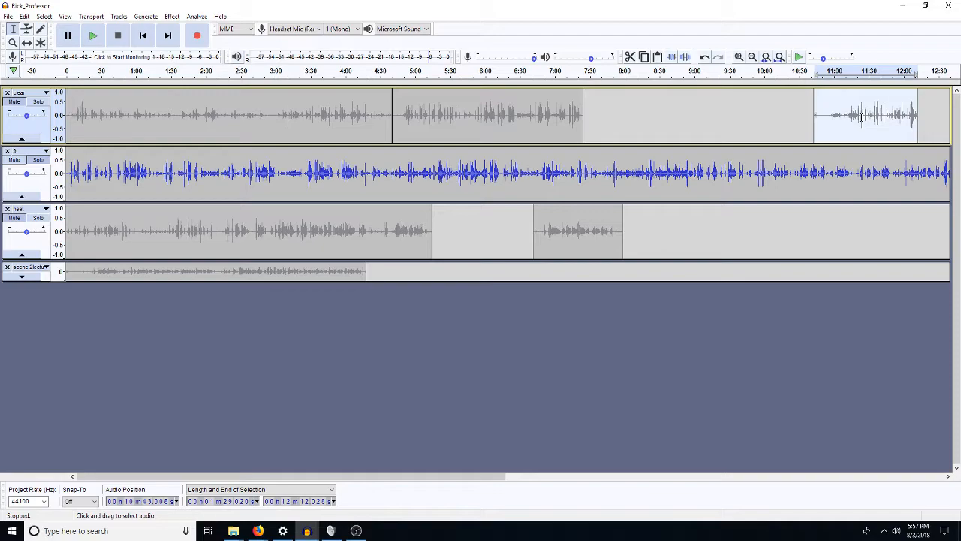
{"action": "left_click", "coordinate": [38, 102]}
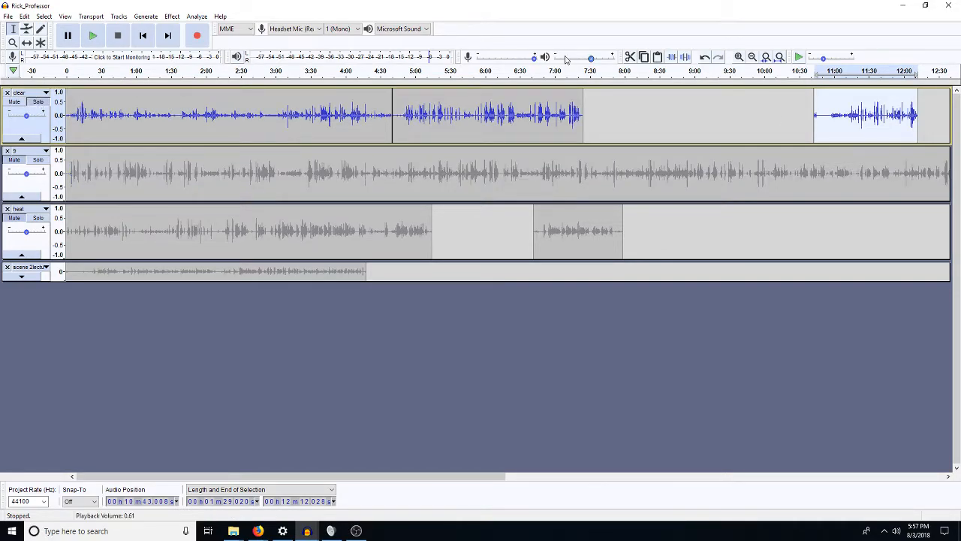
{"action": "left_click", "coordinate": [833, 113]}
{"action": "key", "text": "space"}
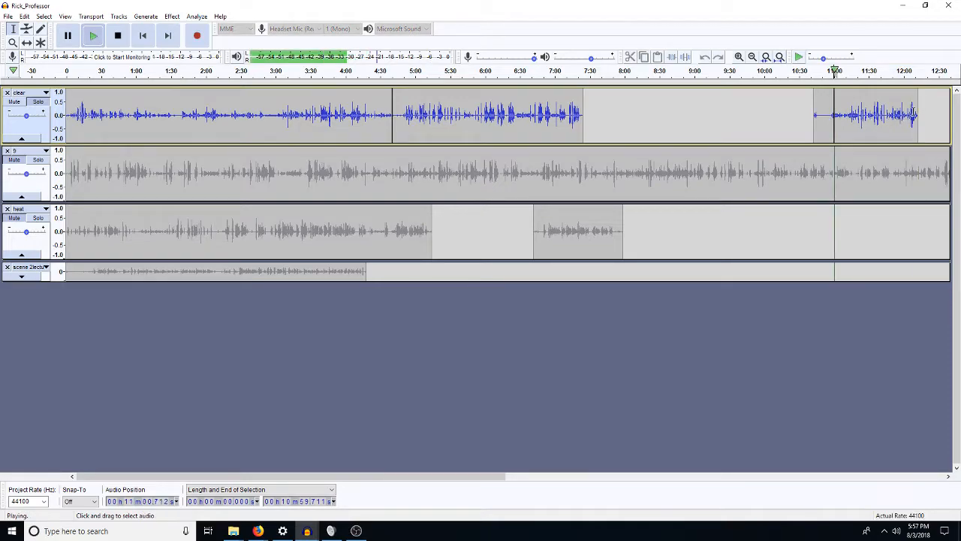
{"action": "left_click", "coordinate": [907, 120]}
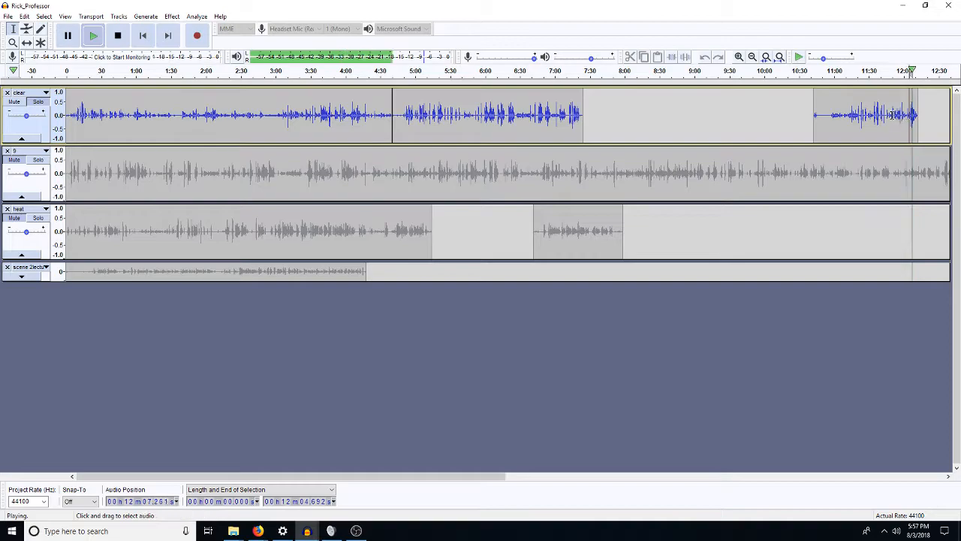
{"action": "left_click", "coordinate": [896, 117]}
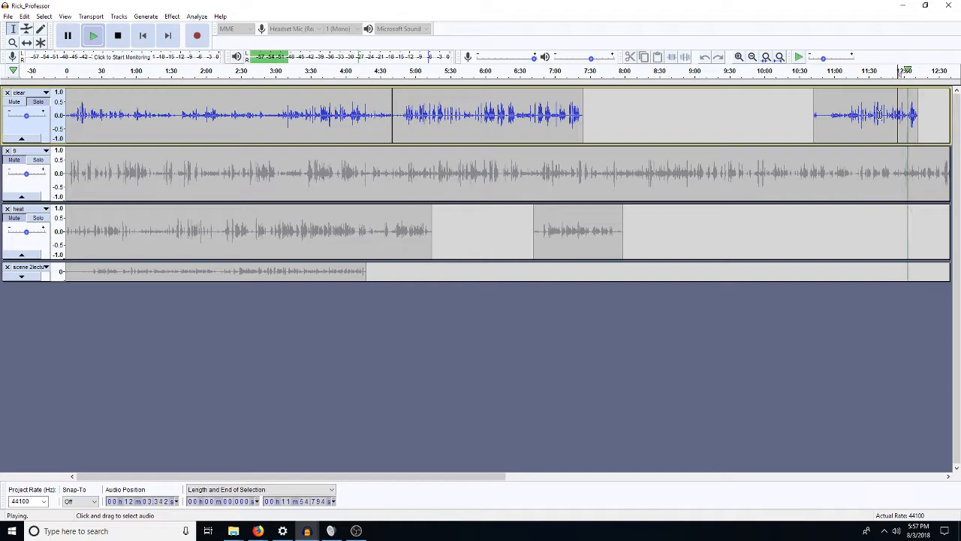
{"action": "left_click", "coordinate": [879, 115]}
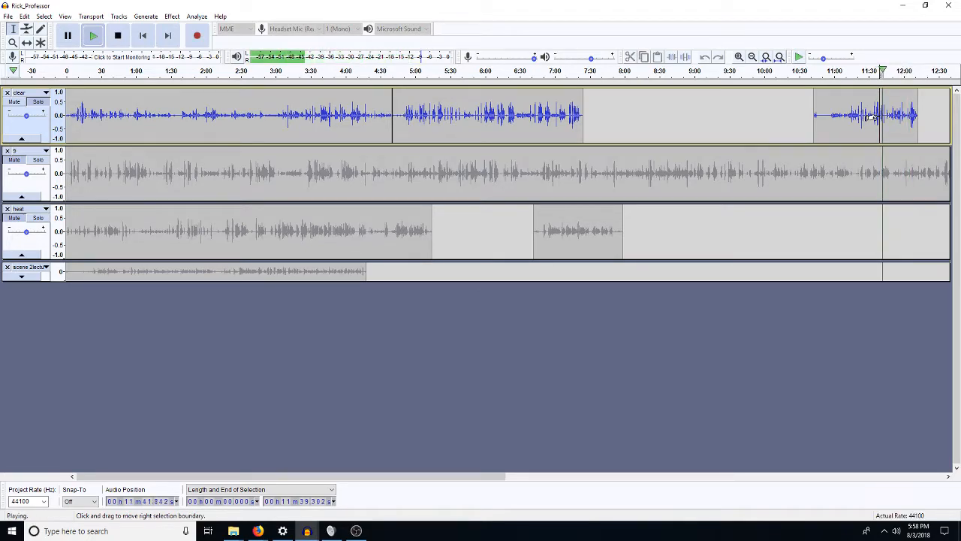
{"action": "key", "text": "space"}
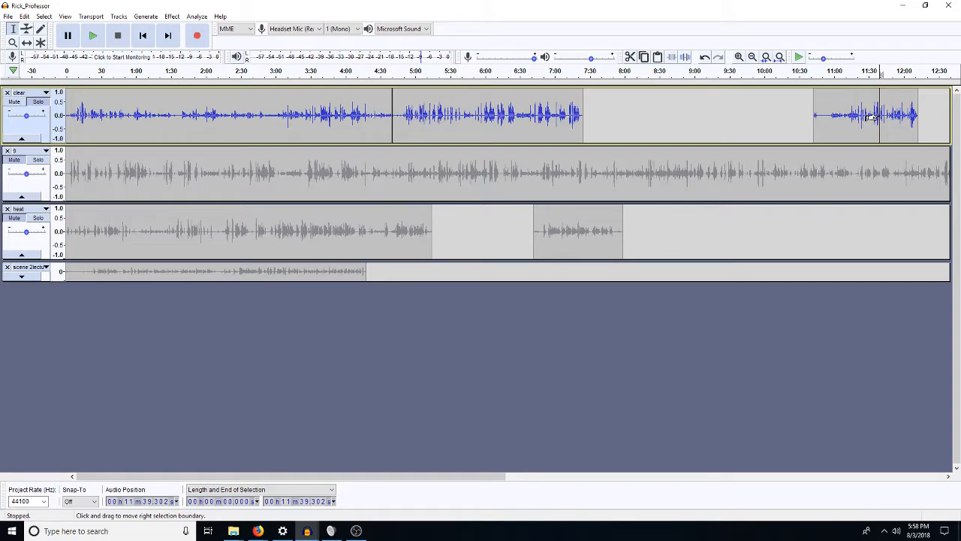
Cut the clear track's last clip and paste it at about 7:28, just after the preceding clip
{"action": "double_click", "coordinate": [854, 115]}
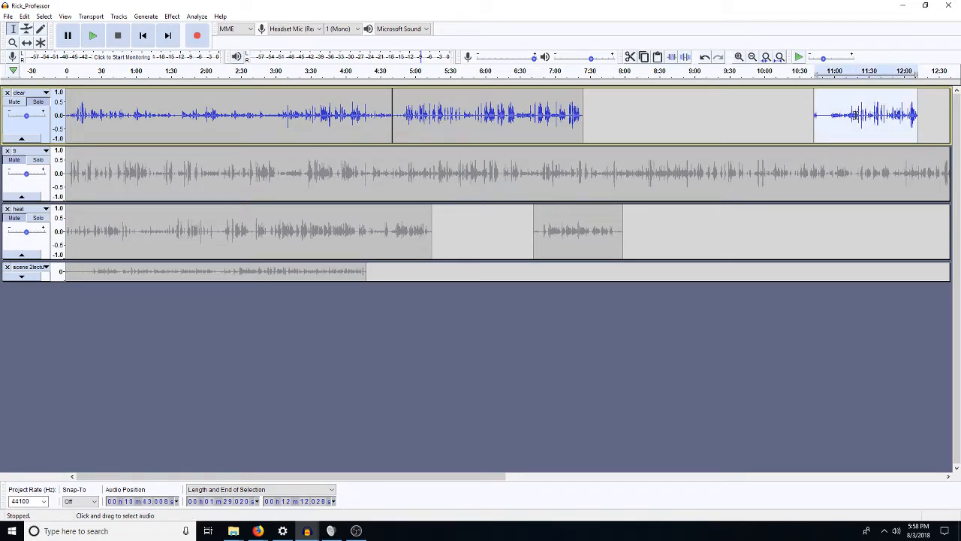
{"action": "key", "text": "Delete"}
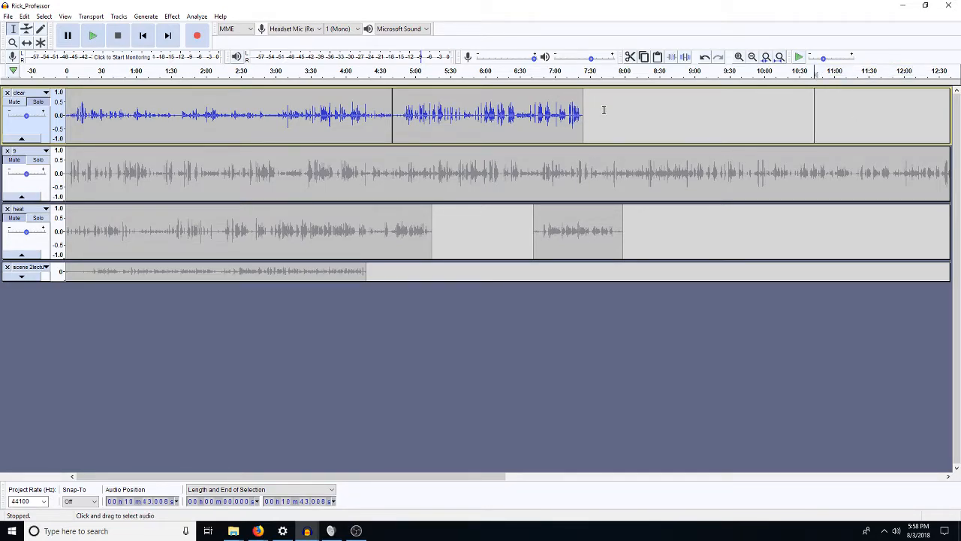
{"action": "left_click", "coordinate": [587, 120]}
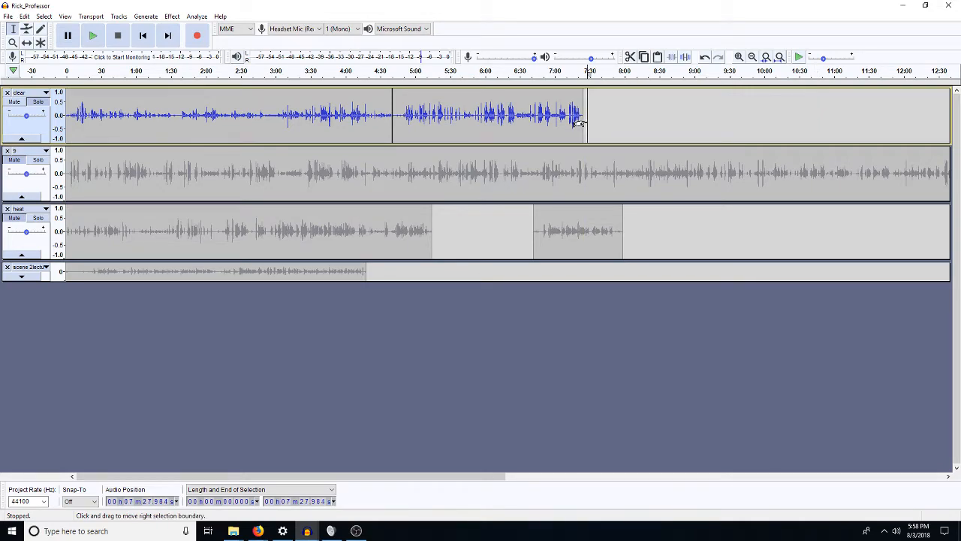
{"action": "key", "text": "ctrl+v"}
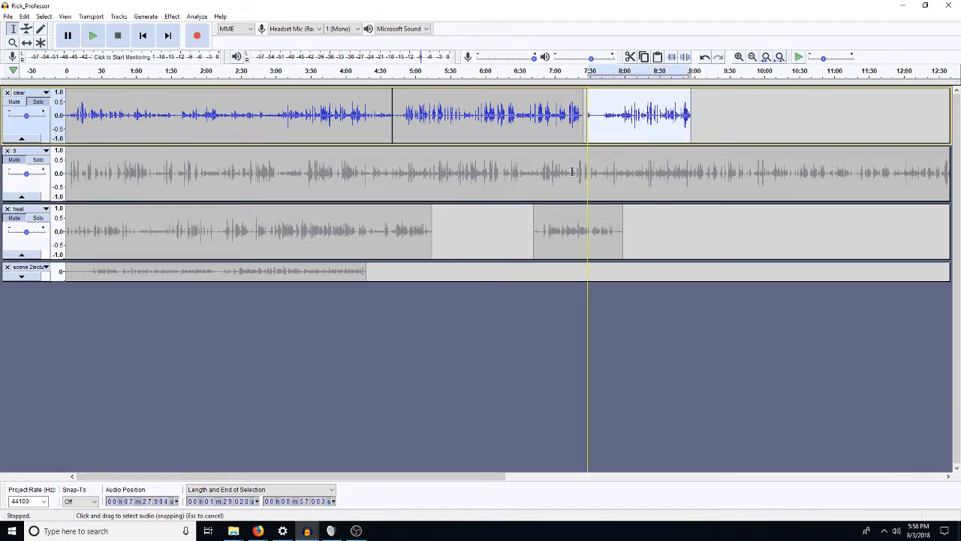
Solo the heat track, audition its second clip from about 6:58, and select that whole clip
{"action": "left_click", "coordinate": [33, 218]}
{"action": "left_click", "coordinate": [553, 236]}
{"action": "key", "text": "space"}
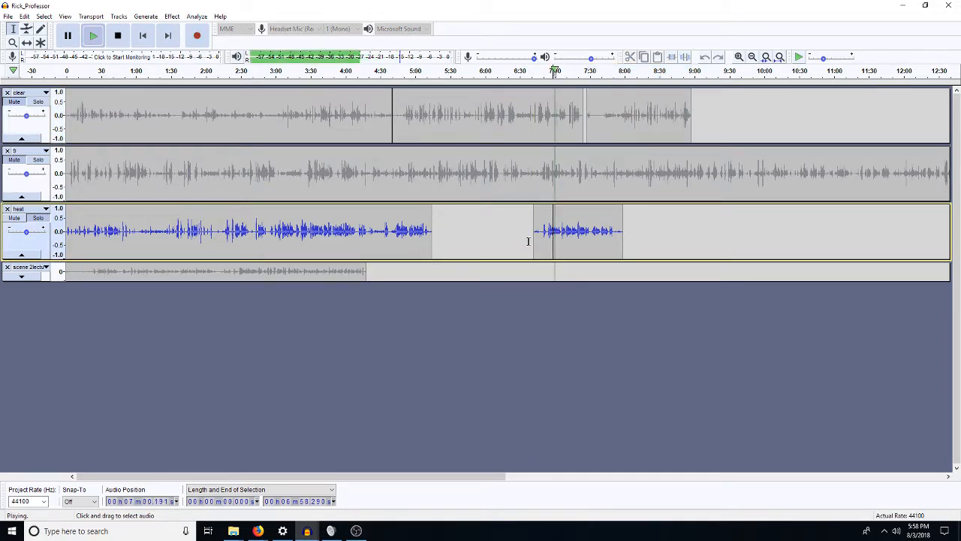
{"action": "key", "text": "space"}
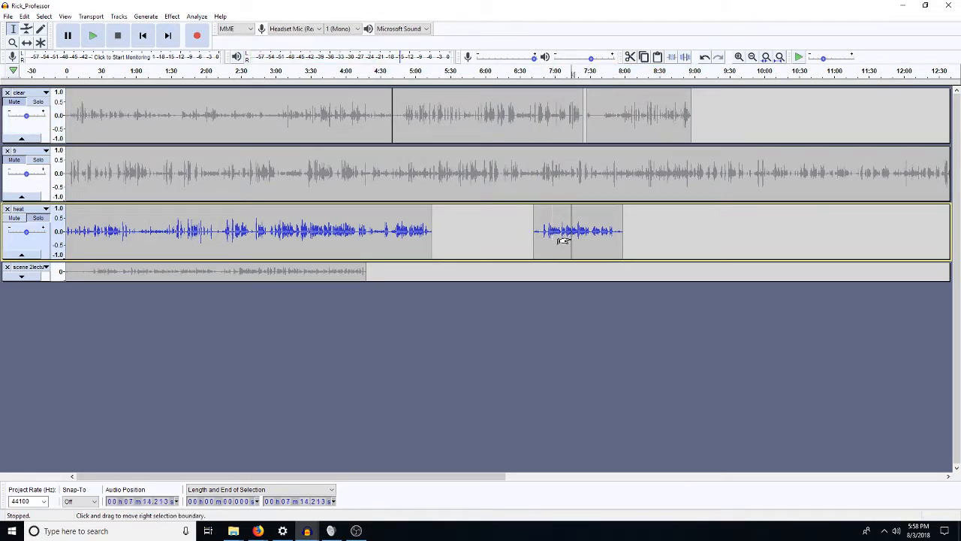
{"action": "double_click", "coordinate": [570, 237]}
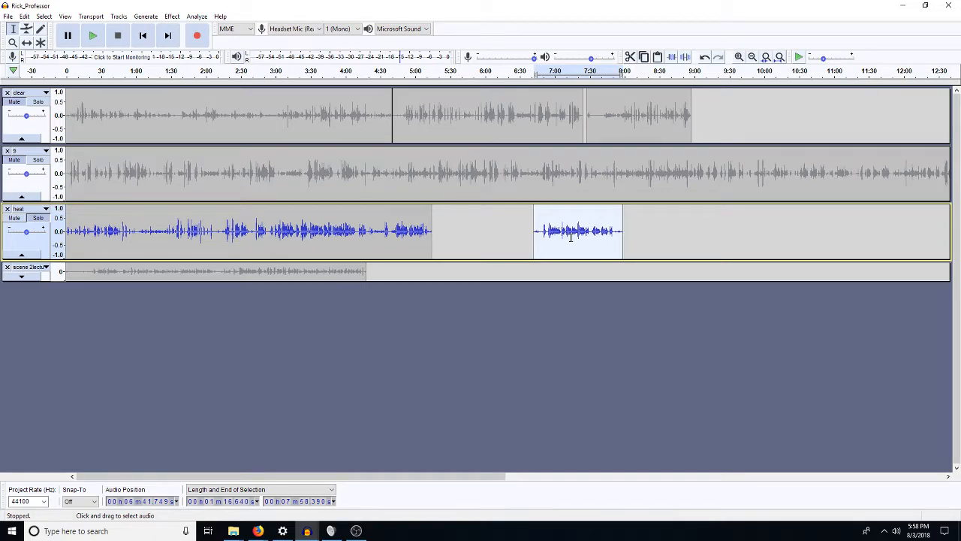
Select the clear track's audio from the start to about 9:07 and rename the track as 7
{"action": "left_click", "coordinate": [702, 114]}
{"action": "key", "text": "shift+Home"}
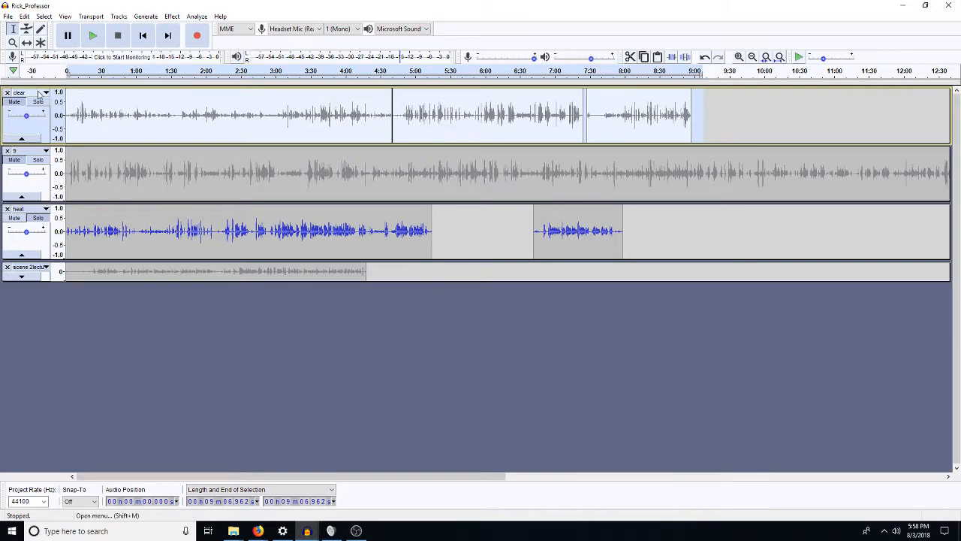
{"action": "left_click", "coordinate": [39, 93]}
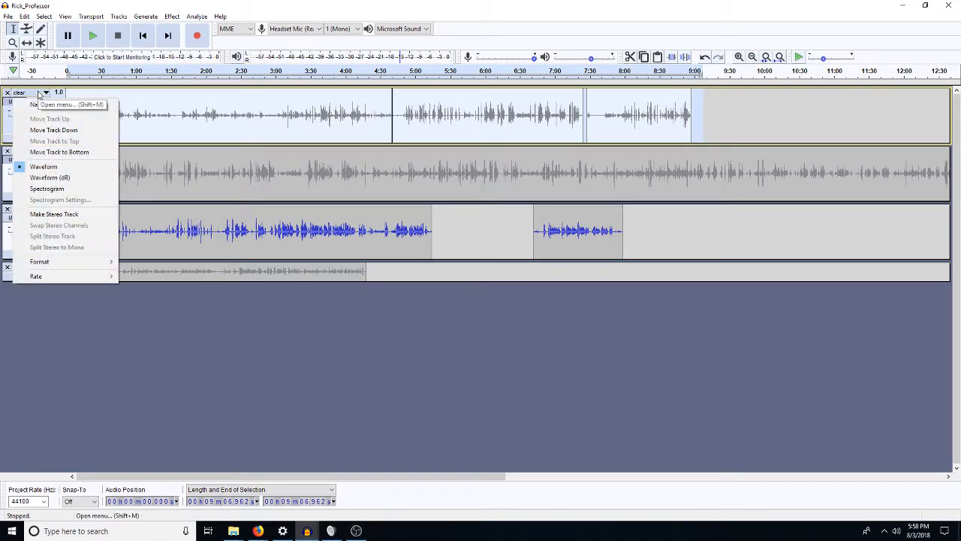
{"action": "left_click", "coordinate": [43, 106]}
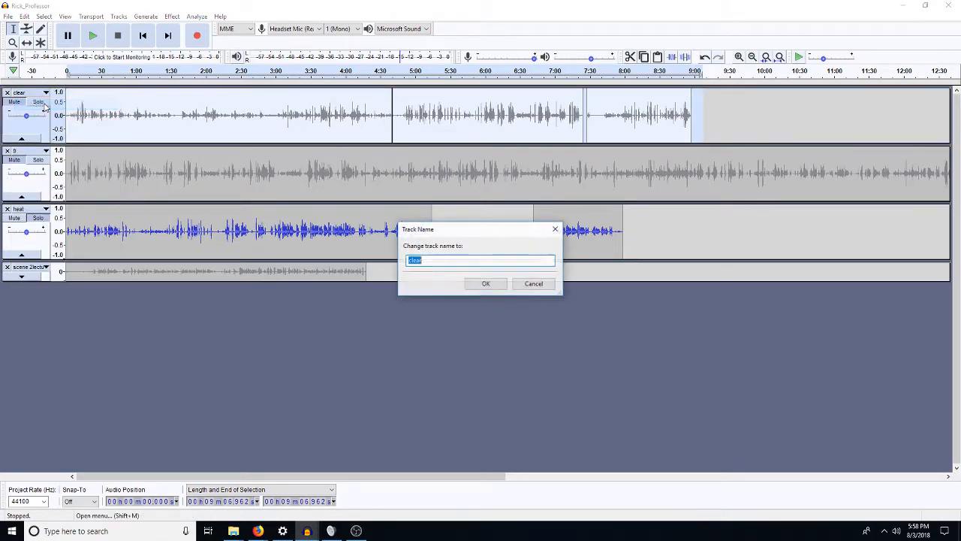
{"action": "type", "text": "7"}
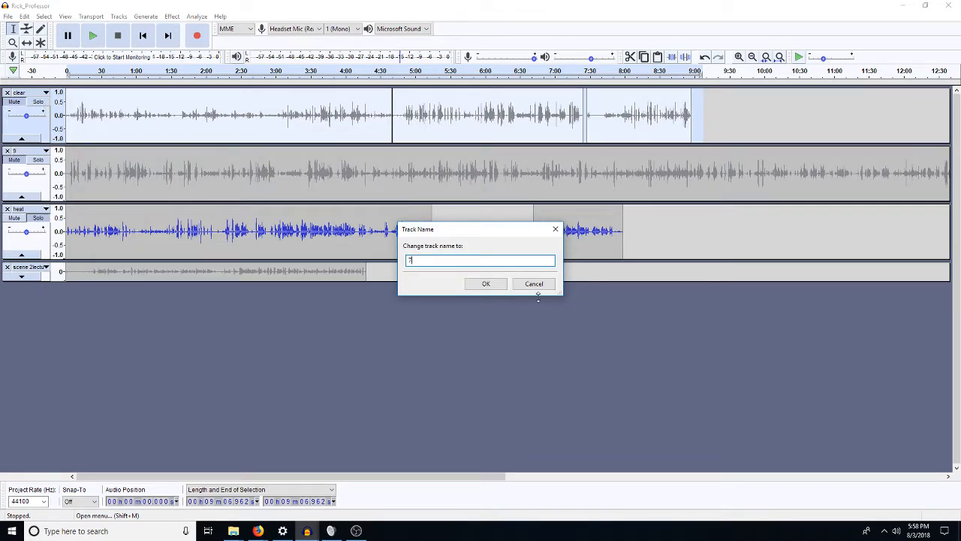
{"action": "left_click", "coordinate": [486, 283]}
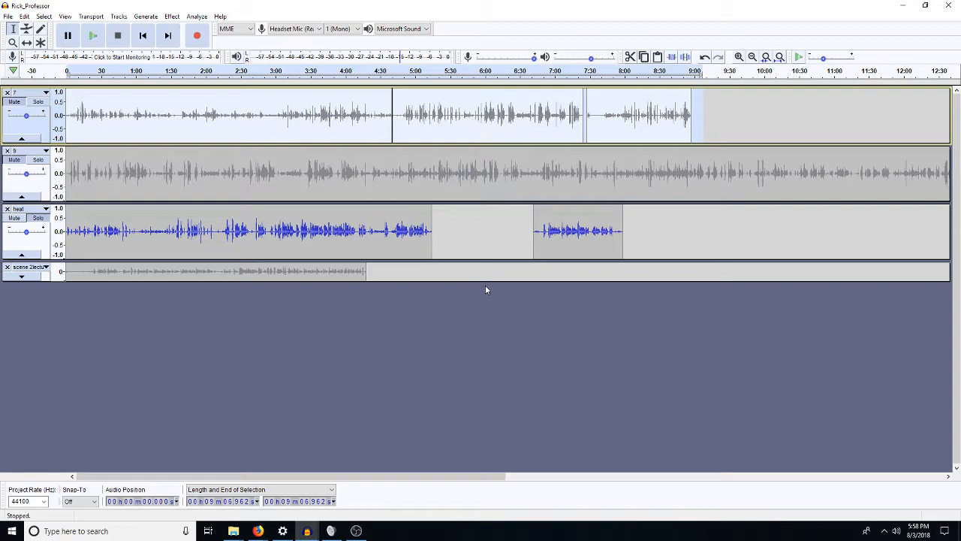
Switch to the untitled Audacity project, paste the copied audio of track 7 as a new track, and fit the whole project in view
{"action": "left_click", "coordinate": [307, 531]}
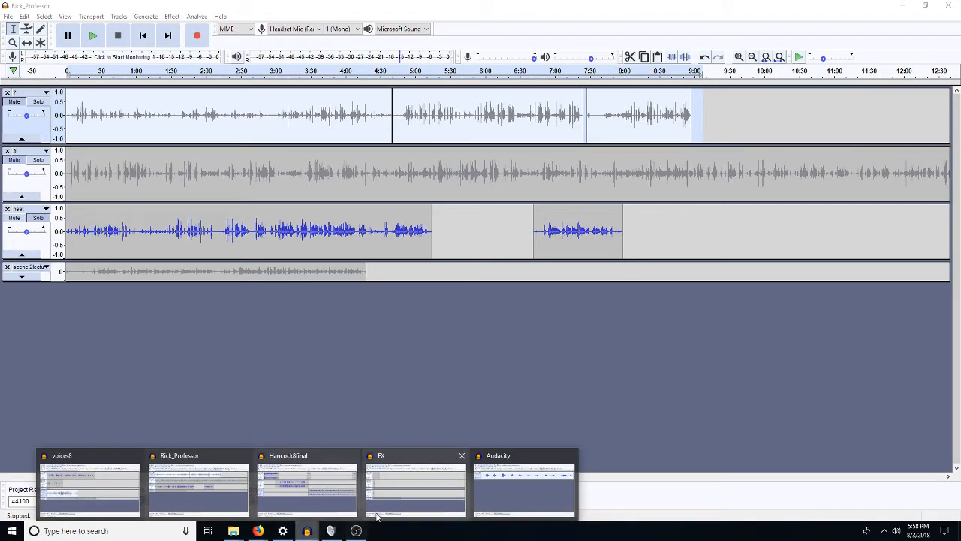
{"action": "left_click", "coordinate": [567, 482]}
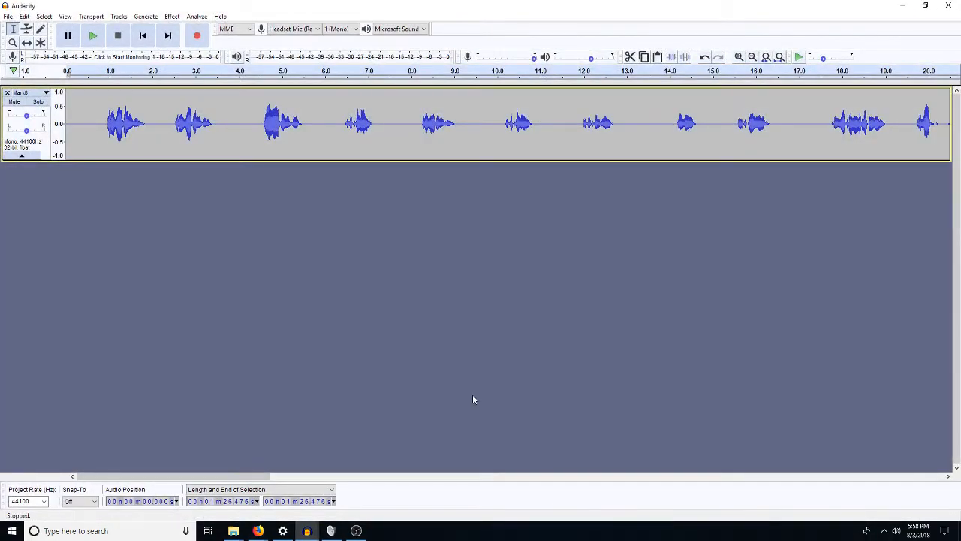
{"action": "key", "text": "ctrl+v"}
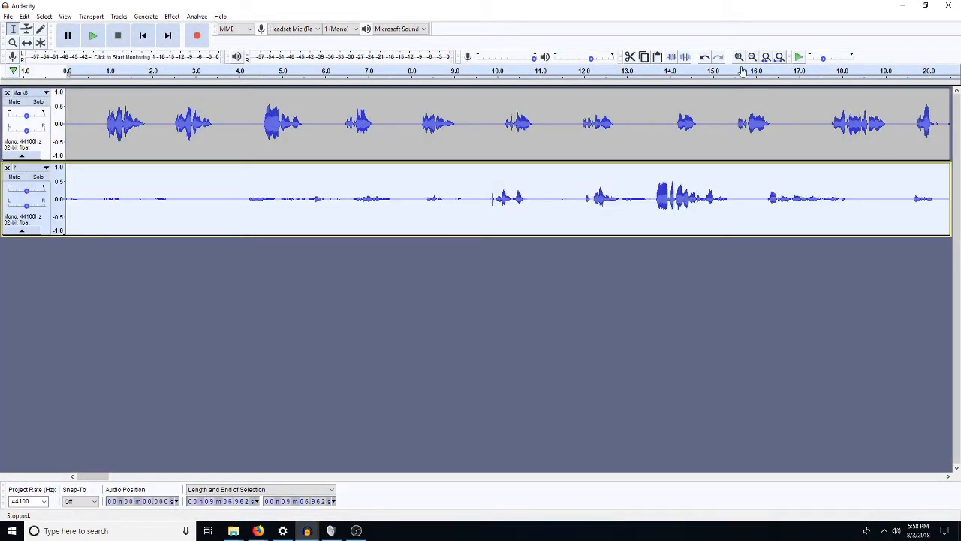
{"action": "left_click", "coordinate": [774, 58]}
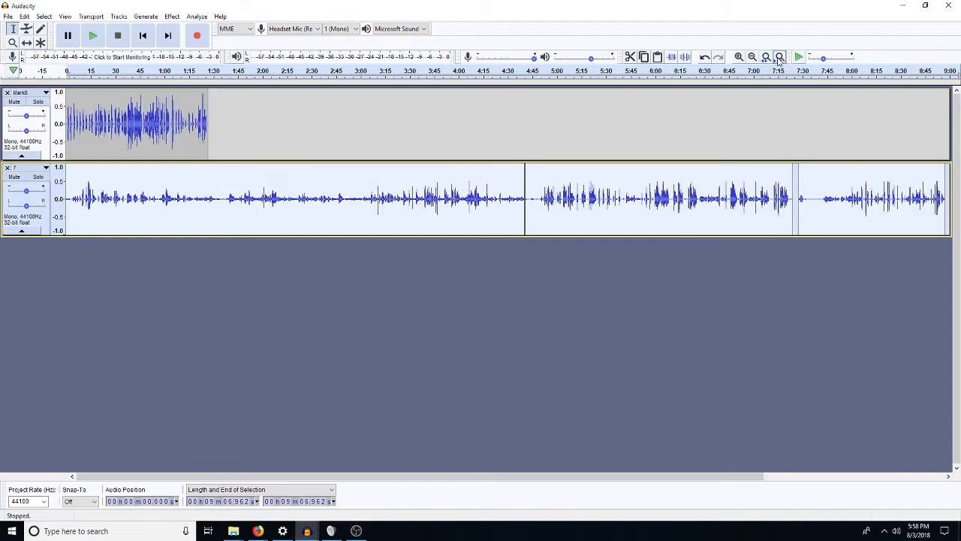
Try to save the untitled project under the existing name scene 3 in Episode8's scene 3 folder
{"action": "left_click", "coordinate": [8, 15]}
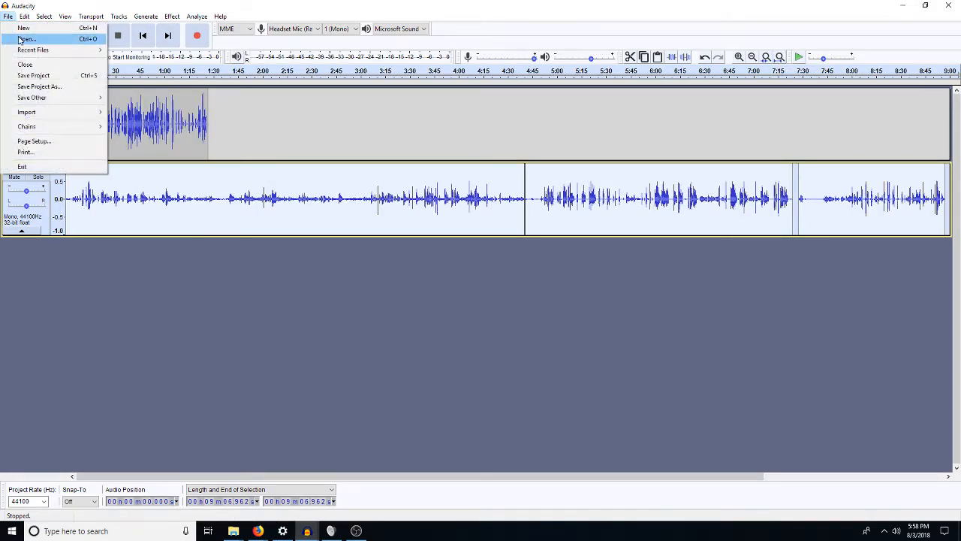
{"action": "left_click", "coordinate": [33, 76]}
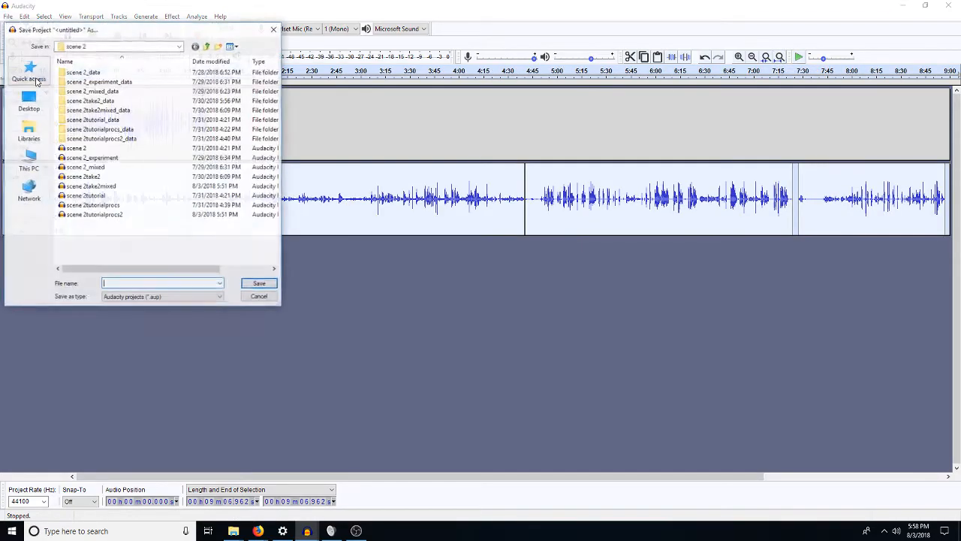
{"action": "left_click", "coordinate": [206, 46]}
{"action": "left_click", "coordinate": [219, 46]}
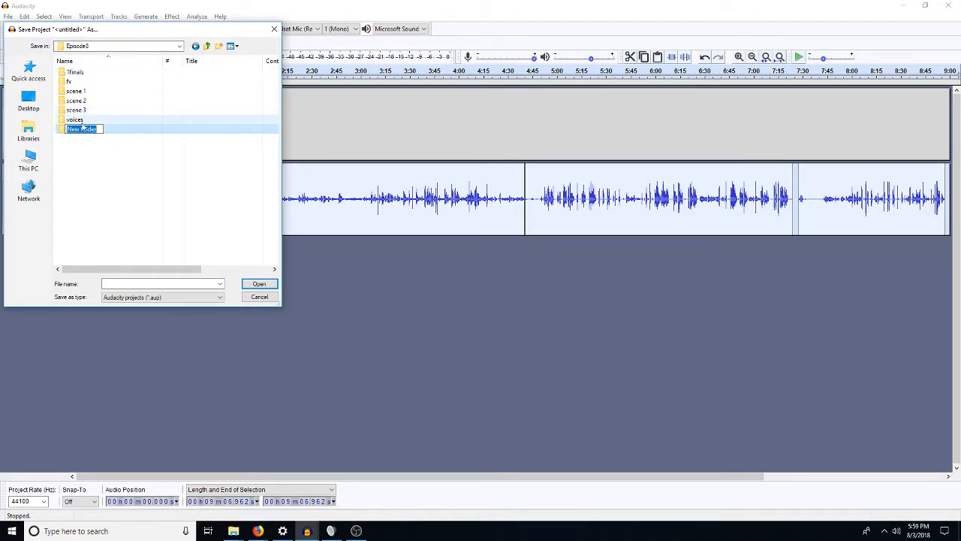
{"action": "left_click", "coordinate": [83, 111]}
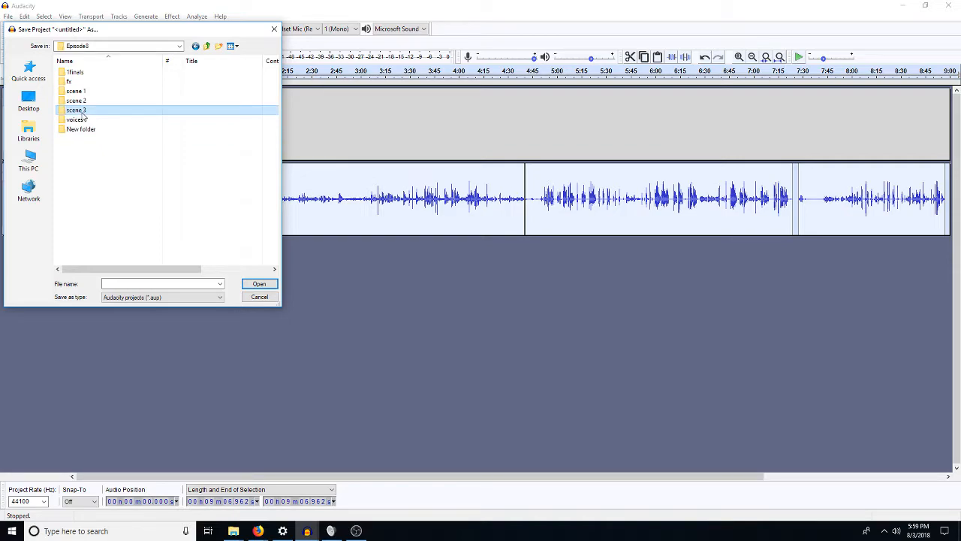
{"action": "double_click", "coordinate": [82, 110]}
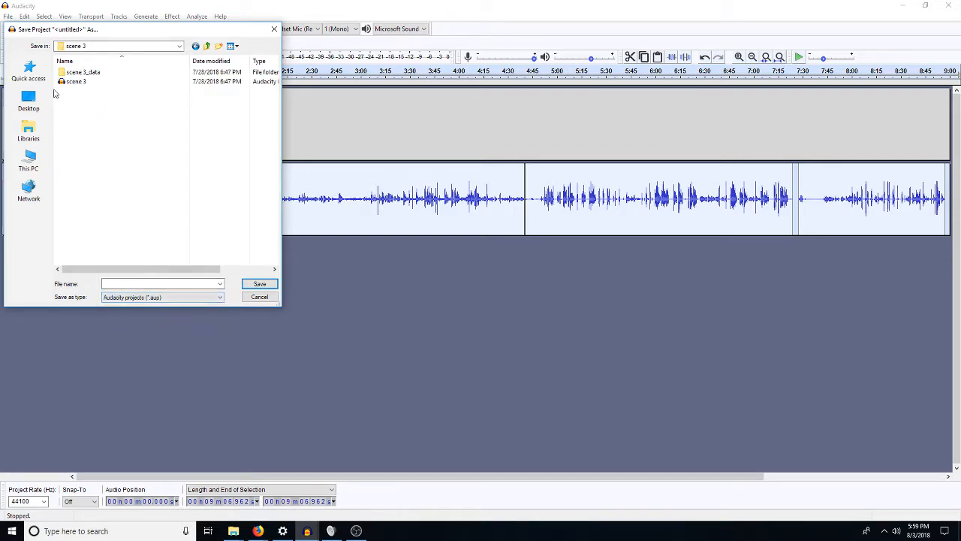
{"action": "double_click", "coordinate": [75, 81]}
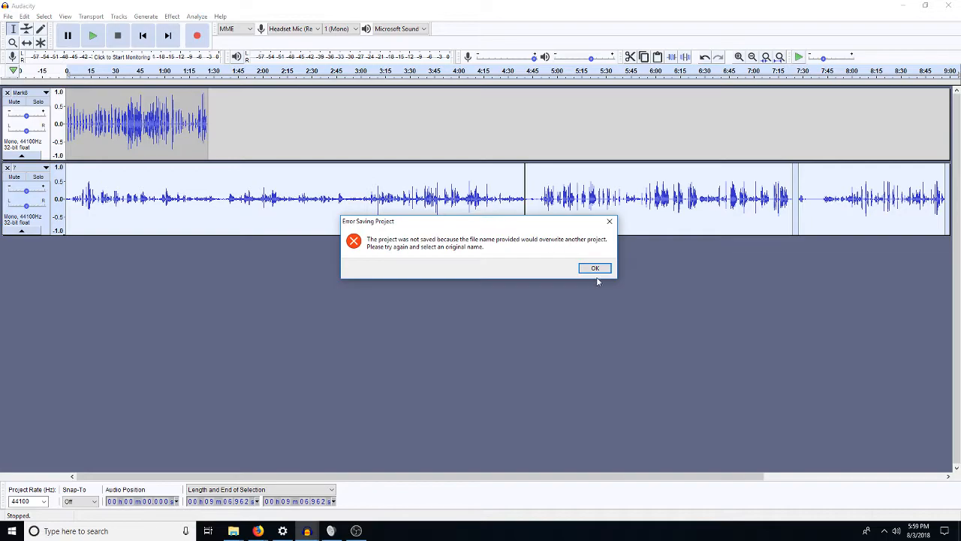
{"action": "left_click", "coordinate": [593, 268]}
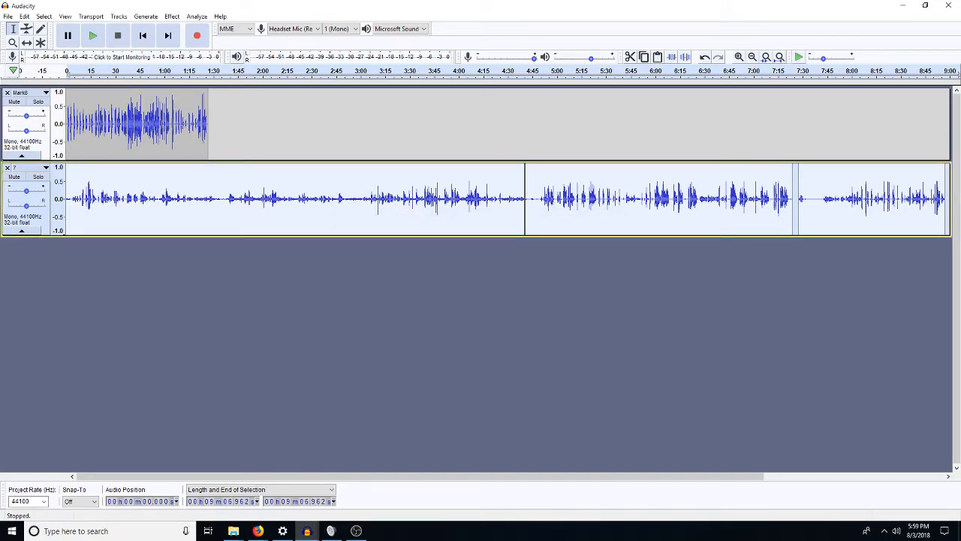
Open the existing scene 3 project from Episode8's scene 3 folder and add the copied track 7 audio to it
{"action": "left_click", "coordinate": [7, 16]}
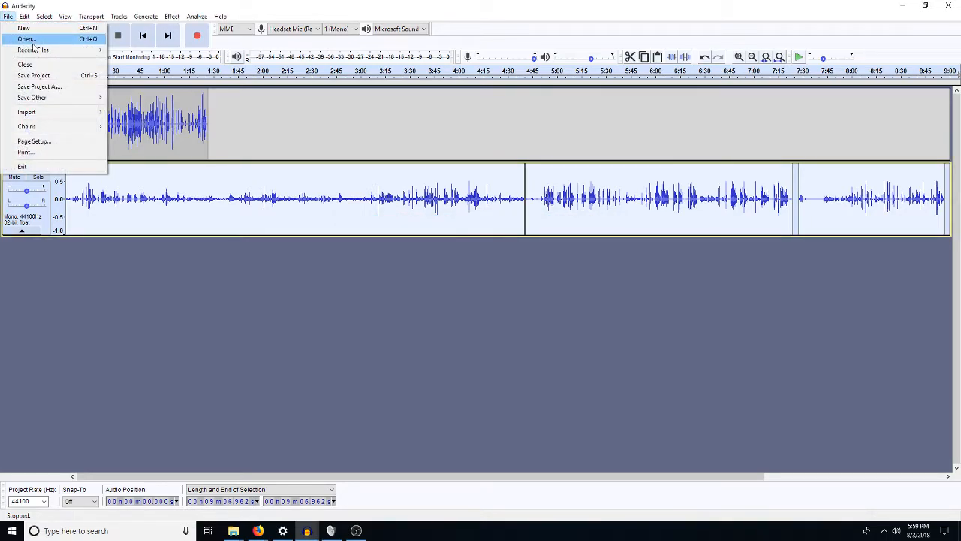
{"action": "left_click", "coordinate": [27, 39]}
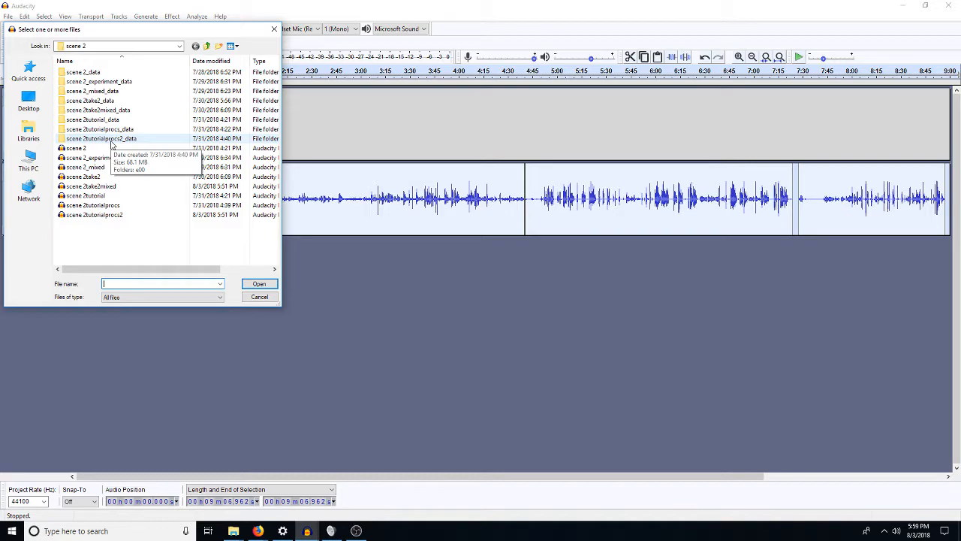
{"action": "left_click", "coordinate": [206, 45]}
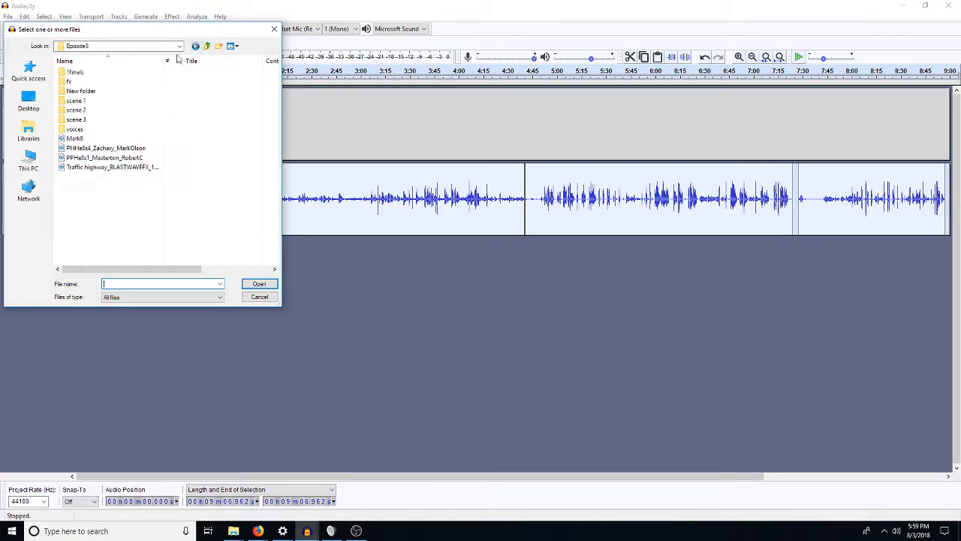
{"action": "double_click", "coordinate": [82, 121]}
{"action": "double_click", "coordinate": [75, 81]}
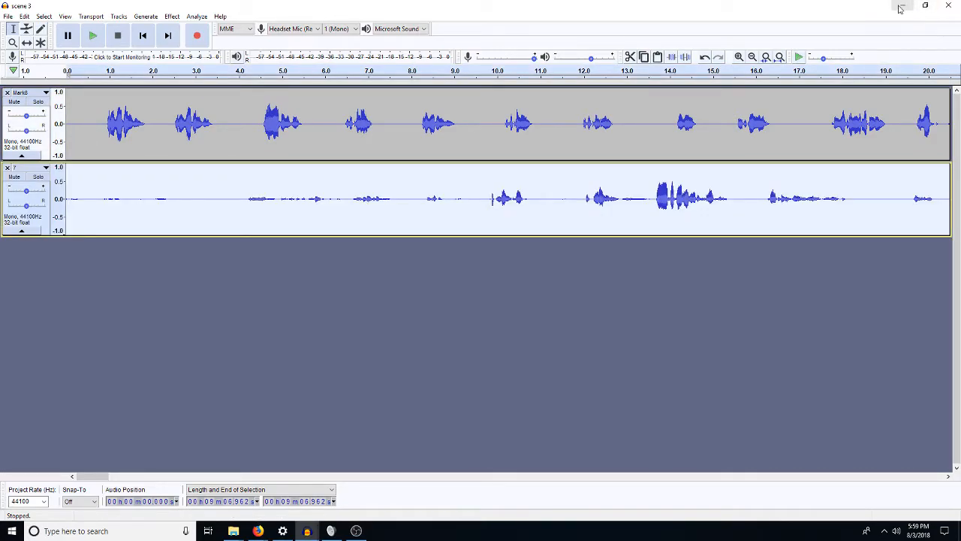
Close the untitled project without saving, return to the scene 3 project and fit it in view
{"action": "left_click", "coordinate": [901, 7]}
{"action": "left_click", "coordinate": [950, 6]}
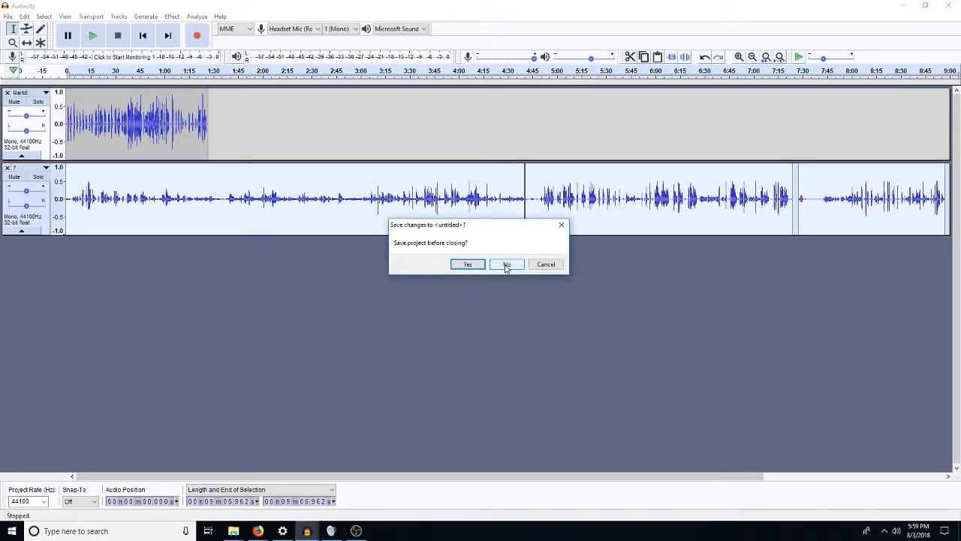
{"action": "left_click", "coordinate": [506, 265]}
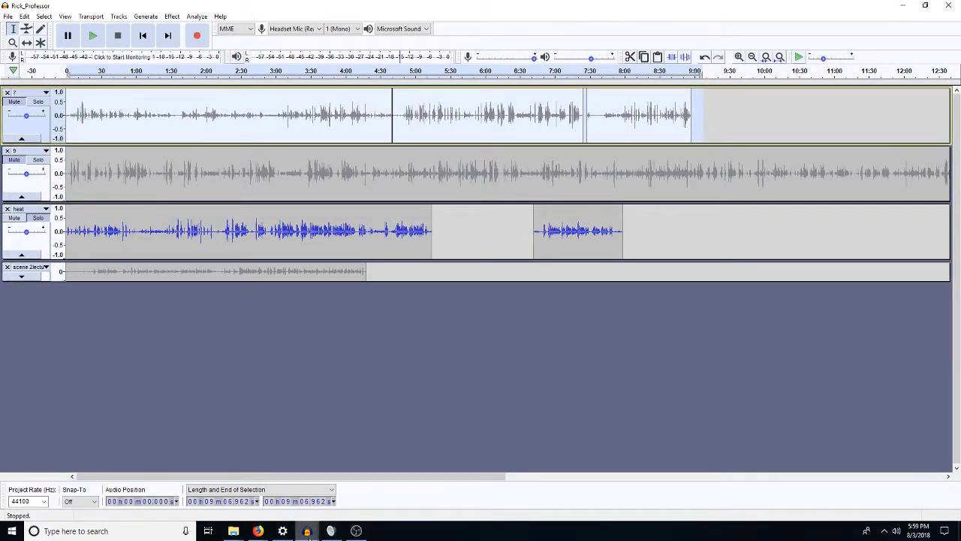
{"action": "mouse_move", "coordinate": [307, 531]}
{"action": "left_click", "coordinate": [508, 487]}
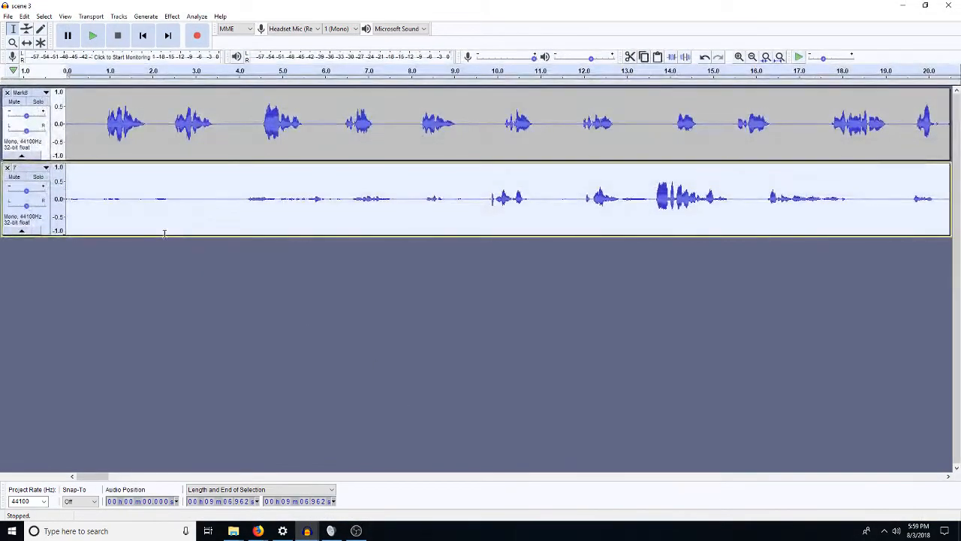
{"action": "left_click", "coordinate": [780, 56]}
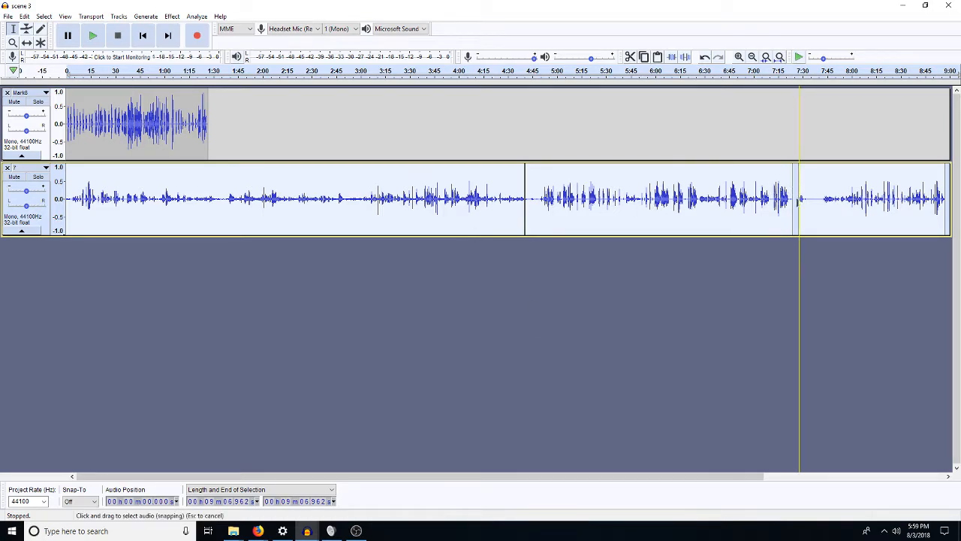
Select track 7's audio from the start to about 8:57, then amplify it and apply Pop Mute
{"action": "left_click", "coordinate": [794, 214]}
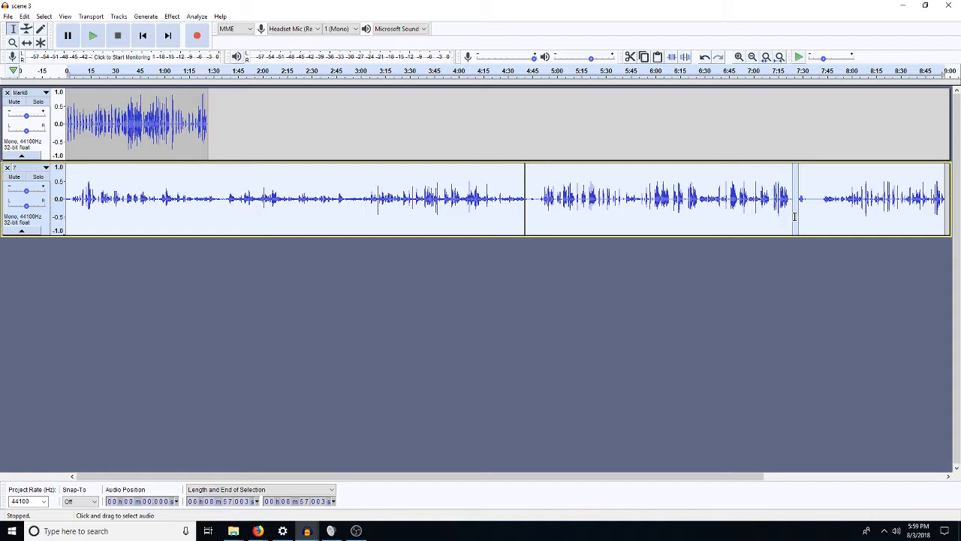
{"action": "key", "text": "a"}
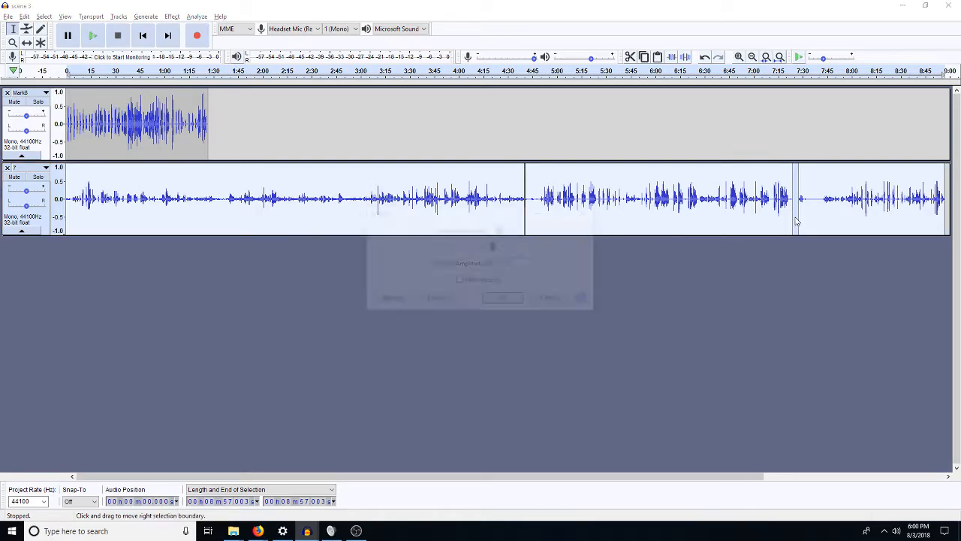
{"action": "key", "text": "Return"}
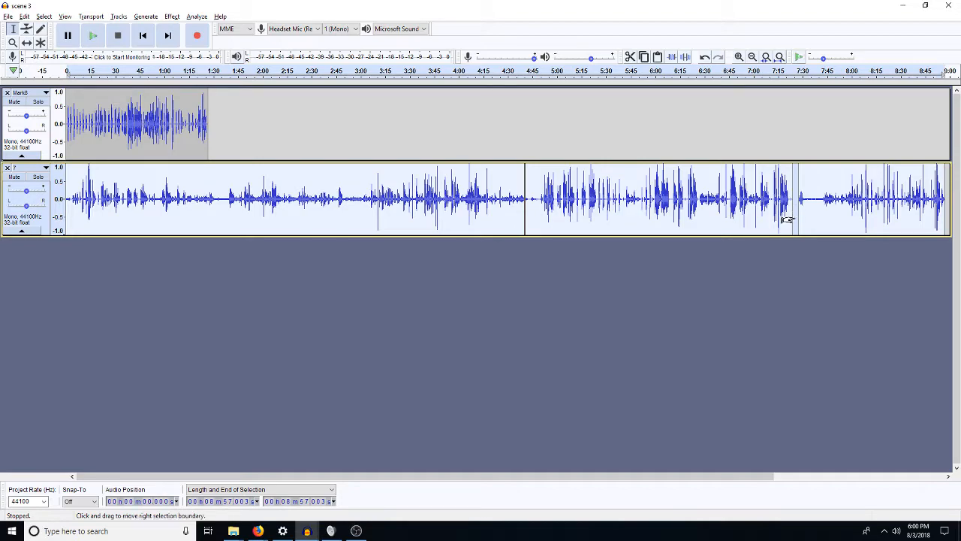
{"action": "key", "text": "p"}
{"action": "key", "text": "Return"}
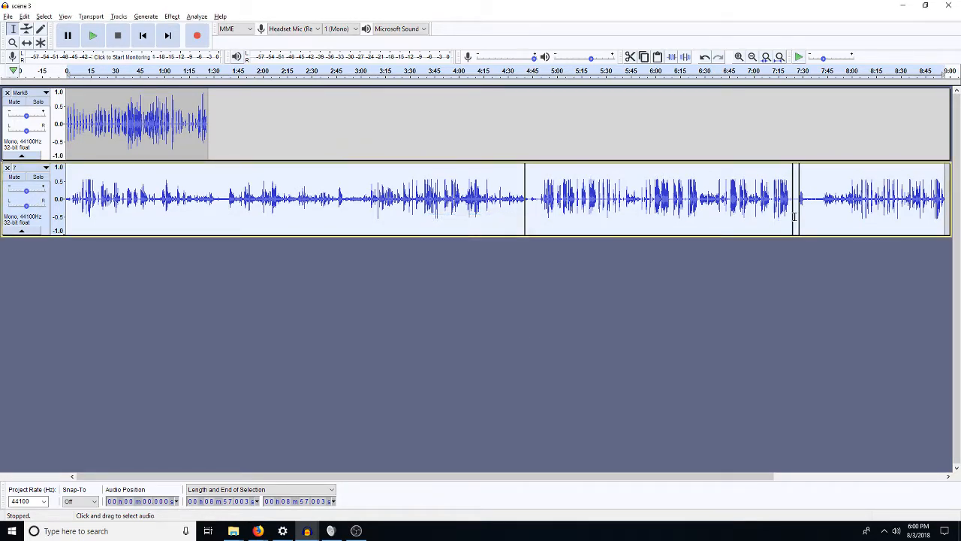
{"action": "key", "text": "a"}
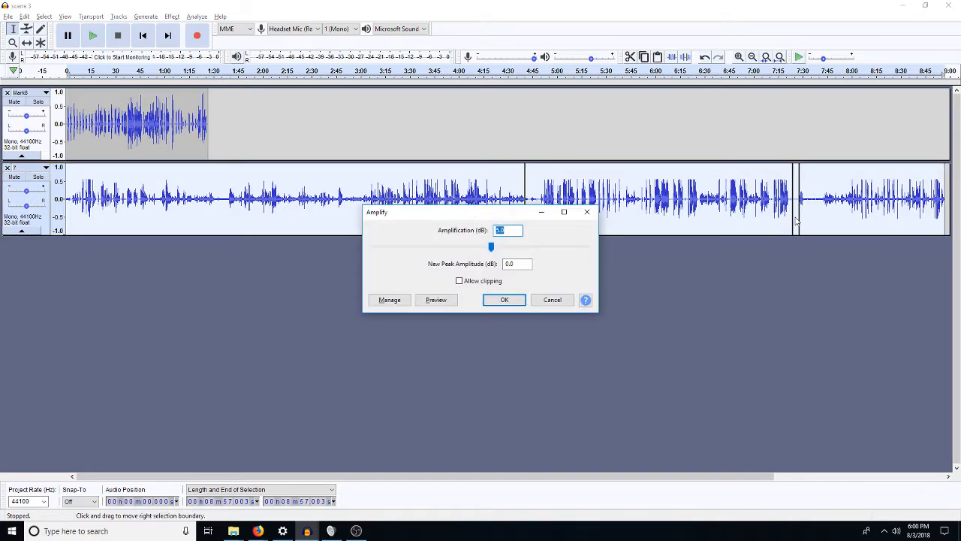
{"action": "left_click", "coordinate": [552, 300]}
Select only track 7's first clip, ending at about 4:40, then amplify it and apply Pop Mute
{"action": "double_click", "coordinate": [451, 221]}
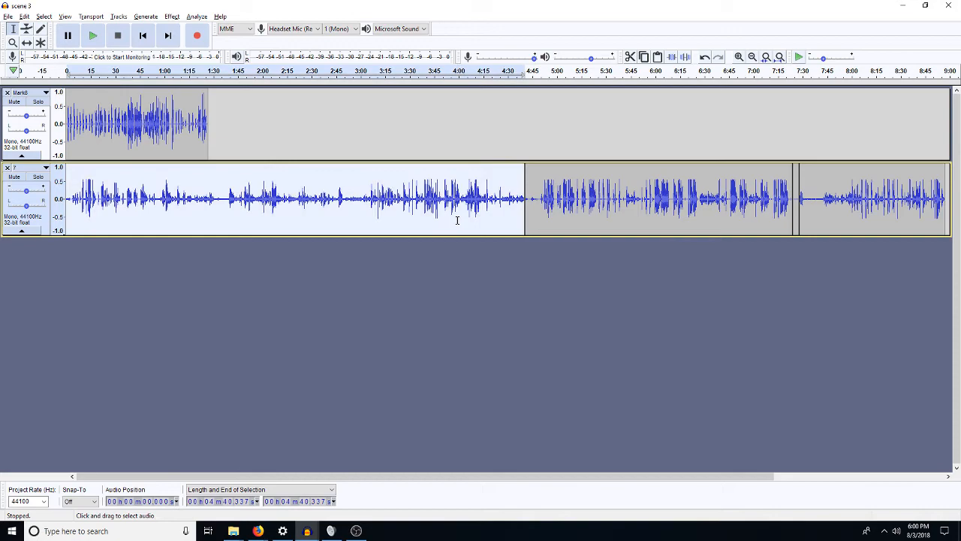
{"action": "key", "text": "a"}
{"action": "key", "text": "Return"}
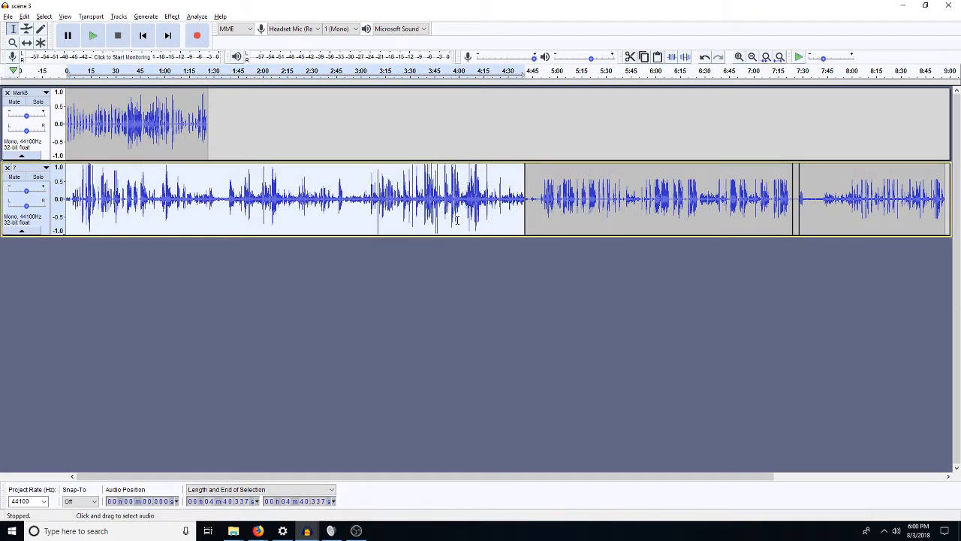
{"action": "key", "text": "p"}
{"action": "key", "text": "Return"}
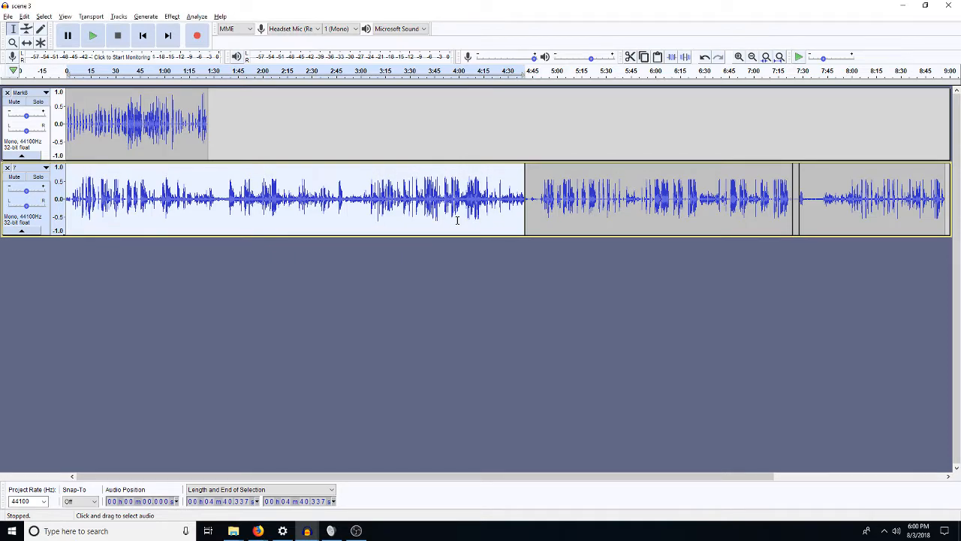
Select track 7's last clip from about 7:28 to 8:57, amplify it, and apply Pop Mute with a -5 dB threshold and -1 dB mute level
{"action": "double_click", "coordinate": [898, 205]}
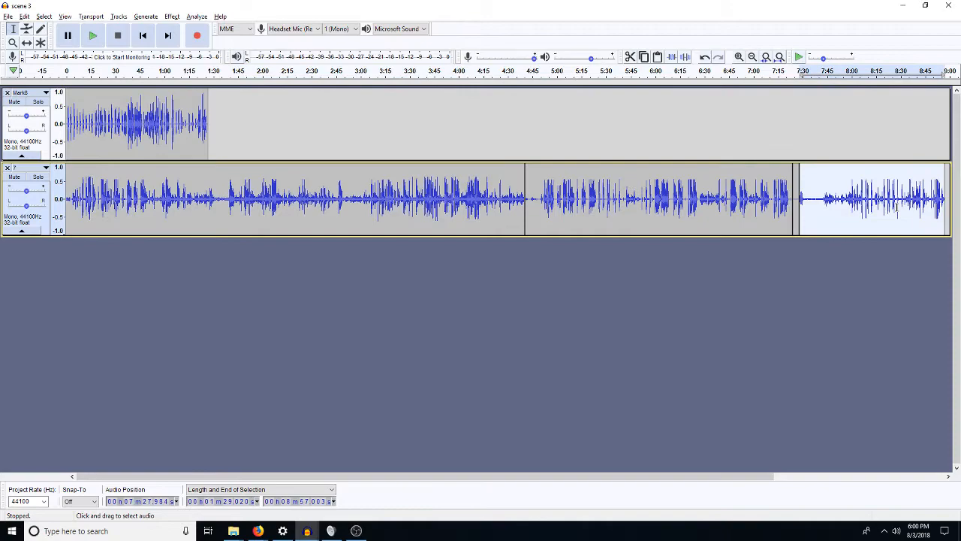
{"action": "key", "text": "ctrl+r"}
{"action": "key", "text": "Return"}
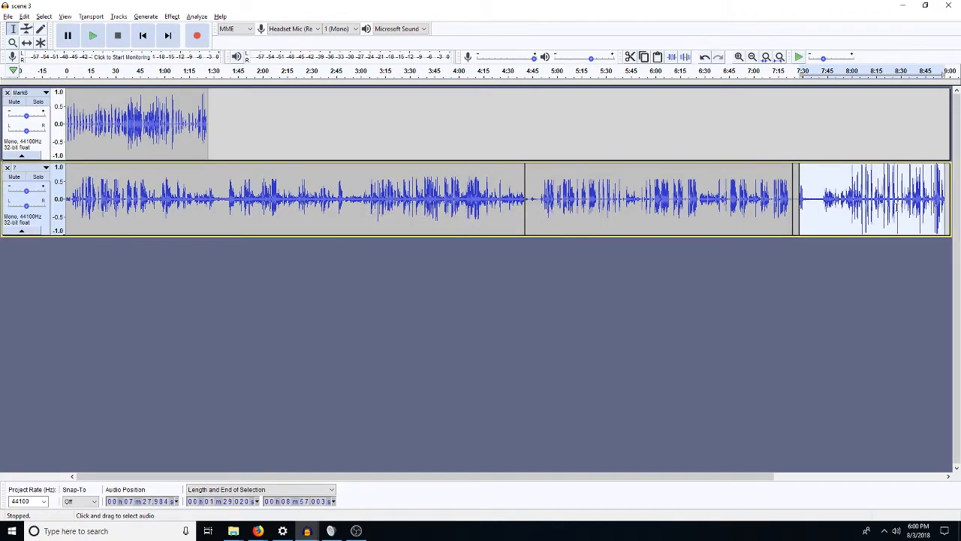
{"action": "key", "text": "ctrl+p"}
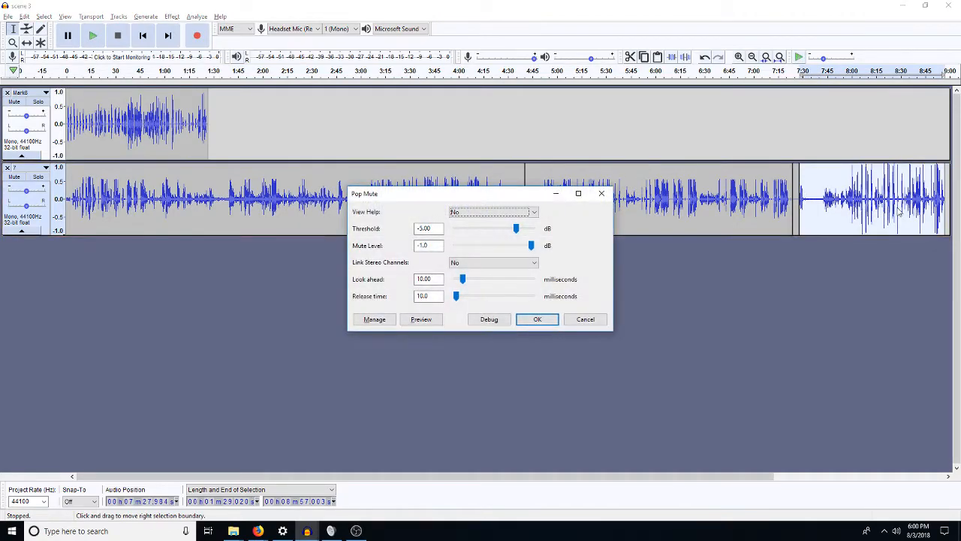
{"action": "key", "text": "Return"}
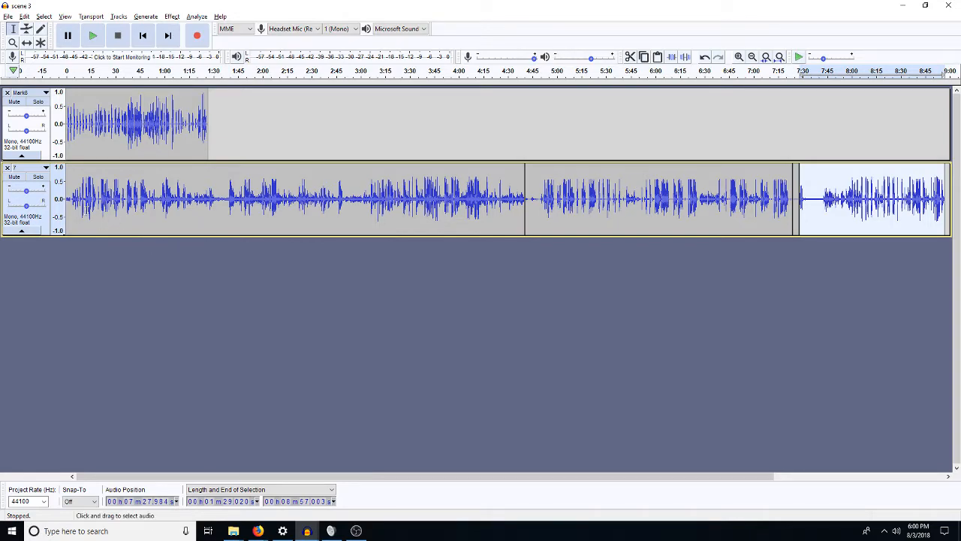
{"action": "left_click", "coordinate": [534, 122]}
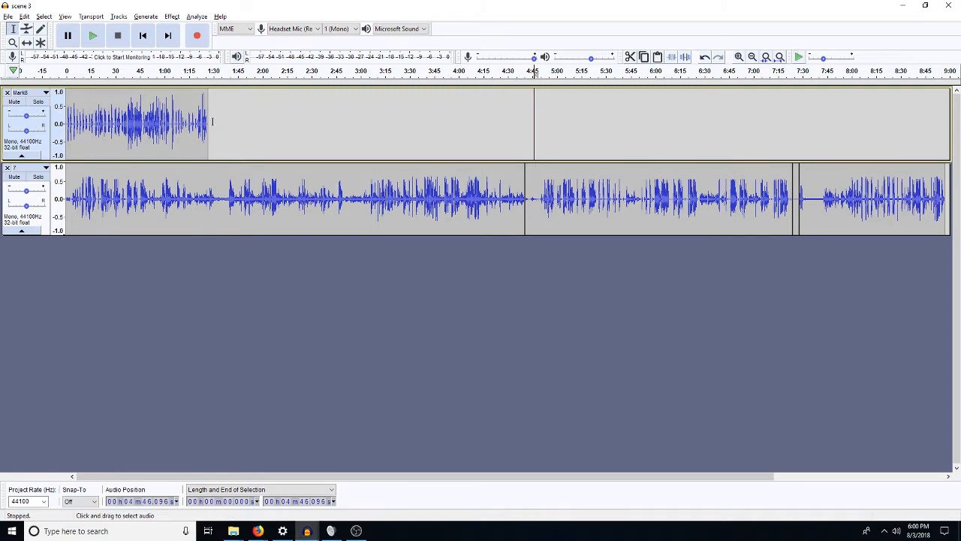
{"action": "left_click", "coordinate": [7, 16]}
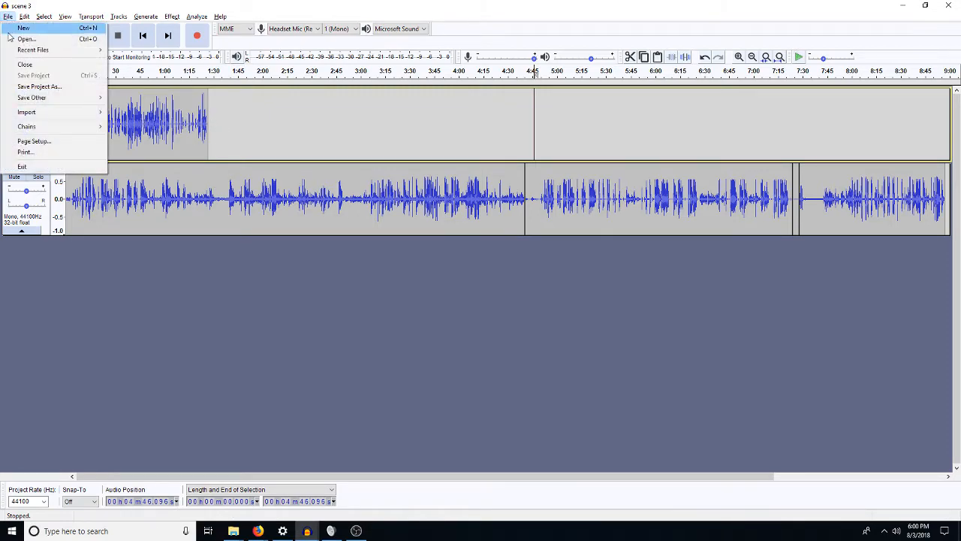
{"action": "left_click", "coordinate": [31, 42]}
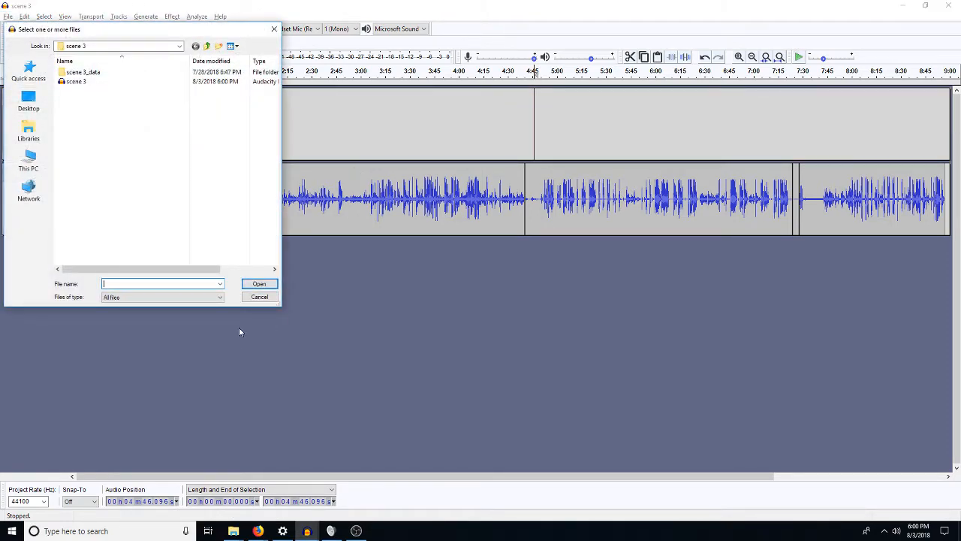
{"action": "left_click", "coordinate": [259, 297]}
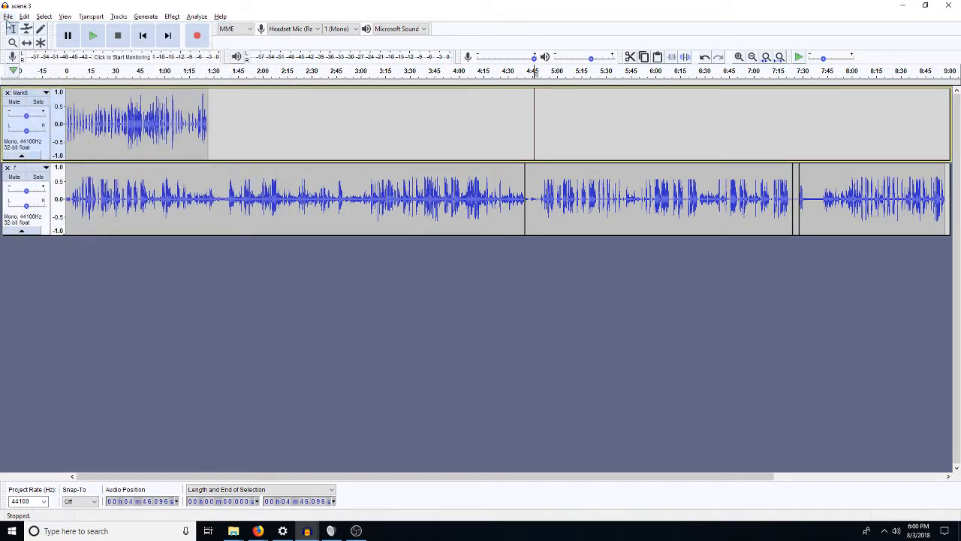
Save the project under the new name scene 3 edited in the scene 3 folder
{"action": "left_click", "coordinate": [8, 17]}
{"action": "left_click", "coordinate": [39, 86]}
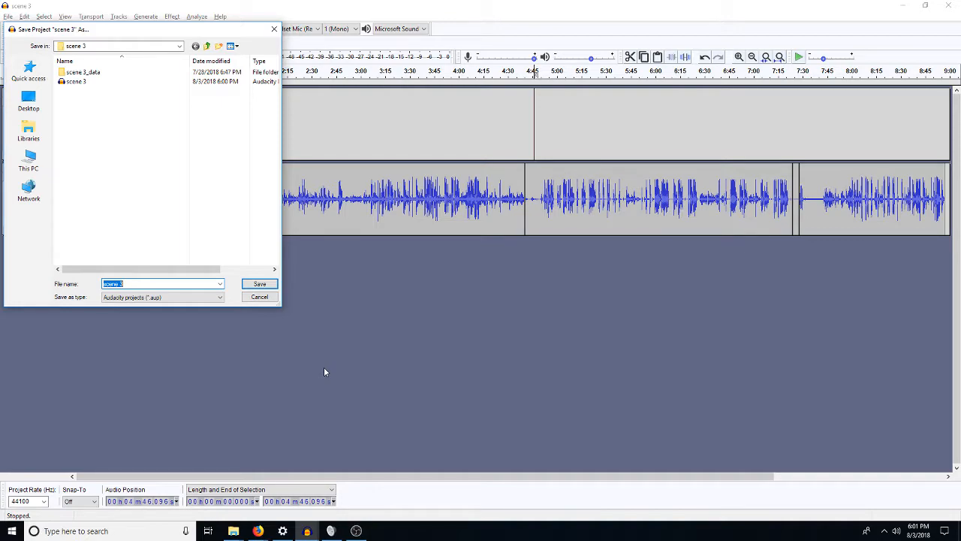
{"action": "key", "text": "Right"}
{"action": "type", "text": "e"}
{"action": "key", "text": "BackSpace"}
{"action": "type", "text": "edited"}
{"action": "key", "text": "Return"}
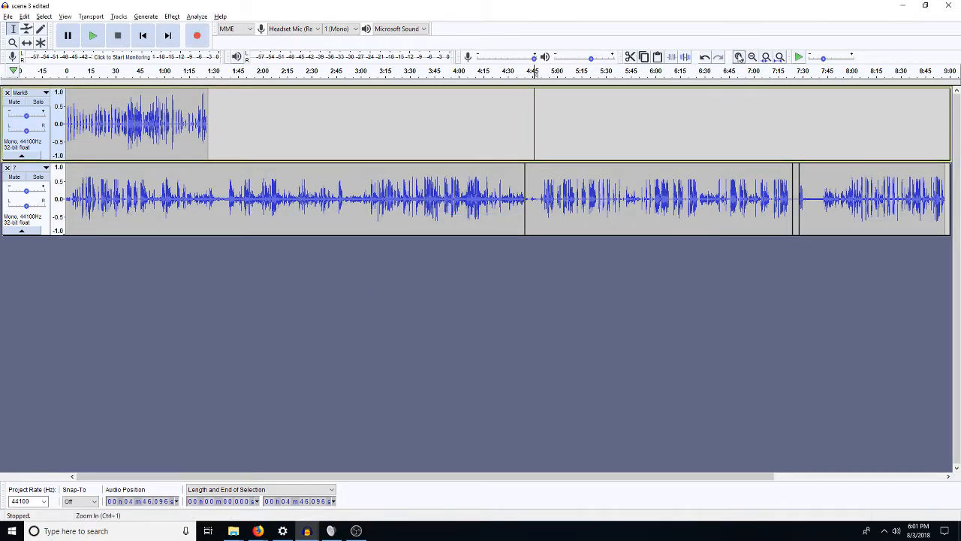
Merge track 7's separate clips at the split lines at about 4:40, 7:24 and 7:28
{"action": "left_click", "coordinate": [525, 185]}
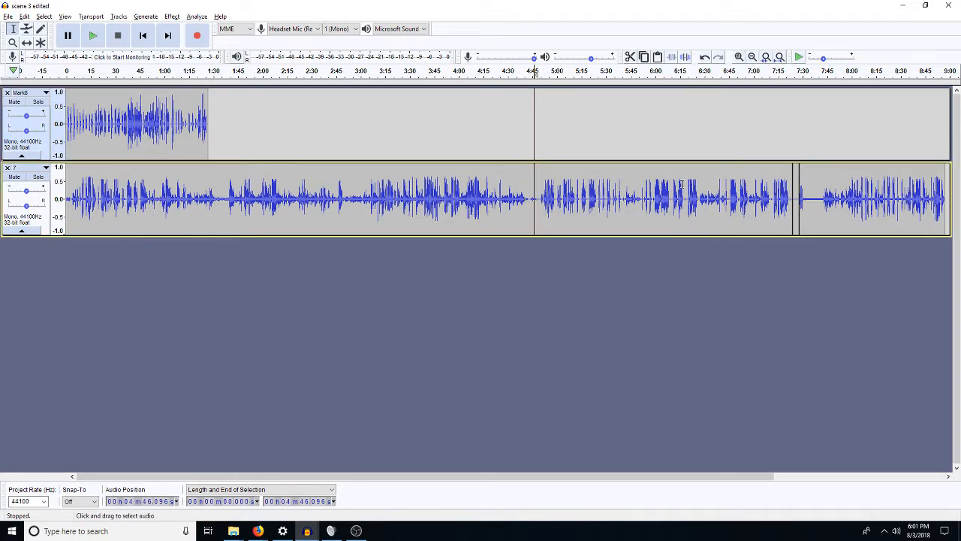
{"action": "left_click", "coordinate": [798, 224]}
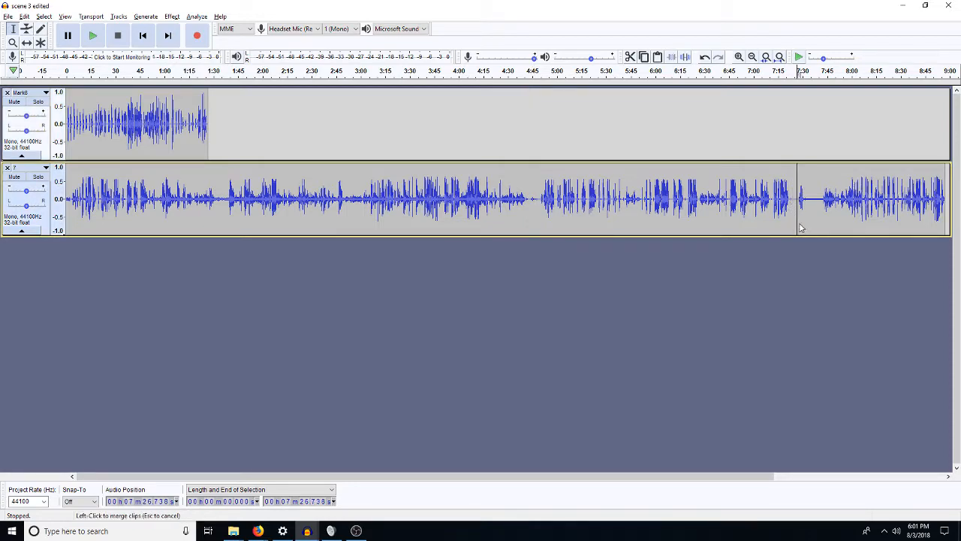
Silence track 7 from 0 to about 4.9 s and paste that silence over the first 0.65 s of the first track
{"action": "double_click", "coordinate": [158, 148]}
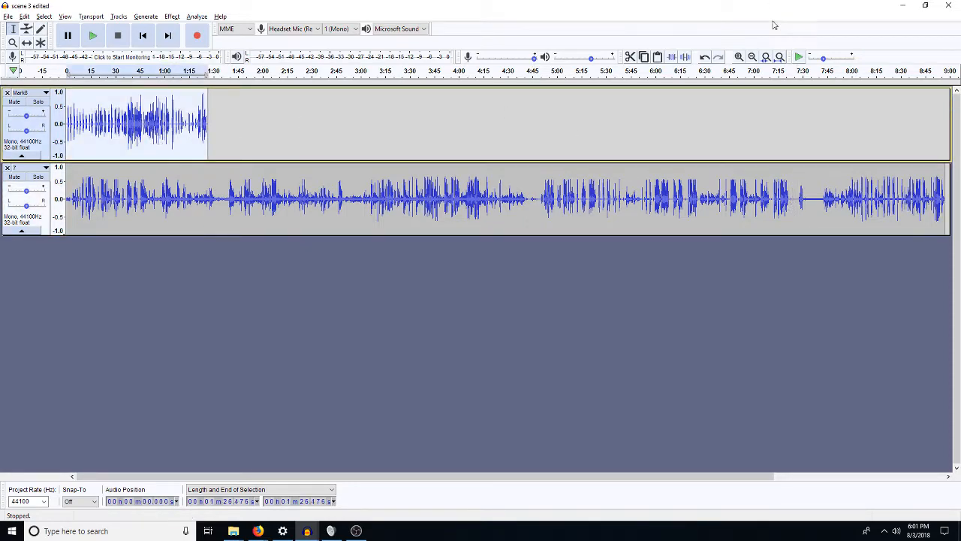
{"action": "left_click", "coordinate": [738, 57]}
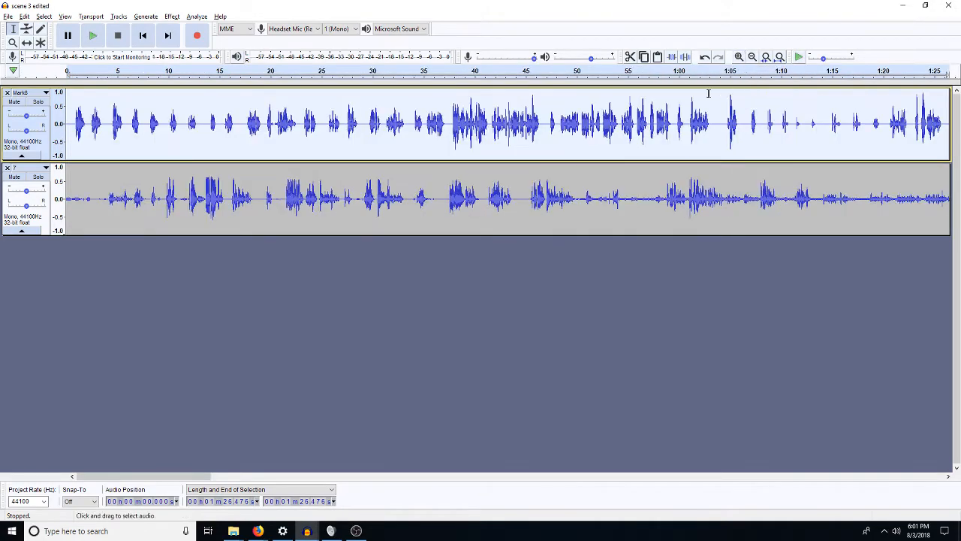
{"action": "left_click", "coordinate": [740, 58]}
{"action": "left_click", "coordinate": [740, 58]}
{"action": "key", "text": "Home"}
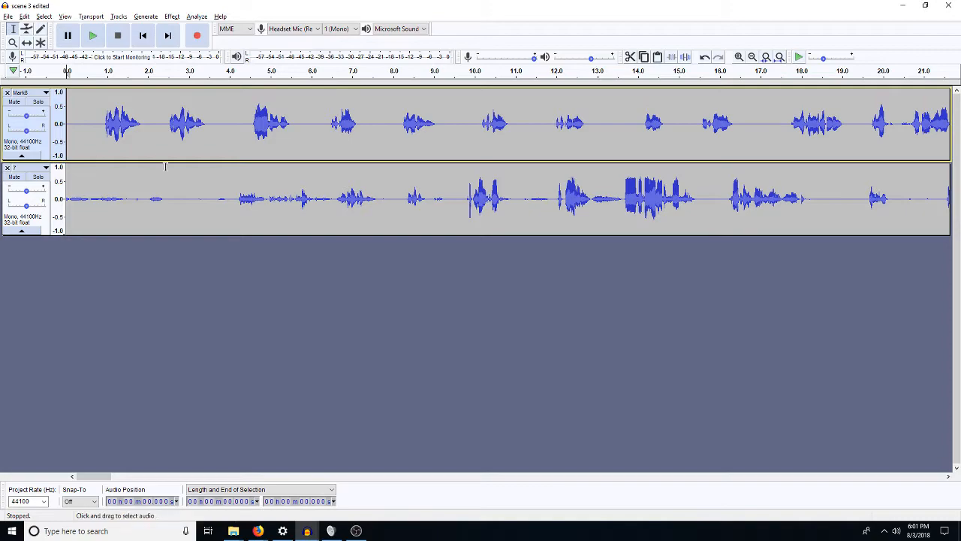
{"action": "left_click_drag", "start_coordinate": [266, 188], "coordinate": [66, 194]}
{"action": "key", "text": "ctrl+v"}
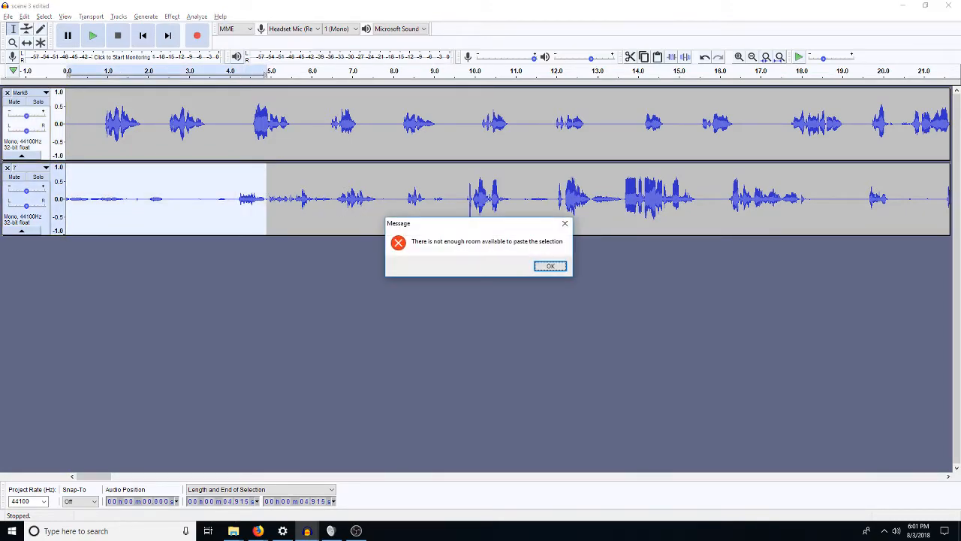
{"action": "left_click", "coordinate": [548, 265]}
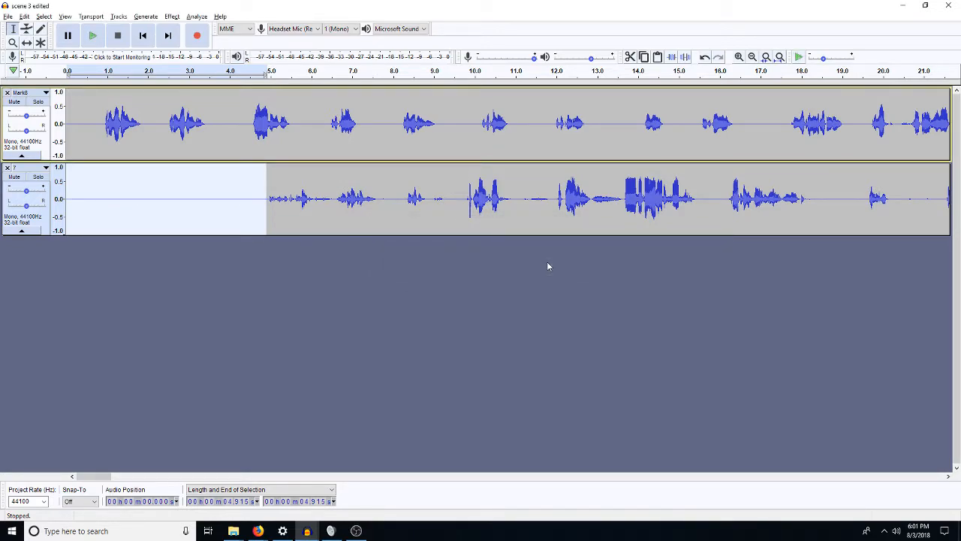
{"action": "left_click", "coordinate": [547, 263]}
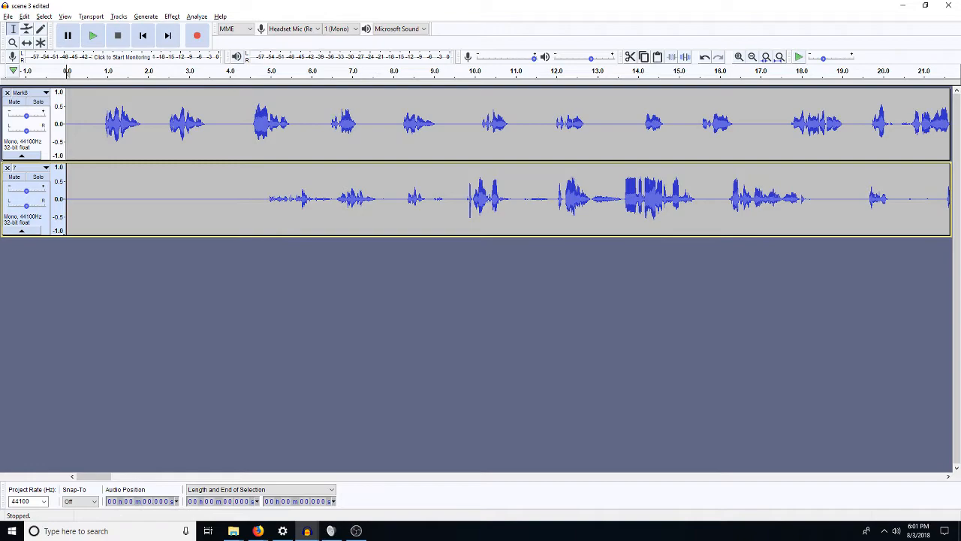
{"action": "left_click_drag", "start_coordinate": [92, 96], "coordinate": [33, 131]}
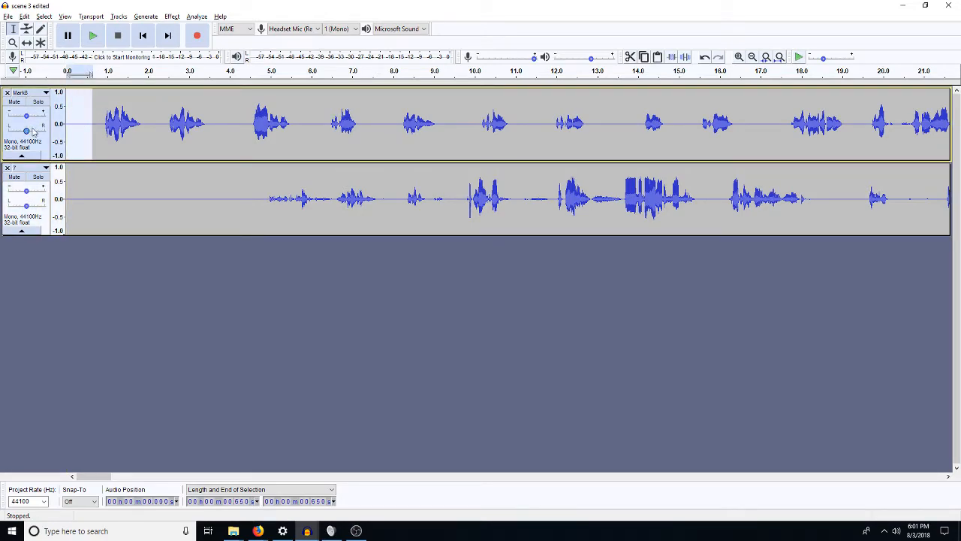
{"action": "key", "text": "ctrl+v"}
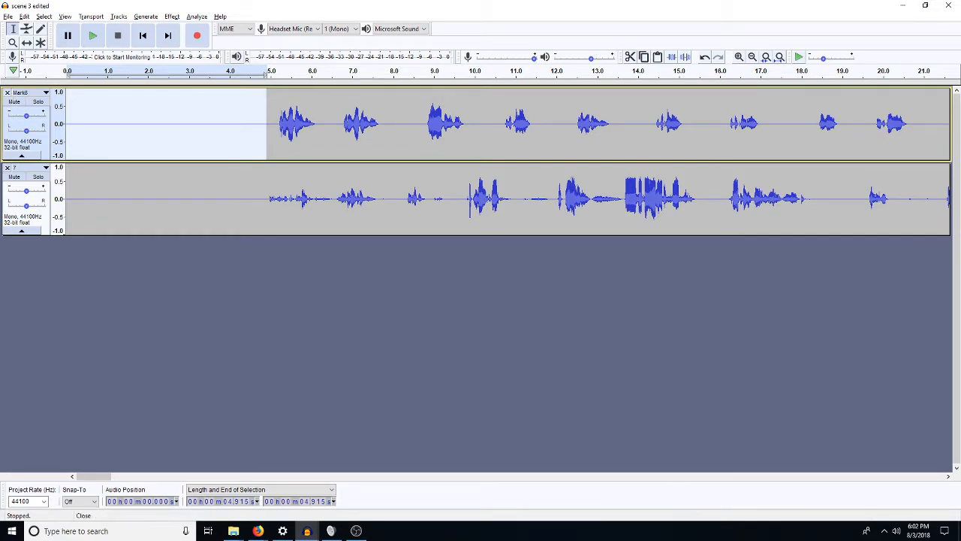
Solo and play the first track, and delete its first two clips, from about 5.05 s to 8.74 s
{"action": "left_click", "coordinate": [35, 103]}
{"action": "key", "text": "Right"}
{"action": "key", "text": "space"}
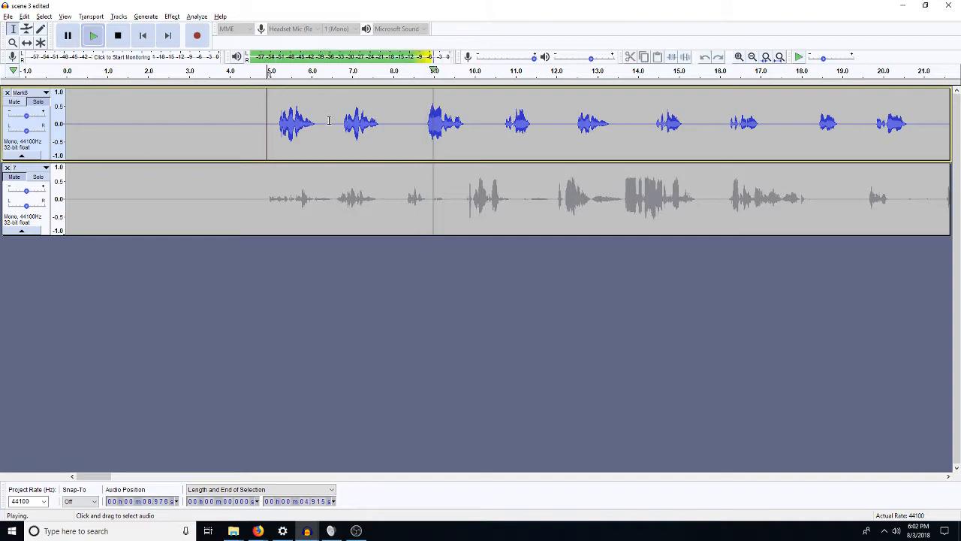
{"action": "left_click_drag", "start_coordinate": [423, 126], "coordinate": [272, 118]}
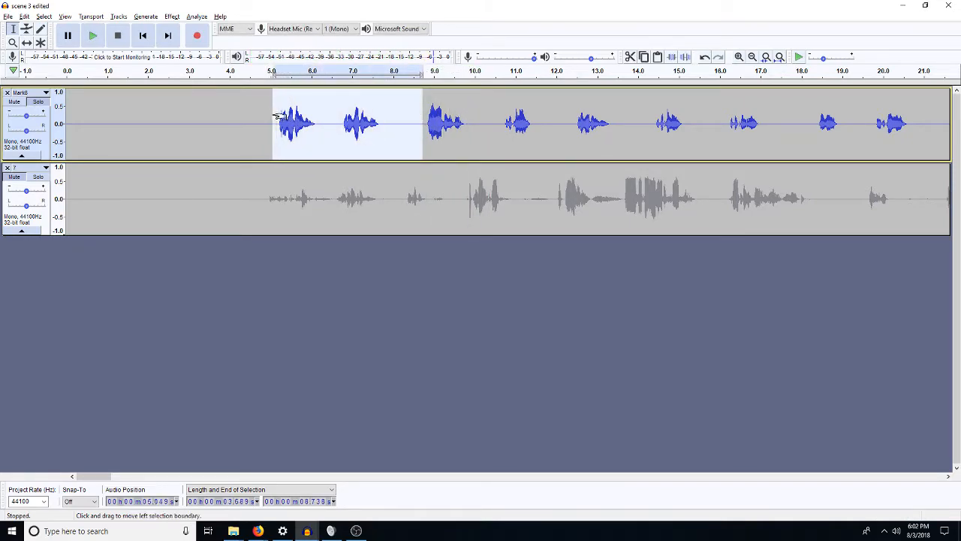
{"action": "left_click", "coordinate": [275, 118]}
Play the first track from about 6.85 s and paste the 4.9 s silence at that point
{"action": "left_click", "coordinate": [344, 124]}
{"action": "key", "text": "space"}
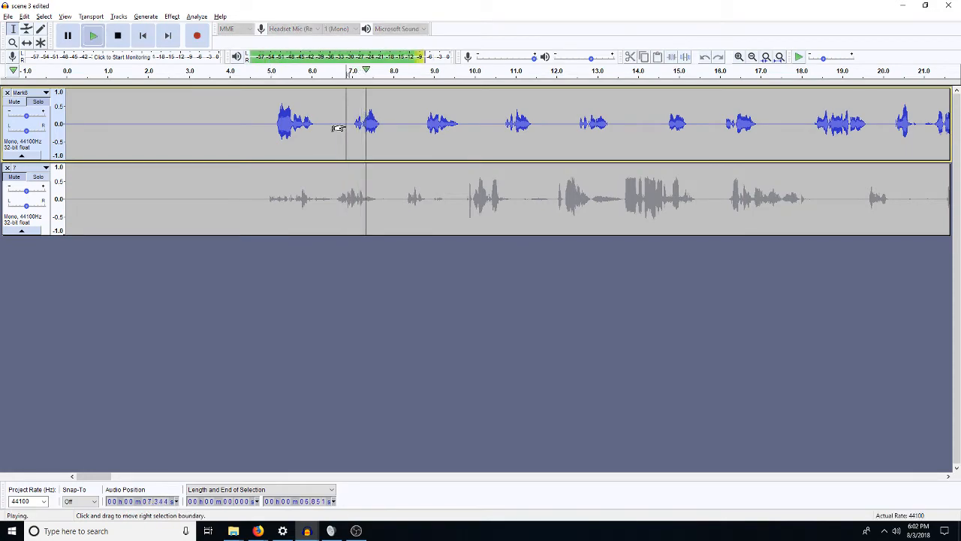
{"action": "key", "text": "space"}
{"action": "key", "text": "ctrl+v"}
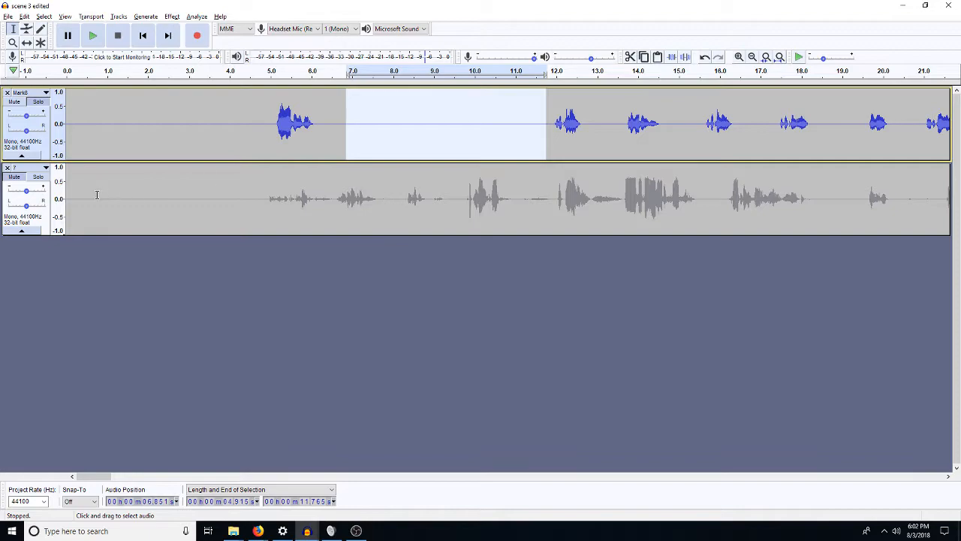
Solo track 7, listen from about 6.6 s, and silence it from about 2.8 s to 11.9 s
{"action": "left_click", "coordinate": [38, 177]}
{"action": "left_click", "coordinate": [336, 202]}
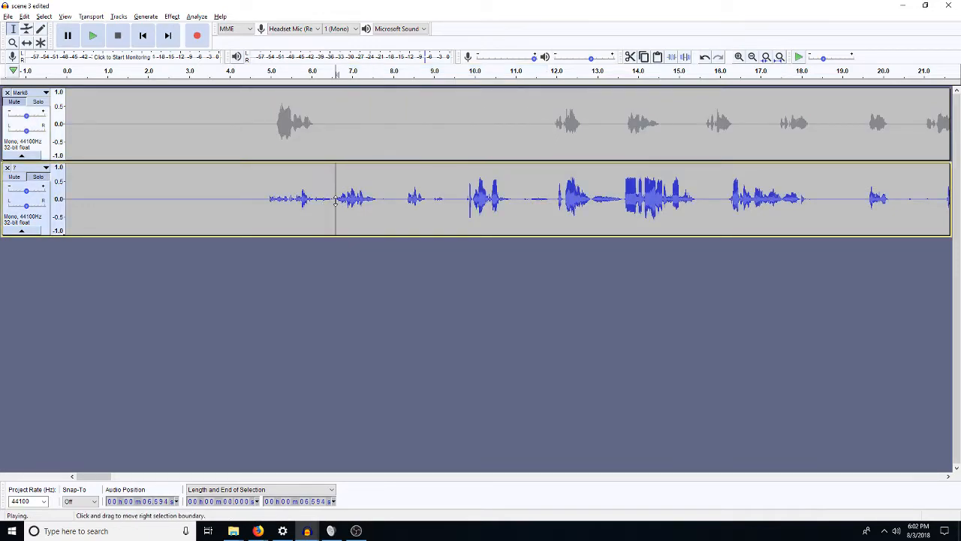
{"action": "key", "text": "space"}
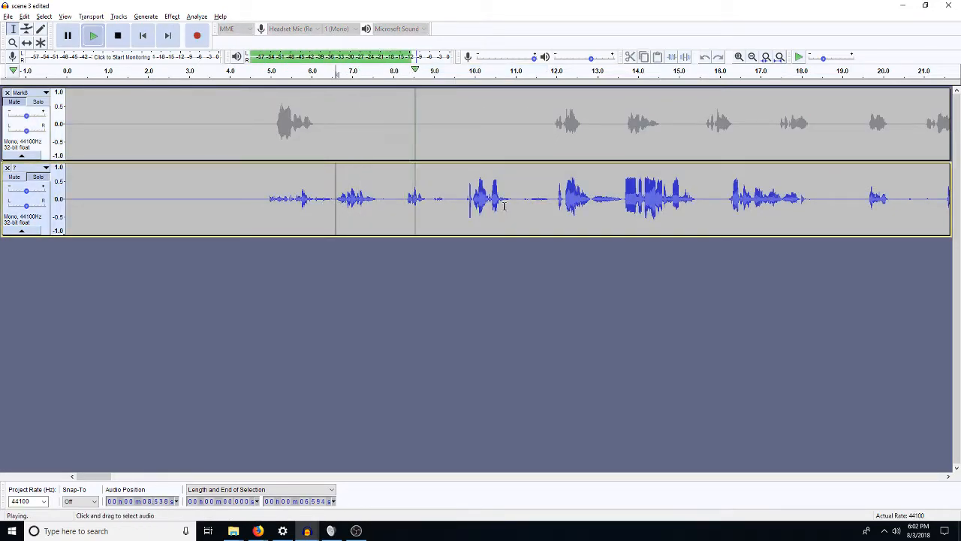
{"action": "left_click", "coordinate": [751, 57]}
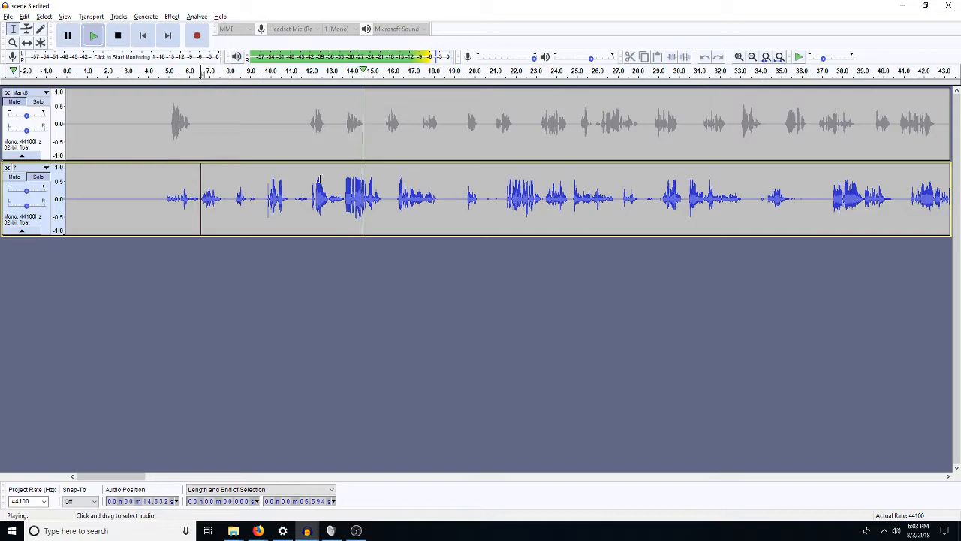
{"action": "key", "text": "space"}
{"action": "left_click_drag", "start_coordinate": [308, 199], "coordinate": [125, 200]}
{"action": "key", "text": "ctrl+l"}
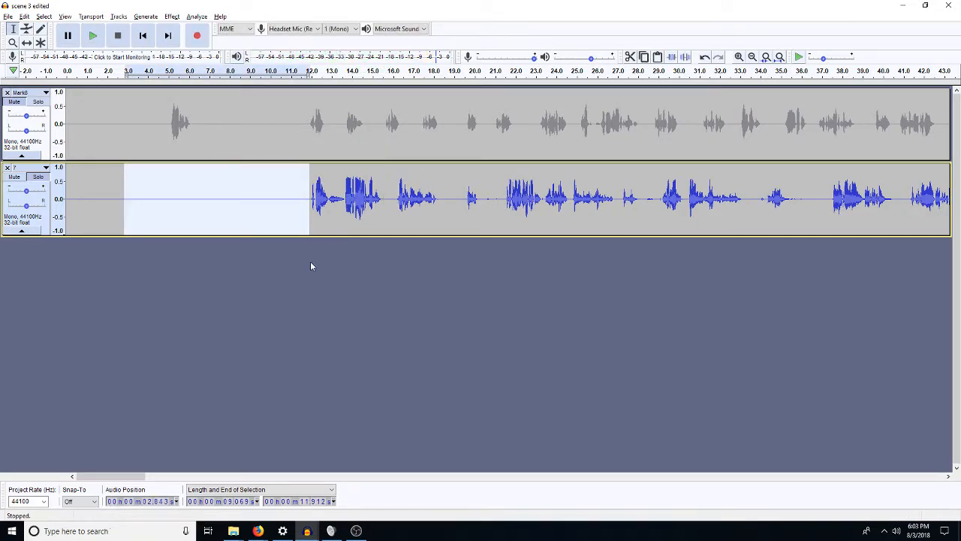
{"action": "key", "text": "Right"}
Delete the first track's stretch from about 8 s to 11.8 s and paste the 4.9 s silence at about 9.7 s
{"action": "left_click_drag", "start_coordinate": [307, 125], "coordinate": [229, 134]}
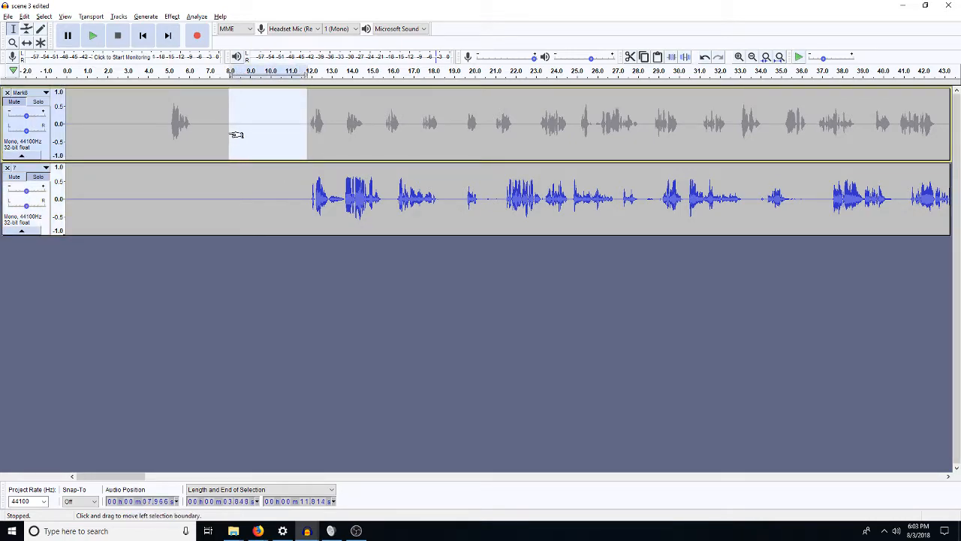
{"action": "key", "text": "Delete"}
{"action": "left_click", "coordinate": [262, 132]}
{"action": "key", "text": "ctrl+v"}
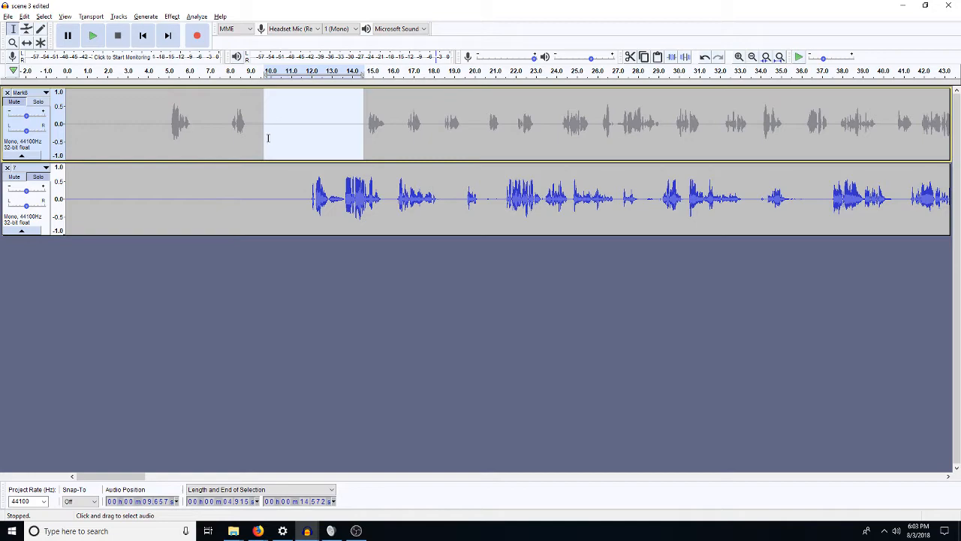
Delete track 7's silent stretch from about 8.9 s to 12 s and listen to the lines that follow
{"action": "left_click_drag", "start_coordinate": [311, 197], "coordinate": [248, 199]}
{"action": "key", "text": "Delete"}
{"action": "key", "text": "space"}
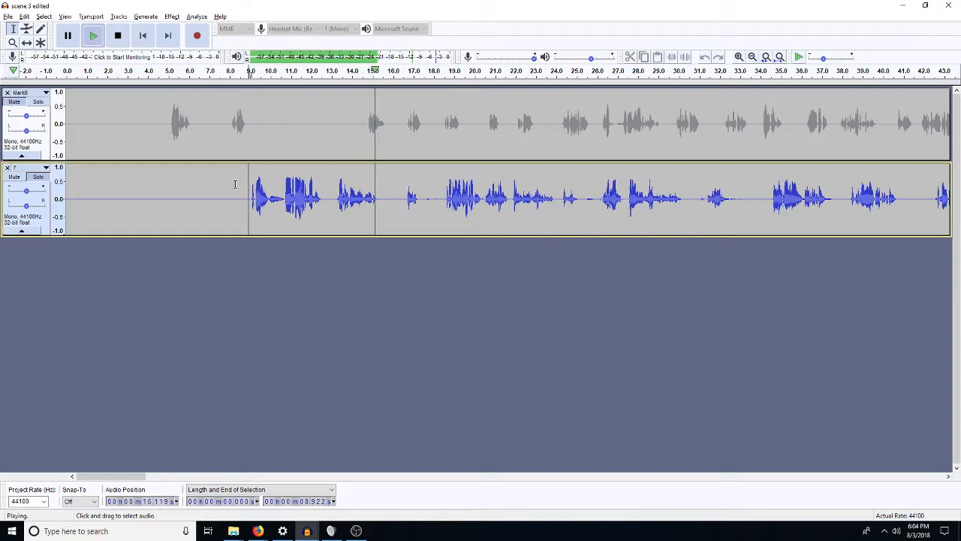
{"action": "left_click", "coordinate": [378, 199]}
{"action": "left_click_drag", "start_coordinate": [378, 199], "coordinate": [443, 216]}
{"action": "key", "text": "space"}
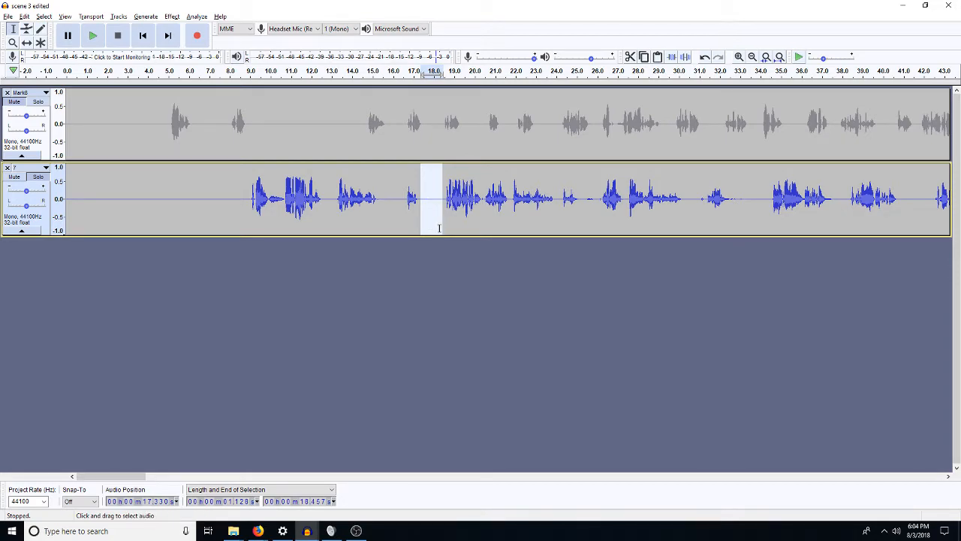
{"action": "key", "text": "Right"}
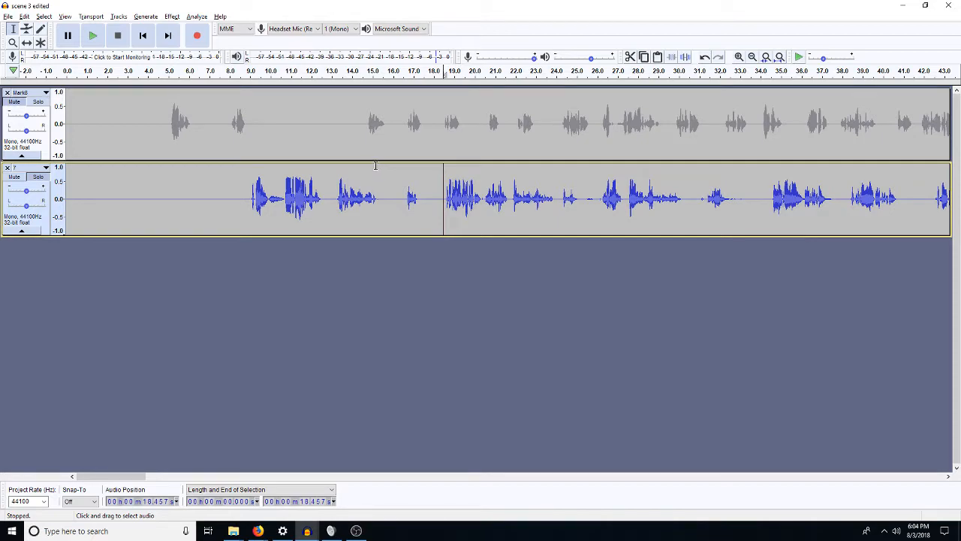
Solo the first track, play it from about 8 s, and pan it about halfway left and track 7 about halfway right
{"action": "left_click", "coordinate": [235, 125]}
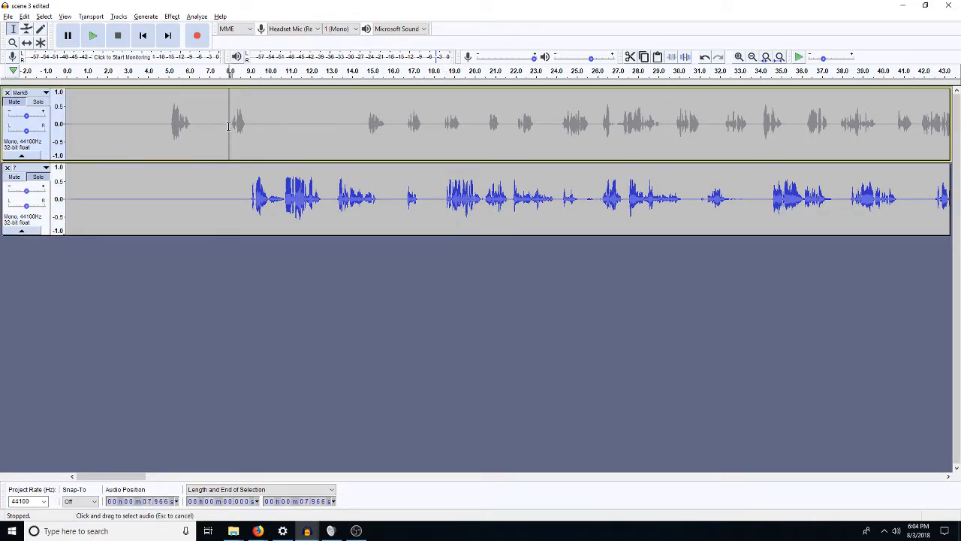
{"action": "left_click", "coordinate": [39, 101]}
{"action": "key", "text": "space"}
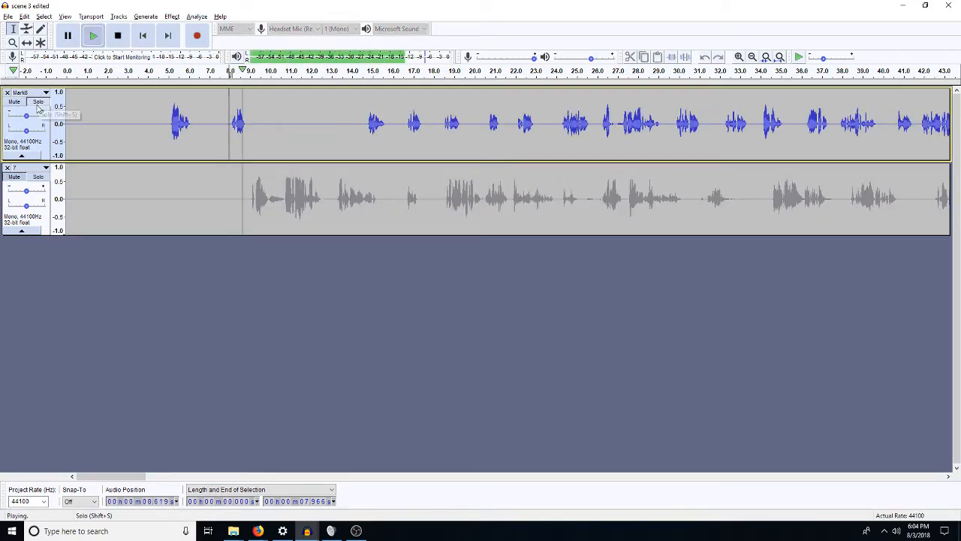
{"action": "key", "text": "space"}
{"action": "left_click_drag", "start_coordinate": [26, 132], "coordinate": [17, 131]}
{"action": "left_click_drag", "start_coordinate": [26, 207], "coordinate": [36, 207]}
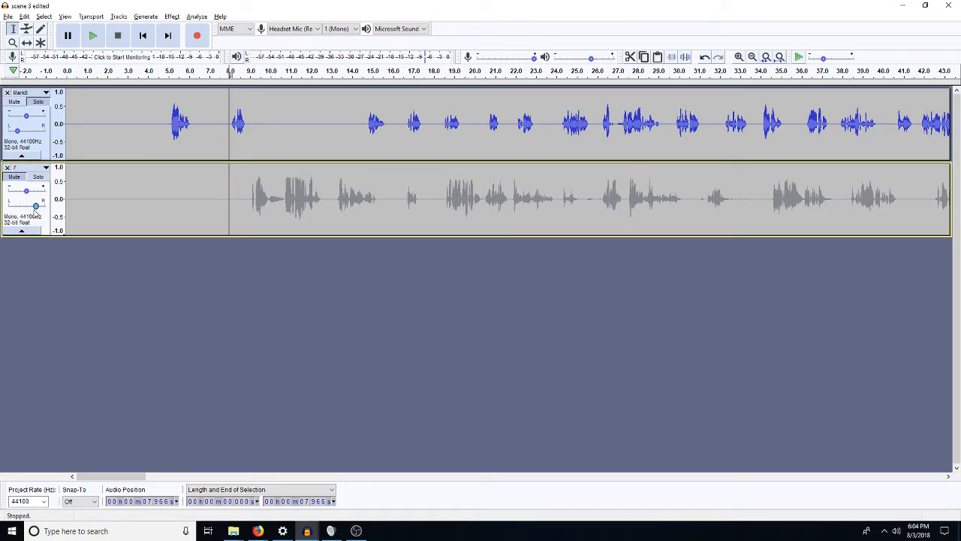
Play the first track from about 14.5 s and delete its audio from about 15.2 s to 20.5 s
{"action": "left_click", "coordinate": [361, 124]}
{"action": "key", "text": "space"}
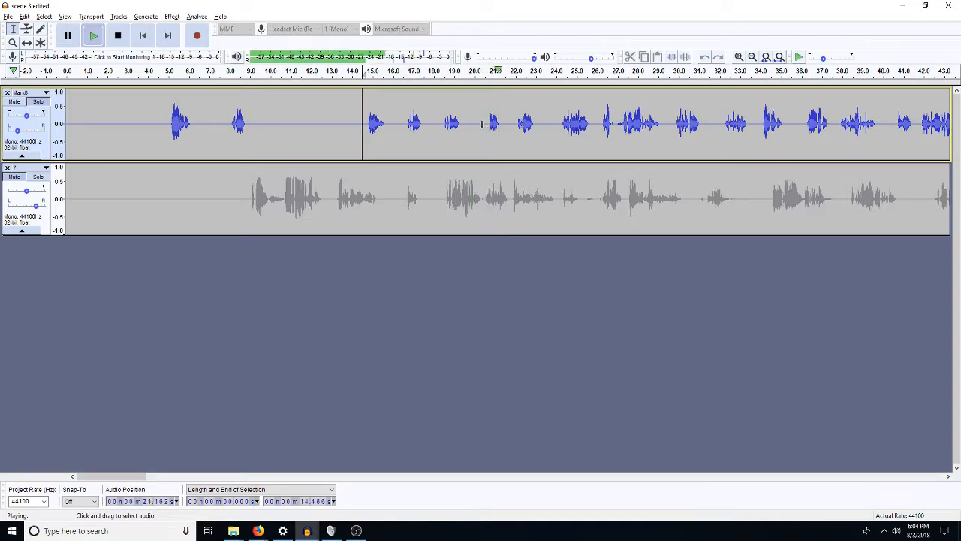
{"action": "key", "text": "space"}
{"action": "left_click_drag", "start_coordinate": [486, 125], "coordinate": [383, 142]}
{"action": "key", "text": "Delete"}
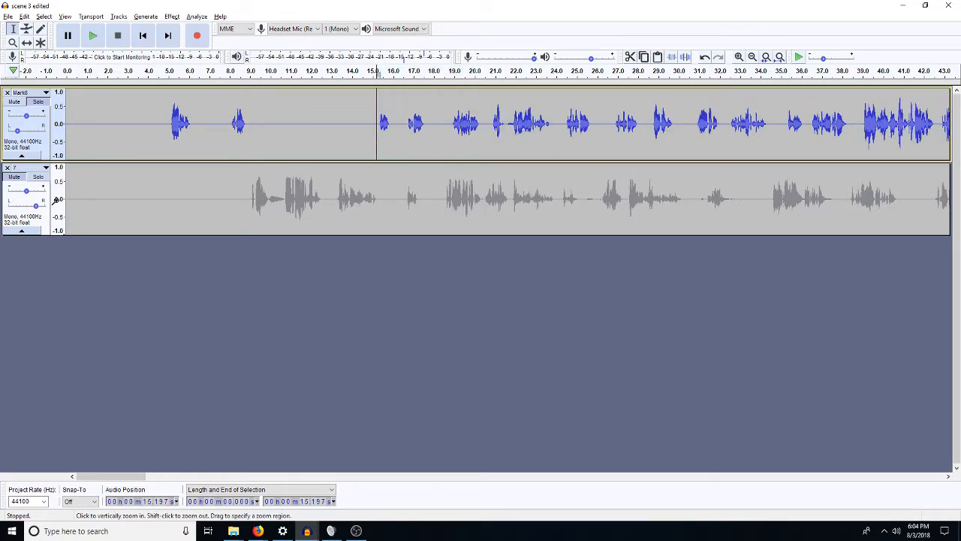
{"action": "left_click", "coordinate": [54, 172]}
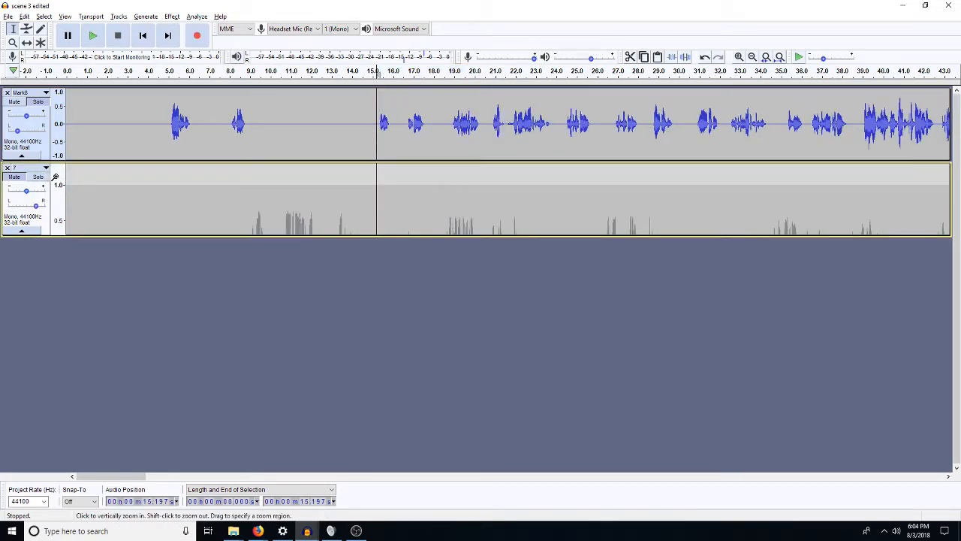
{"action": "left_click", "coordinate": [55, 177], "text": "shift"}
{"action": "left_click", "coordinate": [55, 177], "text": "shift"}
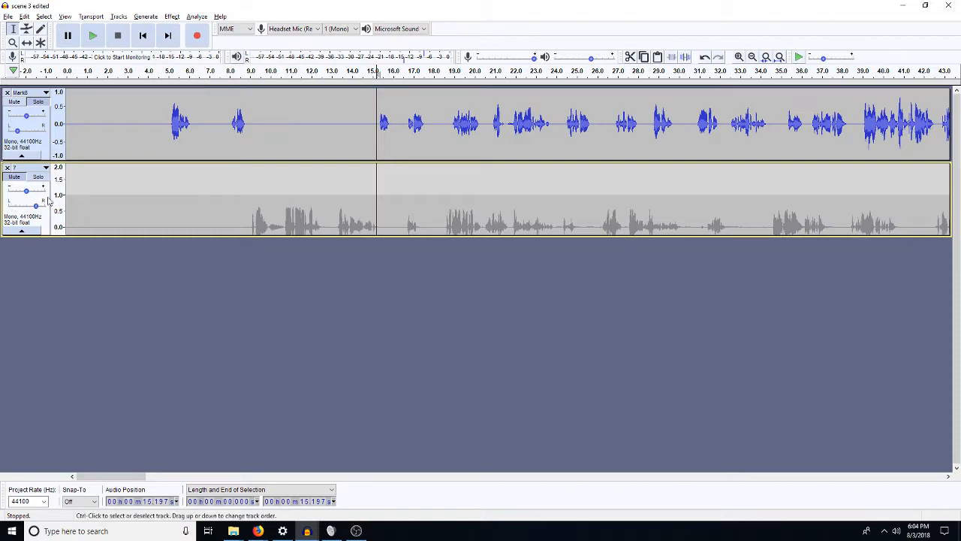
{"action": "left_click", "coordinate": [55, 211], "text": "shift"}
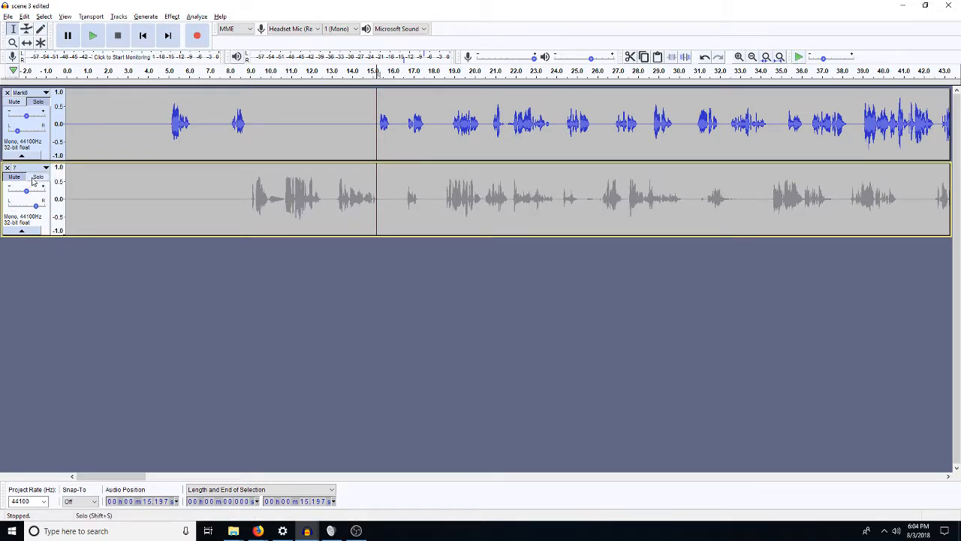
Solo and play track 7, delete its silent gap from about 15.7 s to 16.5 s, and turn its solo off
{"action": "left_click", "coordinate": [39, 178]}
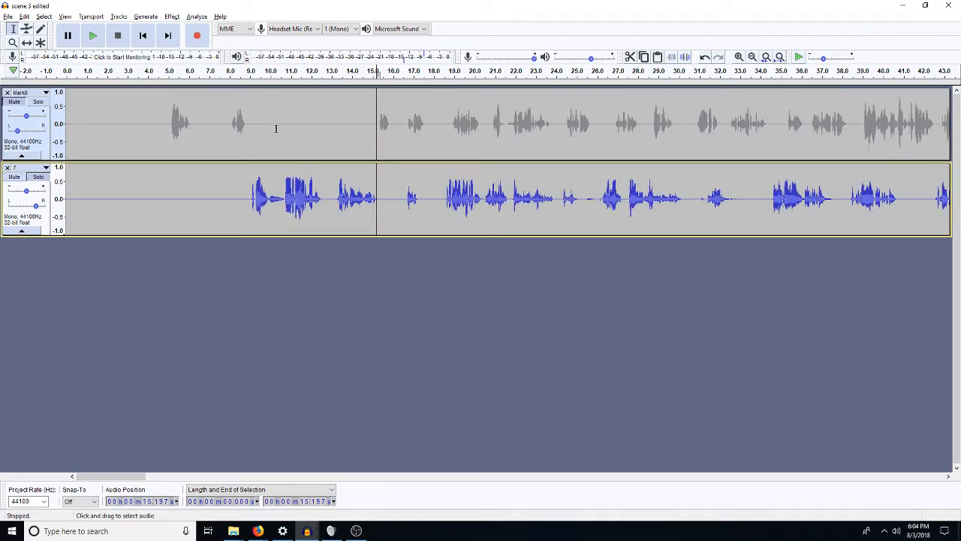
{"action": "left_click", "coordinate": [349, 196]}
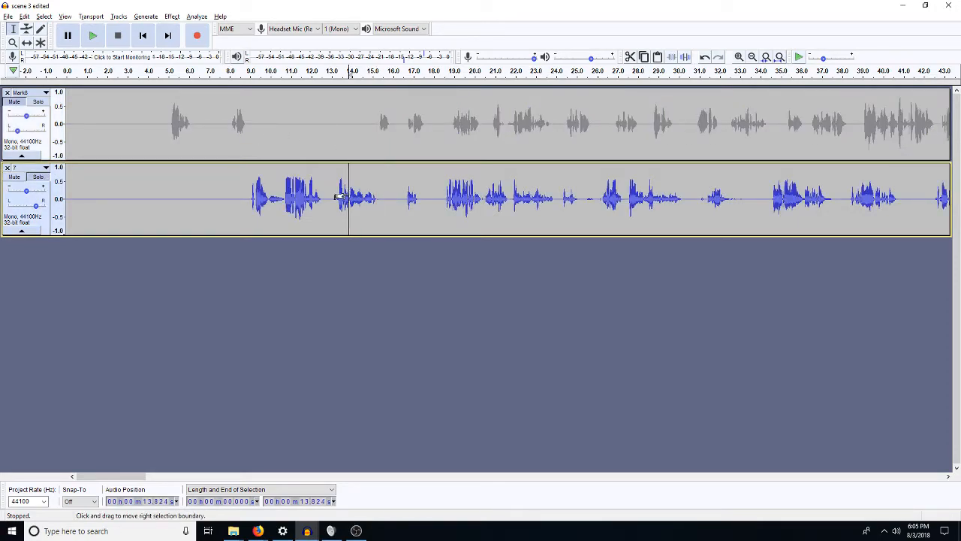
{"action": "left_click", "coordinate": [404, 200]}
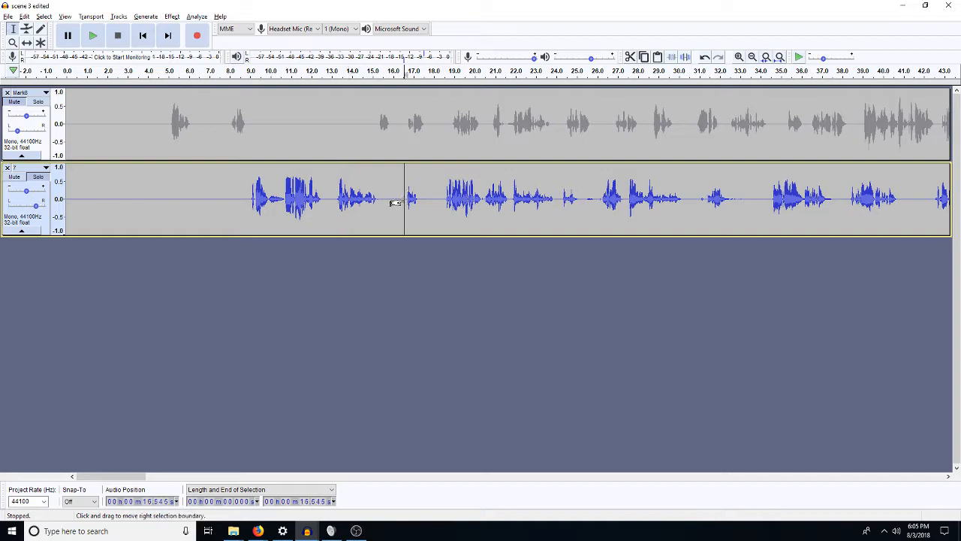
{"action": "key", "text": "space"}
{"action": "key", "text": "space"}
{"action": "left_click_drag", "start_coordinate": [393, 208], "coordinate": [379, 210]}
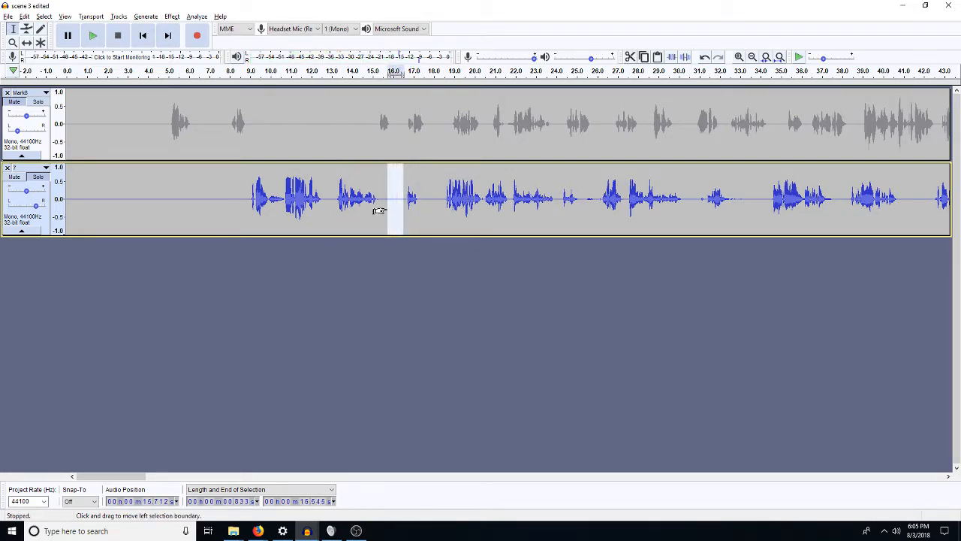
{"action": "key", "text": "Delete"}
{"action": "left_click", "coordinate": [406, 135]}
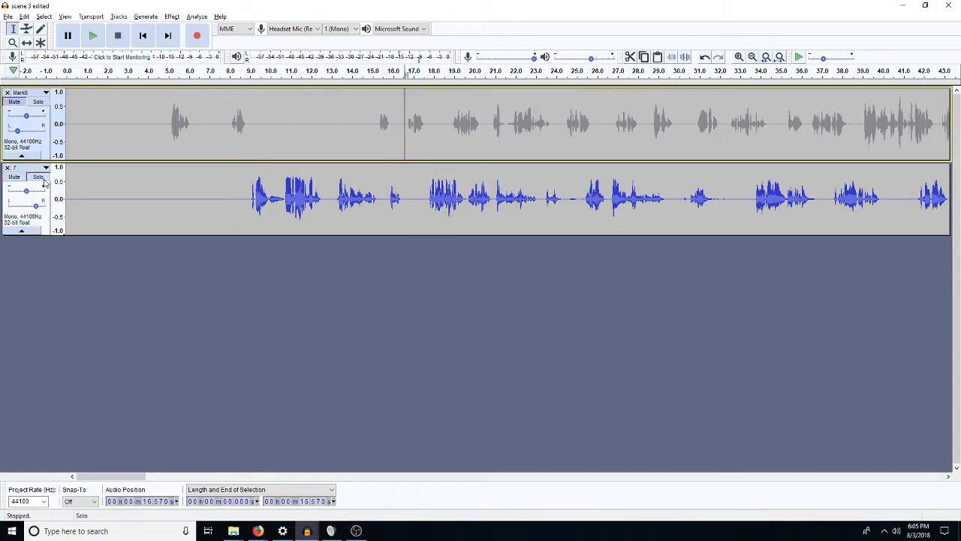
{"action": "left_click", "coordinate": [50, 177], "text": "shift"}
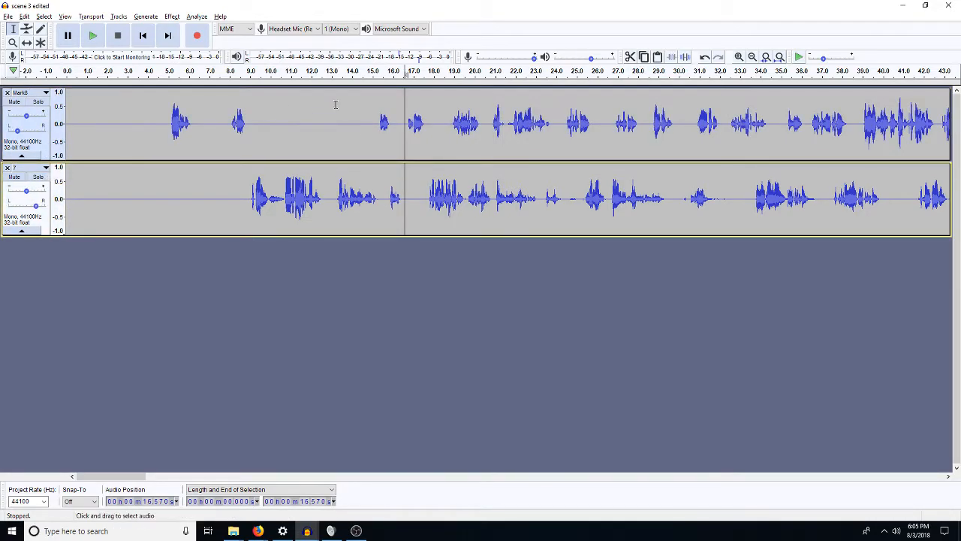
Paste the copied silence of about 4.9 s into track 7 at about 17.4 s
{"action": "left_click", "coordinate": [348, 149]}
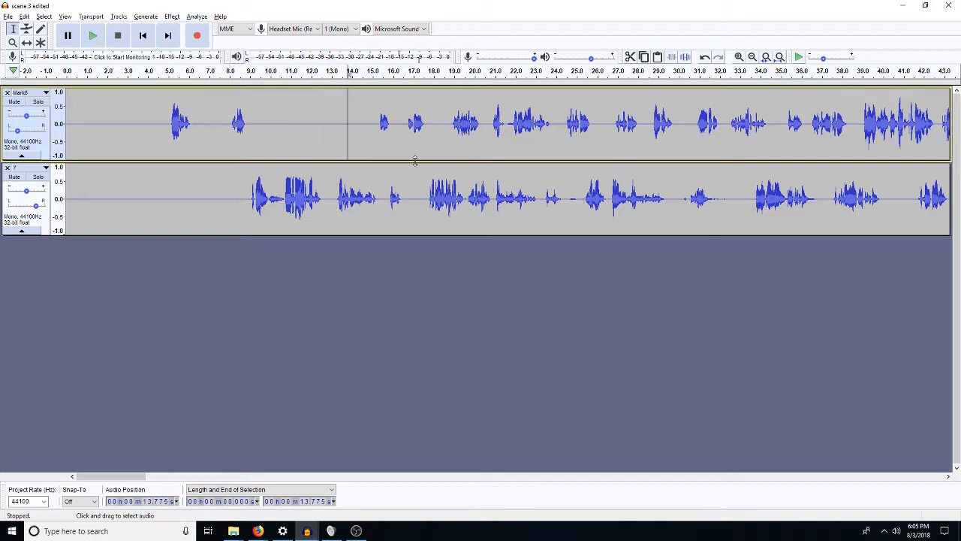
{"action": "left_click", "coordinate": [421, 189]}
{"action": "key", "text": "ctrl+v"}
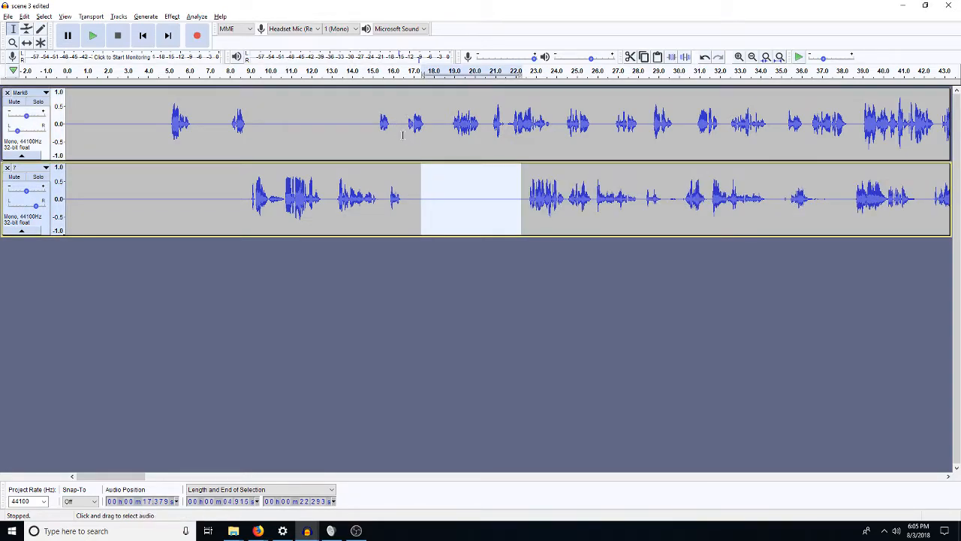
Trim the short gap at about 16.5 s in the first track and paste the copied silence after its line at about 18.1 s
{"action": "left_click", "coordinate": [404, 135]}
{"action": "key", "text": "space"}
{"action": "left_click_drag", "start_coordinate": [407, 130], "coordinate": [403, 134]}
{"action": "key", "text": "space"}
{"action": "key", "text": "Delete"}
{"action": "left_click", "coordinate": [436, 121]}
{"action": "key", "text": "ctrl+v"}
Delete track 7's silence from about 17.4 s to 22.6 s, listen, and replace its take from about 22.9 s to 25.1 s with the copied silence
{"action": "left_click_drag", "start_coordinate": [528, 196], "coordinate": [421, 208]}
{"action": "key", "text": "Delete"}
{"action": "key", "text": "space"}
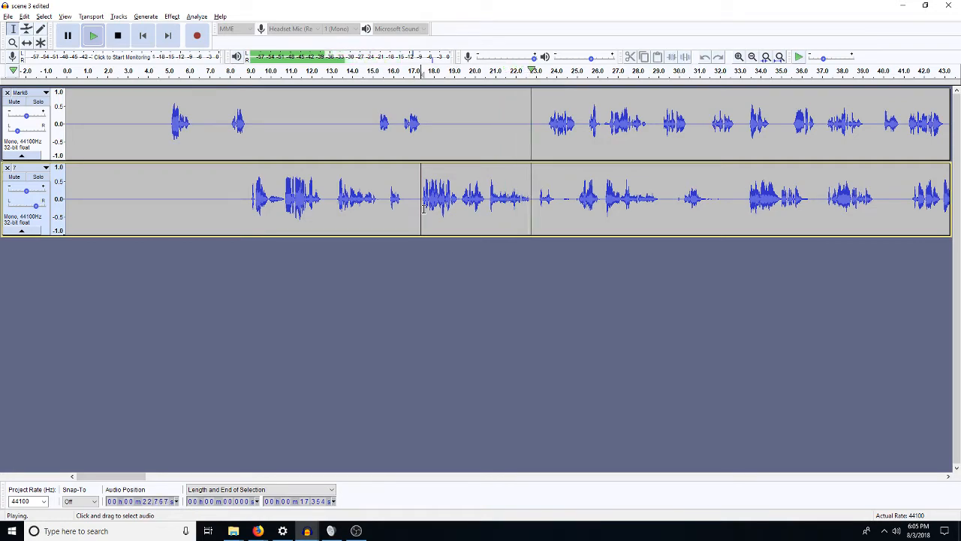
{"action": "key", "text": "space"}
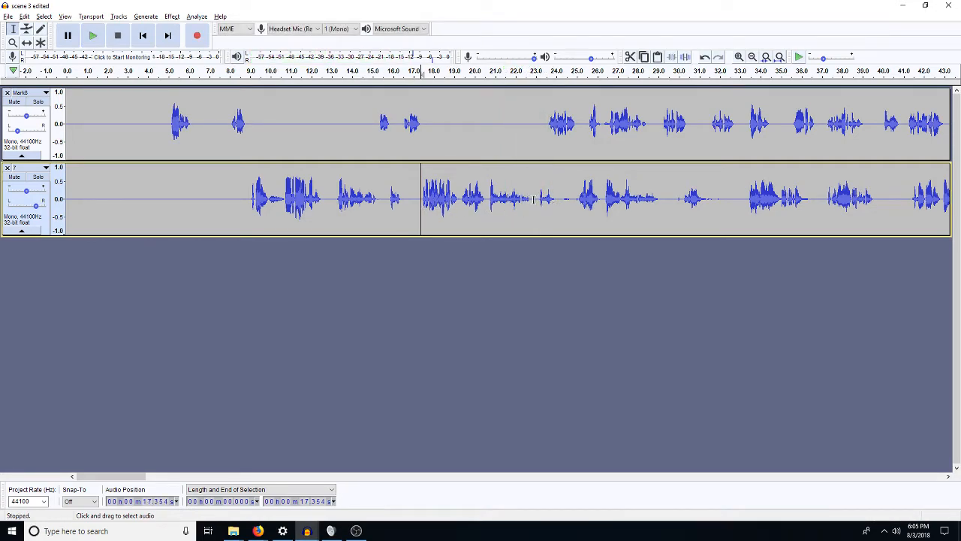
{"action": "left_click_drag", "start_coordinate": [534, 202], "coordinate": [578, 218]}
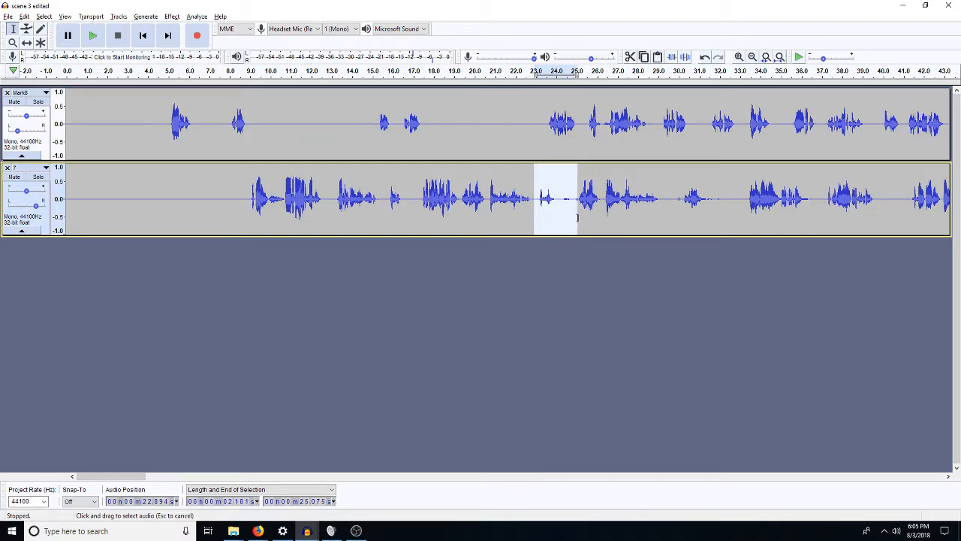
{"action": "key", "text": "ctrl+v"}
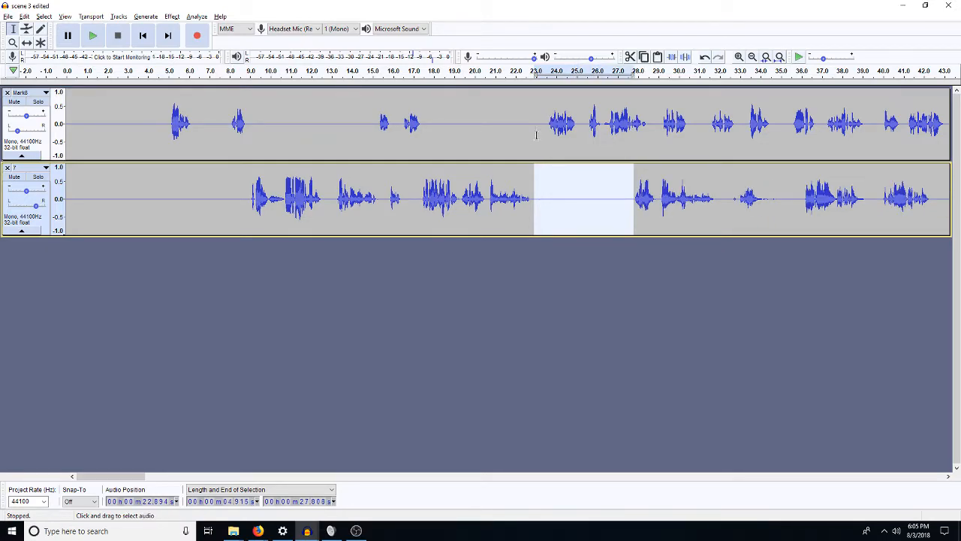
Delete the first track's gap from about 22.8 s to 23.5 s, play it, and paste the copied silence at about 24.8 s
{"action": "left_click", "coordinate": [544, 138]}
{"action": "left_click_drag", "start_coordinate": [544, 137], "coordinate": [534, 151]}
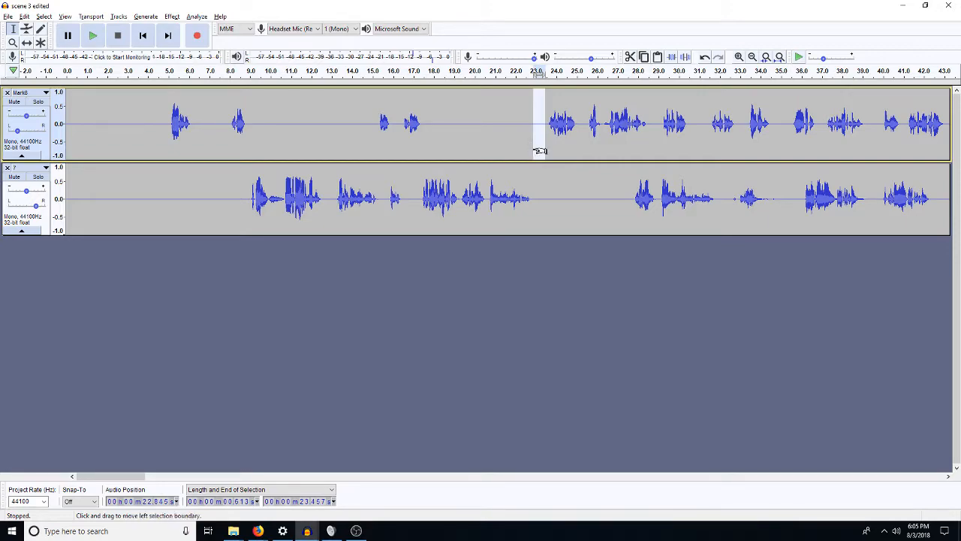
{"action": "key", "text": "Delete"}
{"action": "key", "text": "space"}
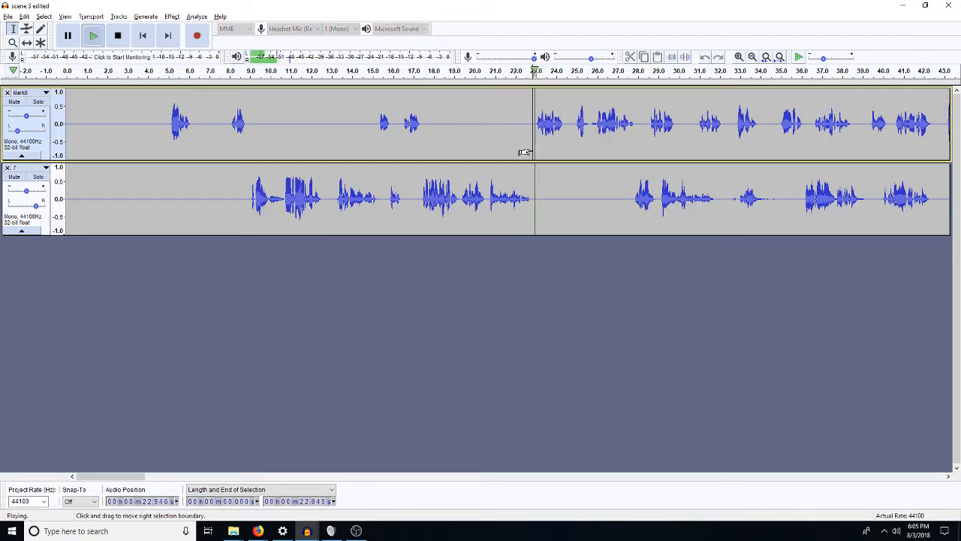
{"action": "left_click", "coordinate": [574, 131]}
{"action": "key", "text": "space"}
{"action": "key", "text": "ctrl+v"}
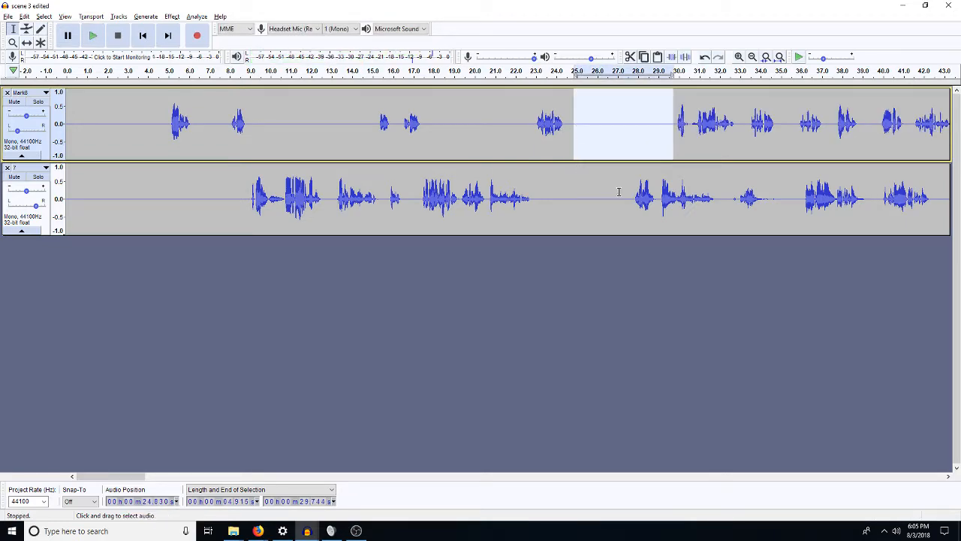
Delete track 7's silent gap from about 24.3 s to 27.7 s and listen to the lines that follow
{"action": "left_click_drag", "start_coordinate": [632, 199], "coordinate": [562, 208]}
{"action": "key", "text": "Delete"}
{"action": "key", "text": "space"}
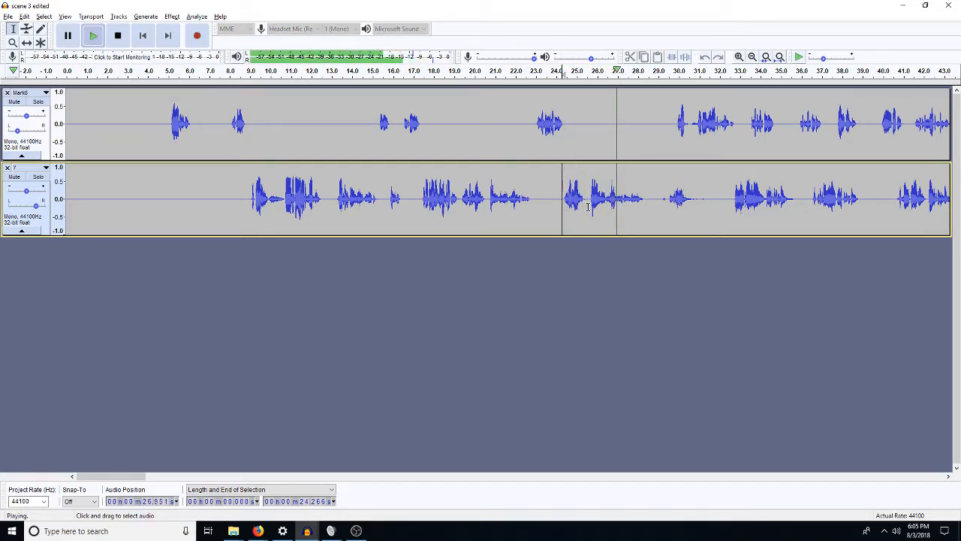
{"action": "key", "text": "space"}
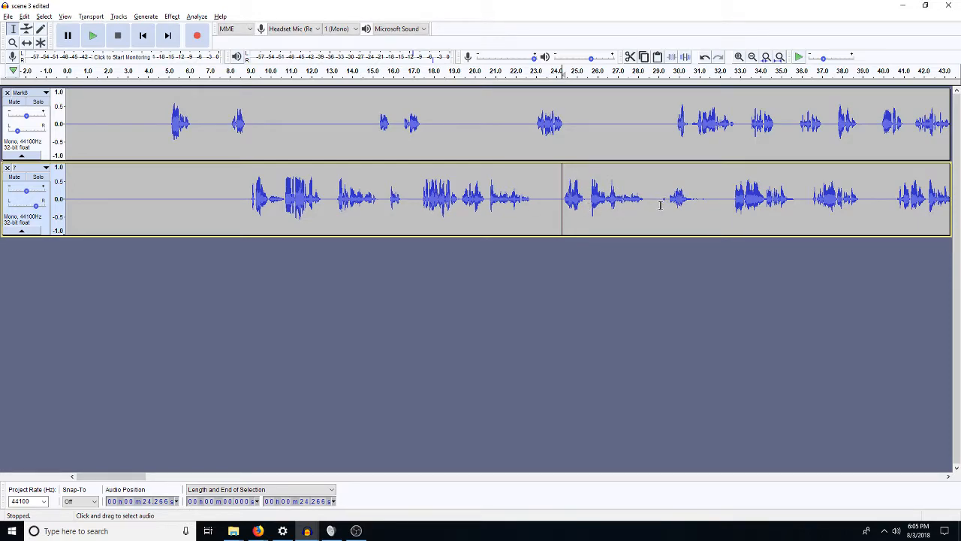
Delete track 7's take from about 24.3 s to 29.4 s, play the next line, and paste the copied silence at about 27.4 s
{"action": "left_click_drag", "start_coordinate": [665, 200], "coordinate": [561, 207]}
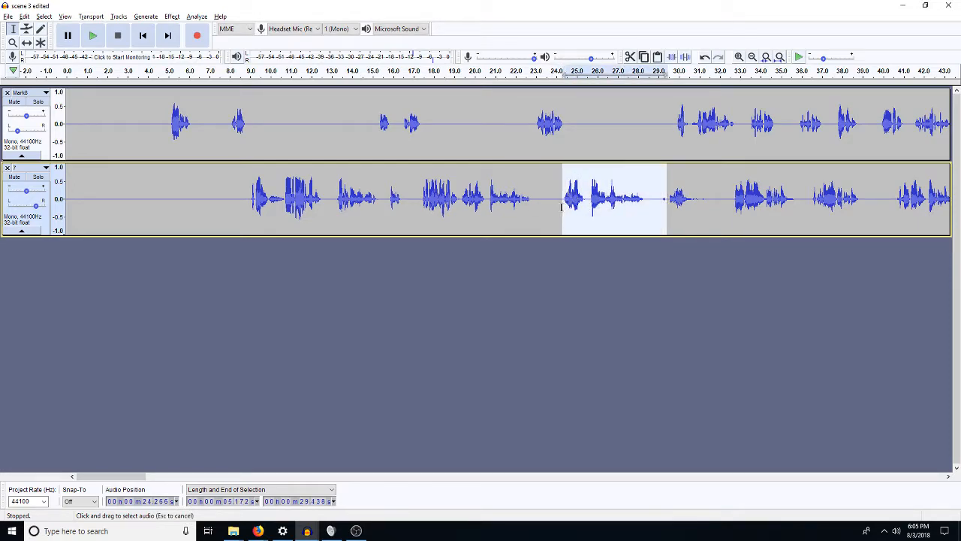
{"action": "key", "text": "Delete"}
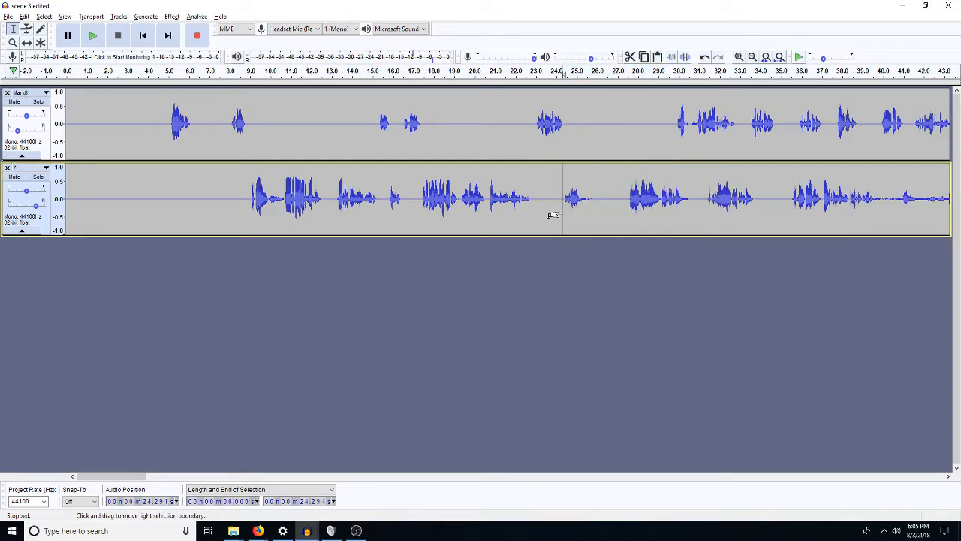
{"action": "key", "text": "space"}
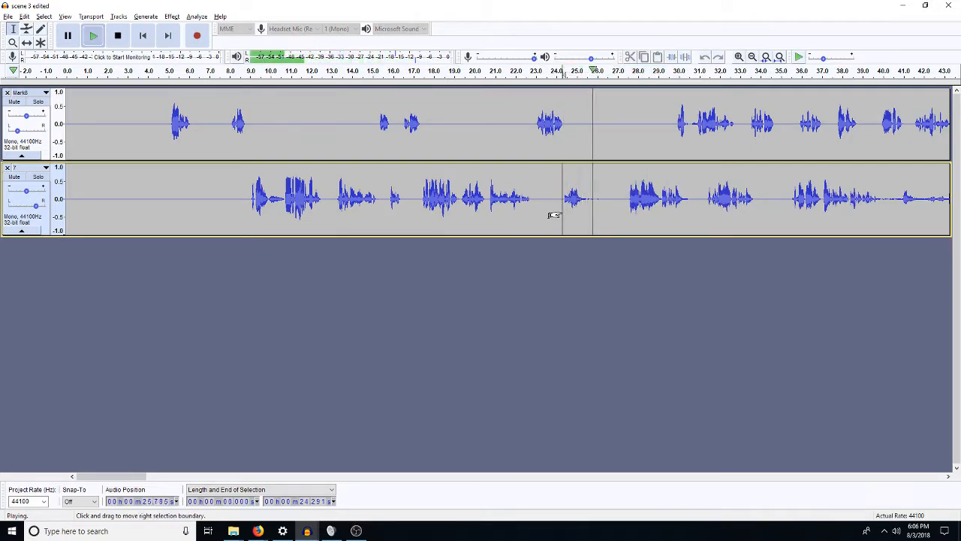
{"action": "key", "text": "space"}
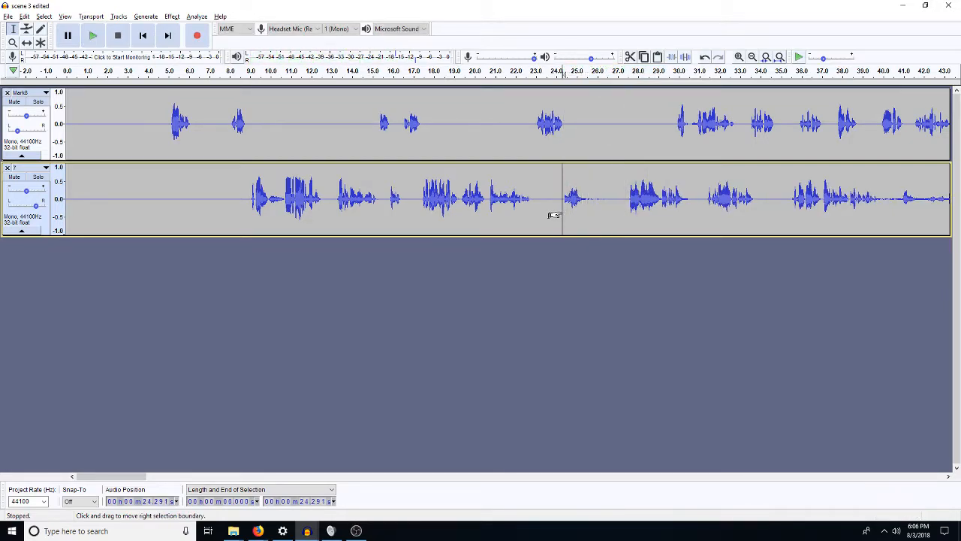
{"action": "left_click", "coordinate": [625, 208]}
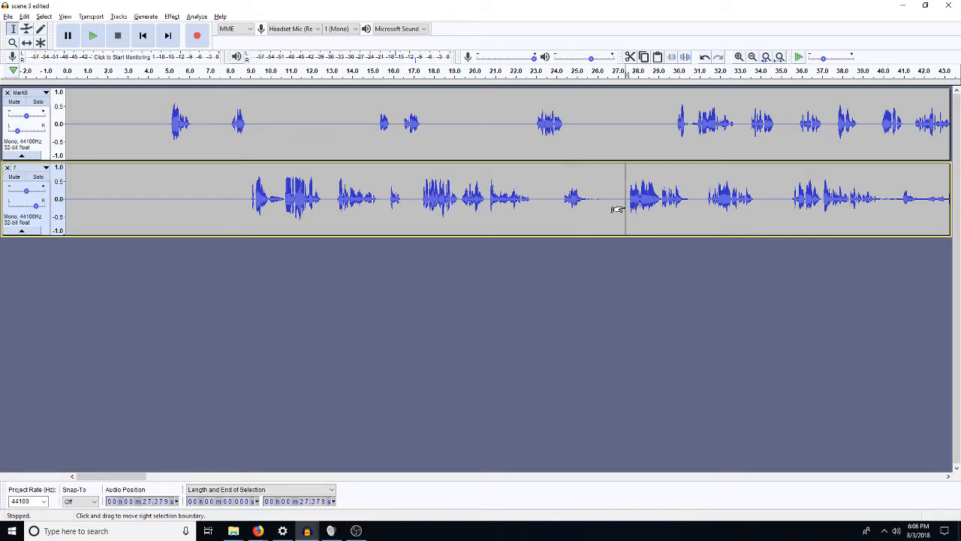
{"action": "key", "text": "ctrl+v"}
Delete the first track's silent gap from about 25.5 s to 29.8 s and listen to its following lines
{"action": "left_click_drag", "start_coordinate": [673, 121], "coordinate": [585, 136]}
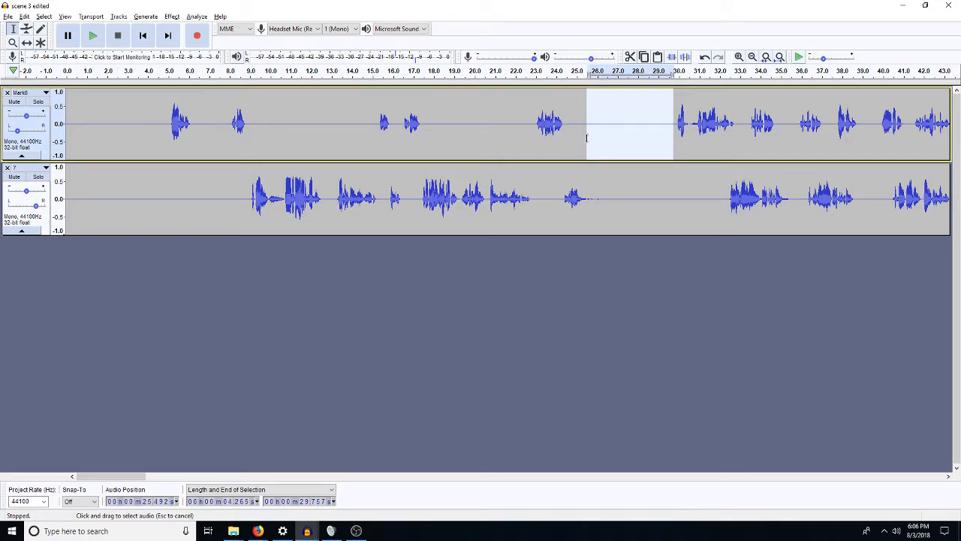
{"action": "key", "text": "Delete"}
{"action": "key", "text": "space"}
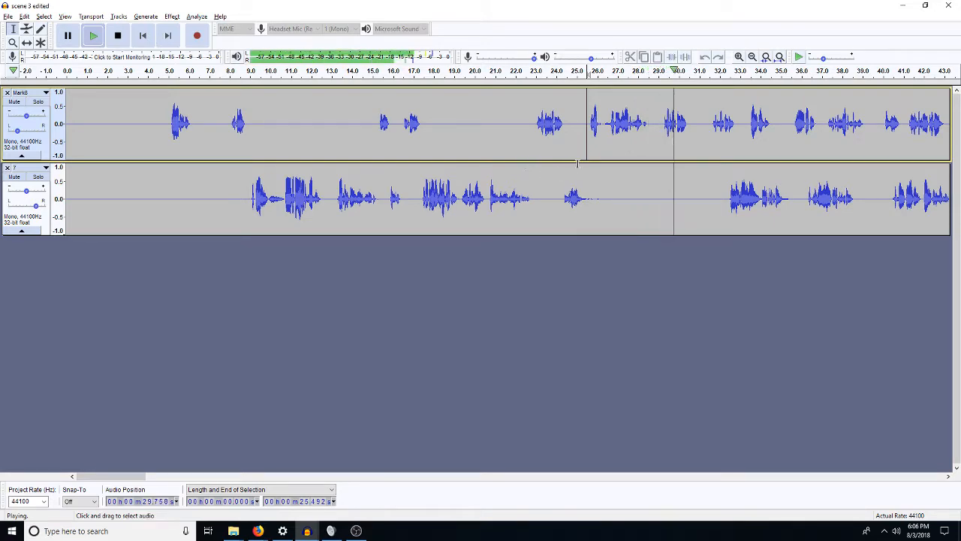
{"action": "left_click", "coordinate": [701, 135]}
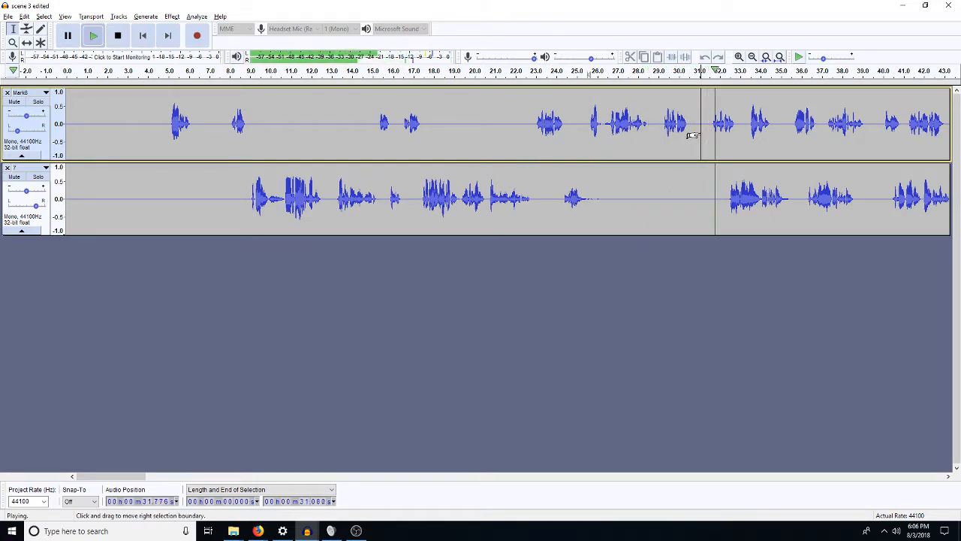
{"action": "key", "text": "space"}
Delete the first track's take from about 29.1 s to 31.5 s and paste the copied silence at about 30.7 s
{"action": "left_click", "coordinate": [710, 128]}
{"action": "left_click_drag", "start_coordinate": [710, 127], "coordinate": [660, 128]}
{"action": "key", "text": "Delete"}
{"action": "left_click", "coordinate": [692, 130]}
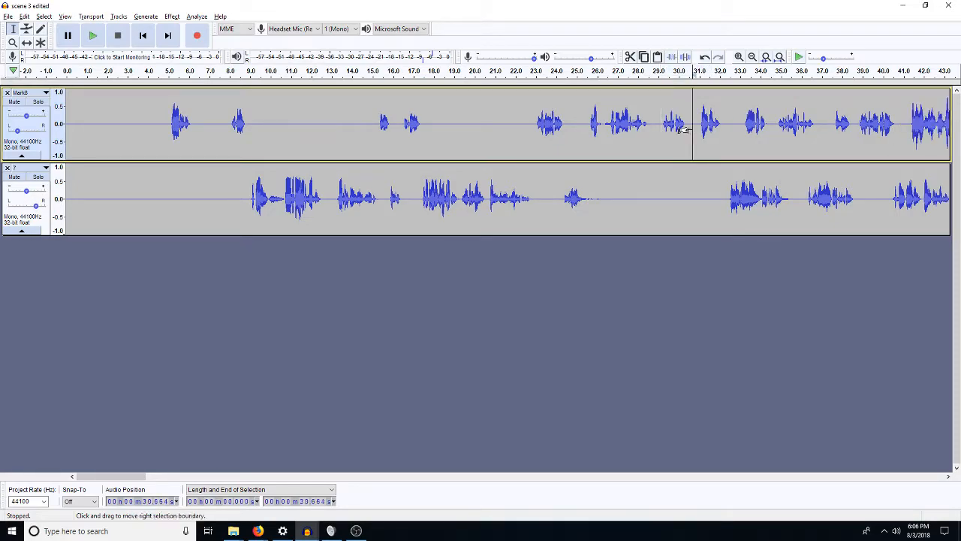
{"action": "key", "text": "ctrl+v"}
Delete track 7's silent gap from about 30.2 s to 32.4 s and play the lines that follow
{"action": "left_click_drag", "start_coordinate": [727, 194], "coordinate": [682, 199]}
{"action": "key", "text": "Delete"}
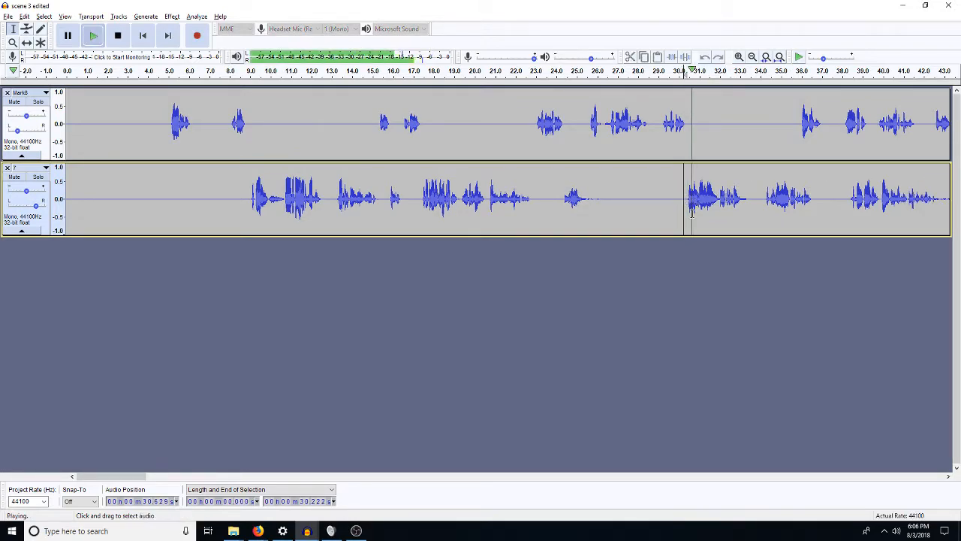
{"action": "left_click", "coordinate": [947, 478]}
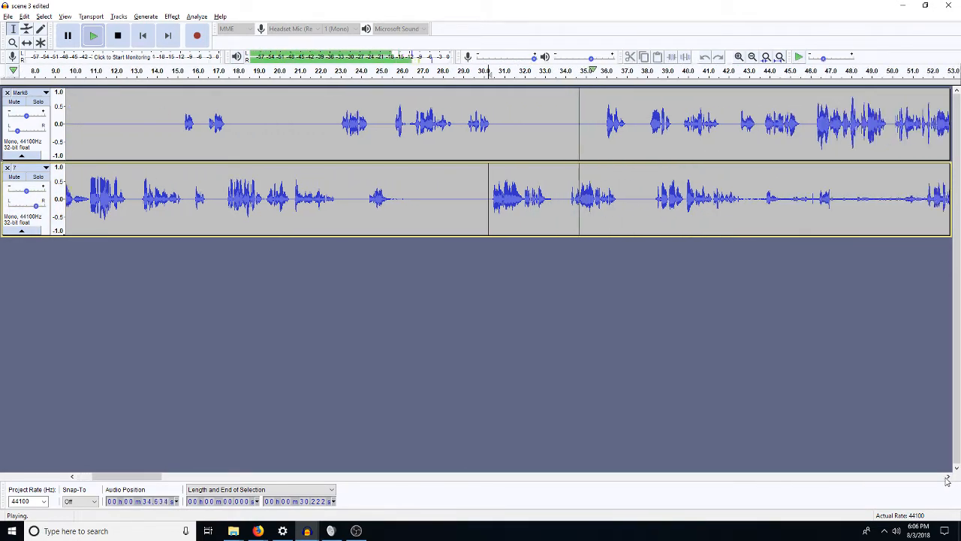
{"action": "key", "text": "space"}
Delete track 7's take from about 30.3 s to 34.1 s and paste the copied silence at about 33.8 s
{"action": "left_click_drag", "start_coordinate": [387, 203], "coordinate": [309, 204]}
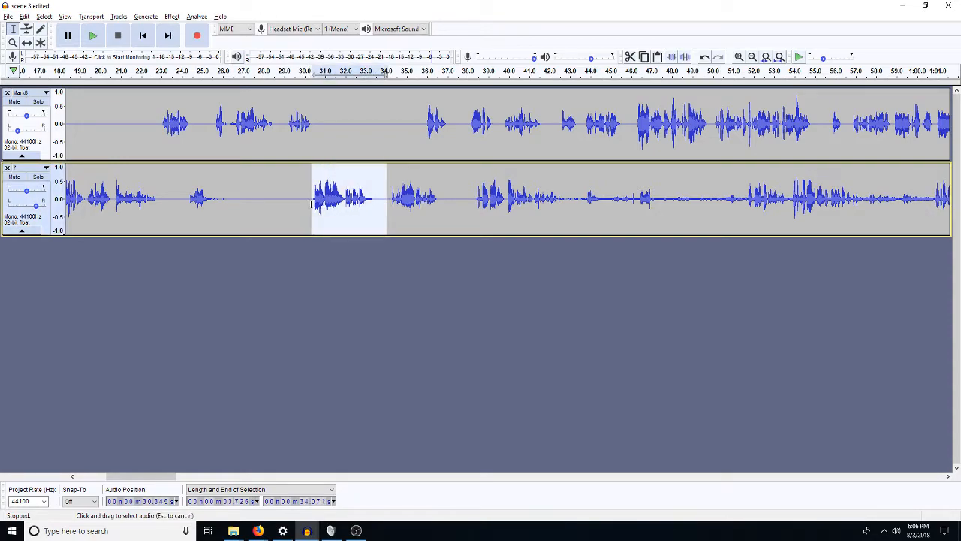
{"action": "key", "text": "Delete"}
{"action": "left_click", "coordinate": [382, 203]}
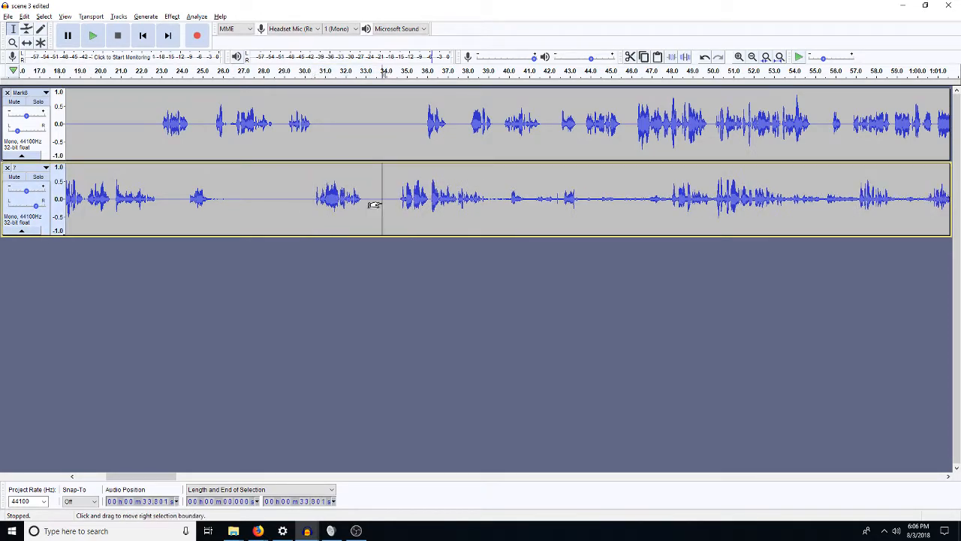
{"action": "key", "text": "ctrl+v"}
Delete the first track's silent gap from about 32.8 s to 35.8 s and play its next line
{"action": "left_click_drag", "start_coordinate": [422, 126], "coordinate": [361, 143]}
{"action": "key", "text": "Delete"}
{"action": "key", "text": "space"}
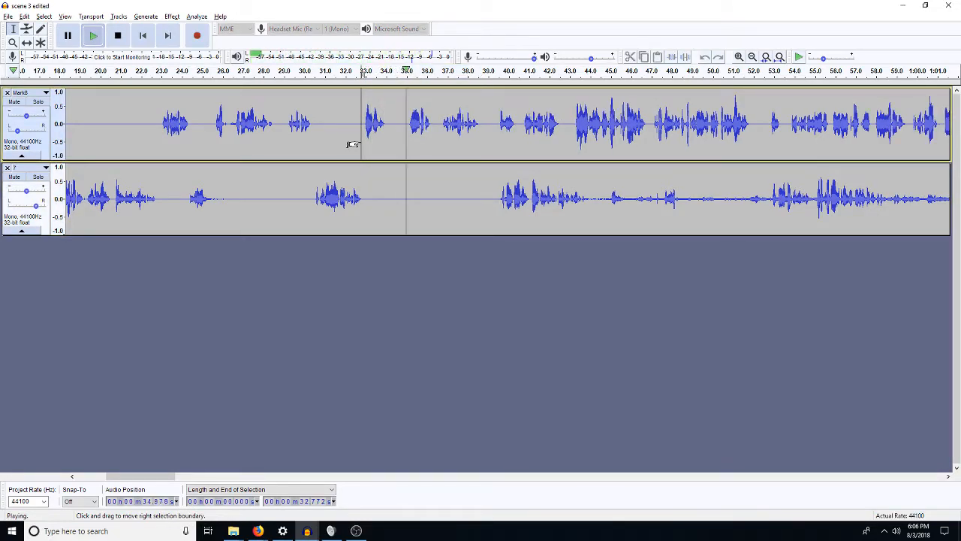
{"action": "key", "text": "space"}
Paste the copied silence into the first track at about 34.4 s and delete track 7's silent gap from about 34 s to 39.4 s
{"action": "left_click", "coordinate": [393, 129]}
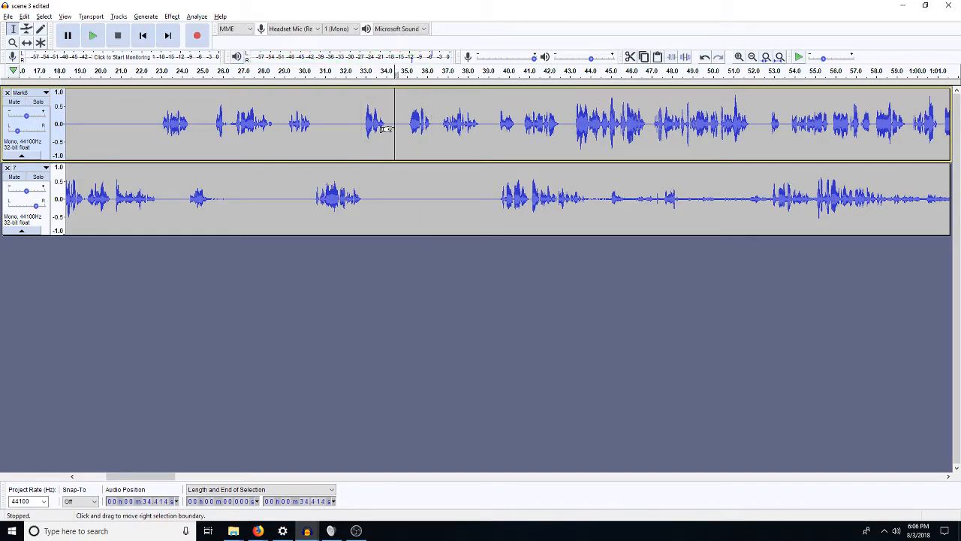
{"action": "key", "text": "ctrl+v"}
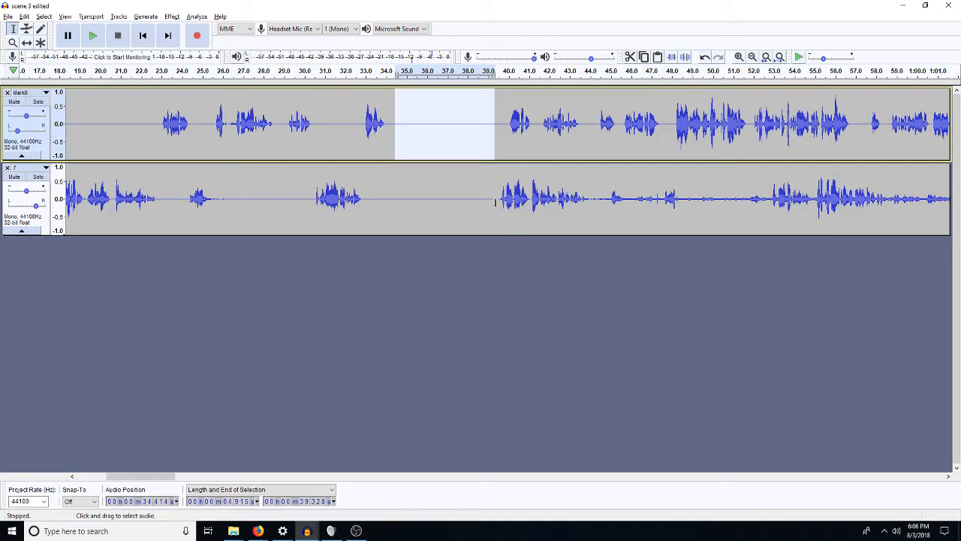
{"action": "left_click_drag", "start_coordinate": [496, 201], "coordinate": [392, 195]}
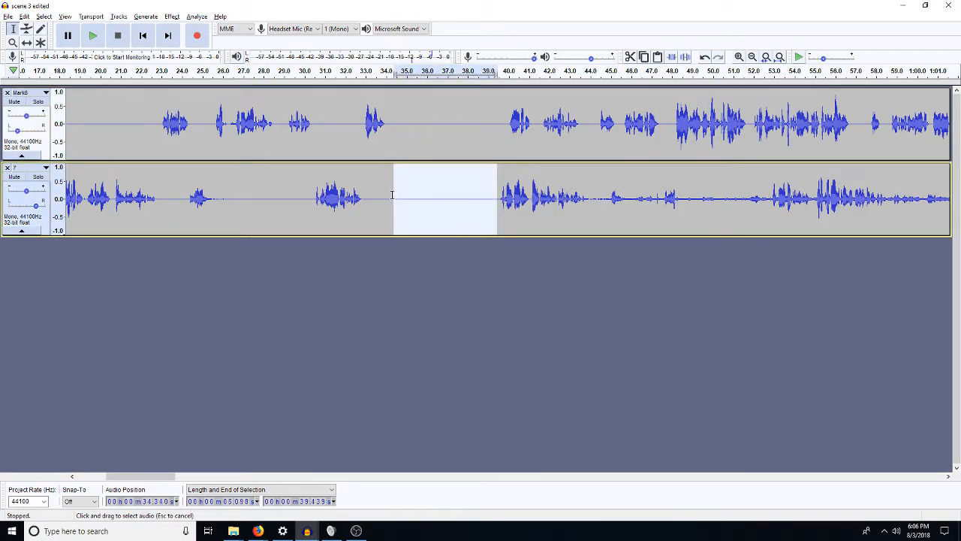
{"action": "key", "text": "Delete"}
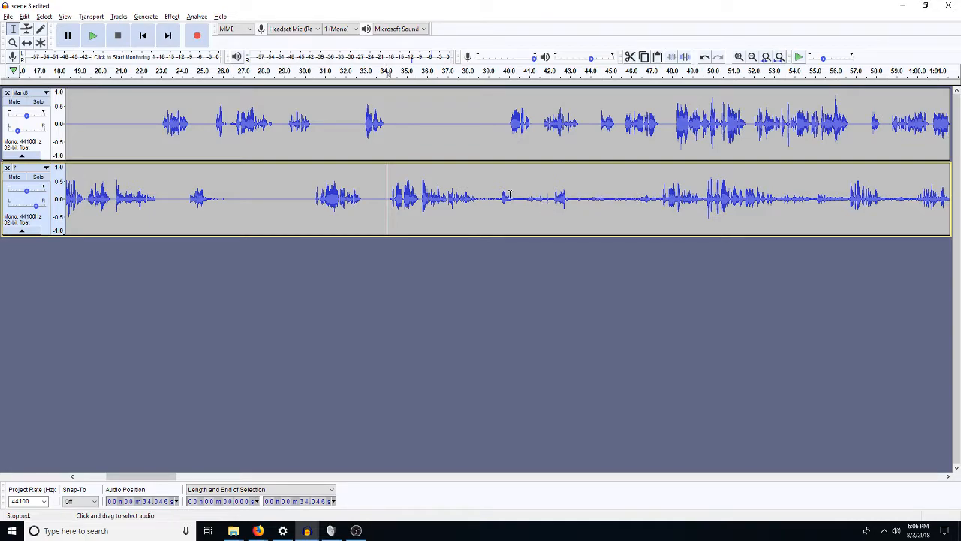
Solo track 7 and listen to it from about 43.1 s, 34 s and 38.5 s
{"action": "left_click", "coordinate": [38, 176]}
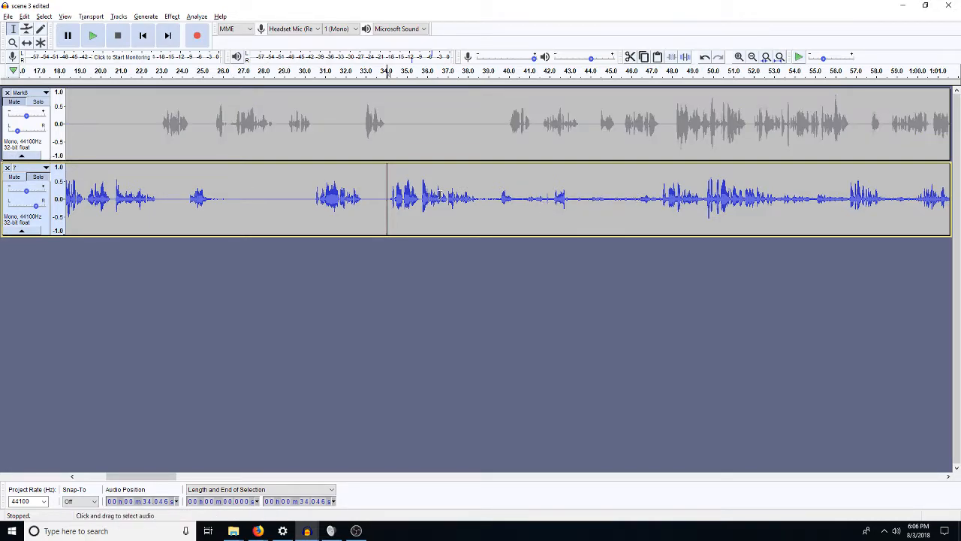
{"action": "left_click", "coordinate": [573, 201]}
{"action": "key", "text": "space"}
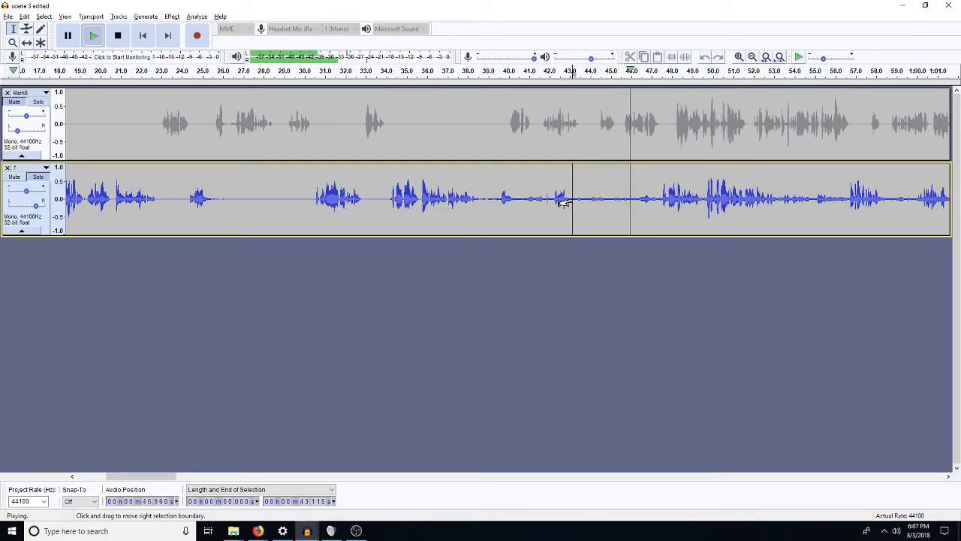
{"action": "key", "text": "space"}
{"action": "left_click", "coordinate": [387, 198]}
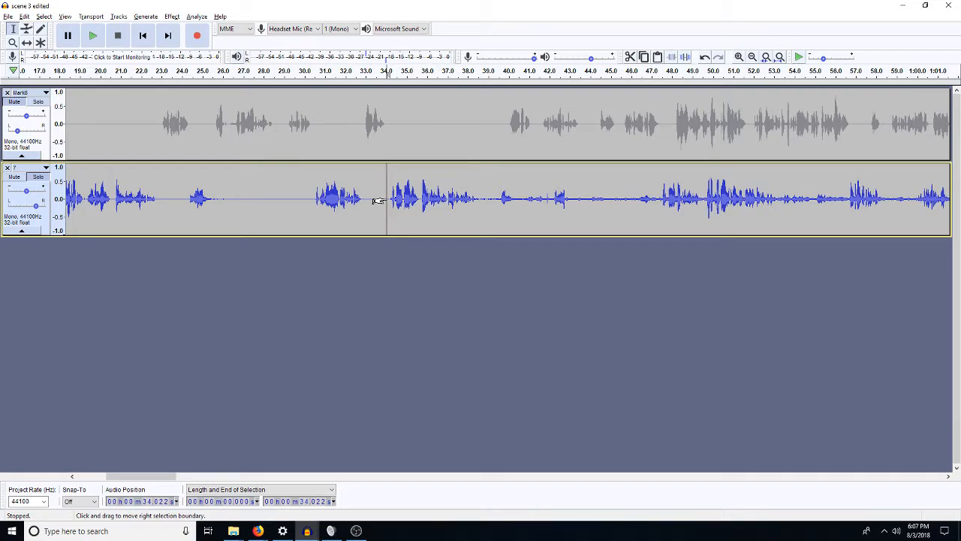
{"action": "key", "text": "space"}
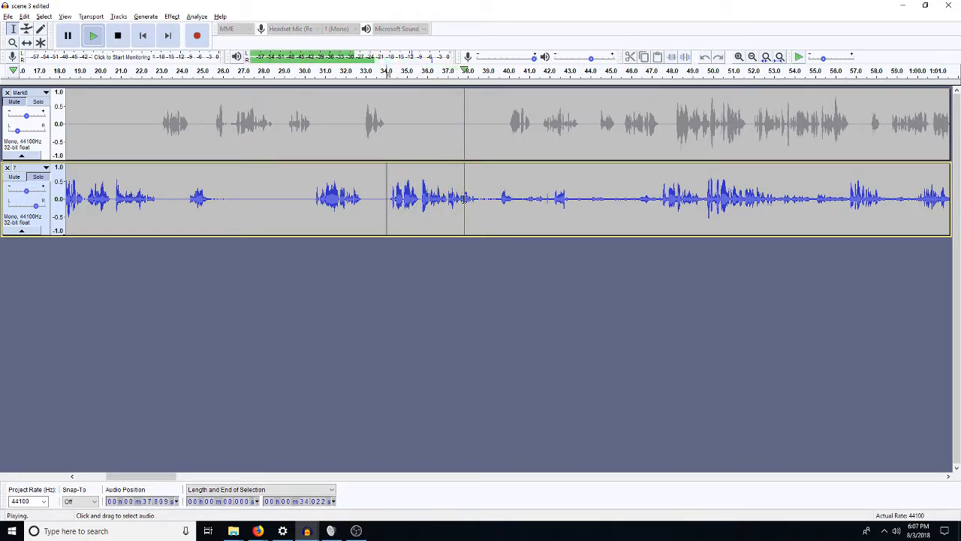
{"action": "key", "text": "space"}
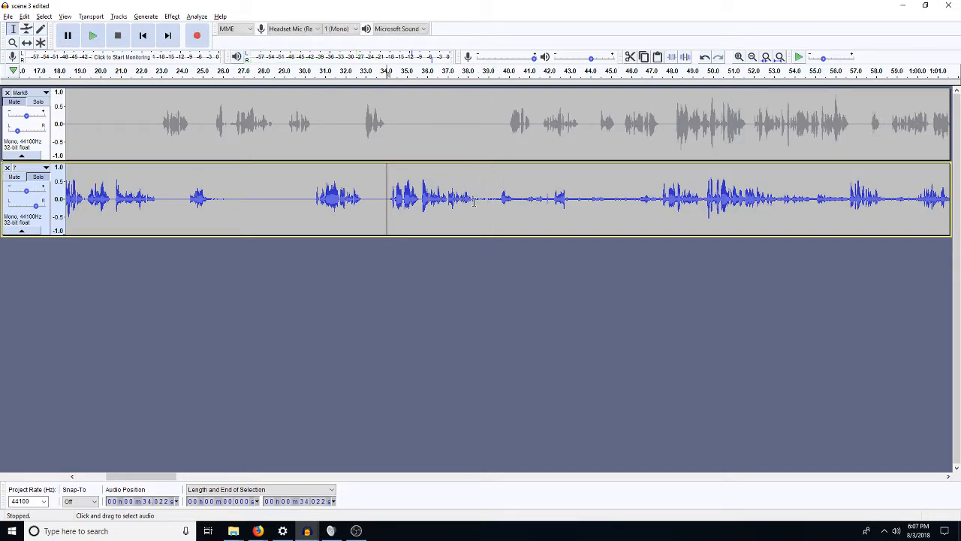
{"action": "left_click", "coordinate": [477, 199]}
{"action": "key", "text": "space"}
{"action": "key", "text": "space"}
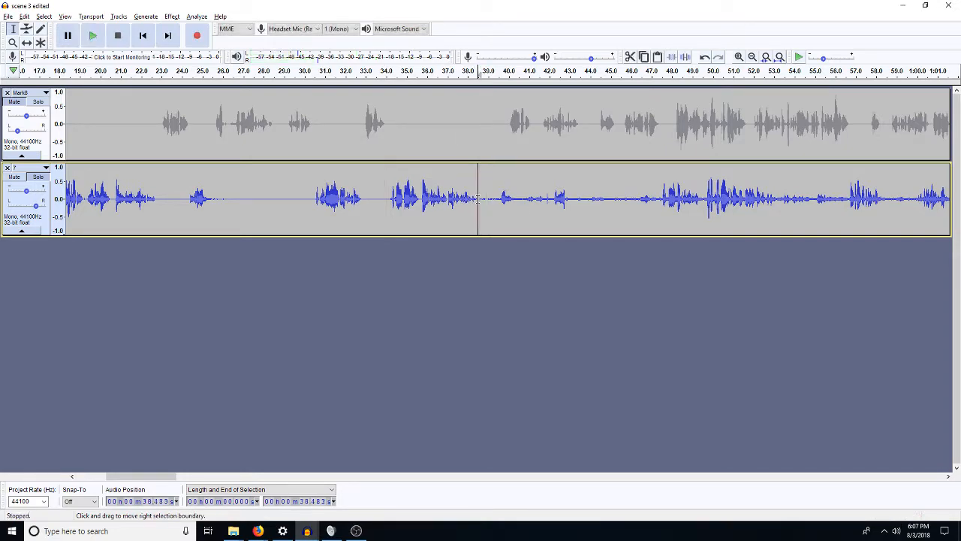
Replace track 7's noise from about 38.3 s to 39.5 s with the copied silence and replay the line from about 37 s
{"action": "key", "text": "space"}
{"action": "key", "text": "space"}
{"action": "left_click_drag", "start_coordinate": [475, 199], "coordinate": [499, 212]}
{"action": "key", "text": "ctrl+v"}
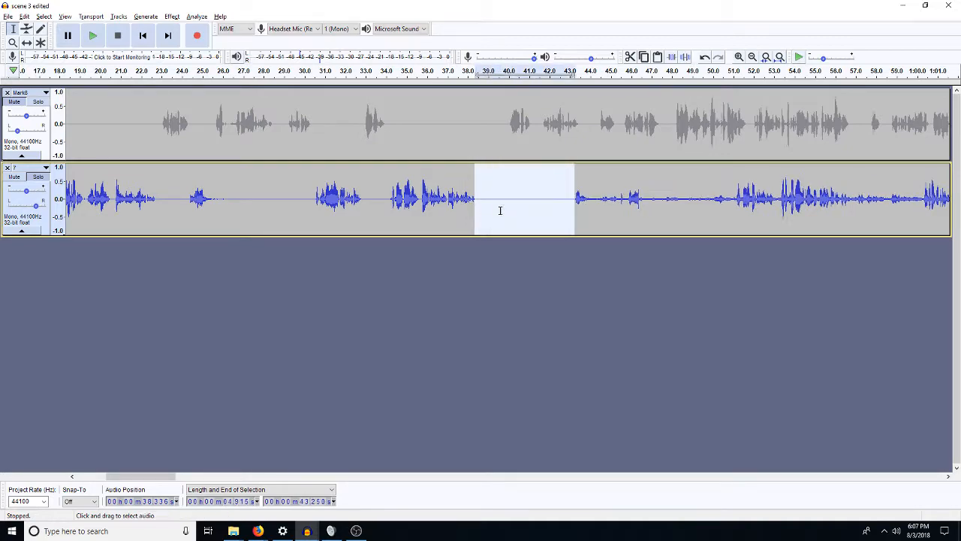
{"action": "left_click", "coordinate": [448, 202]}
{"action": "key", "text": "space"}
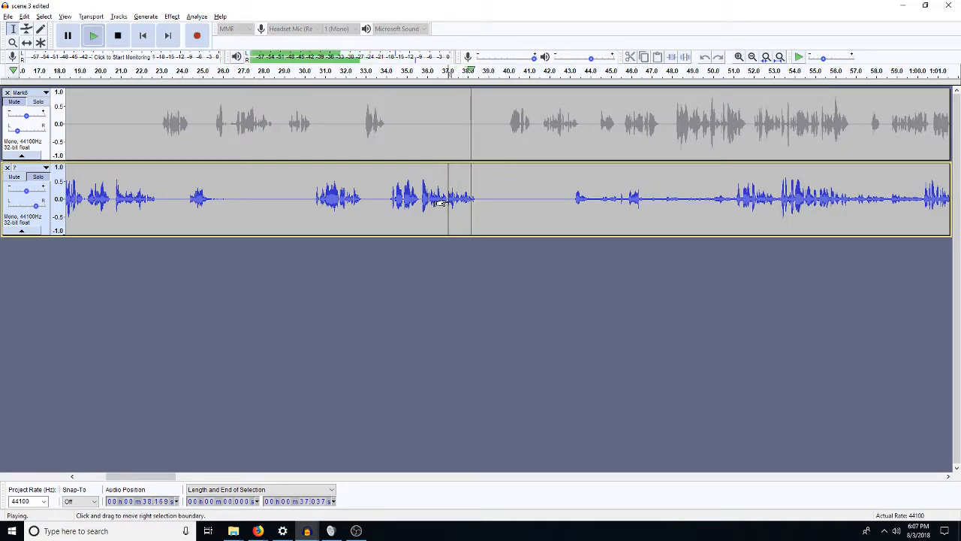
{"action": "key", "text": "space"}
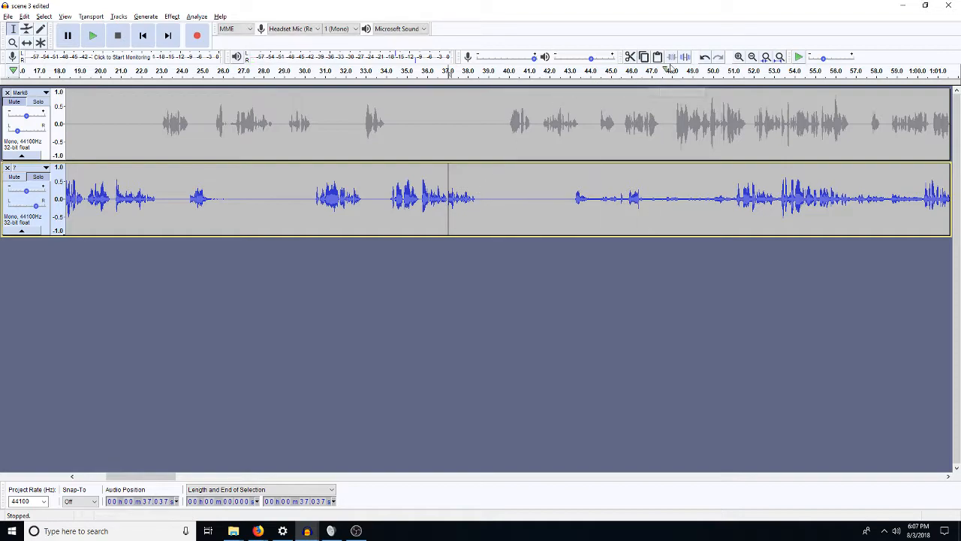
Clean up the tail of track 7's line from about 38.29 s to 38.4 s and replay its ending from about 37.6 s
{"action": "left_click", "coordinate": [739, 58]}
{"action": "left_click", "coordinate": [740, 57]}
{"action": "left_click", "coordinate": [740, 57]}
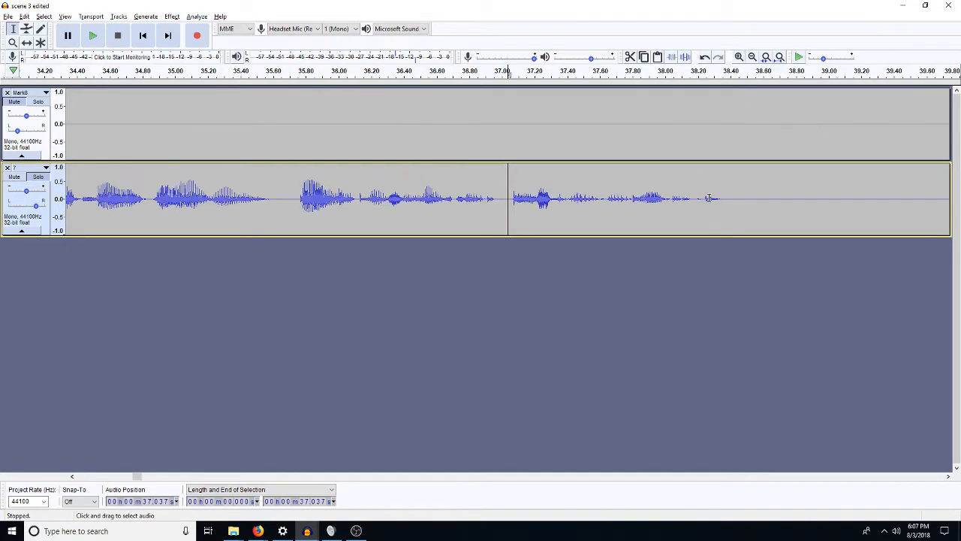
{"action": "mouse_move", "coordinate": [721, 201]}
{"action": "left_mouse_down"}
{"action": "mouse_move", "coordinate": [714, 213]}
{"action": "mouse_move", "coordinate": [690, 212]}
{"action": "mouse_move", "coordinate": [716, 216]}
{"action": "left_mouse_up"}
{"action": "left_click", "coordinate": [664, 208]}
{"action": "key", "text": "space"}
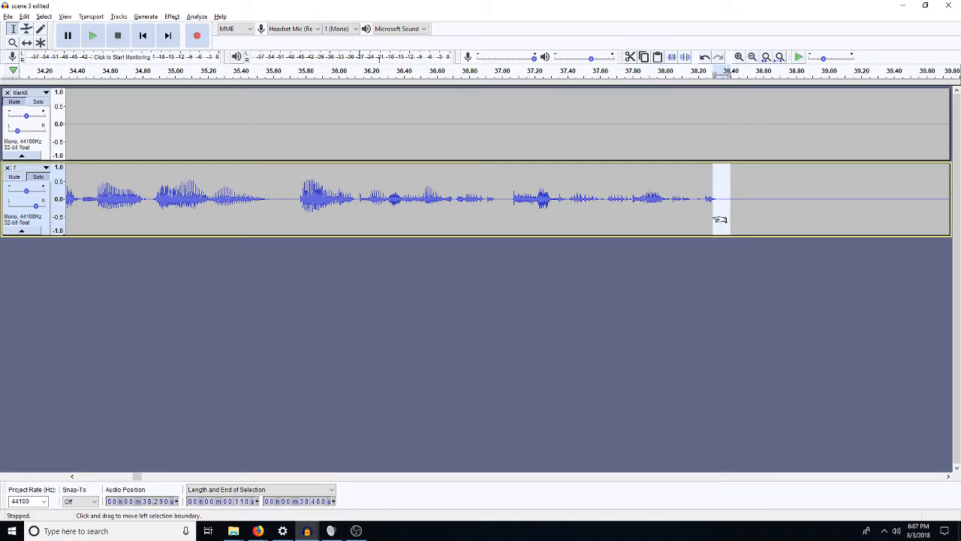
{"action": "left_click", "coordinate": [603, 215]}
{"action": "key", "text": "space"}
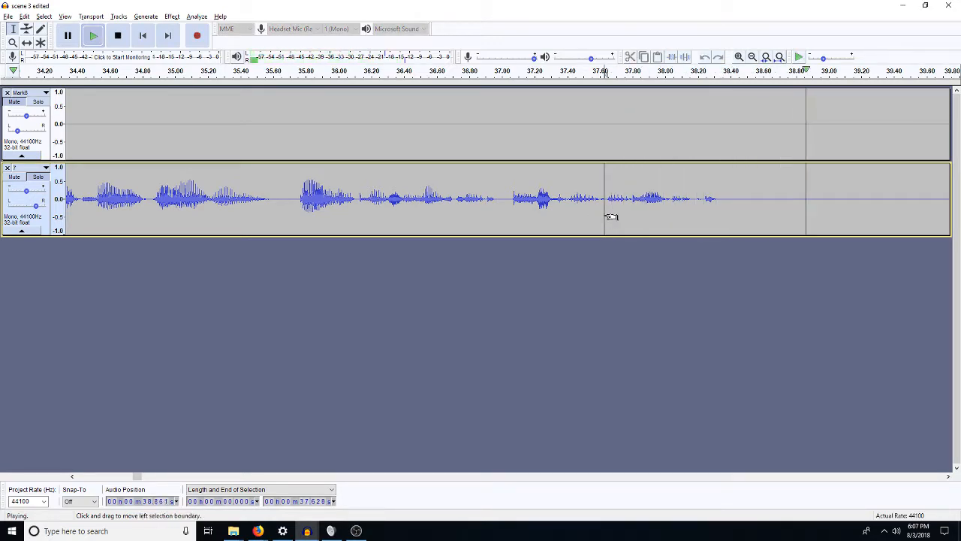
{"action": "left_click", "coordinate": [752, 57]}
{"action": "left_click", "coordinate": [752, 57]}
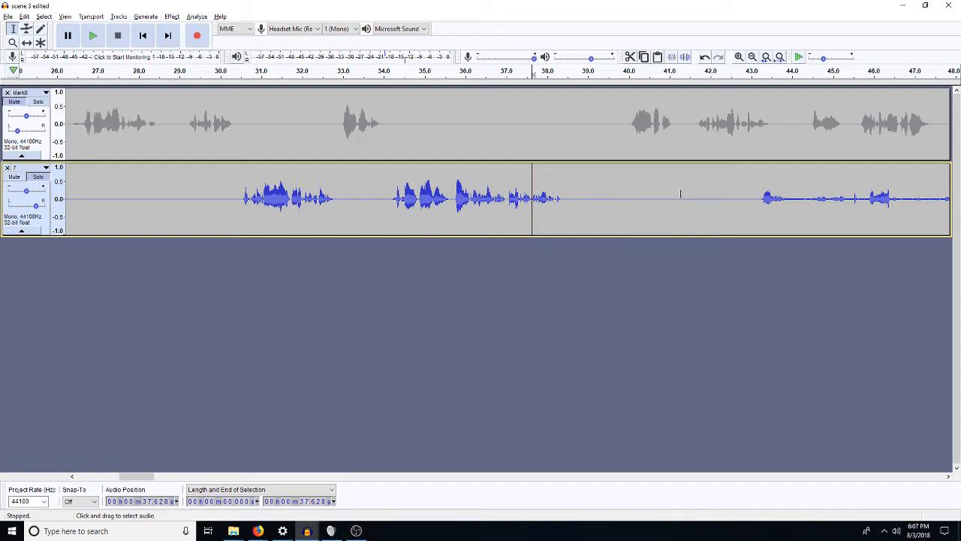
Delete the first track's silent gap from about 38.3 s to 39.9 s, solo that track and play its line after the cut
{"action": "left_click_drag", "start_coordinate": [624, 129], "coordinate": [558, 135]}
{"action": "key", "text": "Delete"}
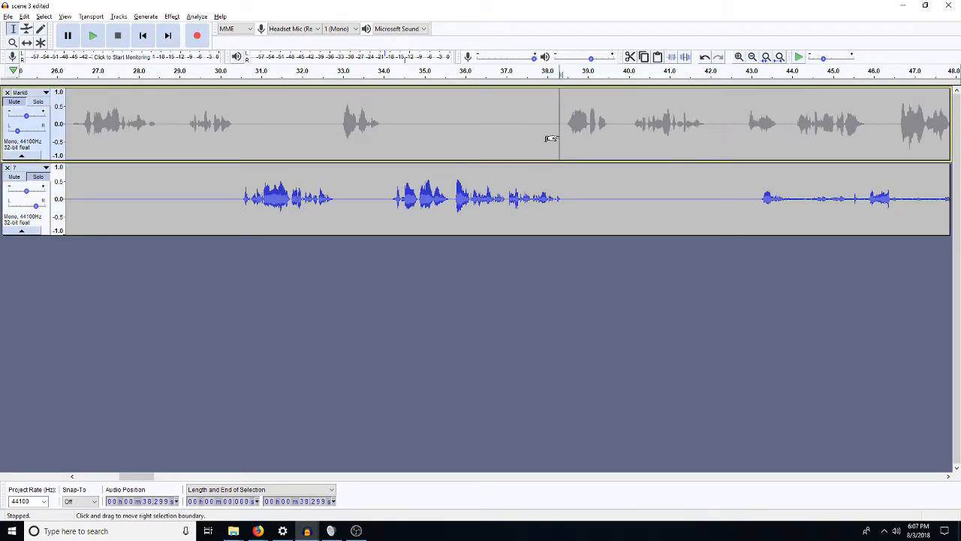
{"action": "left_click", "coordinate": [752, 57]}
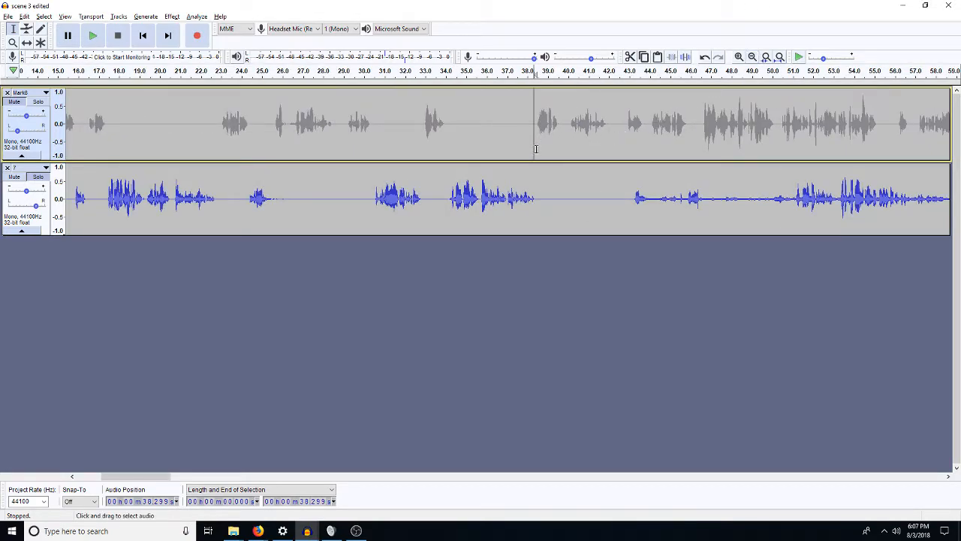
{"action": "left_click", "coordinate": [33, 107]}
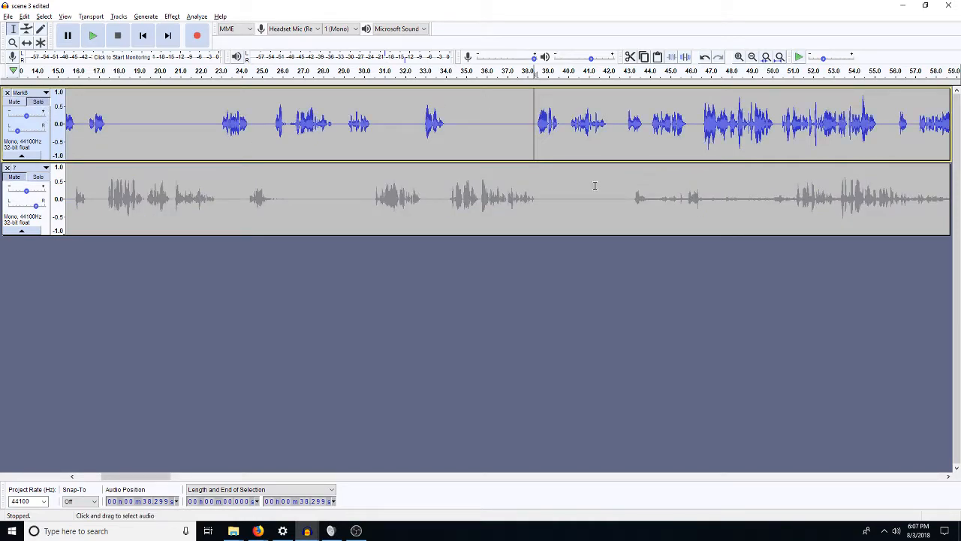
{"action": "key", "text": "space"}
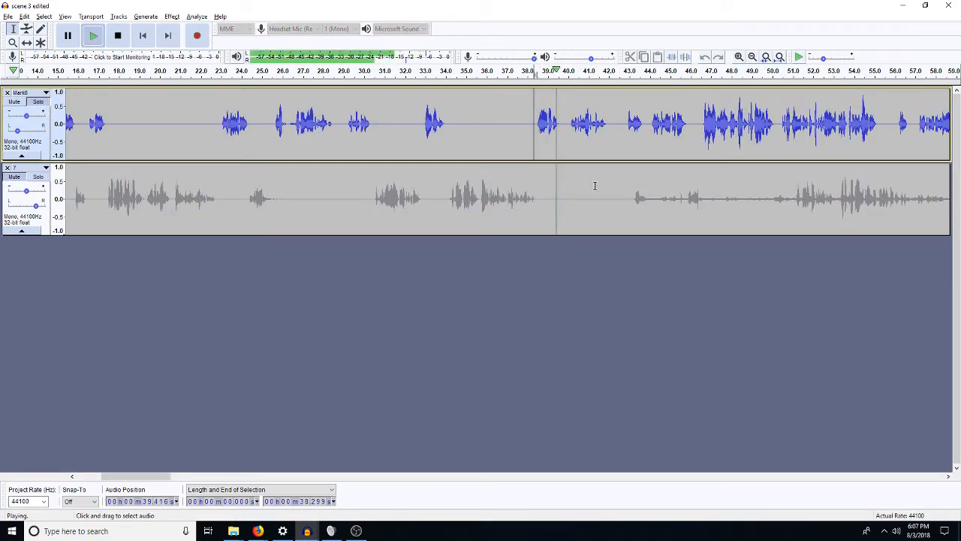
{"action": "key", "text": "space"}
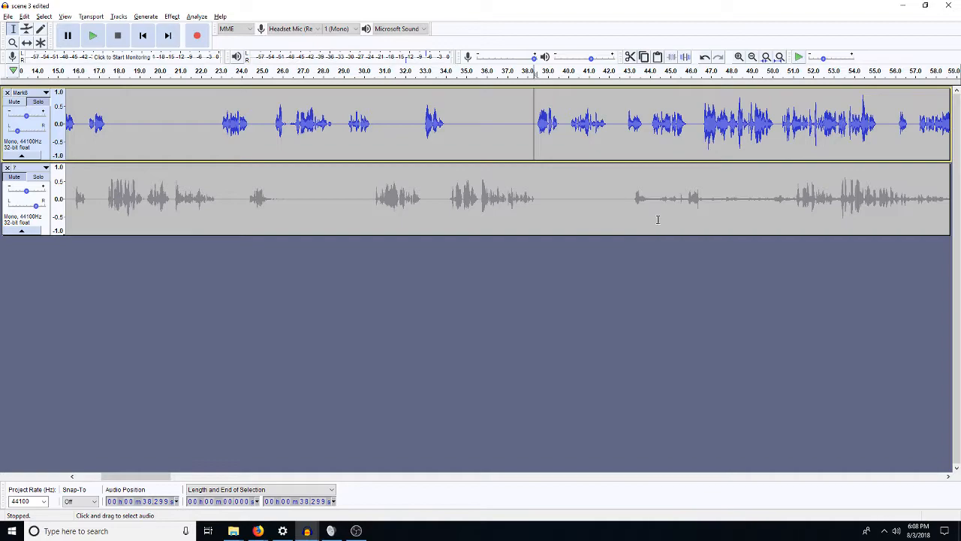
Add a label reading "mm?" at about 39.5 s and unsolo the first track
{"action": "left_click", "coordinate": [559, 192]}
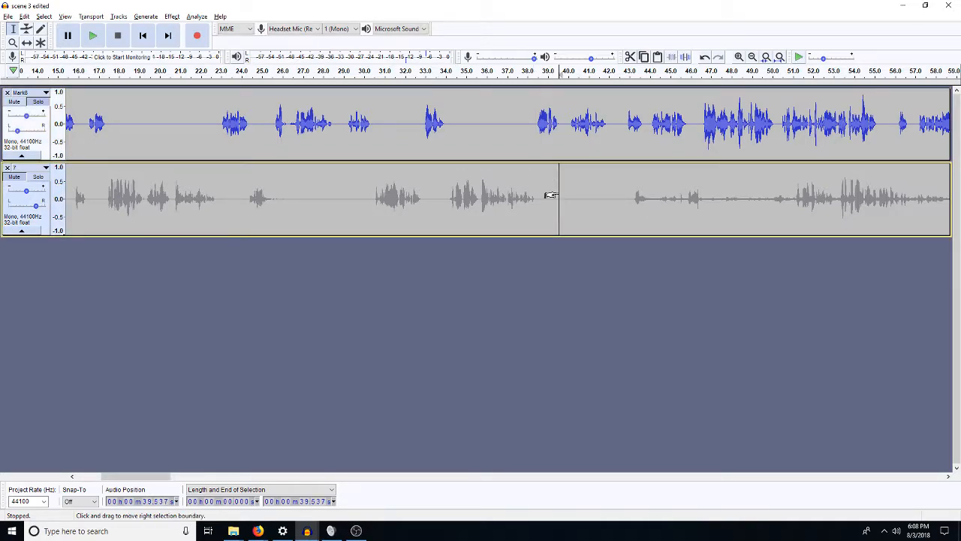
{"action": "key", "text": "ctrl+b"}
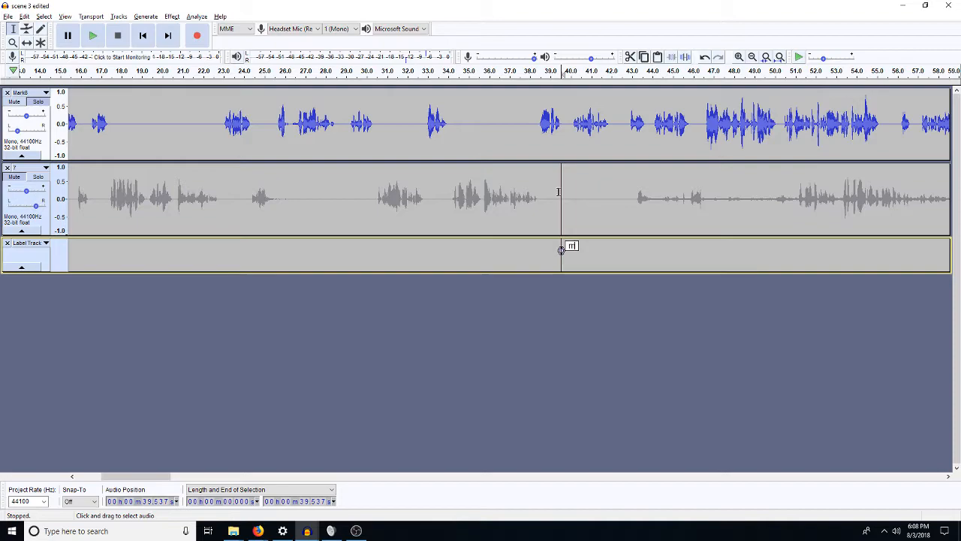
{"action": "type", "text": "mm?"}
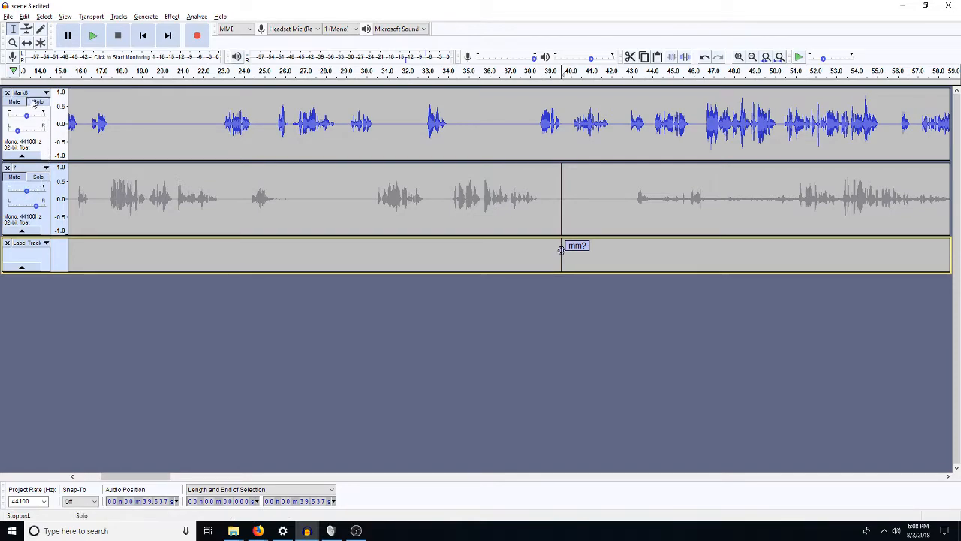
{"action": "left_click", "coordinate": [41, 104]}
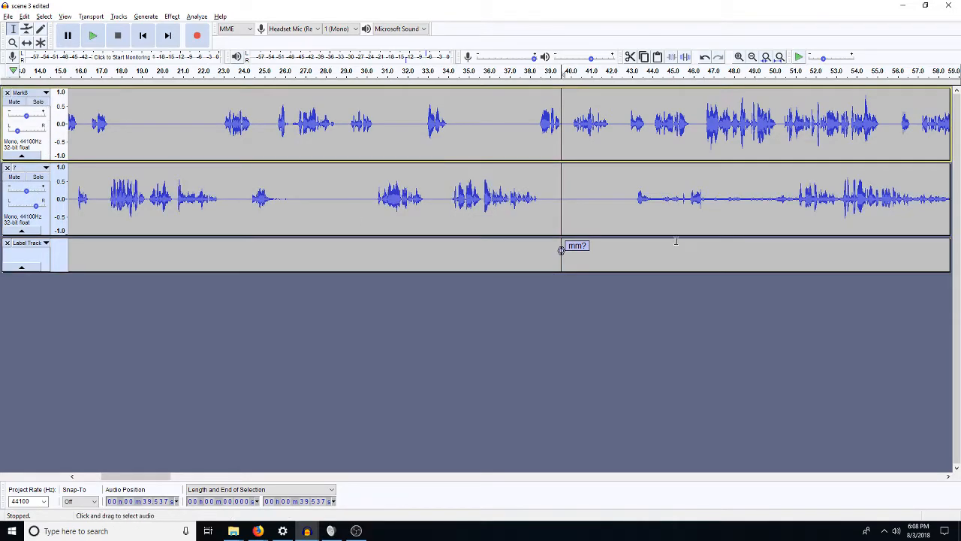
Solo track 7 and listen to it from about 43.3 s and from about 1:26.9
{"action": "left_click", "coordinate": [38, 176]}
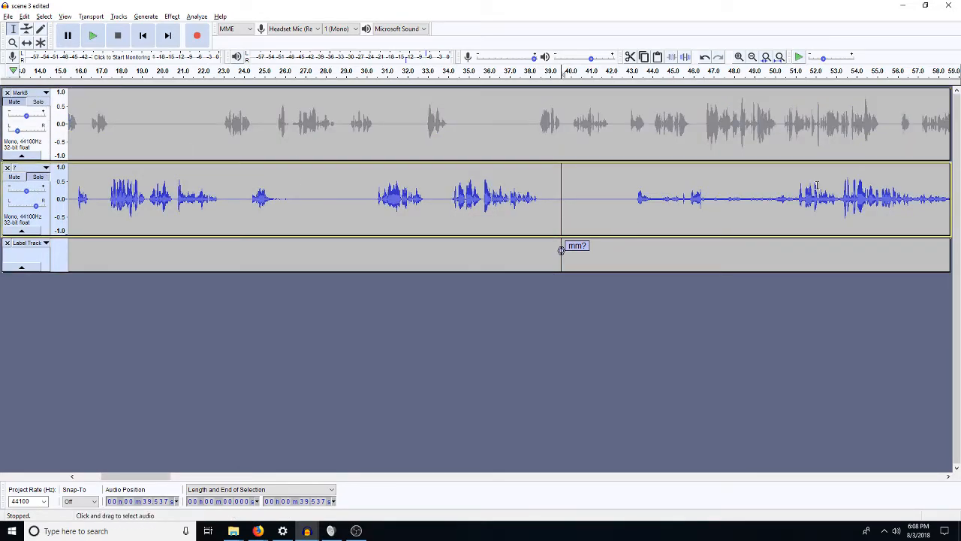
{"action": "left_click", "coordinate": [637, 200]}
{"action": "key", "text": "space"}
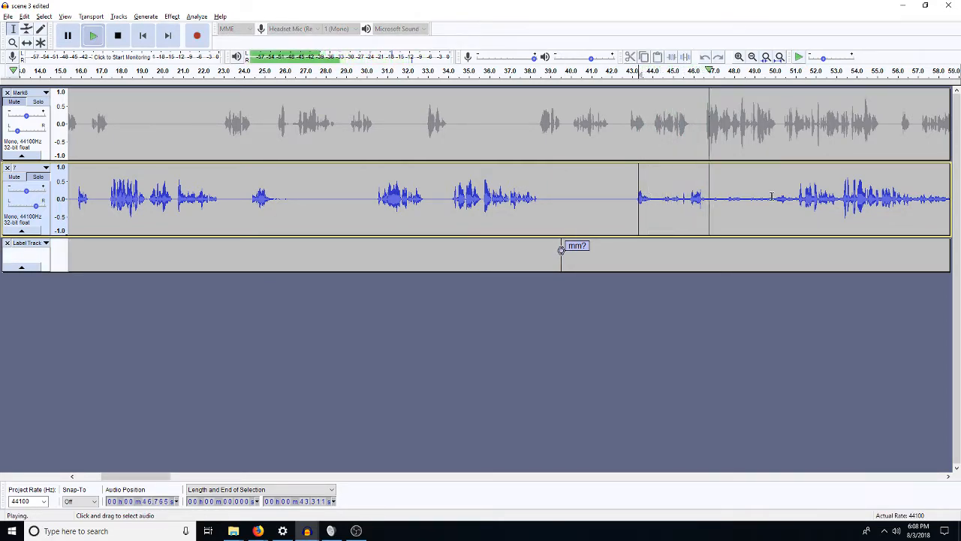
{"action": "left_click_drag", "start_coordinate": [948, 477], "coordinate": [948, 478]}
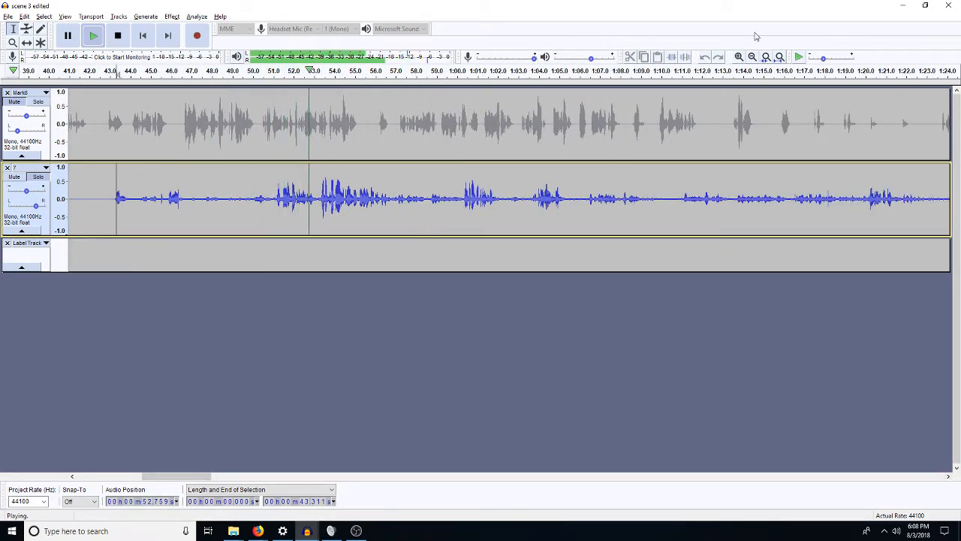
{"action": "left_click", "coordinate": [751, 56]}
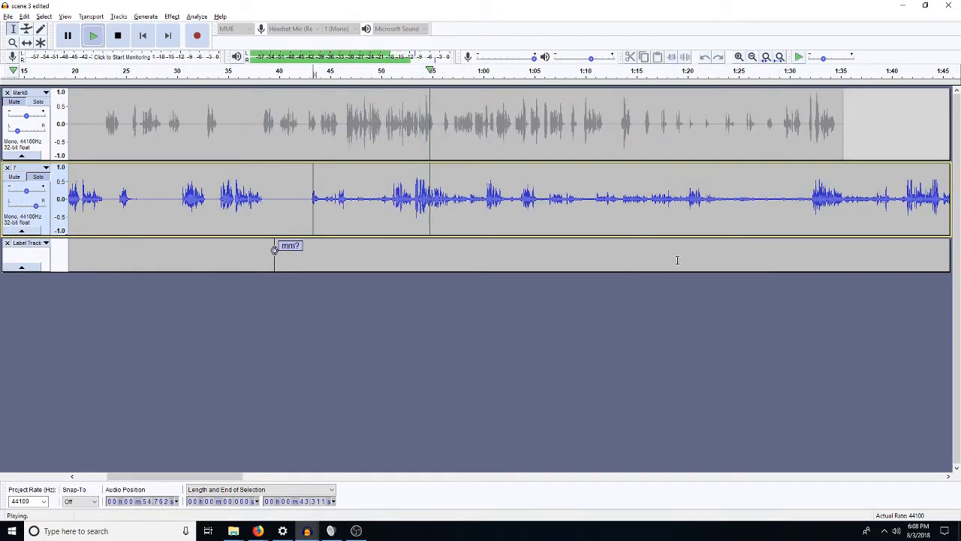
{"action": "left_click", "coordinate": [758, 205]}
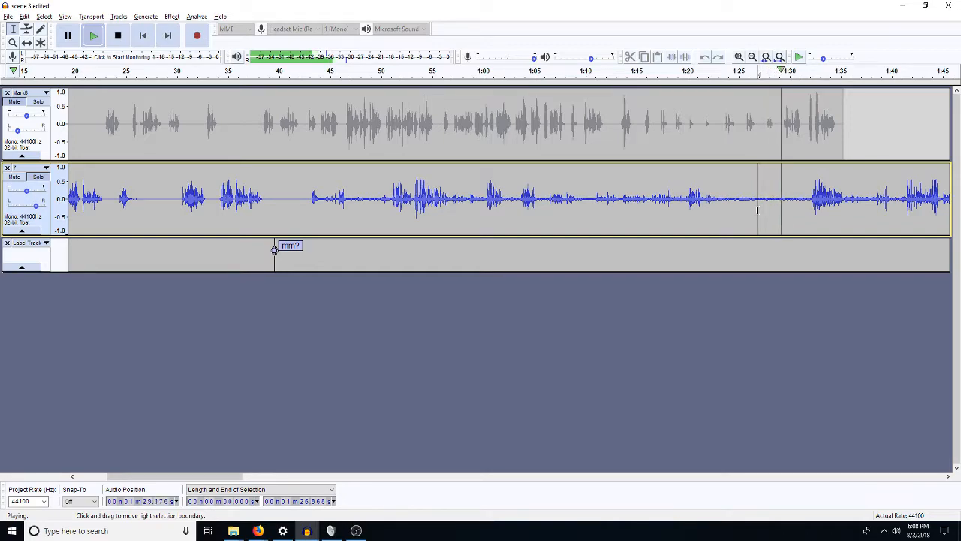
Copy track 7's background noise from about 1:26.3 to 1:31.8 and paste it into a new track at the start
{"action": "left_click_drag", "start_coordinate": [803, 205], "coordinate": [751, 211]}
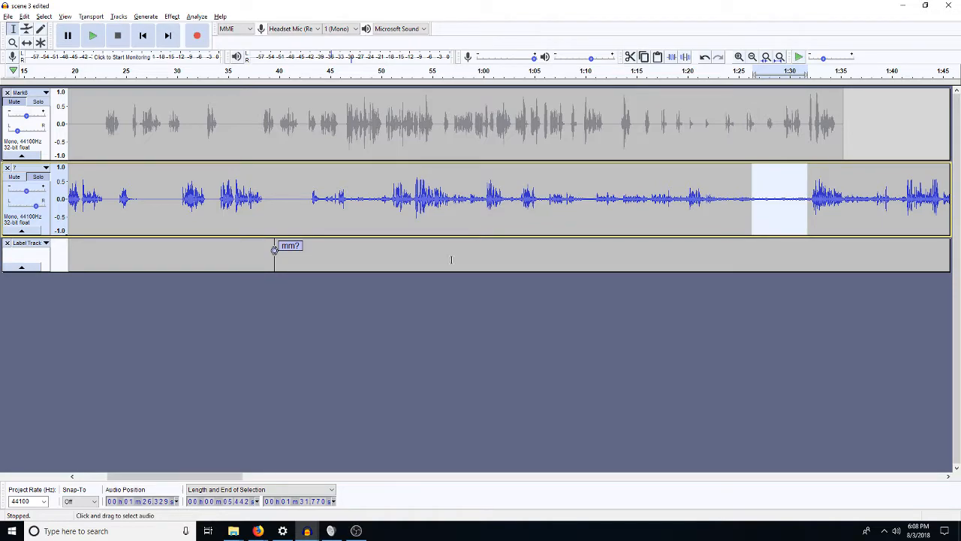
{"action": "left_click", "coordinate": [266, 380]}
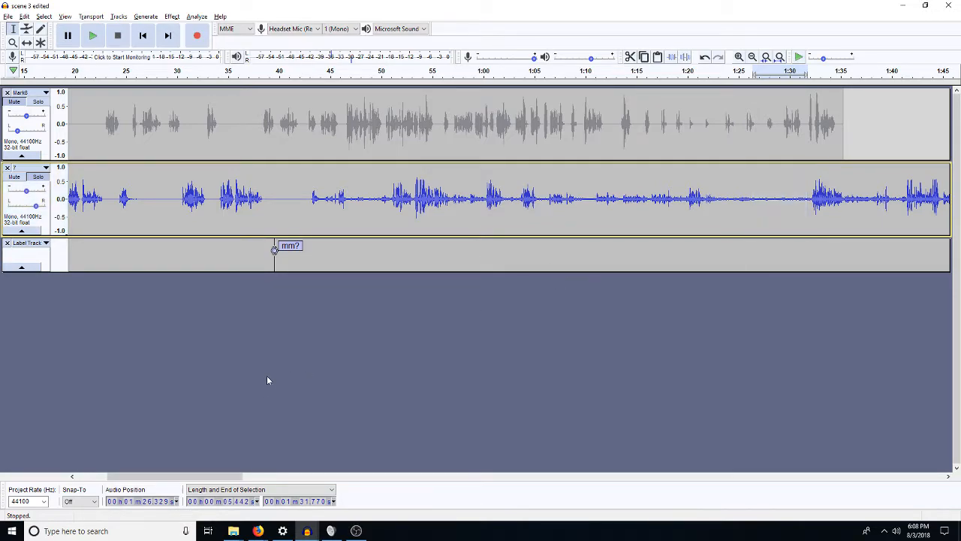
{"action": "key", "text": "Home"}
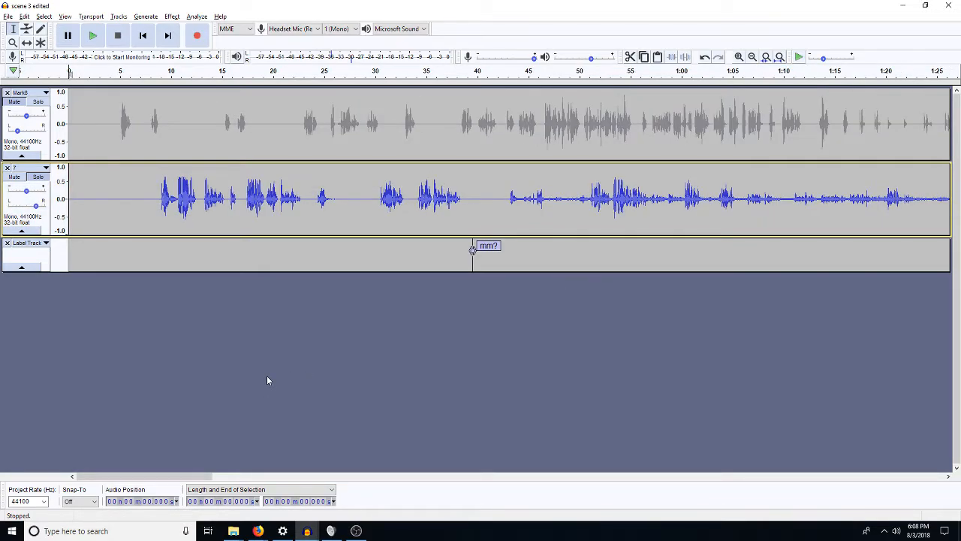
{"action": "key", "text": "ctrl+v"}
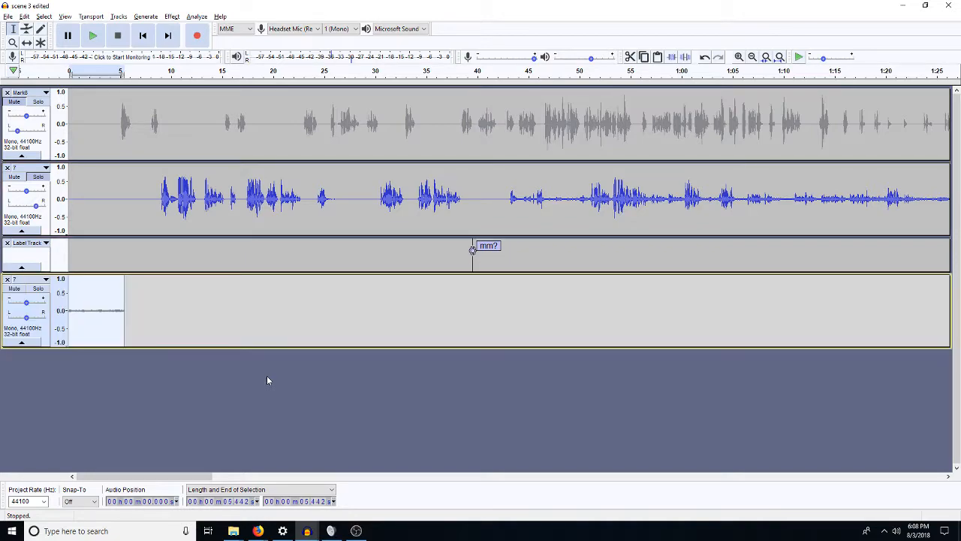
Solo the new background noise track and duplicate its whole clip
{"action": "left_click", "coordinate": [45, 292]}
{"action": "key", "text": "ctrl+e"}
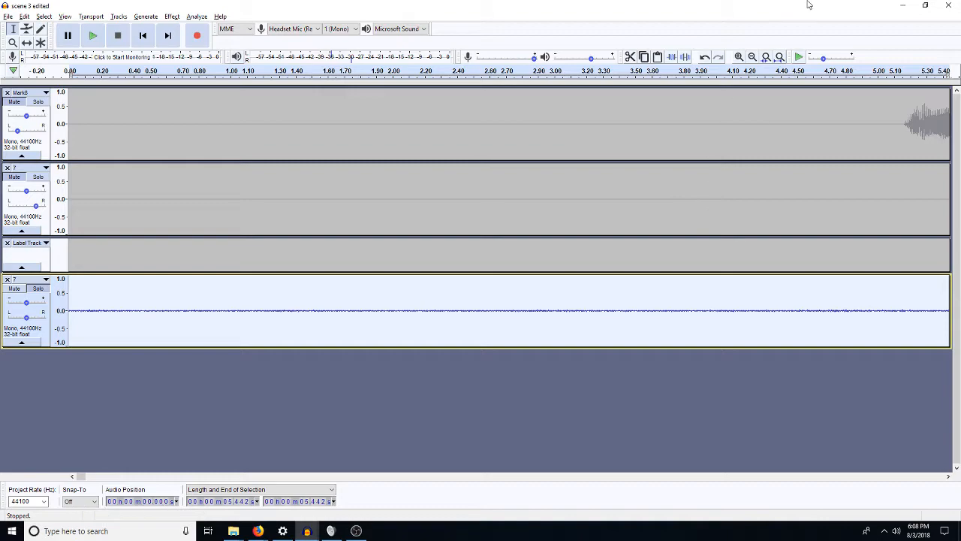
{"action": "left_click", "coordinate": [751, 58]}
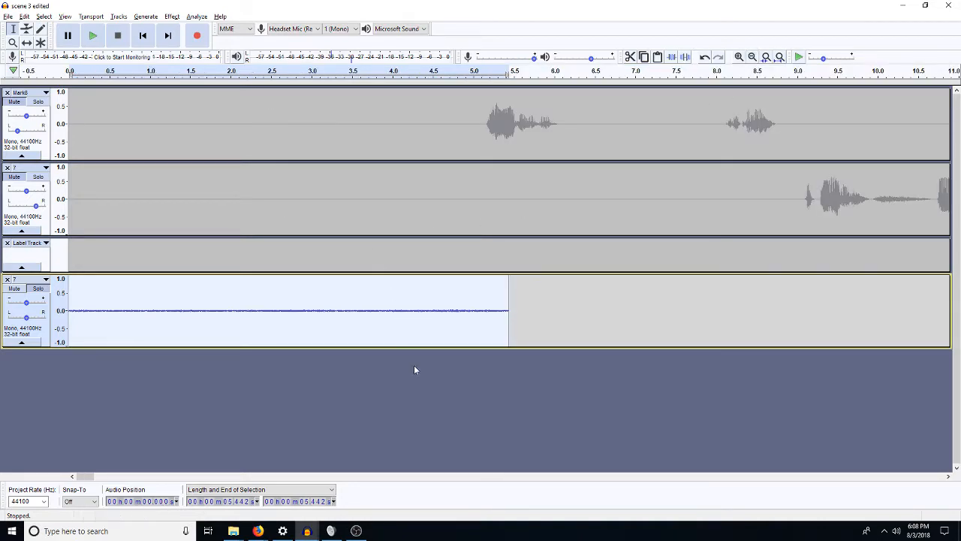
{"action": "double_click", "coordinate": [386, 302]}
{"action": "key", "text": "ctrl+d"}
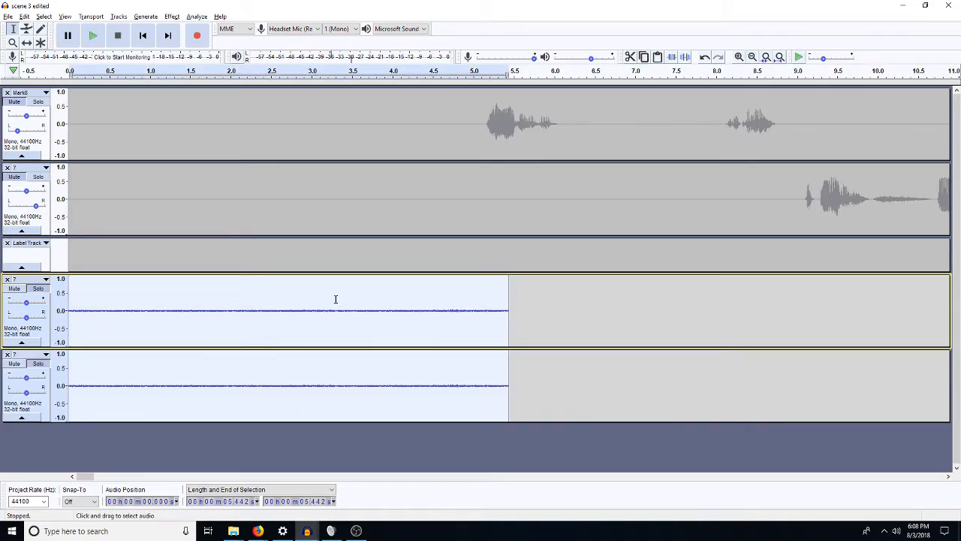
Amplify the upper noise clip and apply a High Pass Filter with a 6 dB per octave rolloff
{"action": "double_click", "coordinate": [349, 307]}
{"action": "key", "text": "shift+a"}
{"action": "key", "text": "Return"}
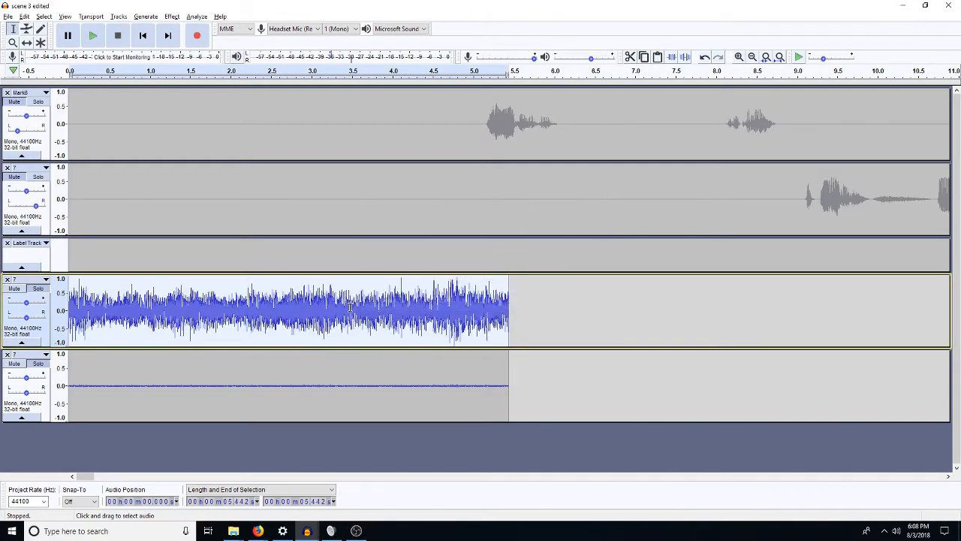
{"action": "key", "text": "shift+h"}
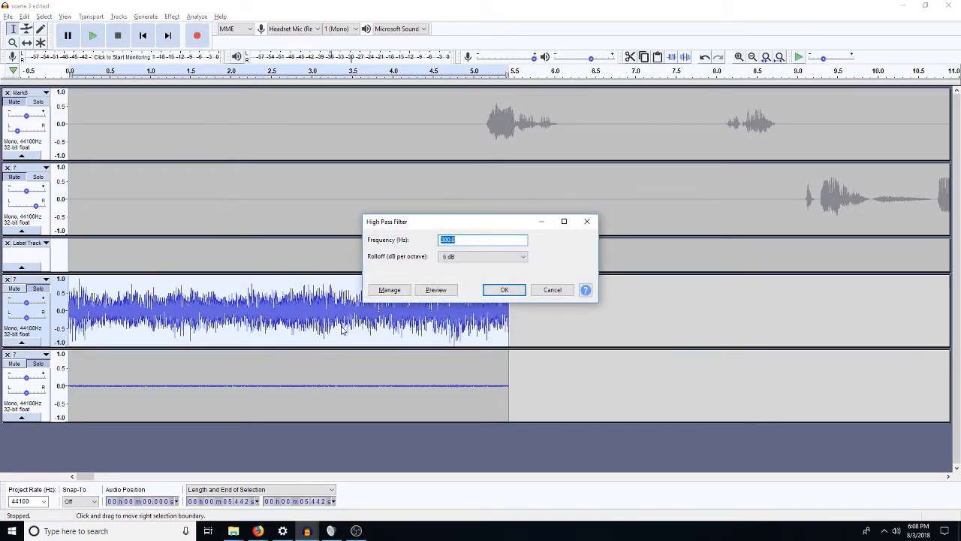
{"action": "key", "text": "Return"}
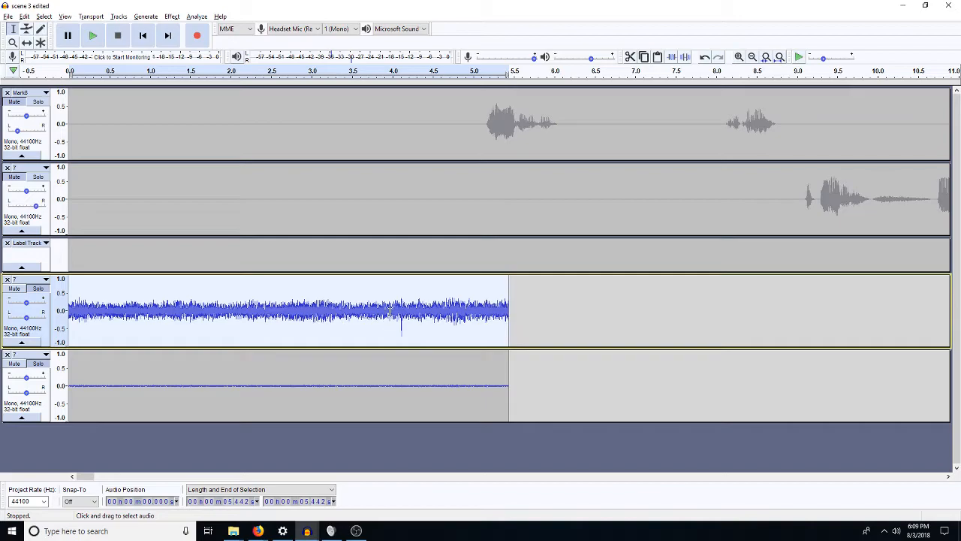
Cut the spike at about 4.05 s out of both noise clips and trim their ends back to about 4.34 s
{"action": "left_click_drag", "start_coordinate": [397, 320], "coordinate": [405, 377]}
{"action": "key", "text": "Delete"}
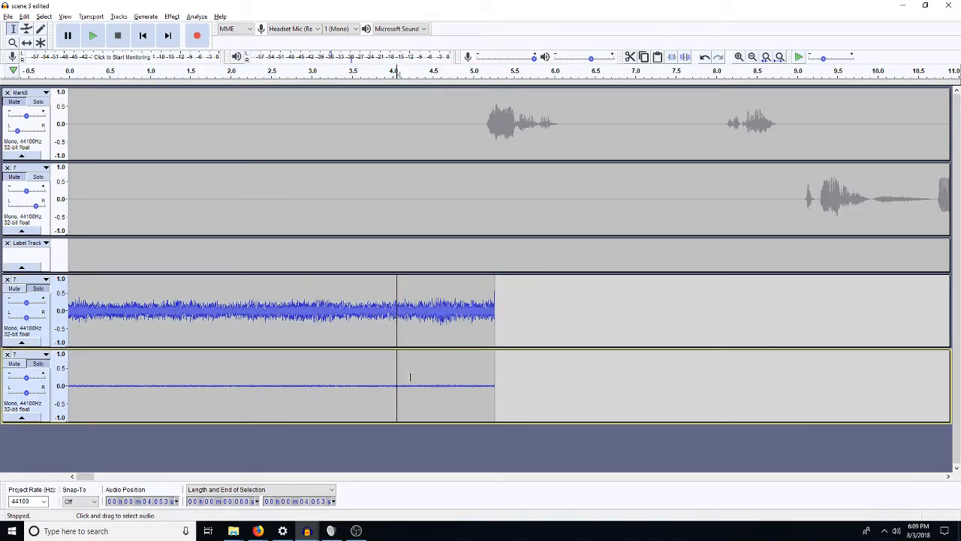
{"action": "left_click_drag", "start_coordinate": [491, 333], "coordinate": [521, 377]}
{"action": "key", "text": "Delete"}
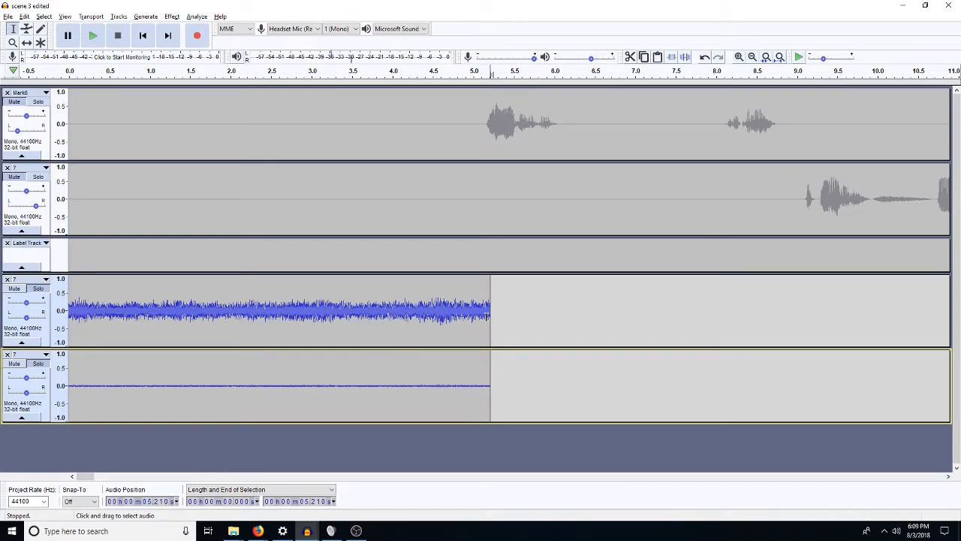
{"action": "left_click_drag", "start_coordinate": [418, 315], "coordinate": [554, 393]}
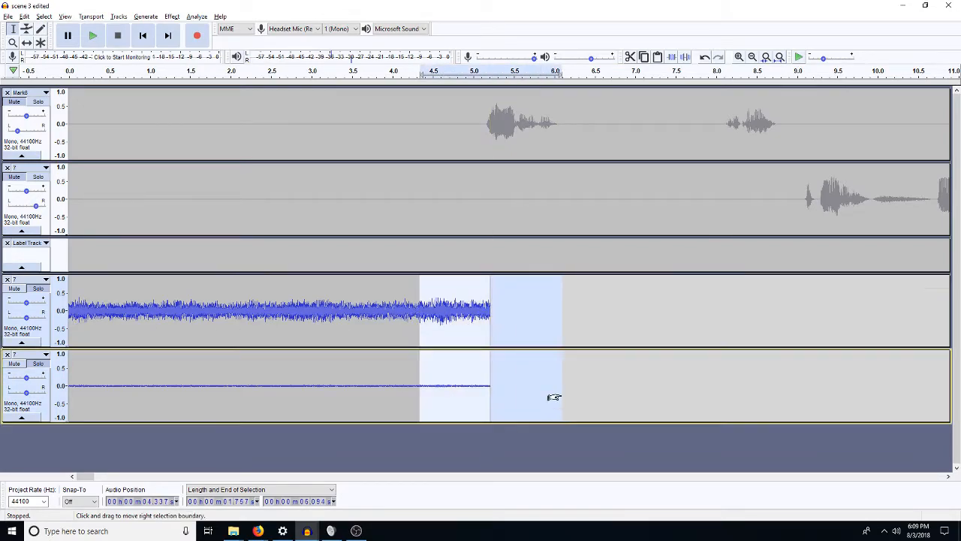
{"action": "key", "text": "Delete"}
Copy about 1.96 to 3.43 s of the lower noise clip and paste it back in at about 1.96 s to lengthen the clip
{"action": "left_click_drag", "start_coordinate": [347, 402], "coordinate": [228, 403]}
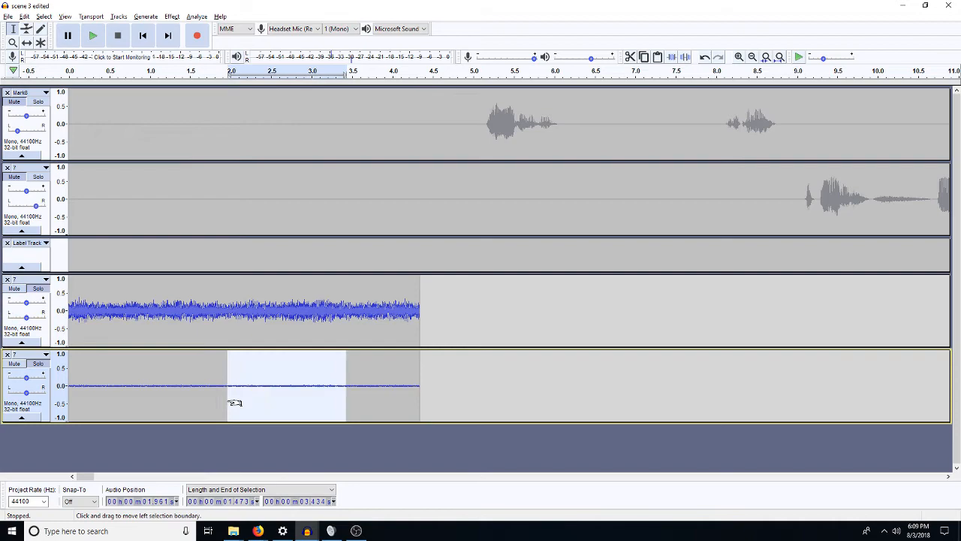
{"action": "left_click", "coordinate": [235, 403]}
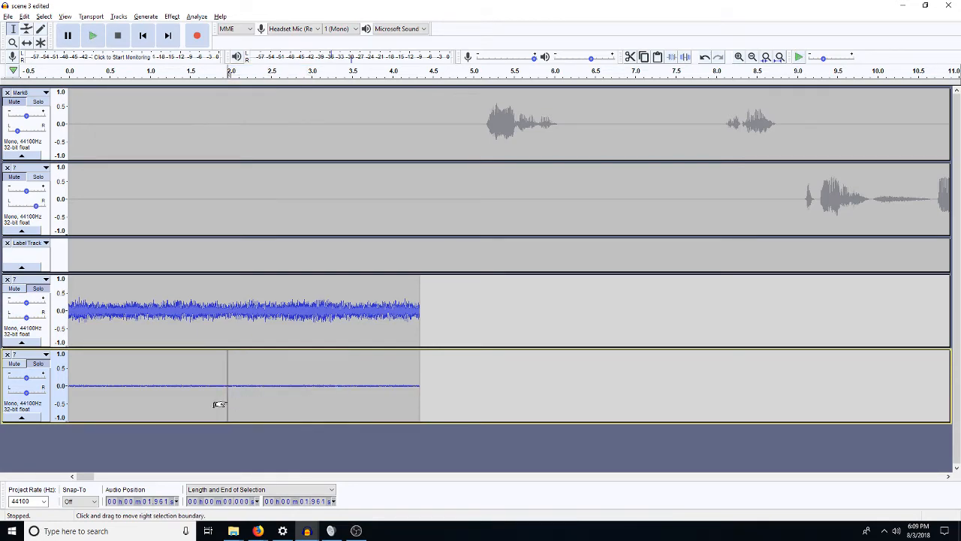
{"action": "key", "text": "ctrl+v"}
Capture a noise profile from the whole lengthened noise clip and remove the amplified noise track above it
{"action": "double_click", "coordinate": [242, 392]}
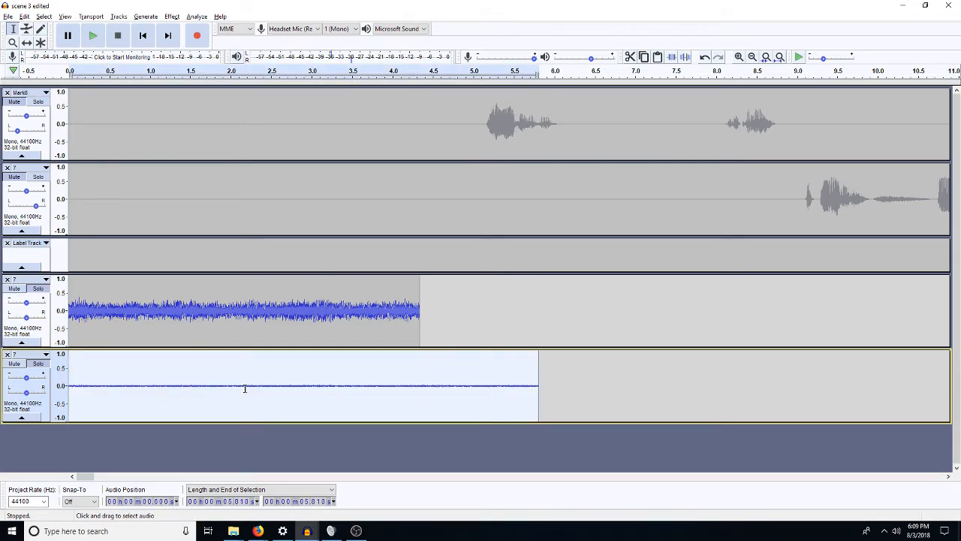
{"action": "key", "text": "ctrl+r"}
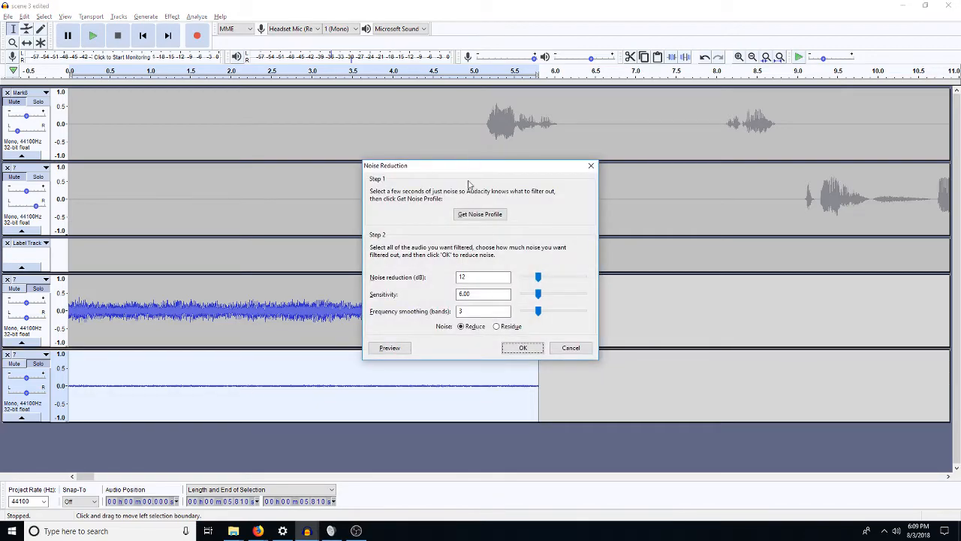
{"action": "left_click", "coordinate": [484, 215]}
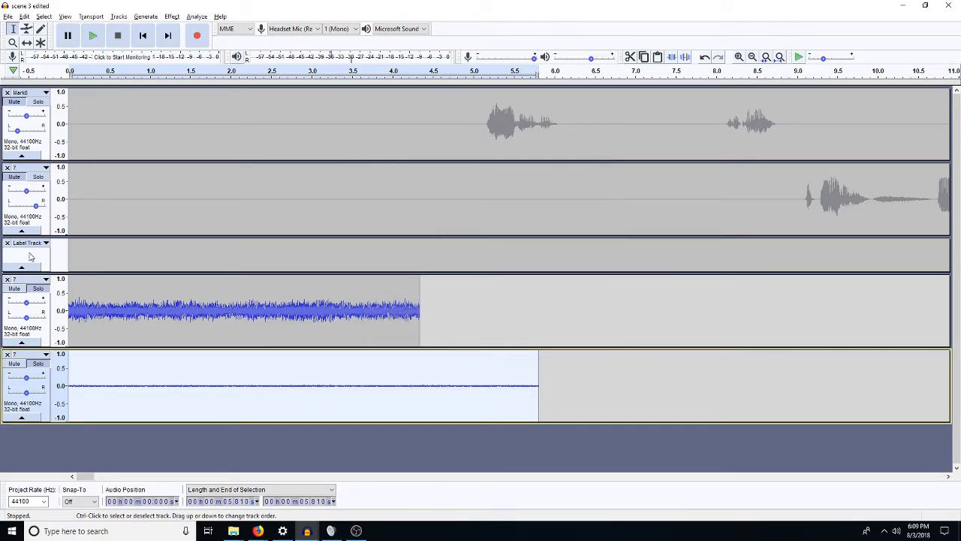
{"action": "left_click", "coordinate": [2, 282]}
{"action": "left_click", "coordinate": [7, 280]}
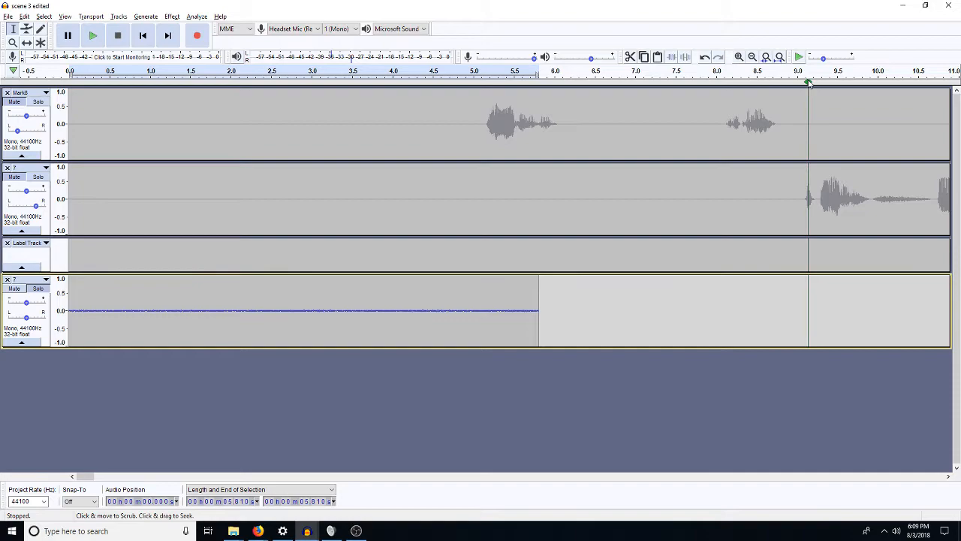
Solo the original voice track 7 and listen from about 4:42 to check where its noisy section ends
{"action": "left_click", "coordinate": [751, 58]}
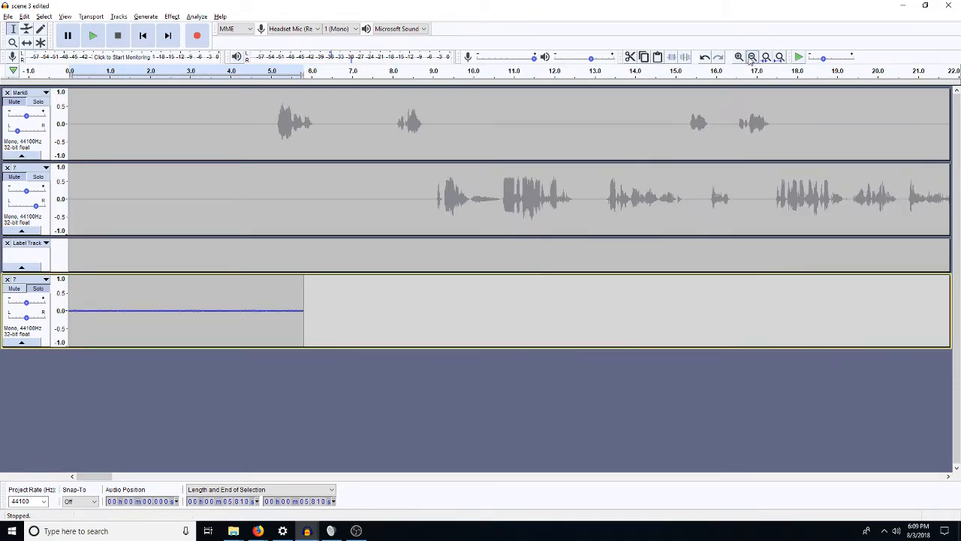
{"action": "left_click", "coordinate": [751, 58]}
{"action": "left_click", "coordinate": [751, 58]}
{"action": "left_click", "coordinate": [751, 58]}
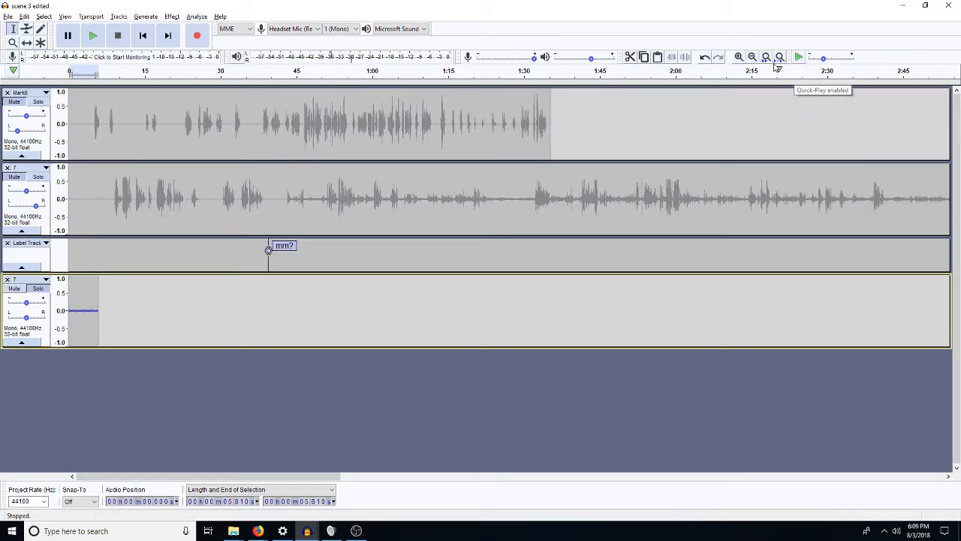
{"action": "left_click", "coordinate": [751, 57]}
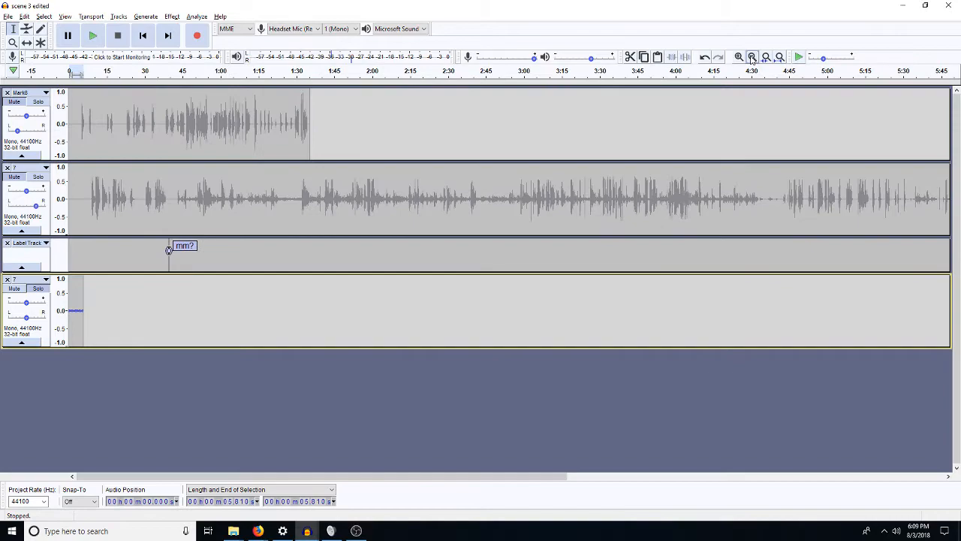
{"action": "left_click", "coordinate": [40, 178]}
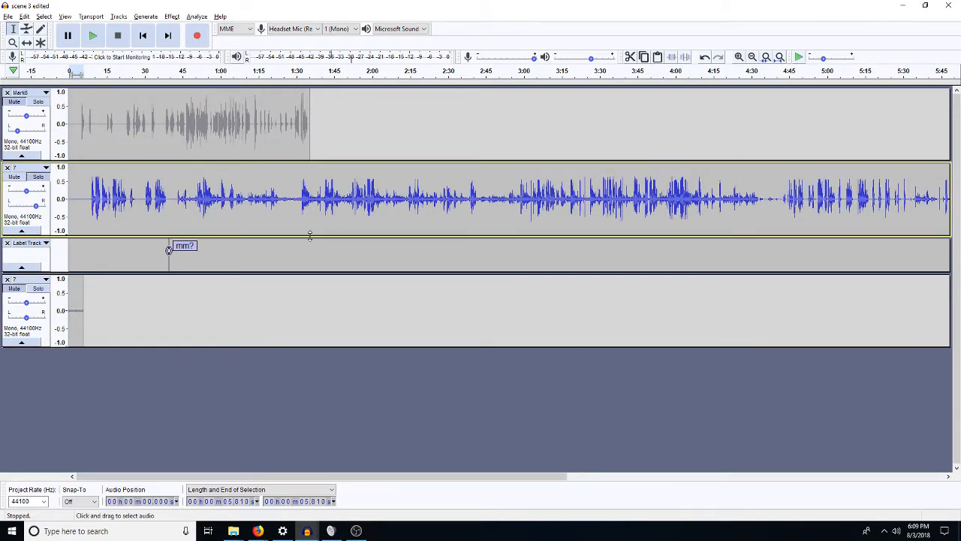
{"action": "left_click", "coordinate": [174, 199]}
{"action": "left_click_drag", "start_coordinate": [173, 199], "coordinate": [757, 216]}
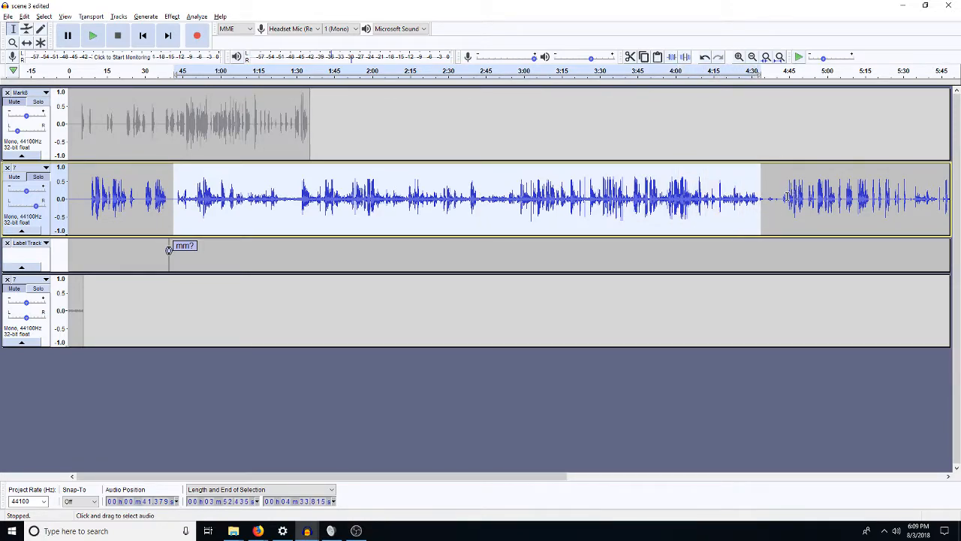
{"action": "left_click", "coordinate": [783, 202]}
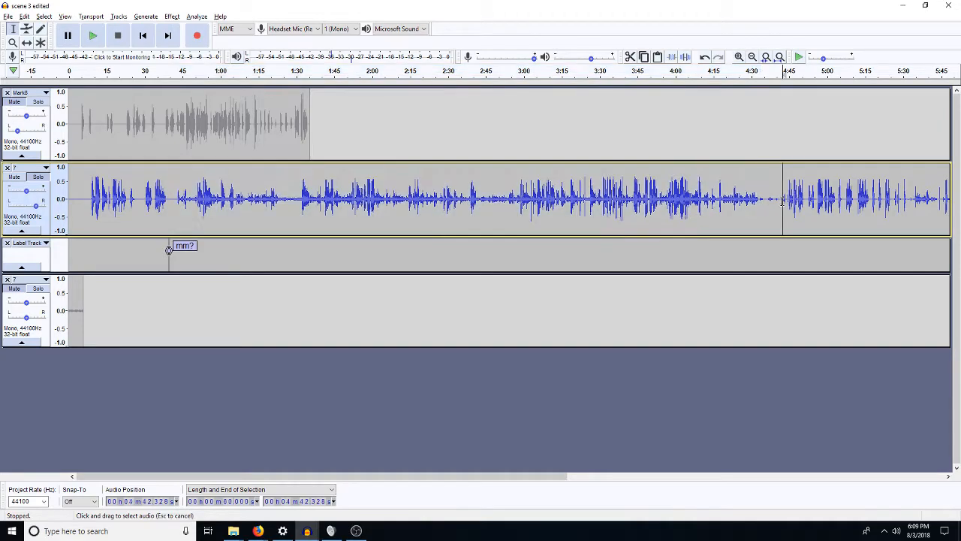
{"action": "key", "text": "space"}
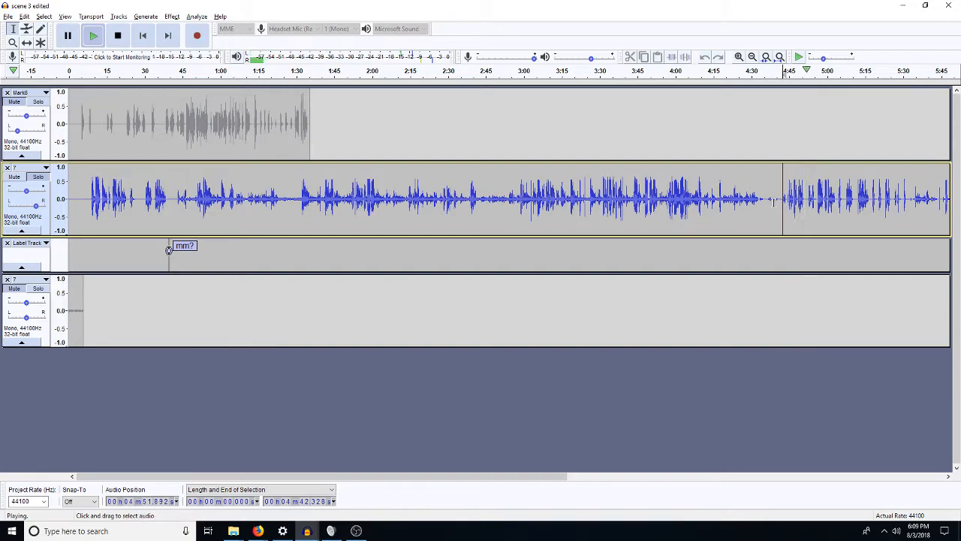
{"action": "key", "text": "space"}
Duplicate track 7's audio from about 0:42.6 to 4:41.7 and apply Noise Reduction to the copy with 12 dB, sensitivity 6.00 and 3 smoothing bands
{"action": "left_click_drag", "start_coordinate": [781, 213], "coordinate": [174, 203]}
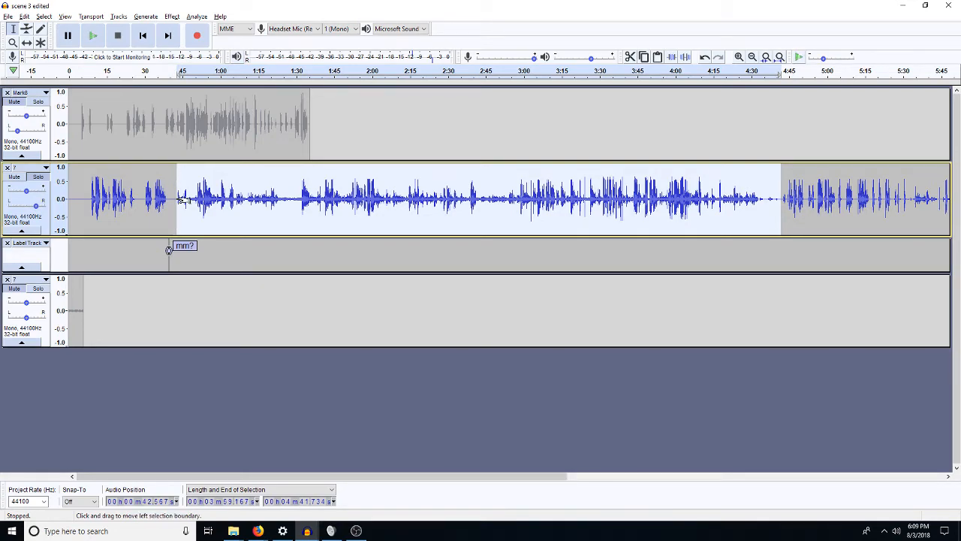
{"action": "key", "text": "ctrl+d"}
{"action": "double_click", "coordinate": [261, 376]}
{"action": "key", "text": "ctrl+r"}
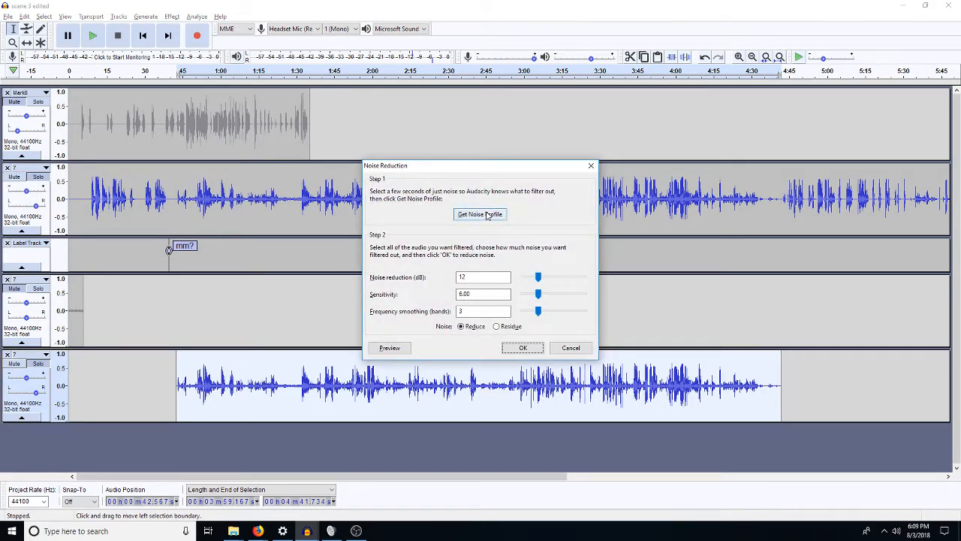
{"action": "left_click", "coordinate": [523, 347]}
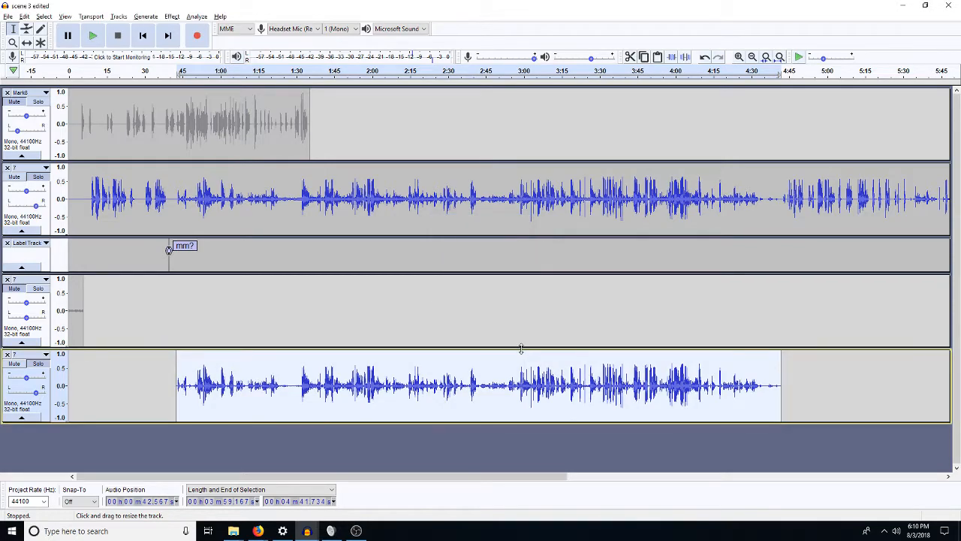
Listen to the noise-reduced copy on its own from about 1:17 and lower its gain slightly
{"action": "left_click", "coordinate": [38, 364]}
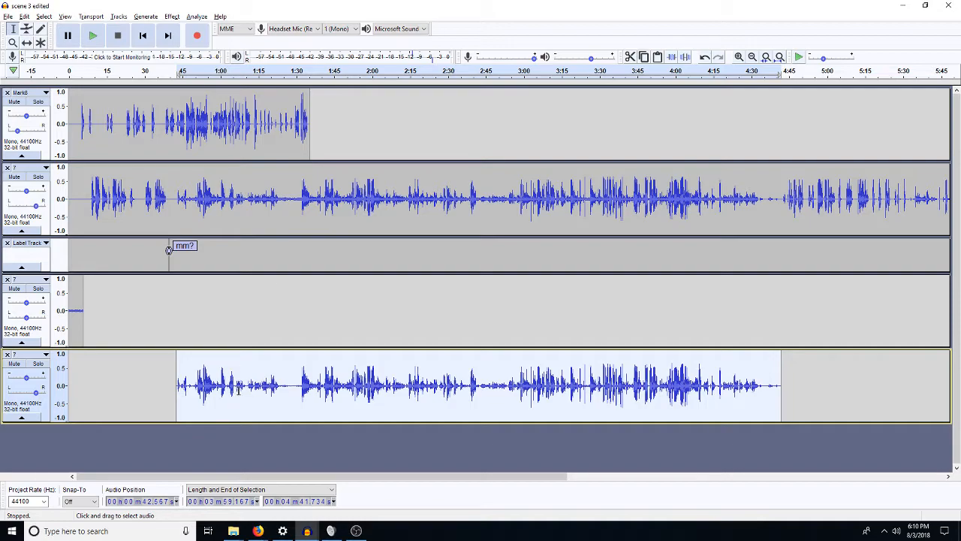
{"action": "left_click", "coordinate": [264, 388]}
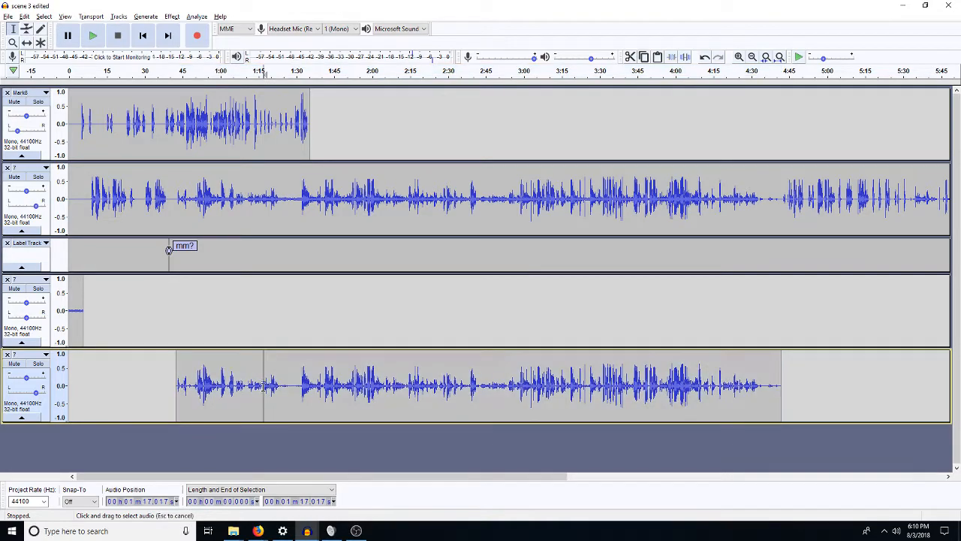
{"action": "left_click", "coordinate": [37, 364]}
{"action": "key", "text": "space"}
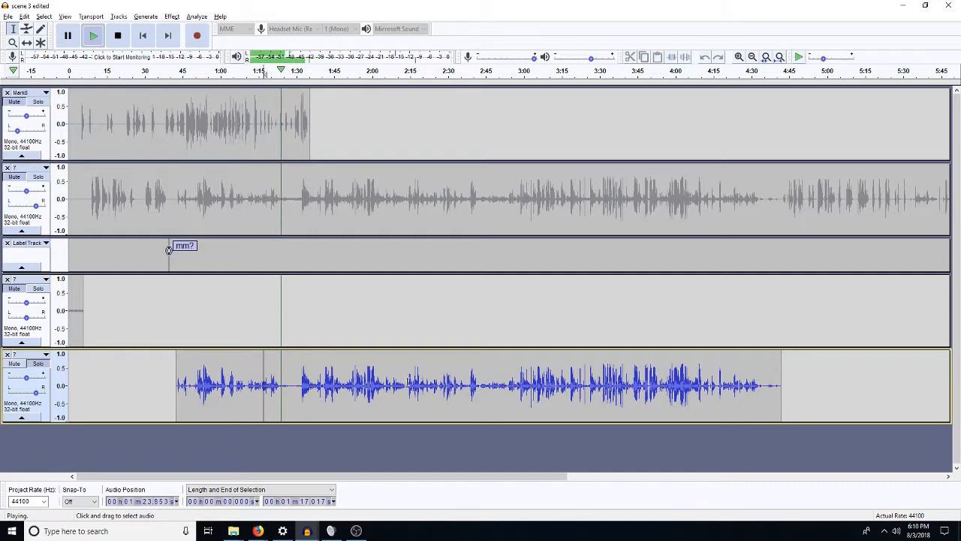
{"action": "key", "text": "space"}
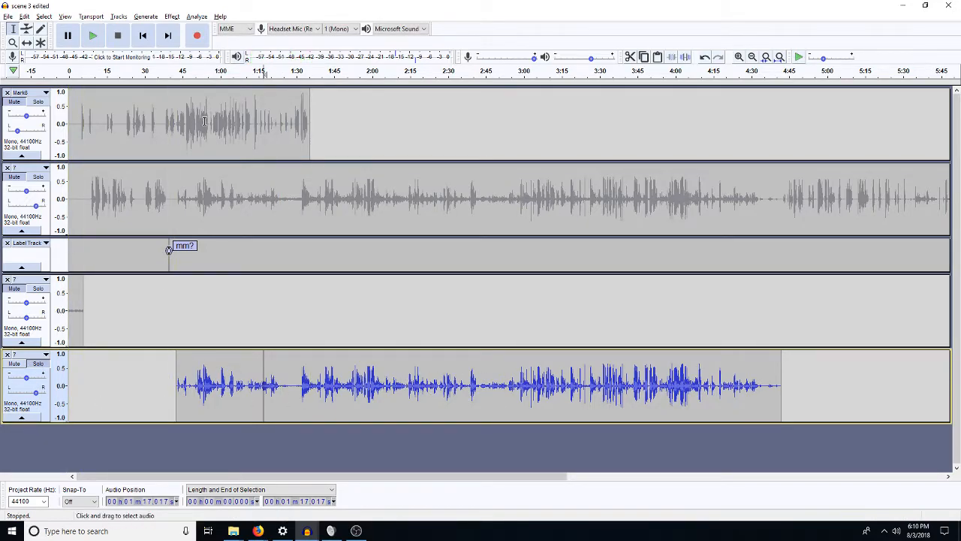
{"action": "left_click_drag", "start_coordinate": [36, 380], "coordinate": [24, 382]}
{"action": "left_click", "coordinate": [38, 365]}
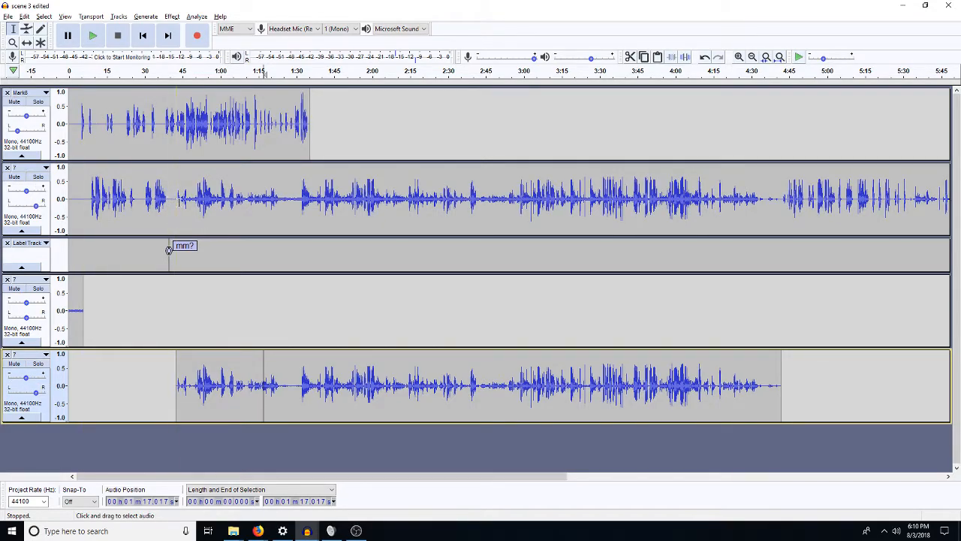
Delete about 0:41.8 to 4:41.7 from the original track 7, mute the noise-reduced copy and solo the original
{"action": "left_click_drag", "start_coordinate": [176, 199], "coordinate": [781, 209]}
{"action": "key", "text": "Delete"}
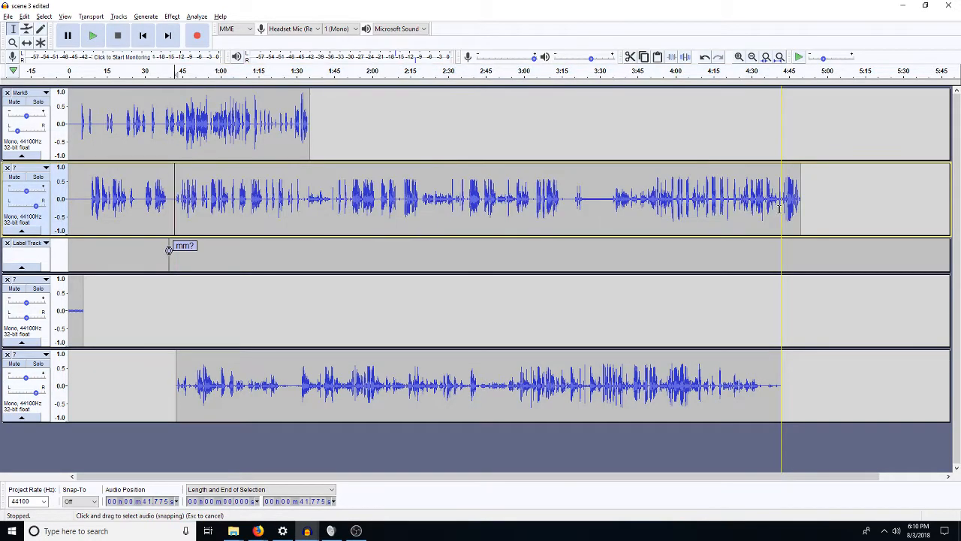
{"action": "left_click", "coordinate": [13, 365]}
{"action": "left_click", "coordinate": [38, 179]}
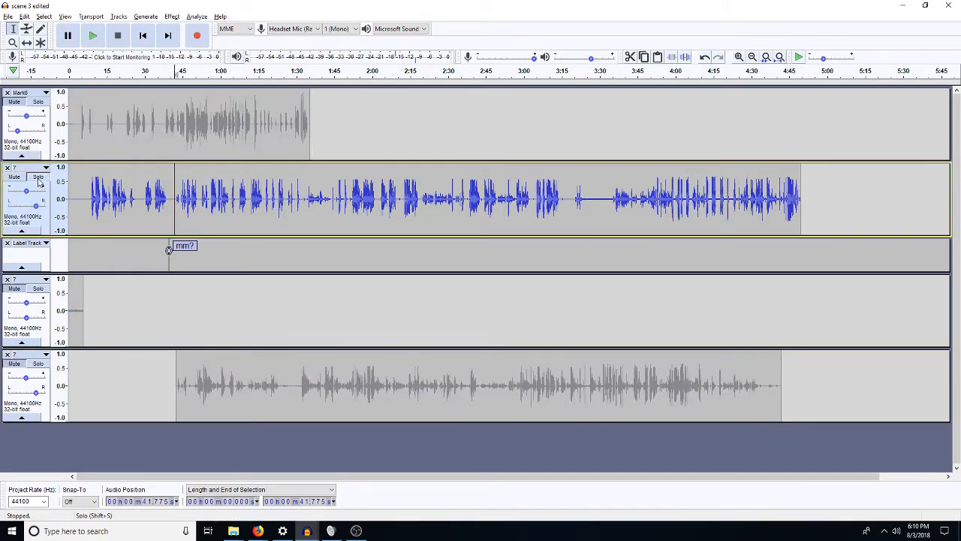
Listen to track 7 from about 0:44, 0:53, 0:56 and 0:30 to compare the takes and find where the usable one starts
{"action": "left_click", "coordinate": [739, 58]}
{"action": "left_click", "coordinate": [738, 57]}
{"action": "left_click", "coordinate": [739, 57]}
{"action": "left_click_drag", "start_coordinate": [431, 128], "coordinate": [358, 129]}
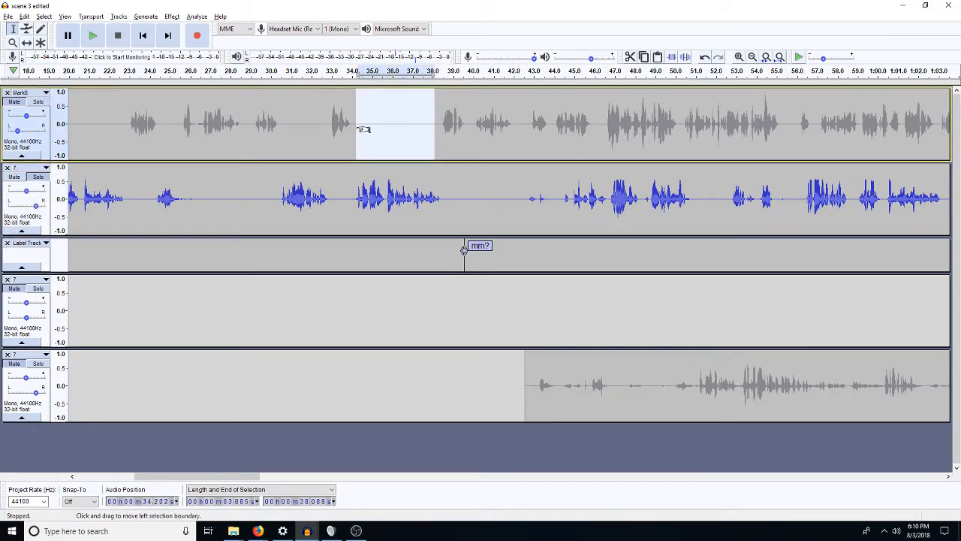
{"action": "left_click", "coordinate": [500, 198]}
{"action": "left_click", "coordinate": [560, 198]}
{"action": "key", "text": "space"}
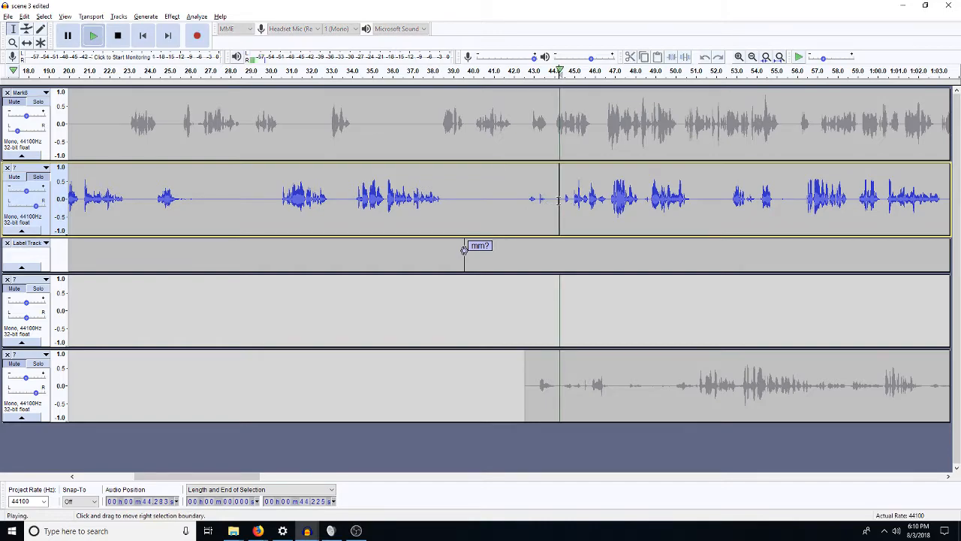
{"action": "left_click", "coordinate": [752, 56]}
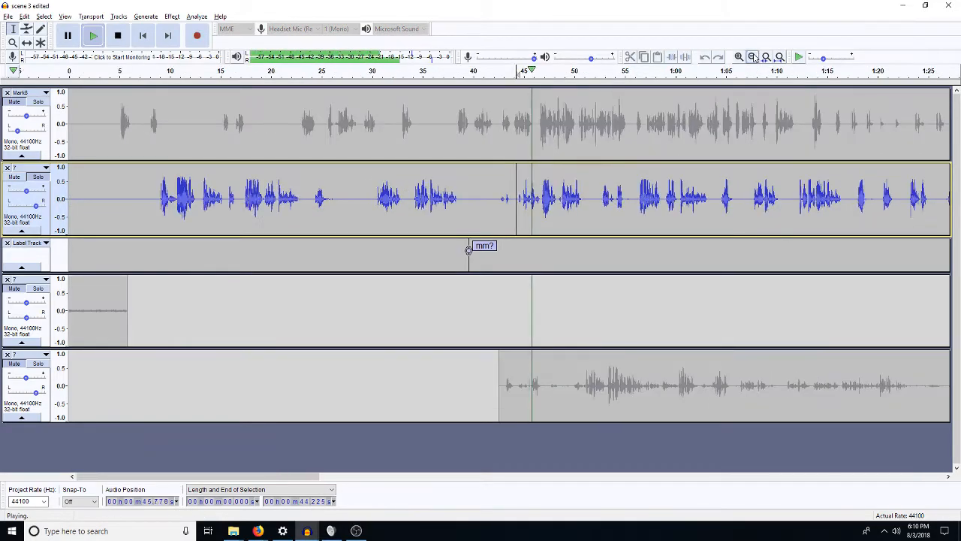
{"action": "left_click", "coordinate": [605, 198]}
{"action": "key", "text": "space"}
{"action": "key", "text": "space"}
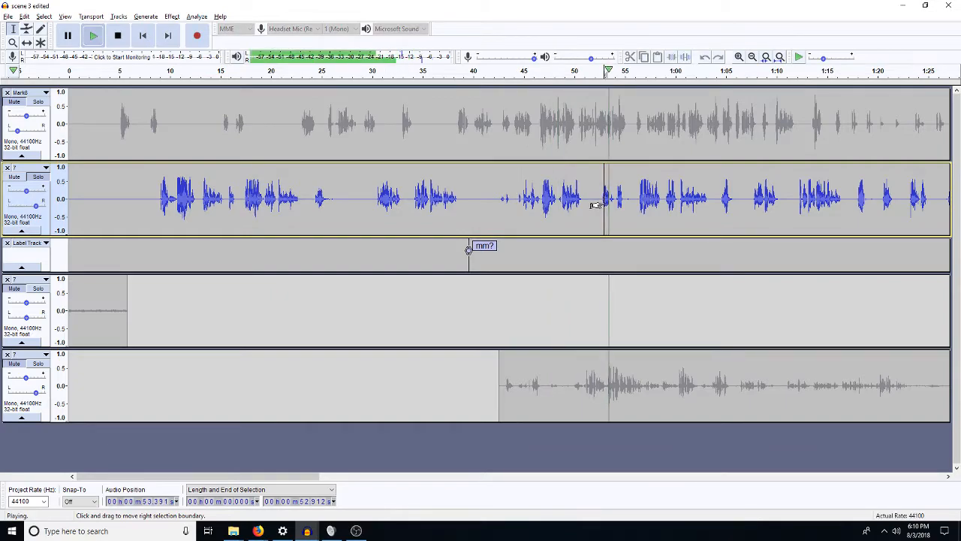
{"action": "left_click", "coordinate": [638, 198]}
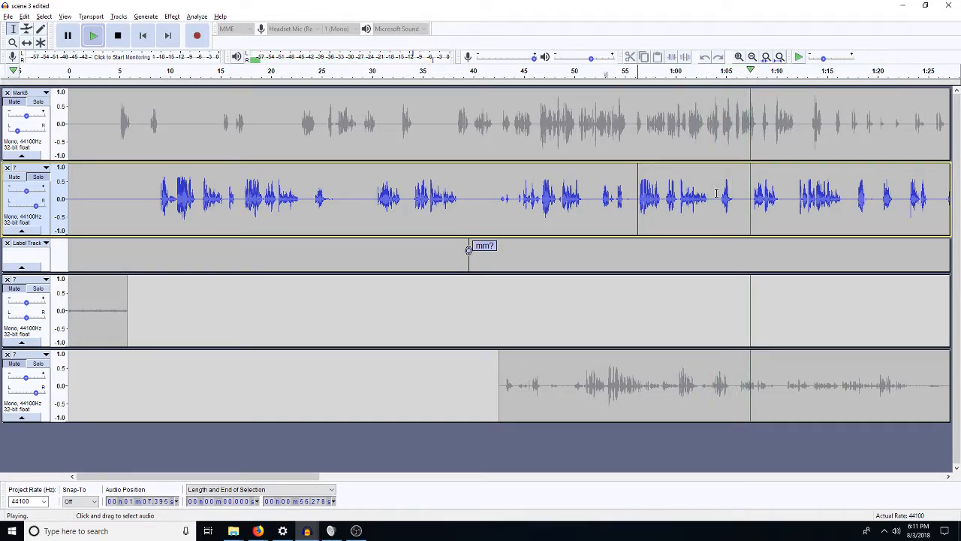
{"action": "left_click", "coordinate": [375, 203]}
Delete track 7's audio from about 0:30.5 to 1:07.7 and shorten the following pause by removing about 0:34.3 to 0:35.0
{"action": "left_click", "coordinate": [753, 200]}
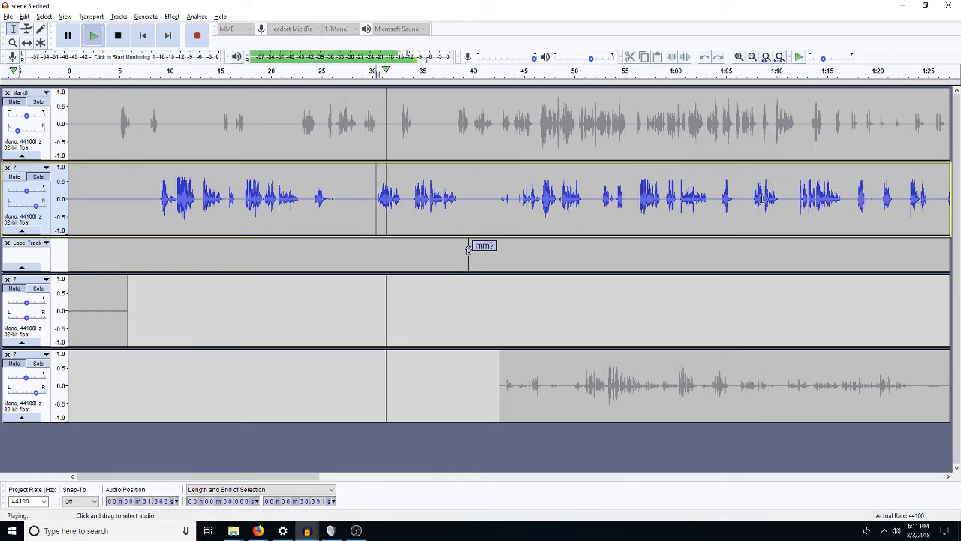
{"action": "left_click_drag", "start_coordinate": [753, 200], "coordinate": [377, 218]}
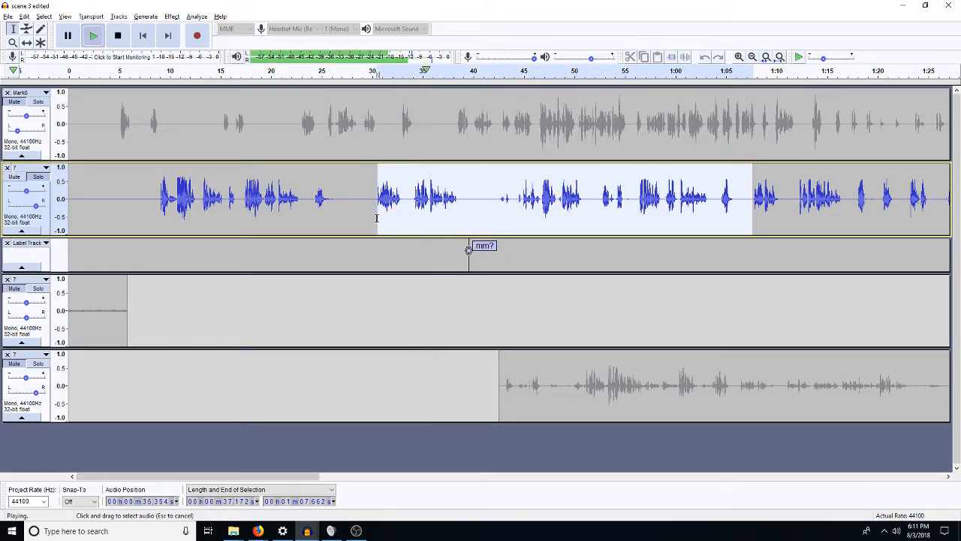
{"action": "key", "text": "space"}
{"action": "key", "text": "Delete"}
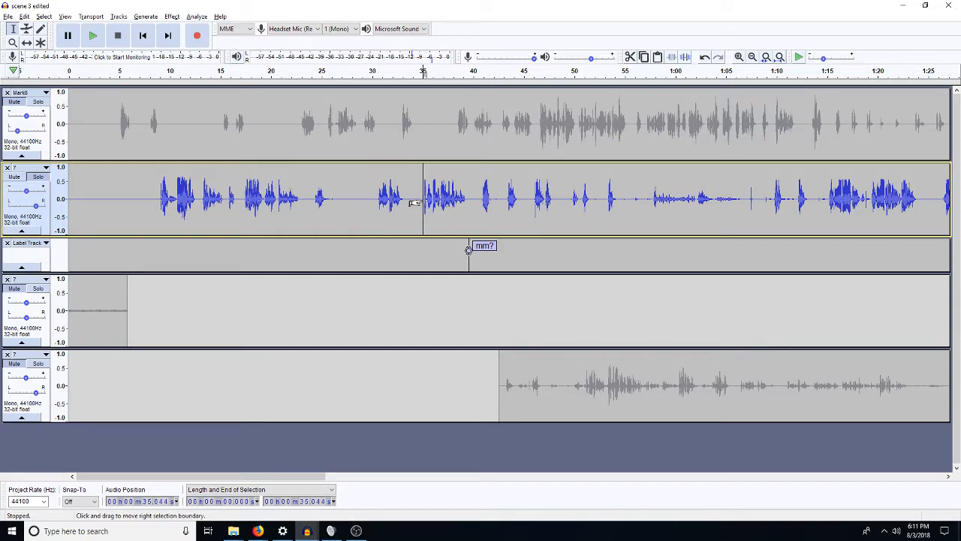
{"action": "left_click_drag", "start_coordinate": [413, 204], "coordinate": [416, 201]}
{"action": "key", "text": "Delete"}
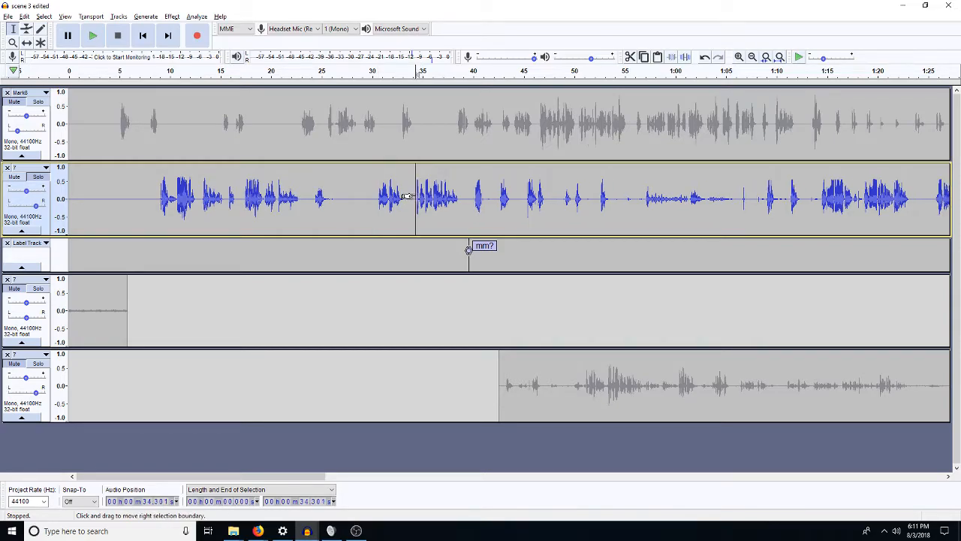
Listen to track 7 from about 0:34.3, mark the pause at about 0:39.7 and remove the two muted spare copies of track 7
{"action": "key", "text": "space"}
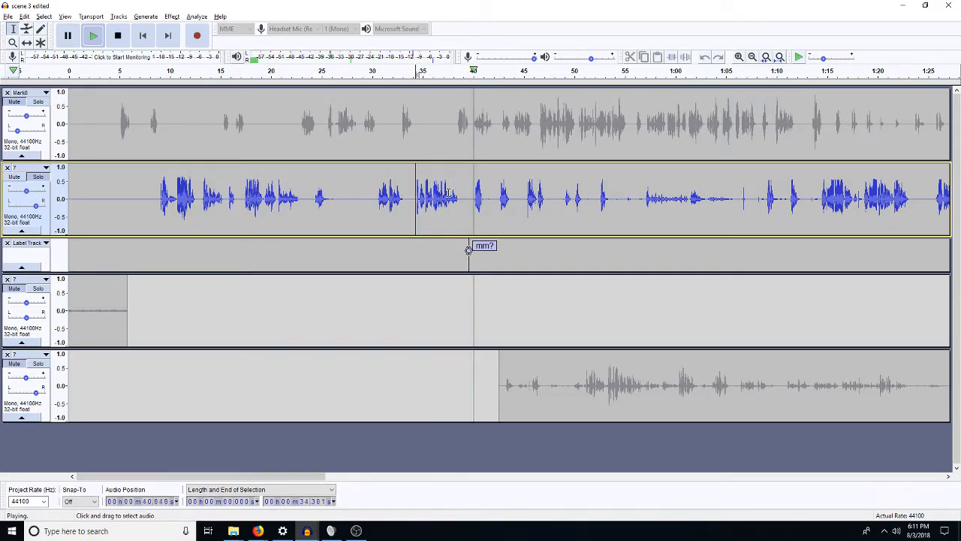
{"action": "key", "text": "space"}
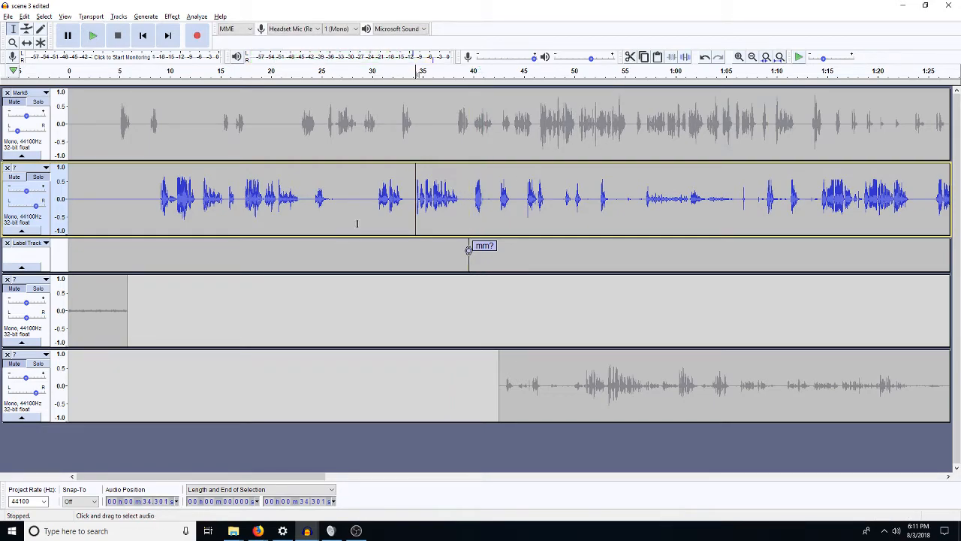
{"action": "left_click", "coordinate": [470, 194]}
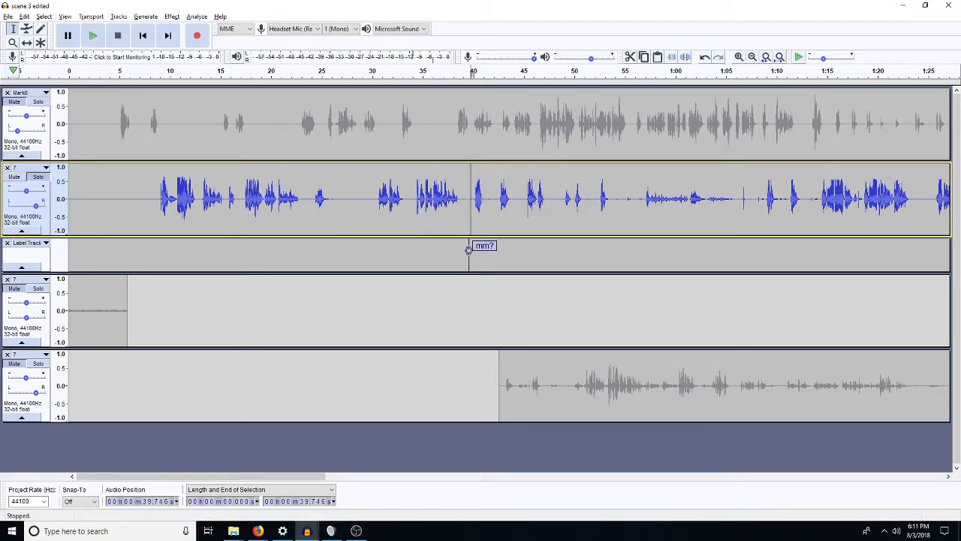
{"action": "left_click", "coordinate": [7, 354]}
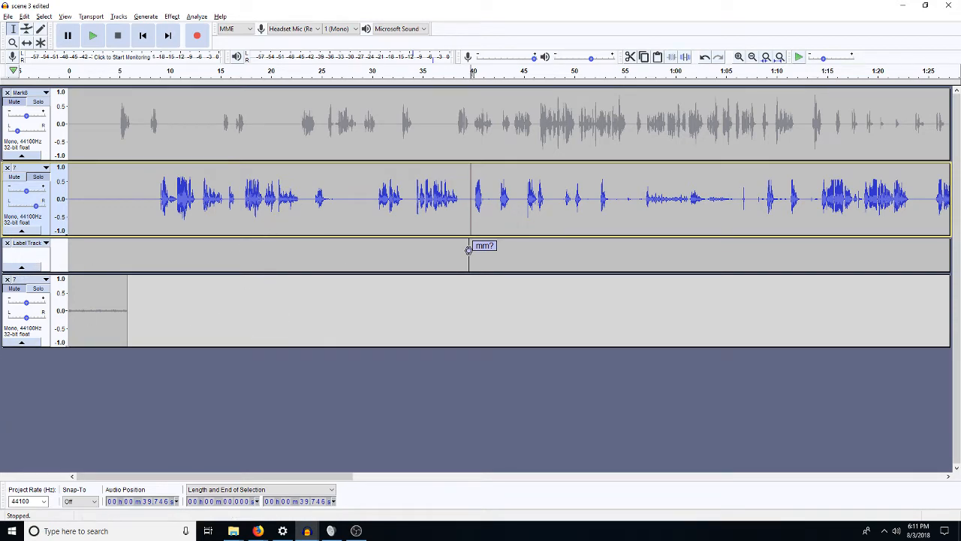
{"action": "left_click", "coordinate": [7, 279]}
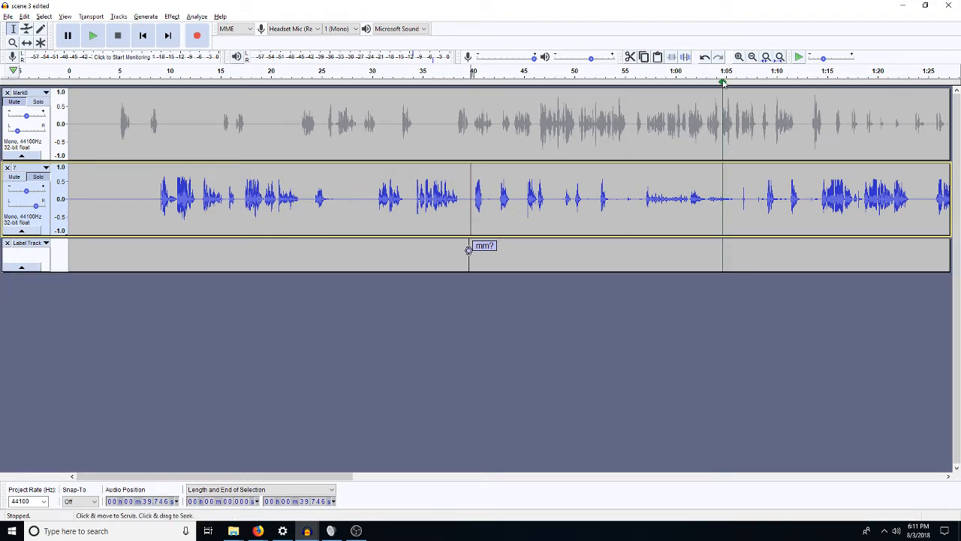
Paste the copied 3.9-second silence into the first voice track at about 0:39.8 and unsolo track 7
{"action": "left_click", "coordinate": [739, 56]}
{"action": "left_click", "coordinate": [739, 56]}
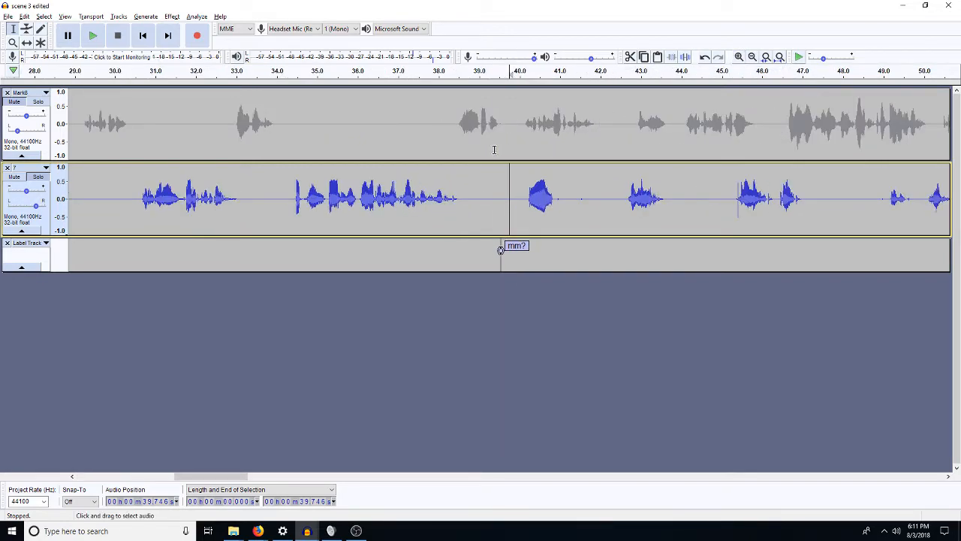
{"action": "left_click", "coordinate": [511, 141]}
{"action": "key", "text": "ctrl+v"}
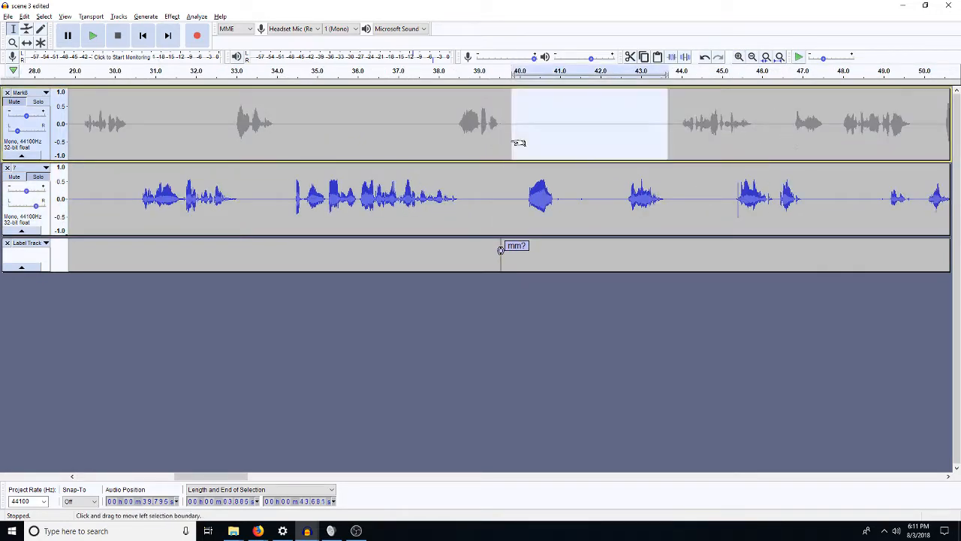
{"action": "left_click", "coordinate": [41, 177]}
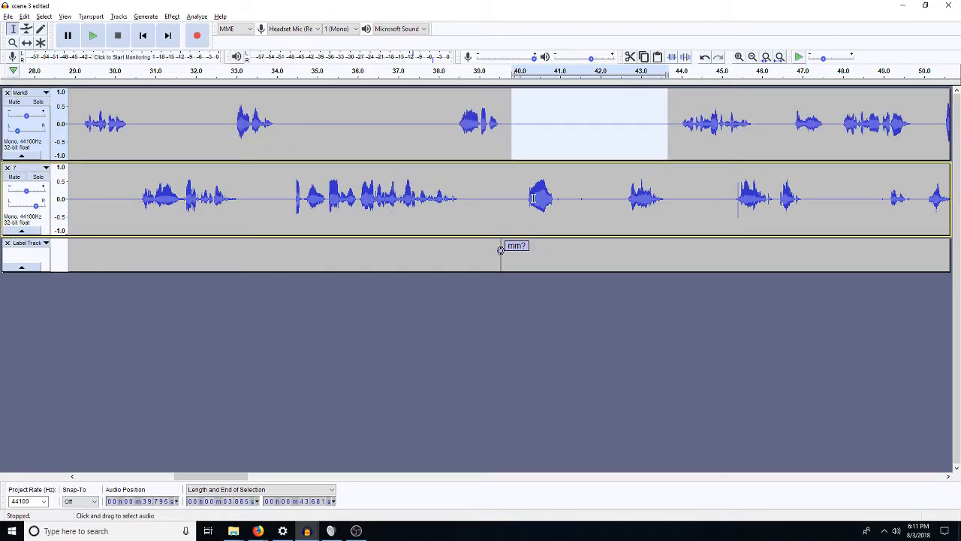
Remove the label track, delete track 7's pause from about 0:39.5 to 0:40.1 and listen to the join
{"action": "left_click", "coordinate": [7, 243]}
{"action": "left_click_drag", "start_coordinate": [522, 211], "coordinate": [498, 206]}
{"action": "key", "text": "Delete"}
{"action": "key", "text": "space"}
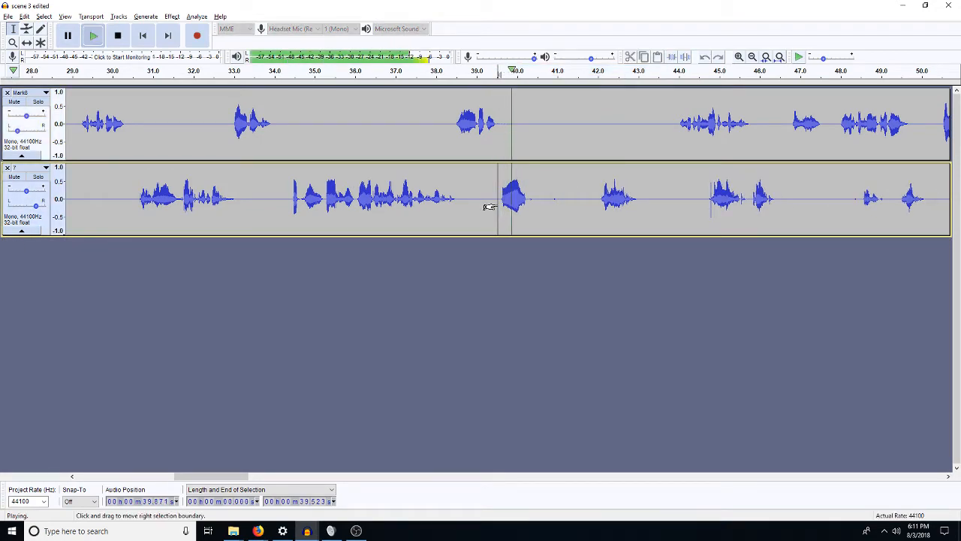
{"action": "key", "text": "space"}
Delete about 0:40.4 to 0:44.0 of silence from the first voice track and listen to the reply
{"action": "left_click", "coordinate": [677, 124]}
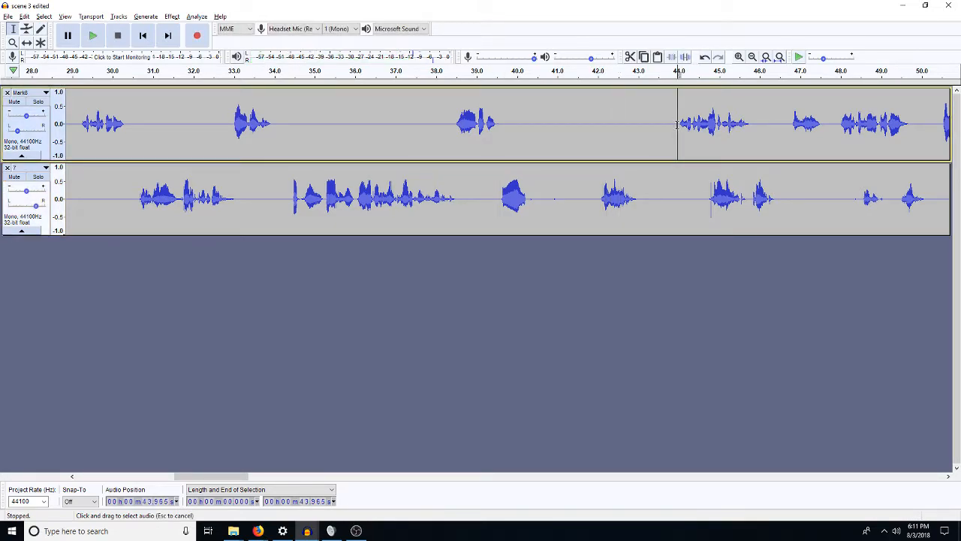
{"action": "left_click_drag", "start_coordinate": [678, 125], "coordinate": [531, 140]}
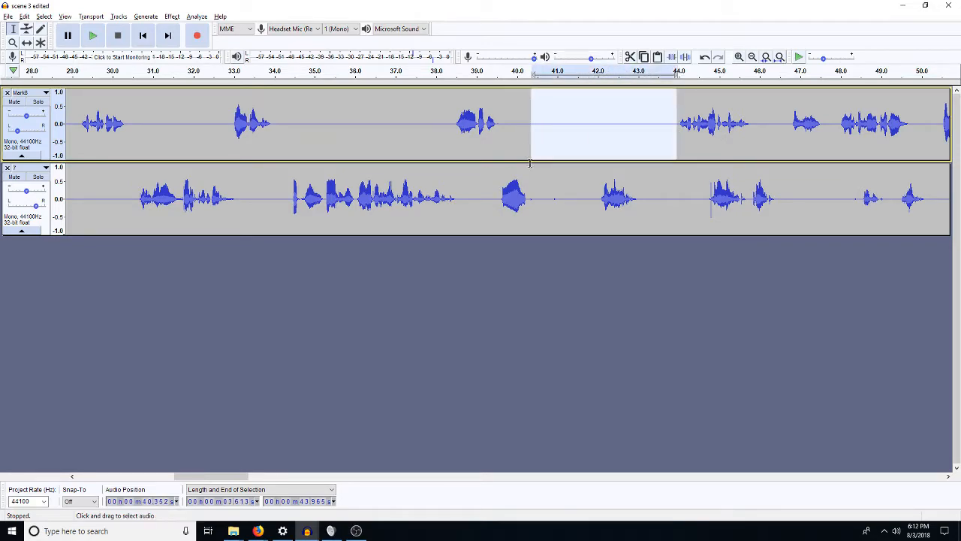
{"action": "key", "text": "Delete"}
{"action": "key", "text": "space"}
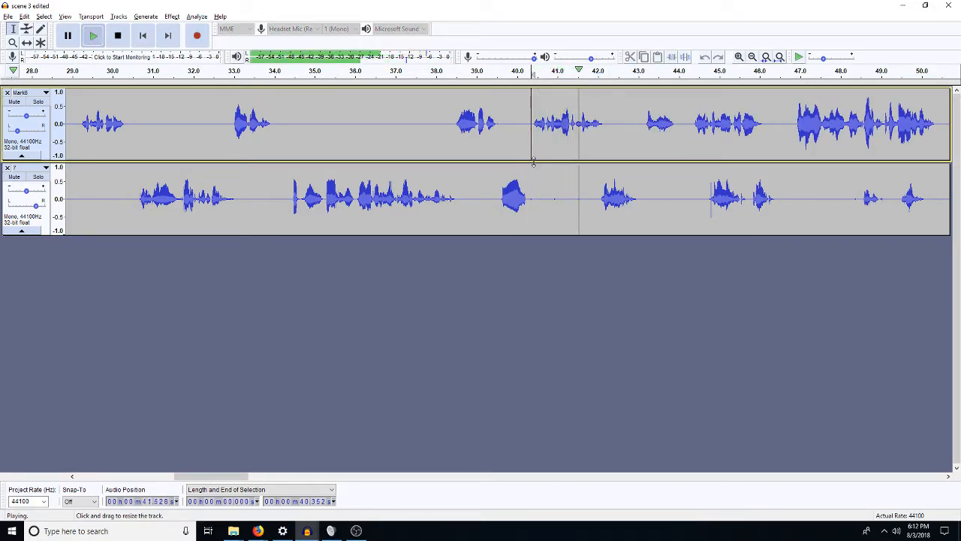
{"action": "key", "text": "space"}
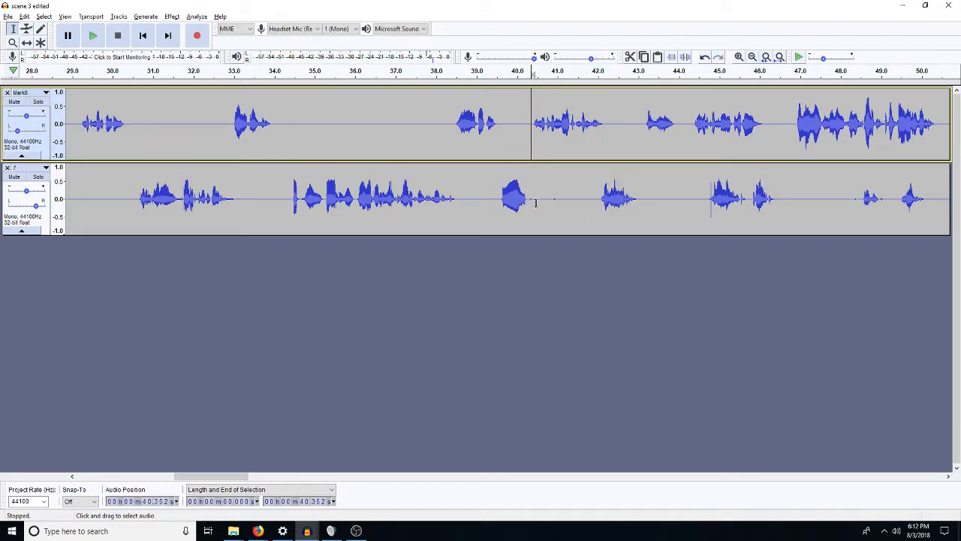
Replace track 7's noisy gap from about 0:40.3 to 0:41.9 with the copied silence and trim that silence back to about 0:42.2
{"action": "left_click", "coordinate": [536, 201]}
{"action": "left_click", "coordinate": [529, 199]}
{"action": "key", "text": "space"}
{"action": "key", "text": "space"}
{"action": "left_click_drag", "start_coordinate": [529, 199], "coordinate": [593, 212]}
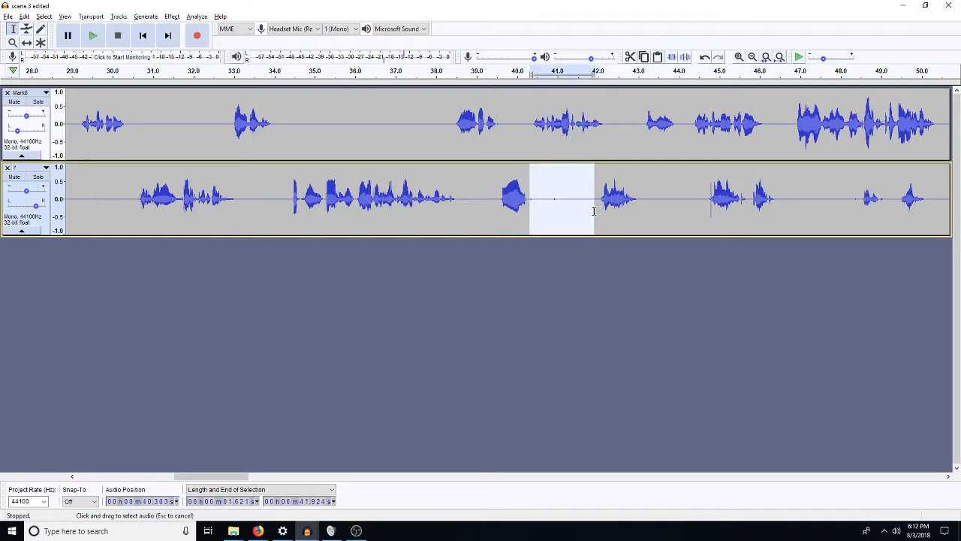
{"action": "key", "text": "ctrl+v"}
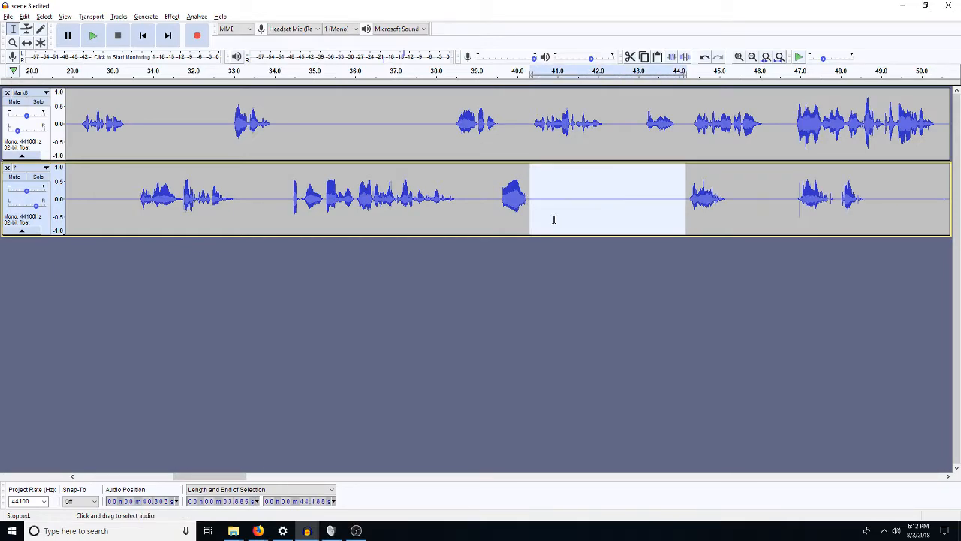
{"action": "left_click_drag", "start_coordinate": [533, 223], "coordinate": [606, 200]}
{"action": "key", "text": "Delete"}
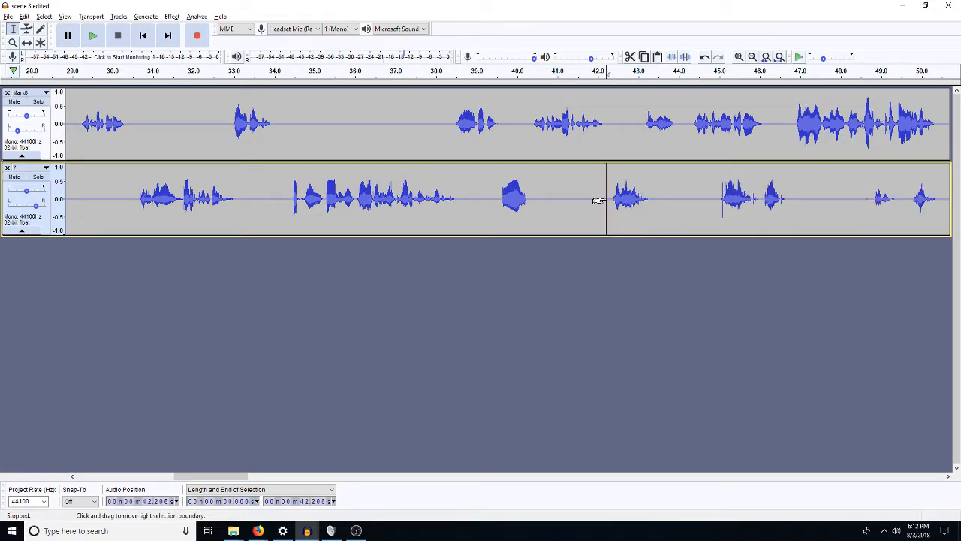
Replace track 7's gap from about 0:43.3 to 0:44.9 with the copied silence, and paste it again at about 0:45.8 and 0:45.4
{"action": "left_click", "coordinate": [675, 196]}
{"action": "left_click_drag", "start_coordinate": [651, 200], "coordinate": [716, 220]}
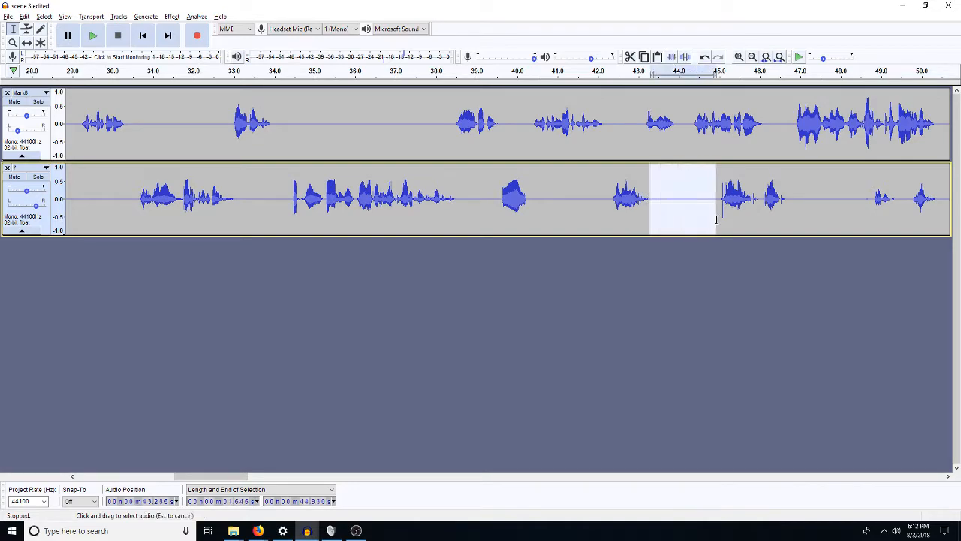
{"action": "key", "text": "ctrl+v"}
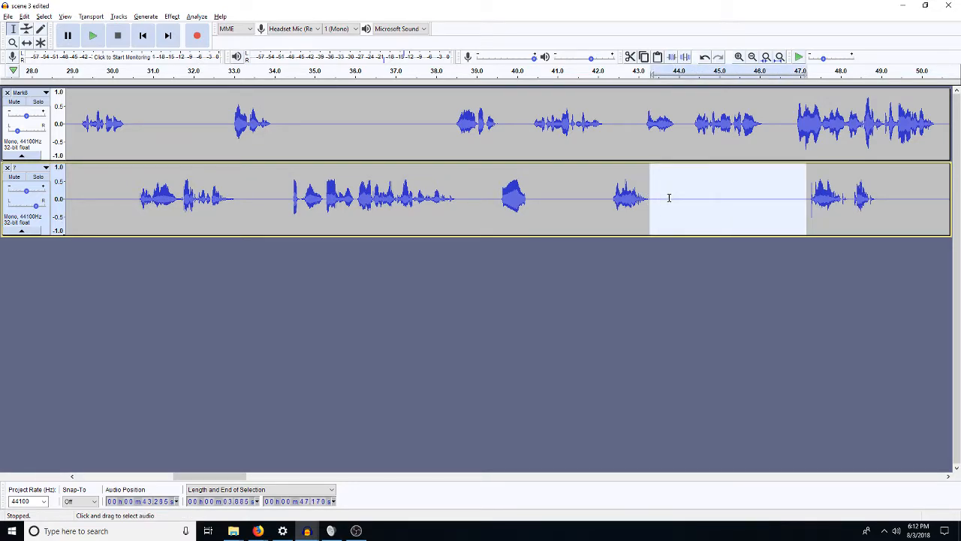
{"action": "left_click", "coordinate": [751, 199]}
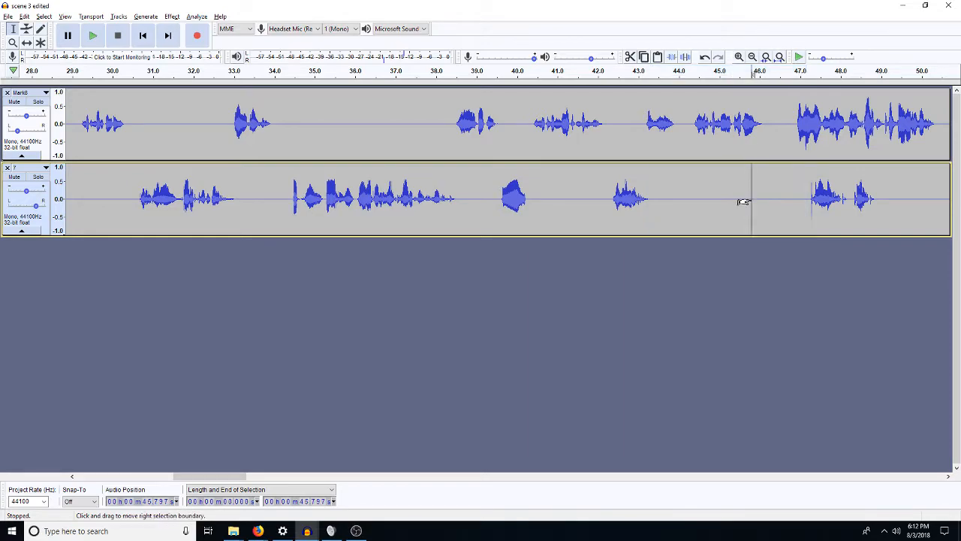
{"action": "key", "text": "ctrl+v"}
{"action": "left_click", "coordinate": [737, 209]}
{"action": "key", "text": "ctrl+v"}
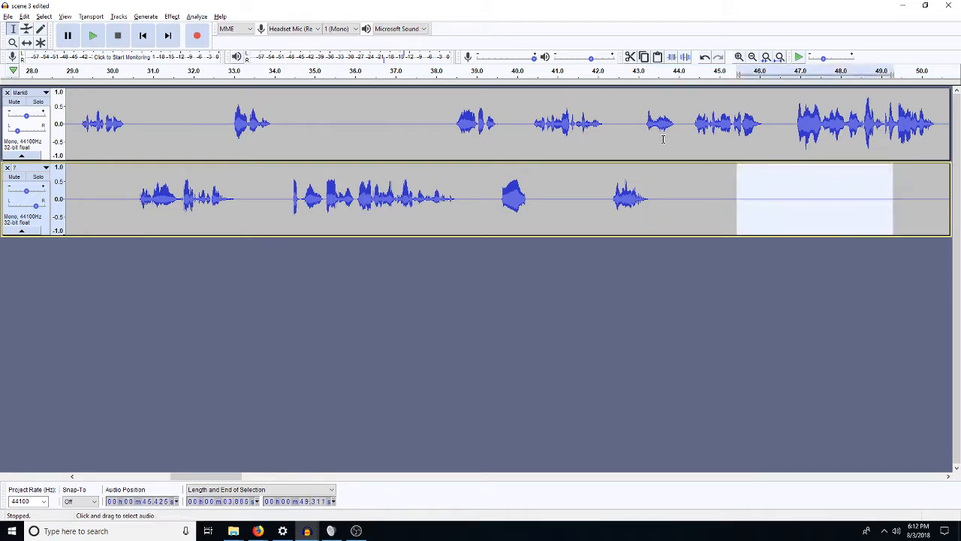
Listen from about 0:43.0, paste the copied silence into track 7 at about 0:54.4 and delete about 0:55.5 to 0:58.8
{"action": "left_click", "coordinate": [636, 138]}
{"action": "key", "text": "space"}
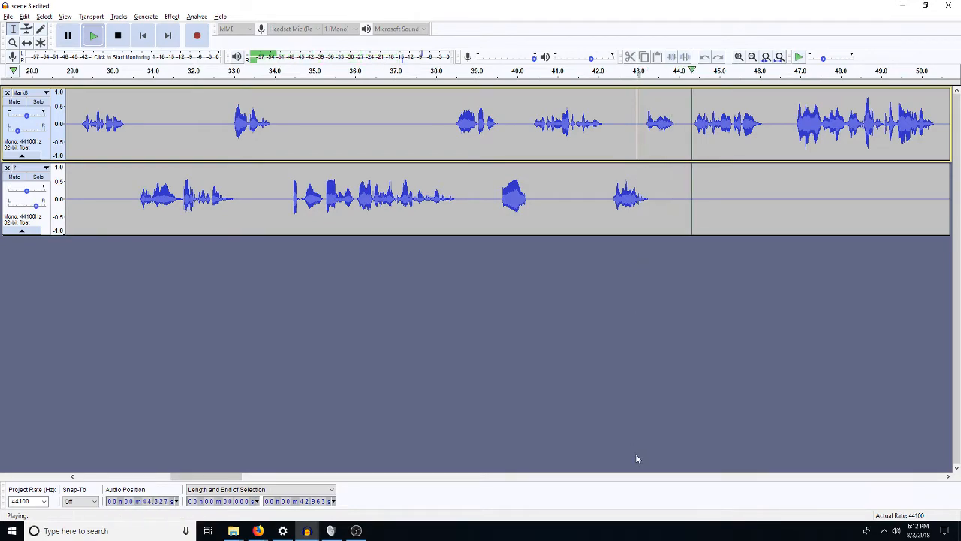
{"action": "left_click", "coordinate": [928, 477]}
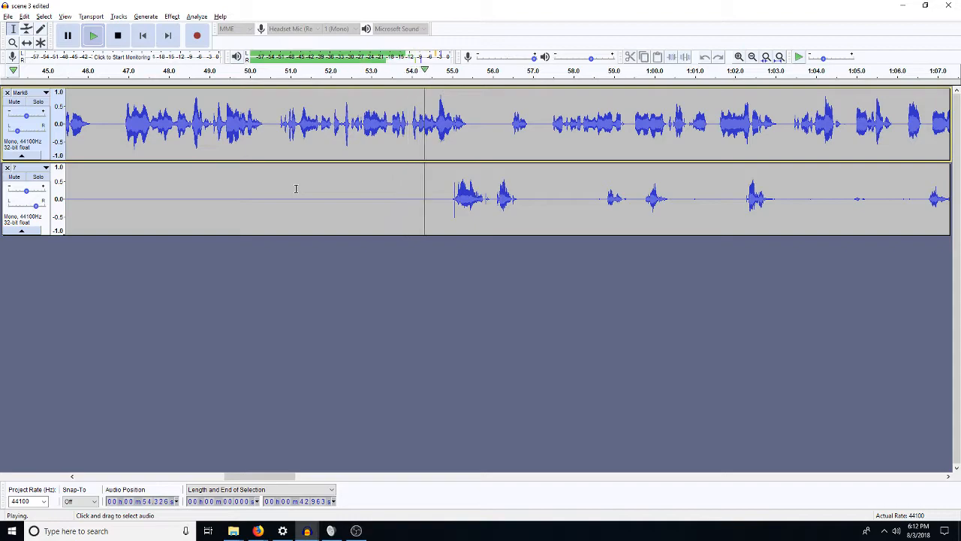
{"action": "key", "text": "space"}
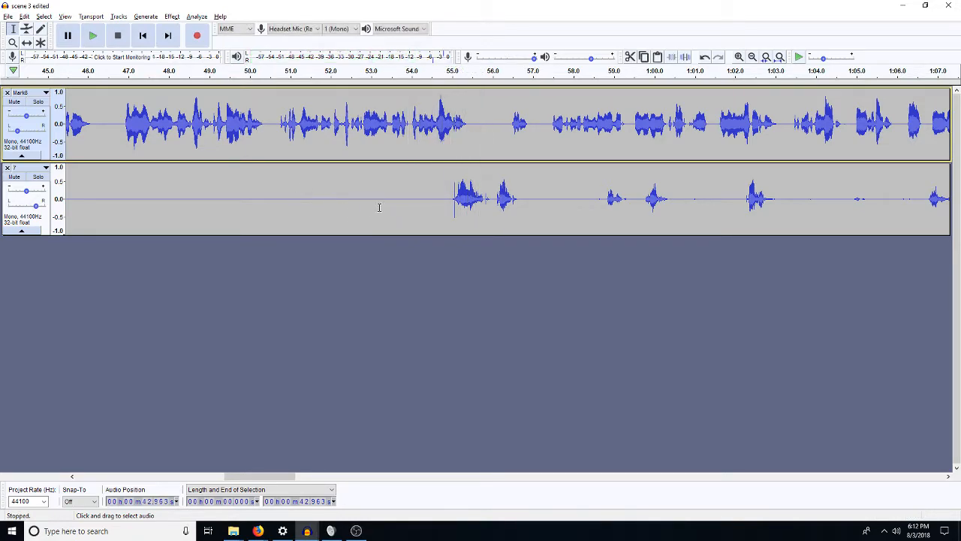
{"action": "left_click", "coordinate": [425, 201]}
{"action": "key", "text": "ctrl+v"}
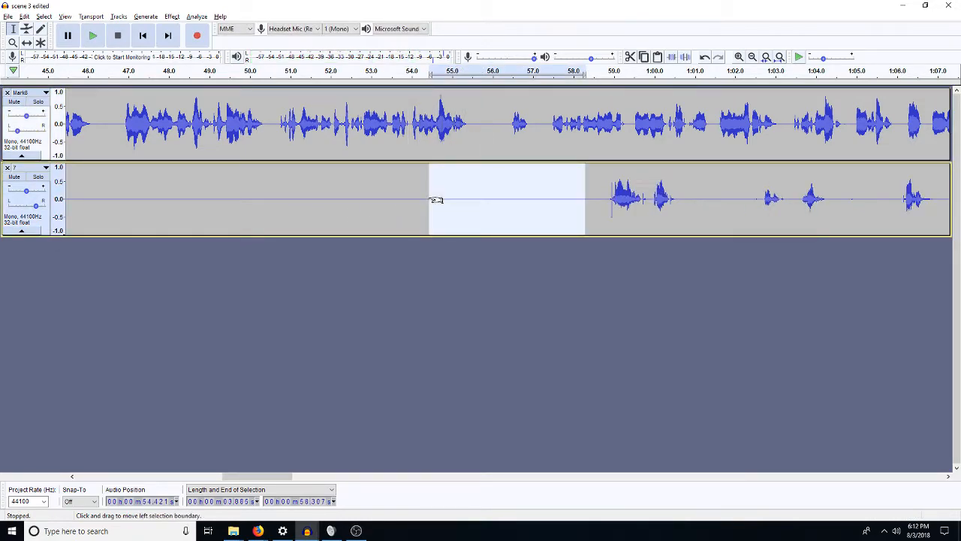
{"action": "left_click_drag", "start_coordinate": [605, 198], "coordinate": [473, 221]}
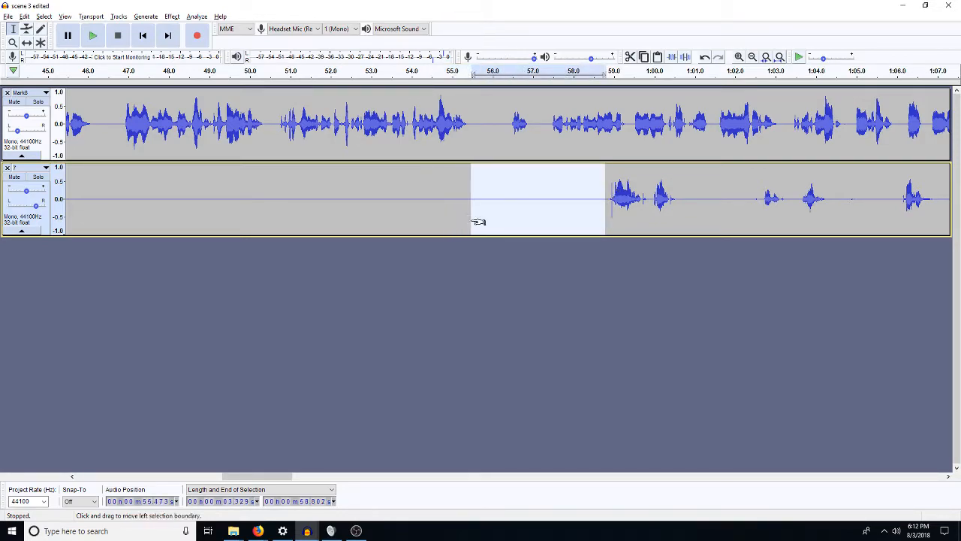
{"action": "key", "text": "Delete"}
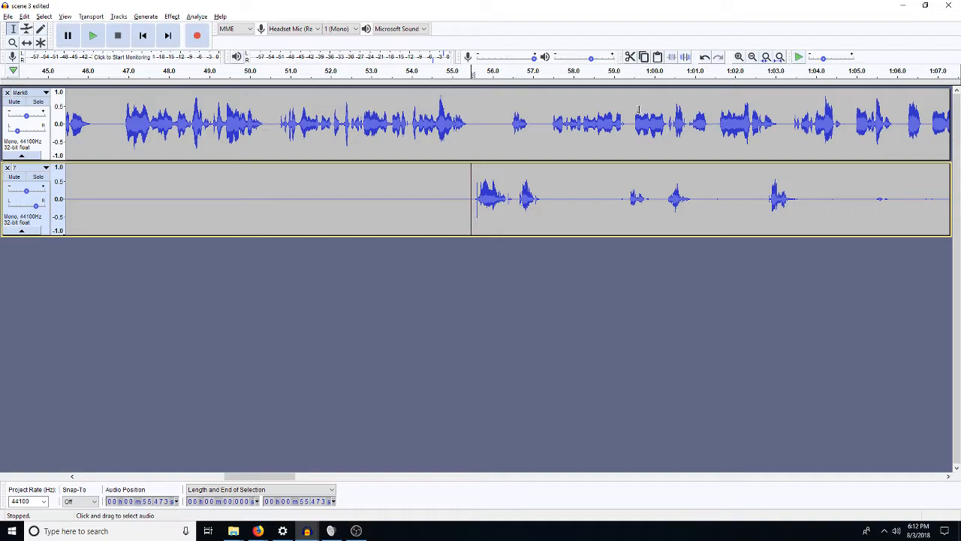
Delete the short spike before track 7's line at about 0:55.6 and listen to the transition from about 0:55.0
{"action": "left_click", "coordinate": [739, 56]}
{"action": "left_click", "coordinate": [739, 57]}
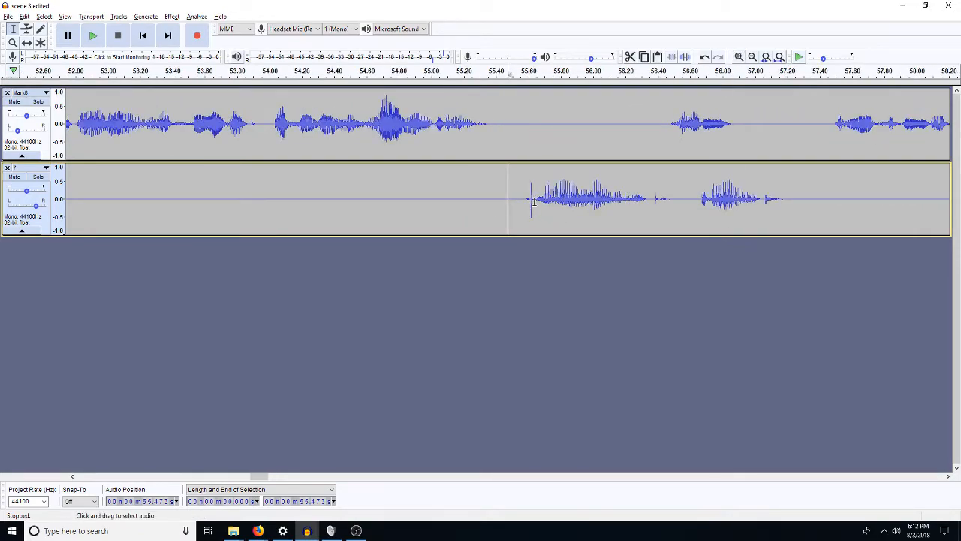
{"action": "left_click_drag", "start_coordinate": [533, 201], "coordinate": [513, 205]}
{"action": "key", "text": "space"}
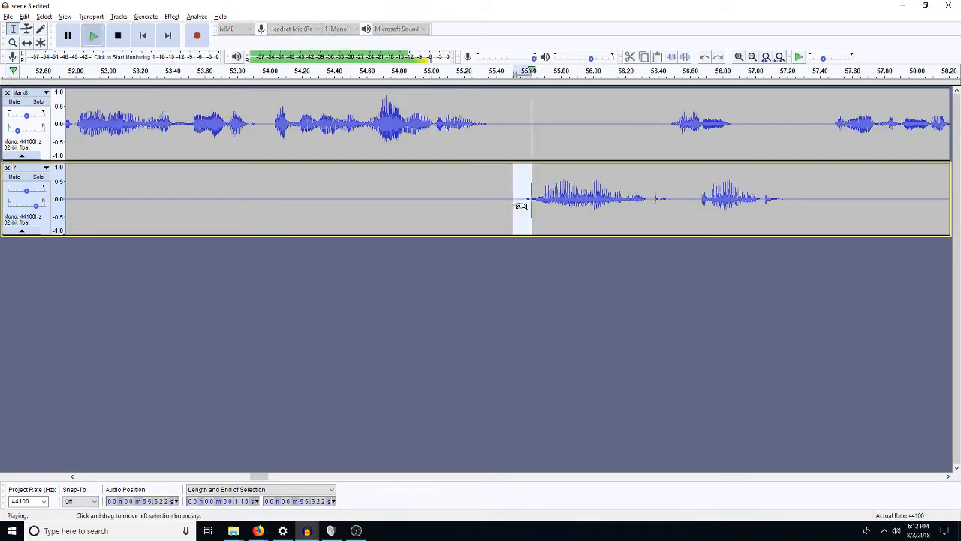
{"action": "key", "text": "Delete"}
{"action": "left_click", "coordinate": [433, 186]}
{"action": "key", "text": "space"}
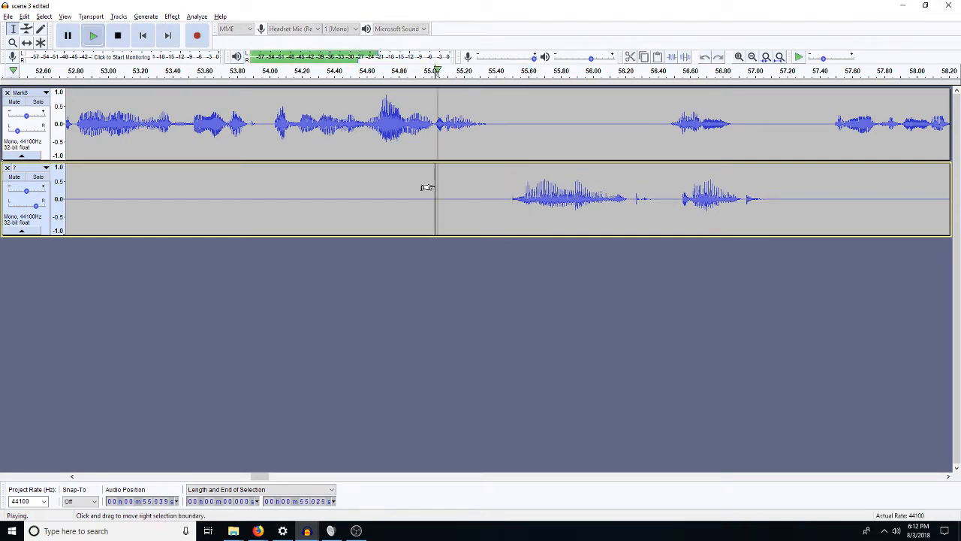
{"action": "key", "text": "space"}
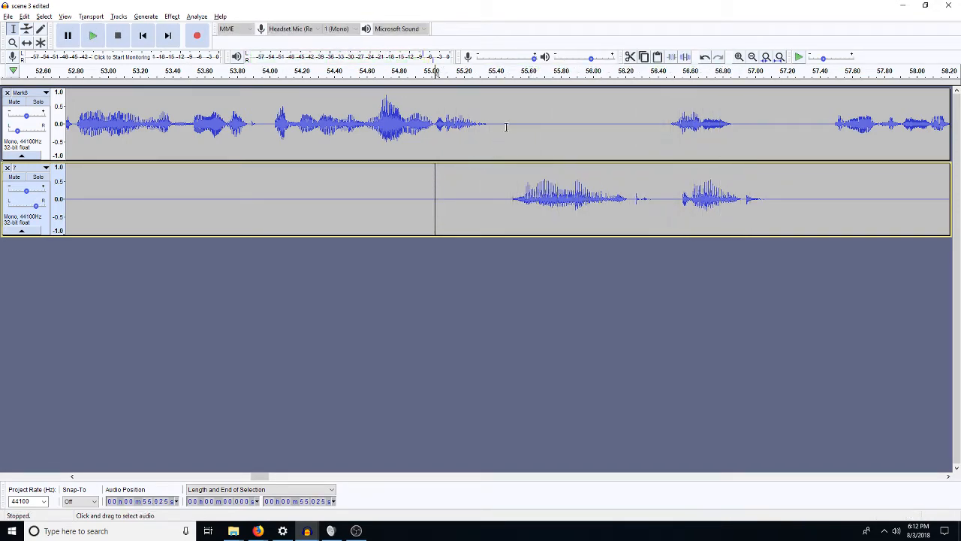
Paste the copied silence into the first voice track at about 0:56.3 and delete the excess from about 0:57.1 to 1:00.3
{"action": "left_click", "coordinate": [642, 141]}
{"action": "key", "text": "ctrl+v"}
{"action": "left_click", "coordinate": [752, 59]}
{"action": "left_click", "coordinate": [753, 58]}
{"action": "left_click_drag", "start_coordinate": [702, 126], "coordinate": [575, 142]}
{"action": "key", "text": "Delete"}
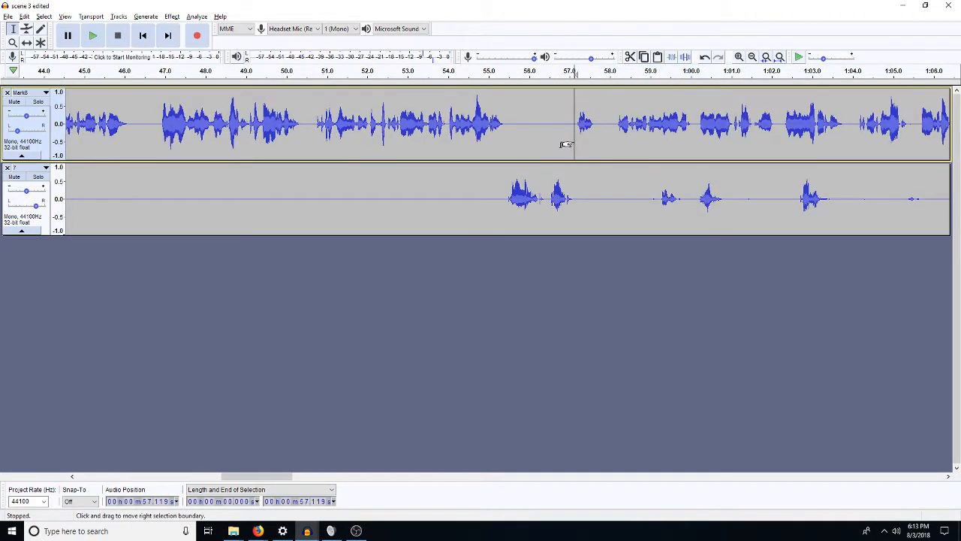
Paste the copied silence into the first voice track at about 0:57.8 and delete track 7's pause from about 0:57.7 to 0:59.2
{"action": "left_click", "coordinate": [602, 133]}
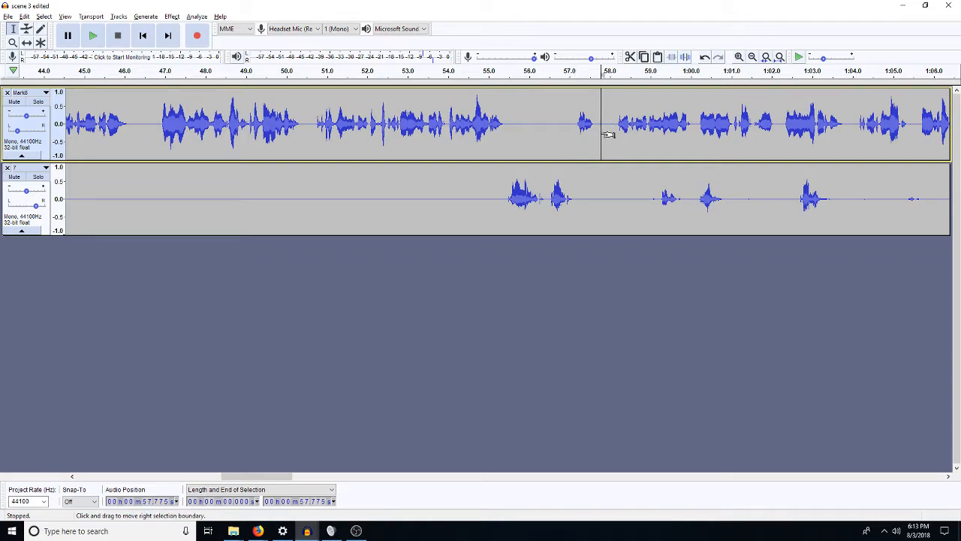
{"action": "key", "text": "ctrl+v"}
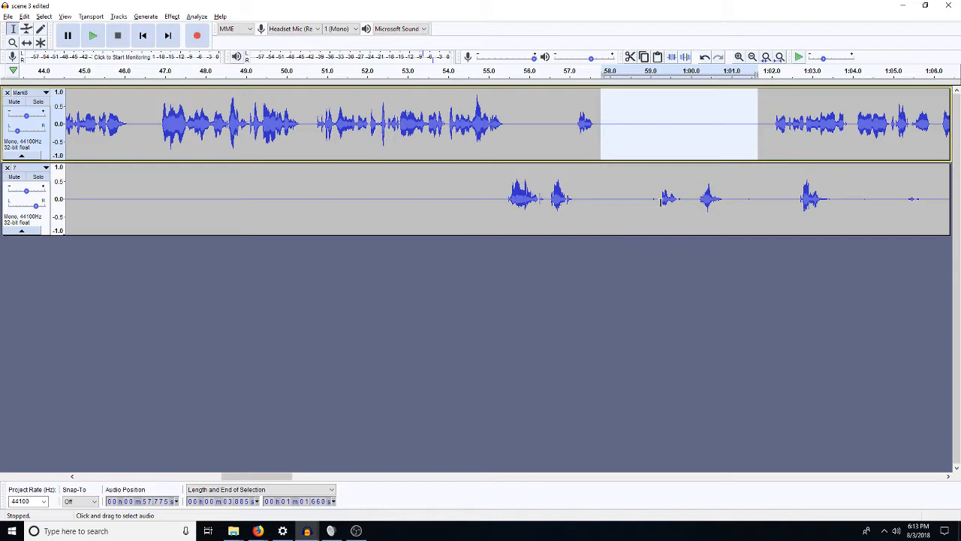
{"action": "left_click_drag", "start_coordinate": [658, 200], "coordinate": [596, 204]}
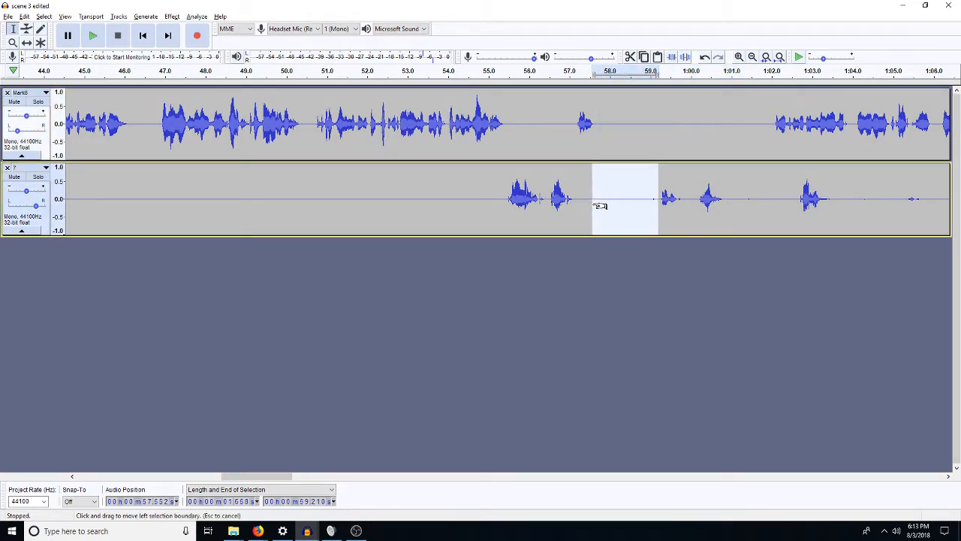
{"action": "key", "text": "Delete"}
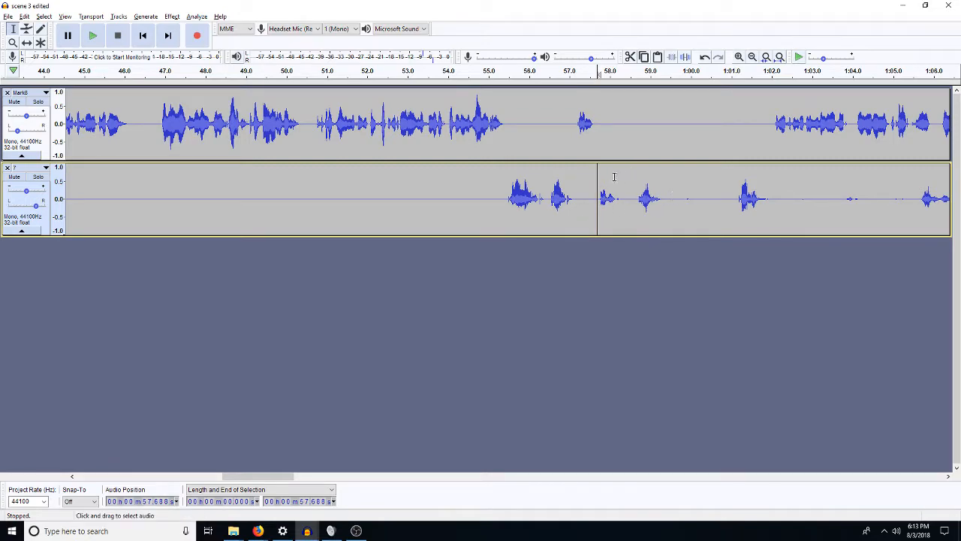
Replace track 7's audio from about 0:59.4 to 1:01.1 with the copied silence and delete the first voice track's pause from about 0:59.2 to 1:01.9
{"action": "key", "text": "space"}
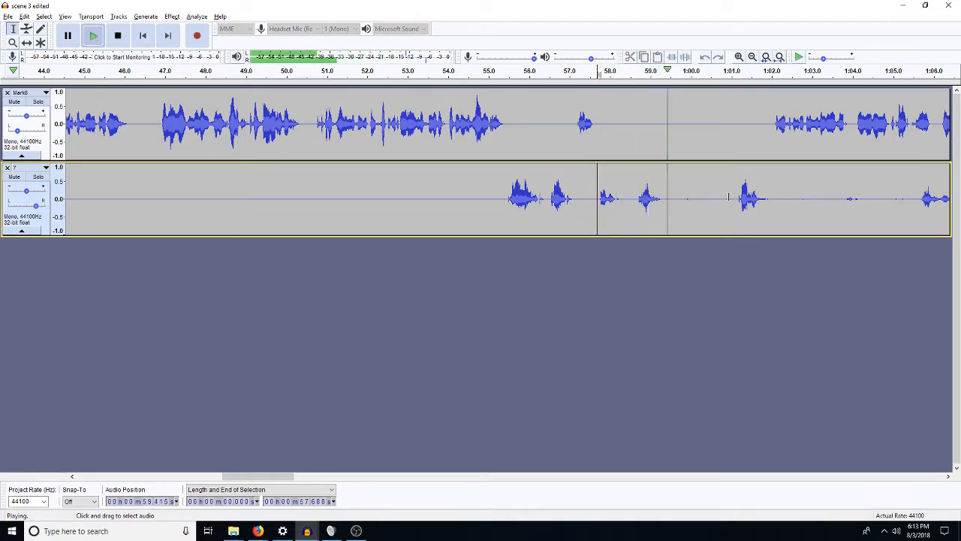
{"action": "key", "text": "space"}
{"action": "left_click_drag", "start_coordinate": [735, 199], "coordinate": [666, 220]}
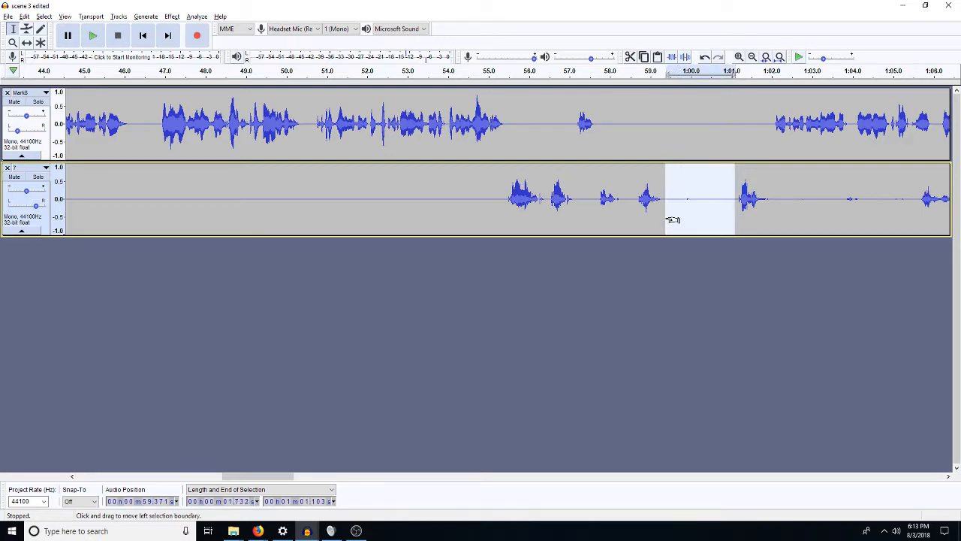
{"action": "key", "text": "ctrl+v"}
{"action": "left_click_drag", "start_coordinate": [769, 125], "coordinate": [659, 135]}
{"action": "key", "text": "Delete"}
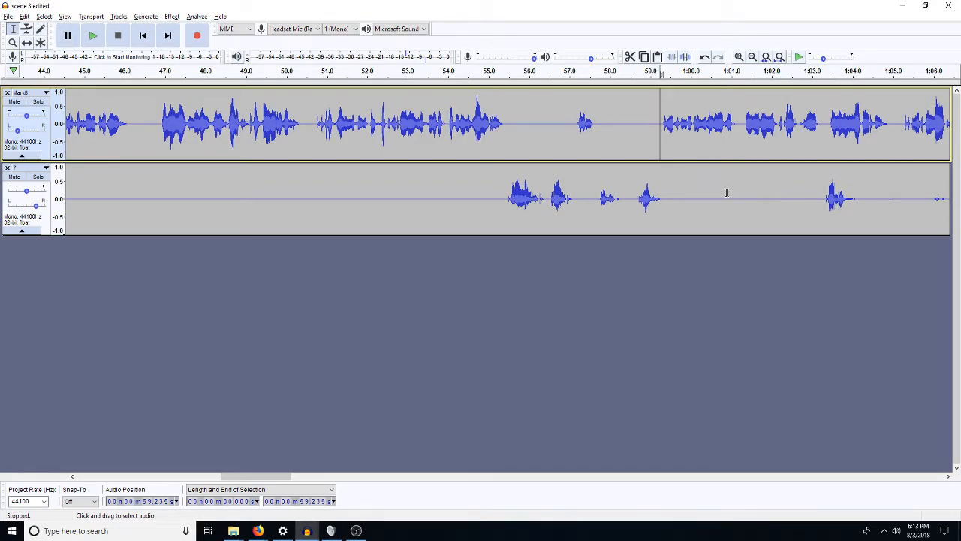
Paste the copied silence into track 7 at about 1:01.9 and listen to the dialogue from about 0:59.2
{"action": "left_click", "coordinate": [765, 196]}
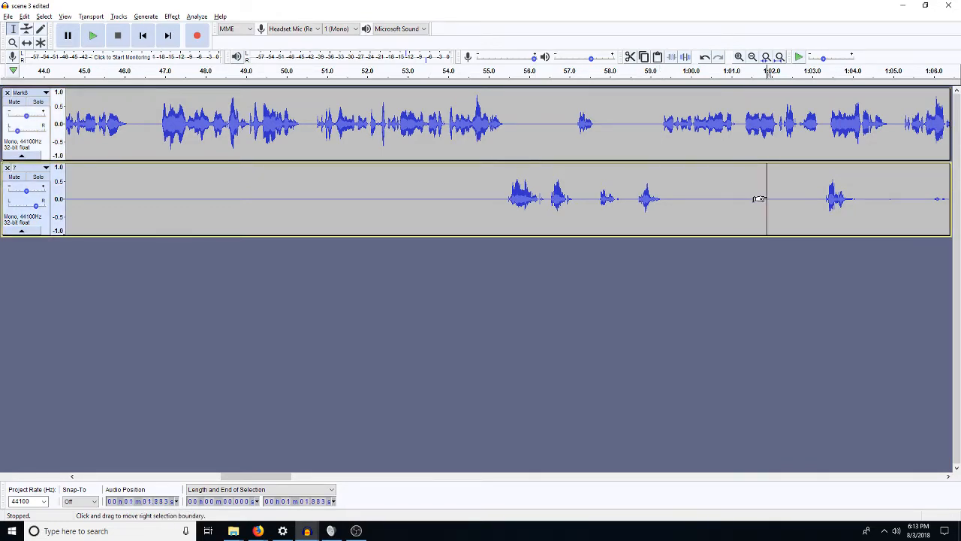
{"action": "key", "text": "ctrl+v"}
{"action": "left_click", "coordinate": [658, 121]}
{"action": "key", "text": "space"}
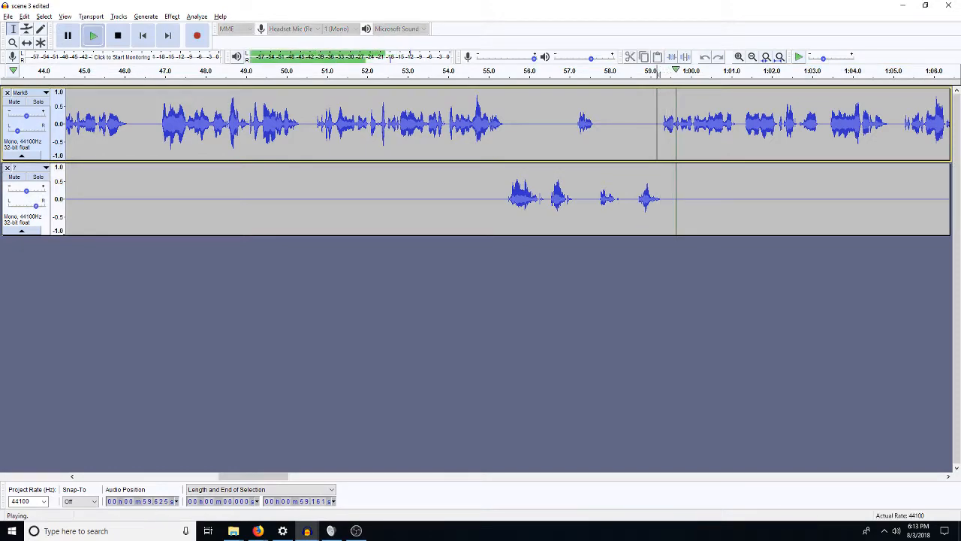
{"action": "left_click", "coordinate": [809, 476]}
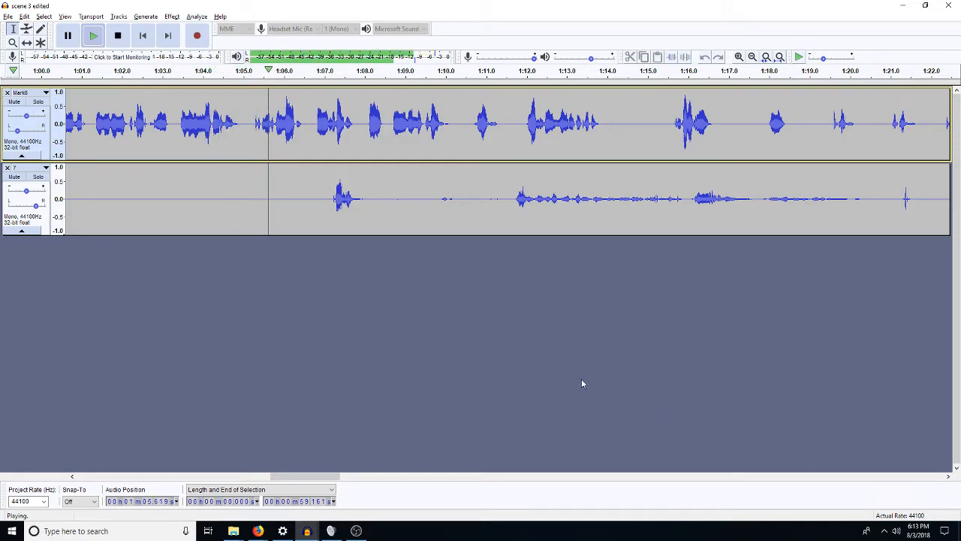
{"action": "key", "text": "space"}
Paste the copied silence into track 7 at about 1:06.5, trimmed before its next line, and silence about 1:11.0 to 1:14.5
{"action": "left_click", "coordinate": [303, 193]}
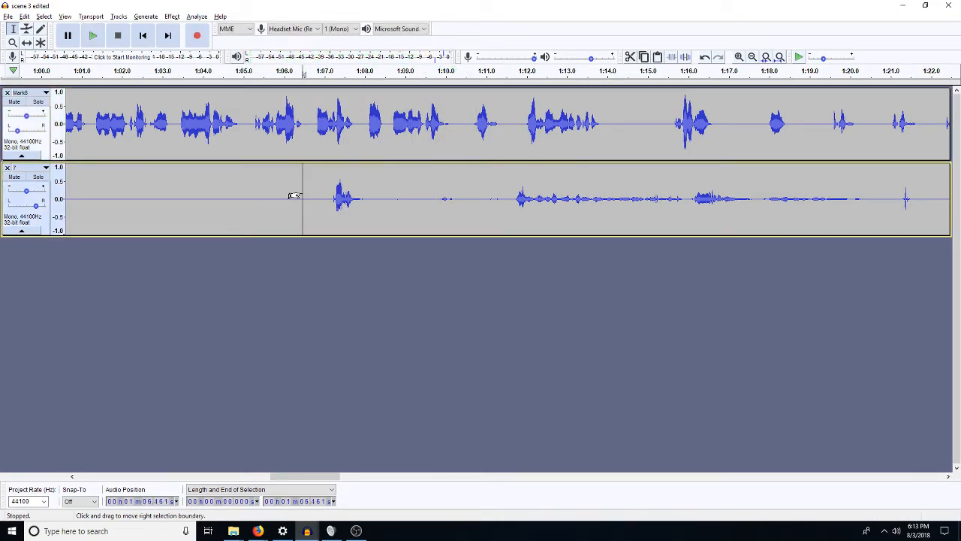
{"action": "key", "text": "ctrl+v"}
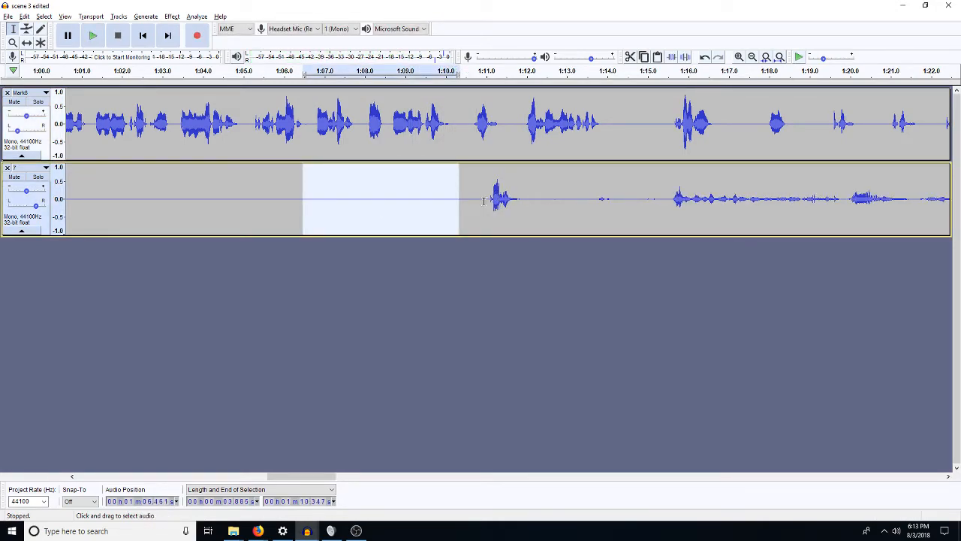
{"action": "left_click_drag", "start_coordinate": [488, 201], "coordinate": [627, 214]}
{"action": "key", "text": "Delete"}
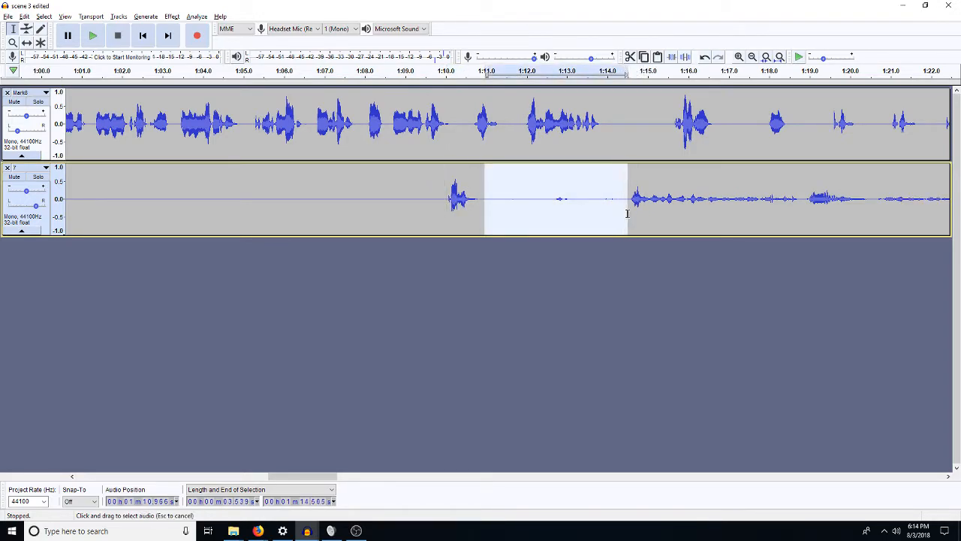
{"action": "key", "text": "ctrl+l"}
Listen from about 1:10.7 and silence track 7 from about 1:13.9 to 1:26.4
{"action": "left_click", "coordinate": [473, 124]}
{"action": "key", "text": "space"}
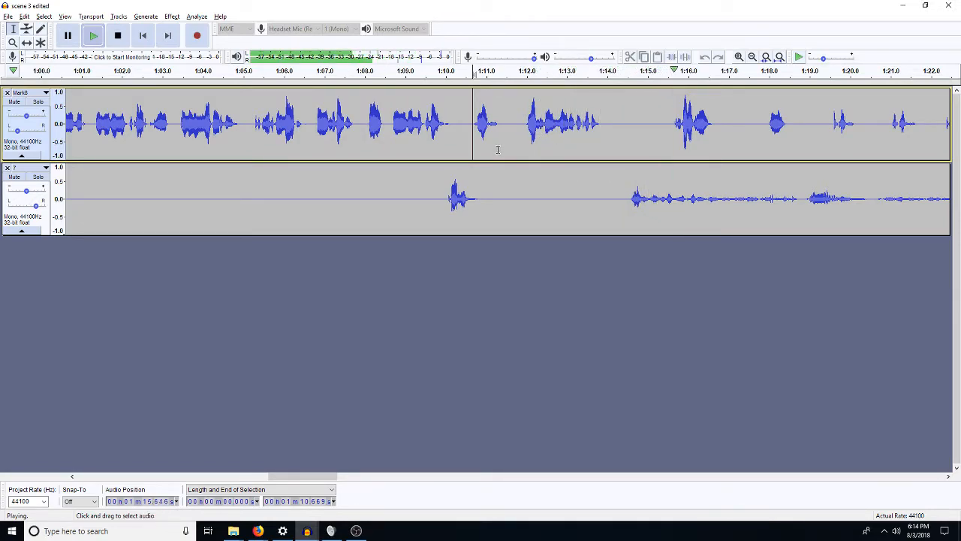
{"action": "key", "text": "space"}
{"action": "left_click_drag", "start_coordinate": [605, 196], "coordinate": [785, 190]}
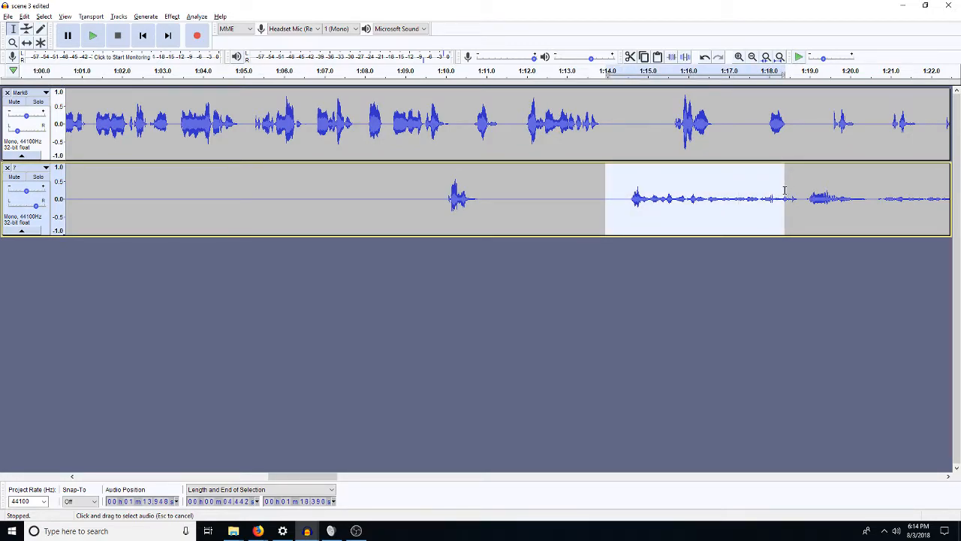
{"action": "left_click_drag", "start_coordinate": [785, 190], "coordinate": [883, 189]}
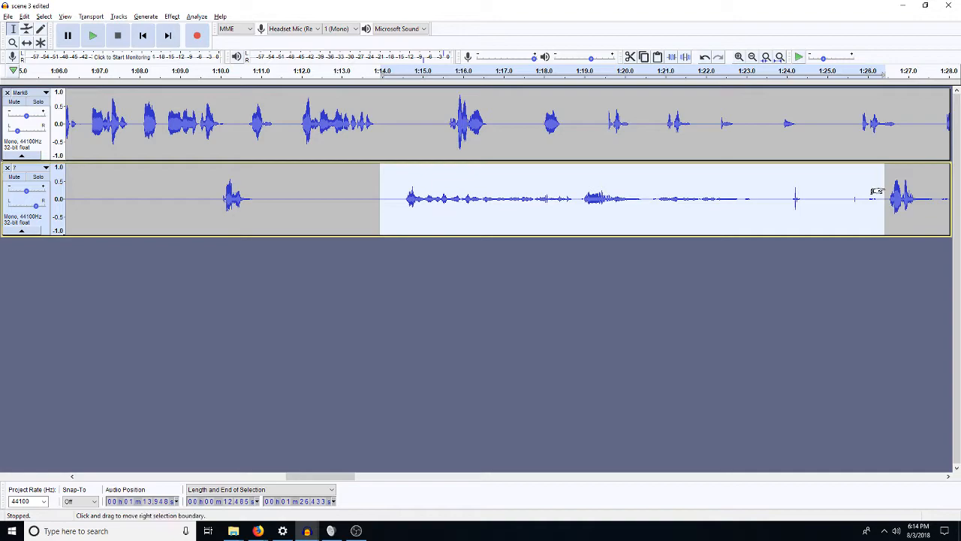
{"action": "key", "text": "ctrl+l"}
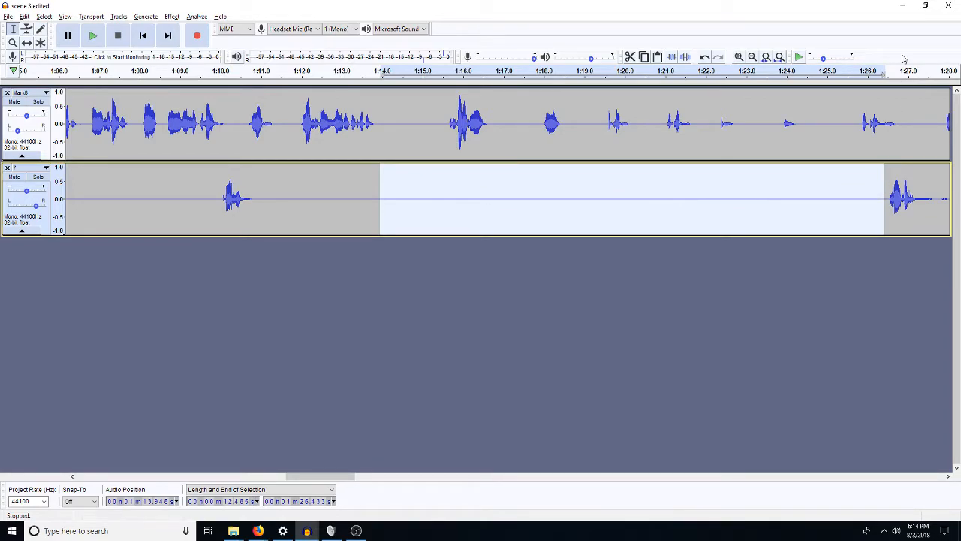
Cut track 7's audio from about 1:24.3 to its end and paste it into a new project
{"action": "left_click", "coordinate": [779, 58]}
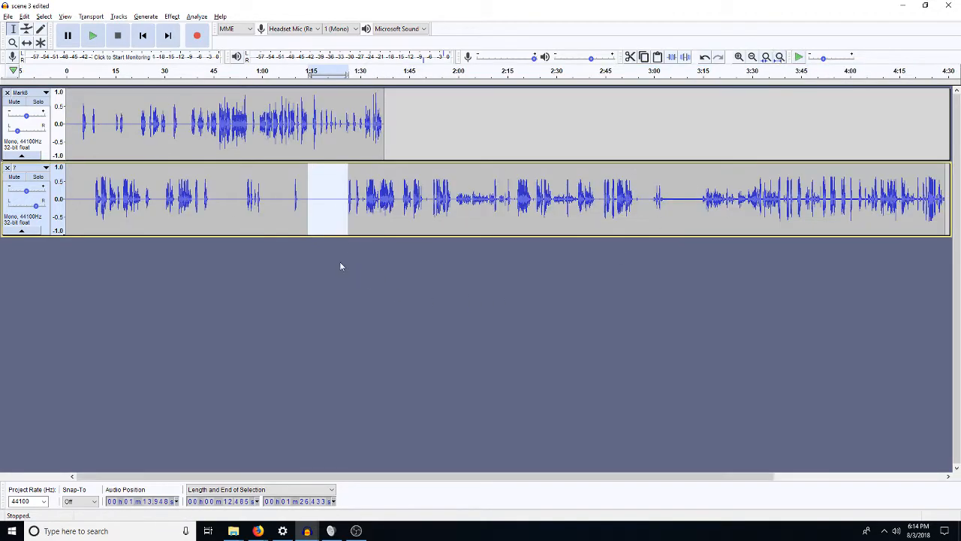
{"action": "left_click_drag", "start_coordinate": [342, 204], "coordinate": [938, 211]}
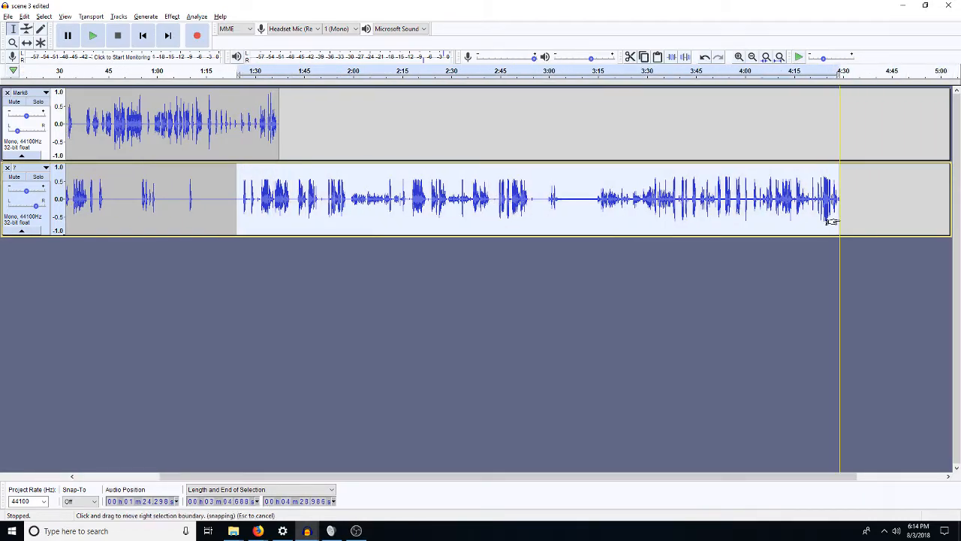
{"action": "key", "text": "Delete"}
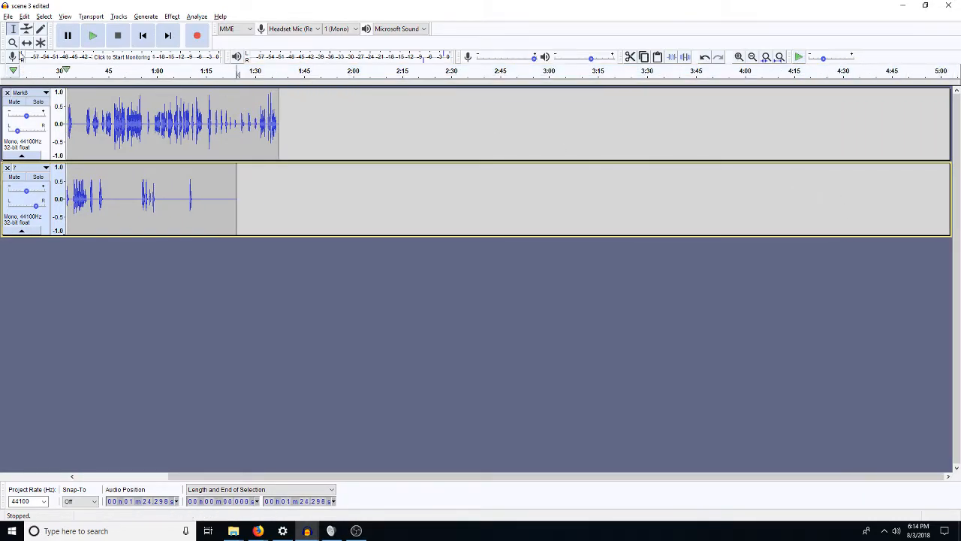
{"action": "left_click", "coordinate": [7, 16]}
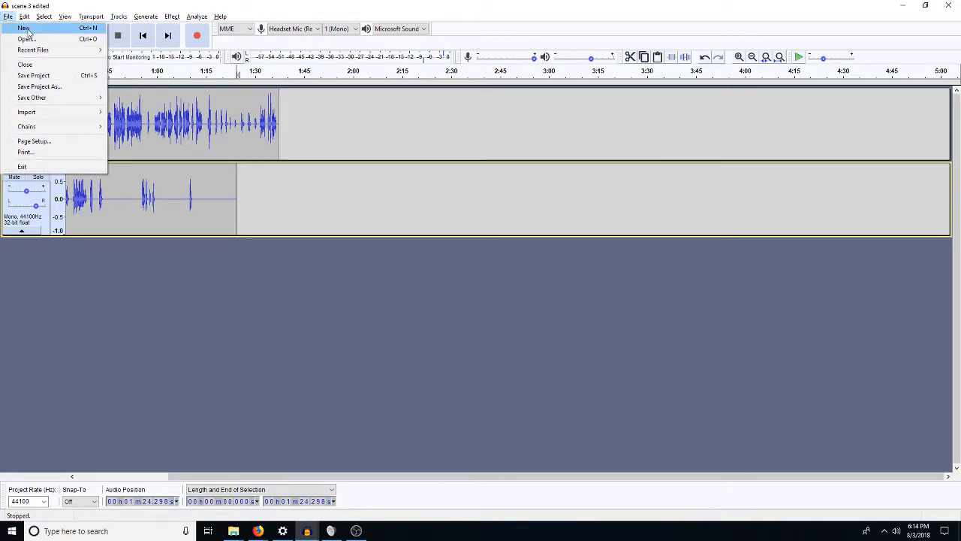
{"action": "left_click", "coordinate": [22, 25]}
{"action": "key", "text": "ctrl+v"}
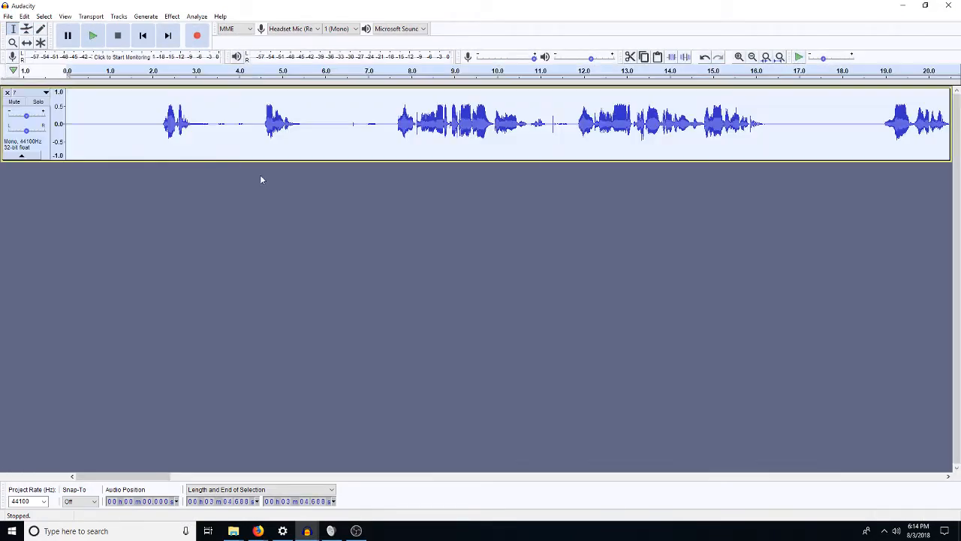
{"action": "left_click", "coordinate": [194, 256]}
Save the new project as scene 4 in a new scene 4 folder inside the Episode8 folder
{"action": "left_click", "coordinate": [8, 17]}
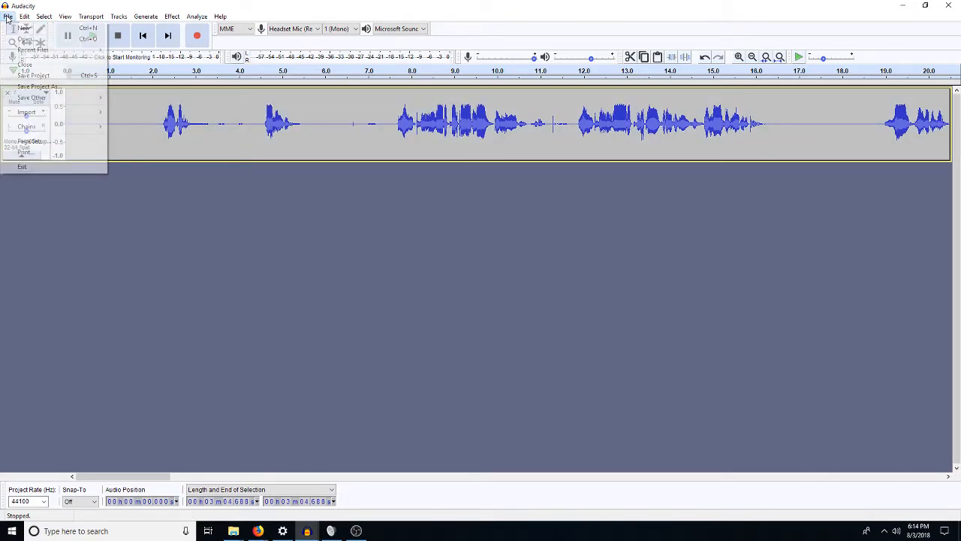
{"action": "left_click", "coordinate": [57, 87]}
{"action": "type", "text": "sce"}
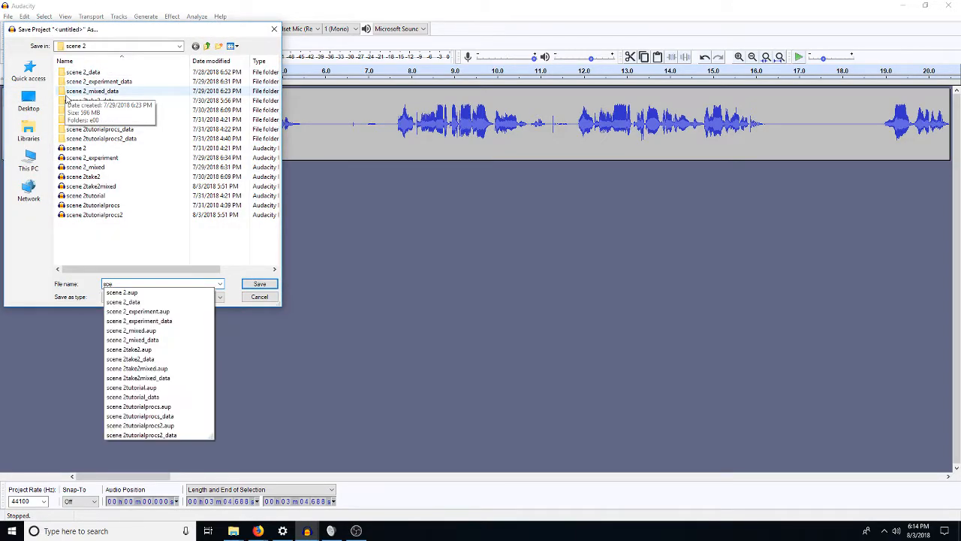
{"action": "type", "text": "ne 4"}
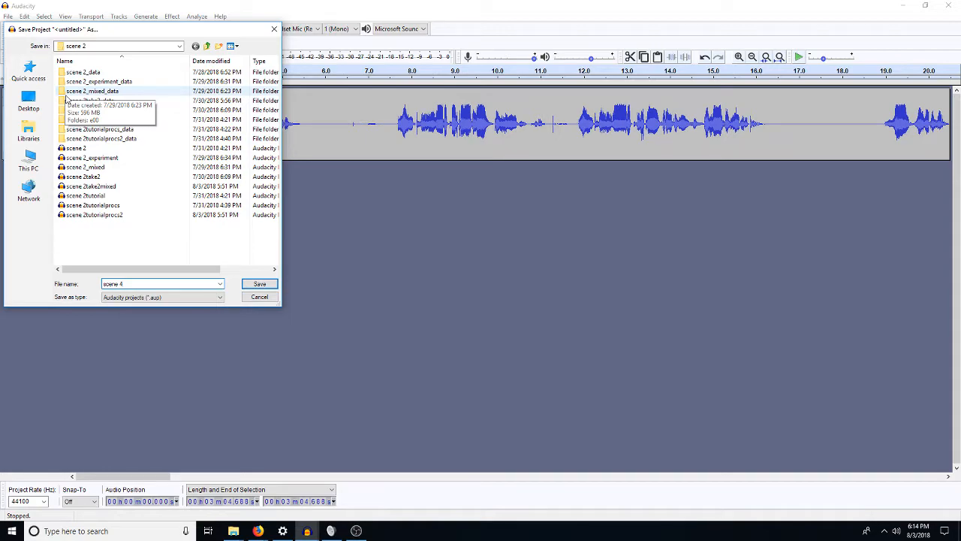
{"action": "left_click", "coordinate": [219, 46]}
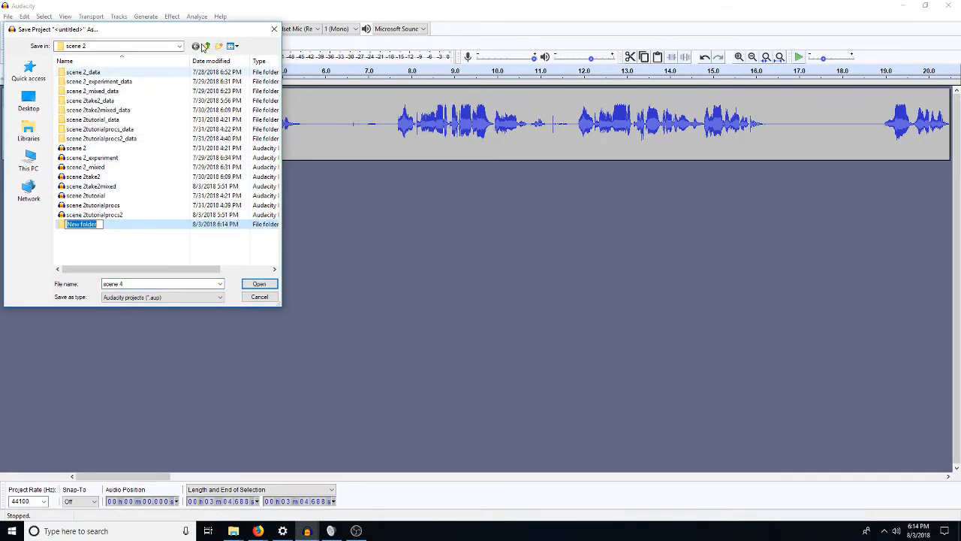
{"action": "left_click", "coordinate": [208, 47]}
{"action": "left_click", "coordinate": [220, 45]}
{"action": "type", "text": "scene 4"}
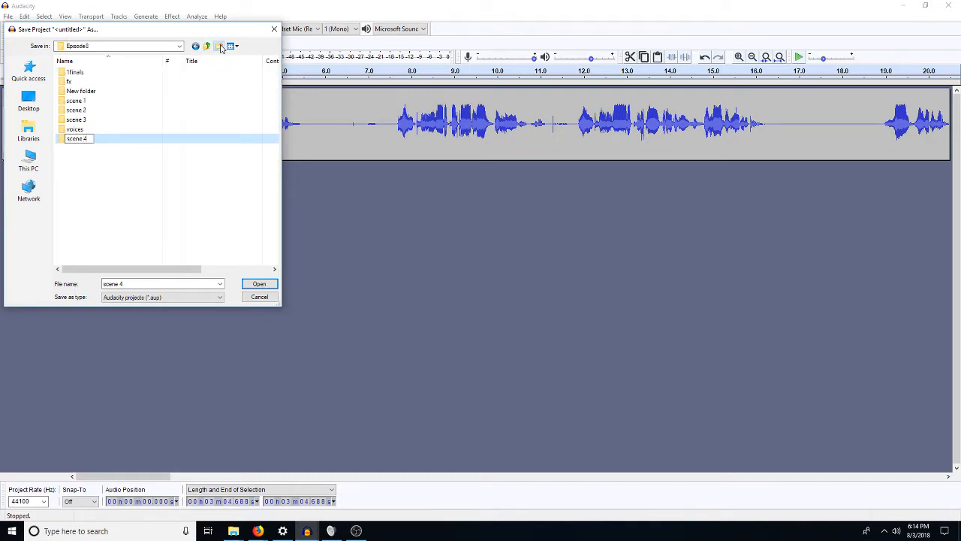
{"action": "key", "text": "Return"}
{"action": "key", "text": "Return"}
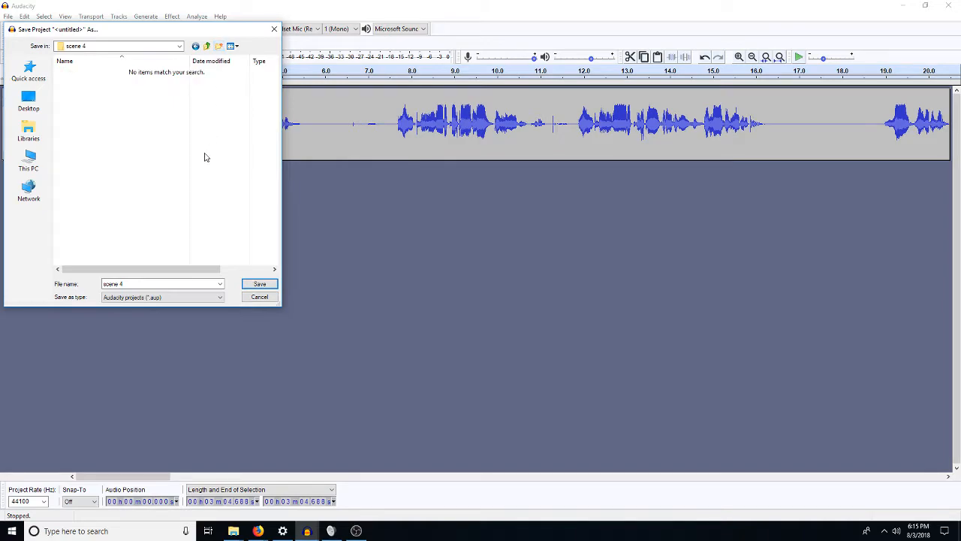
{"action": "left_click", "coordinate": [267, 284]}
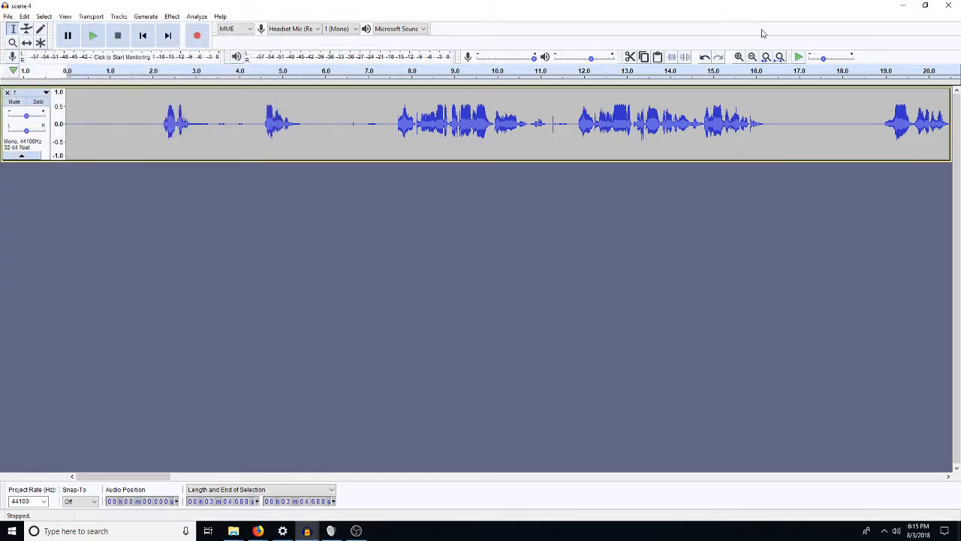
Return to the scene 3 edited project and listen to the dialogue from about 1:10.7
{"action": "left_click", "coordinate": [306, 532]}
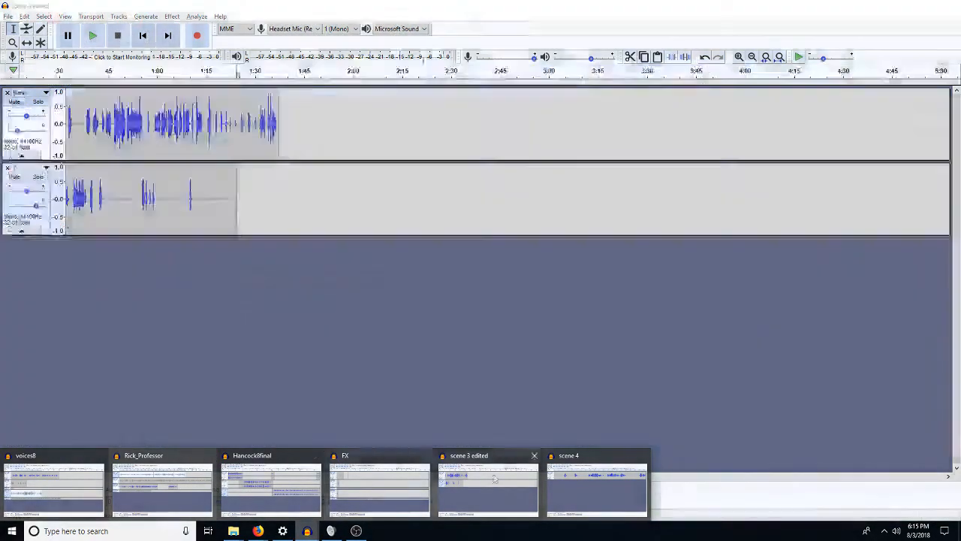
{"action": "left_click", "coordinate": [508, 496]}
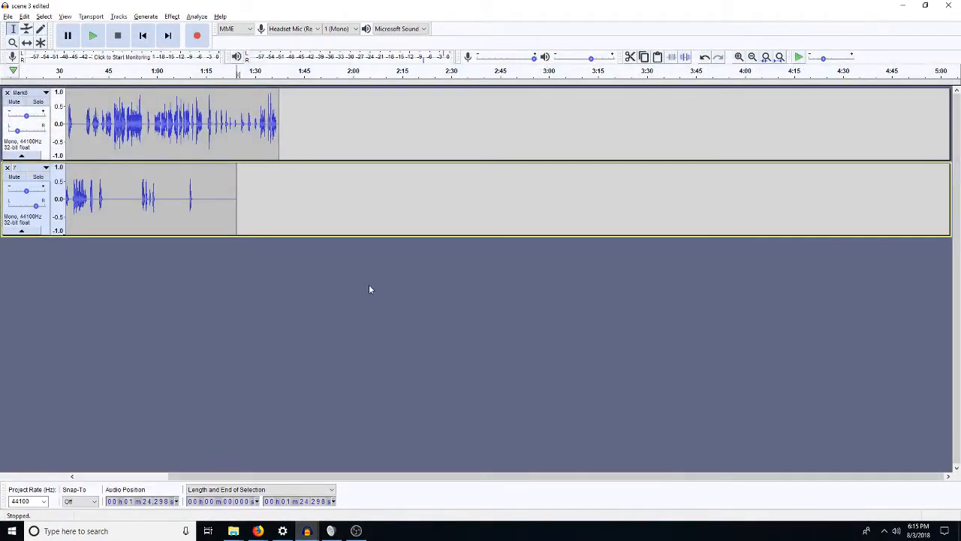
{"action": "left_click", "coordinate": [206, 132]}
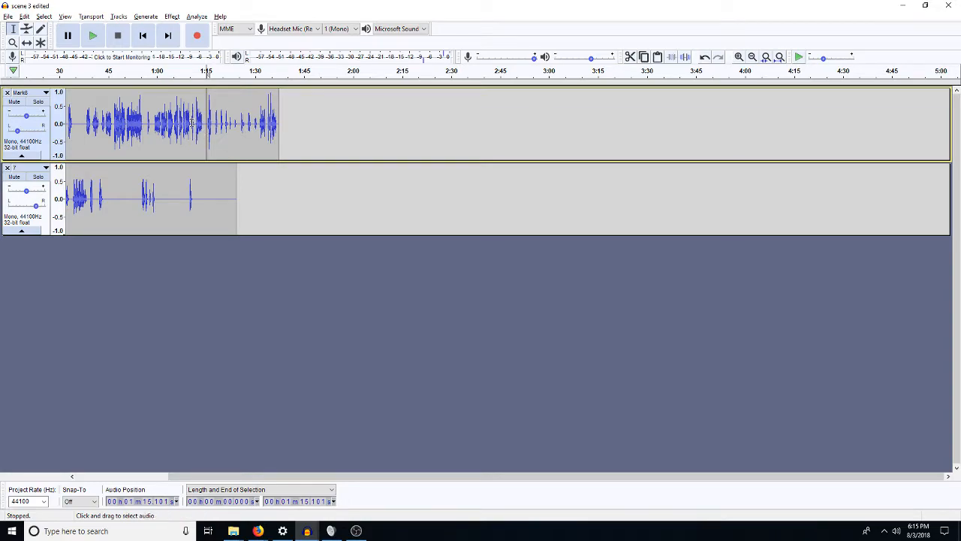
{"action": "left_click", "coordinate": [192, 122]}
{"action": "key", "text": "space"}
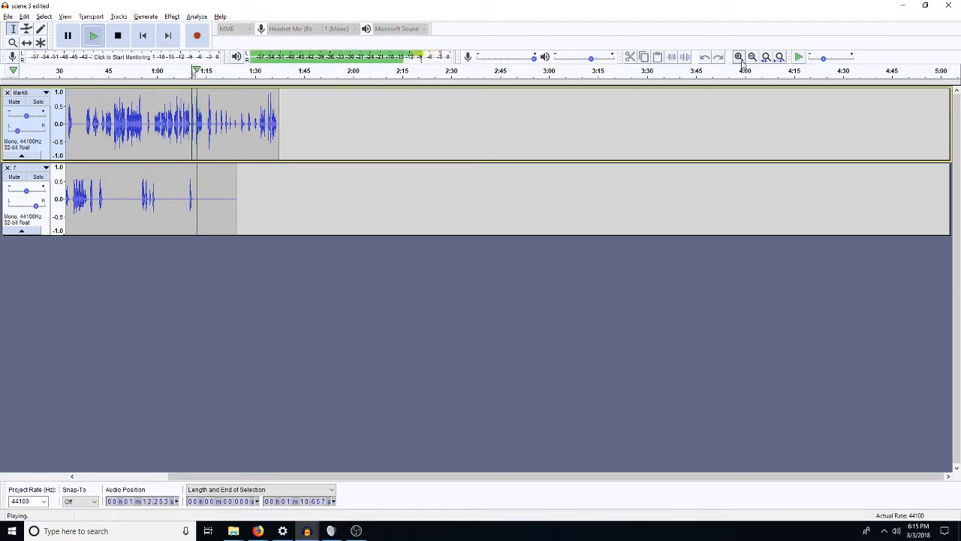
{"action": "left_click", "coordinate": [738, 57]}
{"action": "left_click", "coordinate": [739, 57]}
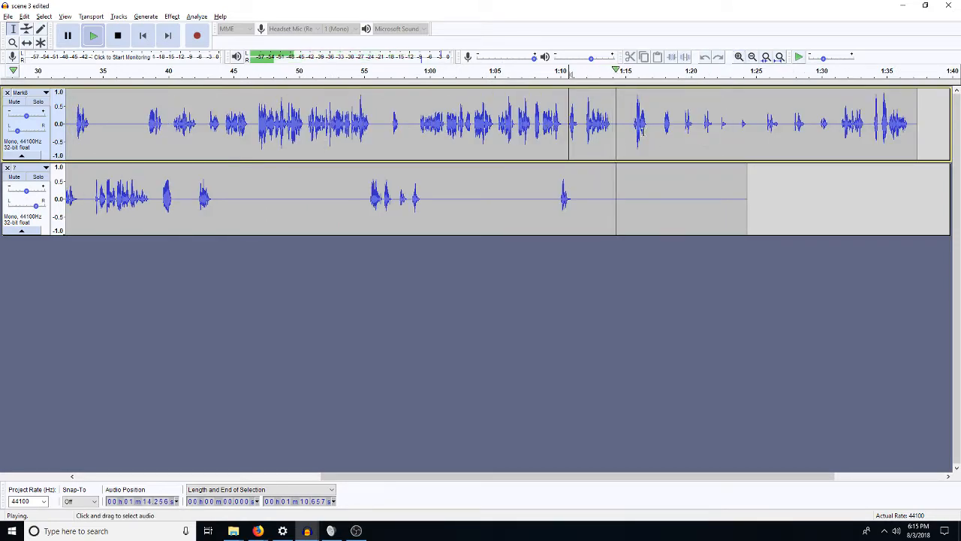
Cut the first voice track from about 1:17.7 to its end and paste it into the scene 4 project as a second track
{"action": "left_click_drag", "start_coordinate": [660, 130], "coordinate": [909, 134]}
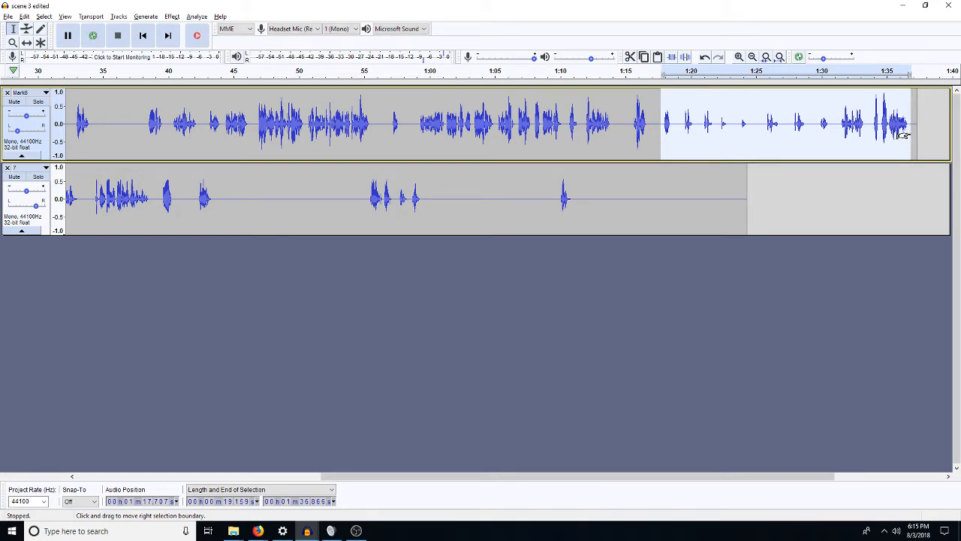
{"action": "key", "text": "Delete"}
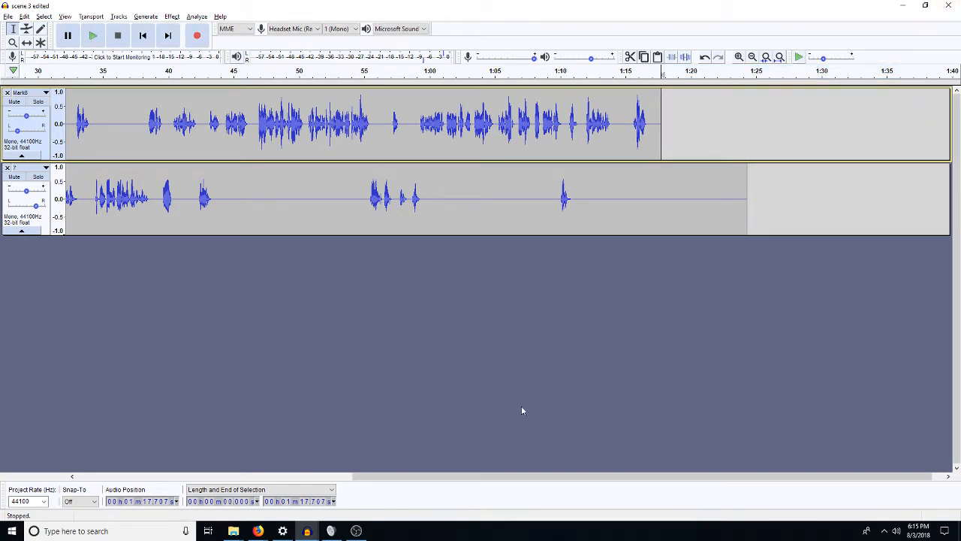
{"action": "left_click", "coordinate": [306, 531]}
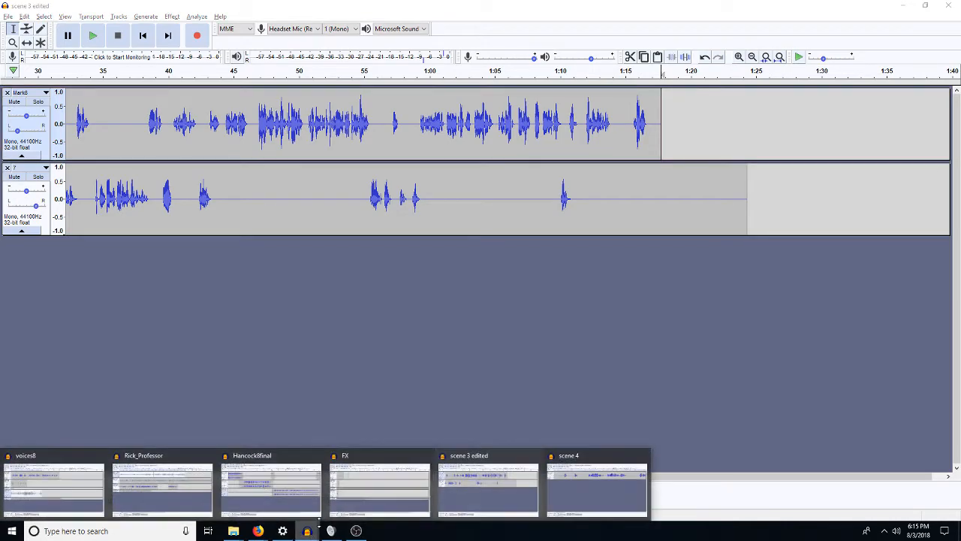
{"action": "left_click", "coordinate": [570, 495]}
{"action": "key", "text": "ctrl+v"}
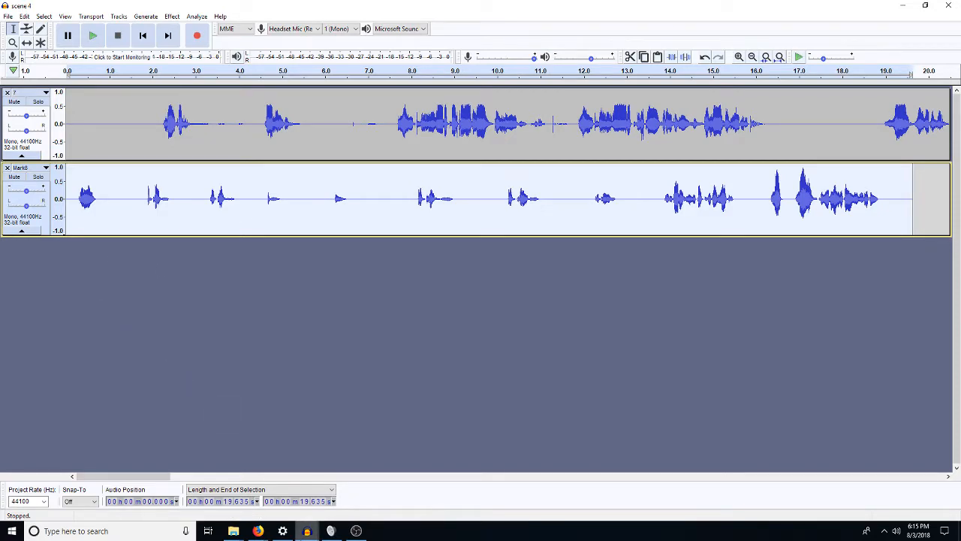
Switch to the voices8 project and listen to the cook track from about 0:04.7, 0:24.7 and 0:17.2
{"action": "mouse_move", "coordinate": [308, 533]}
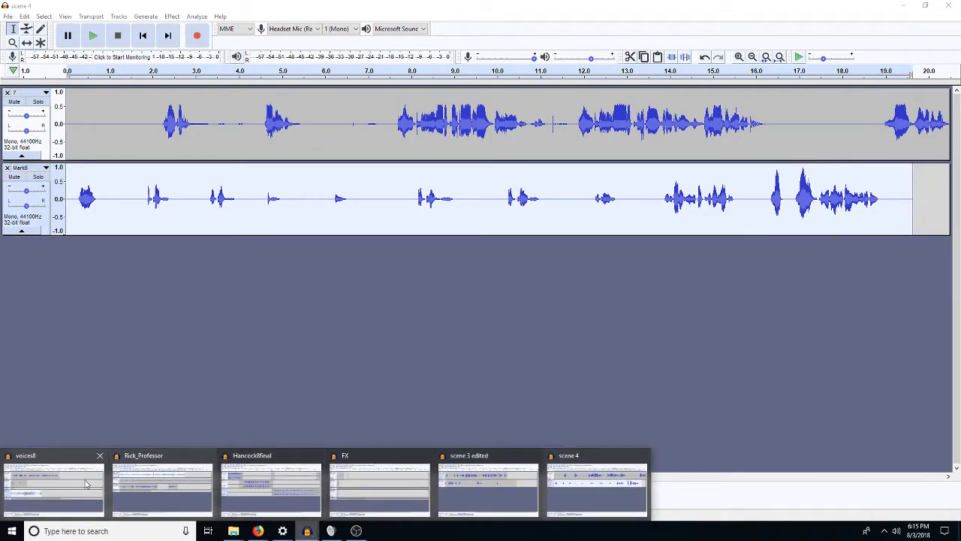
{"action": "left_click", "coordinate": [63, 490]}
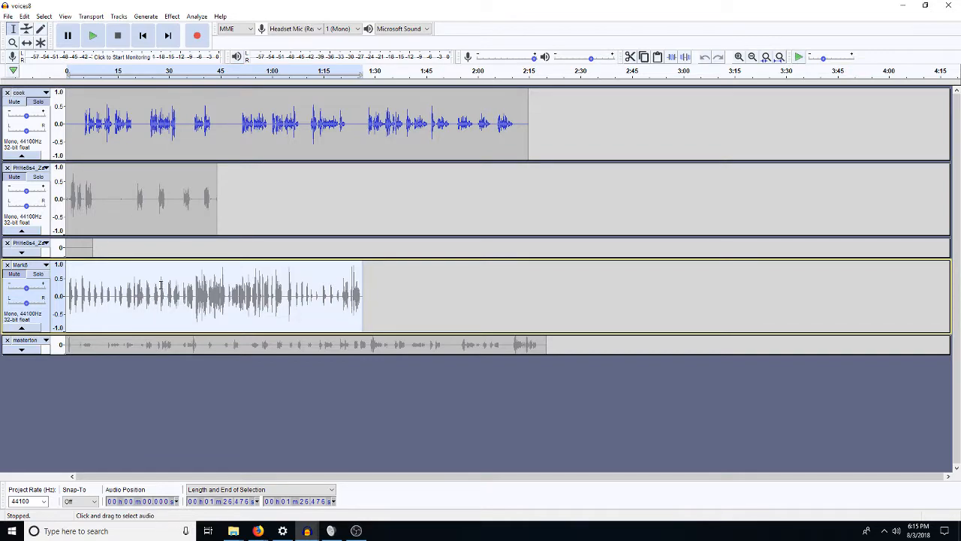
{"action": "left_click", "coordinate": [81, 124]}
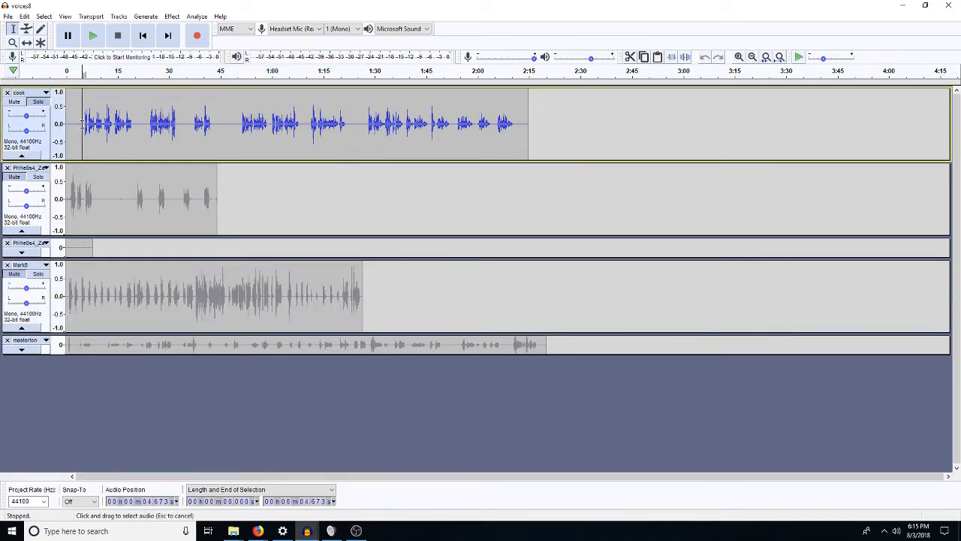
{"action": "key", "text": "space"}
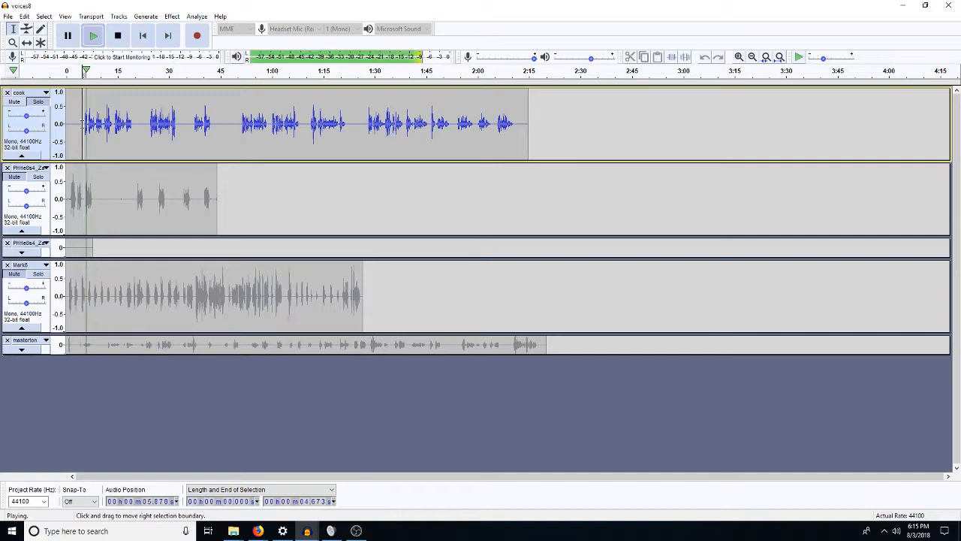
{"action": "left_click", "coordinate": [151, 123]}
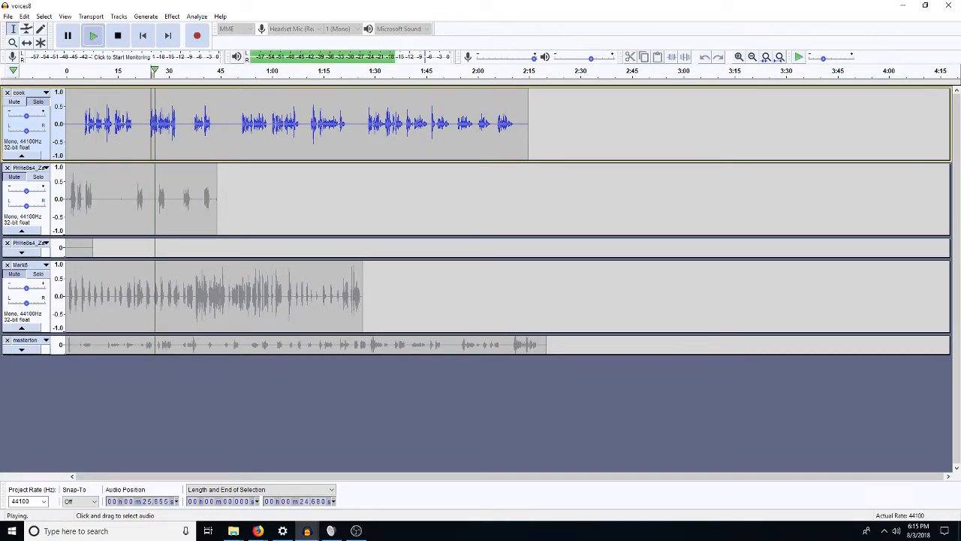
{"action": "key", "text": "space"}
{"action": "left_click_drag", "start_coordinate": [138, 121], "coordinate": [64, 109]}
{"action": "left_click", "coordinate": [36, 102]}
{"action": "left_click", "coordinate": [125, 124]}
{"action": "key", "text": "space"}
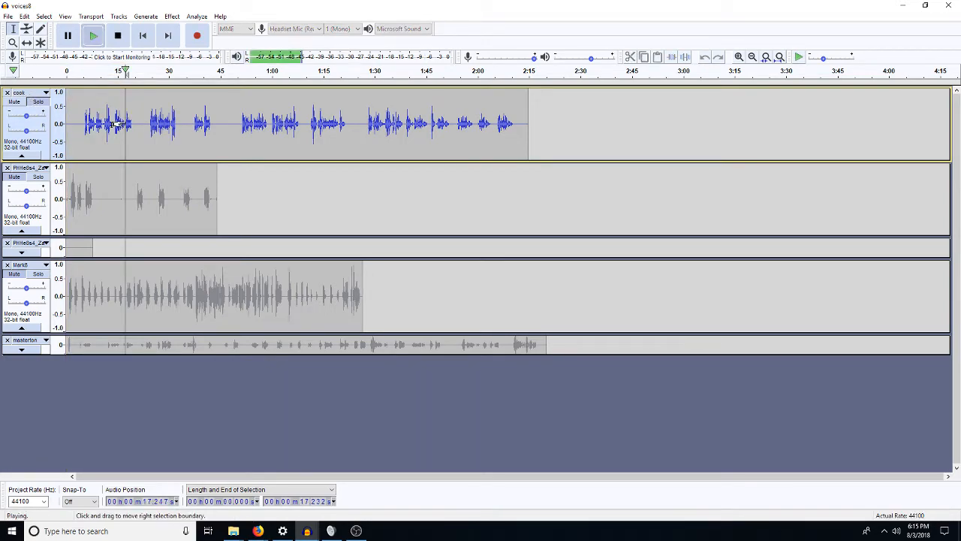
Stop playback and cut roughly the first 21 seconds of audio from the cook track
{"action": "key", "text": "space"}
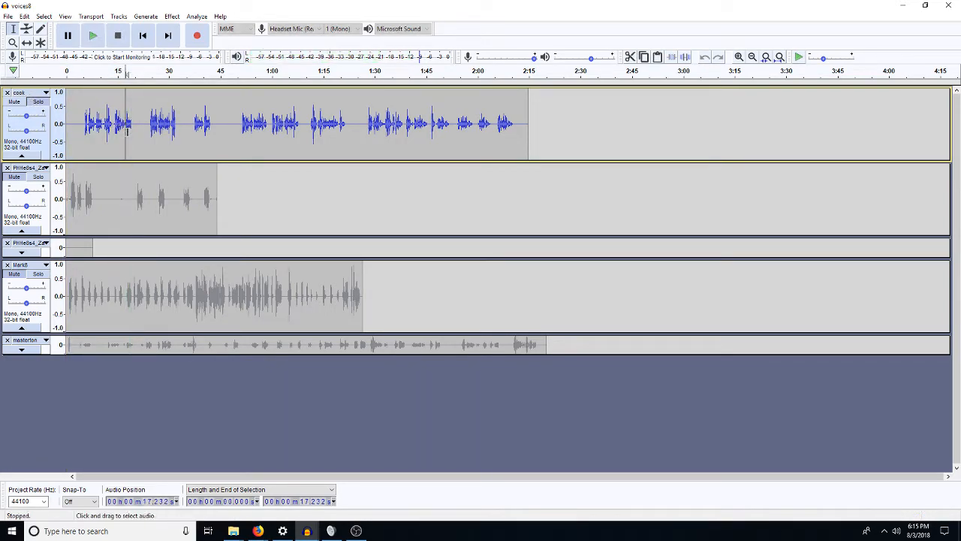
{"action": "left_click_drag", "start_coordinate": [139, 124], "coordinate": [66, 122]}
{"action": "key", "text": "Delete"}
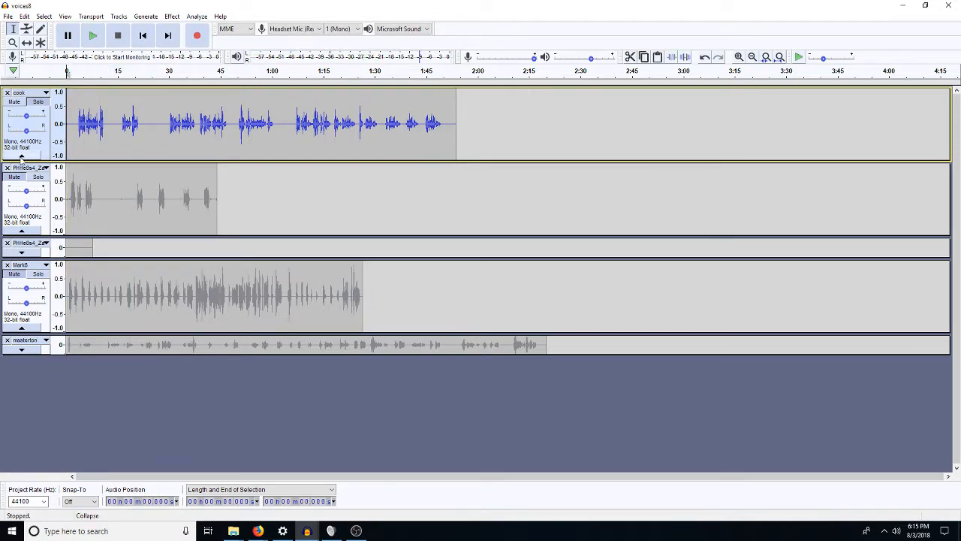
In the scene 3 edited project, paste the cut cook audio onto a new track at about 1:13 and delete the clip's leading silence
{"action": "left_click", "coordinate": [306, 531]}
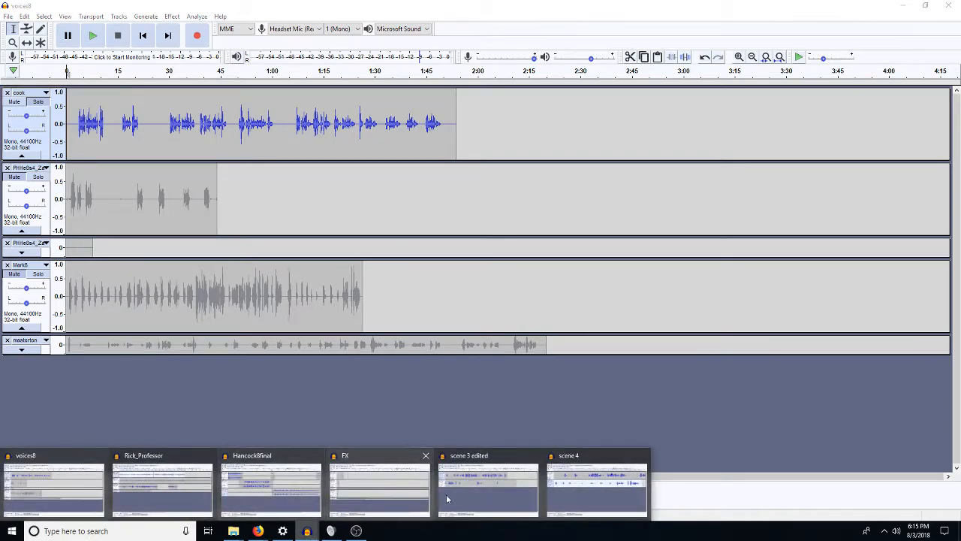
{"action": "left_click", "coordinate": [488, 492]}
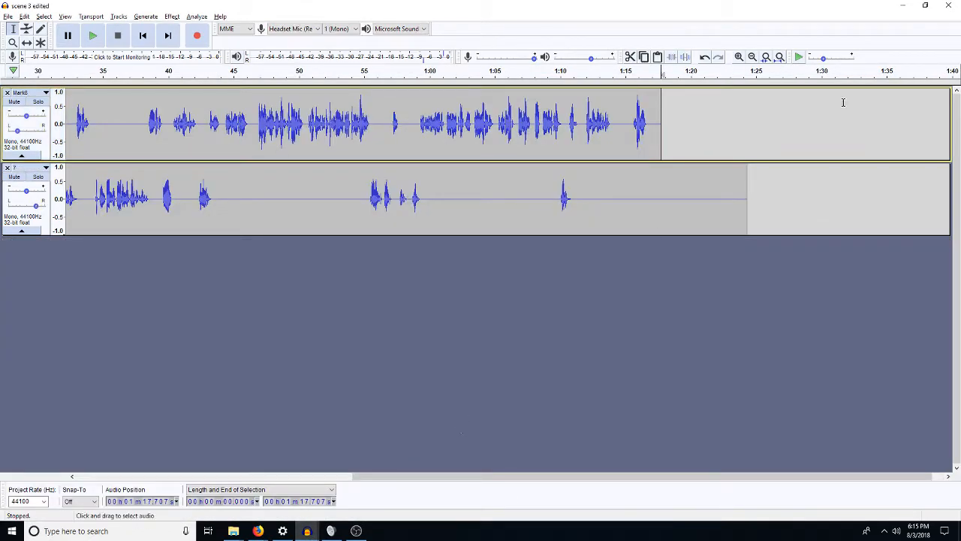
{"action": "left_click_drag", "start_coordinate": [607, 200], "coordinate": [636, 199]}
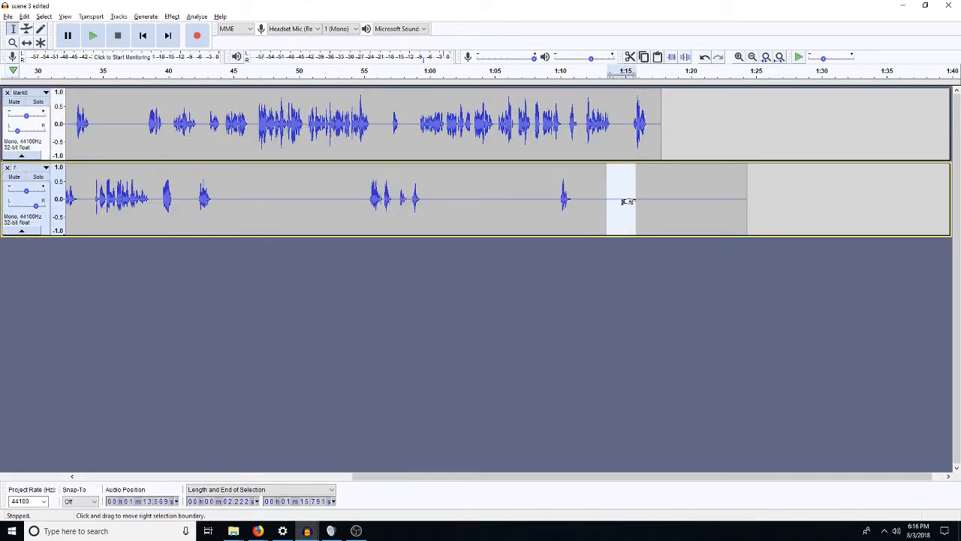
{"action": "key", "text": "ctrl+d"}
{"action": "double_click", "coordinate": [628, 259]}
{"action": "key", "text": "ctrl+v"}
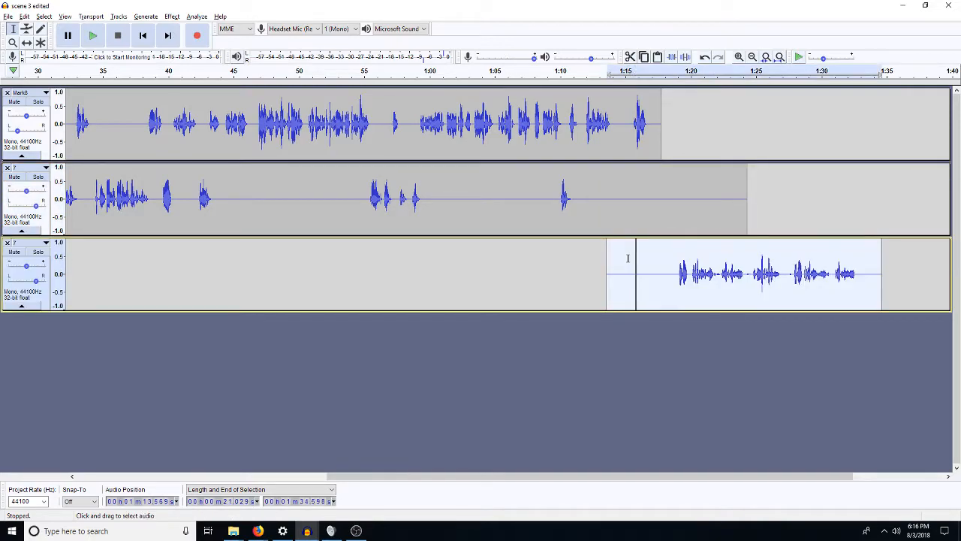
{"action": "left_click_drag", "start_coordinate": [676, 275], "coordinate": [605, 275]}
{"action": "key", "text": "Delete"}
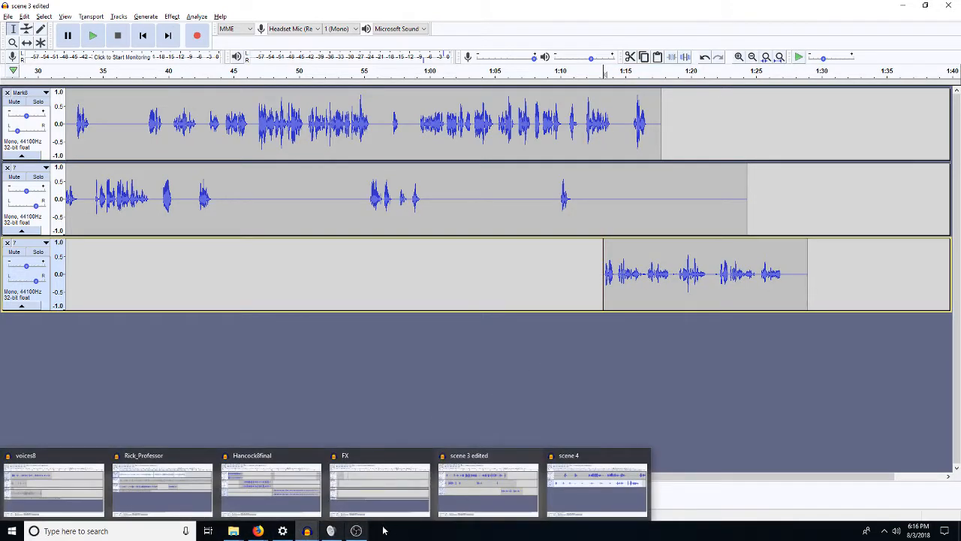
Copy the remaining cook audio and the first PHHe8s4 track from voices8 and paste them as new tracks in the scene 4 project
{"action": "mouse_move", "coordinate": [307, 531]}
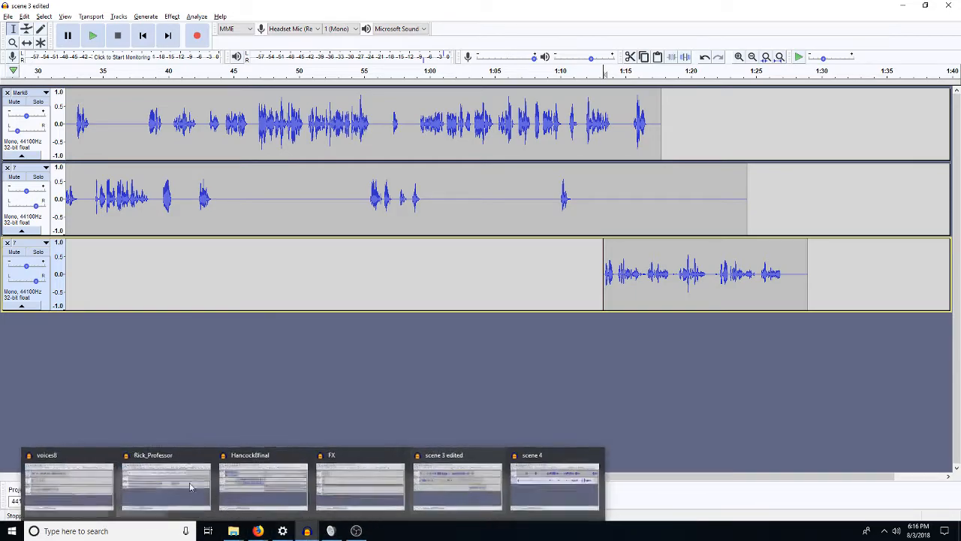
{"action": "left_click", "coordinate": [65, 483]}
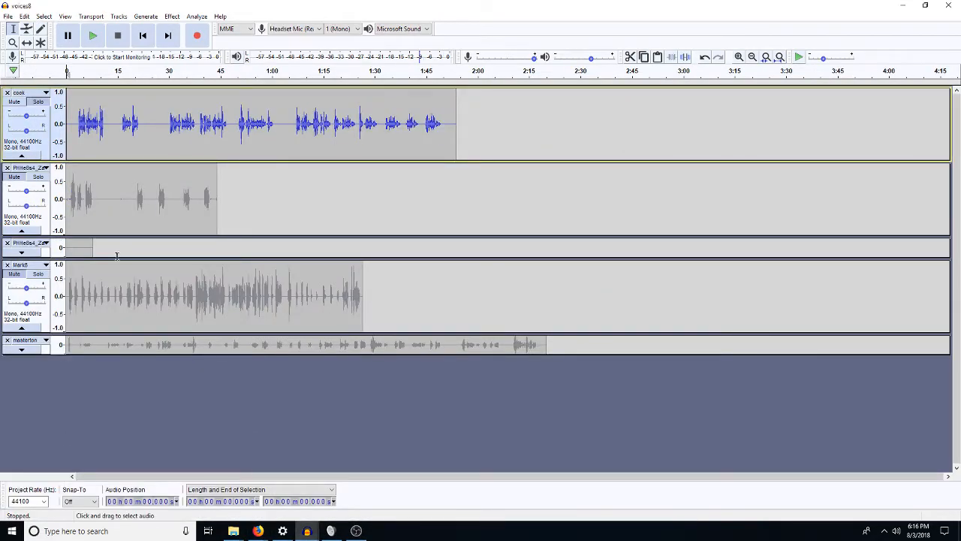
{"action": "double_click", "coordinate": [139, 118]}
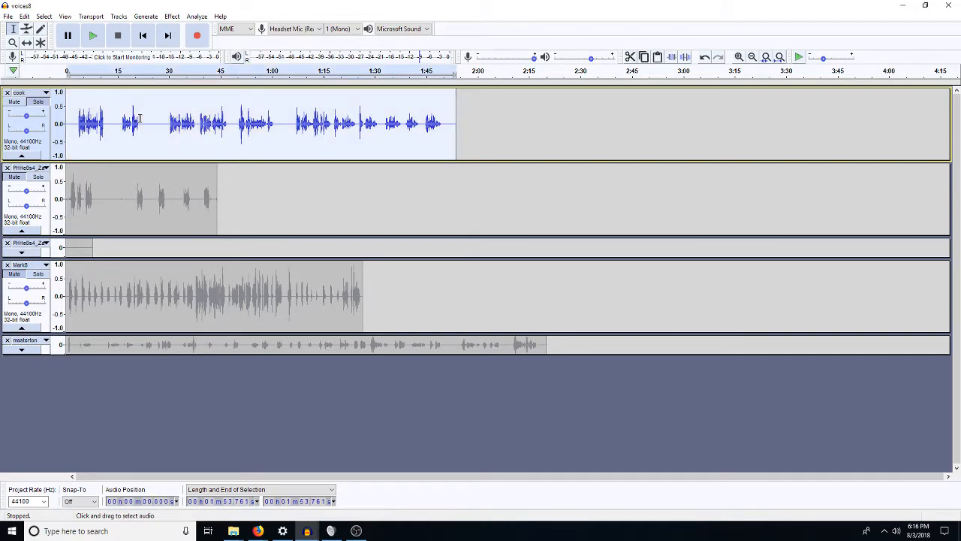
{"action": "key", "text": "shift+Down"}
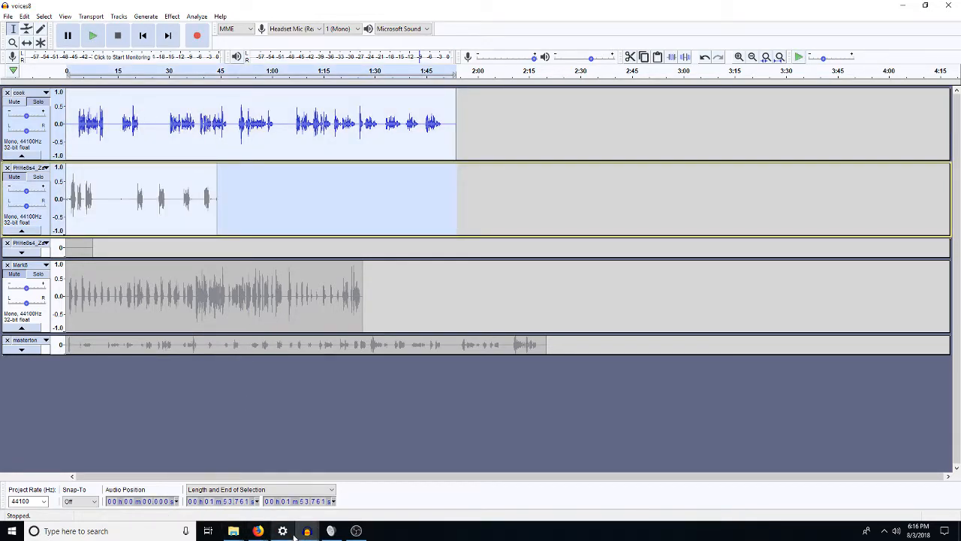
{"action": "mouse_move", "coordinate": [307, 531]}
{"action": "left_click", "coordinate": [581, 490]}
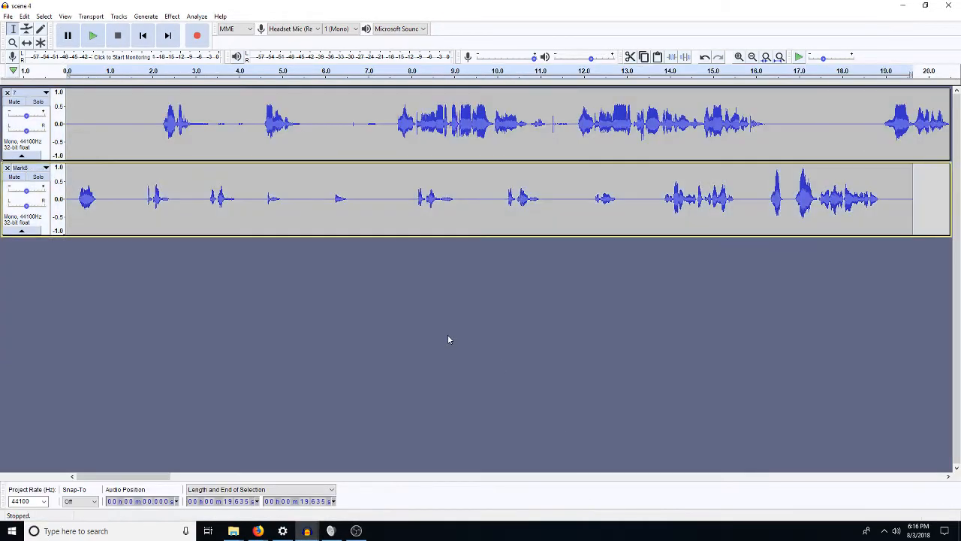
{"action": "key", "text": "ctrl+v"}
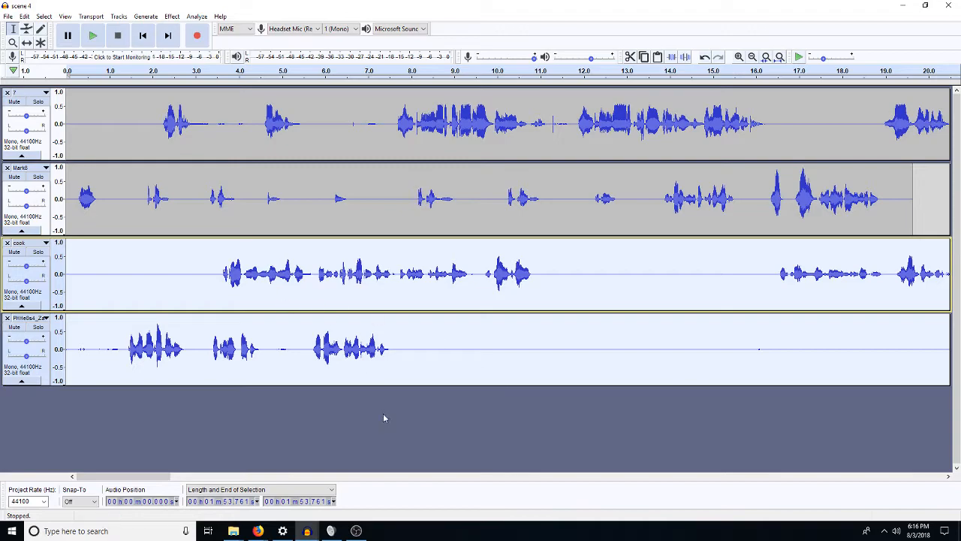
Return to scene 3 edited and pan the Mark8 track close to centre and the pasted third track far left
{"action": "mouse_move", "coordinate": [308, 530]}
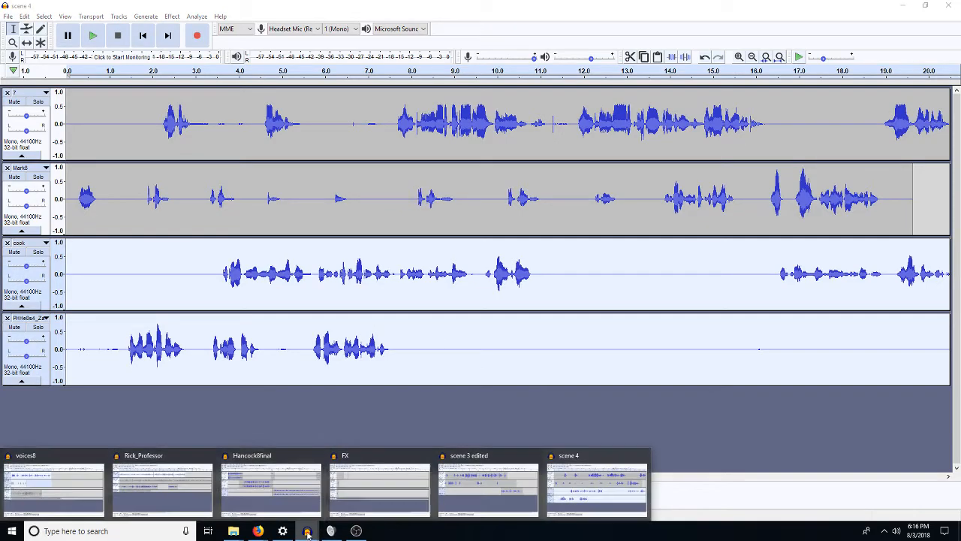
{"action": "left_click", "coordinate": [474, 515]}
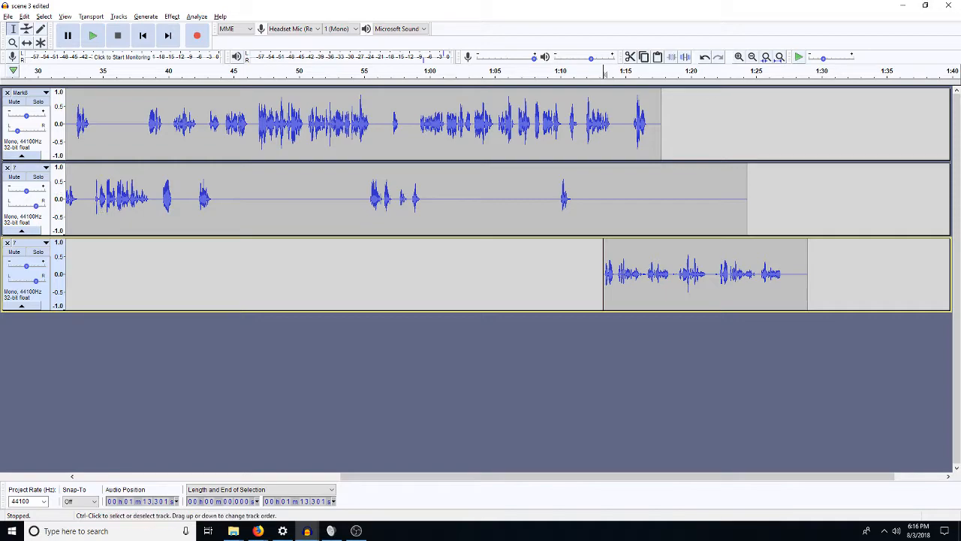
{"action": "key", "text": "alt+Tab"}
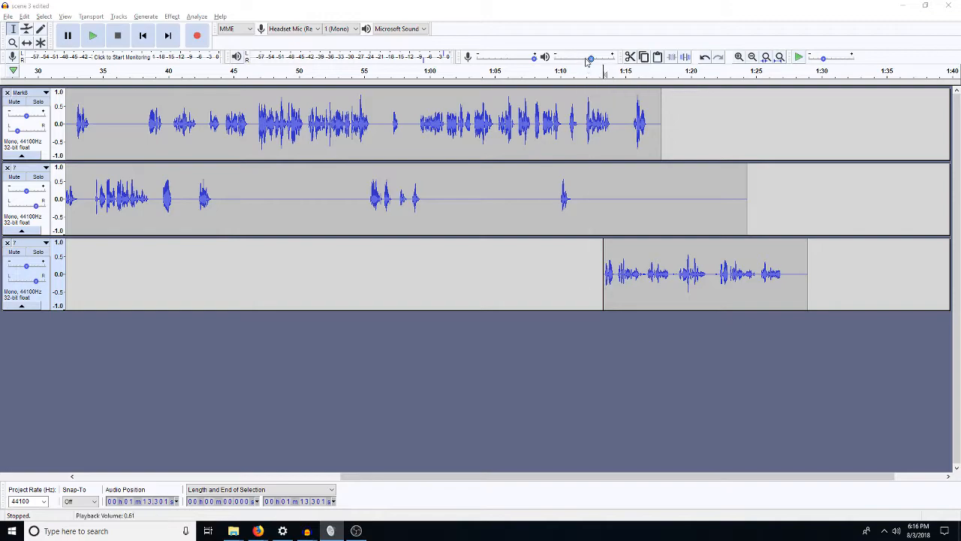
{"action": "left_click", "coordinate": [779, 57]}
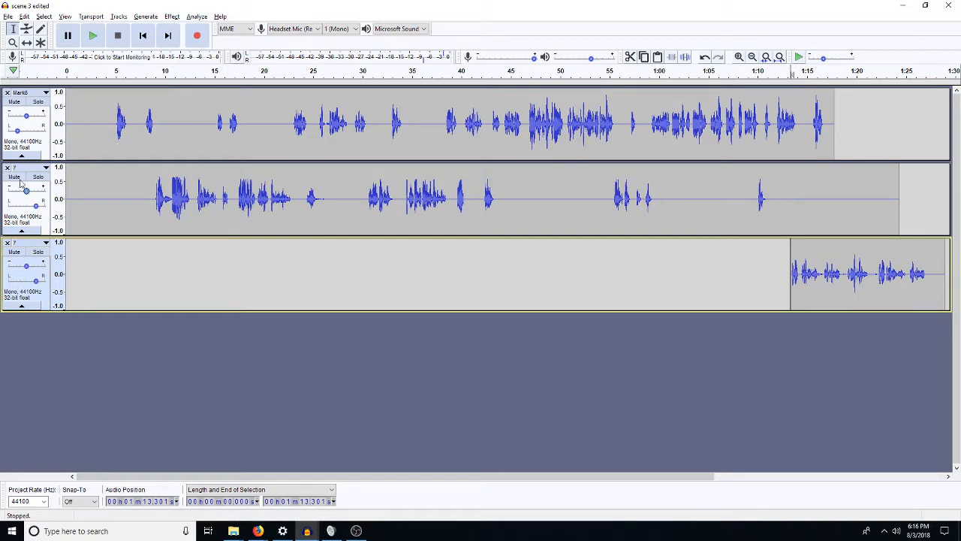
{"action": "left_click", "coordinate": [16, 133]}
{"action": "left_click_drag", "start_coordinate": [17, 133], "coordinate": [26, 133]}
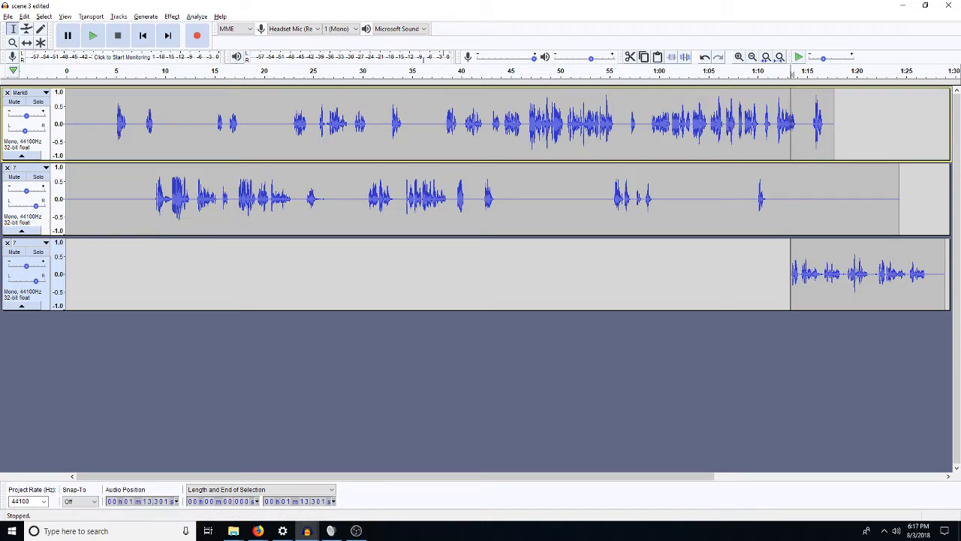
{"action": "left_click_drag", "start_coordinate": [35, 280], "coordinate": [12, 283]}
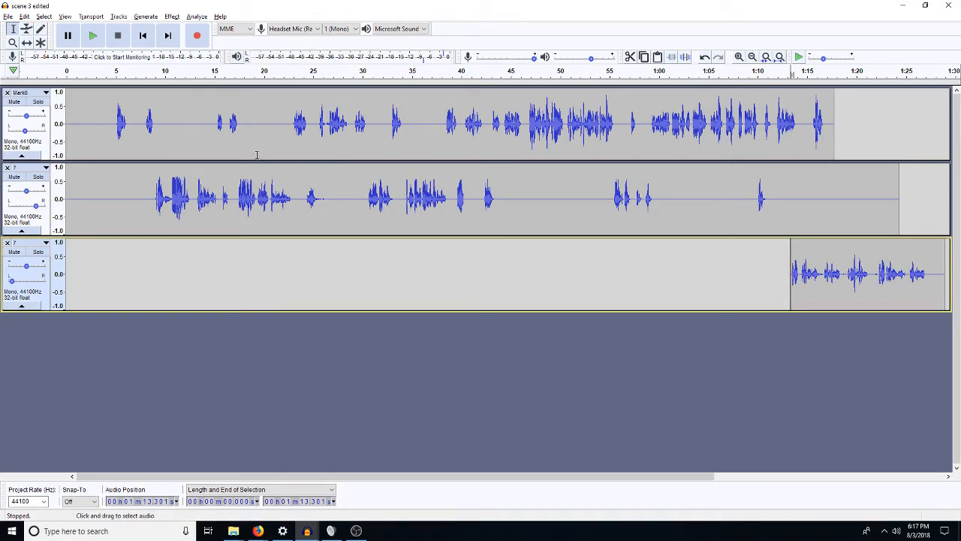
Open the P7scene5edited4 project from Episode7's Prisoner7scenes folder, continuing without deleting the orphan block files
{"action": "left_click", "coordinate": [8, 16]}
{"action": "left_click", "coordinate": [30, 42]}
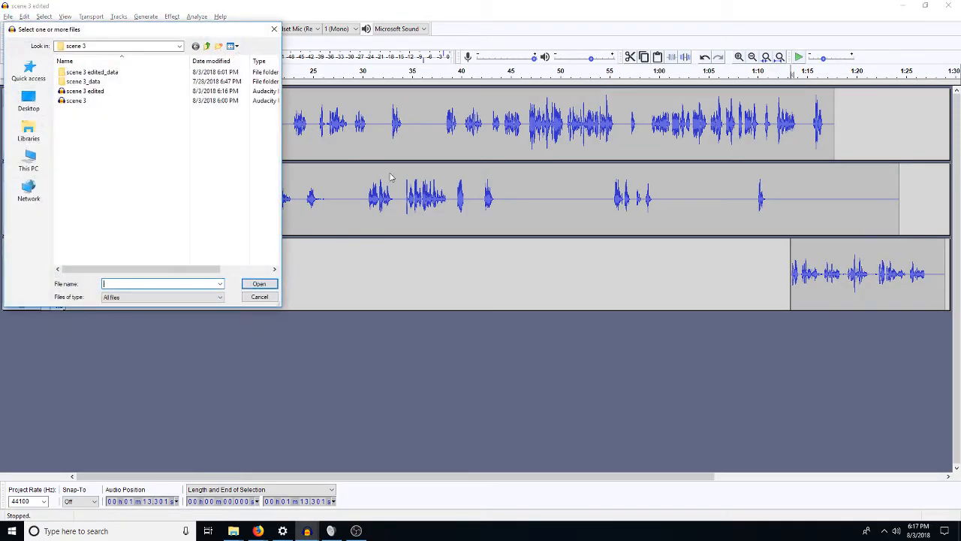
{"action": "left_click", "coordinate": [208, 46]}
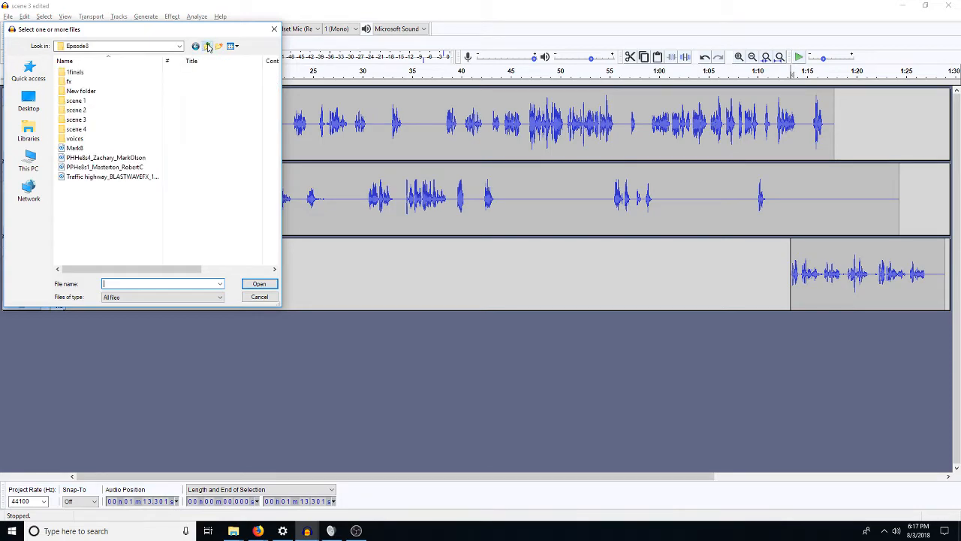
{"action": "left_click", "coordinate": [208, 46]}
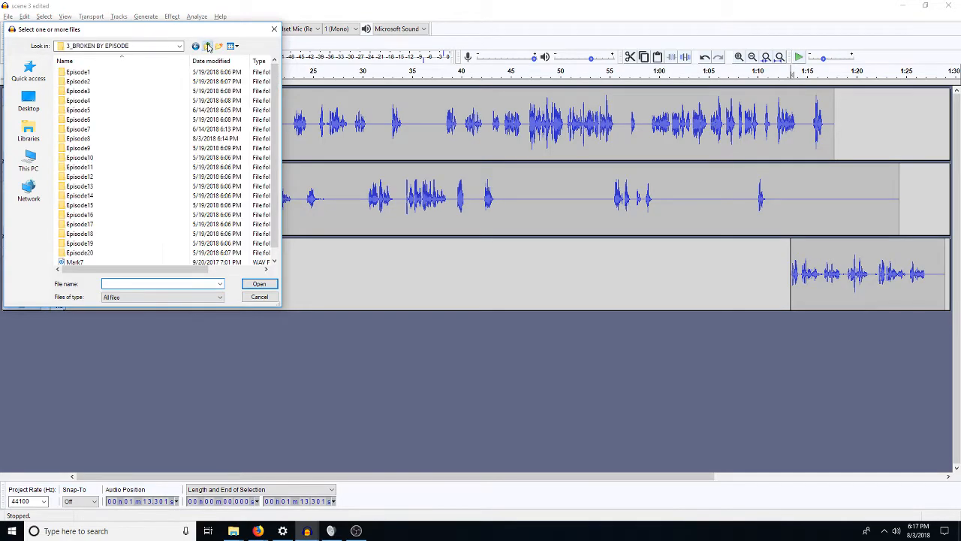
{"action": "double_click", "coordinate": [82, 129]}
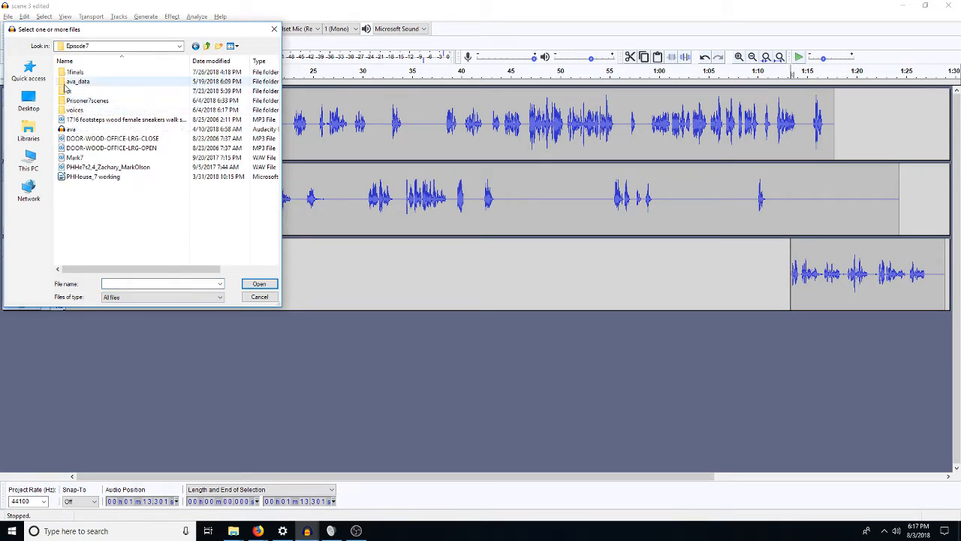
{"action": "double_click", "coordinate": [79, 101]}
{"action": "double_click", "coordinate": [83, 110]}
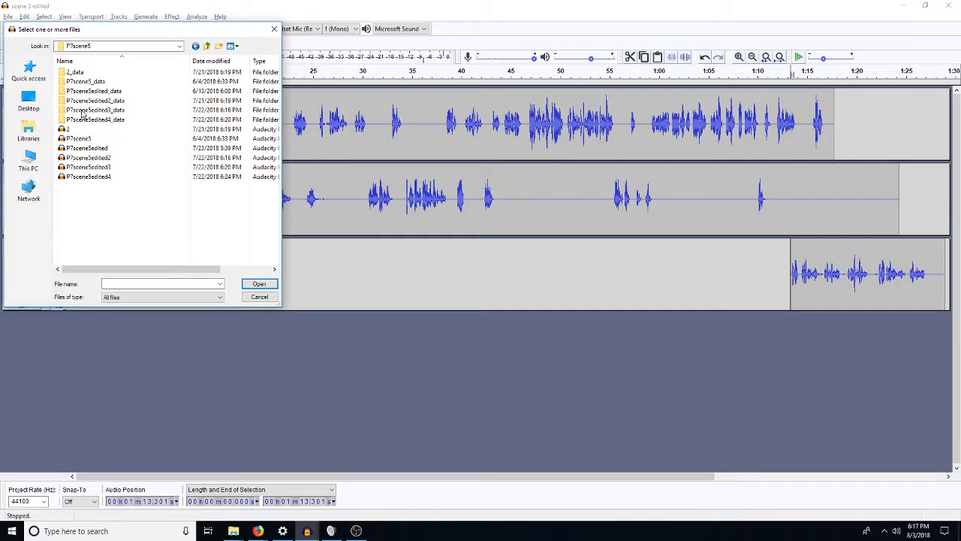
{"action": "double_click", "coordinate": [89, 177]}
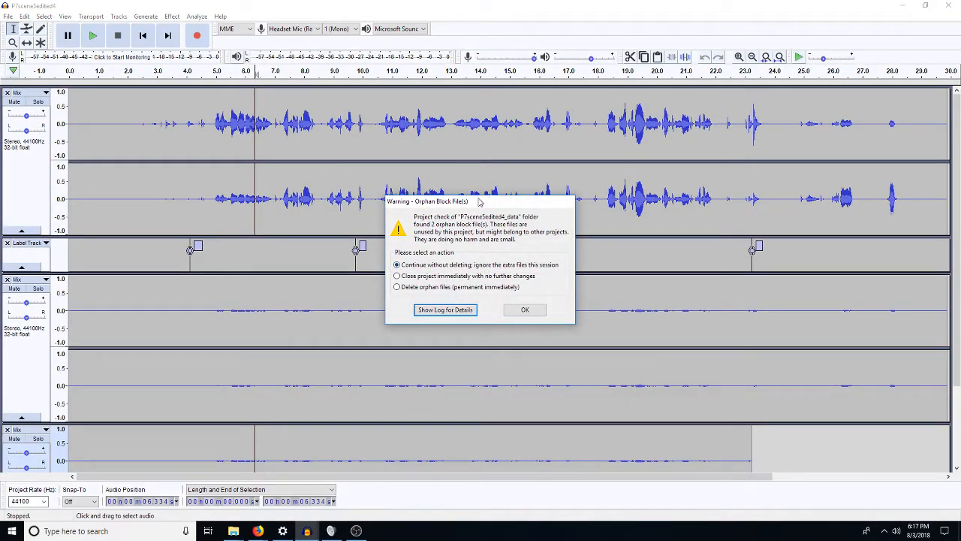
{"action": "left_click", "coordinate": [525, 310]}
Listen to P7scene5edited4 from about 6.3 seconds and again from about 24.4 seconds, and close that project
{"action": "scroll", "coordinate": [811, 326], "scroll_direction": "down", "scroll_amount": 2}
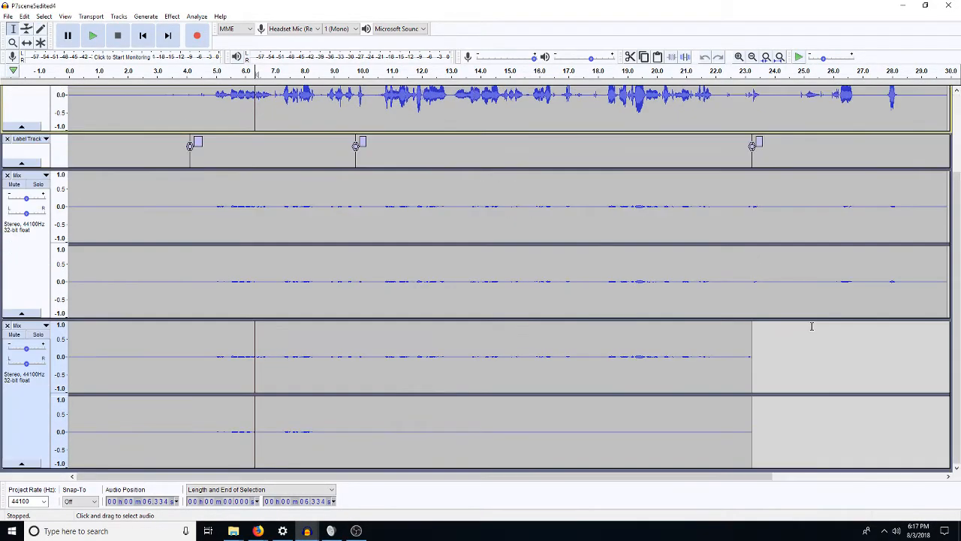
{"action": "key", "text": "space"}
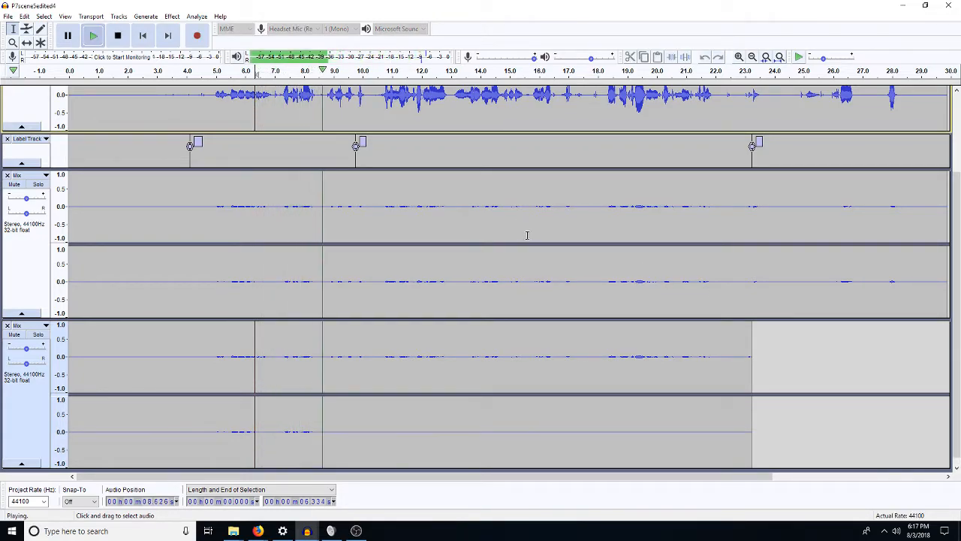
{"action": "left_click_drag", "start_coordinate": [821, 282], "coordinate": [815, 280]}
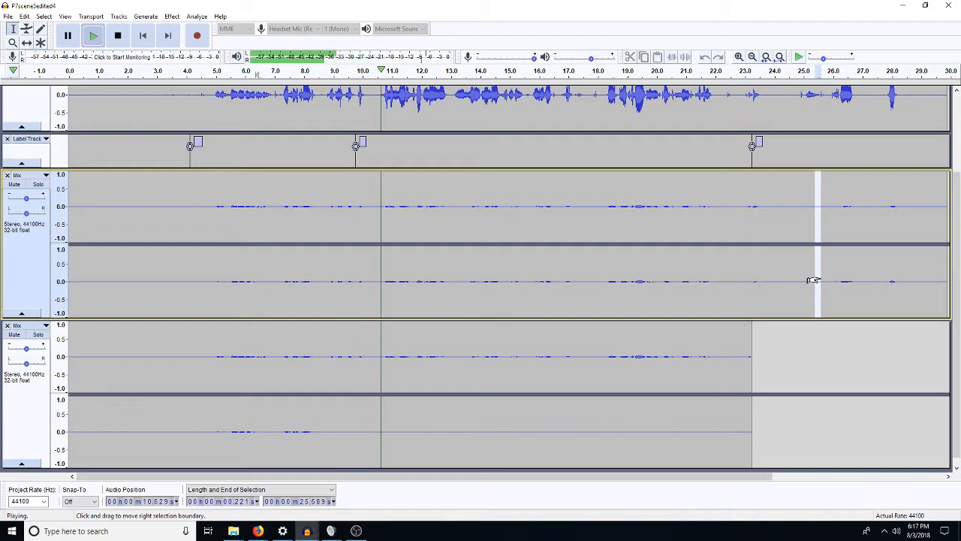
{"action": "left_click", "coordinate": [785, 281]}
{"action": "key", "text": "space"}
{"action": "key", "text": "space"}
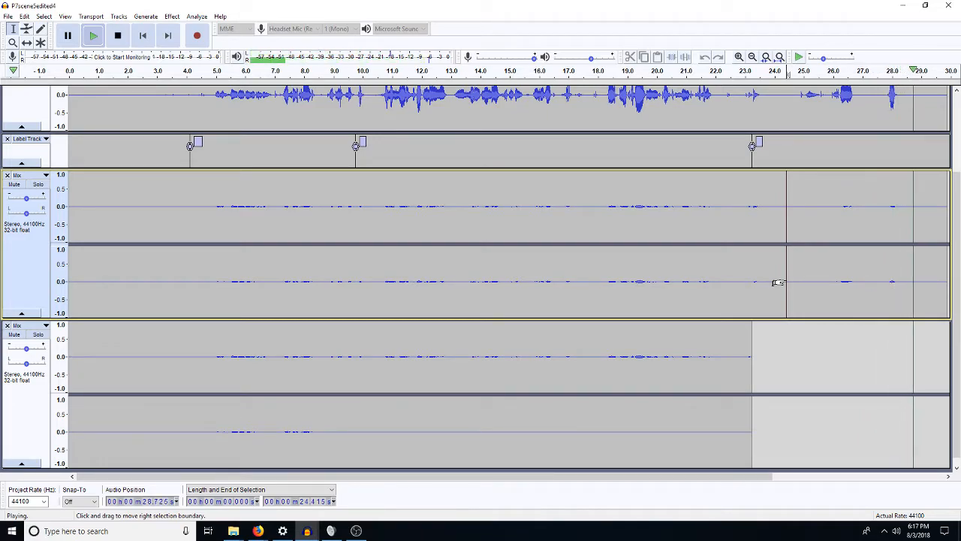
{"action": "left_click", "coordinate": [948, 5]}
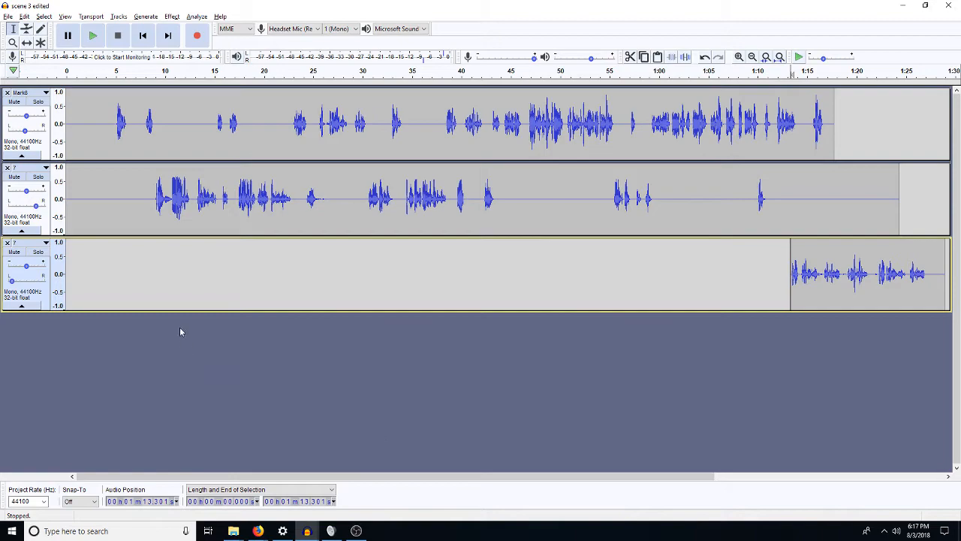
Fit the whole scene 3 edited timeline in view and play the mix from about 4 seconds
{"action": "left_click", "coordinate": [106, 118]}
{"action": "left_click", "coordinate": [738, 56]}
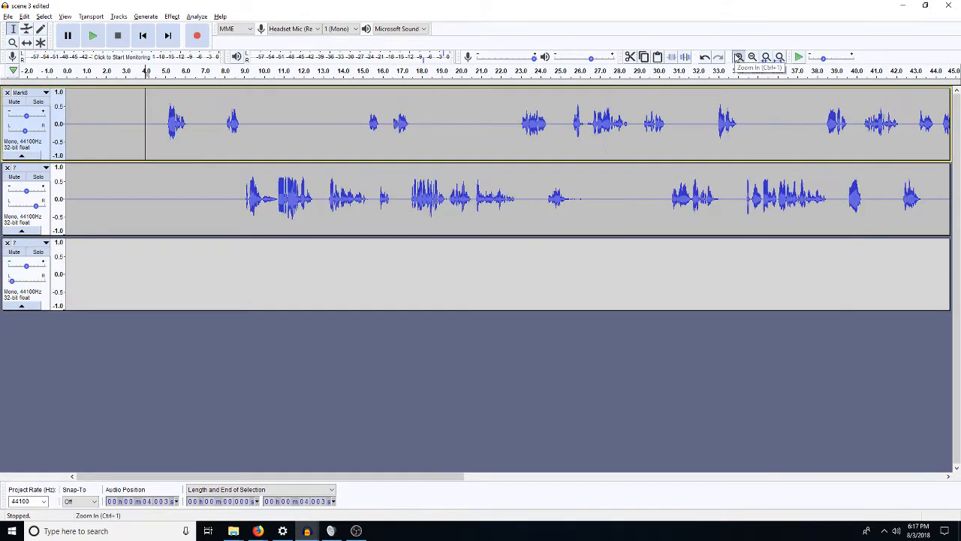
{"action": "left_click", "coordinate": [739, 56]}
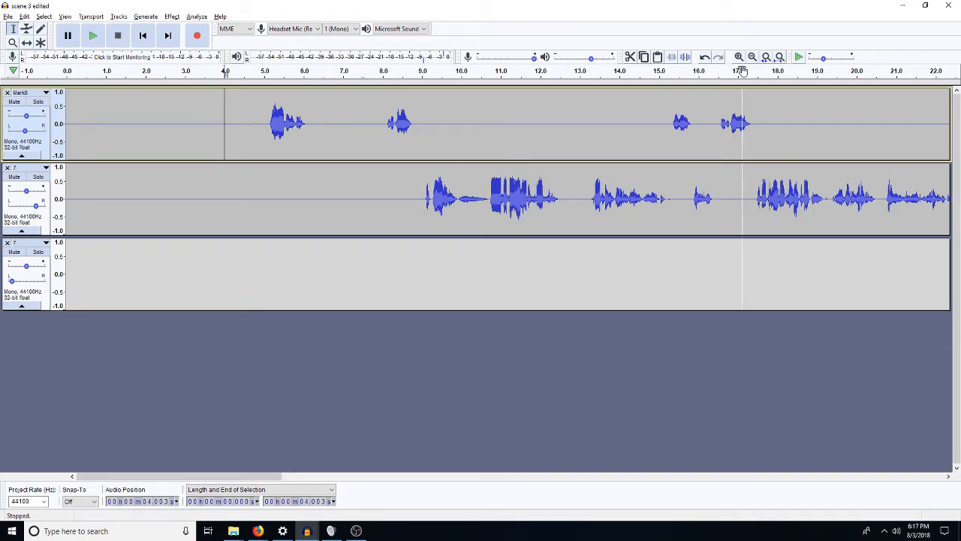
{"action": "left_click", "coordinate": [781, 57]}
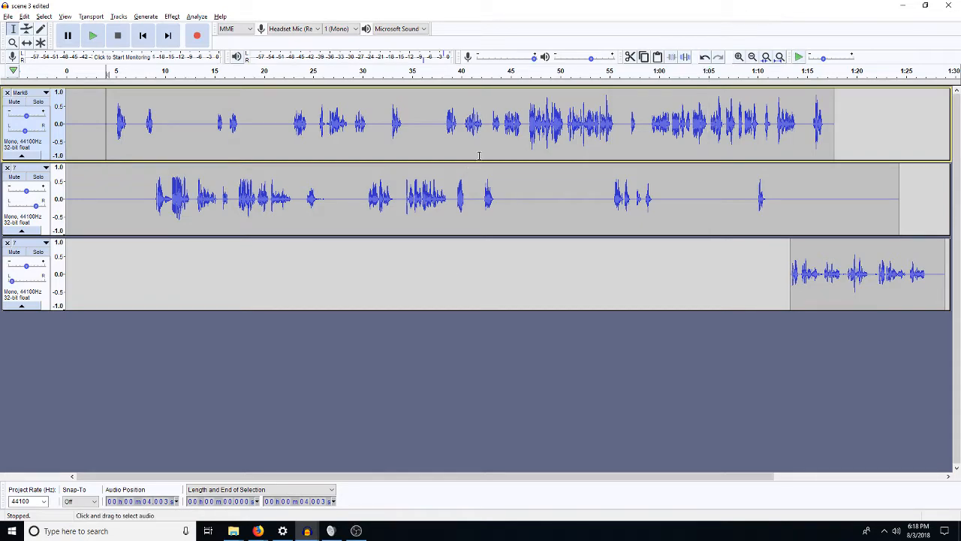
{"action": "left_click_drag", "start_coordinate": [454, 201], "coordinate": [468, 208]}
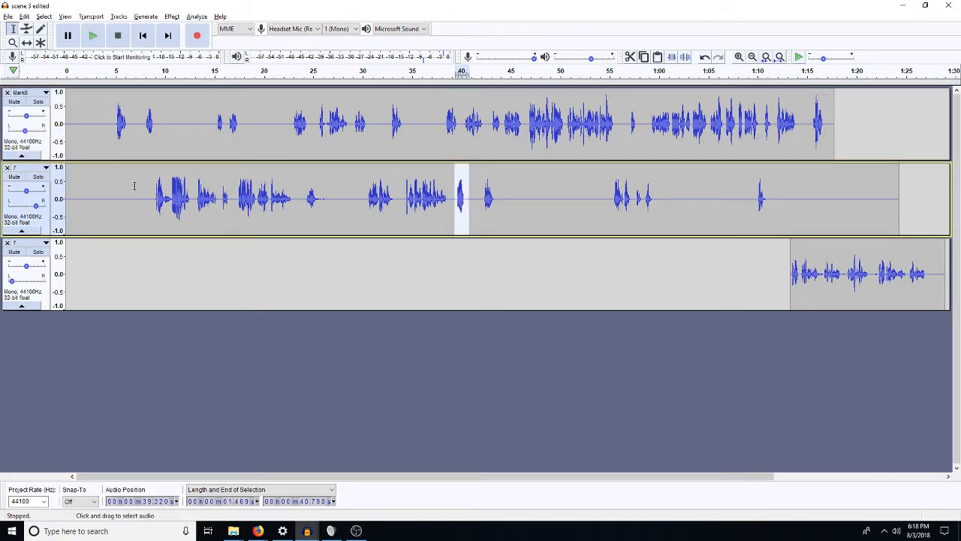
{"action": "left_click", "coordinate": [106, 184]}
{"action": "key", "text": "space"}
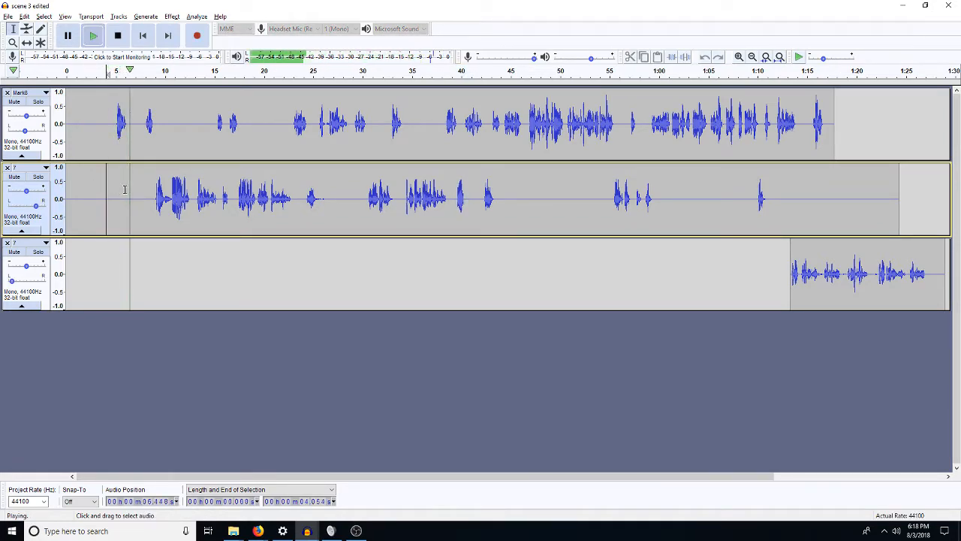
Stop playback and listen to the second track's lines from about 56.4 seconds and again from about 42.2 seconds
{"action": "key", "text": "x"}
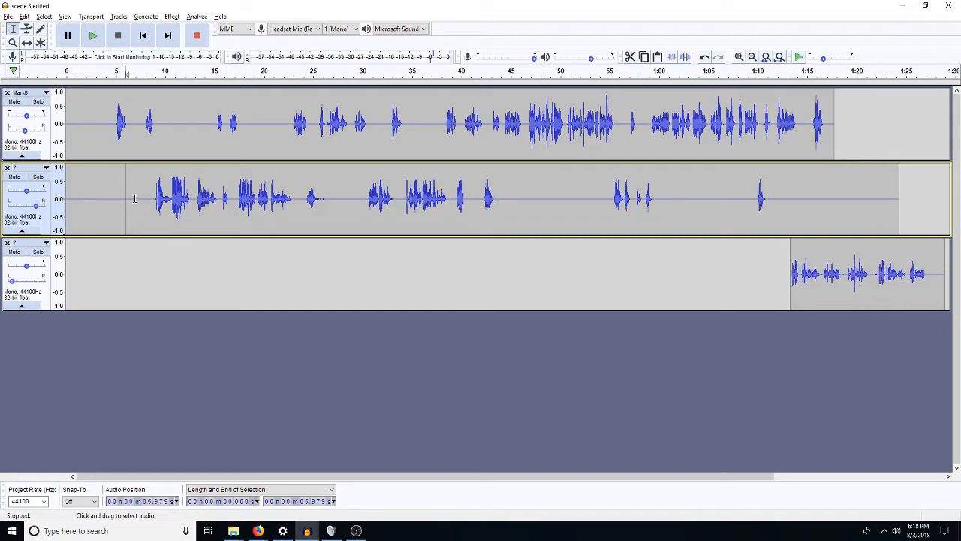
{"action": "left_click", "coordinate": [126, 255]}
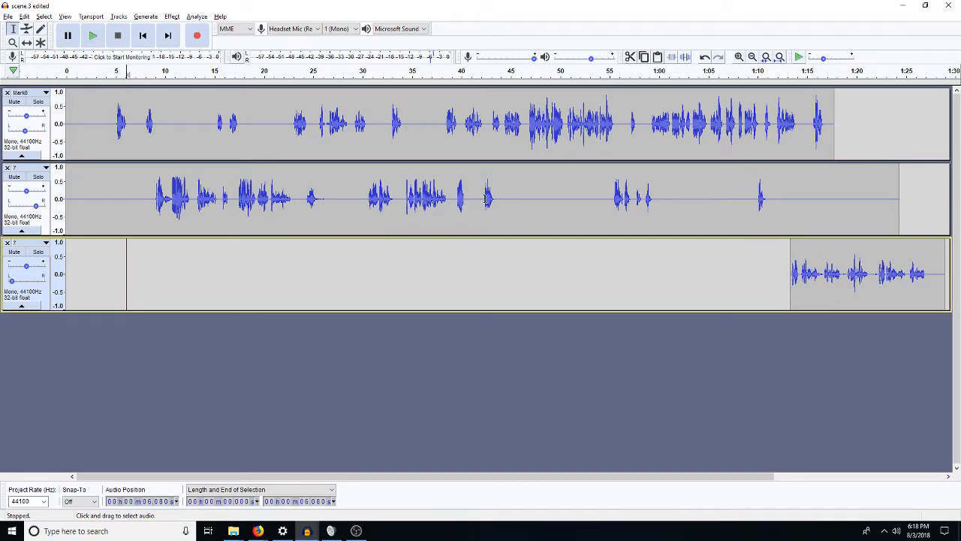
{"action": "left_click", "coordinate": [623, 215]}
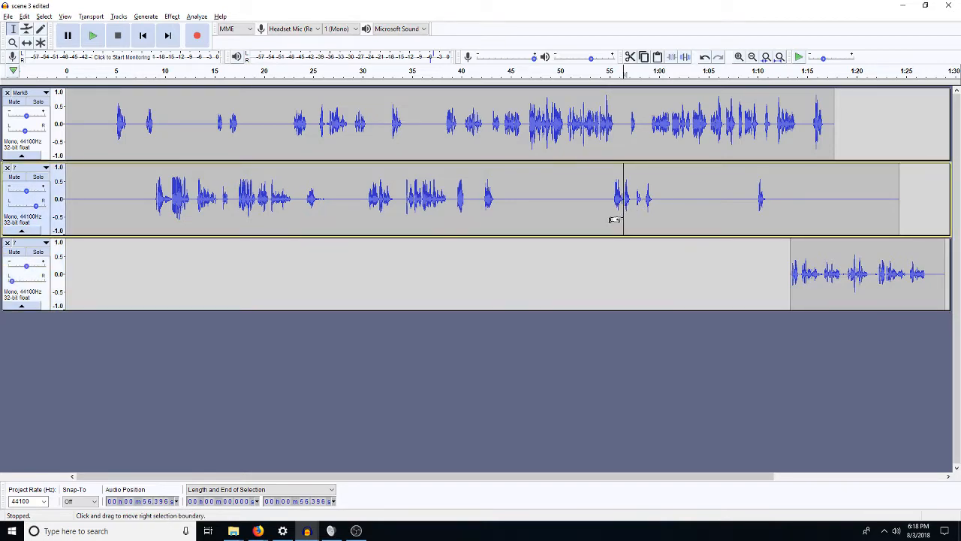
{"action": "key", "text": "space"}
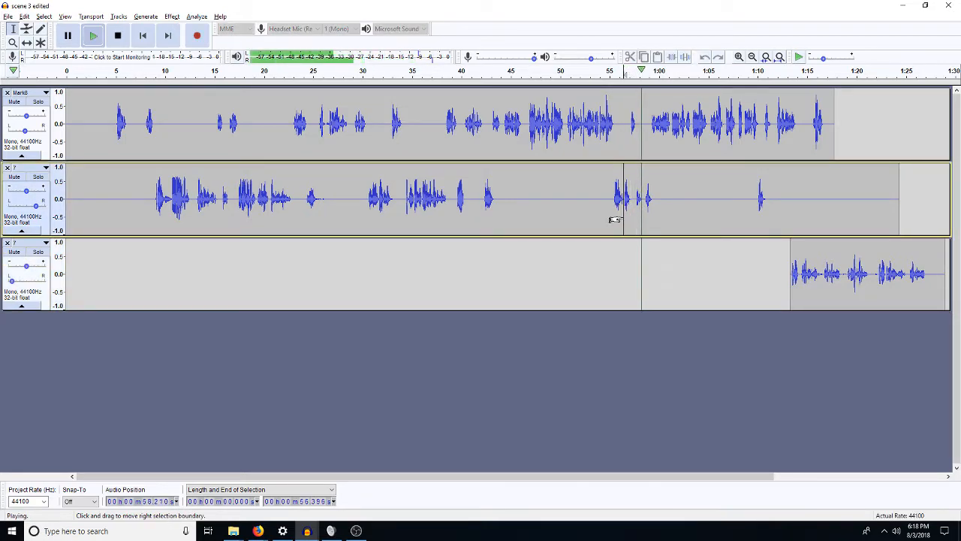
{"action": "left_click", "coordinate": [483, 214]}
{"action": "key", "text": "space"}
{"action": "key", "text": "space"}
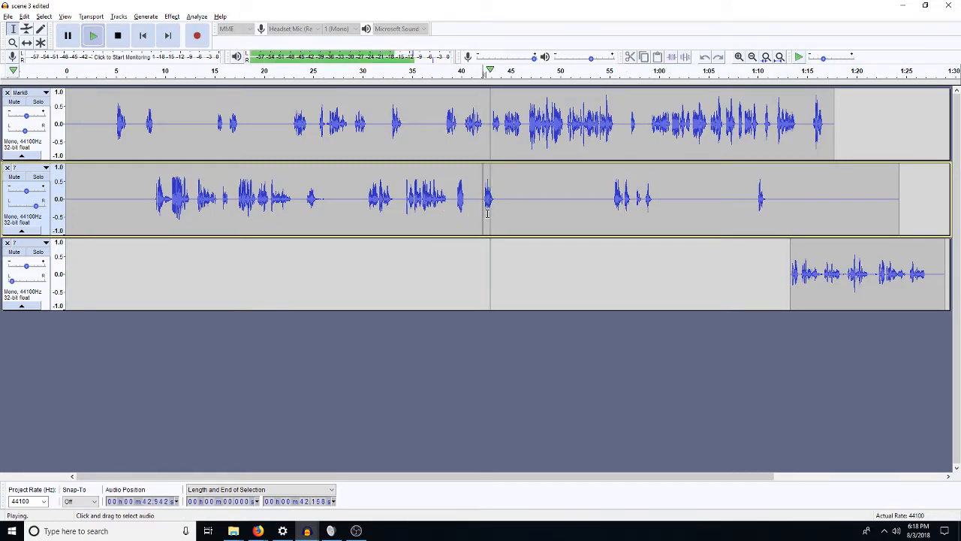
{"action": "key", "text": "space"}
{"action": "left_click", "coordinate": [497, 208]}
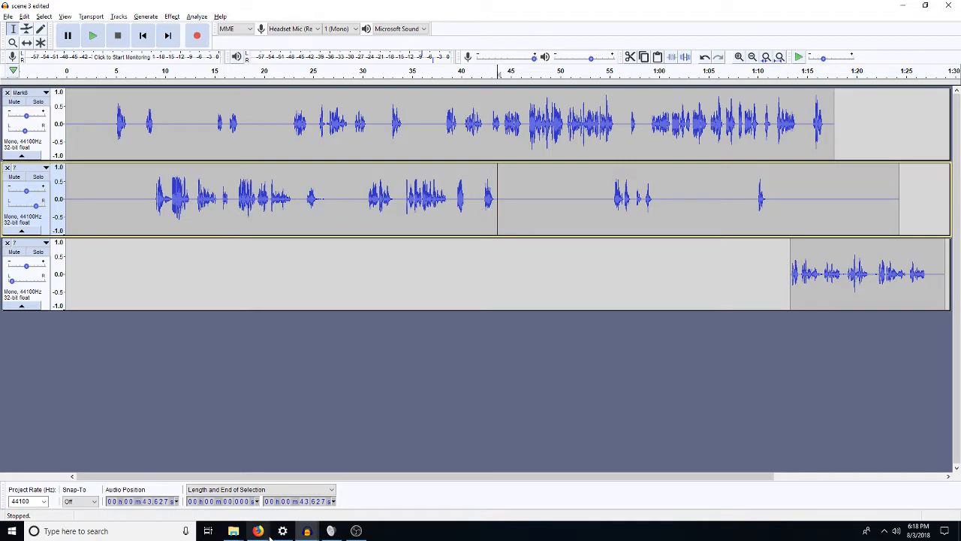
Switch to the Rick_Professor project, solo its first track and listen from about 6:41.7
{"action": "left_click", "coordinate": [307, 532]}
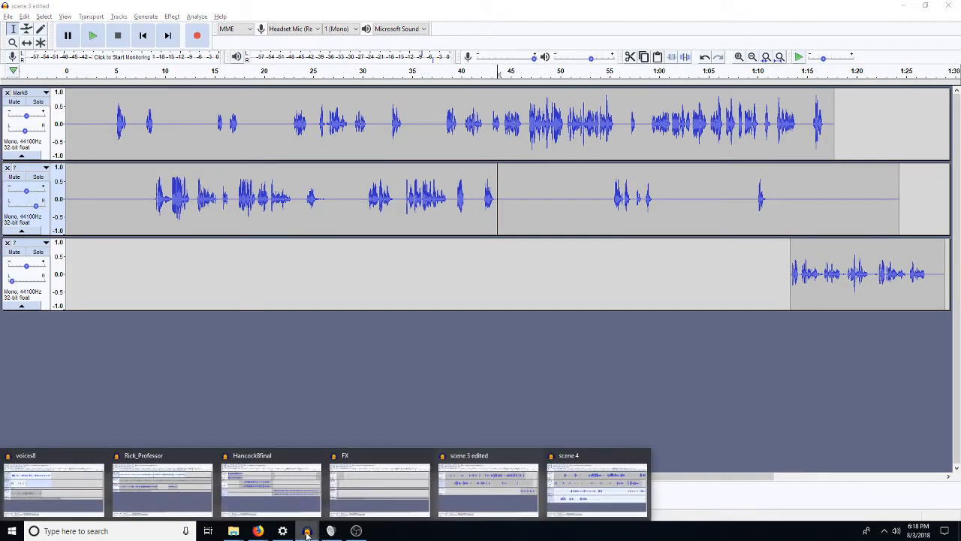
{"action": "left_click", "coordinate": [162, 492]}
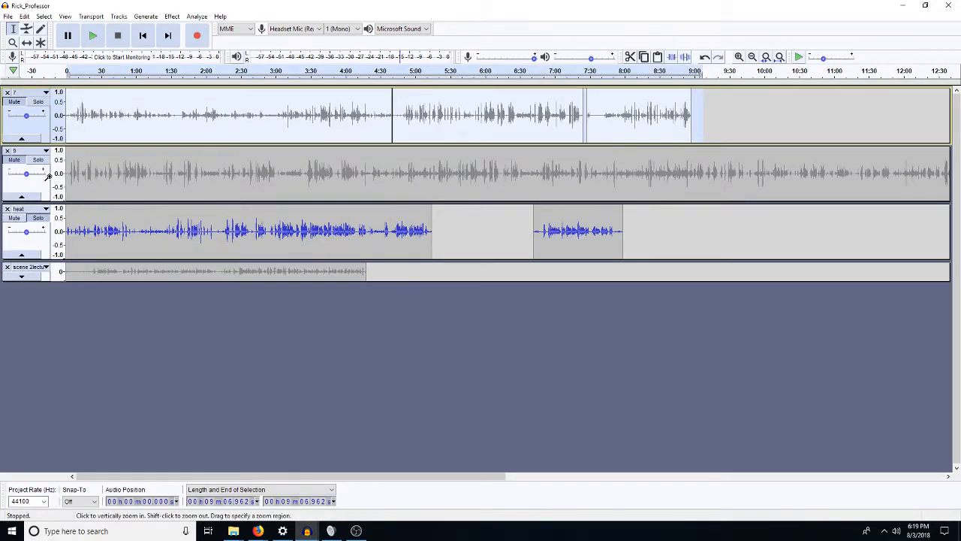
{"action": "left_click", "coordinate": [39, 103]}
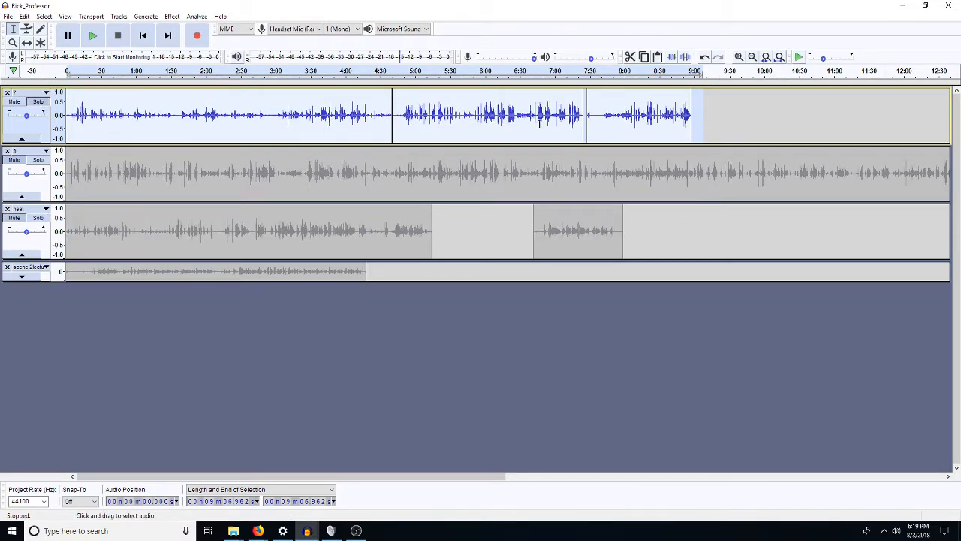
{"action": "left_click", "coordinate": [533, 113]}
{"action": "key", "text": "space"}
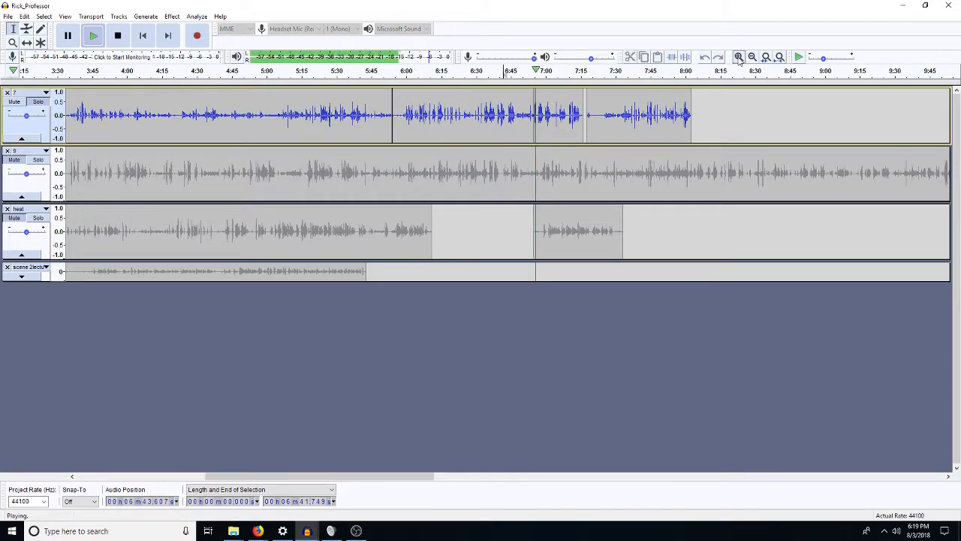
{"action": "left_click", "coordinate": [739, 57]}
{"action": "left_click", "coordinate": [739, 57]}
{"action": "left_click", "coordinate": [739, 56]}
{"action": "key", "text": "space"}
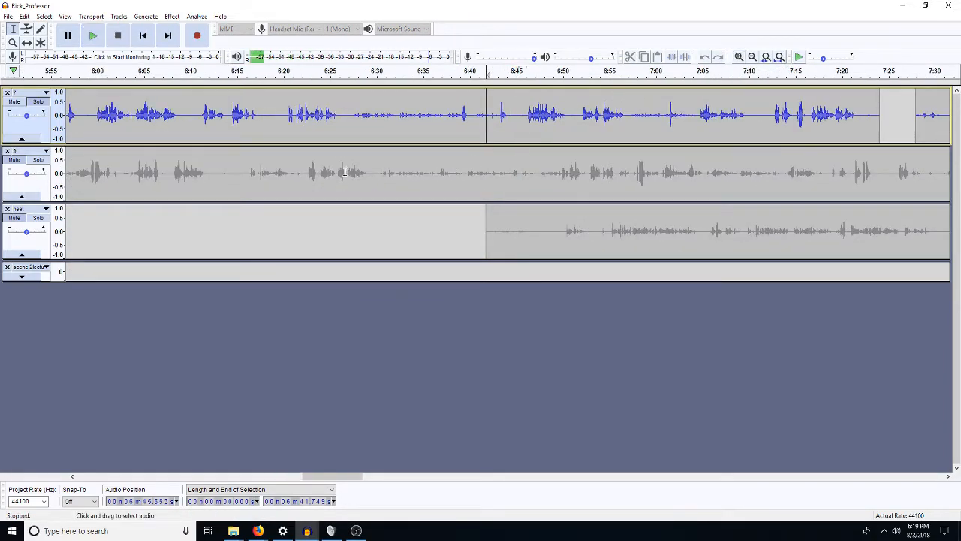
Listen to the soloed track from about 6:11 and from about 5:25.9 to find a suitable line
{"action": "left_click", "coordinate": [200, 113]}
{"action": "key", "text": "space"}
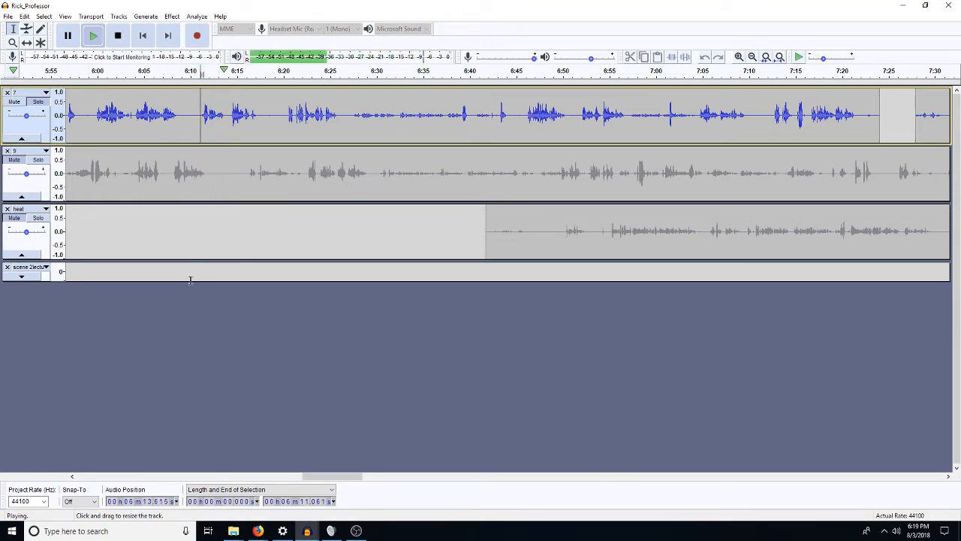
{"action": "key", "text": "space"}
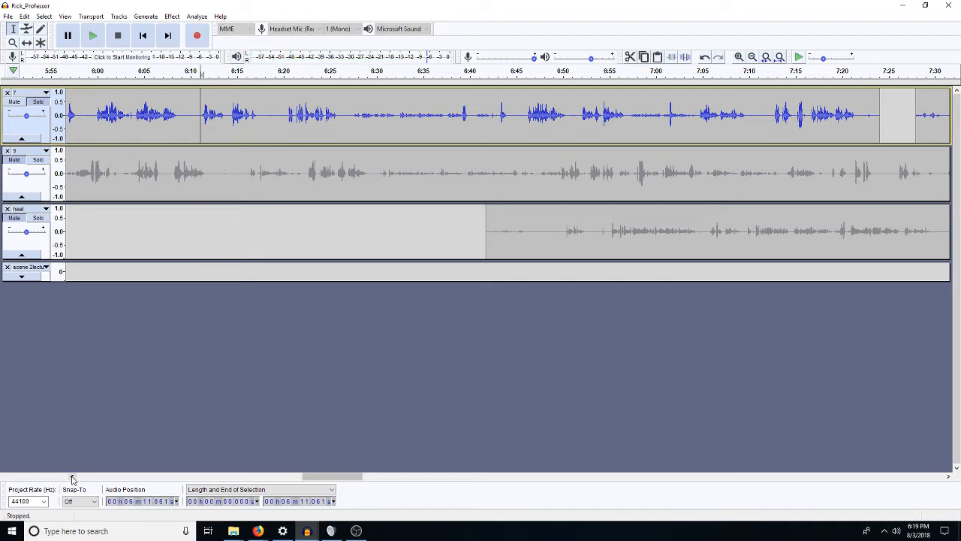
{"action": "scroll", "coordinate": [70, 477], "scroll_direction": "left", "scroll_amount": 3}
{"action": "scroll", "coordinate": [72, 479], "scroll_direction": "left", "scroll_amount": 10}
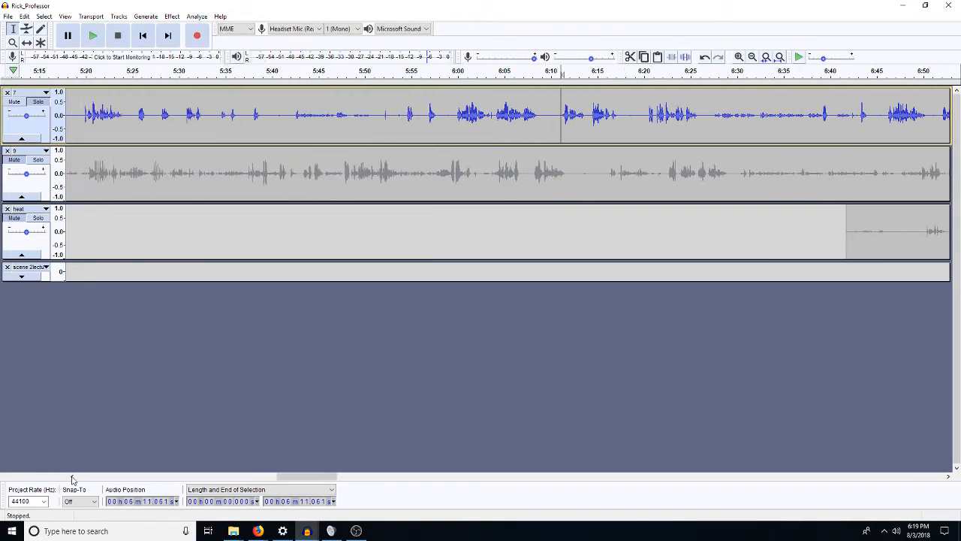
{"action": "left_click", "coordinate": [72, 477]}
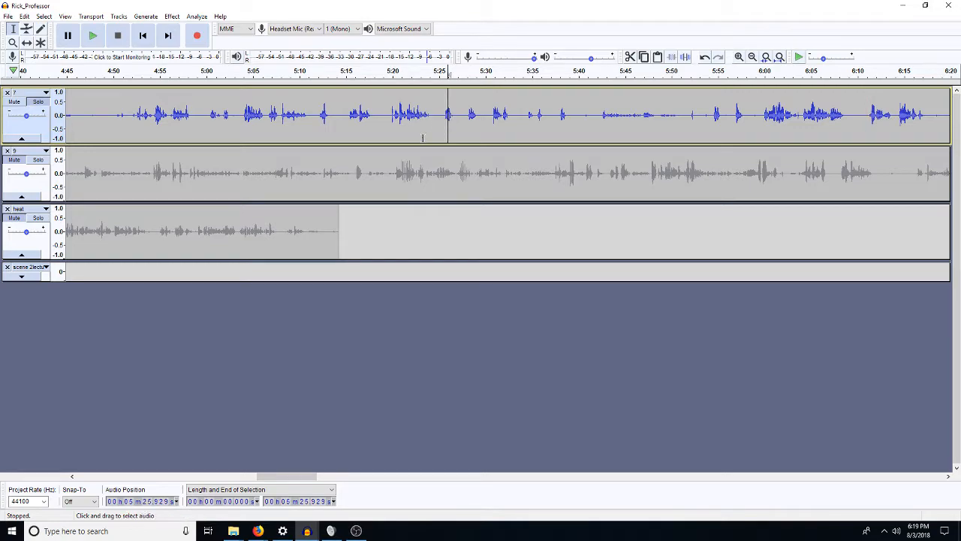
{"action": "key", "text": "space"}
Audition and copy the short line between about 5:12.1 and 5:13.3 on the soloed track
{"action": "left_click", "coordinate": [319, 117]}
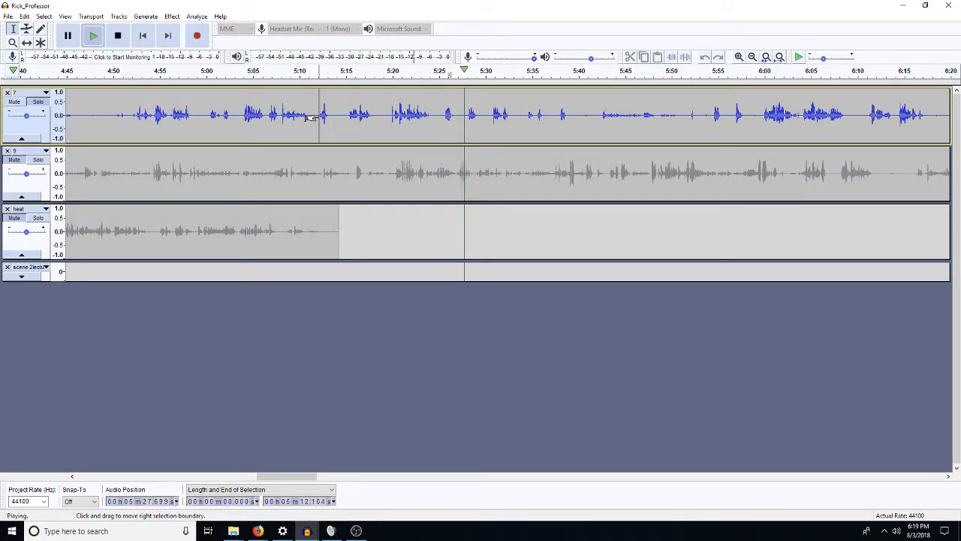
{"action": "key", "text": "space"}
{"action": "key", "text": "space"}
{"action": "key", "text": "space"}
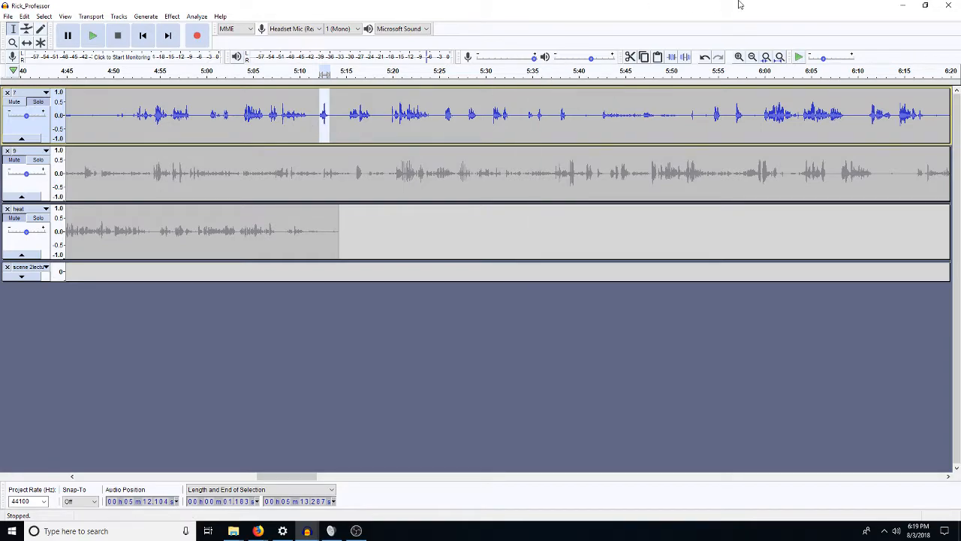
Return to scene 3 edited and paste the copied line into the second track at about 6.08 seconds, leaving no copy on the third track
{"action": "left_click", "coordinate": [898, 7]}
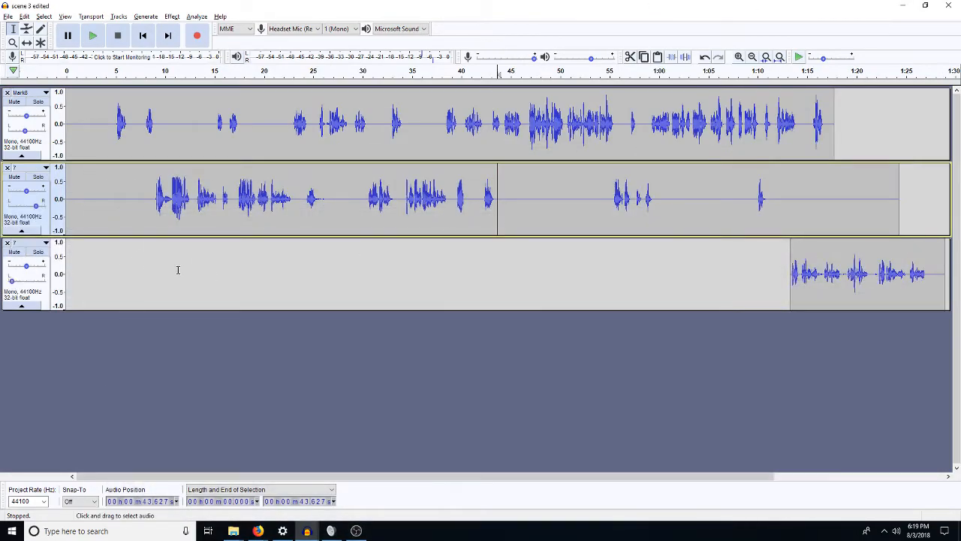
{"action": "left_click", "coordinate": [126, 260]}
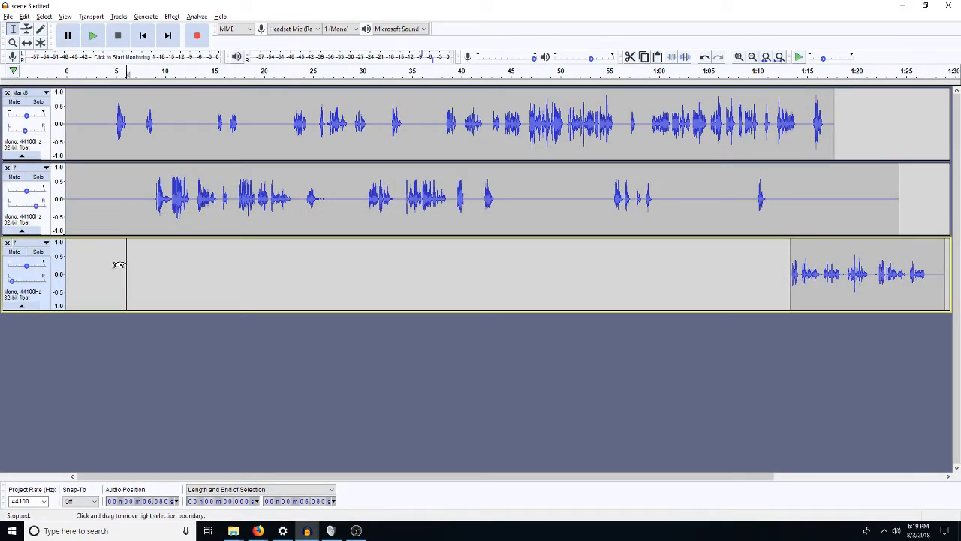
{"action": "left_click_drag", "start_coordinate": [120, 264], "coordinate": [137, 264]}
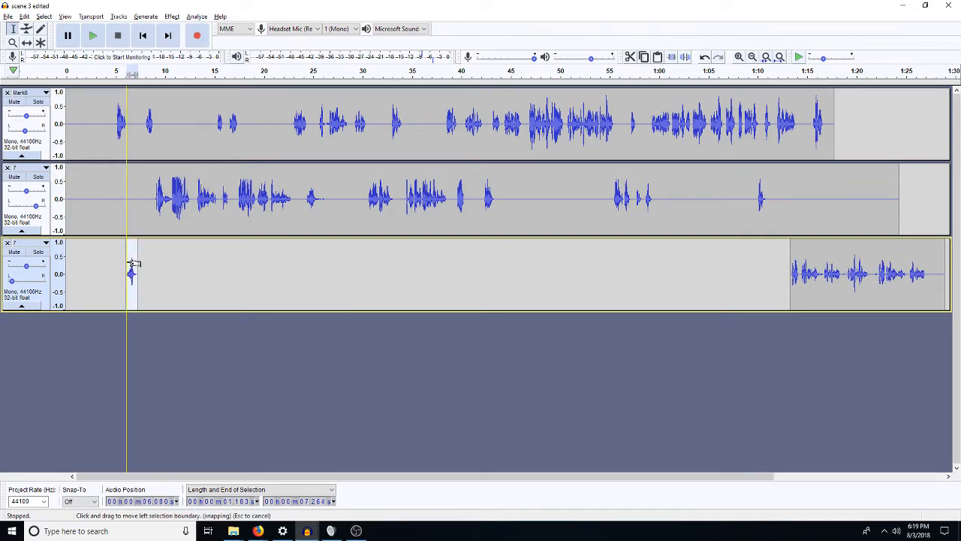
{"action": "key", "text": "shift+Up"}
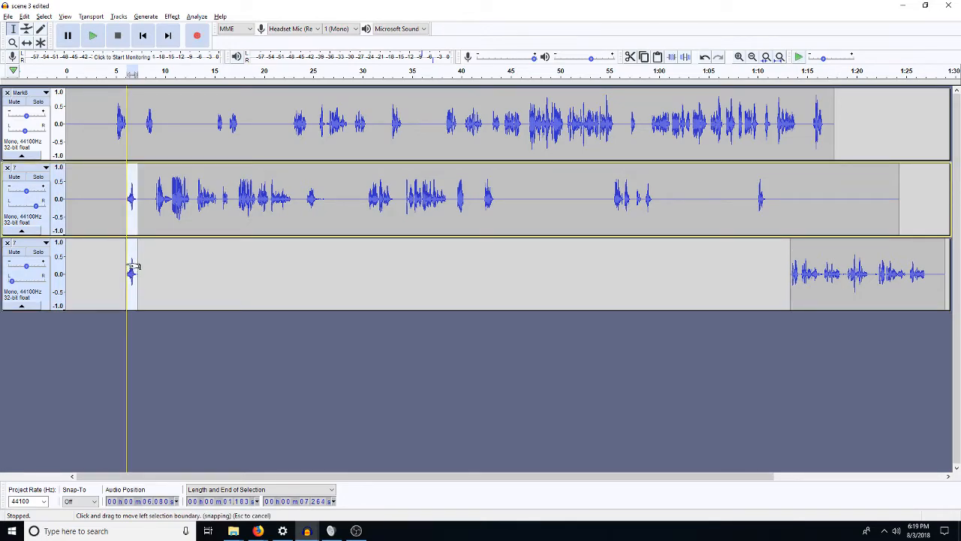
{"action": "left_click", "coordinate": [132, 266]}
{"action": "key", "text": "Delete"}
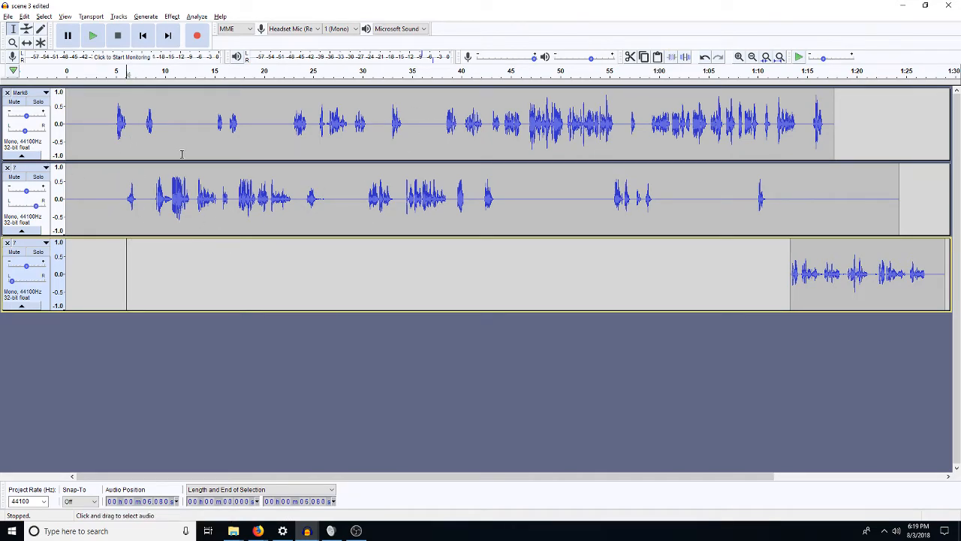
Delete about 0.07 seconds of silence just before the pasted line on the second track
{"action": "left_click", "coordinate": [117, 140]}
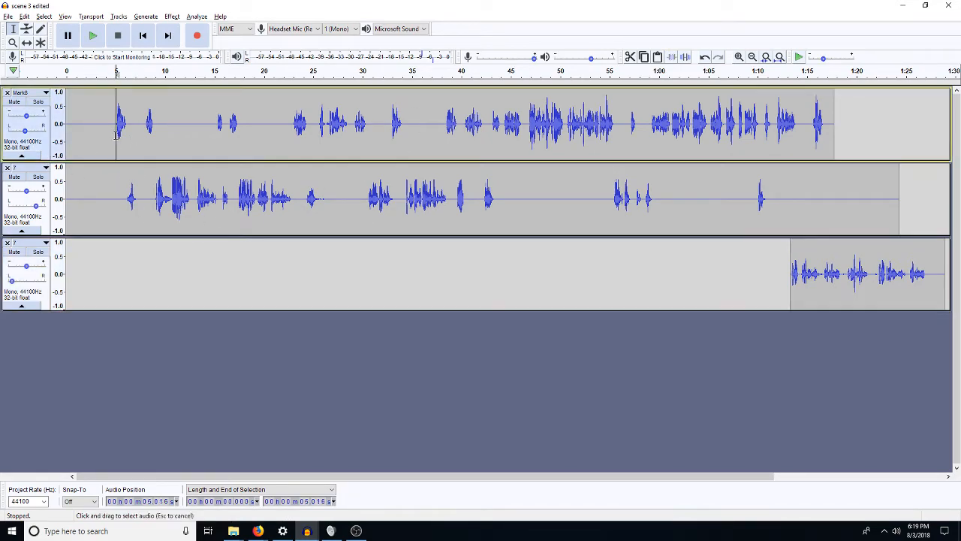
{"action": "left_click", "coordinate": [740, 57]}
{"action": "left_click", "coordinate": [740, 57]}
{"action": "left_click", "coordinate": [739, 57]}
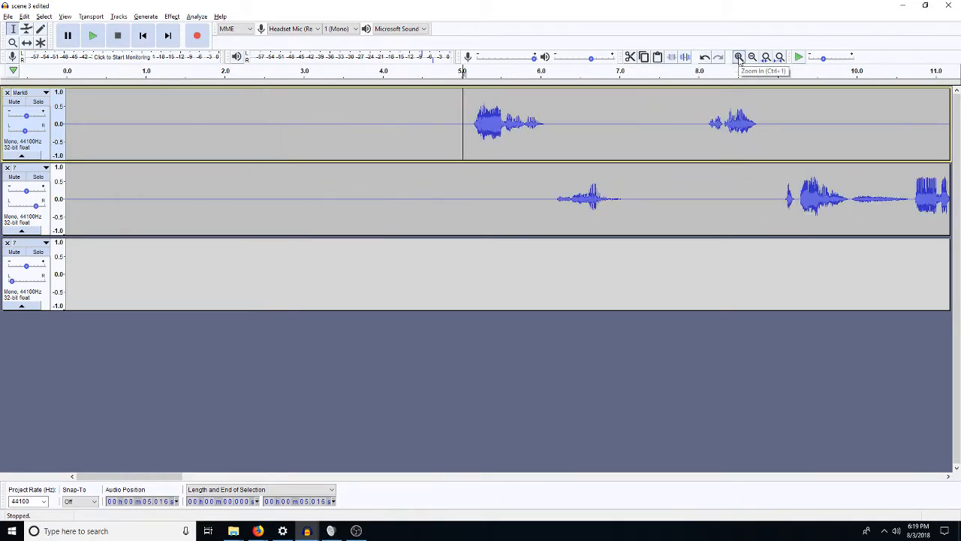
{"action": "left_click_drag", "start_coordinate": [551, 197], "coordinate": [545, 196]}
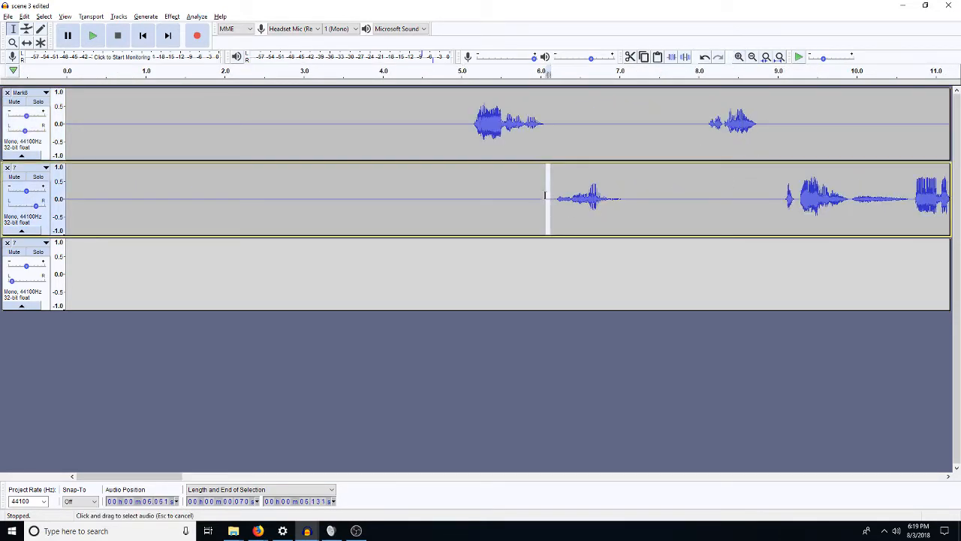
{"action": "key", "text": "Delete"}
Try removing the silence from about 7.05 to 8.03 seconds on Mark8 and tightening the gap before the second track's next line
{"action": "left_click_drag", "start_coordinate": [700, 120], "coordinate": [623, 134]}
{"action": "key", "text": "Delete"}
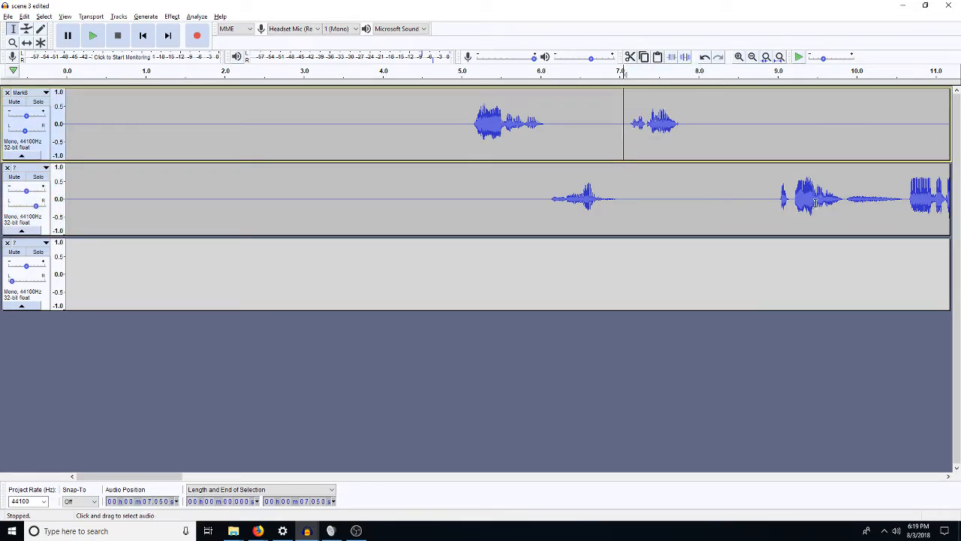
{"action": "left_click_drag", "start_coordinate": [777, 199], "coordinate": [678, 197]}
{"action": "key", "text": "Delete"}
Play the tightened dialogue from about 4.9 seconds and undo the last two silence deletions
{"action": "left_click", "coordinate": [454, 126]}
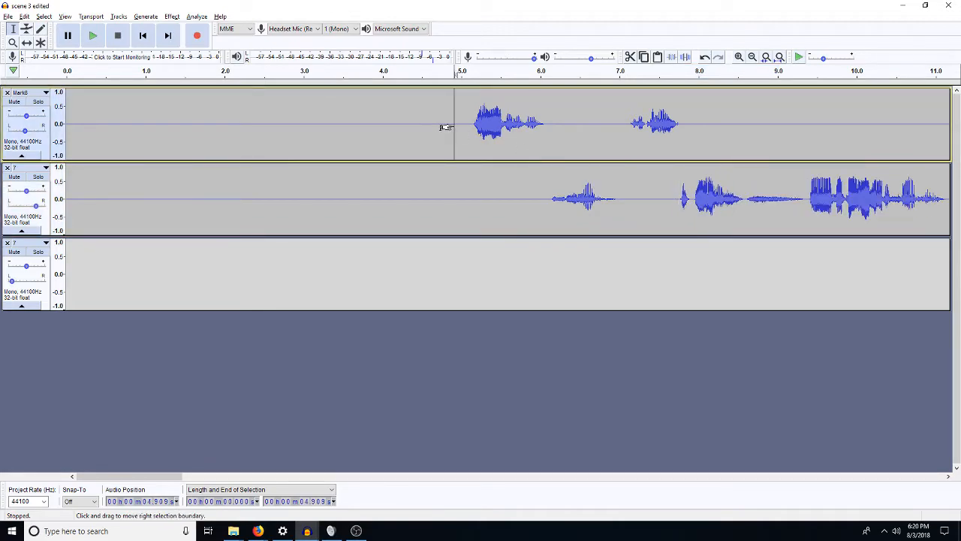
{"action": "key", "text": "space"}
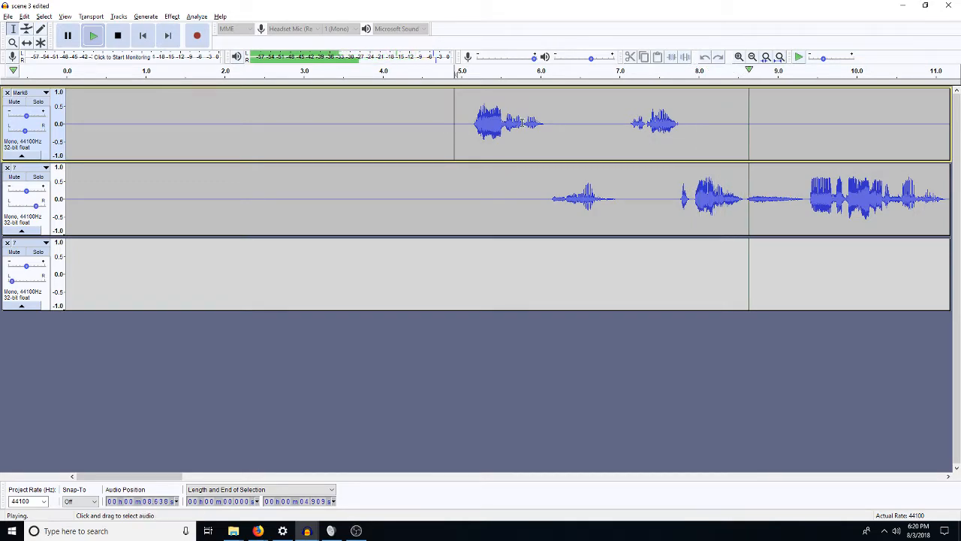
{"action": "key", "text": "space"}
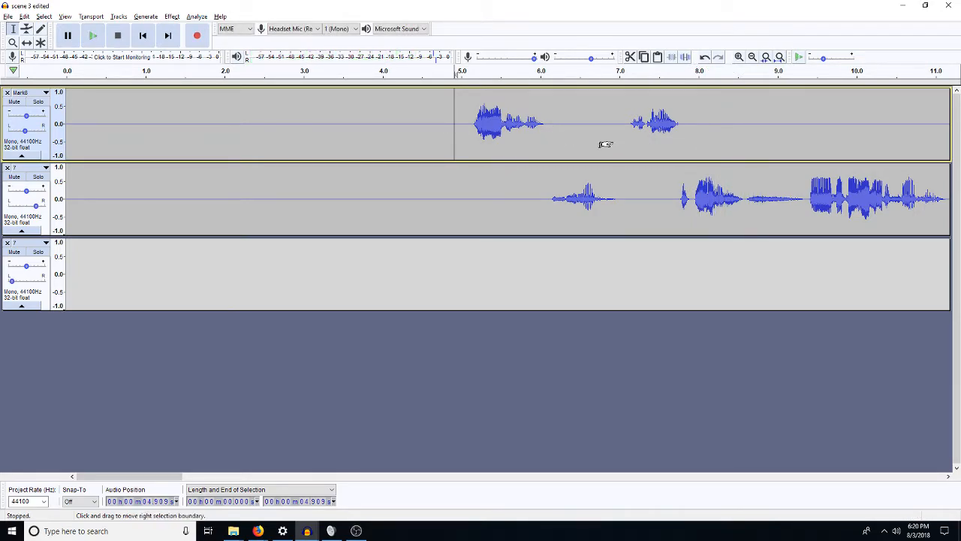
{"action": "key", "text": "ctrl+z"}
{"action": "key", "text": "ctrl+z"}
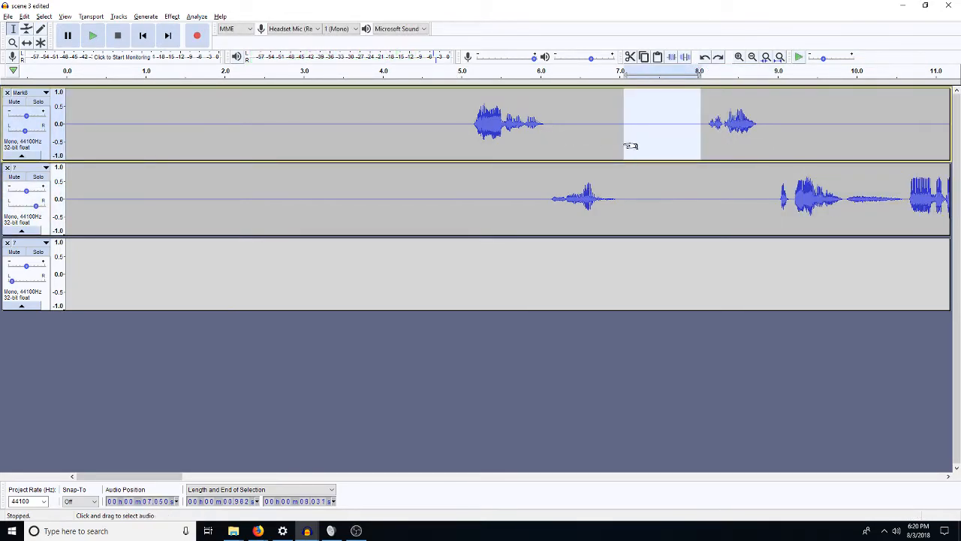
Delete the silence from about 7.3 to 8.03 seconds on Mark8 and the second track, plus about 0.2 seconds before the second track's next line
{"action": "left_click_drag", "start_coordinate": [631, 141], "coordinate": [649, 144]}
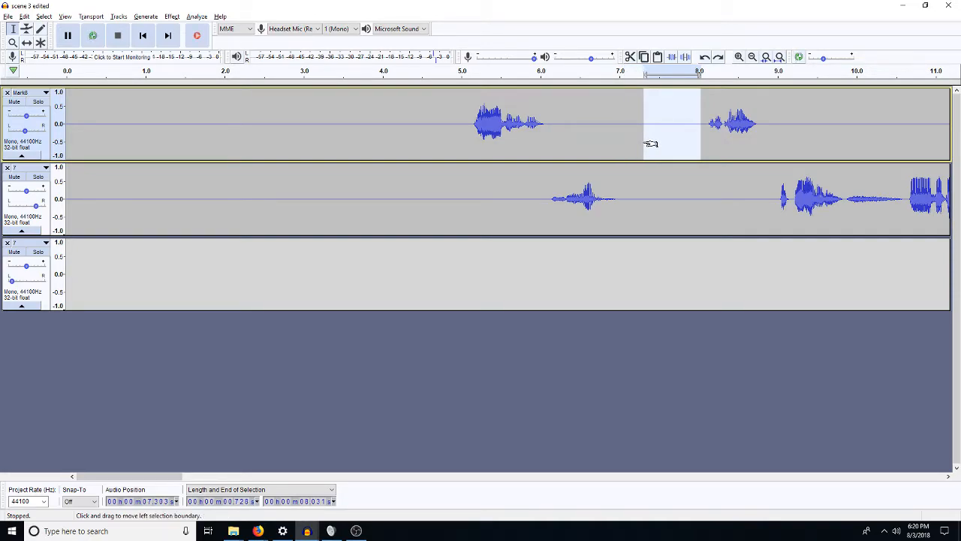
{"action": "key", "text": "shift+Down"}
{"action": "key", "text": "Delete"}
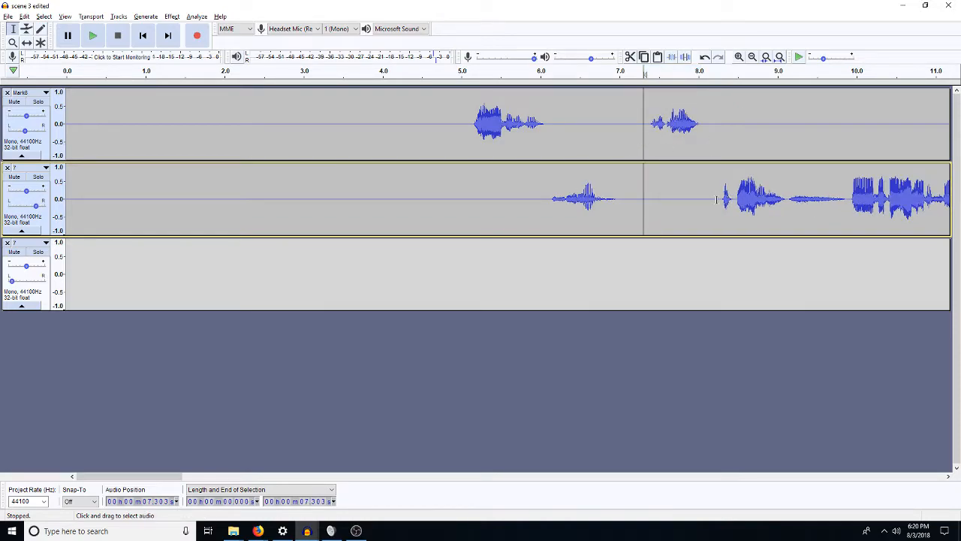
{"action": "left_click_drag", "start_coordinate": [717, 199], "coordinate": [701, 201]}
{"action": "key", "text": "Delete"}
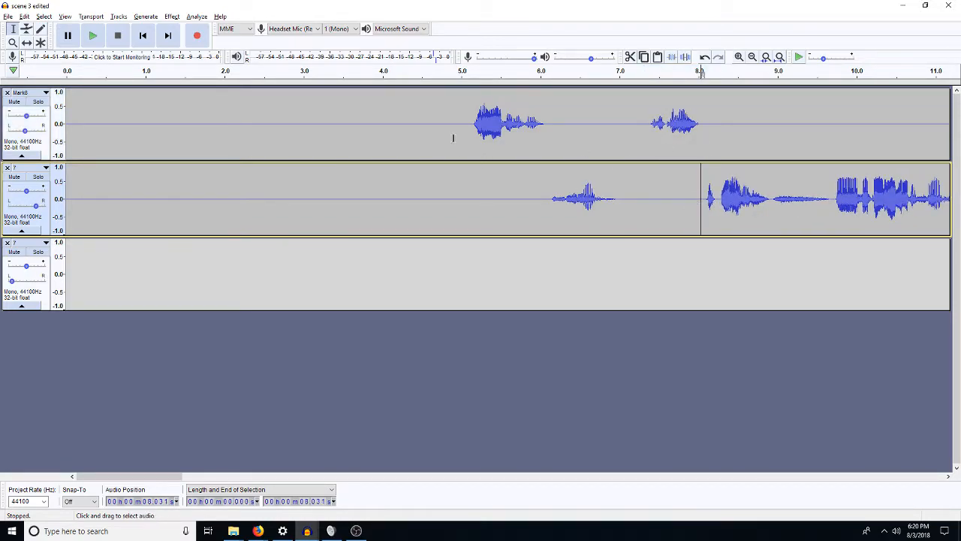
Play the dialogue from about 4.9 seconds and amplify the second track's line at about 5.94–7.04 seconds by 3 dB
{"action": "left_click", "coordinate": [453, 138]}
{"action": "key", "text": "space"}
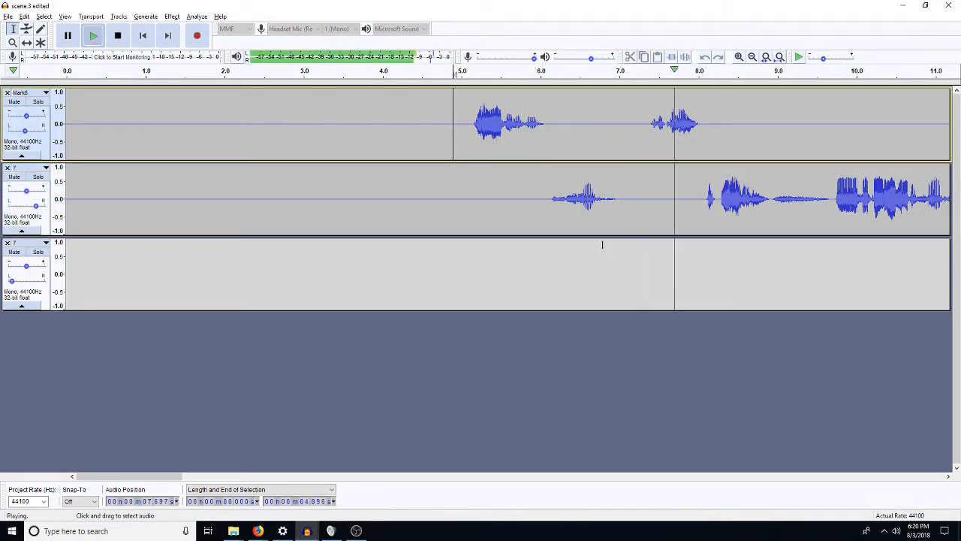
{"action": "left_click_drag", "start_coordinate": [622, 213], "coordinate": [536, 214]}
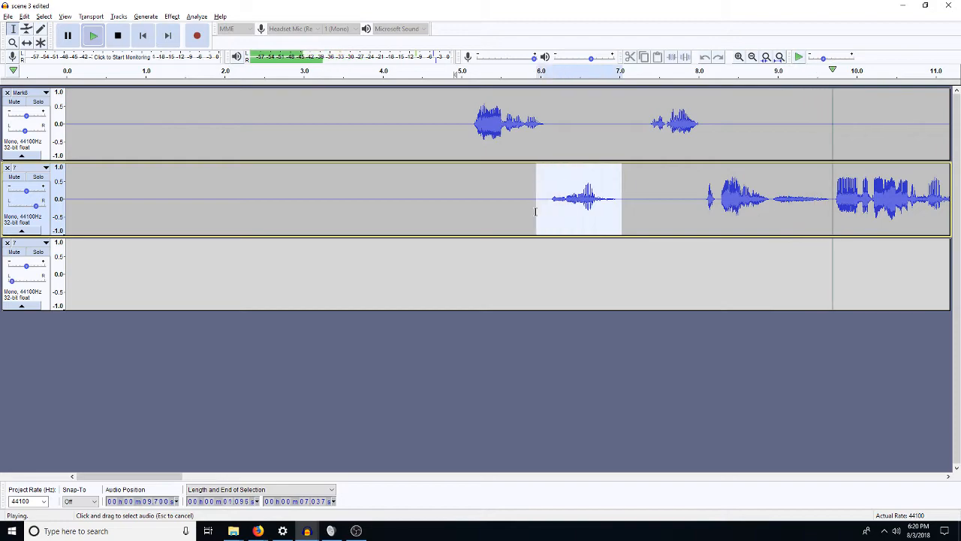
{"action": "key", "text": "space"}
{"action": "type", "text": "ark"}
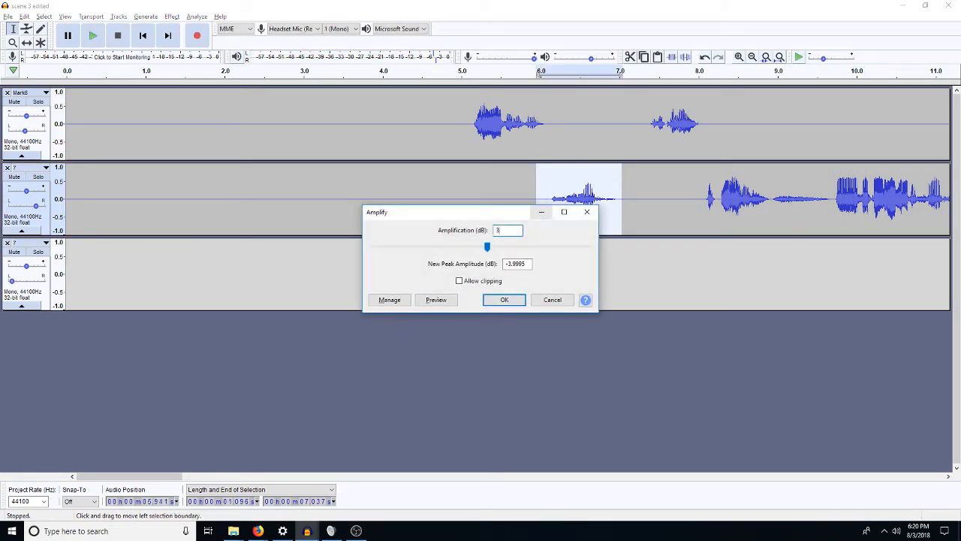
{"action": "type", "text": "3"}
{"action": "key", "text": "Return"}
Listen to the second track from about 8.2 seconds and replay its line around 10 seconds
{"action": "left_click", "coordinate": [715, 198]}
{"action": "key", "text": "space"}
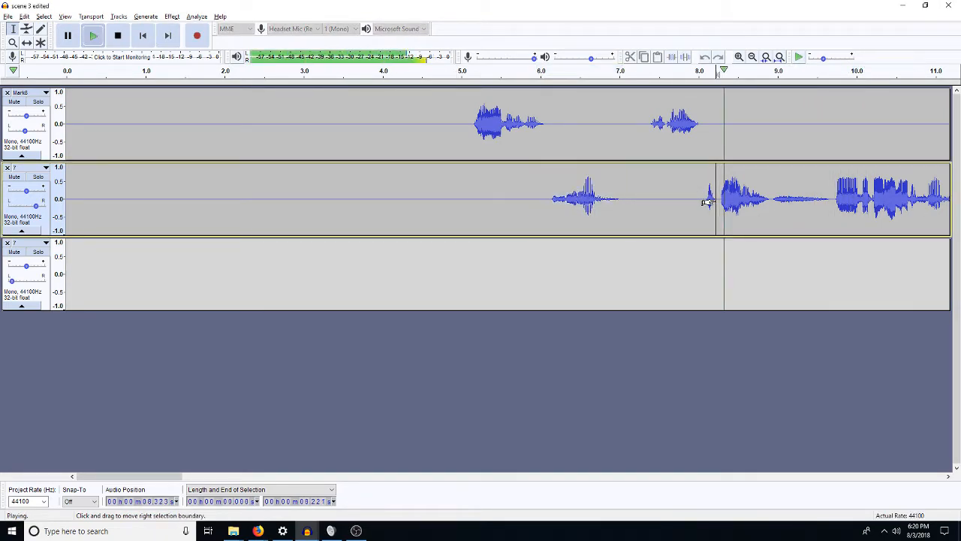
{"action": "left_click", "coordinate": [907, 476]}
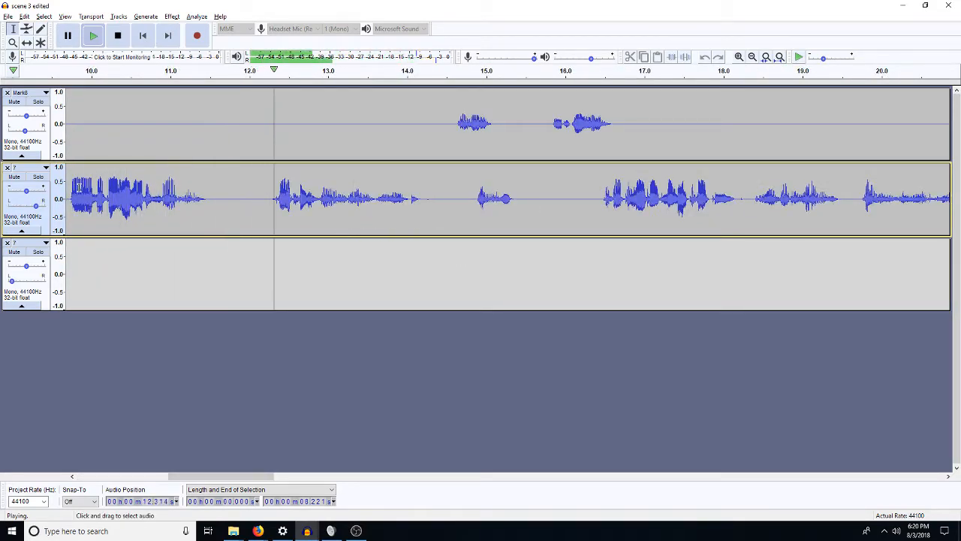
{"action": "left_click", "coordinate": [106, 188]}
{"action": "key", "text": "space"}
{"action": "key", "text": "space"}
{"action": "left_click", "coordinate": [90, 181]}
{"action": "key", "text": "space"}
{"action": "key", "text": "space"}
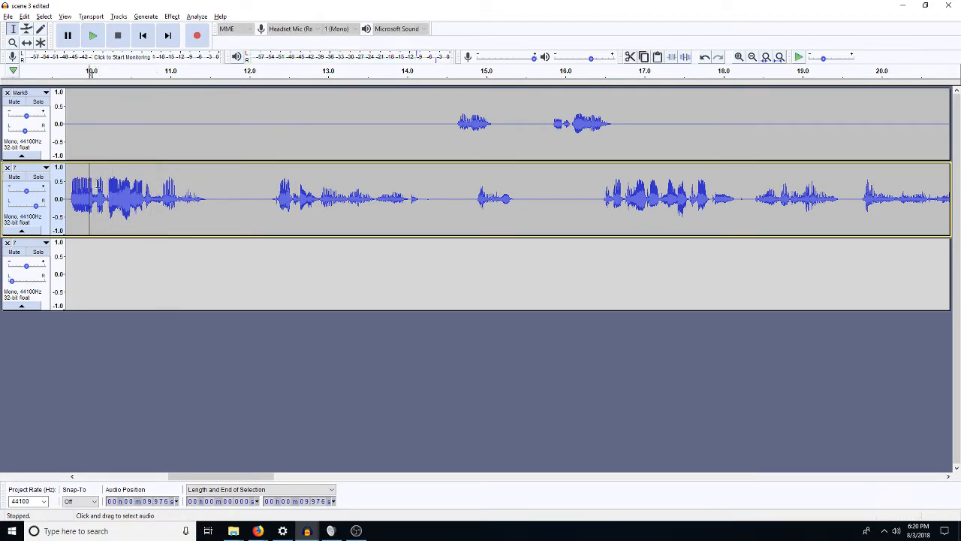
{"action": "left_click", "coordinate": [105, 189]}
{"action": "key", "text": "space"}
{"action": "key", "text": "space"}
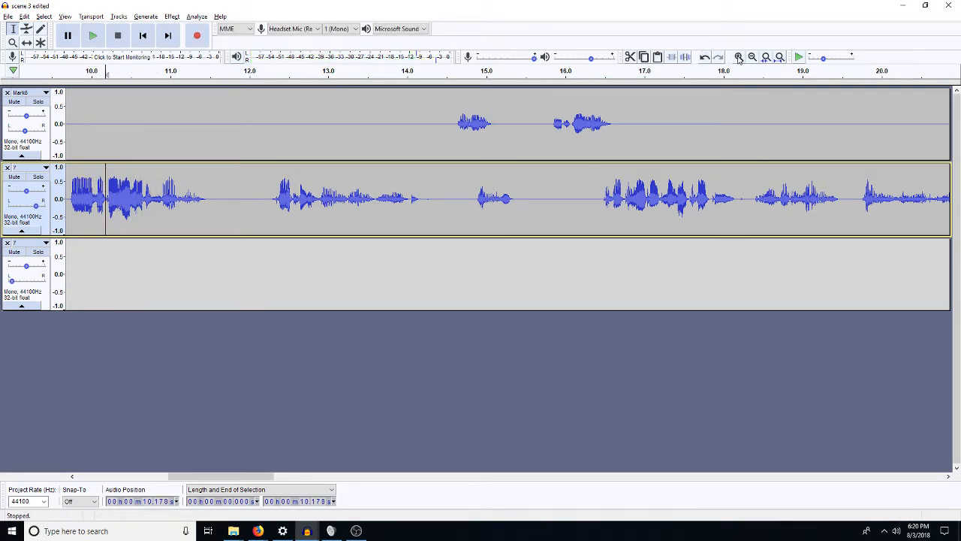
Inspect the second track's waveform up close while replaying it from about 10.18 seconds
{"action": "left_click", "coordinate": [739, 58]}
{"action": "left_click", "coordinate": [739, 57]}
{"action": "left_click", "coordinate": [738, 58]}
{"action": "left_click", "coordinate": [739, 58]}
{"action": "key", "text": "space"}
{"action": "key", "text": "space"}
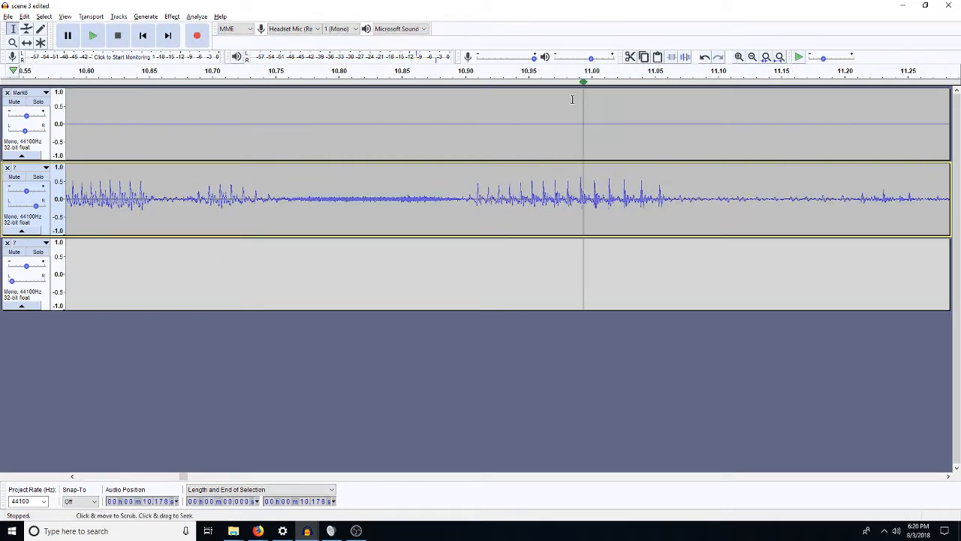
{"action": "left_click", "coordinate": [752, 56]}
{"action": "left_click", "coordinate": [752, 56]}
{"action": "left_click", "coordinate": [753, 56]}
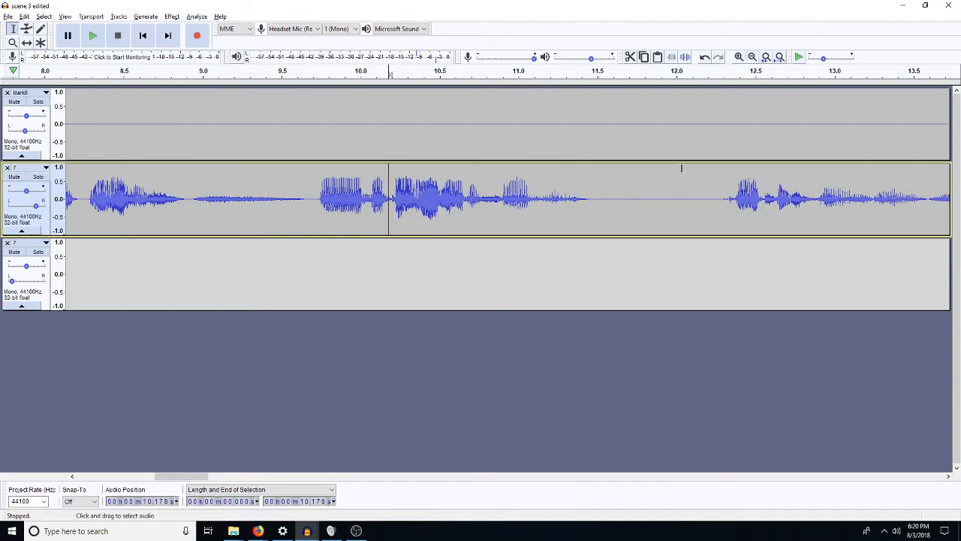
Switch to the Rick_Professor project and copy the alternative line at about 4:54.4–4:55.8 on track 7
{"action": "mouse_move", "coordinate": [307, 529]}
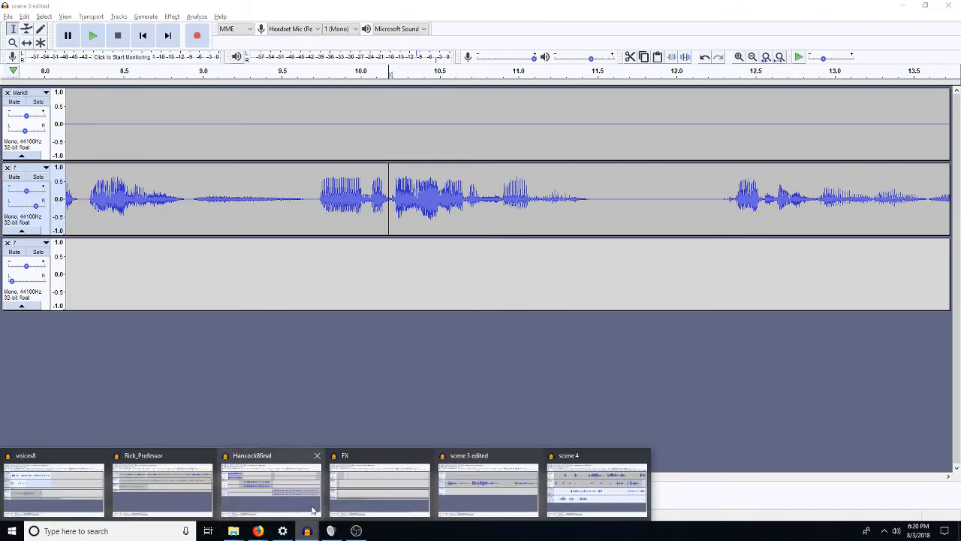
{"action": "mouse_move", "coordinate": [307, 511]}
{"action": "left_click", "coordinate": [124, 458]}
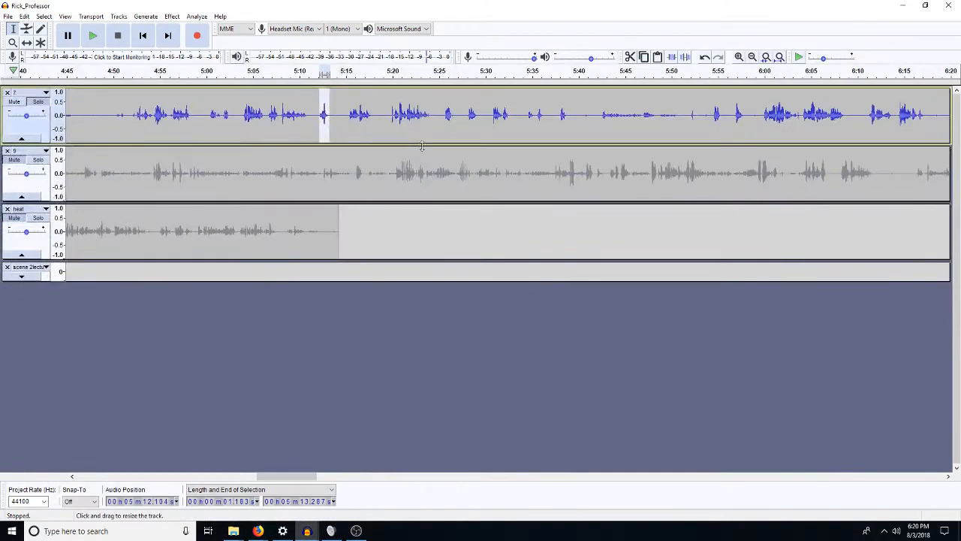
{"action": "left_click", "coordinate": [156, 113]}
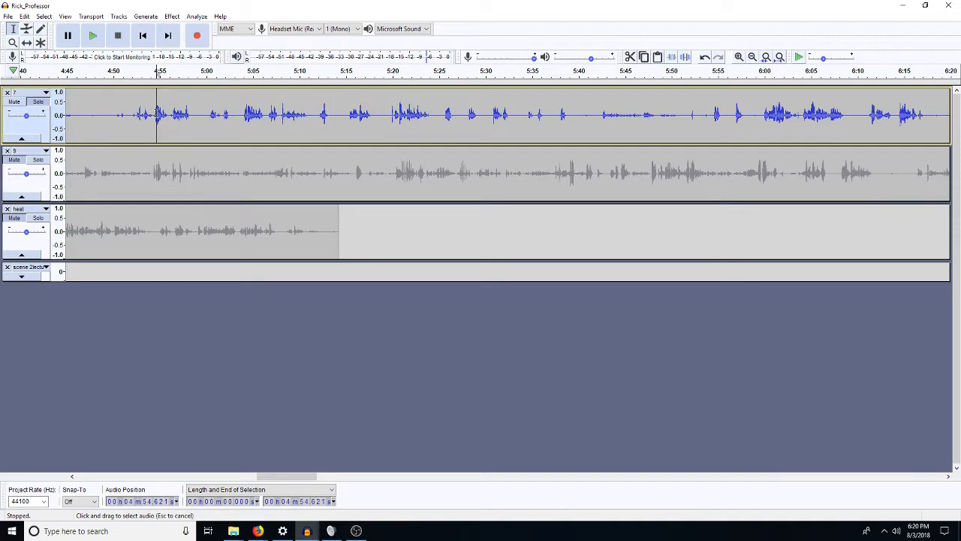
{"action": "key", "text": "space"}
{"action": "key", "text": "space"}
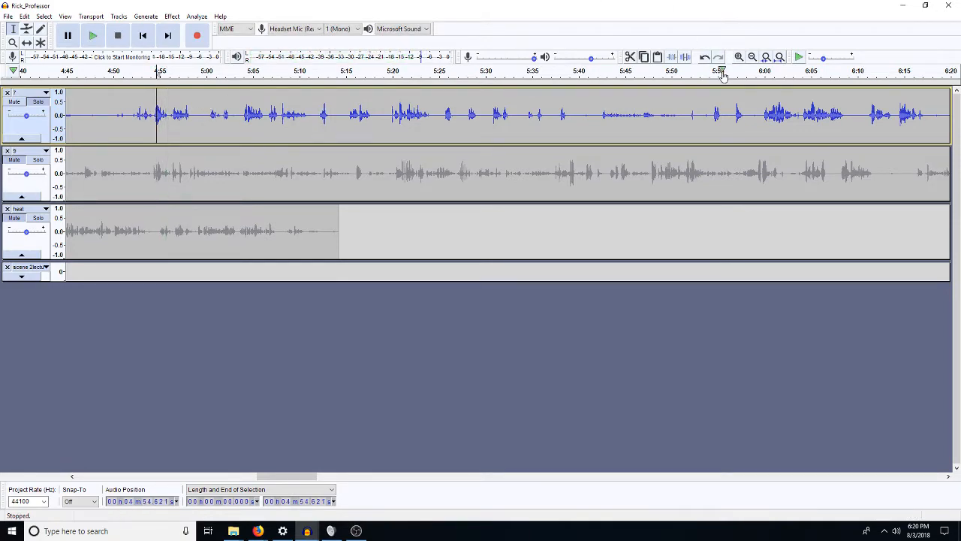
{"action": "left_click", "coordinate": [739, 56]}
{"action": "left_click", "coordinate": [740, 57]}
{"action": "left_click", "coordinate": [739, 57]}
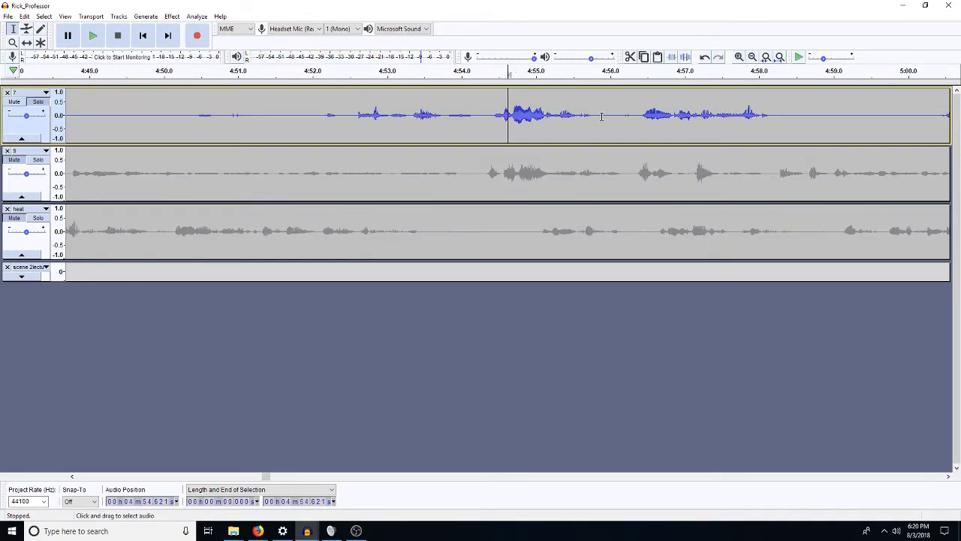
{"action": "left_click_drag", "start_coordinate": [593, 116], "coordinate": [495, 134]}
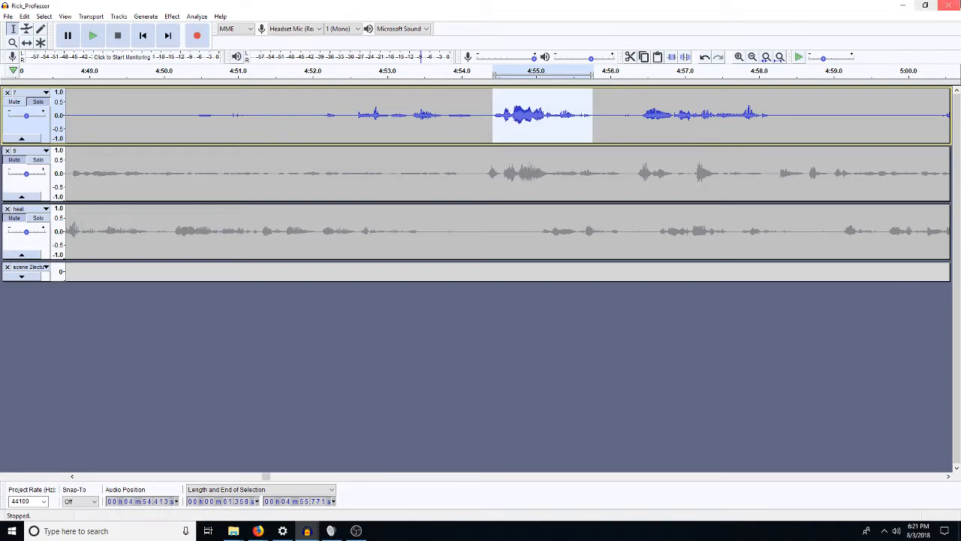
{"action": "left_click", "coordinate": [905, 6]}
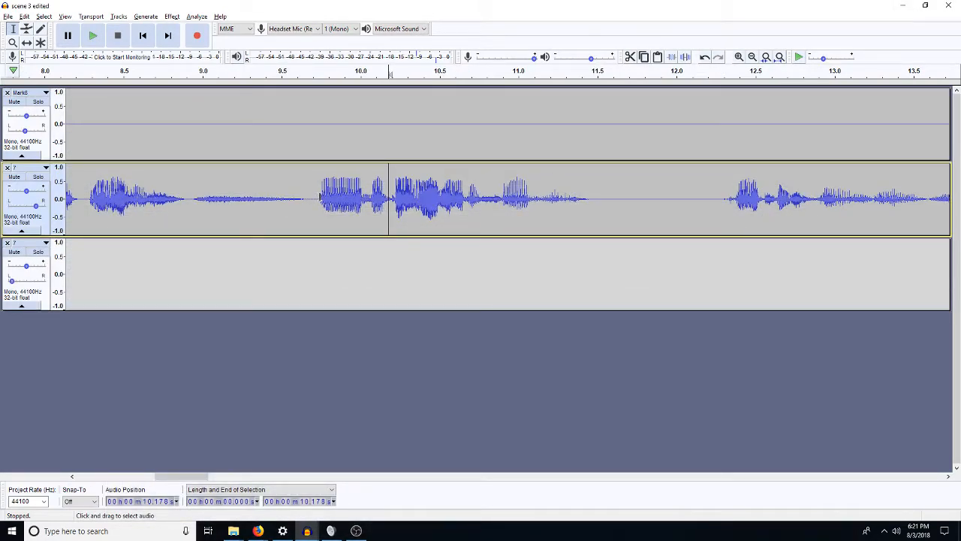
In scene 3 edited, replace the second track's line at about 9.72–11.5 seconds with the copied take and amplify it by 3 dB
{"action": "left_click_drag", "start_coordinate": [317, 198], "coordinate": [595, 189]}
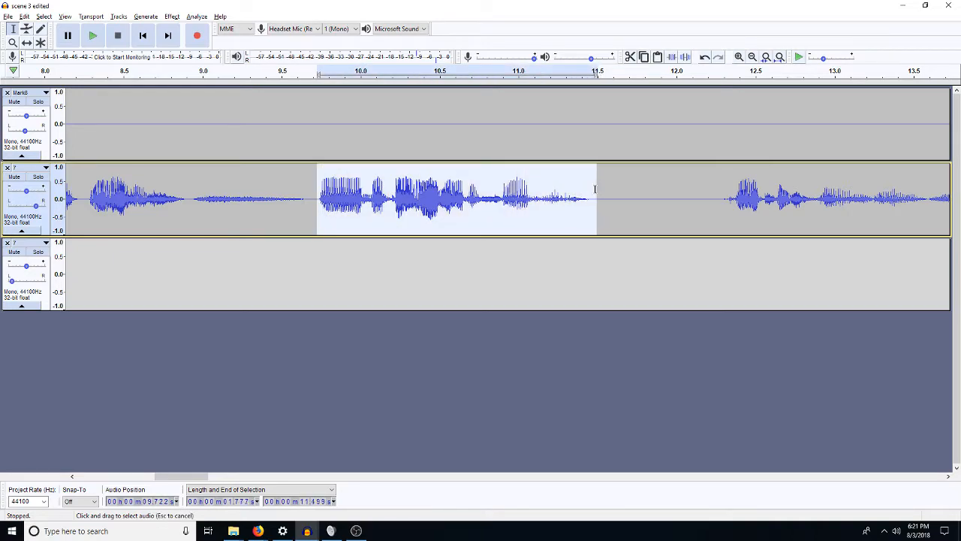
{"action": "key", "text": "ctrl+v"}
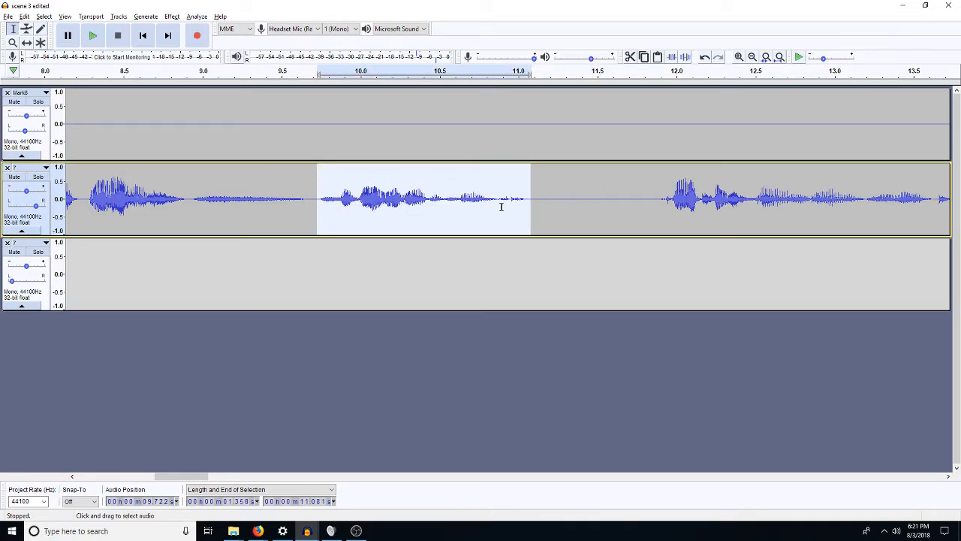
{"action": "key", "text": "shift+a"}
{"action": "type", "text": "3"}
{"action": "key", "text": "Return"}
{"action": "left_click", "coordinate": [426, 210]}
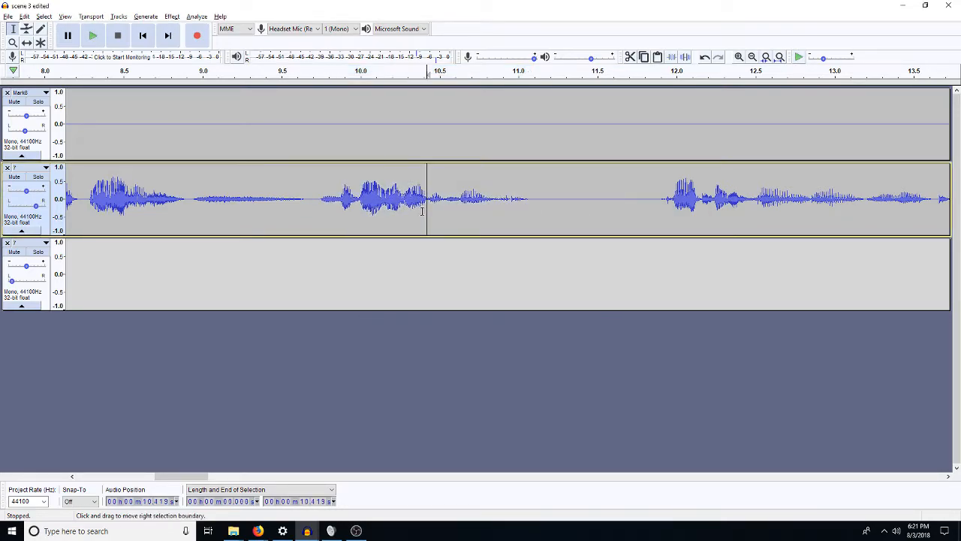
{"action": "left_click", "coordinate": [102, 164]}
{"action": "key", "text": "space"}
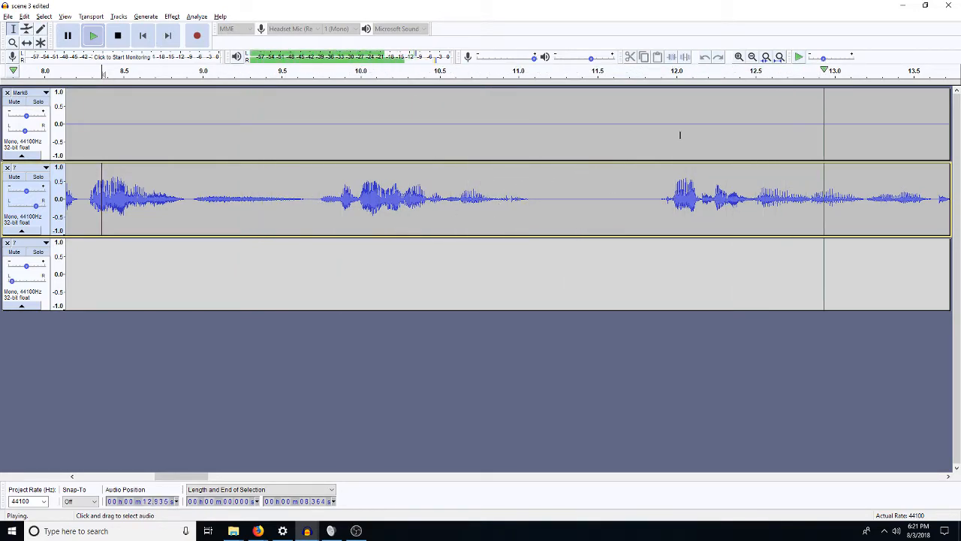
{"action": "key", "text": "space"}
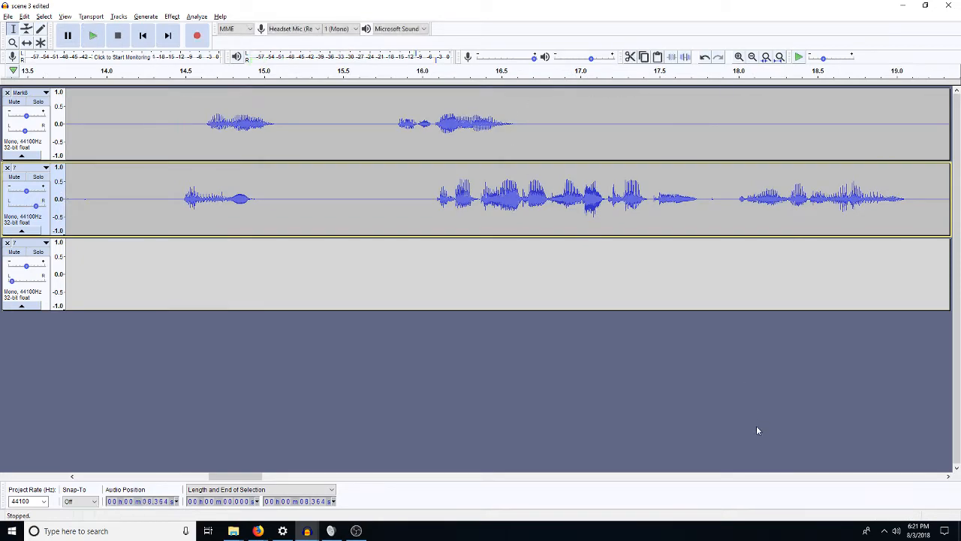
Delete the silence from about 13.74 to 14.61 seconds on Mark8 and play the result
{"action": "left_click_drag", "start_coordinate": [72, 476], "coordinate": [72, 476]}
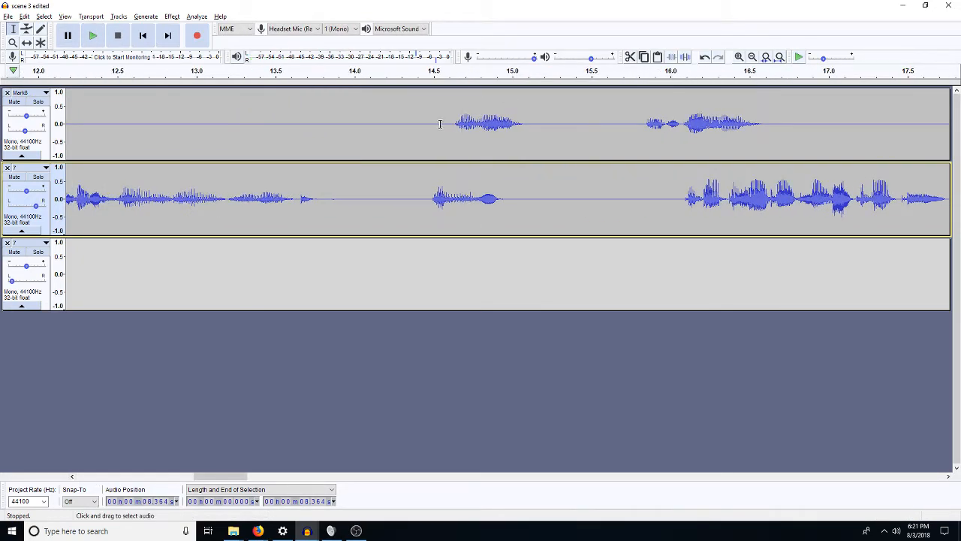
{"action": "left_click_drag", "start_coordinate": [452, 124], "coordinate": [313, 132]}
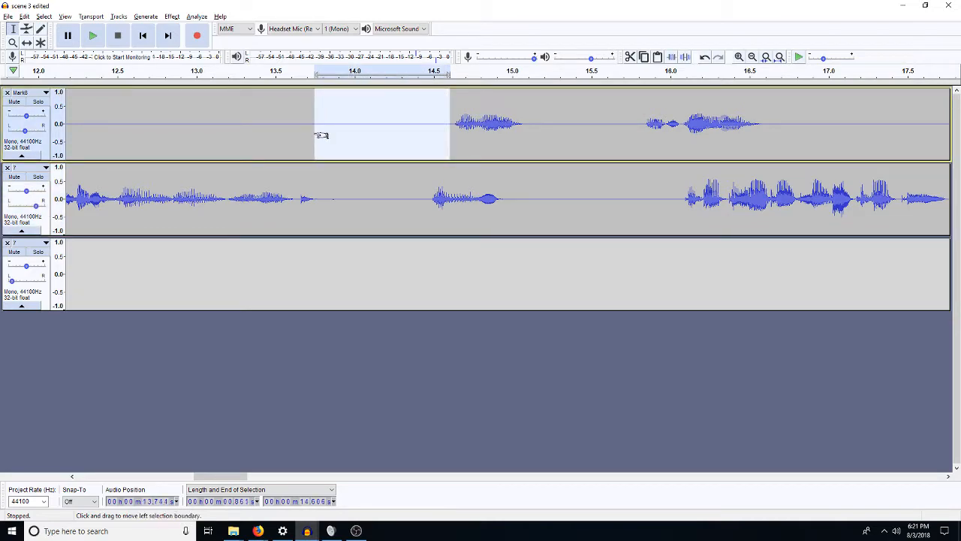
{"action": "key", "text": "Delete"}
{"action": "key", "text": "space"}
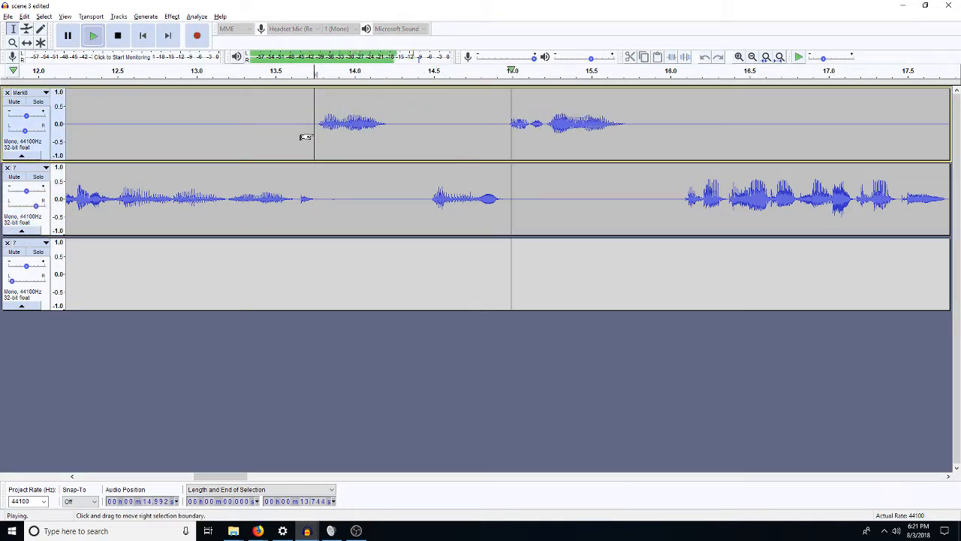
{"action": "key", "text": "space"}
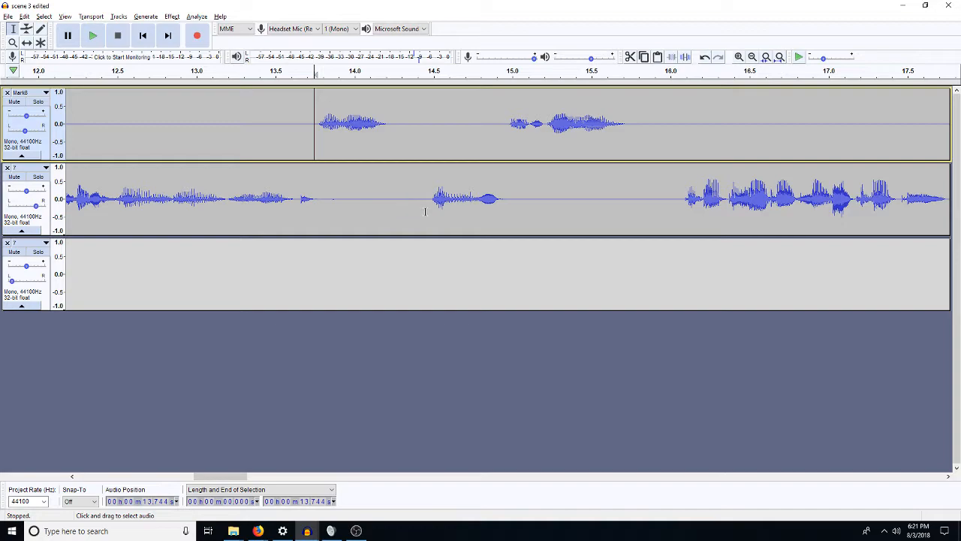
Insert about 1.36 seconds of silence on Mark8 at about 14.6 seconds by pasting and silencing the copied clip
{"action": "left_click", "coordinate": [451, 120]}
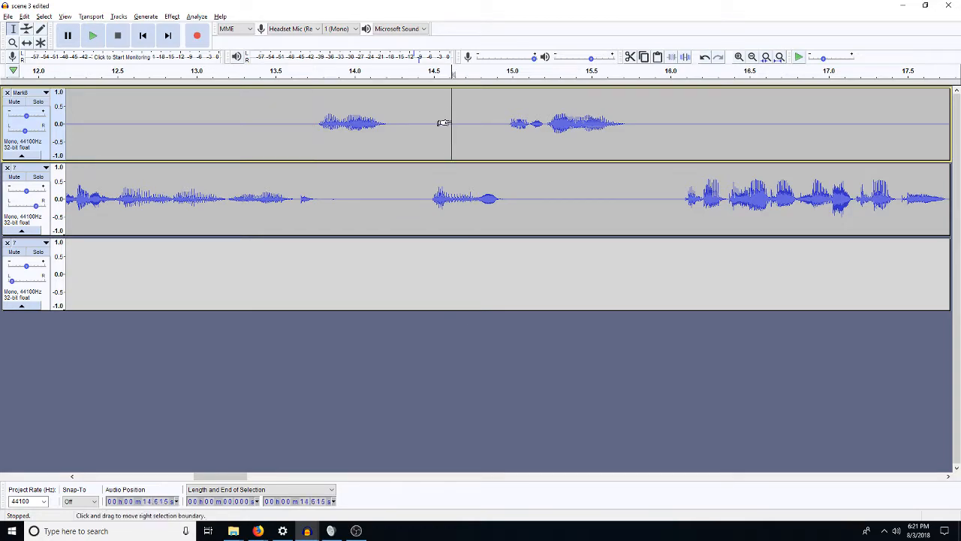
{"action": "key", "text": "ctrl+v"}
{"action": "key", "text": "ctrl+l"}
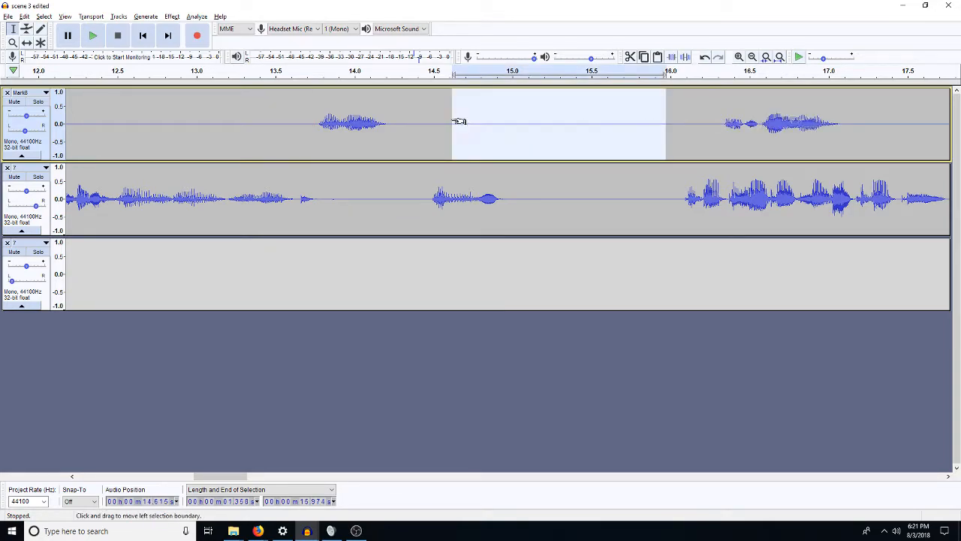
{"action": "left_click", "coordinate": [452, 126]}
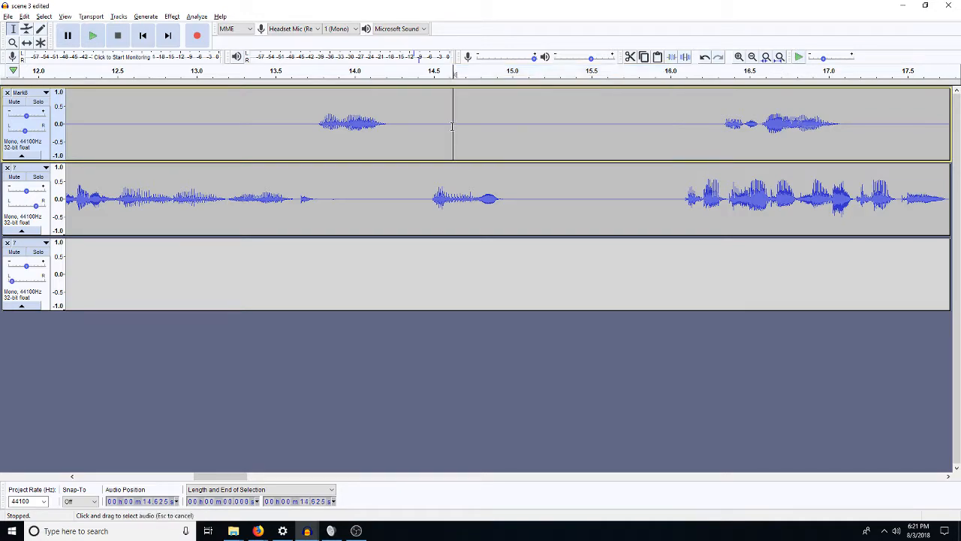
Delete the silence from about 15.33 to 16.29 seconds on Mark8 and play from about 13.3 seconds
{"action": "left_click_drag", "start_coordinate": [716, 124], "coordinate": [547, 145]}
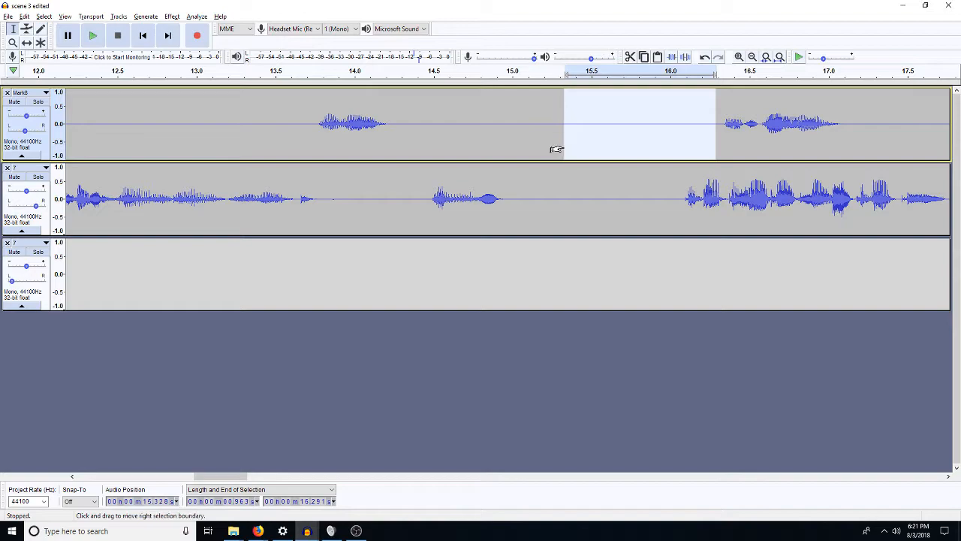
{"action": "key", "text": "Delete"}
{"action": "left_click", "coordinate": [241, 133]}
{"action": "key", "text": "space"}
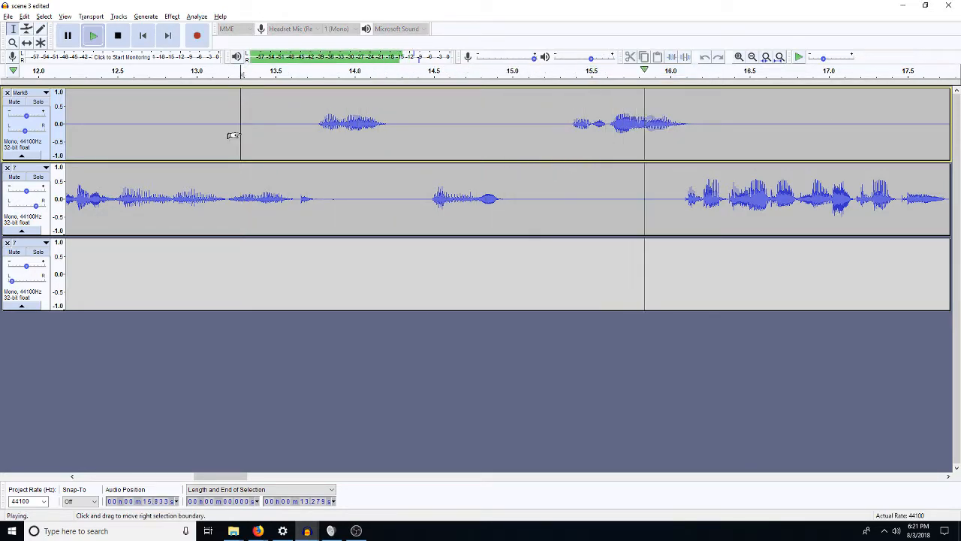
{"action": "key", "text": "space"}
Add about 1.36 seconds of silence at 15.09 seconds on Mark8 and the second track, and trim off its last 0.85 seconds
{"action": "left_click", "coordinate": [533, 132]}
{"action": "left_click_drag", "start_coordinate": [535, 135], "coordinate": [529, 204]}
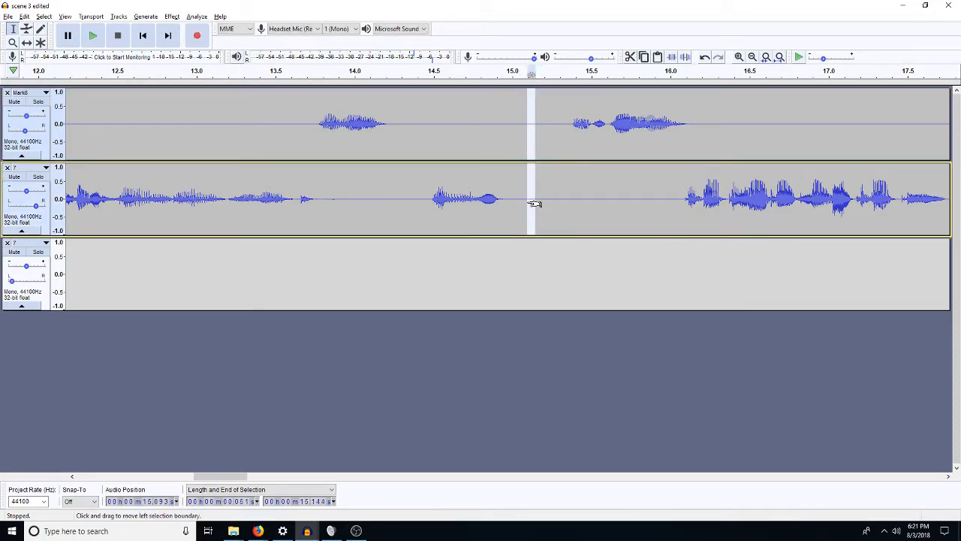
{"action": "key", "text": "ctrl+v"}
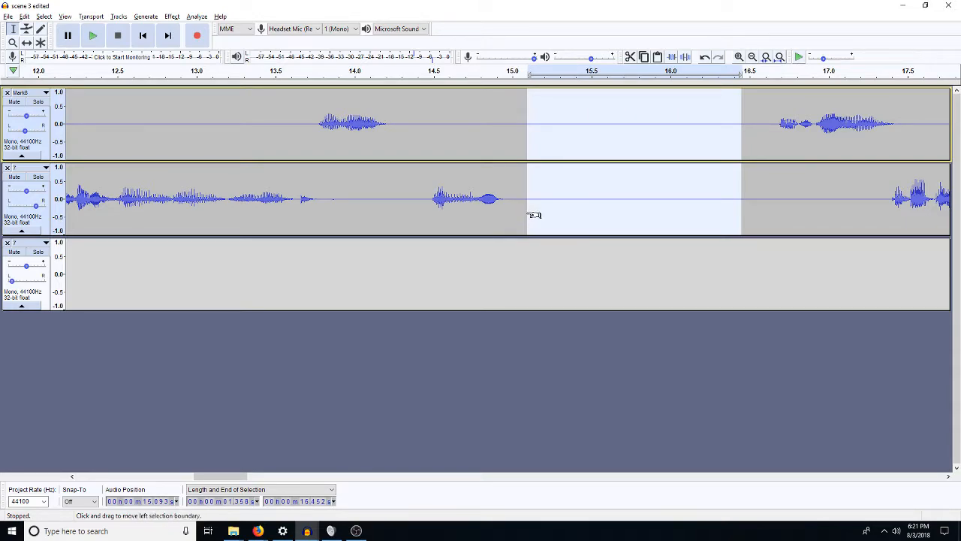
{"action": "left_click_drag", "start_coordinate": [533, 215], "coordinate": [612, 218]}
{"action": "key", "text": "Delete"}
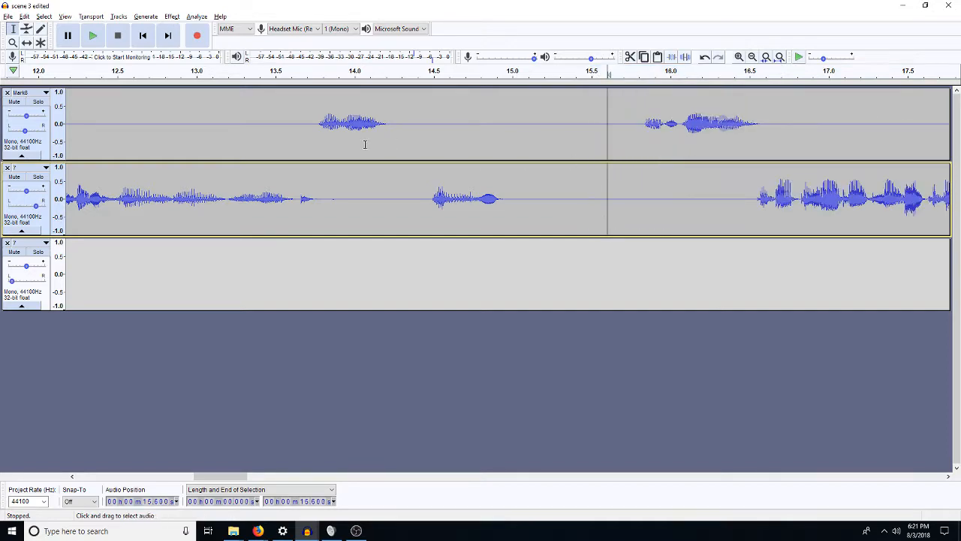
{"action": "left_click", "coordinate": [422, 137]}
{"action": "key", "text": "space"}
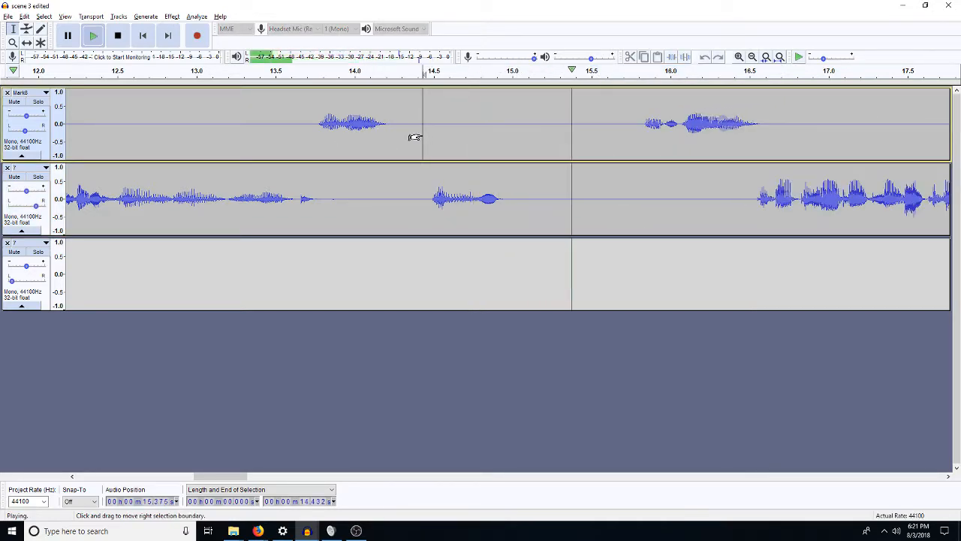
{"action": "key", "text": "space"}
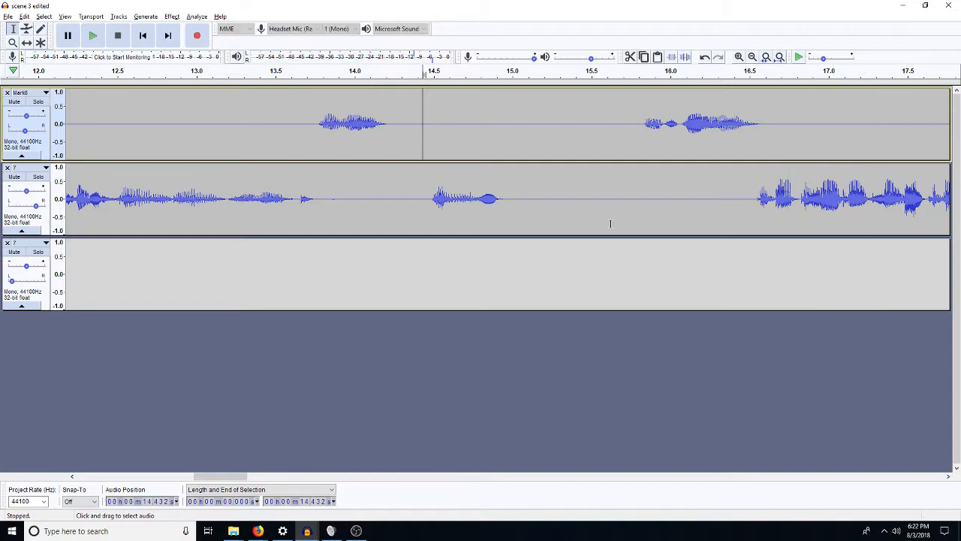
Lengthen the second track's gap at about 15.6 seconds by pasting silence and deleting the excess from 15.78 seconds, and play from 13.68 seconds
{"action": "left_click", "coordinate": [607, 199]}
{"action": "left_click_drag", "start_coordinate": [597, 201], "coordinate": [821, 200]}
{"action": "left_click_drag", "start_coordinate": [614, 199], "coordinate": [636, 200]}
{"action": "key", "text": "Delete"}
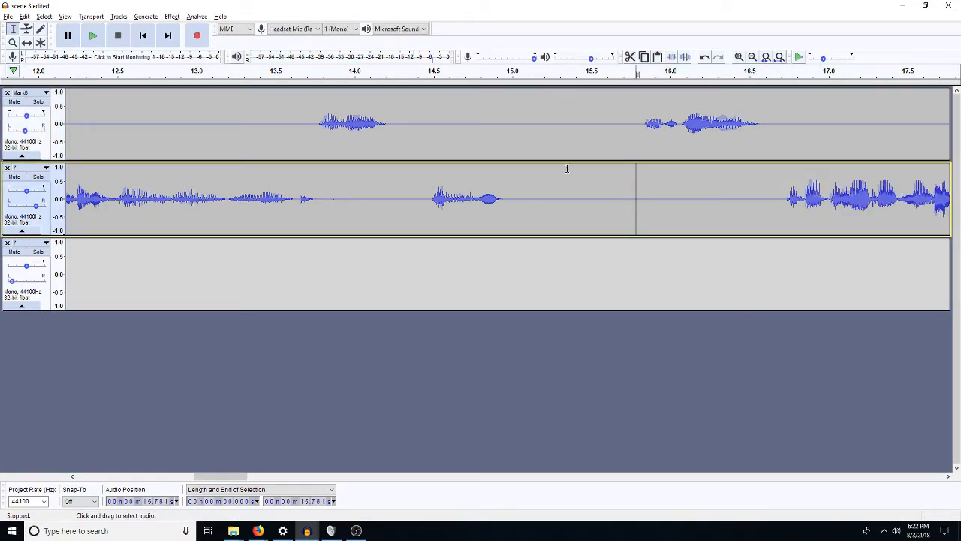
{"action": "left_click", "coordinate": [305, 120]}
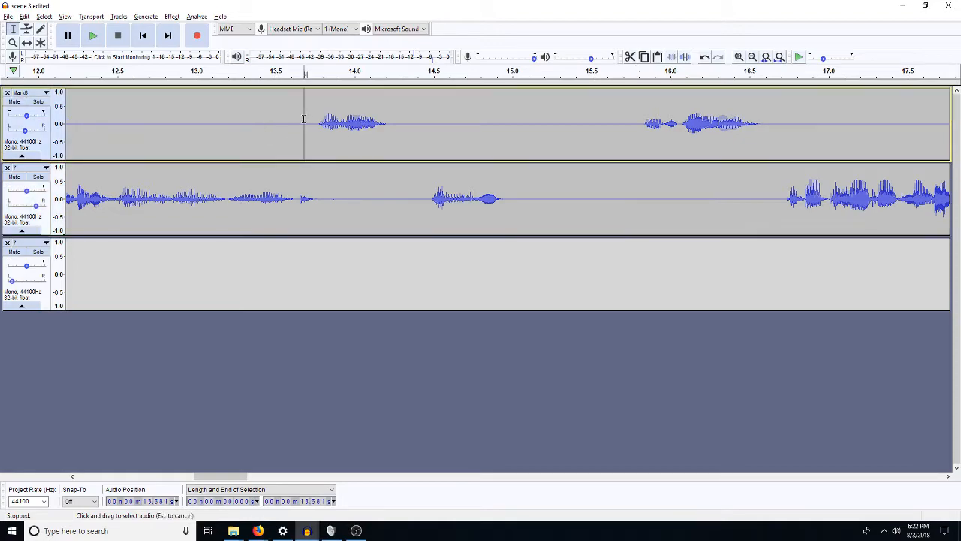
{"action": "key", "text": "space"}
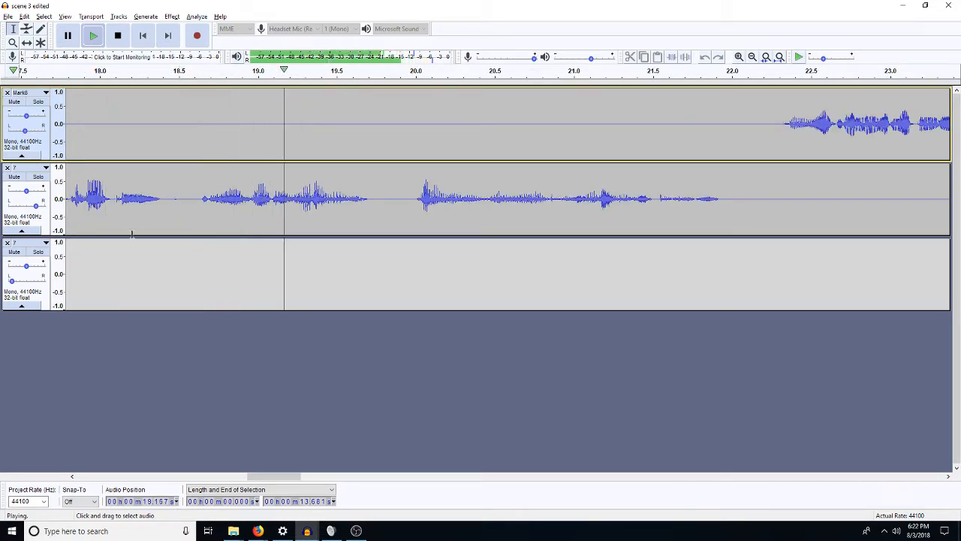
Select the stretch from 18.435 to 18.587 seconds on the second track, and listen on from 21.348 seconds
{"action": "left_click_drag", "start_coordinate": [169, 202], "coordinate": [191, 212]}
{"action": "key", "text": "space"}
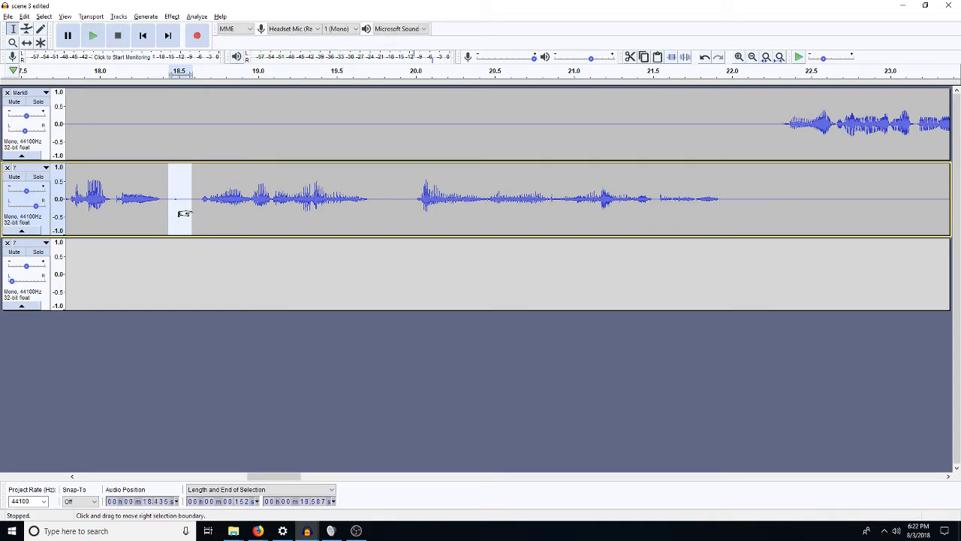
{"action": "left_click", "coordinate": [628, 135]}
{"action": "key", "text": "space"}
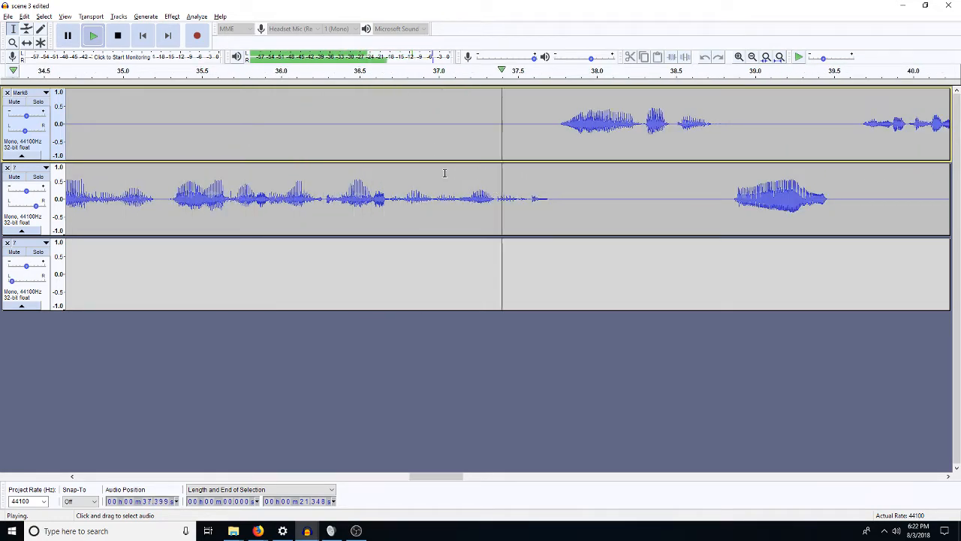
{"action": "key", "text": "space"}
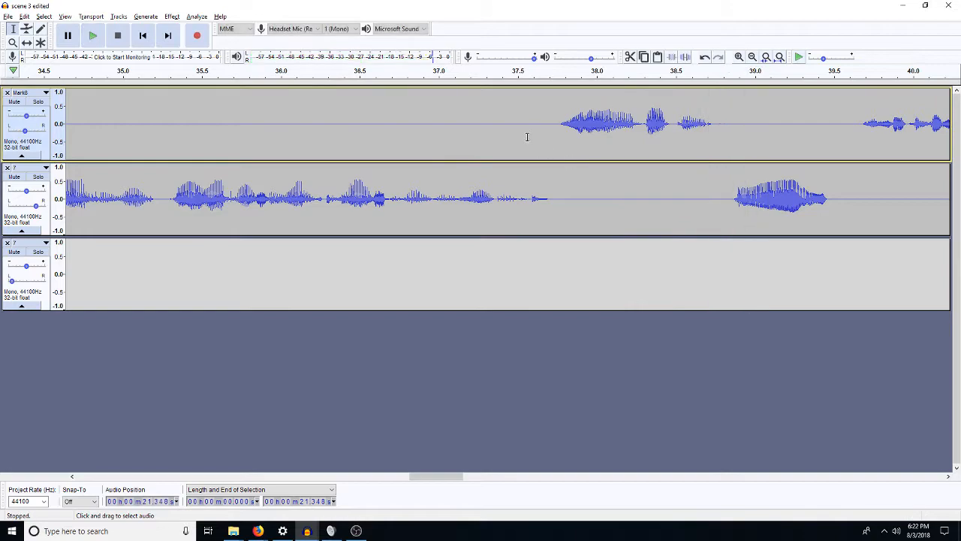
Paste the copied silence on Mark8 at 37.588 seconds and delete its excess from 37.81 to 38.946 seconds
{"action": "key", "text": "ctrl+v"}
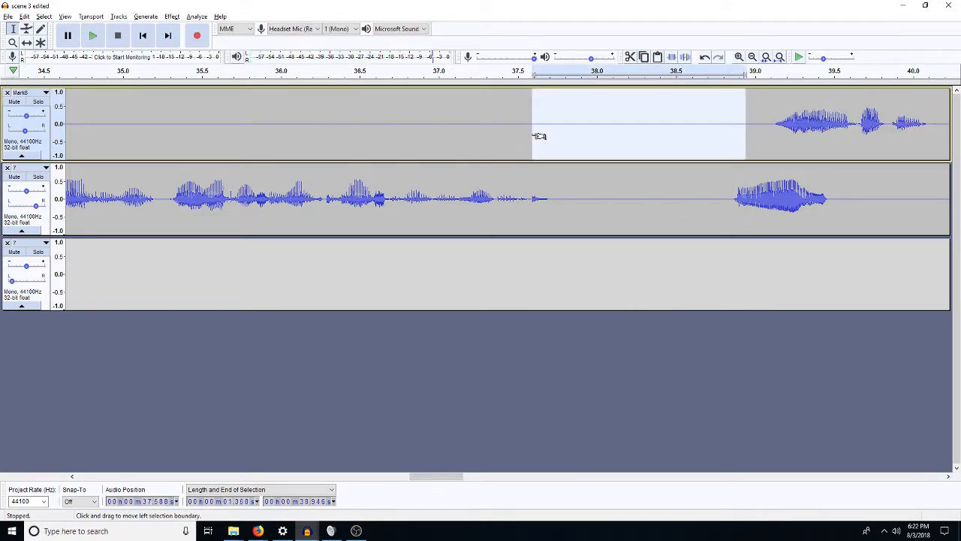
{"action": "left_click_drag", "start_coordinate": [535, 136], "coordinate": [567, 141]}
{"action": "key", "text": "Delete"}
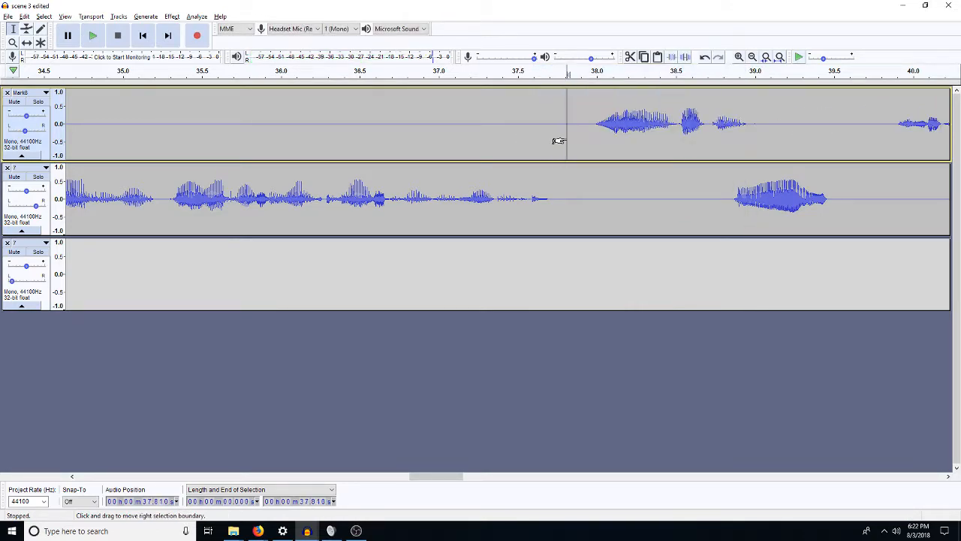
Paste silence on the second track at 37.86 seconds, delete its excess from 38.218 seconds, and play from 37.841 seconds
{"action": "left_click", "coordinate": [576, 190]}
{"action": "key", "text": "ctrl+v"}
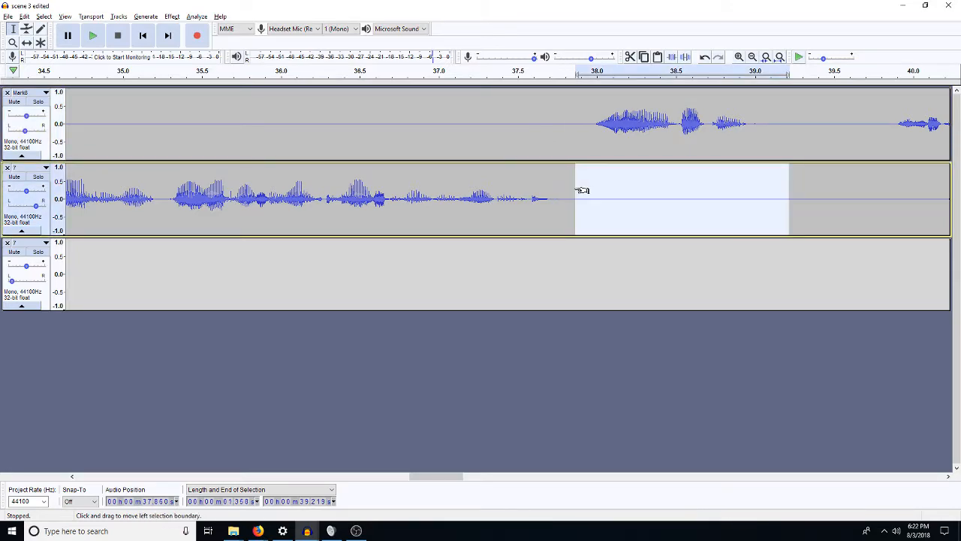
{"action": "left_click_drag", "start_coordinate": [605, 192], "coordinate": [631, 194]}
{"action": "key", "text": "Delete"}
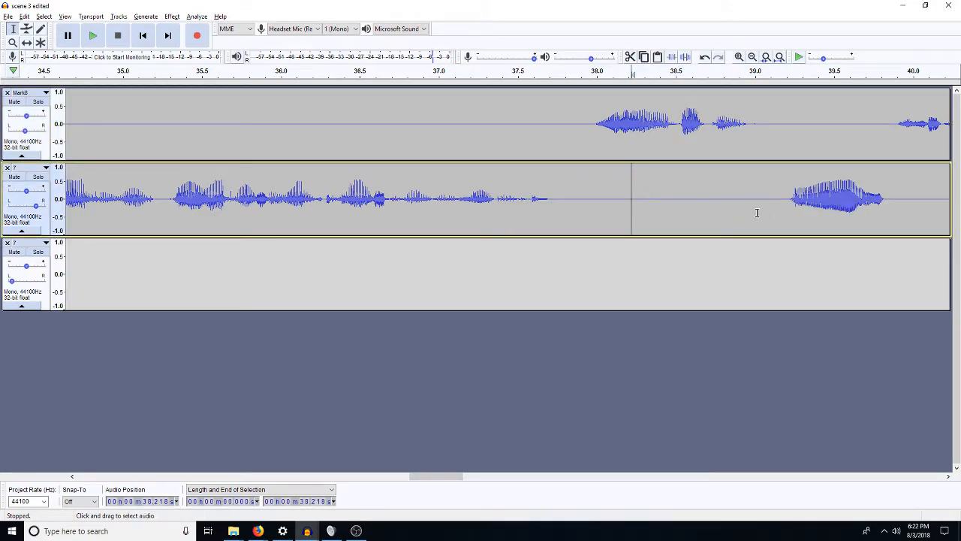
{"action": "left_click", "coordinate": [572, 122]}
{"action": "key", "text": "space"}
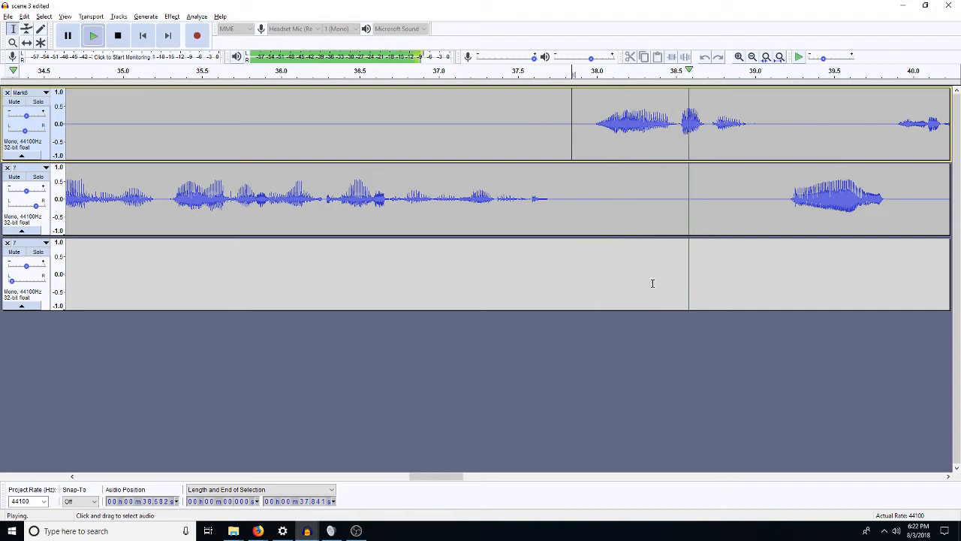
{"action": "key", "text": "space"}
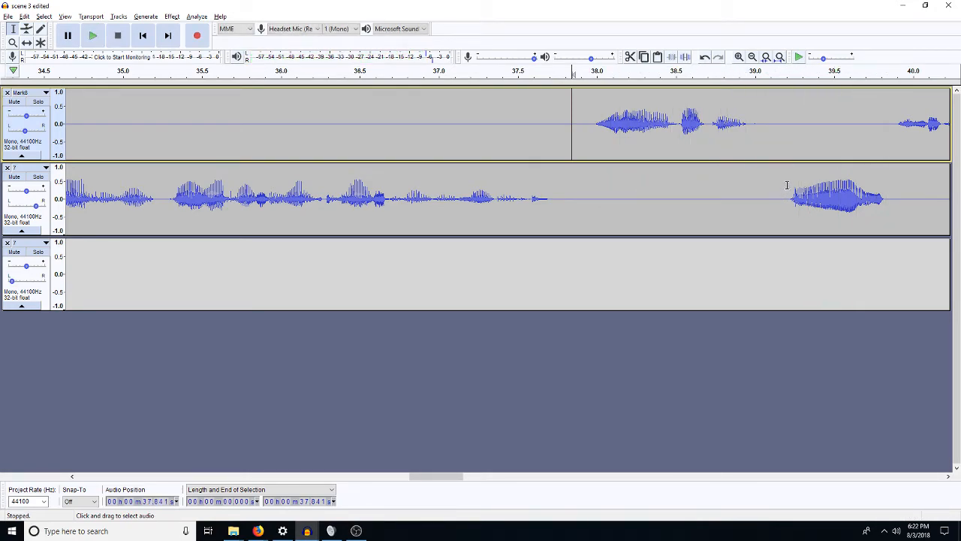
Delete the silence from 39.035 to about 39.19 seconds on the second track and play from there
{"action": "left_click_drag", "start_coordinate": [785, 199], "coordinate": [760, 200]}
{"action": "key", "text": "Delete"}
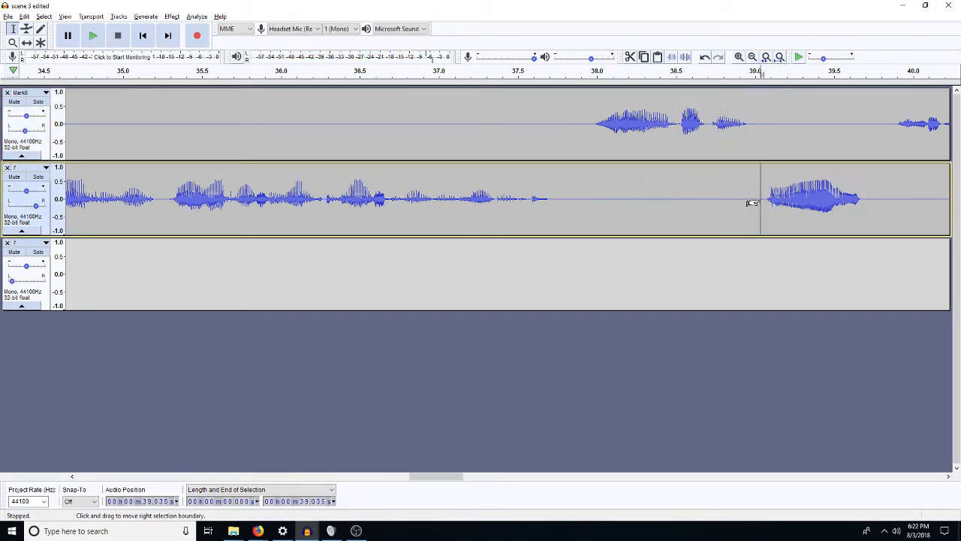
{"action": "key", "text": "space"}
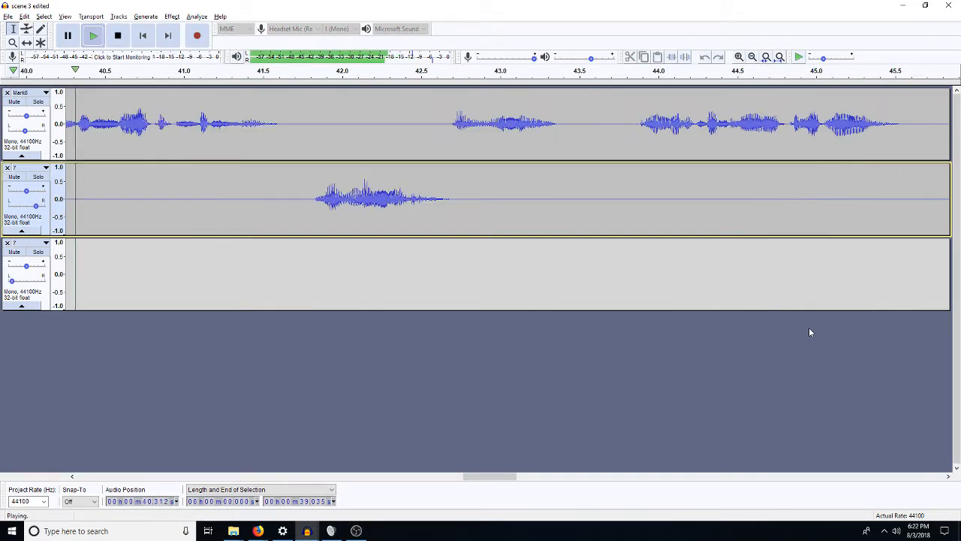
{"action": "key", "text": "space"}
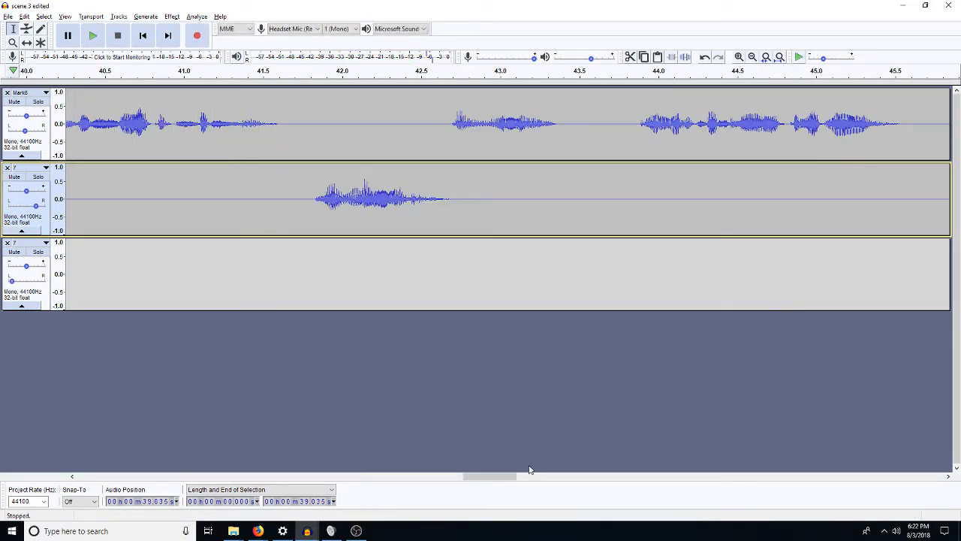
Paste silence on Mark8 and the second track at about 39.78 seconds, delete its excess from 40.46 to 41.135 seconds, and listen from 38.921 seconds
{"action": "left_click", "coordinate": [71, 477]}
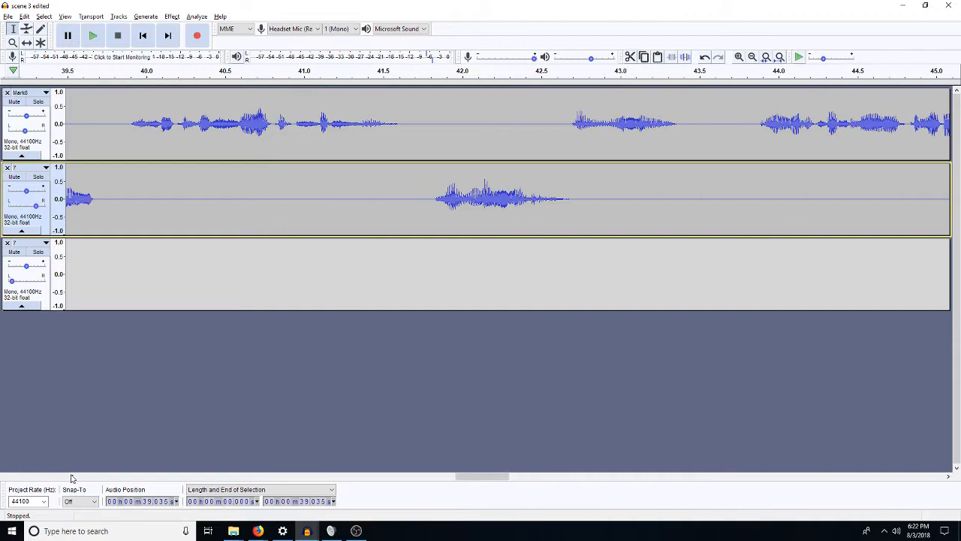
{"action": "left_click_drag", "start_coordinate": [265, 127], "coordinate": [368, 223]}
{"action": "key", "text": "ctrl+v"}
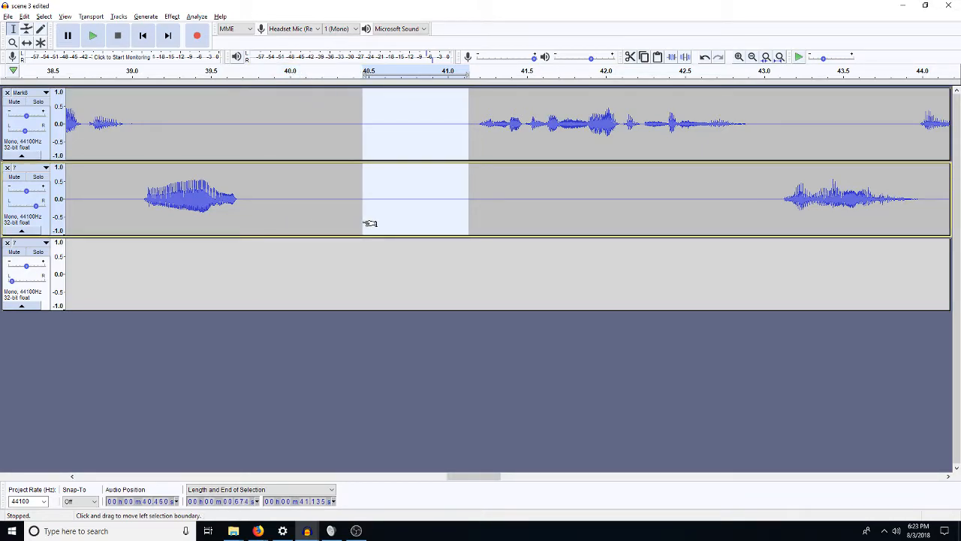
{"action": "key", "text": "Delete"}
{"action": "left_click", "coordinate": [119, 122]}
{"action": "key", "text": "space"}
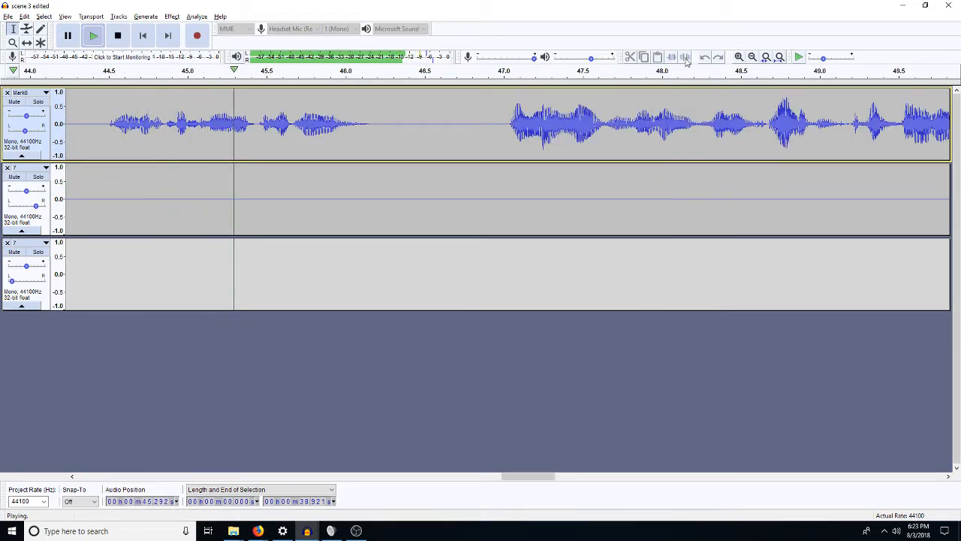
{"action": "left_click", "coordinate": [752, 56]}
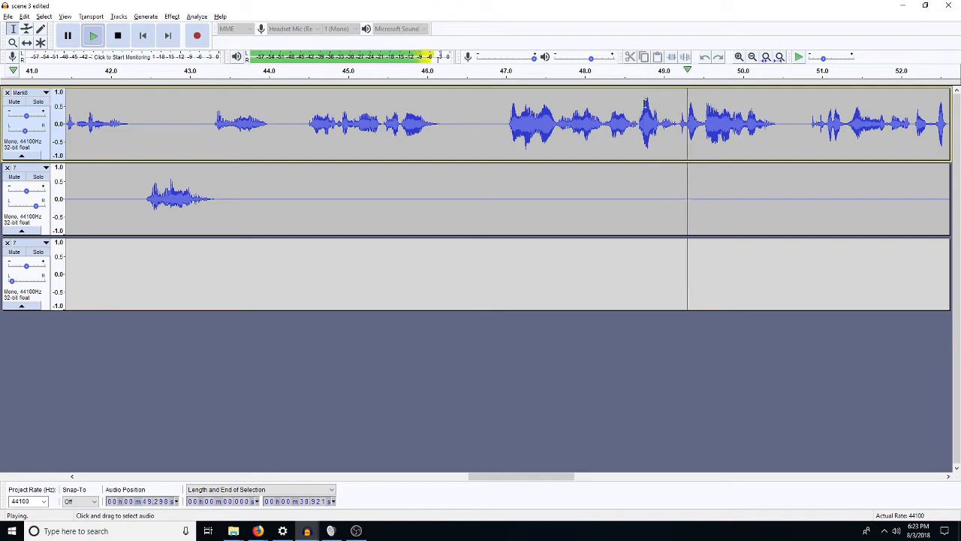
{"action": "left_click", "coordinate": [947, 478]}
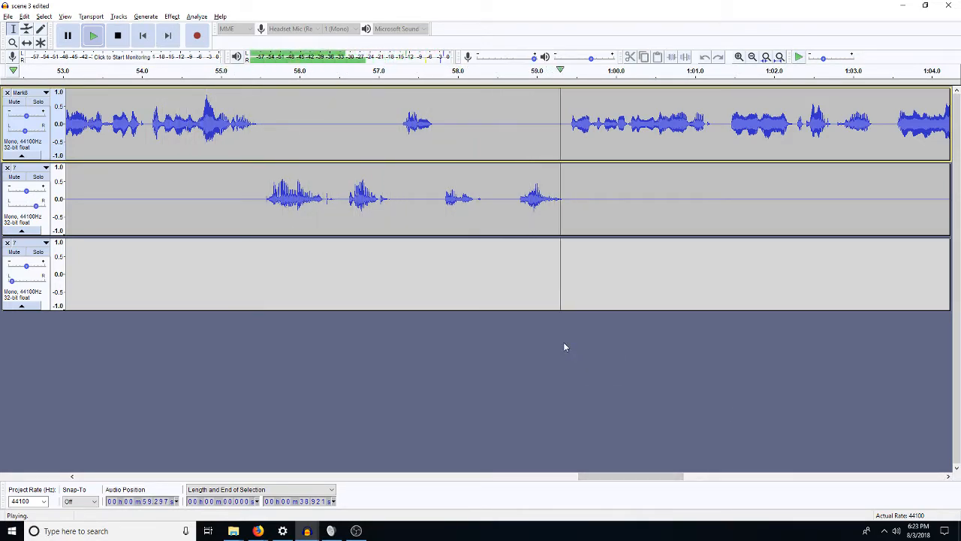
{"action": "key", "text": "space"}
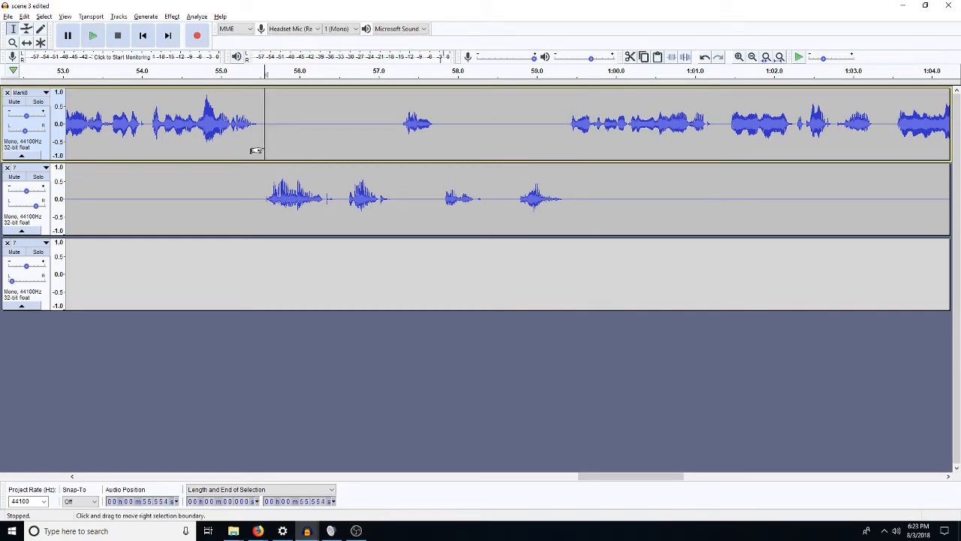
Paste silence on Mark8 and the second track at 55.554 seconds, delete its excess from 55.795 to 56.912 seconds, and play from there
{"action": "key", "text": "shift+Down"}
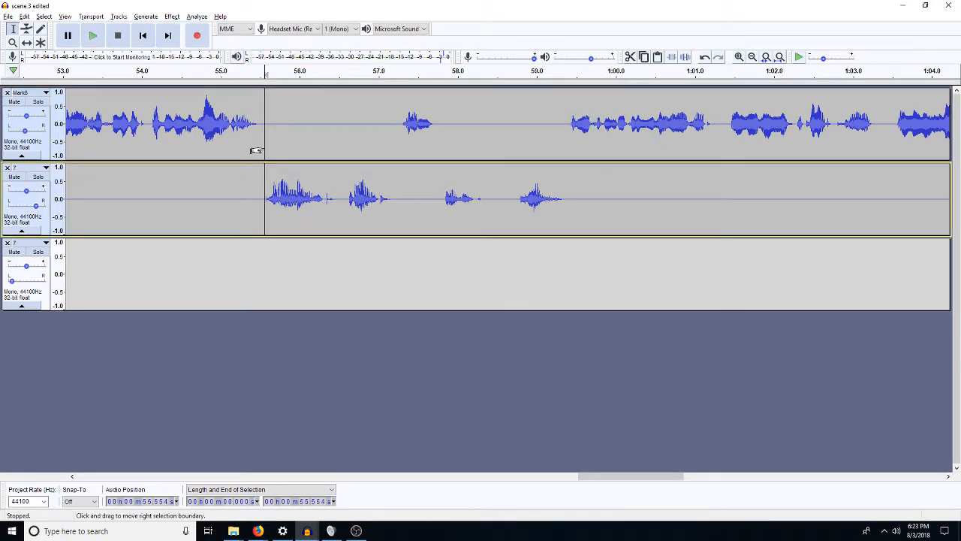
{"action": "key", "text": "ctrl+v"}
{"action": "left_click_drag", "start_coordinate": [266, 149], "coordinate": [291, 150]}
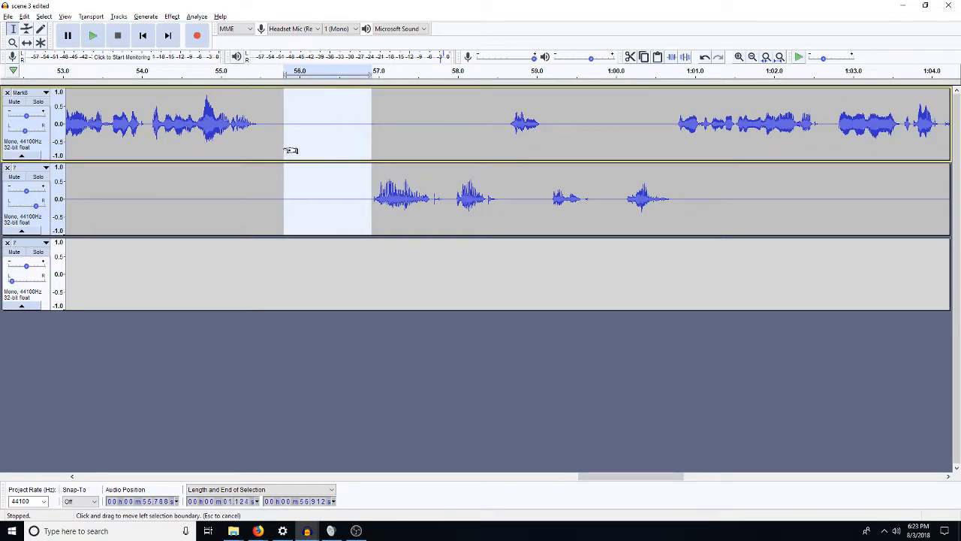
{"action": "key", "text": "Delete"}
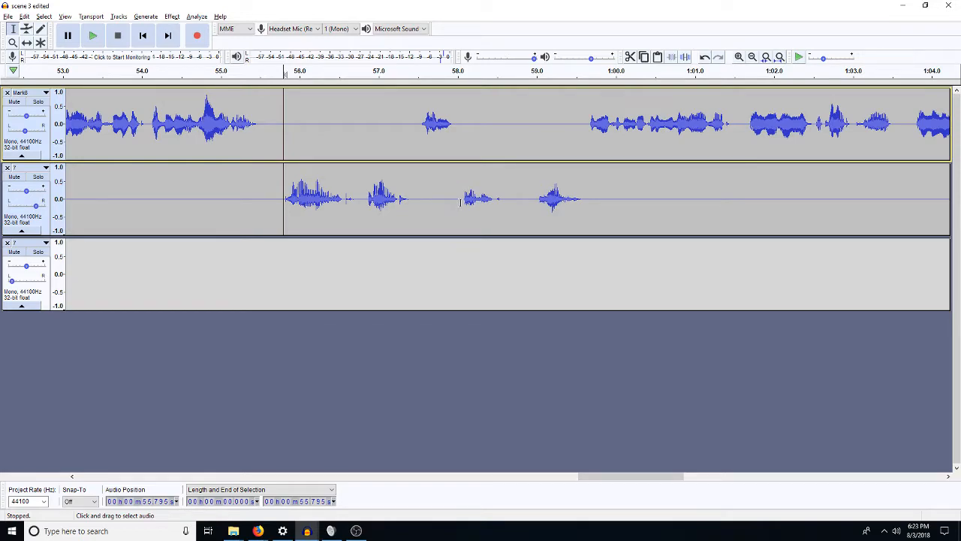
{"action": "key", "text": "space"}
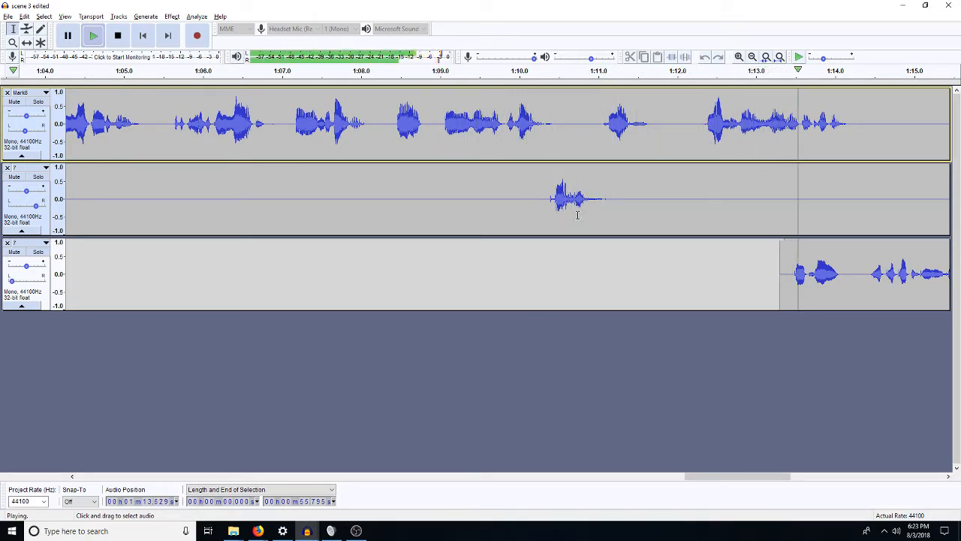
{"action": "key", "text": "space"}
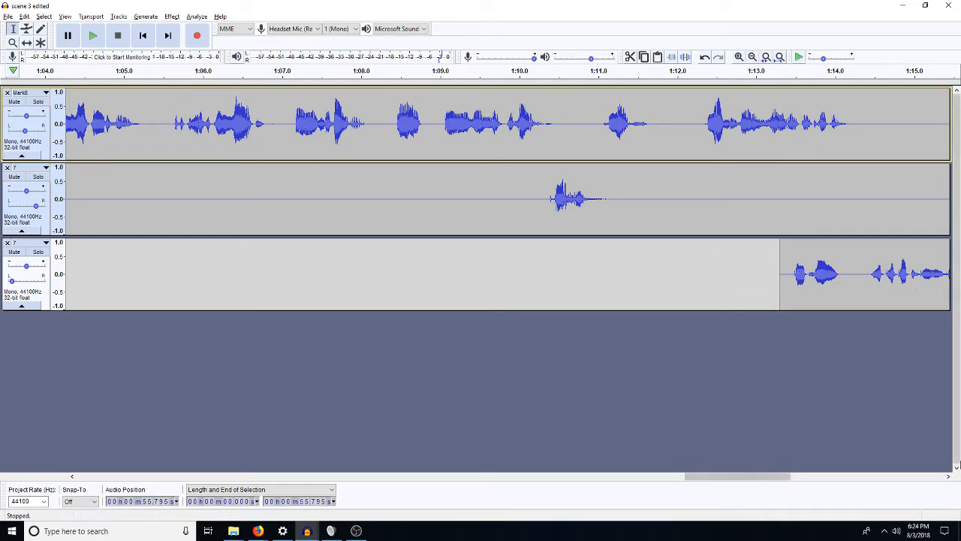
Shift the third track's clip about 1.2 seconds later to start near 1:14.5, and play from 1:12.383
{"action": "left_click", "coordinate": [949, 479]}
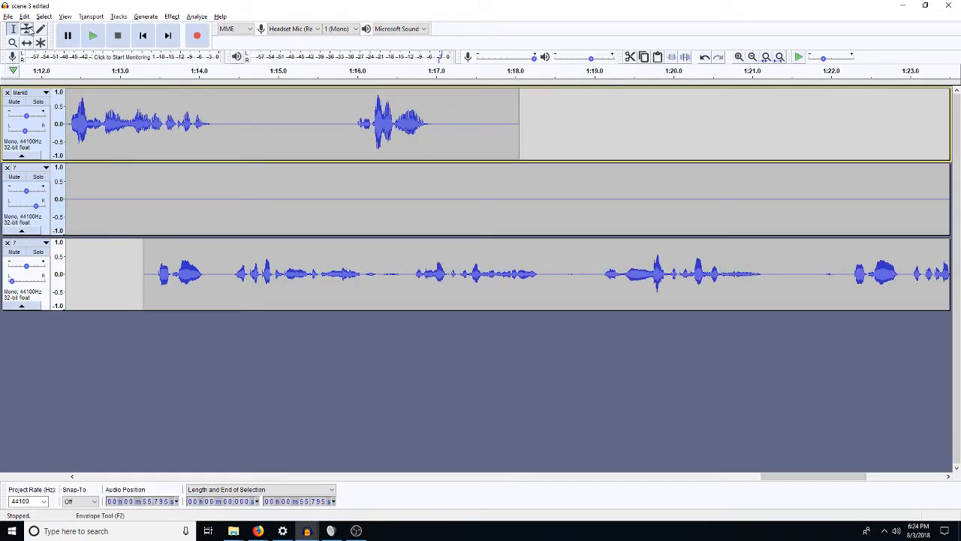
{"action": "left_click_drag", "start_coordinate": [182, 280], "coordinate": [279, 279]}
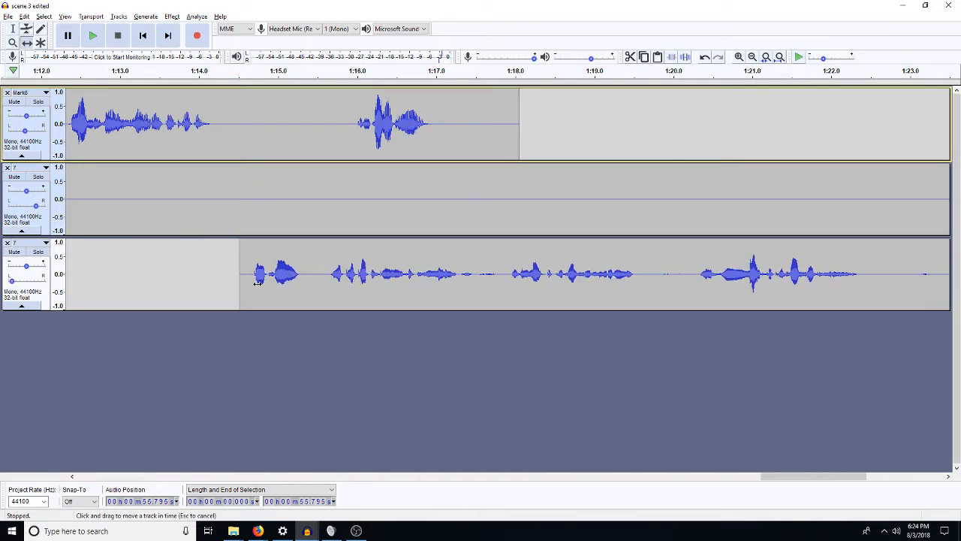
{"action": "left_click", "coordinate": [12, 29]}
{"action": "left_click", "coordinate": [71, 118]}
{"action": "key", "text": "space"}
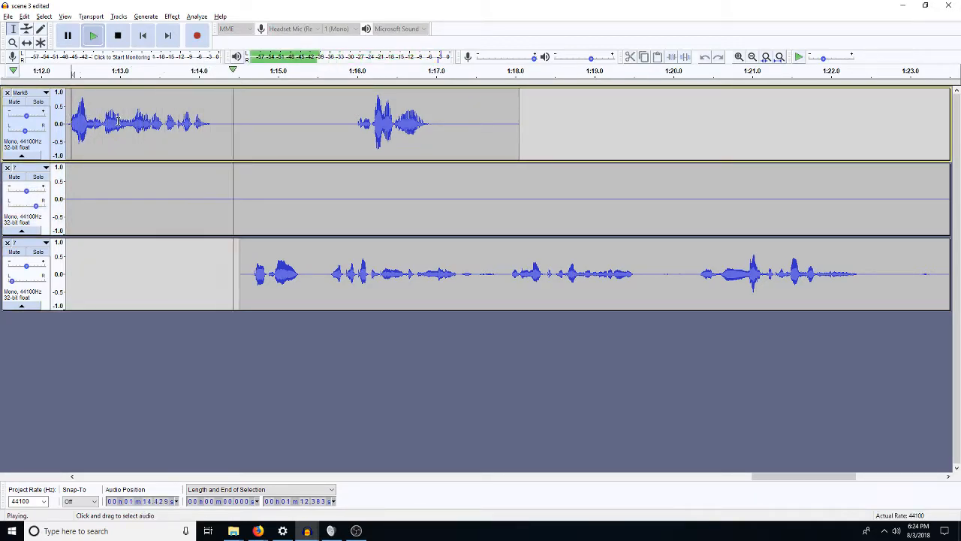
{"action": "key", "text": "space"}
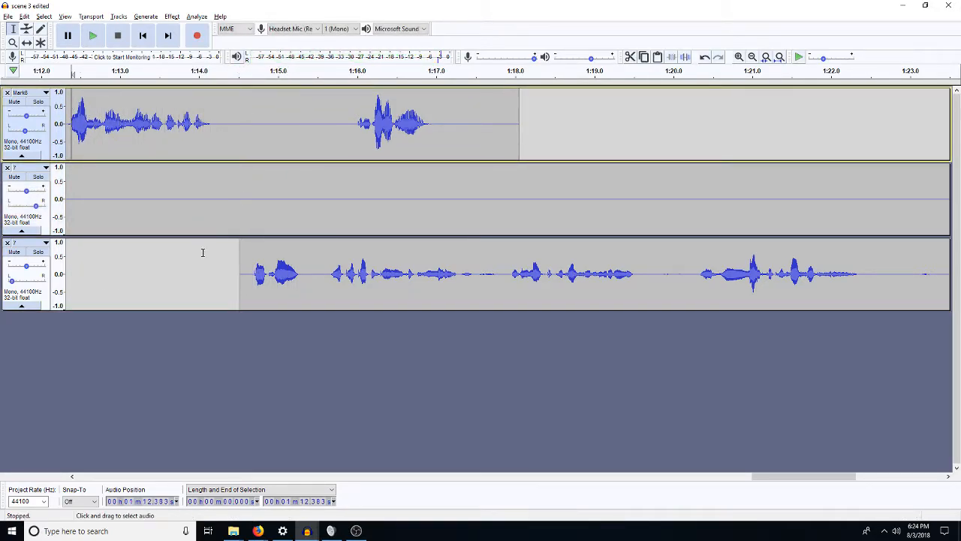
Add a label reading "door" at 1:14.315, just before the third track's clip
{"action": "left_click", "coordinate": [223, 266]}
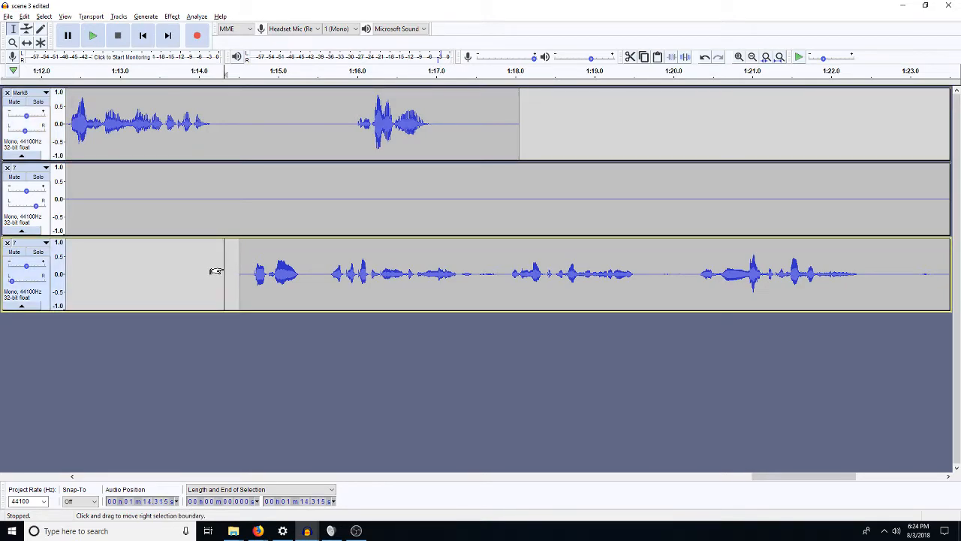
{"action": "key", "text": "ctrl+b"}
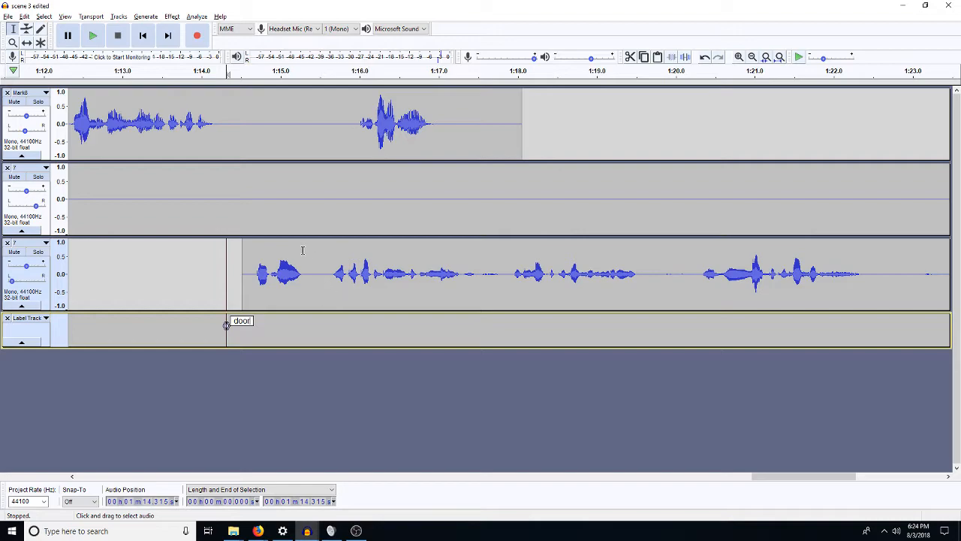
Try to move the second track's trailing silence, from 1:13.954 to its end, into Mark8 at 1:15.271
{"action": "left_click", "coordinate": [753, 56]}
{"action": "left_click", "coordinate": [753, 56]}
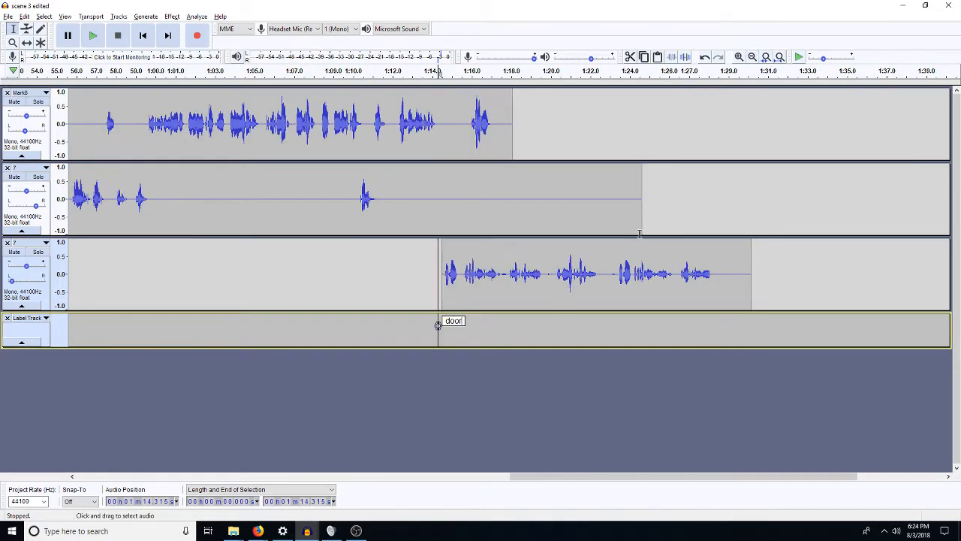
{"action": "left_click_drag", "start_coordinate": [643, 218], "coordinate": [432, 200]}
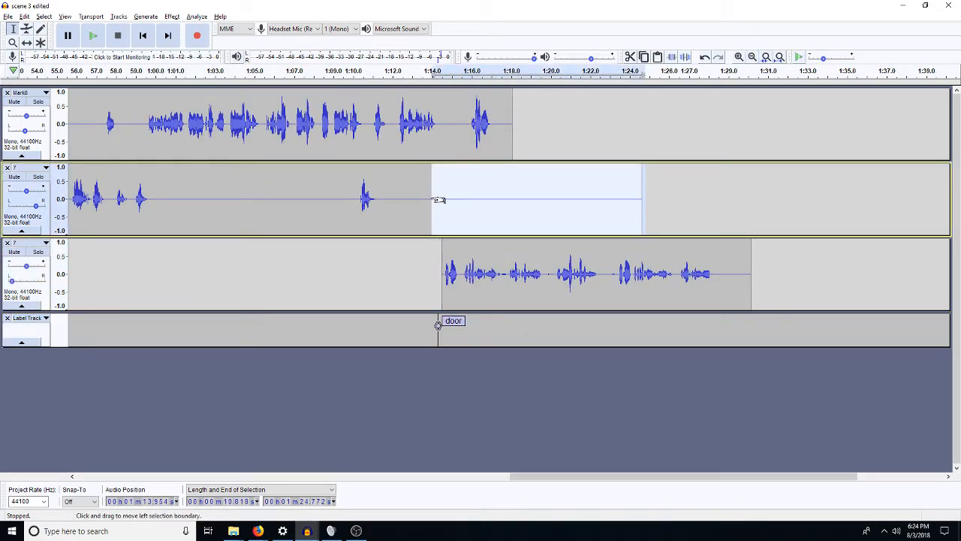
{"action": "key", "text": "ctrl+x"}
{"action": "left_click", "coordinate": [446, 146]}
{"action": "left_click", "coordinate": [457, 154]}
{"action": "key", "text": "ctrl+v"}
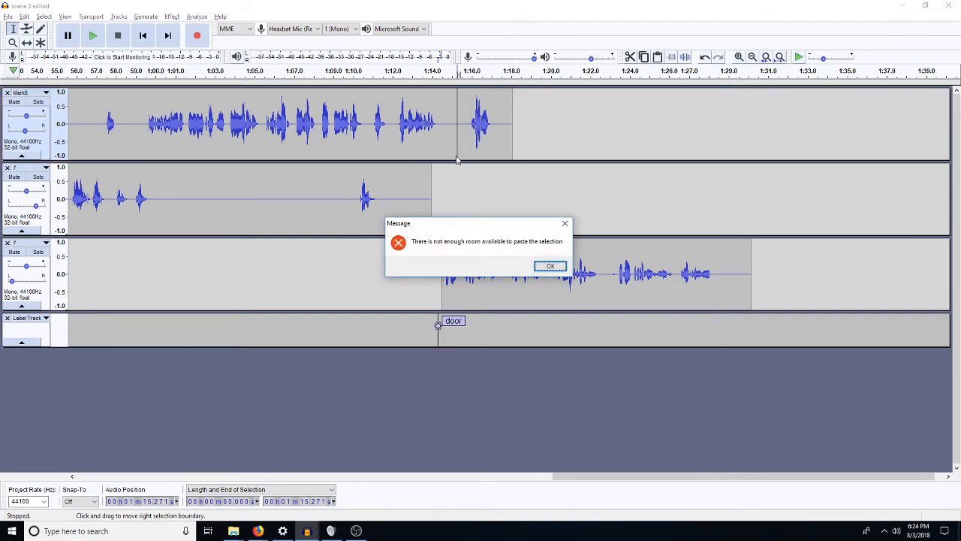
{"action": "left_click", "coordinate": [549, 268]}
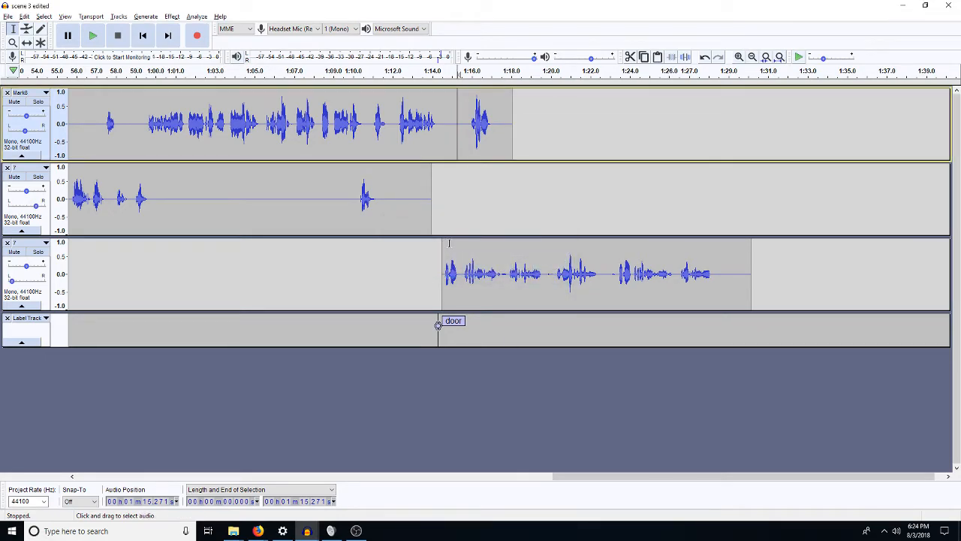
{"action": "key", "text": "ctrl+z"}
Trim the second track's trailing silence from about 1:14 and paste 10.337 seconds of silence into Mark8 at 1:15.144
{"action": "left_click_drag", "start_coordinate": [637, 202], "coordinate": [436, 219]}
{"action": "key", "text": "Delete"}
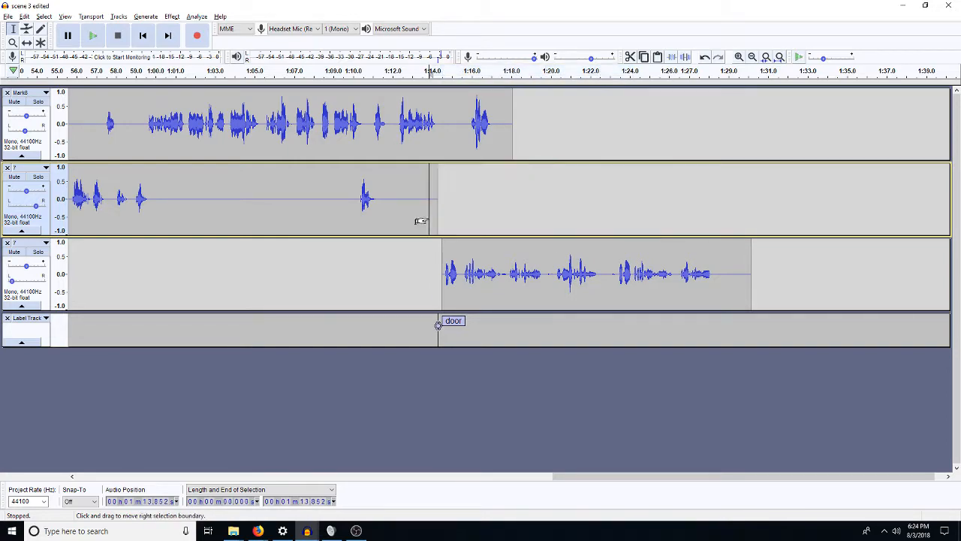
{"action": "left_click", "coordinate": [454, 134]}
{"action": "key", "text": "ctrl+v"}
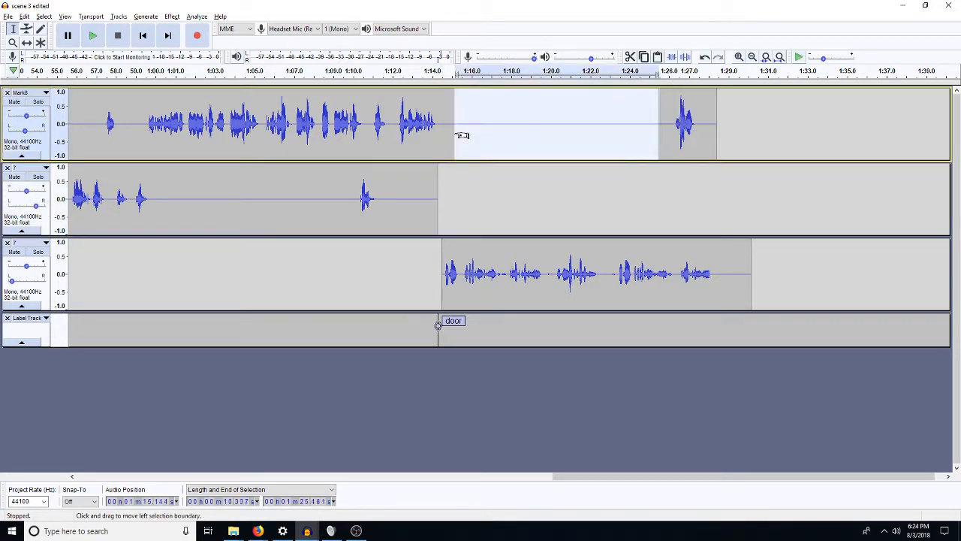
Listen to the third track from 1:14.663, delete its first part from 1:14.517 to 1:23.454, and play from the cut
{"action": "left_click", "coordinate": [444, 268]}
{"action": "key", "text": "space"}
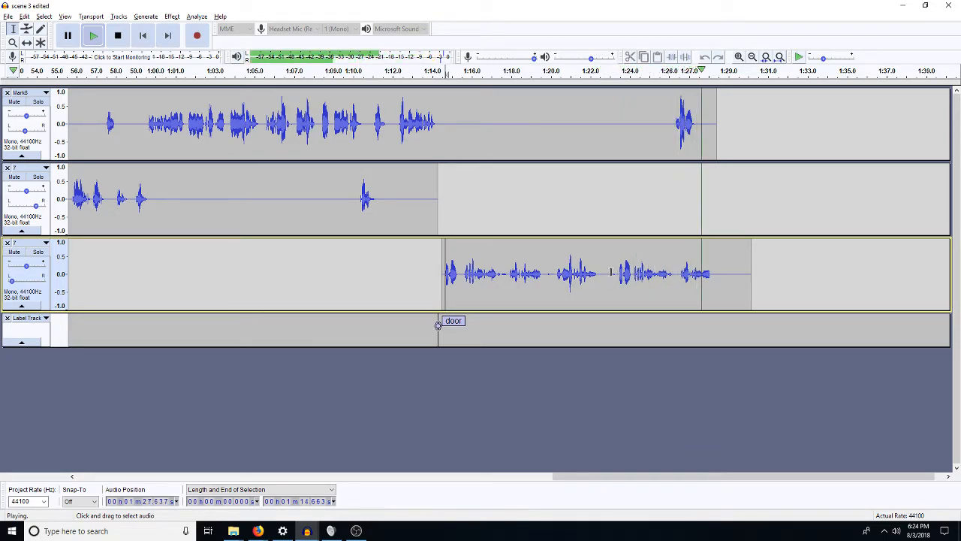
{"action": "key", "text": "space"}
{"action": "left_click_drag", "start_coordinate": [618, 274], "coordinate": [443, 280]}
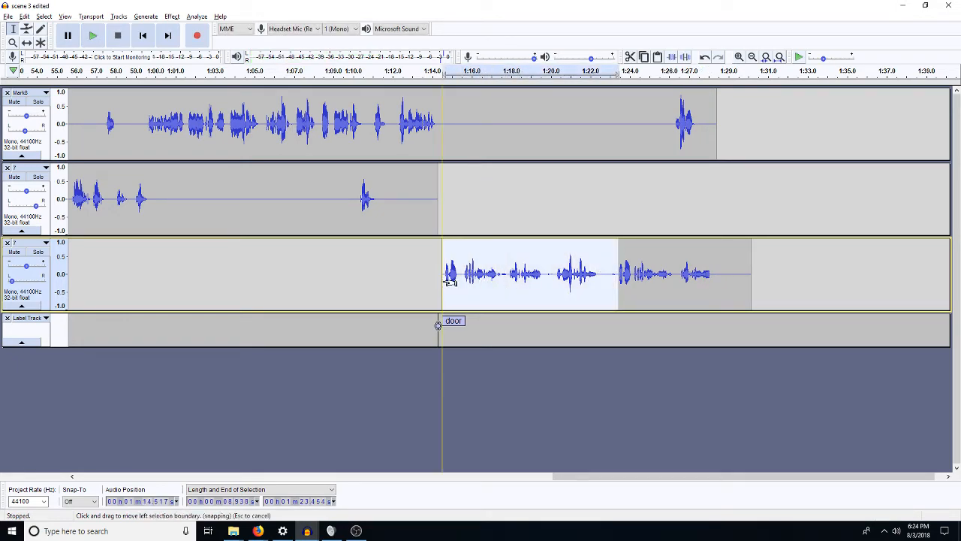
{"action": "key", "text": "Delete"}
{"action": "key", "text": "space"}
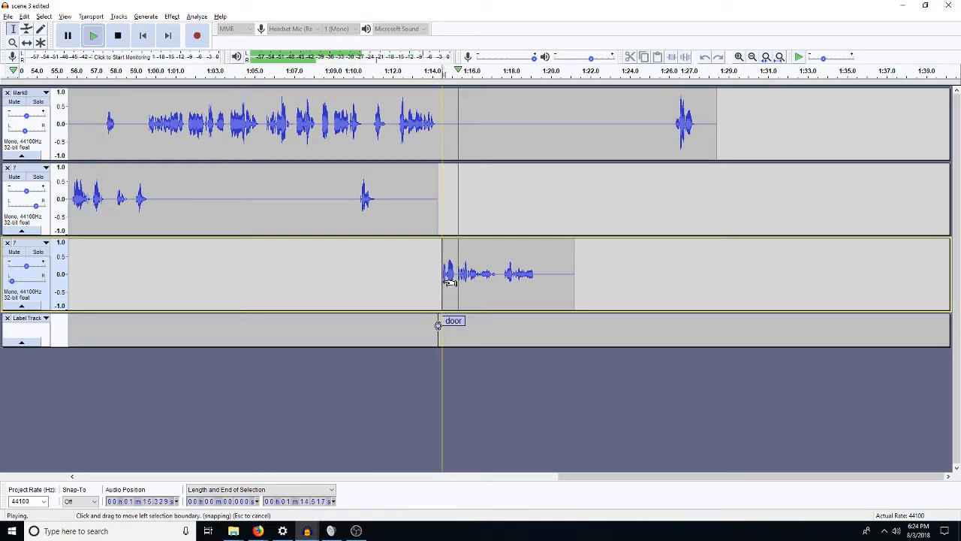
Amplify the third track's passage from 1:15.220 to 1:19.933 by 3 dB
{"action": "left_click_drag", "start_coordinate": [547, 280], "coordinate": [456, 291]}
{"action": "key", "text": "space"}
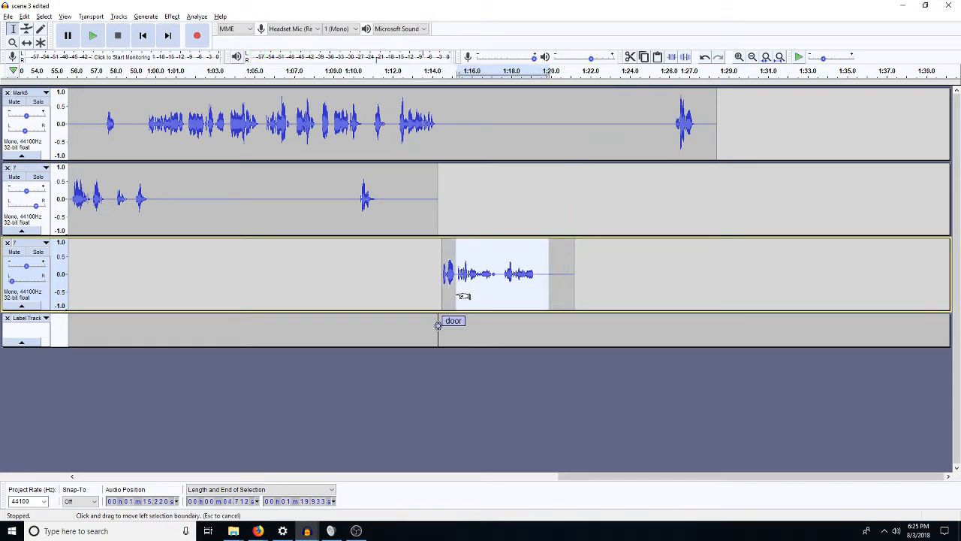
{"action": "key", "text": "a"}
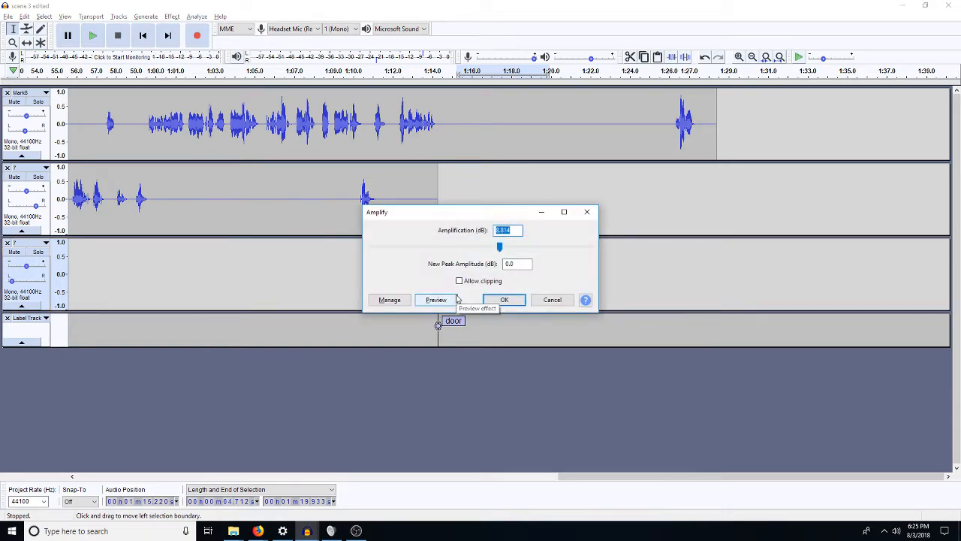
{"action": "type", "text": "3"}
{"action": "key", "text": "Return"}
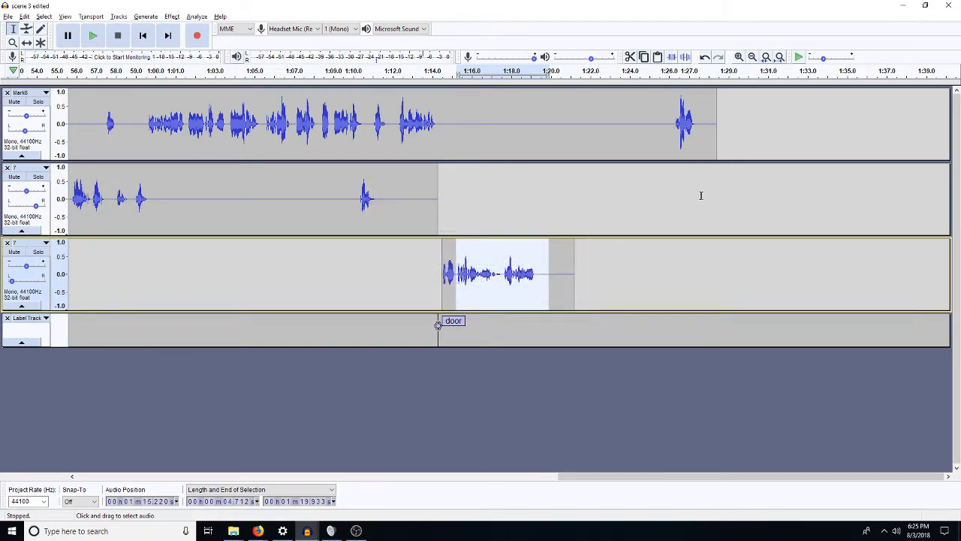
Delete the excess silence before Mark8's last line, from 1:19.629 up to the line, and play from there
{"action": "left_click_drag", "start_coordinate": [674, 122], "coordinate": [545, 140]}
{"action": "key", "text": "Delete"}
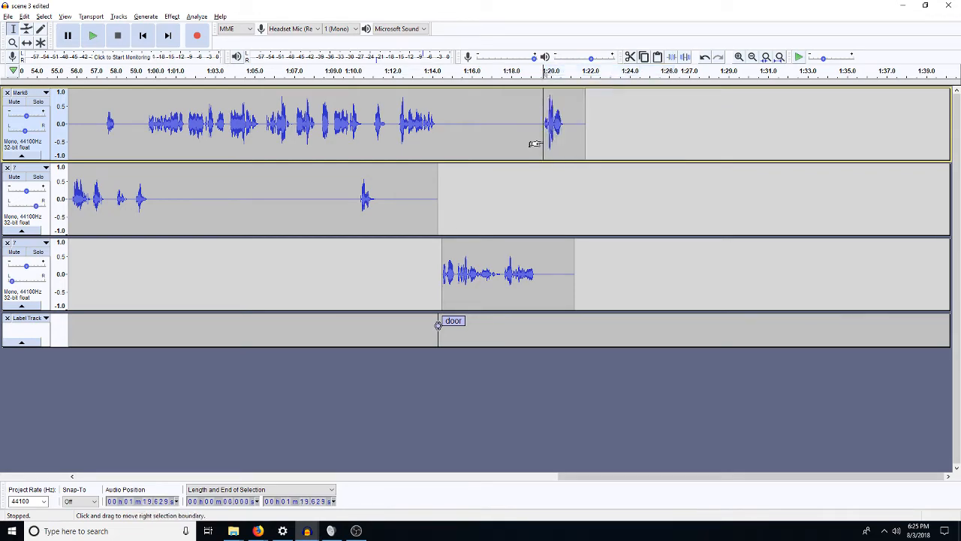
{"action": "key", "text": "space"}
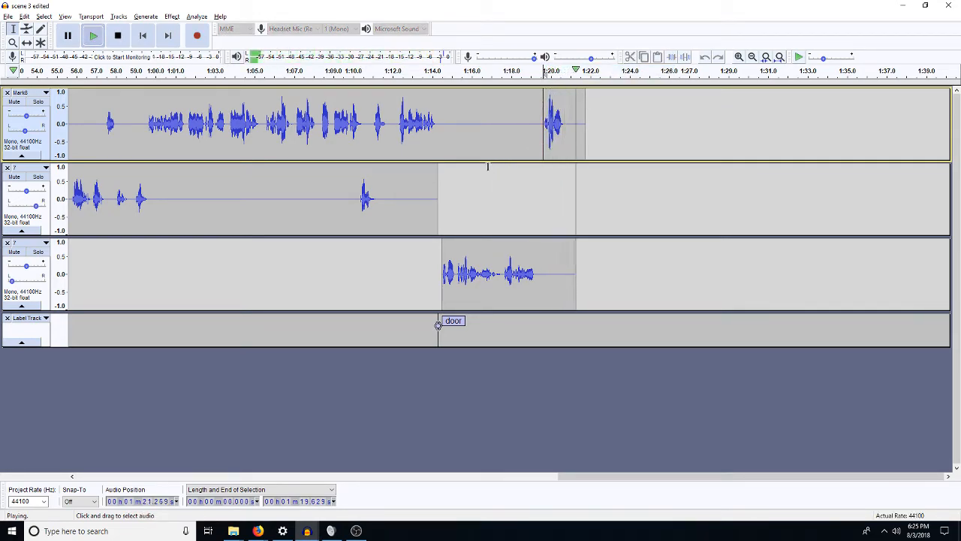
{"action": "key", "text": "space"}
Amplify Mark8's last line, from 1:19.223 to 1:21.205, by -3 dB and listen from 1:19.325
{"action": "left_click_drag", "start_coordinate": [536, 135], "coordinate": [572, 135]}
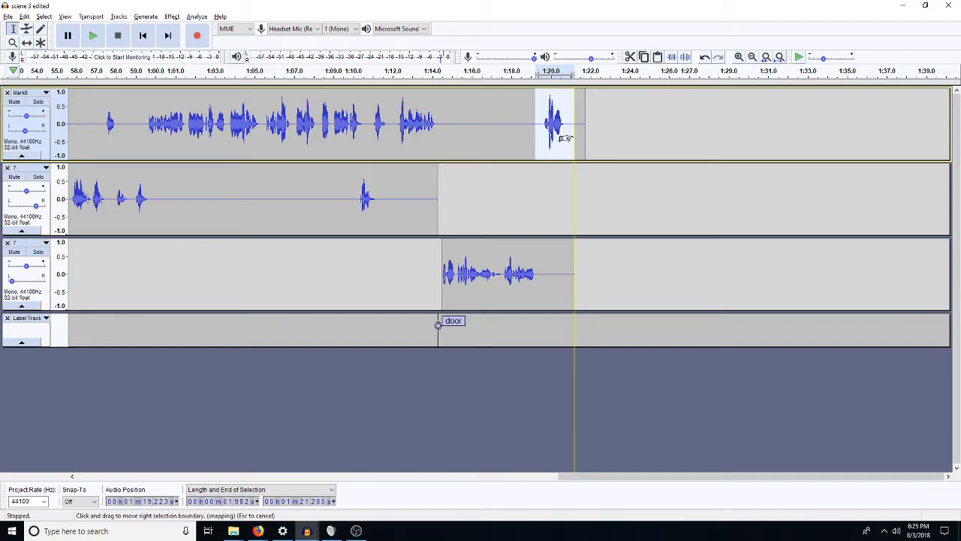
{"action": "key", "text": "a"}
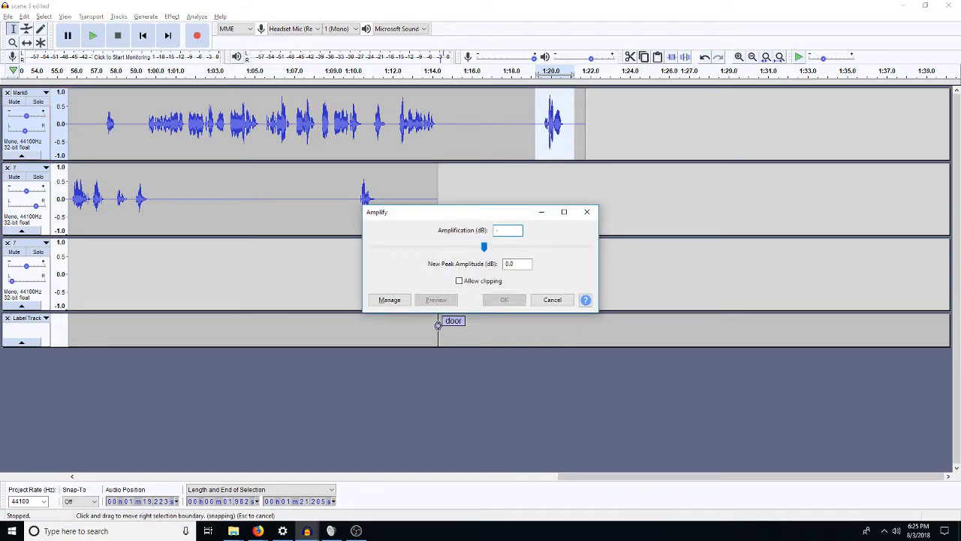
{"action": "type", "text": "-3"}
{"action": "key", "text": "Return"}
{"action": "left_click", "coordinate": [538, 128]}
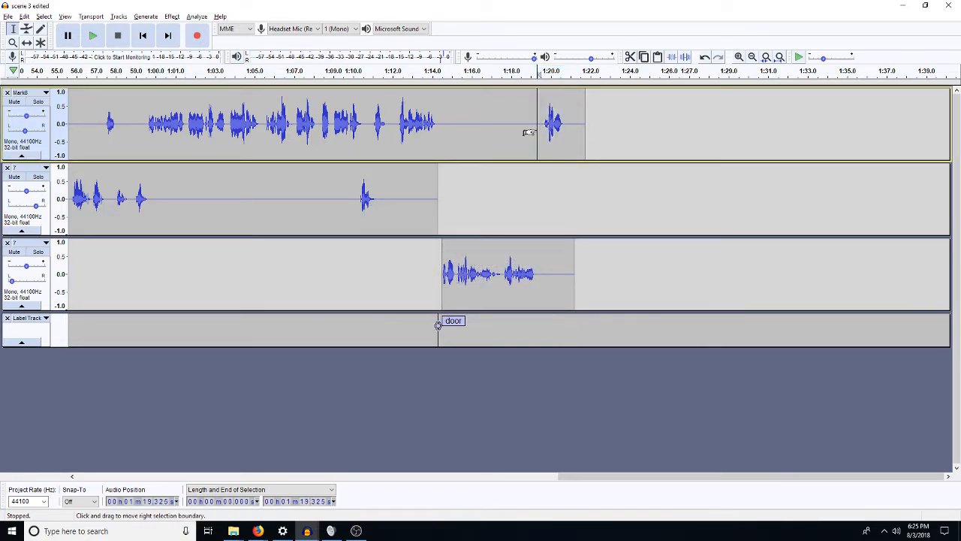
{"action": "key", "text": "space"}
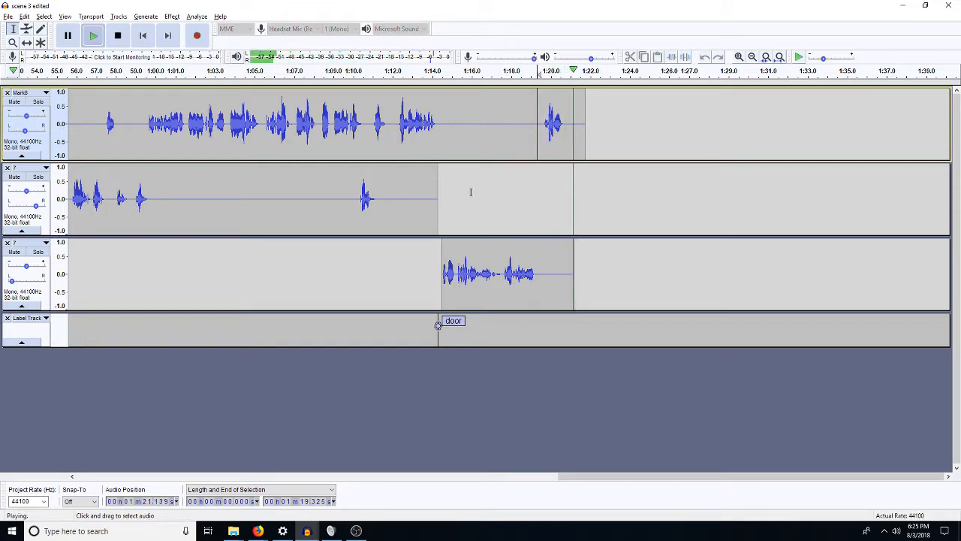
{"action": "key", "text": "space"}
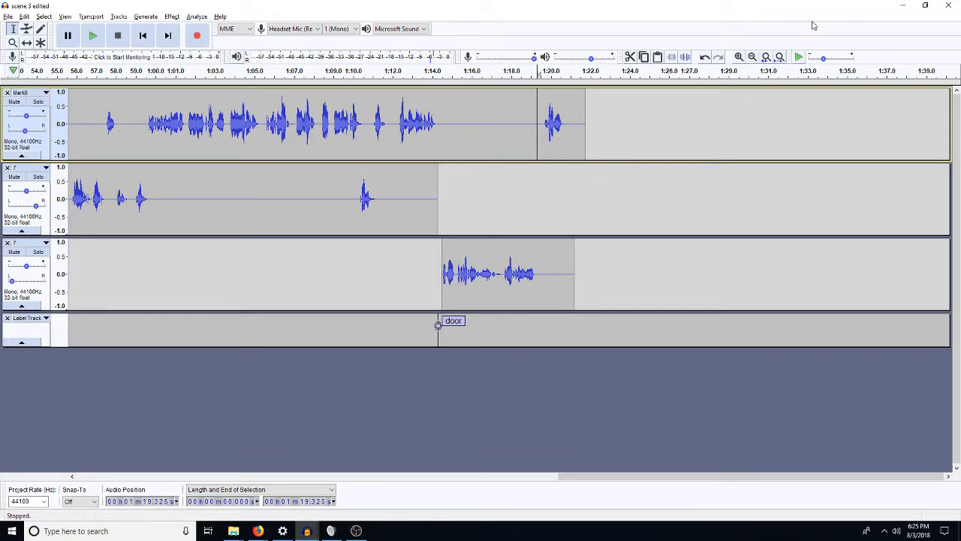
Amplify the second track's quiet passage from 20.368 to 25.273 seconds by 3 dB
{"action": "left_click", "coordinate": [779, 58]}
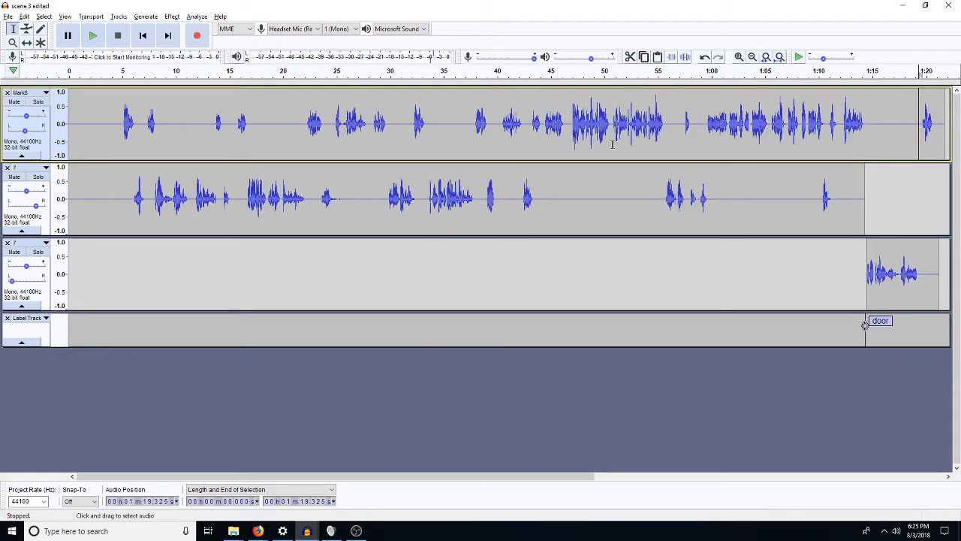
{"action": "double_click", "coordinate": [301, 226]}
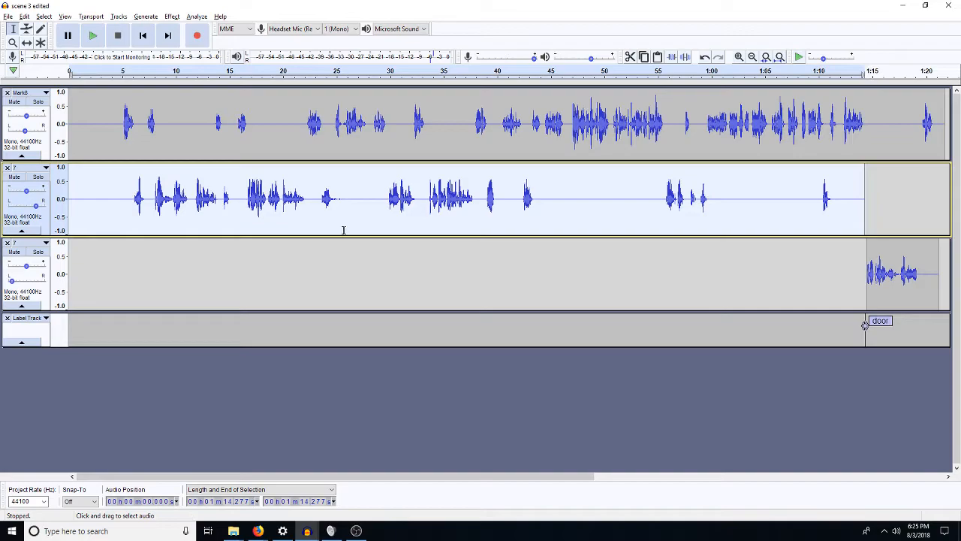
{"action": "left_click_drag", "start_coordinate": [339, 218], "coordinate": [280, 226]}
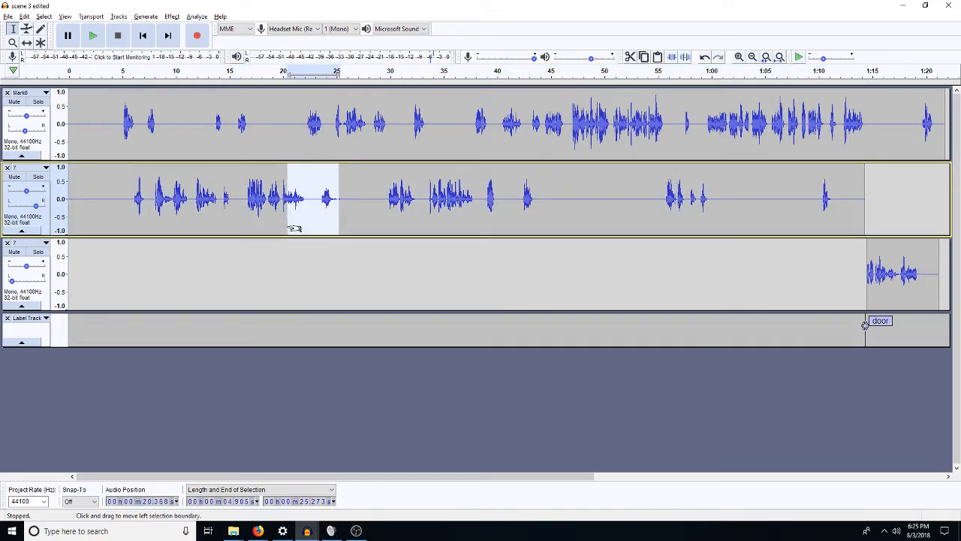
{"action": "key", "text": "ctrl+r"}
{"action": "type", "text": "3"}
{"action": "key", "text": "Return"}
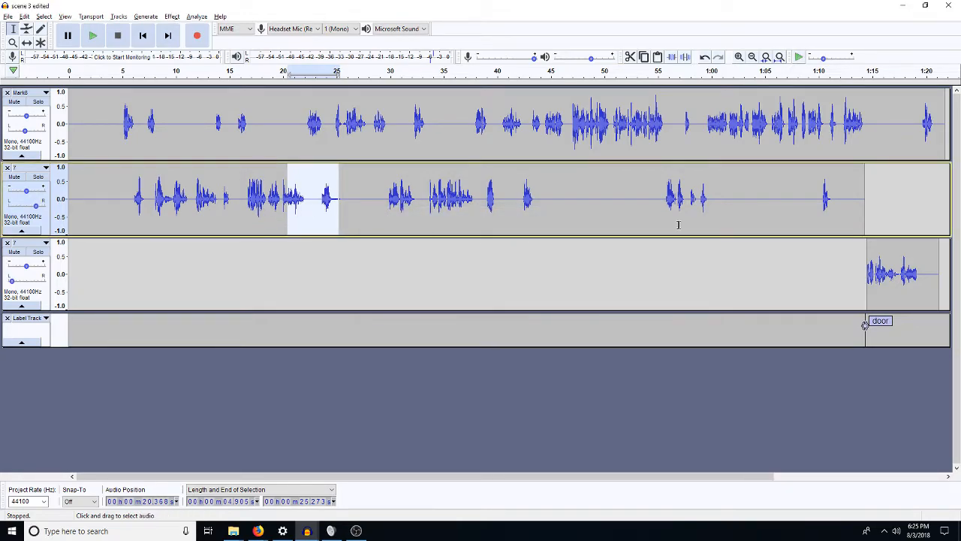
Amplify the second track from 54.937 seconds to 1:00.028, and amplify the third track's whole clip
{"action": "left_click_drag", "start_coordinate": [657, 191], "coordinate": [711, 199]}
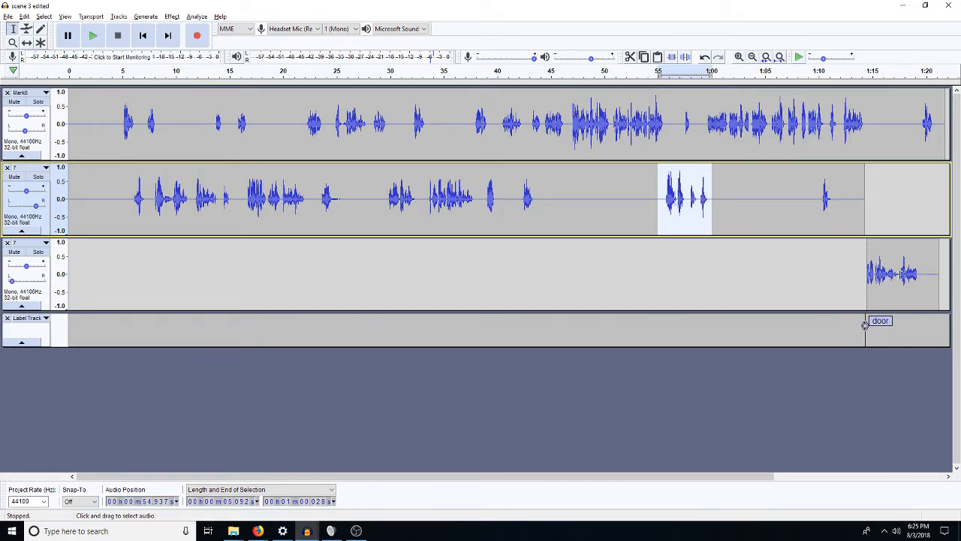
{"action": "double_click", "coordinate": [897, 274]}
{"action": "key", "text": "ctrl+r"}
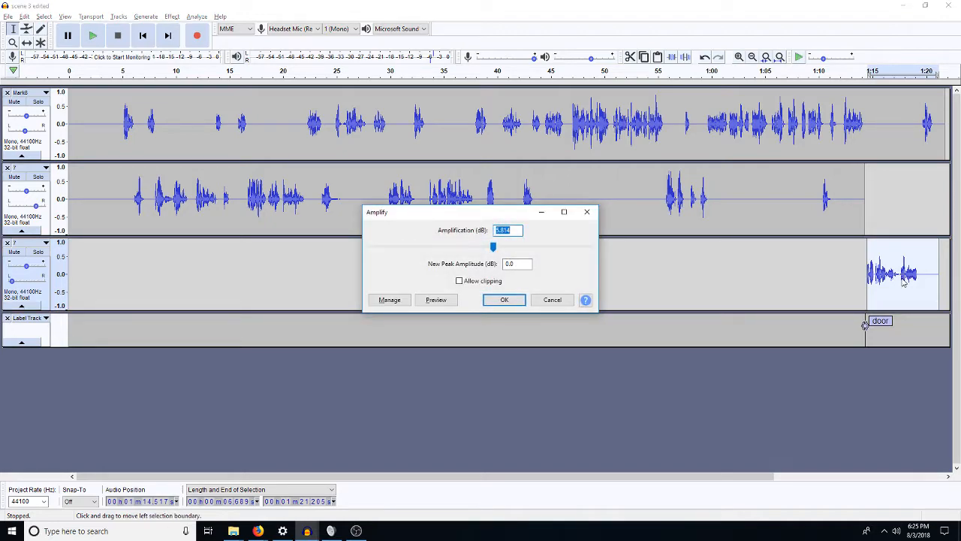
{"action": "type", "text": "0"}
{"action": "key", "text": "Return"}
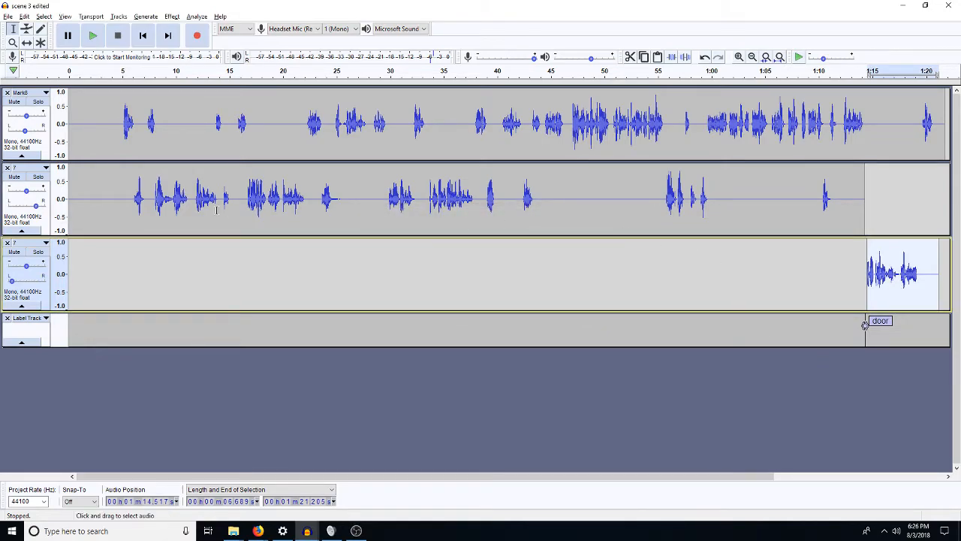
Listen to the mix from 43.351 seconds, through Mark8's long passage
{"action": "left_click", "coordinate": [111, 214]}
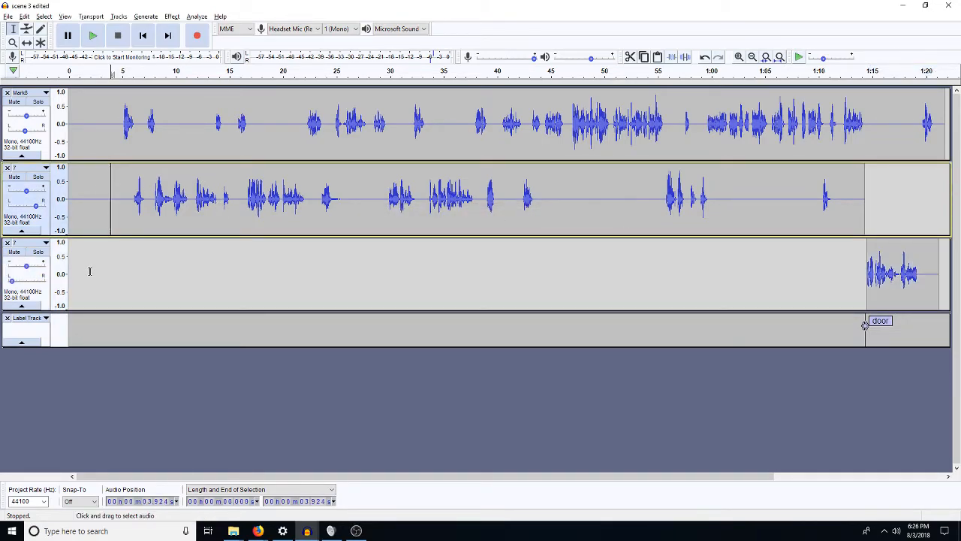
{"action": "left_click", "coordinate": [532, 134]}
{"action": "key", "text": "space"}
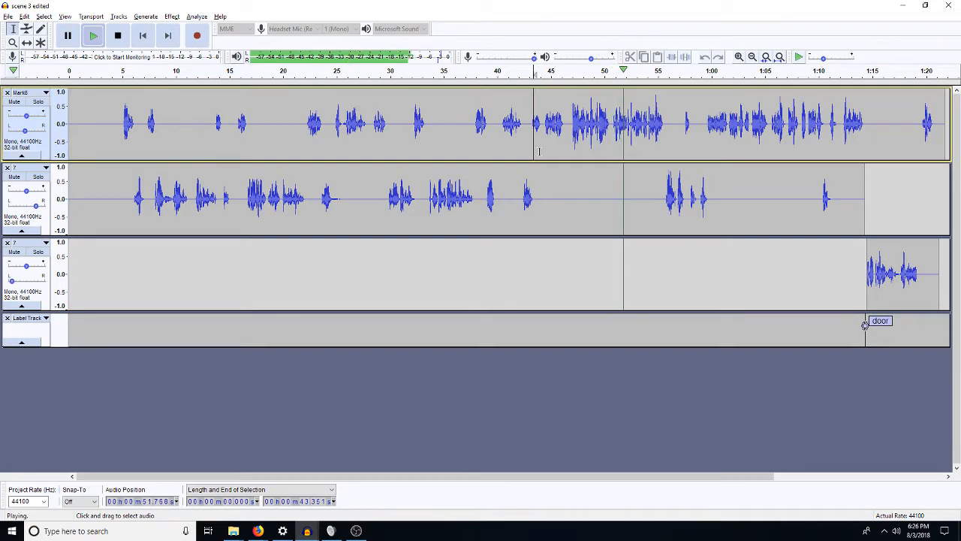
{"action": "key", "text": "space"}
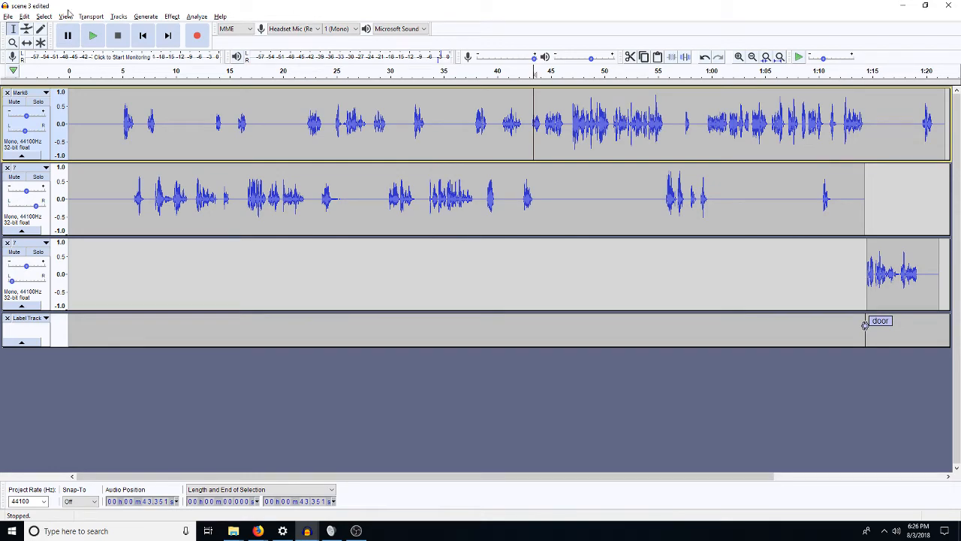
Save the project under the new name "scene 3 edited2"
{"action": "left_click", "coordinate": [8, 17]}
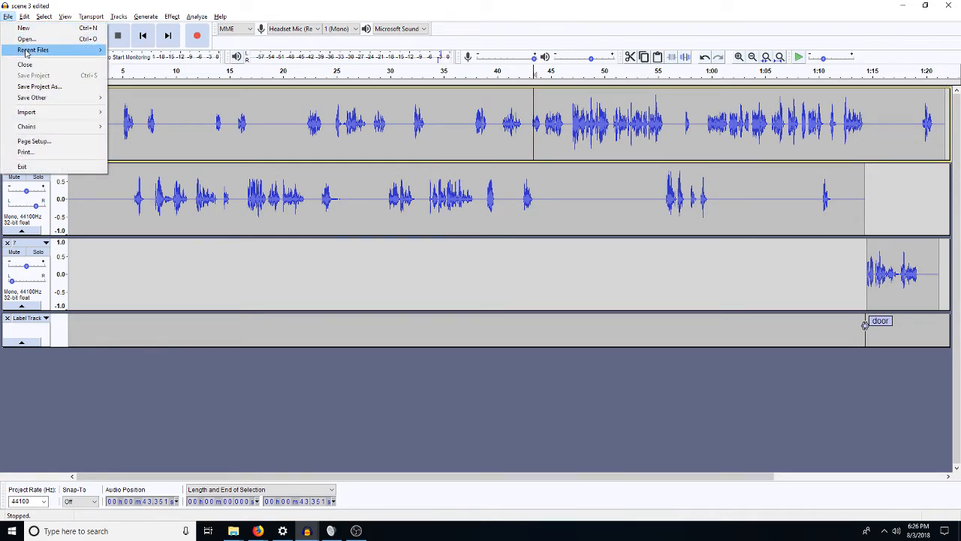
{"action": "left_click", "coordinate": [38, 87]}
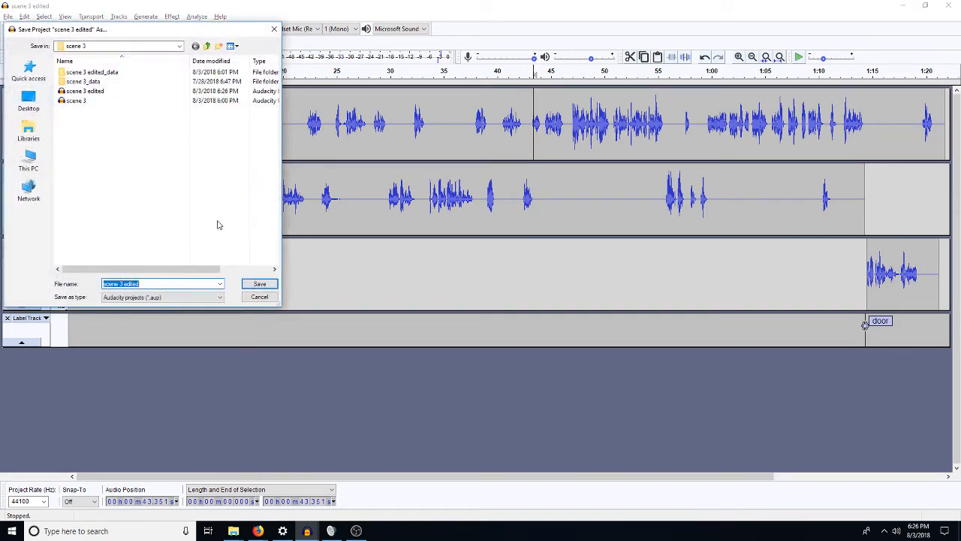
{"action": "left_click", "coordinate": [180, 280]}
{"action": "key", "text": "Return"}
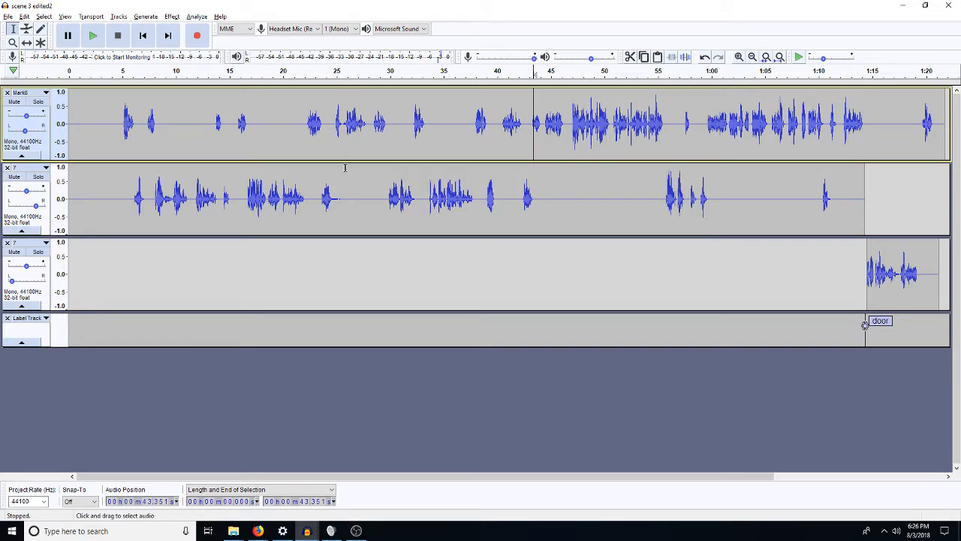
Switch from the scene 3 project to the FX project
{"action": "left_click", "coordinate": [119, 147]}
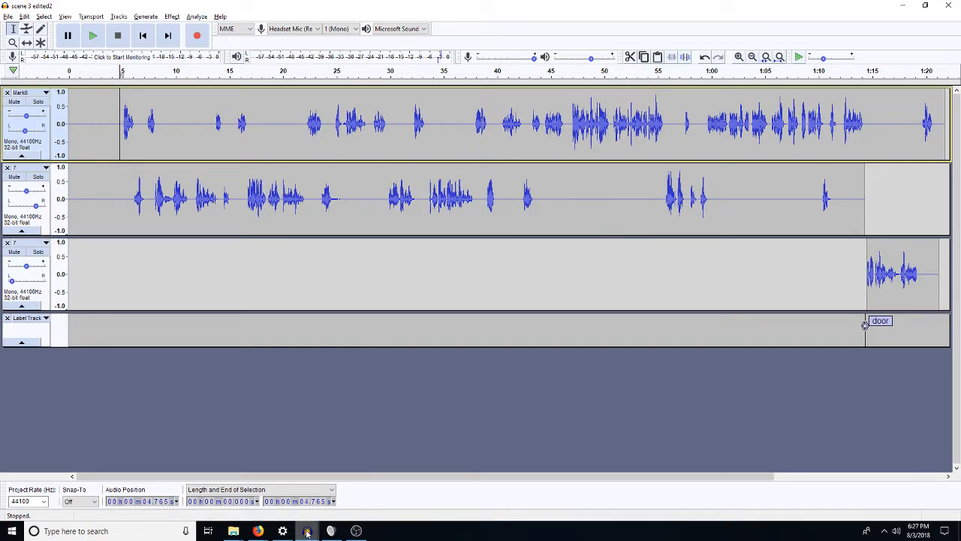
{"action": "mouse_move", "coordinate": [308, 533]}
{"action": "left_click", "coordinate": [369, 477]}
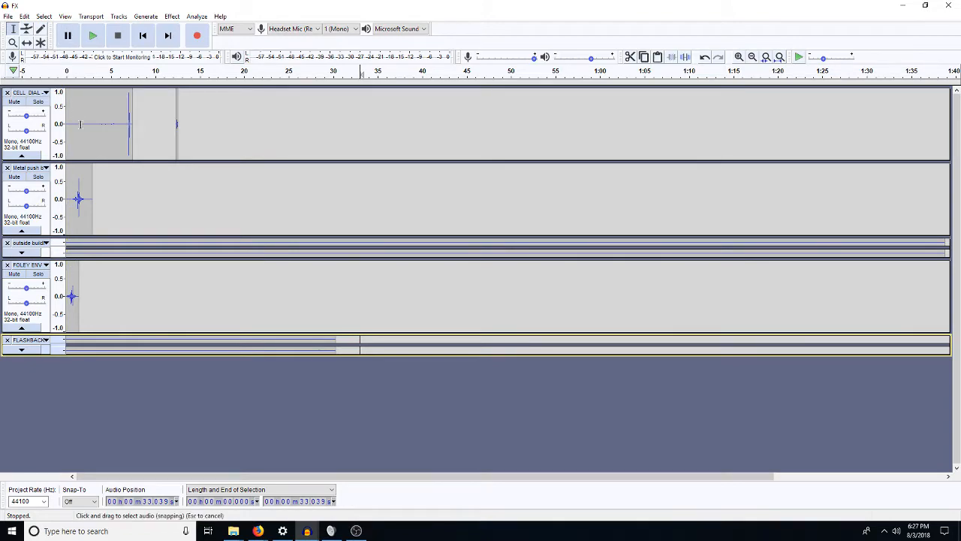
Start opening a file and browse to the door sounds folder inside 8AllMyFX on the Warehouse 13 (E:) drive
{"action": "left_click", "coordinate": [8, 16]}
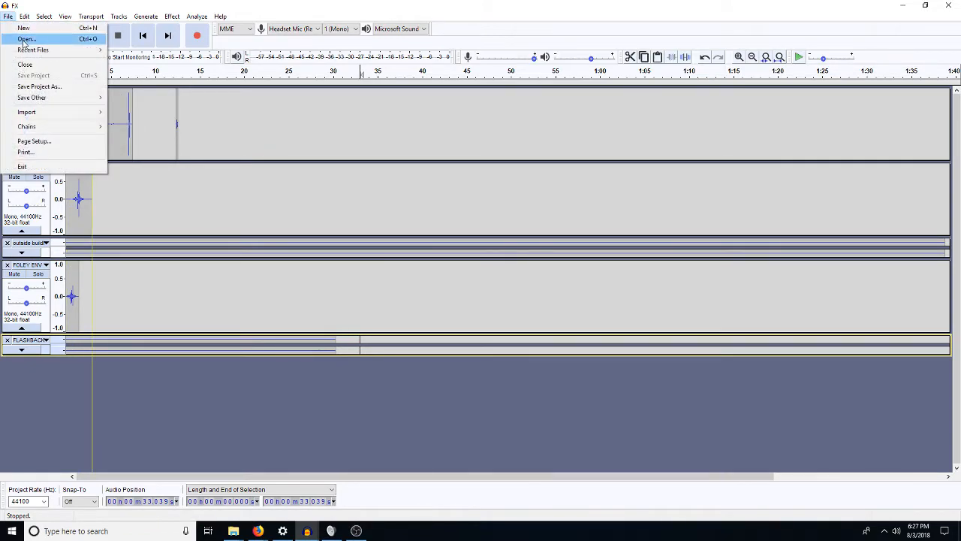
{"action": "left_click", "coordinate": [23, 39]}
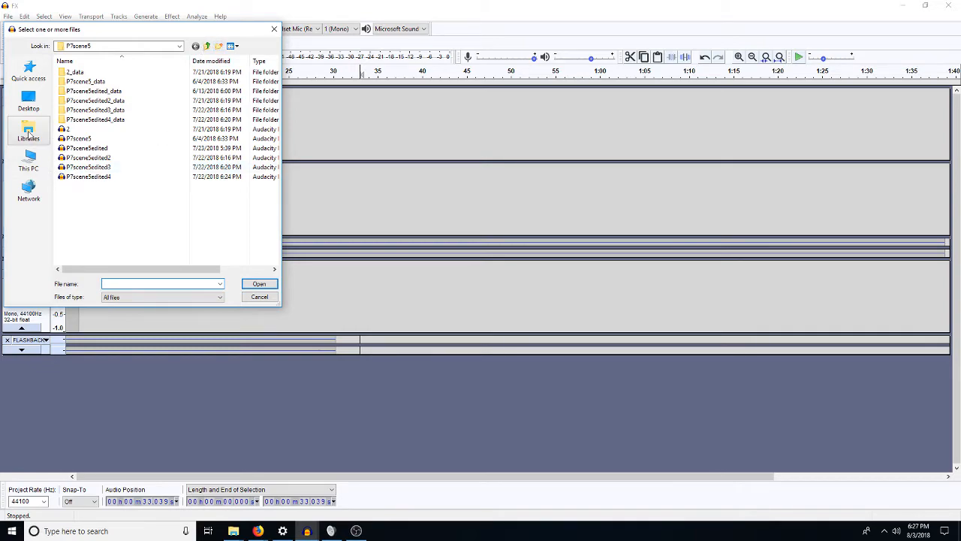
{"action": "left_click", "coordinate": [30, 159]}
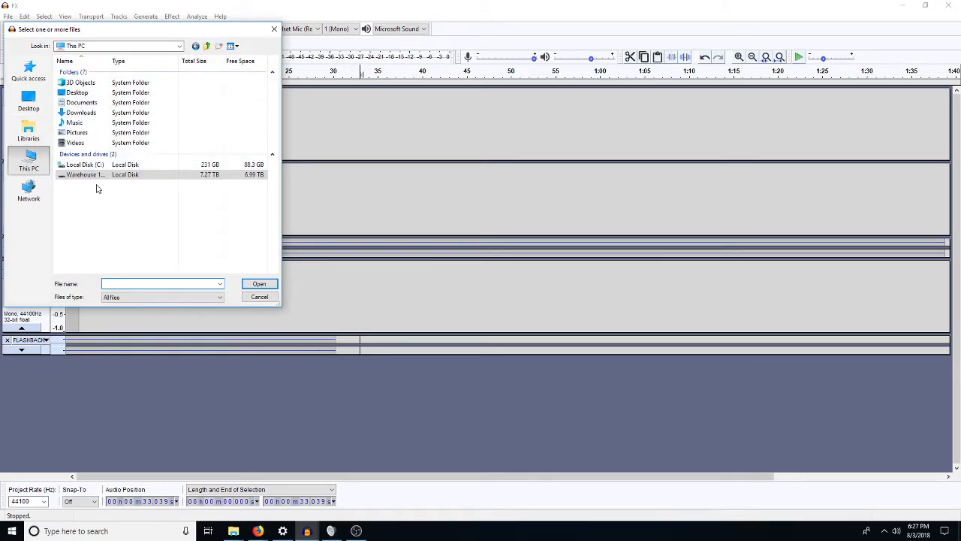
{"action": "double_click", "coordinate": [95, 175]}
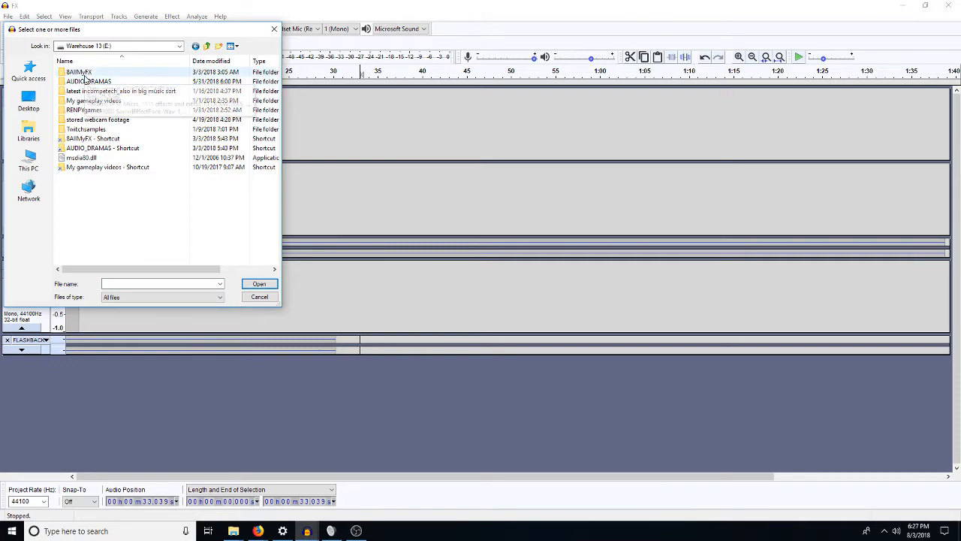
{"action": "double_click", "coordinate": [80, 72]}
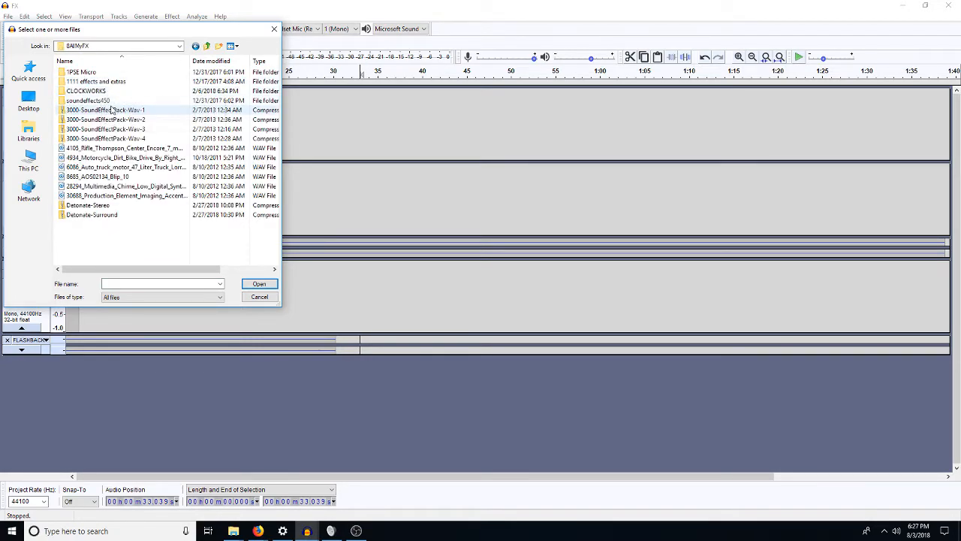
{"action": "double_click", "coordinate": [115, 81]}
{"action": "double_click", "coordinate": [96, 223]}
{"action": "double_click", "coordinate": [79, 101]}
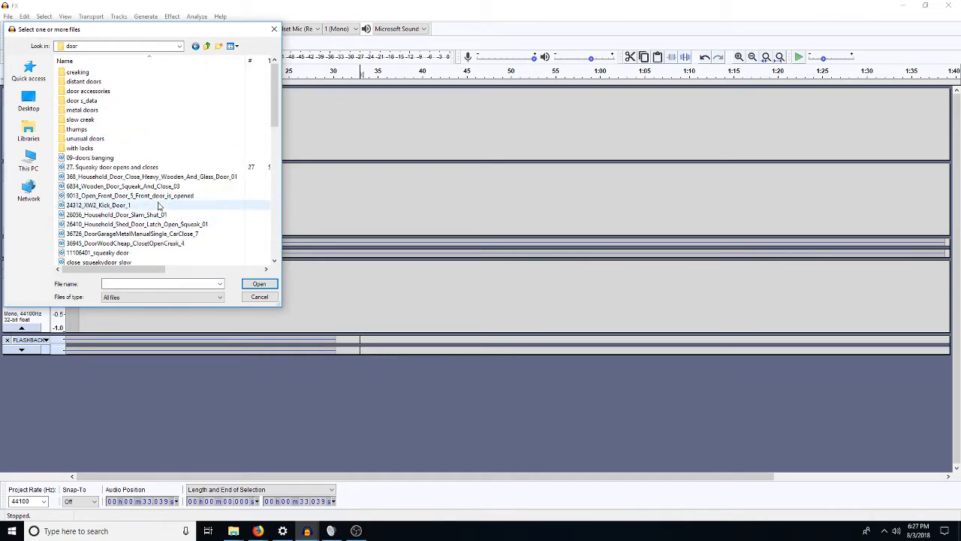
Open the sound file "DOOR, OP+HARD CL" from the door folder and play it
{"action": "scroll", "coordinate": [176, 223], "scroll_direction": "down", "scroll_amount": 3}
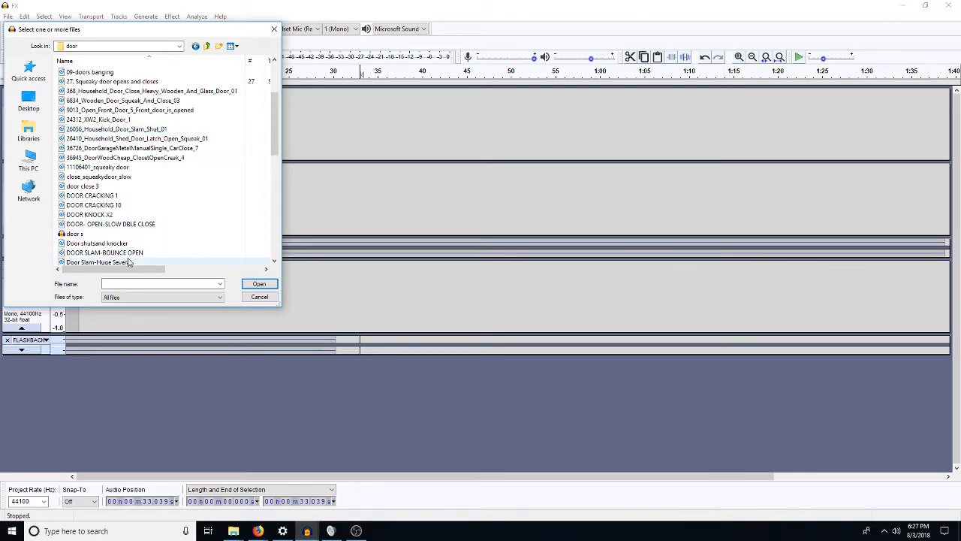
{"action": "scroll", "coordinate": [126, 258], "scroll_direction": "down", "scroll_amount": 3}
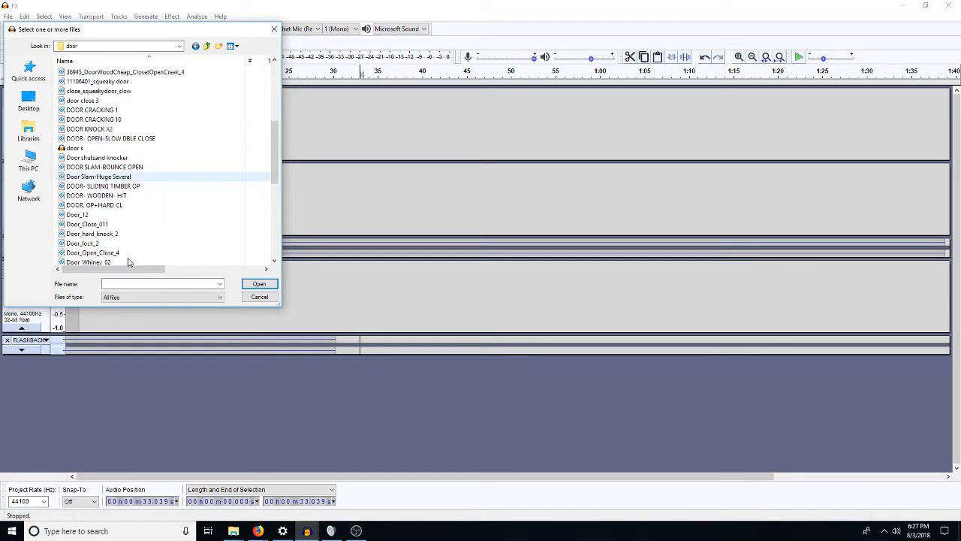
{"action": "double_click", "coordinate": [103, 207]}
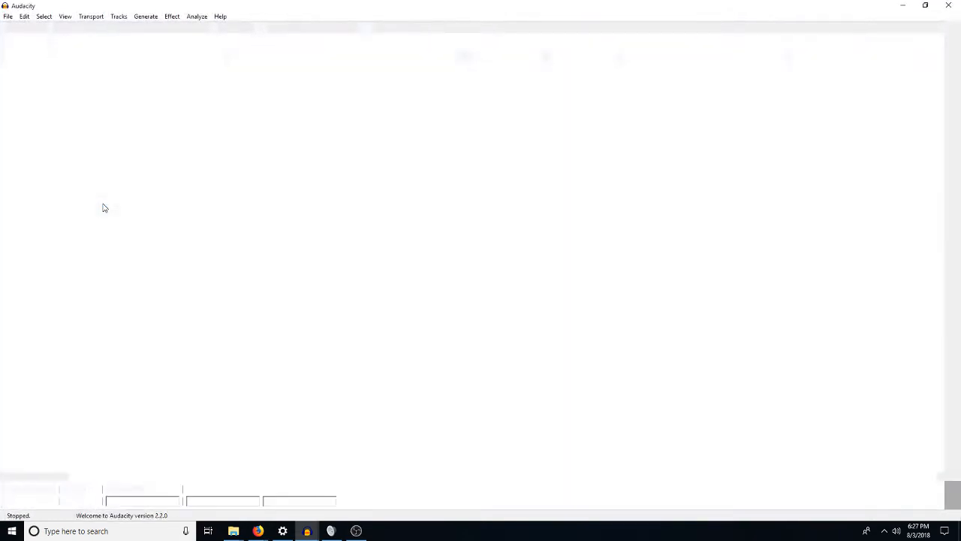
{"action": "key", "text": "space"}
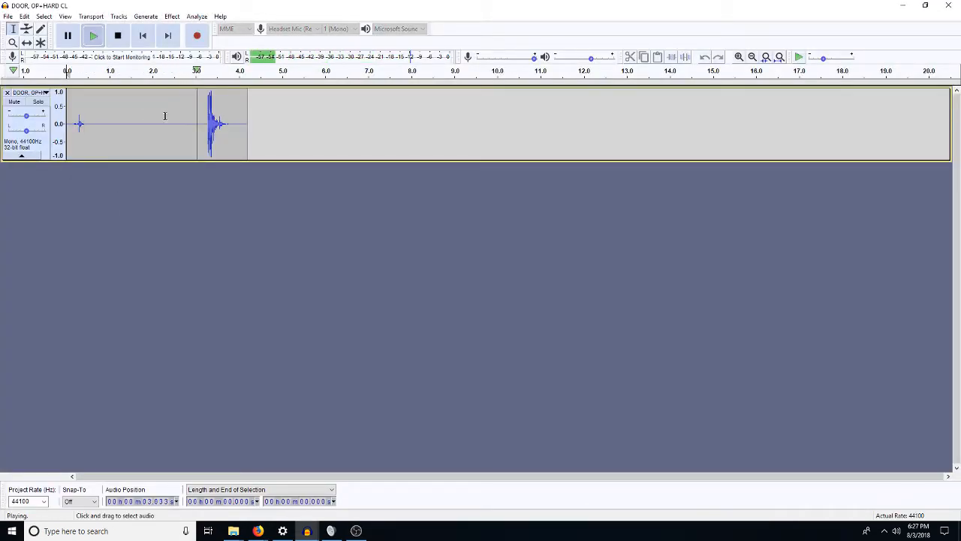
{"action": "left_click", "coordinate": [132, 141]}
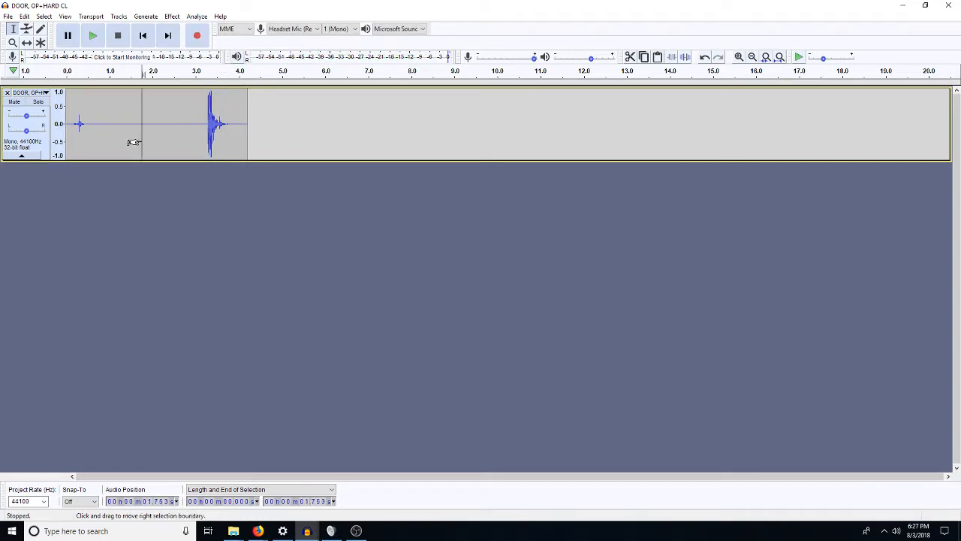
Move the whole door clip into a new track of the FX project, closing the door file's own project without saving
{"action": "double_click", "coordinate": [98, 132]}
{"action": "key", "text": "Delete"}
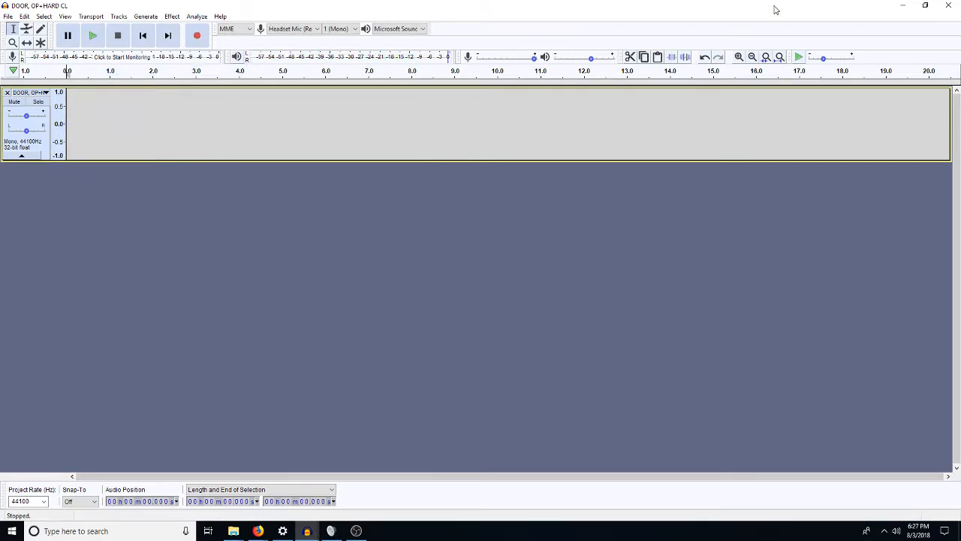
{"action": "left_click", "coordinate": [948, 6]}
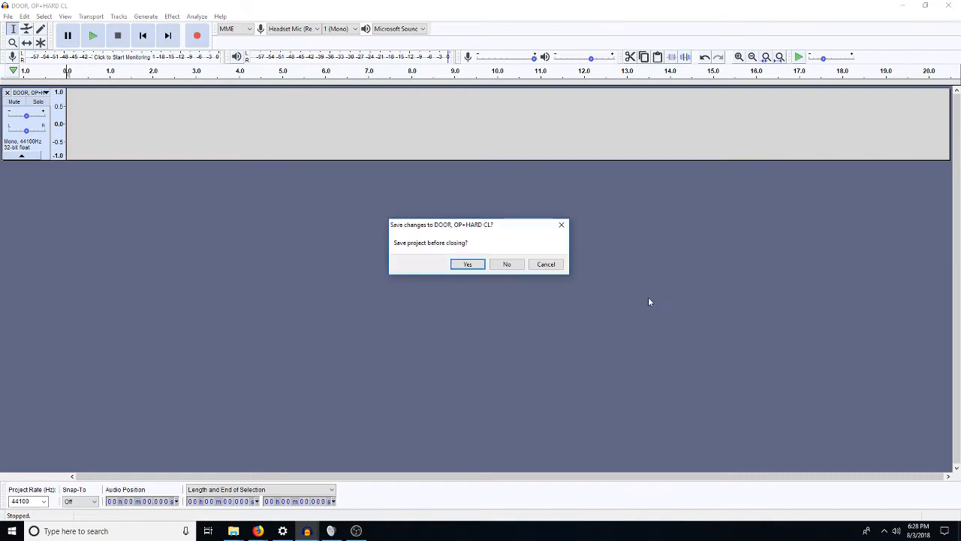
{"action": "left_click", "coordinate": [514, 265]}
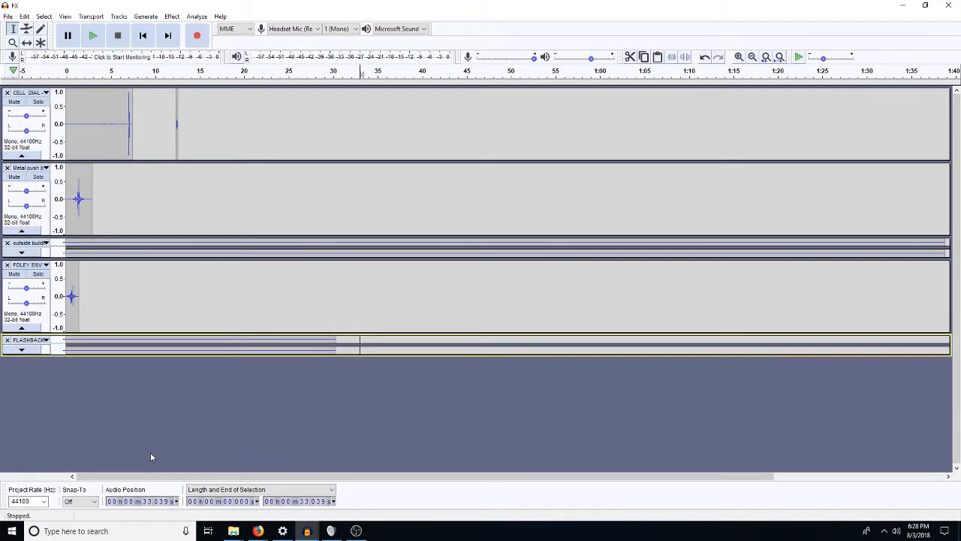
{"action": "key", "text": "ctrl+v"}
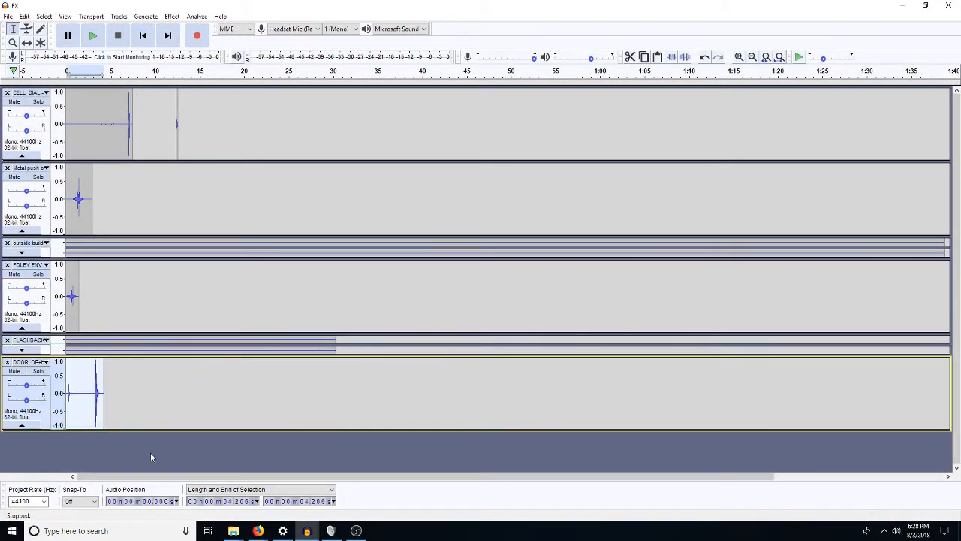
Duplicate the door clip's quiet stretch from 0.471 to 3.257 seconds twice, onto two new tracks
{"action": "left_click", "coordinate": [739, 57]}
{"action": "left_click", "coordinate": [739, 57]}
{"action": "left_click", "coordinate": [739, 57]}
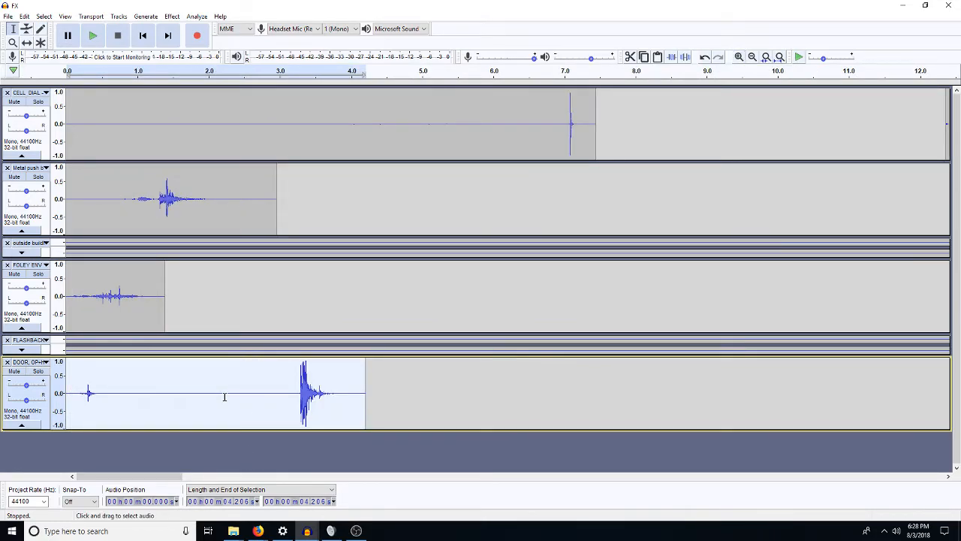
{"action": "key", "text": "ctrl+r"}
{"action": "type", "text": "100"}
{"action": "key", "text": "Return"}
{"action": "left_click_drag", "start_coordinate": [299, 392], "coordinate": [100, 402]}
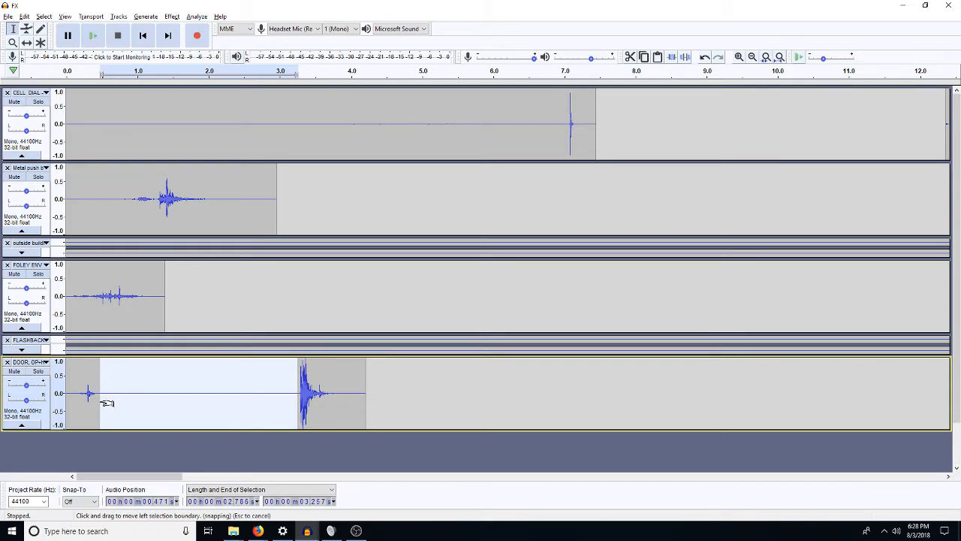
{"action": "key", "text": "ctrl+d"}
{"action": "key", "text": "Down"}
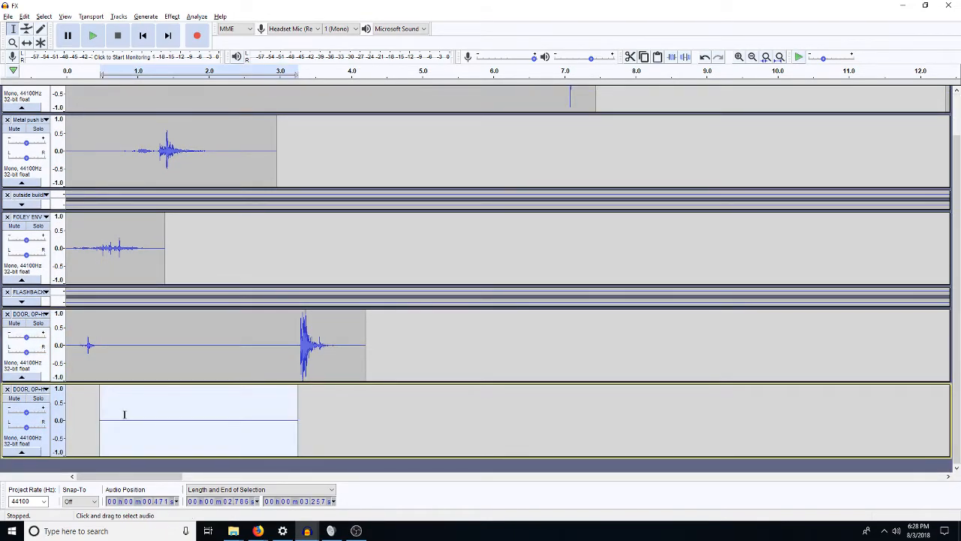
{"action": "key", "text": "ctrl+d"}
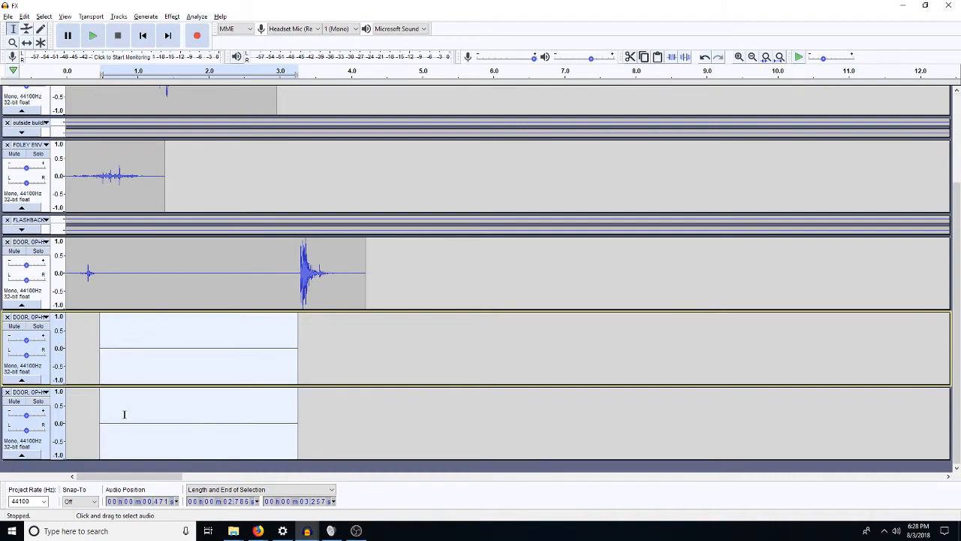
Amplify the upper duplicate so its spikes show, and delete the first 0.851 seconds from both duplicate tracks
{"action": "left_click_drag", "start_coordinate": [161, 336], "coordinate": [163, 343]}
{"action": "key", "text": "ctrl+r"}
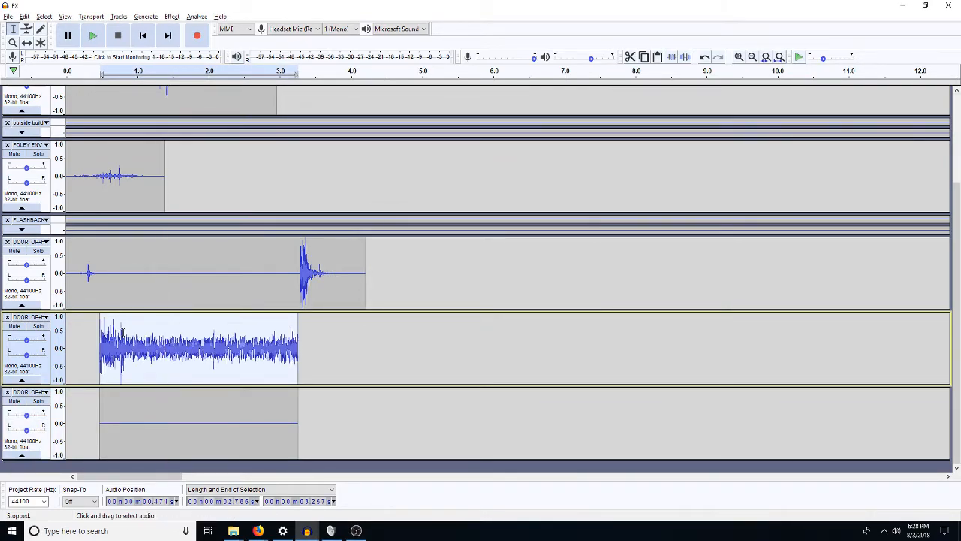
{"action": "left_click_drag", "start_coordinate": [127, 334], "coordinate": [58, 404]}
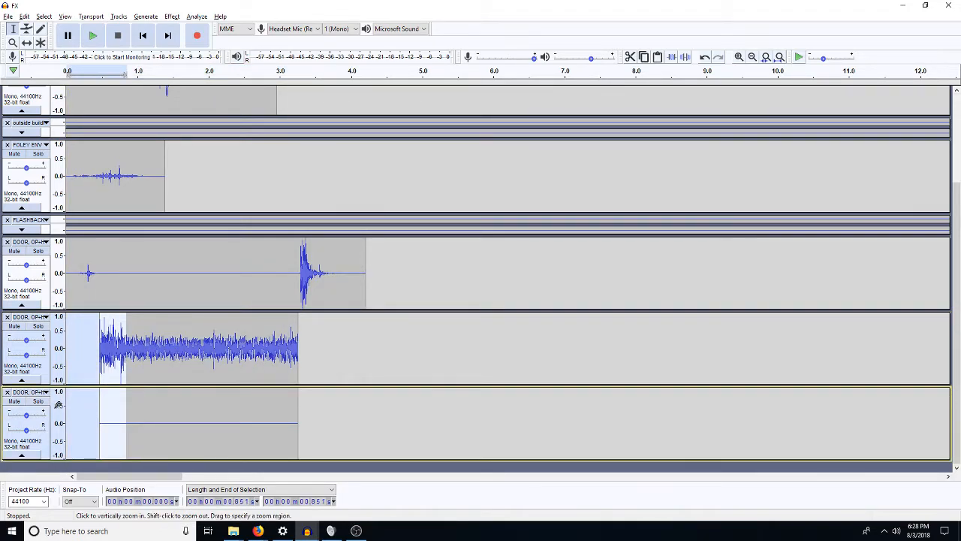
{"action": "key", "text": "Delete"}
Delete the spike from 1.168 to 1.384 seconds and the two spikes near the end from both duplicate tracks
{"action": "left_click_drag", "start_coordinate": [151, 365], "coordinate": [165, 413]}
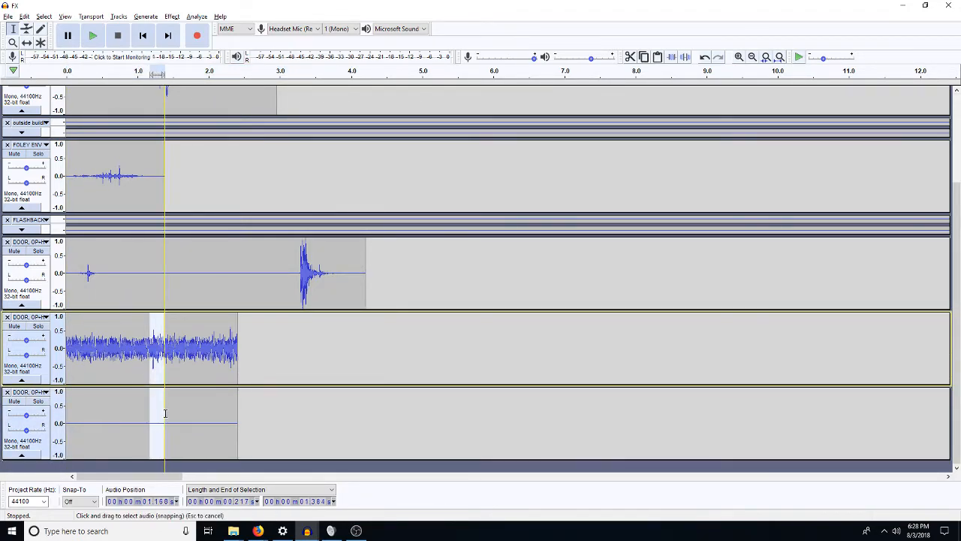
{"action": "key", "text": "Delete"}
{"action": "left_click_drag", "start_coordinate": [217, 353], "coordinate": [231, 398]}
{"action": "key", "text": "Delete"}
{"action": "left_click_drag", "start_coordinate": [215, 353], "coordinate": [223, 405]}
{"action": "key", "text": "Delete"}
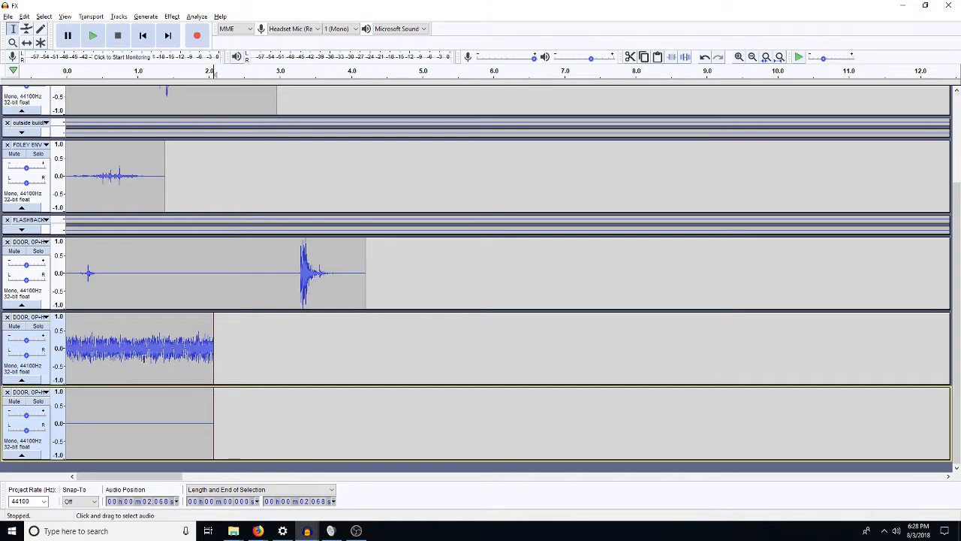
Reduce the level of the upper duplicate's whole clip
{"action": "double_click", "coordinate": [123, 370]}
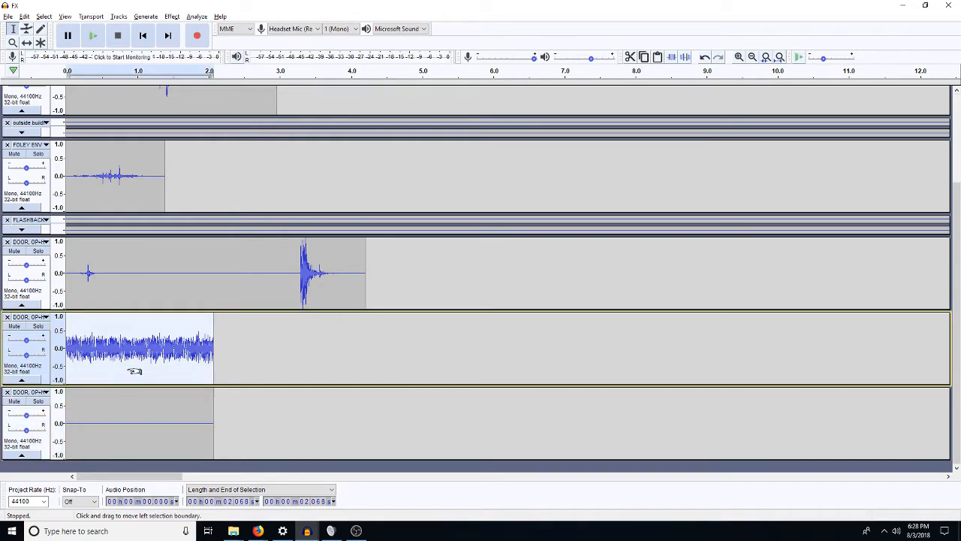
{"action": "key", "text": "ctrl+h"}
{"action": "type", "text": "70"}
{"action": "key", "text": "Return"}
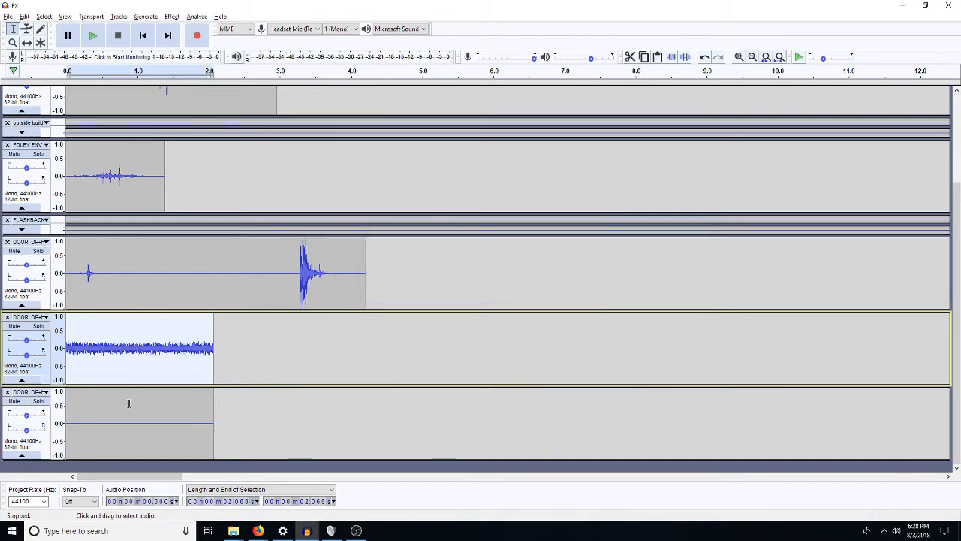
Delete the short spike from 0.507 to 0.542 seconds from both duplicate tracks
{"action": "left_click", "coordinate": [140, 408]}
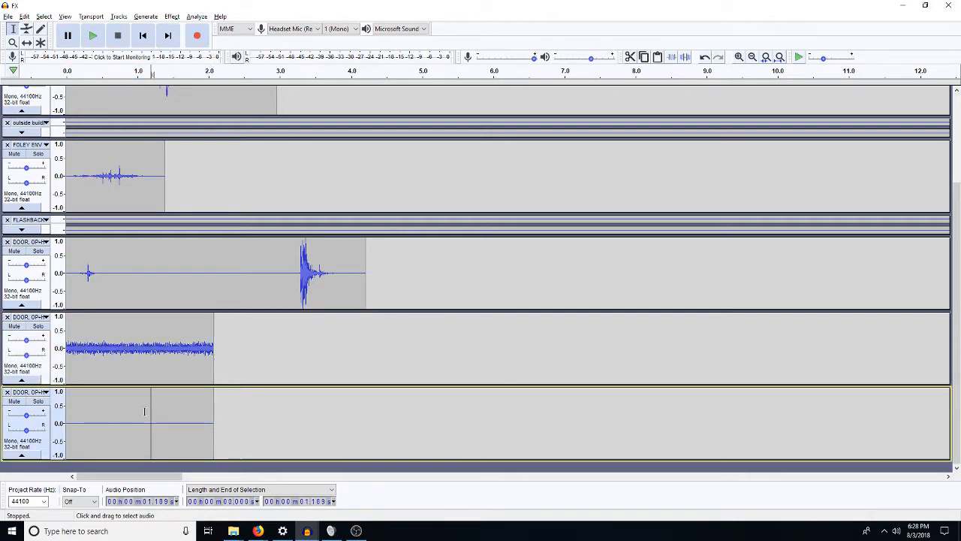
{"action": "double_click", "coordinate": [146, 417]}
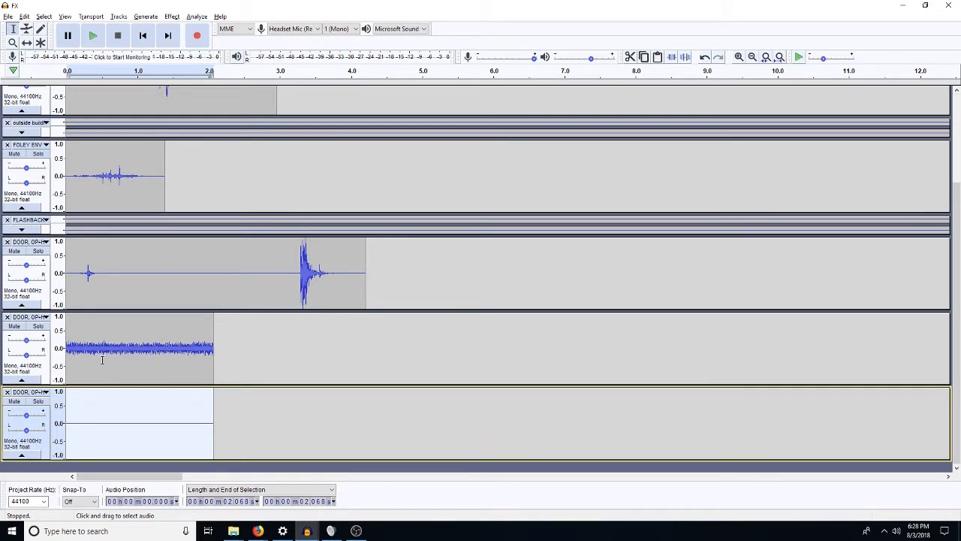
{"action": "left_click_drag", "start_coordinate": [102, 364], "coordinate": [105, 398]}
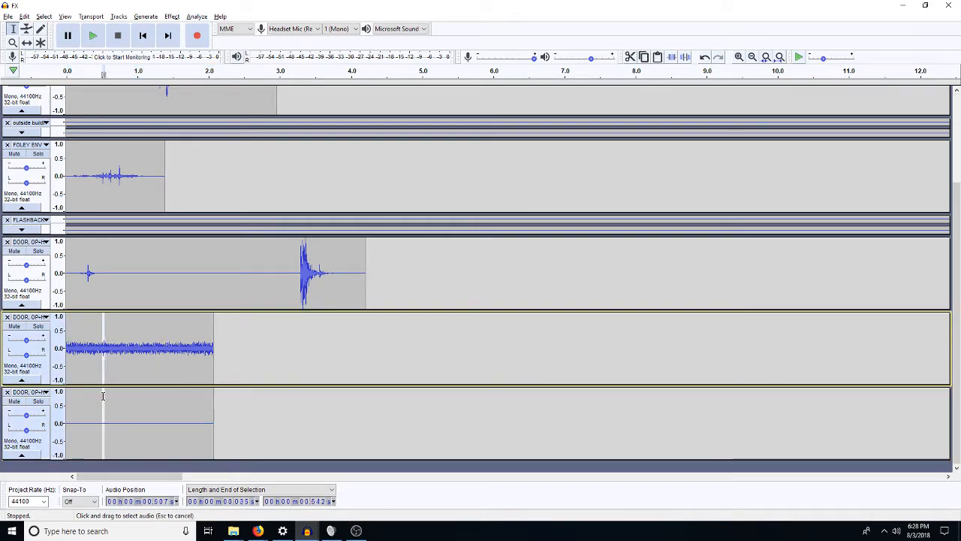
{"action": "key", "text": "Delete"}
Cut the lower duplicate's clip and paste it back repeatedly to build a 6.1-second stretch of background noise
{"action": "double_click", "coordinate": [118, 412]}
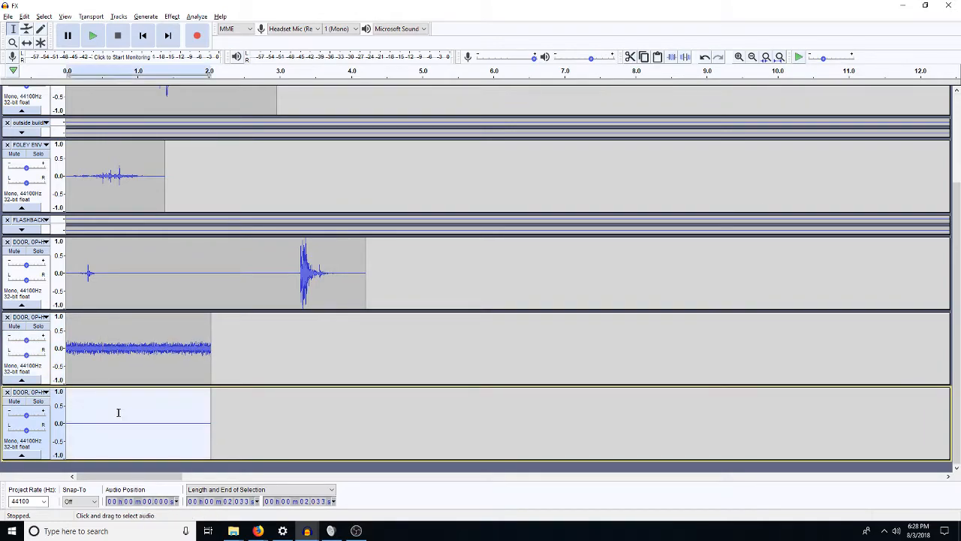
{"action": "key", "text": "ctrl+shift+a"}
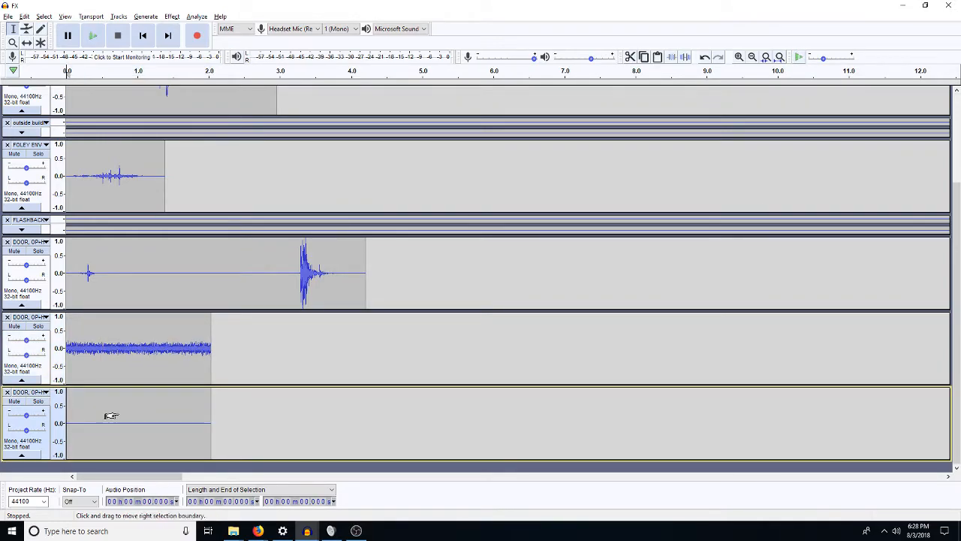
{"action": "key", "text": "ctrl+v"}
{"action": "key", "text": "Left"}
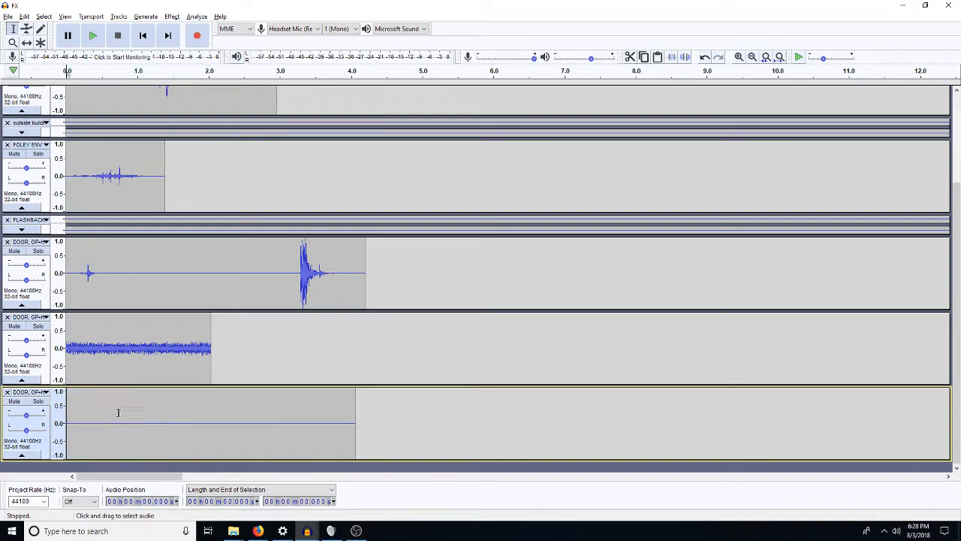
{"action": "key", "text": "ctrl+v"}
{"action": "key", "text": "ctrl+shift+a"}
Capture a noise profile from the 6.1-second background clip and apply 12 dB Noise Reduction to the original door track
{"action": "double_click", "coordinate": [120, 419]}
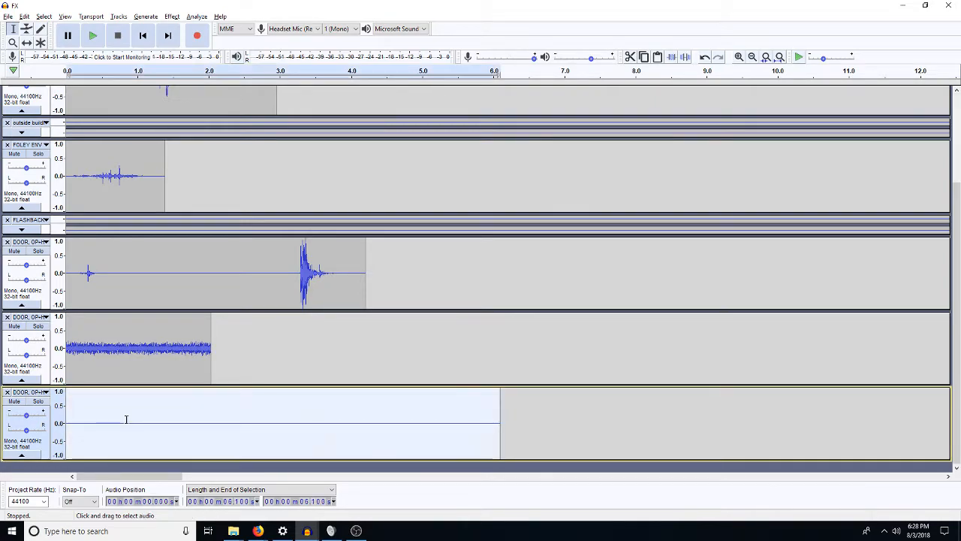
{"action": "key", "text": "ctrl+r"}
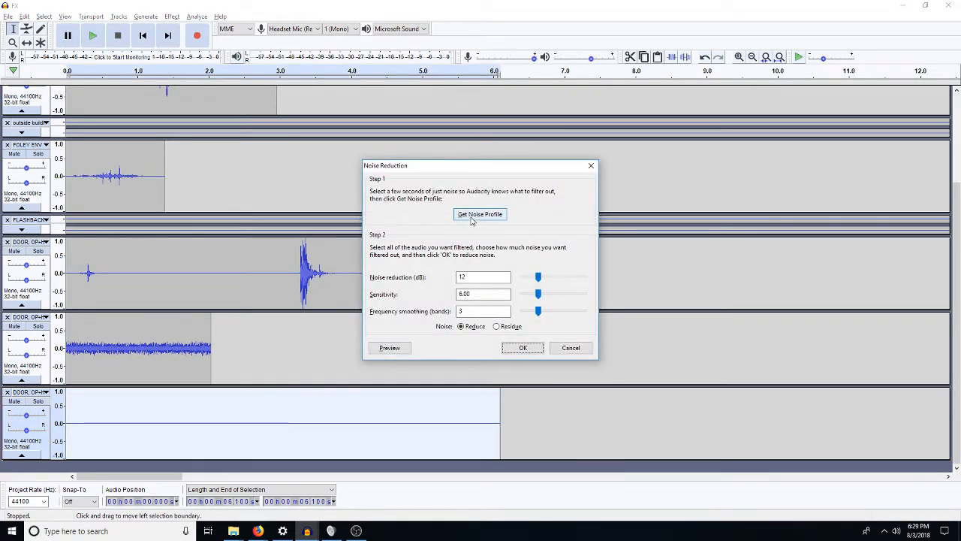
{"action": "left_click", "coordinate": [471, 217]}
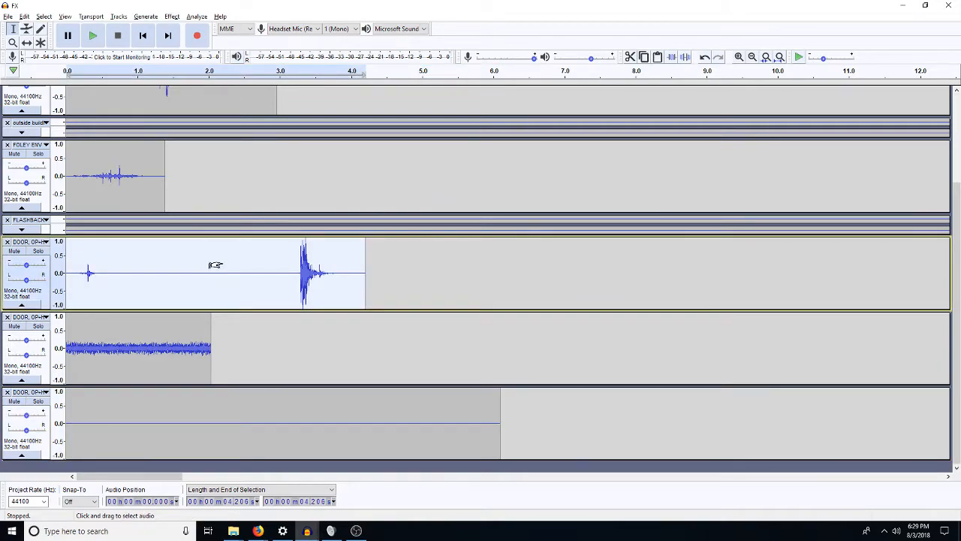
{"action": "key", "text": "ctrl+r"}
{"action": "left_click", "coordinate": [503, 349]}
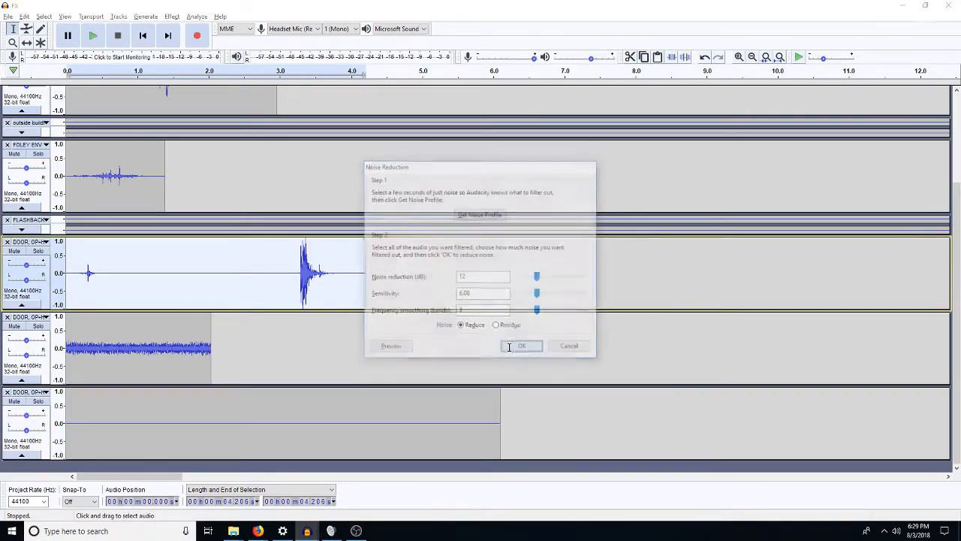
Remove the duplicate noise tracks and play the cleaned door track soloed
{"action": "scroll", "coordinate": [6, 321], "scroll_direction": "up", "scroll_amount": 2}
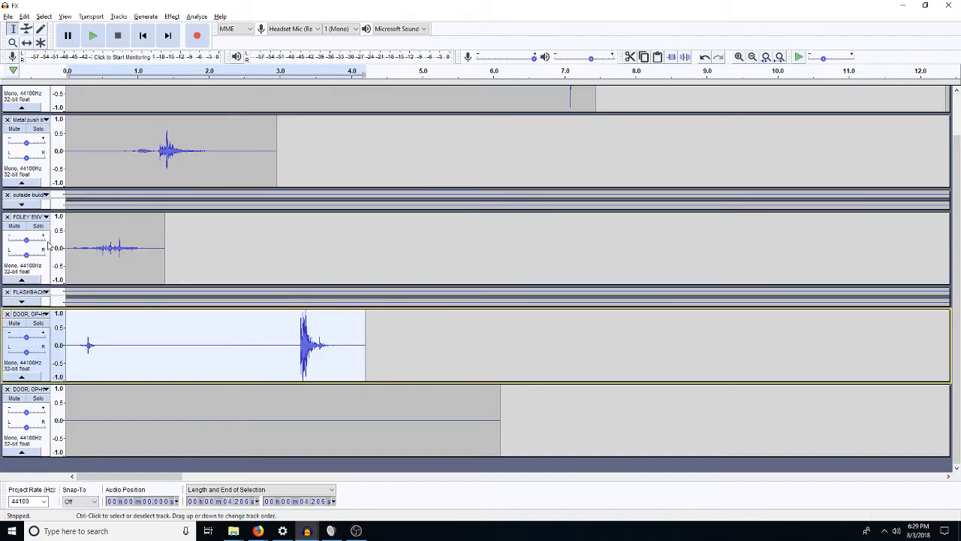
{"action": "left_click", "coordinate": [38, 324]}
{"action": "key", "text": "space"}
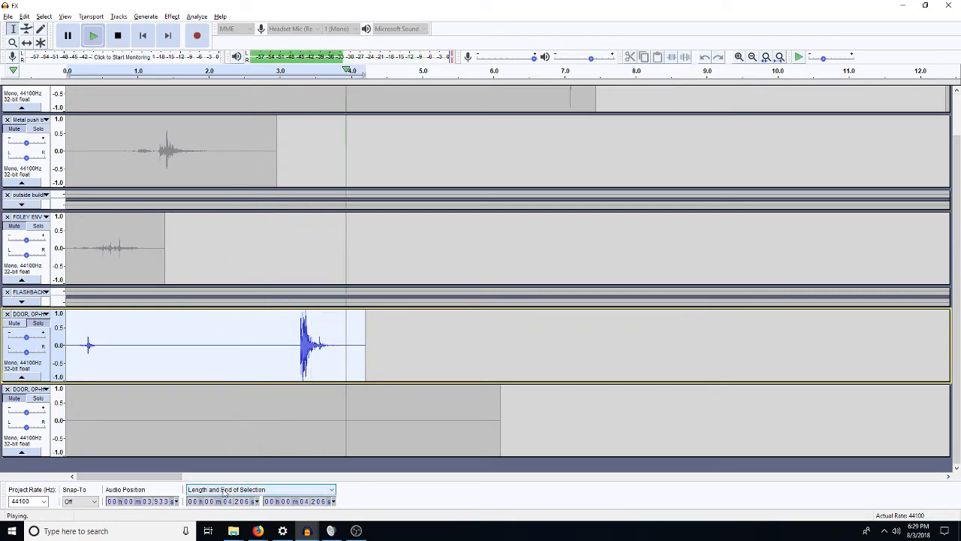
{"action": "left_click", "coordinate": [6, 389]}
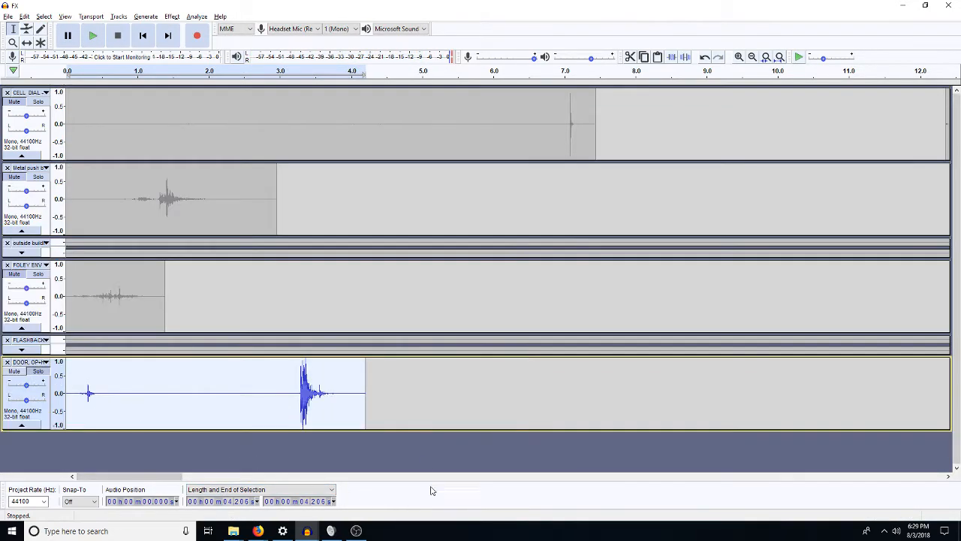
Copy the small door sound from 0.106 to 0.528 seconds and switch to the scene 3 project
{"action": "left_click", "coordinate": [183, 409]}
{"action": "left_click", "coordinate": [104, 398]}
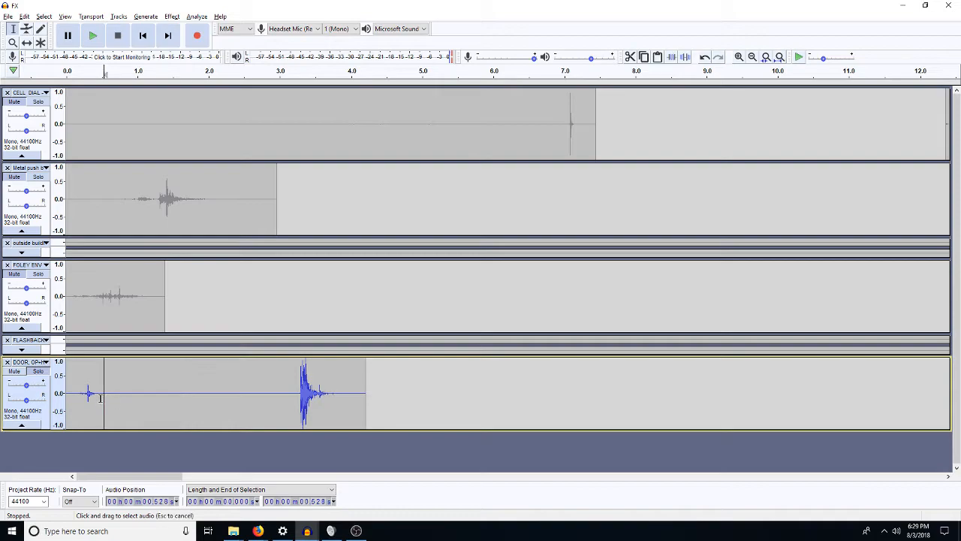
{"action": "left_click_drag", "start_coordinate": [101, 398], "coordinate": [72, 398]}
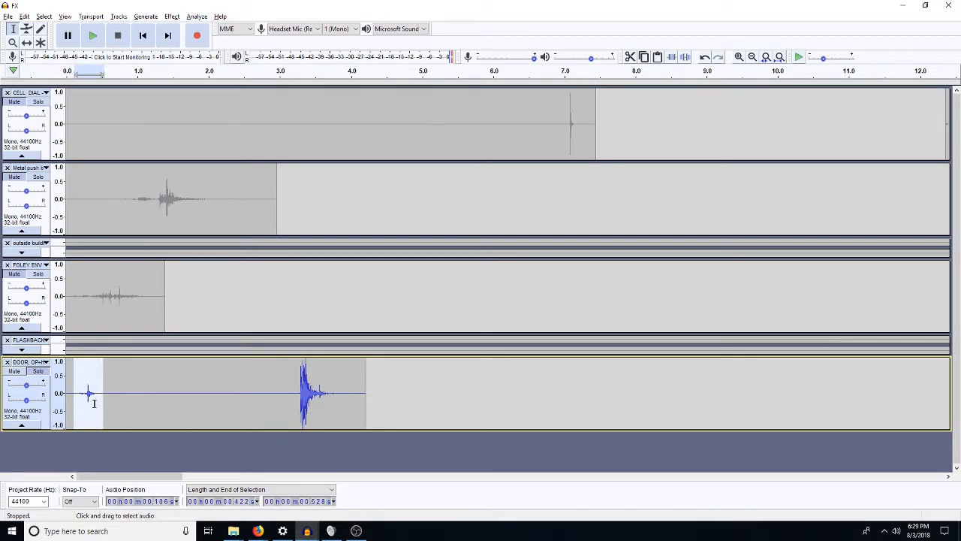
{"action": "left_click", "coordinate": [901, 6]}
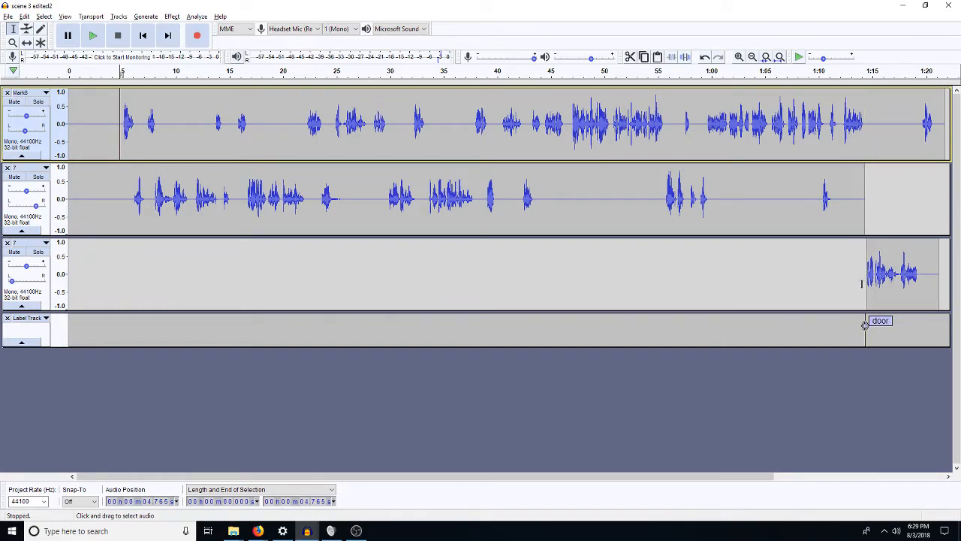
Create a track from a short duplicate of the first voice track near the door label and put the door sound there at 1:13.903
{"action": "left_click", "coordinate": [862, 286]}
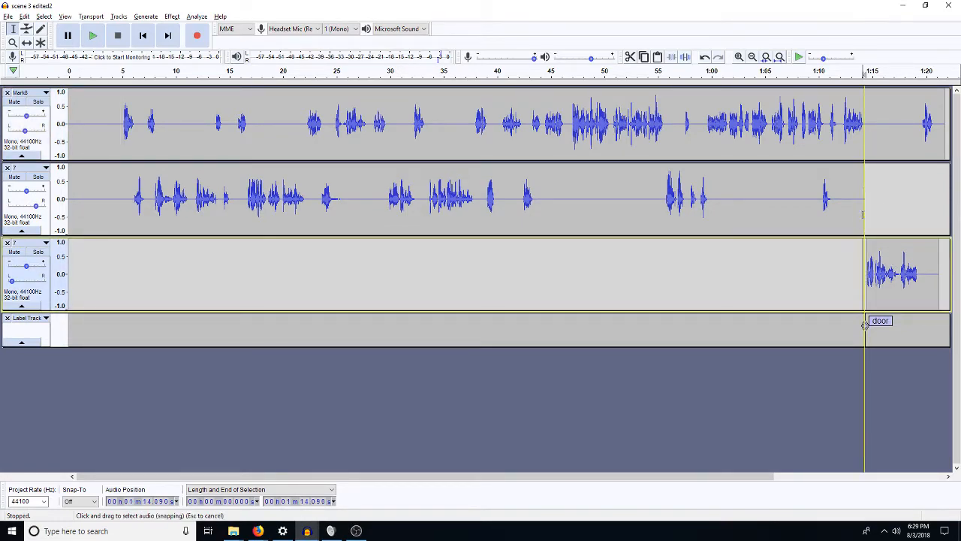
{"action": "left_click", "coordinate": [861, 153]}
{"action": "left_click_drag", "start_coordinate": [861, 153], "coordinate": [870, 154]}
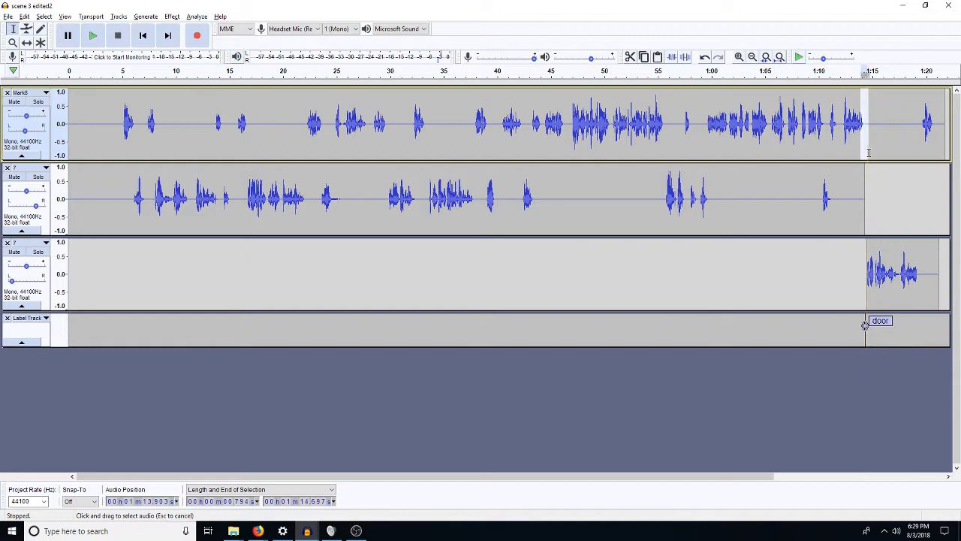
{"action": "key", "text": "ctrl+d"}
{"action": "left_click_drag", "start_coordinate": [860, 368], "coordinate": [863, 369]}
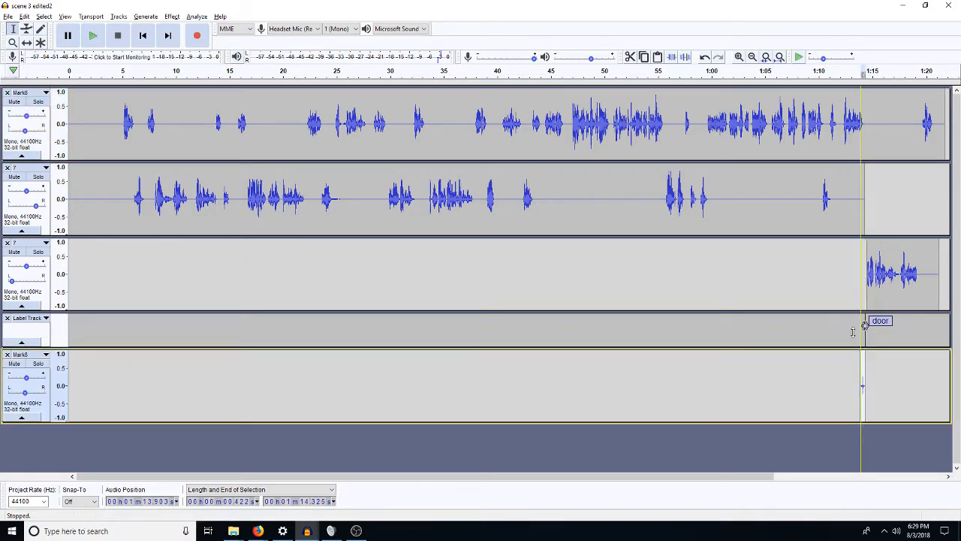
Shift the door clip slightly later so it starts at about 1:14.060, around the door label
{"action": "left_click", "coordinate": [738, 57]}
{"action": "left_click", "coordinate": [739, 57]}
{"action": "left_click", "coordinate": [739, 57]}
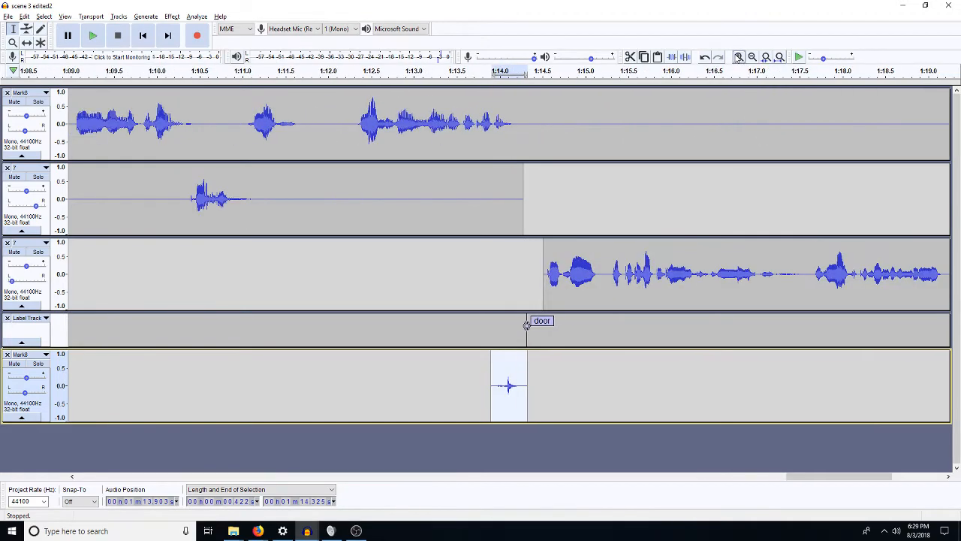
{"action": "left_click", "coordinate": [26, 43]}
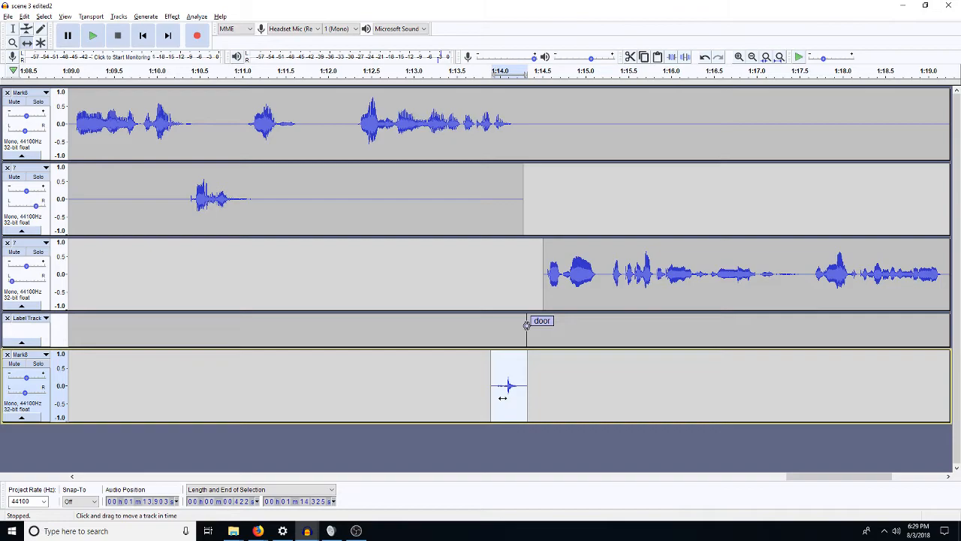
{"action": "left_click_drag", "start_coordinate": [502, 397], "coordinate": [518, 397]}
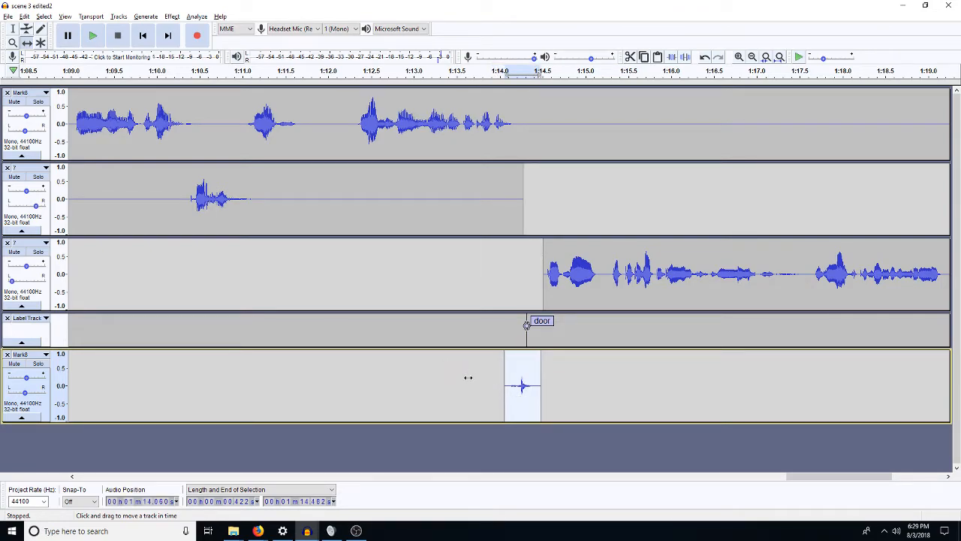
Play the scene from 1:12.892 to check how the door sound fits between the voice lines
{"action": "left_click", "coordinate": [12, 29]}
{"action": "left_click", "coordinate": [406, 123]}
{"action": "key", "text": "space"}
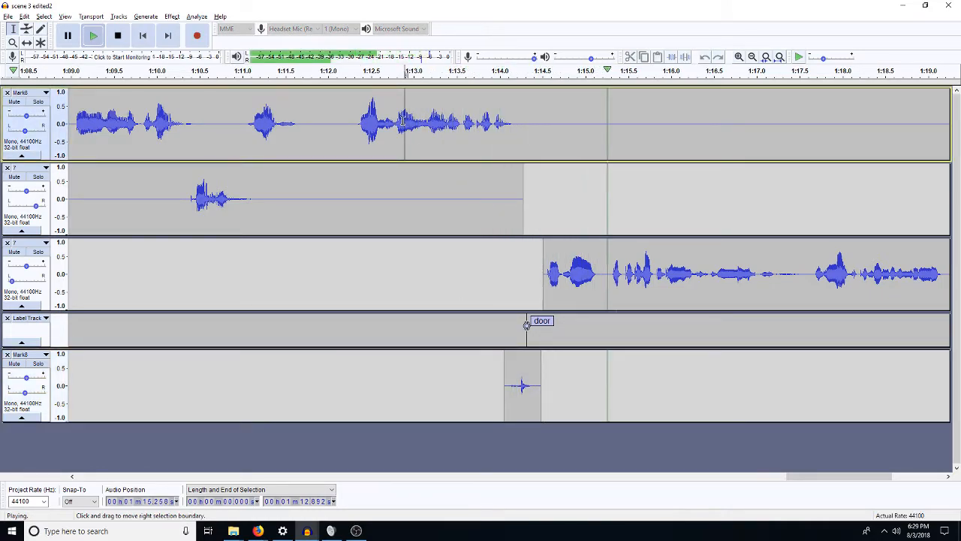
{"action": "key", "text": "space"}
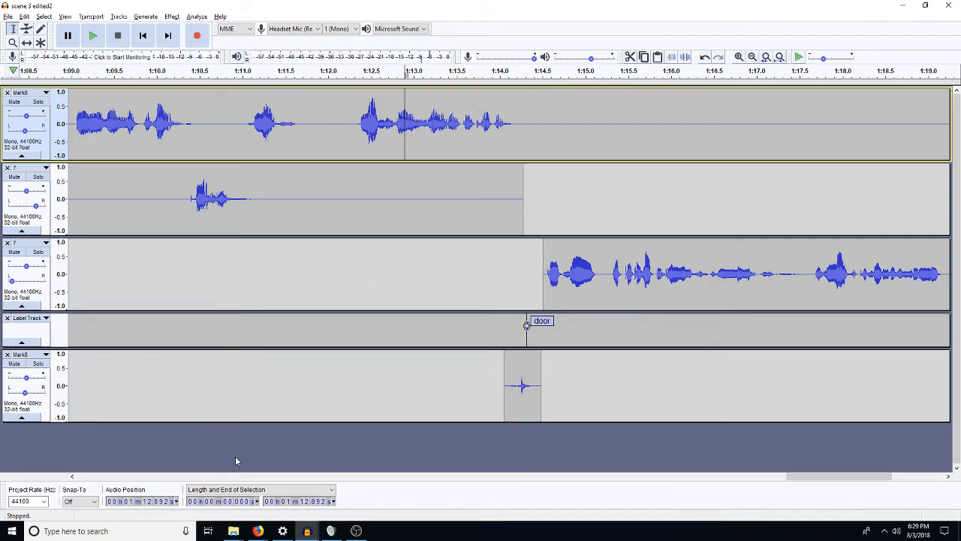
Open FOLEY HOUSEHOLD DOOR KNOCK HOLLOW WOOD 01 from the thumps folder and listen to it
{"action": "left_click", "coordinate": [6, 18]}
{"action": "left_click", "coordinate": [27, 39]}
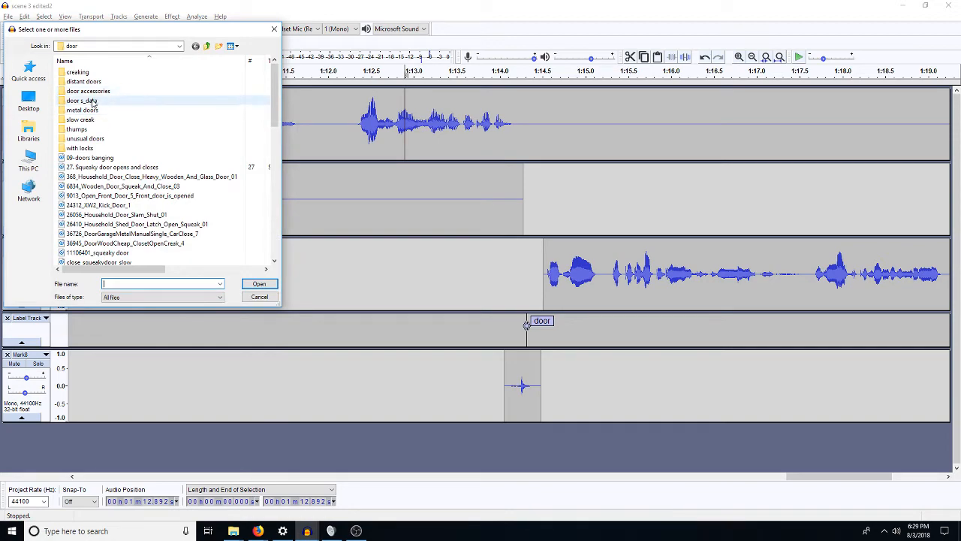
{"action": "left_click", "coordinate": [83, 131]}
{"action": "double_click", "coordinate": [83, 130]}
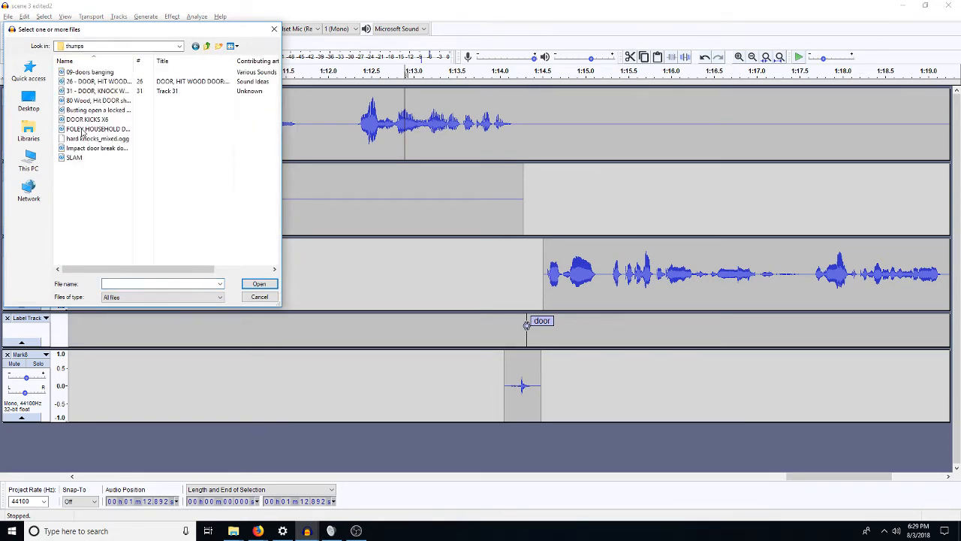
{"action": "left_click_drag", "start_coordinate": [132, 57], "coordinate": [226, 58]}
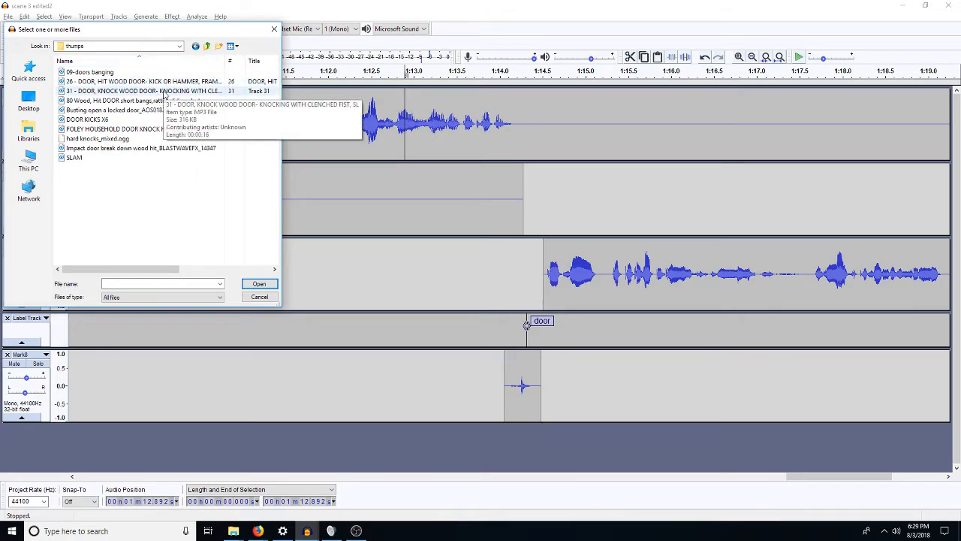
{"action": "double_click", "coordinate": [142, 129]}
{"action": "key", "text": "space"}
{"action": "key", "text": "space"}
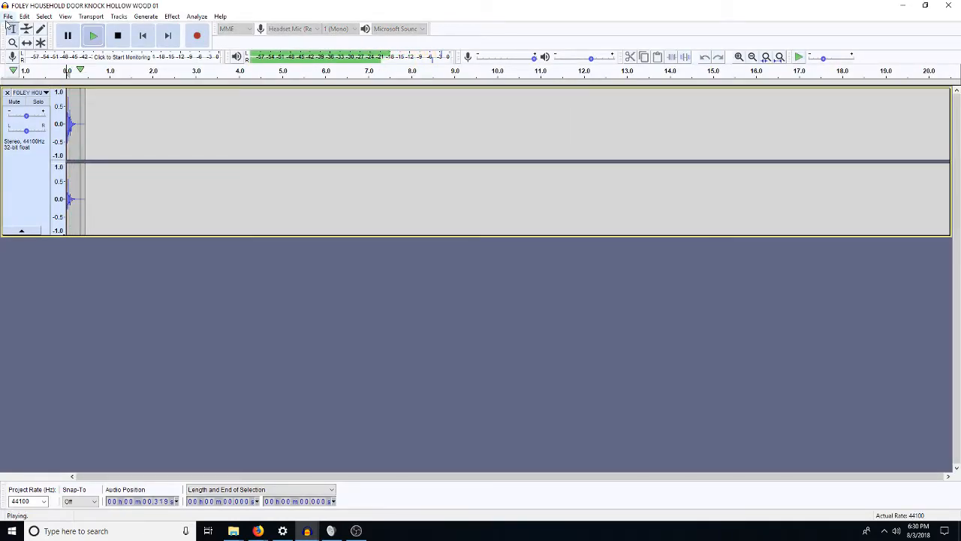
Open DOOR KNOCK X2 from the door sounds folder and play it
{"action": "left_click", "coordinate": [8, 17]}
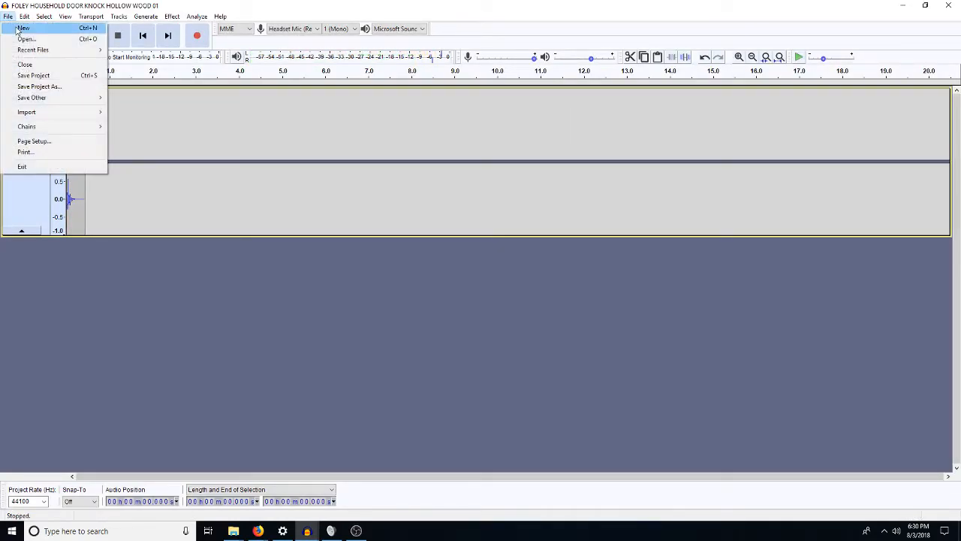
{"action": "left_click", "coordinate": [26, 38]}
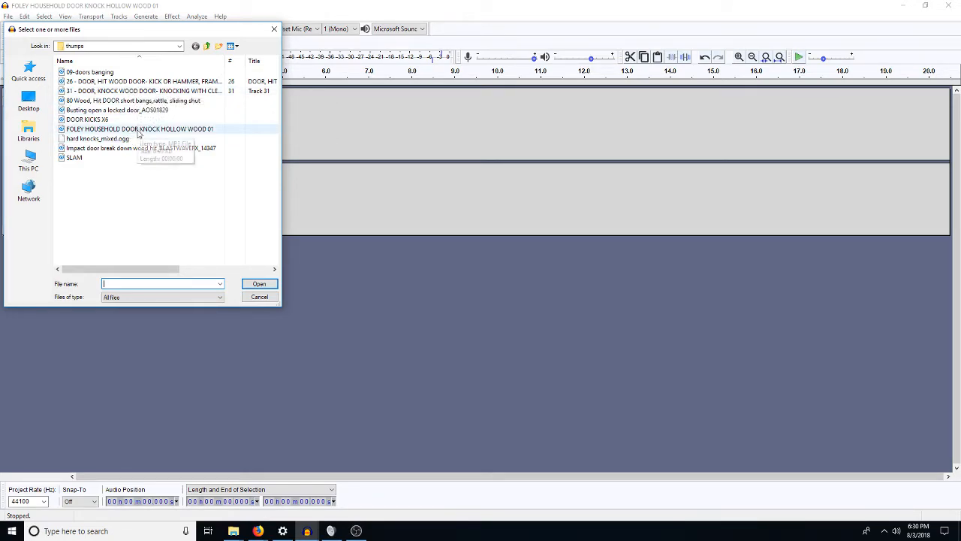
{"action": "left_click", "coordinate": [207, 46]}
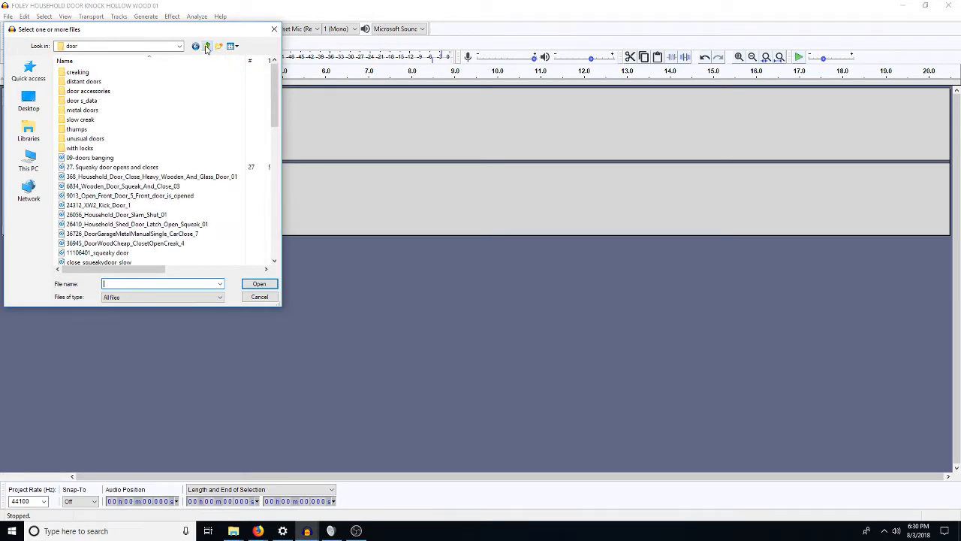
{"action": "scroll", "coordinate": [178, 239], "scroll_direction": "down", "scroll_amount": 6}
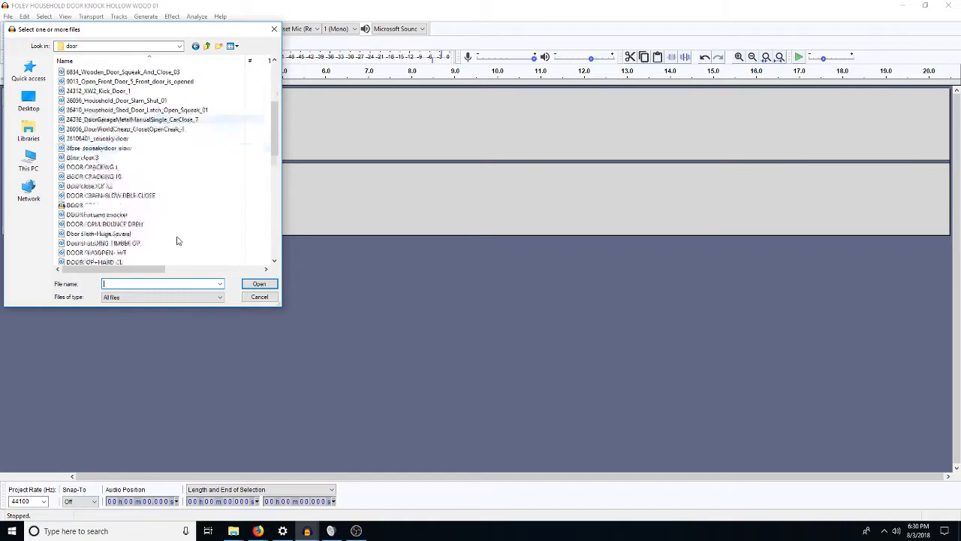
{"action": "double_click", "coordinate": [106, 133]}
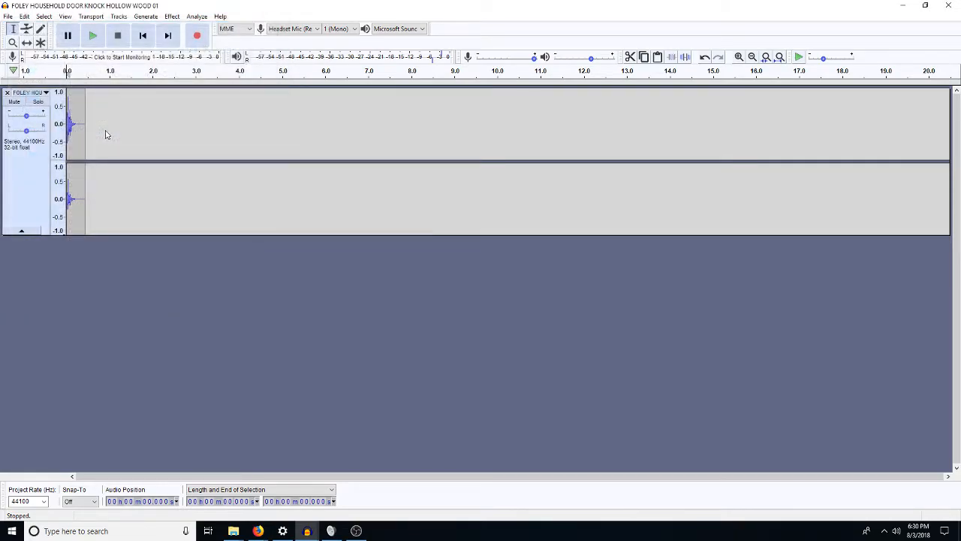
{"action": "key", "text": "space"}
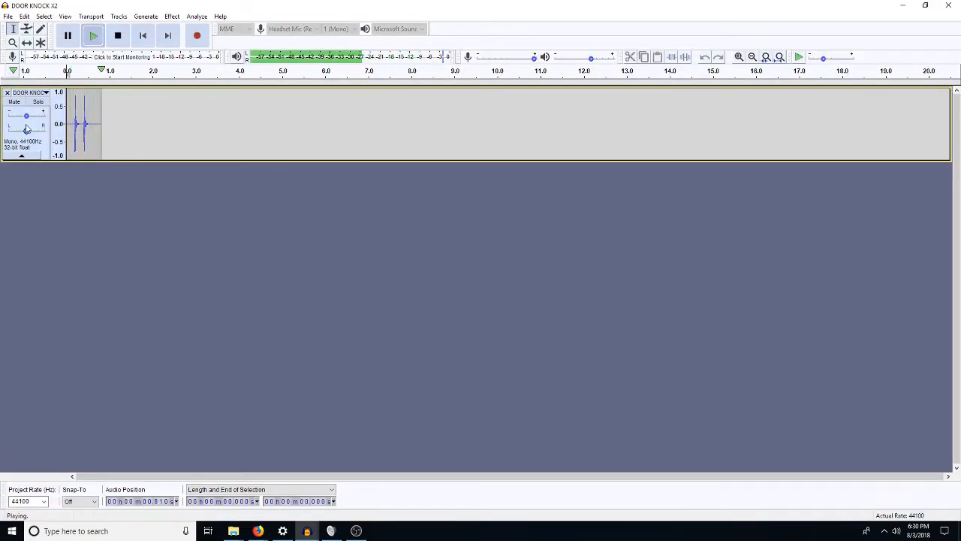
Cut the whole double-knock clip and close both door knock files without saving
{"action": "double_click", "coordinate": [76, 125]}
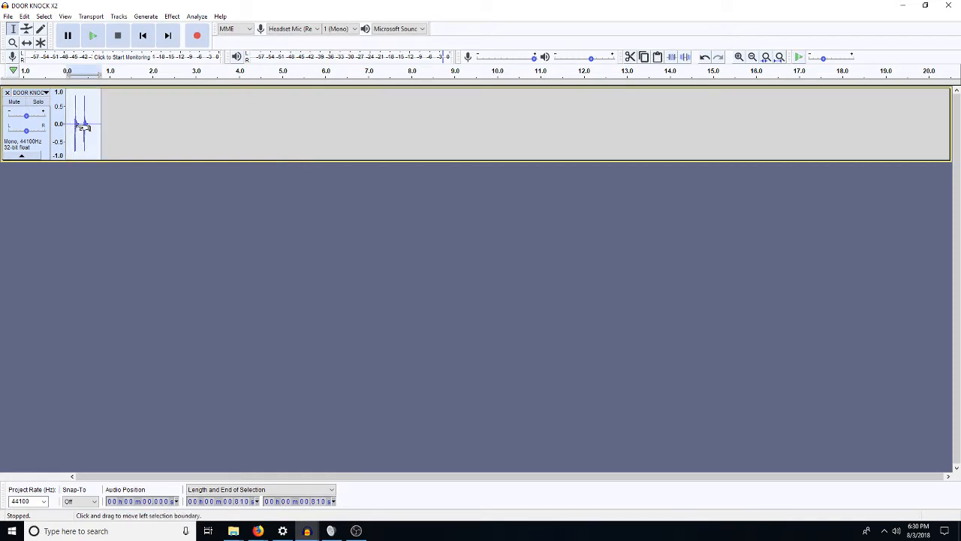
{"action": "key", "text": "Delete"}
{"action": "left_click", "coordinate": [948, 6]}
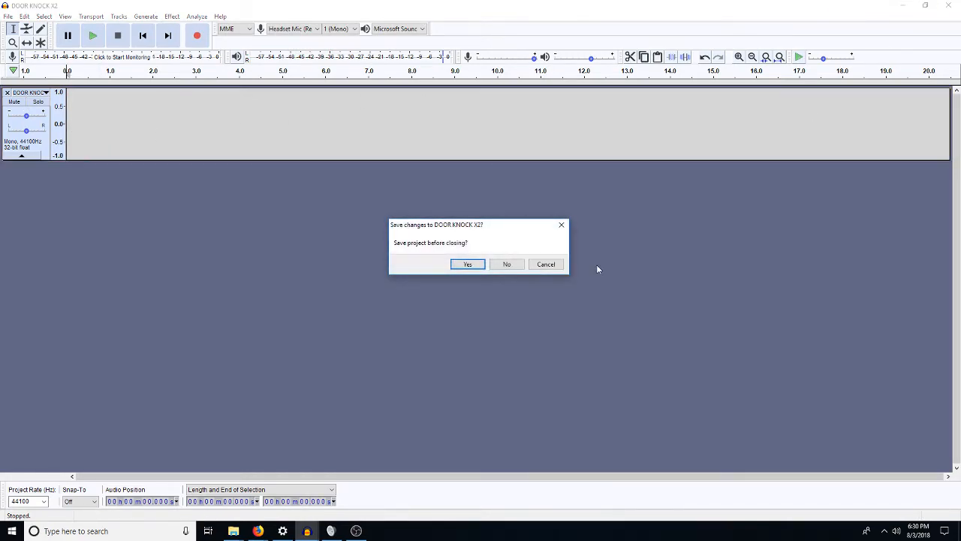
{"action": "left_click", "coordinate": [508, 267]}
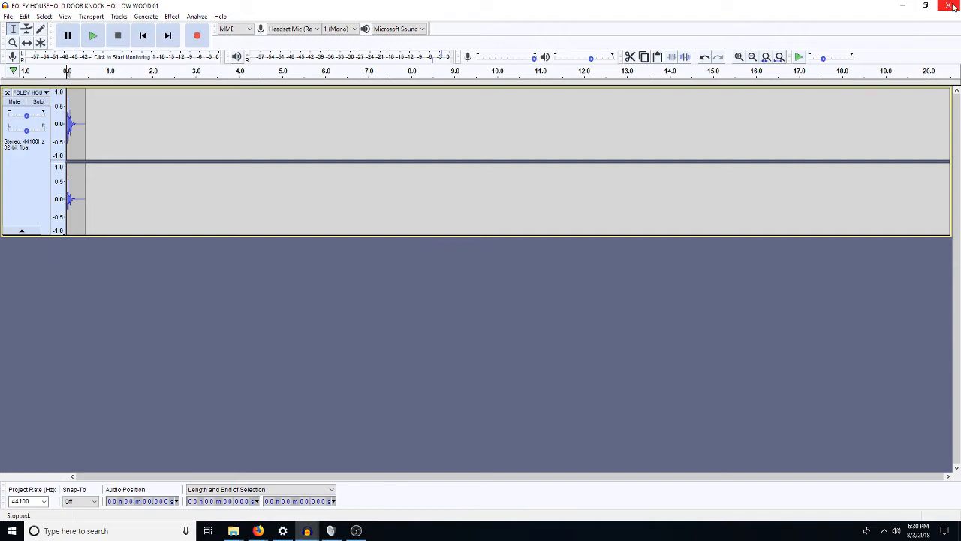
{"action": "left_click", "coordinate": [948, 6]}
{"action": "left_click", "coordinate": [508, 264]}
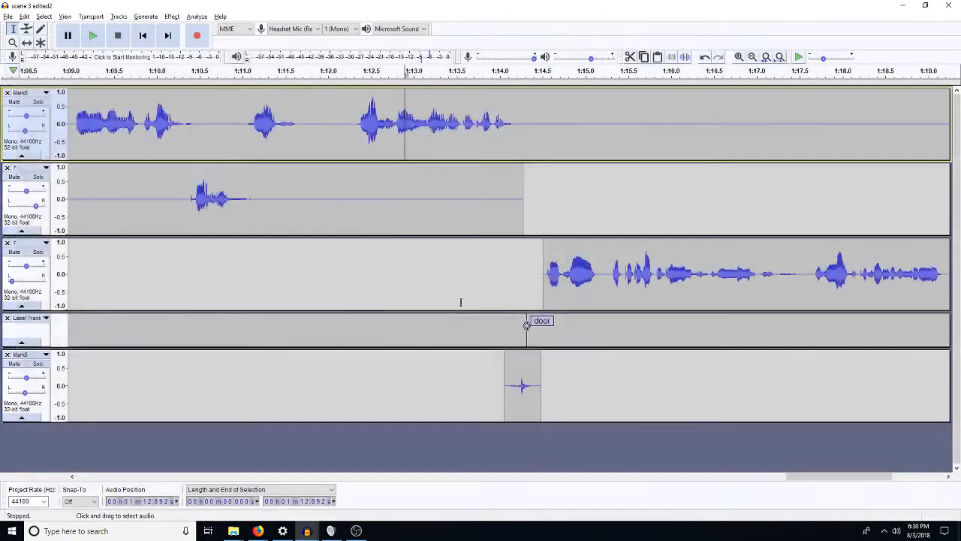
Paste the double knock before the scene's door sound at 1:14.060, and also as a new track in the FX project
{"action": "left_click", "coordinate": [509, 386]}
{"action": "key", "text": "ctrl+v"}
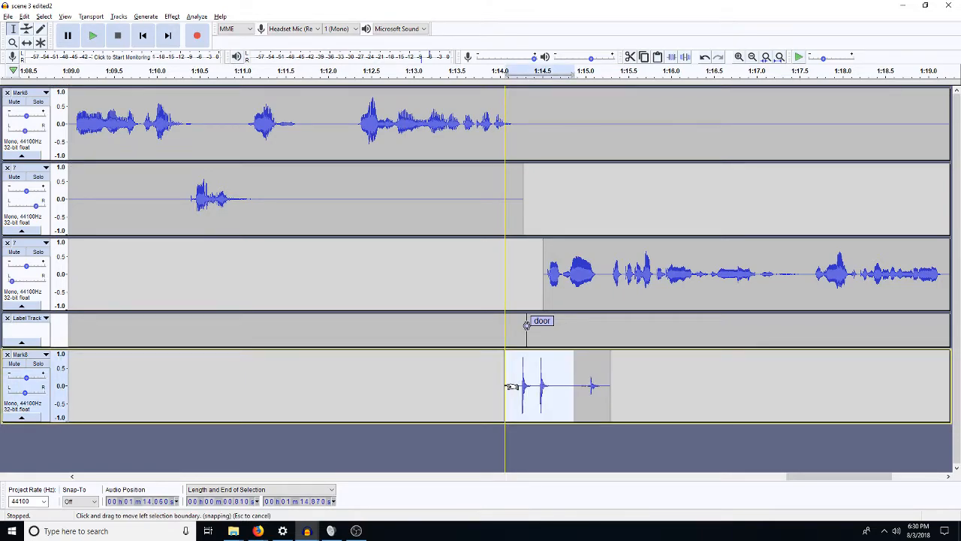
{"action": "left_click", "coordinate": [309, 531]}
{"action": "left_click", "coordinate": [368, 496]}
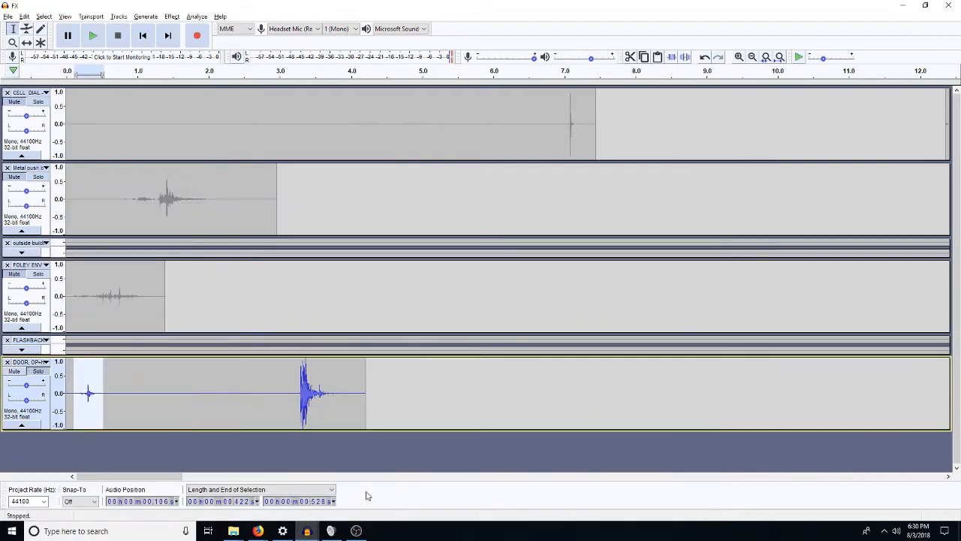
{"action": "left_click", "coordinate": [218, 467]}
{"action": "key", "text": "ctrl+v"}
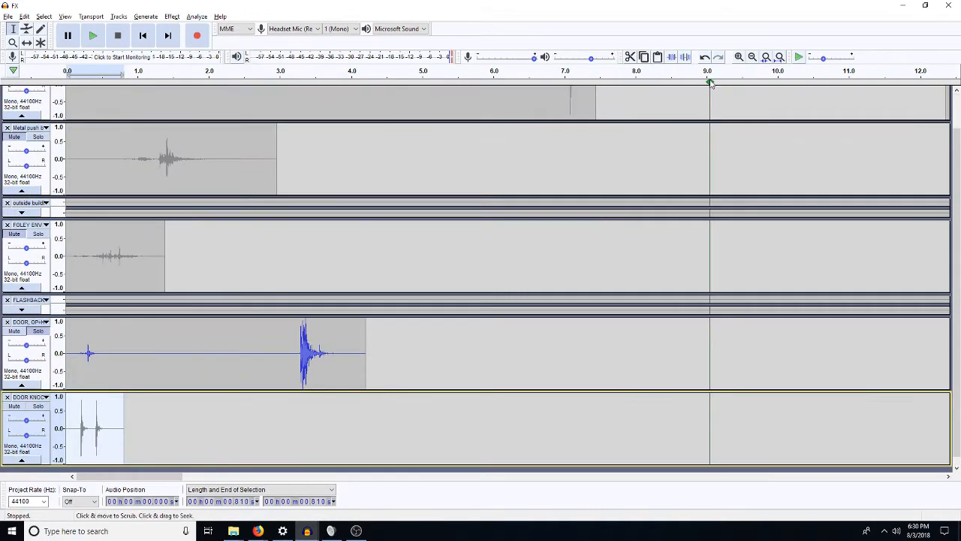
In scene 3 edited2, trim the silent lead-in of the double knock so the clip starts at 1:14.014, and play it
{"action": "left_click", "coordinate": [906, 6]}
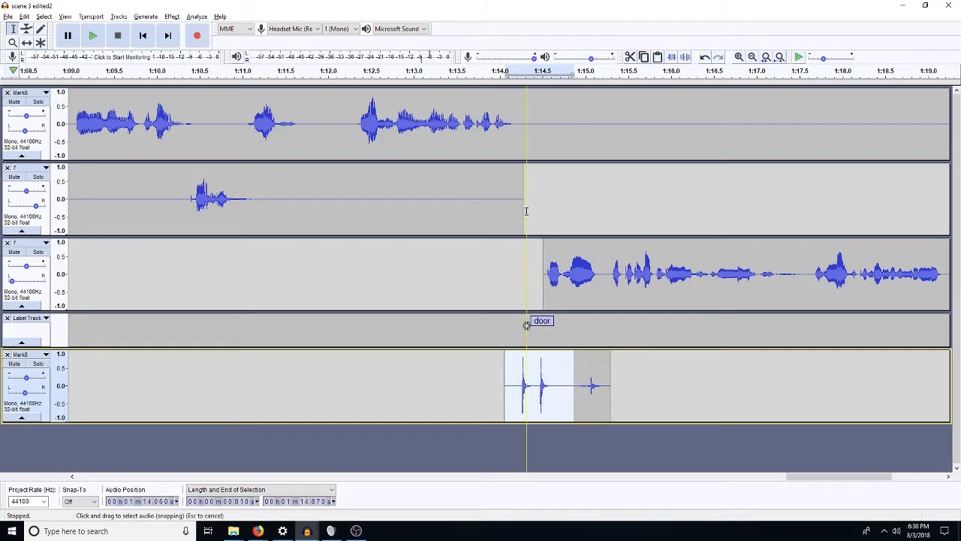
{"action": "left_click", "coordinate": [507, 386]}
{"action": "left_click_drag", "start_coordinate": [508, 388], "coordinate": [501, 388]}
{"action": "key", "text": "Delete"}
{"action": "key", "text": "Delete"}
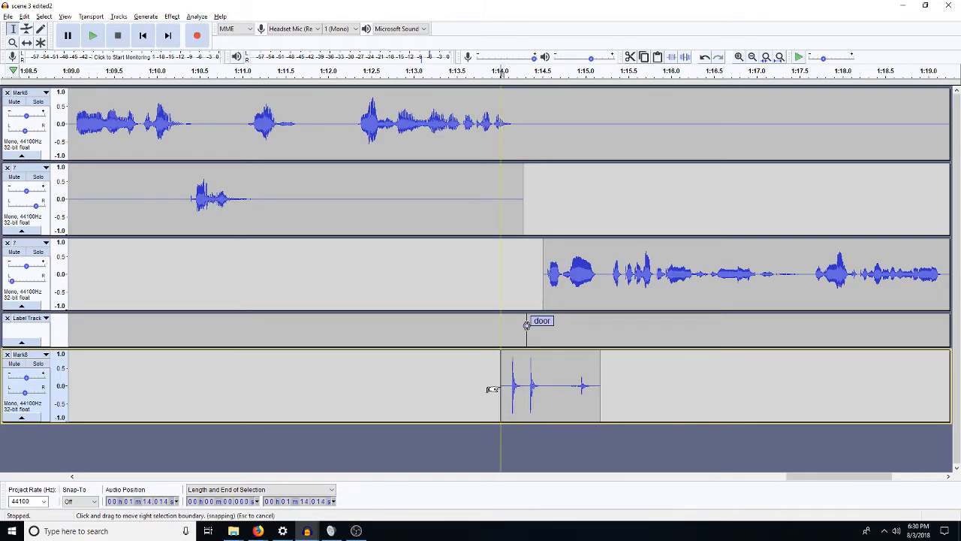
{"action": "key", "text": "space"}
{"action": "key", "text": "space"}
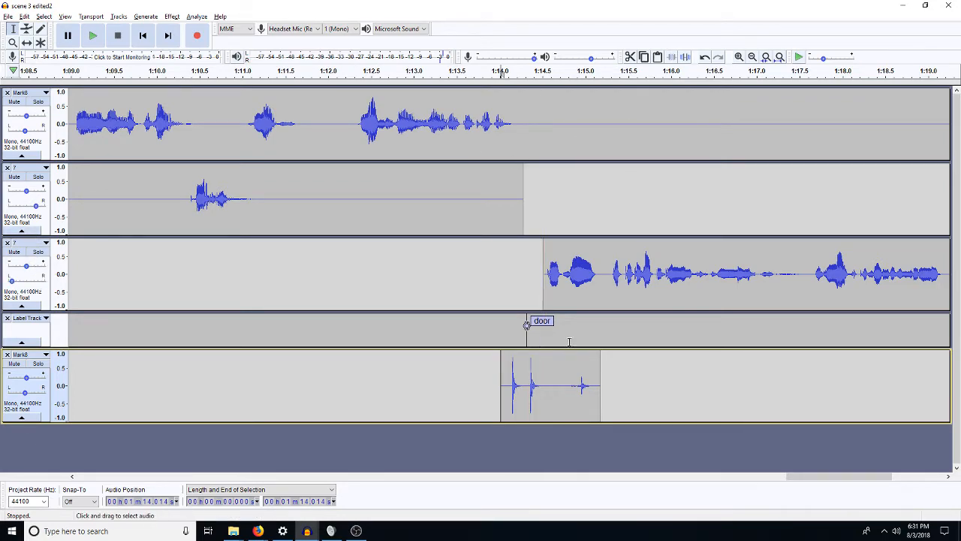
Widen the gap between the double knock and the door sound by inserting 0.810 s of silence at 1:14.621 and deleting 0.549 s
{"action": "left_click", "coordinate": [553, 390]}
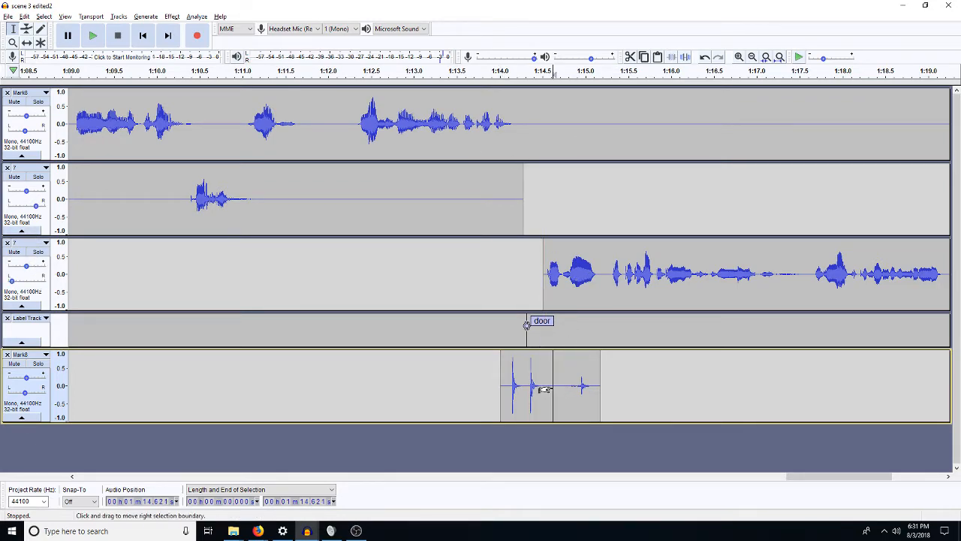
{"action": "key", "text": "ctrl+v"}
{"action": "key", "text": "ctrl+l"}
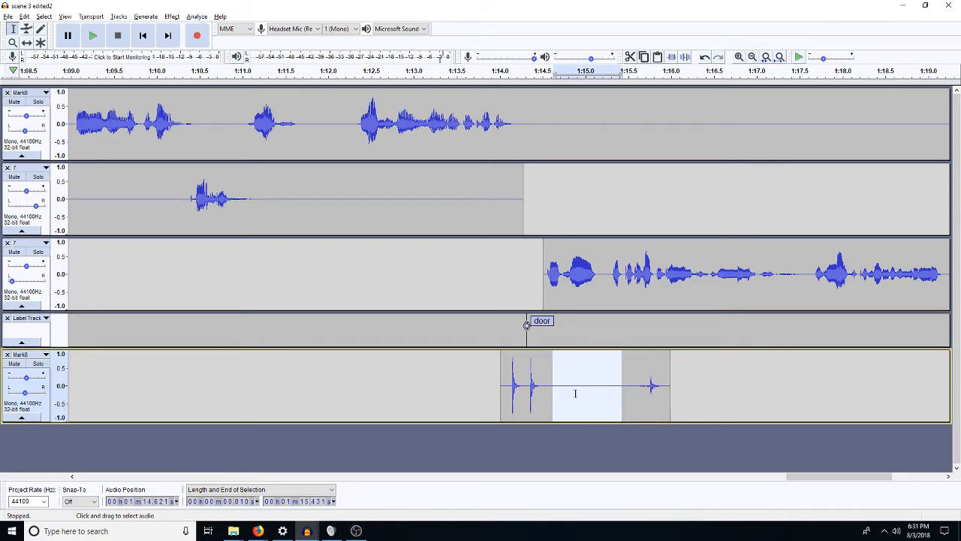
{"action": "left_click_drag", "start_coordinate": [638, 386], "coordinate": [590, 388]}
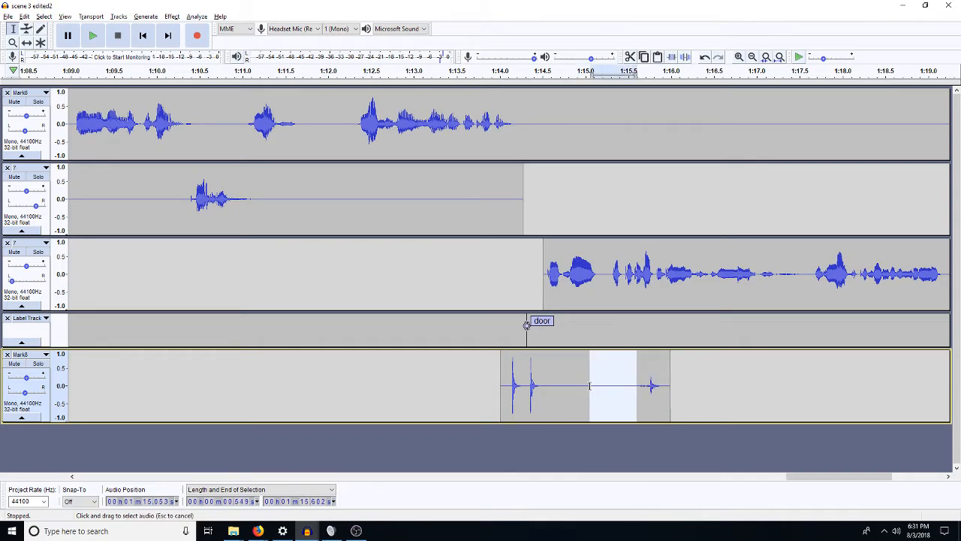
{"action": "key", "text": "Delete"}
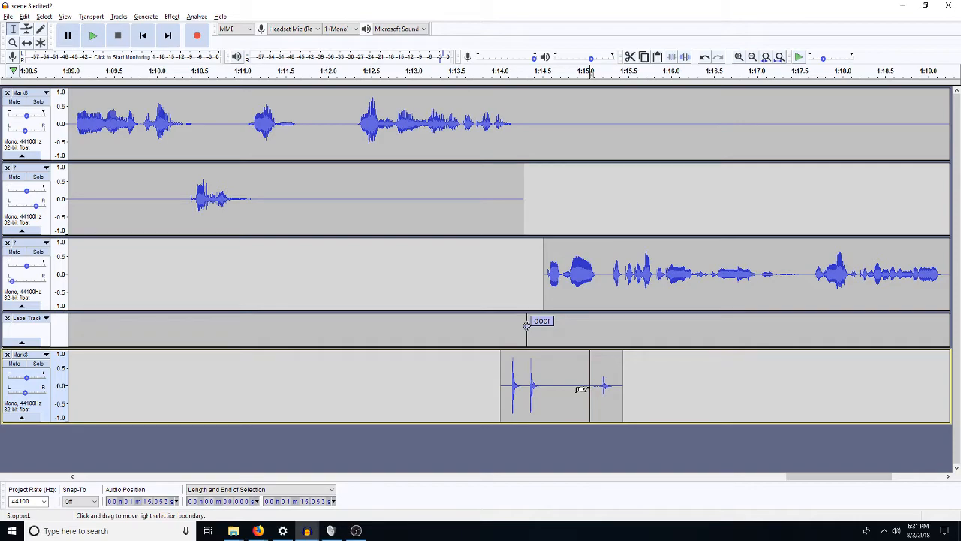
Apply a low-pass filter of 1000 Hz with 6 dB rolloff to the opening words of the voice clip after the knock
{"action": "left_click_drag", "start_coordinate": [597, 283], "coordinate": [543, 284]}
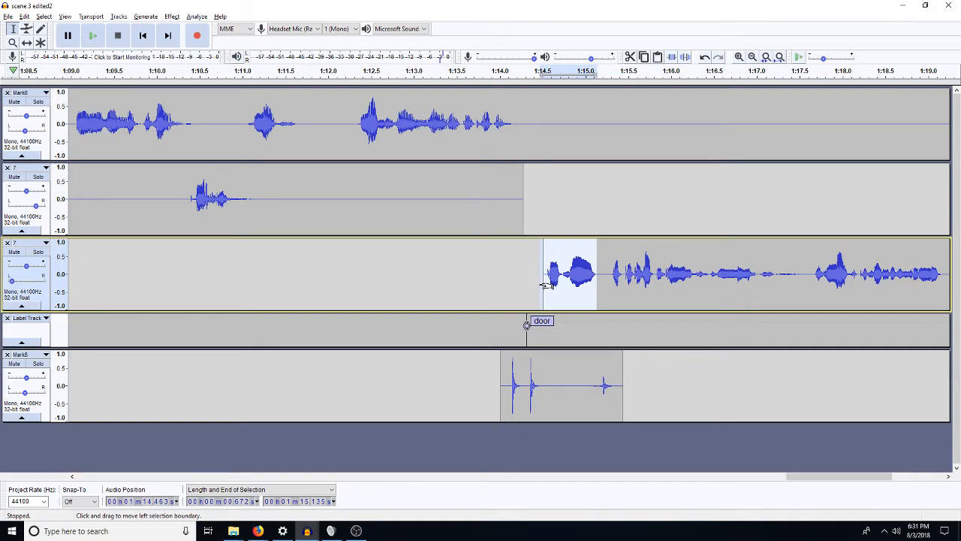
{"action": "key", "text": "ctrl+r"}
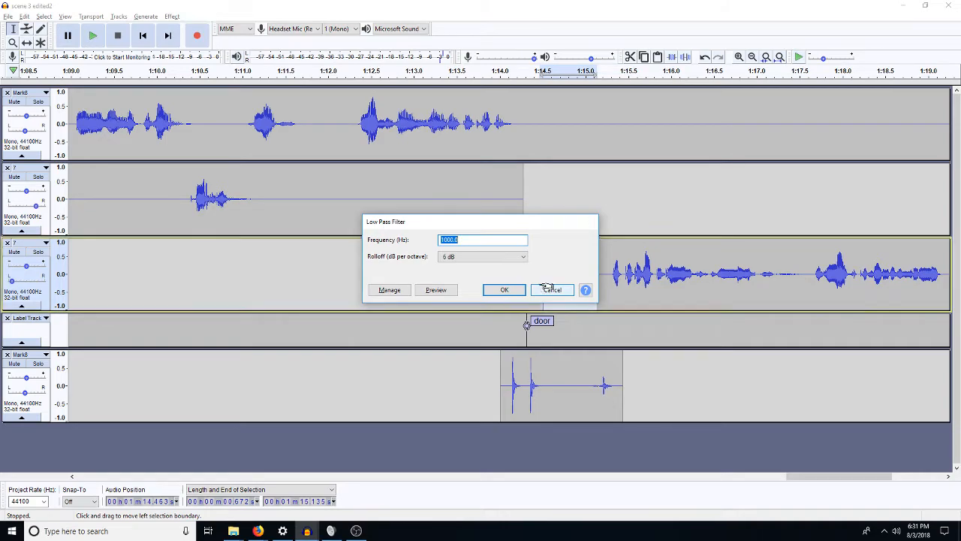
{"action": "left_click", "coordinate": [549, 290]}
{"action": "key", "text": "space"}
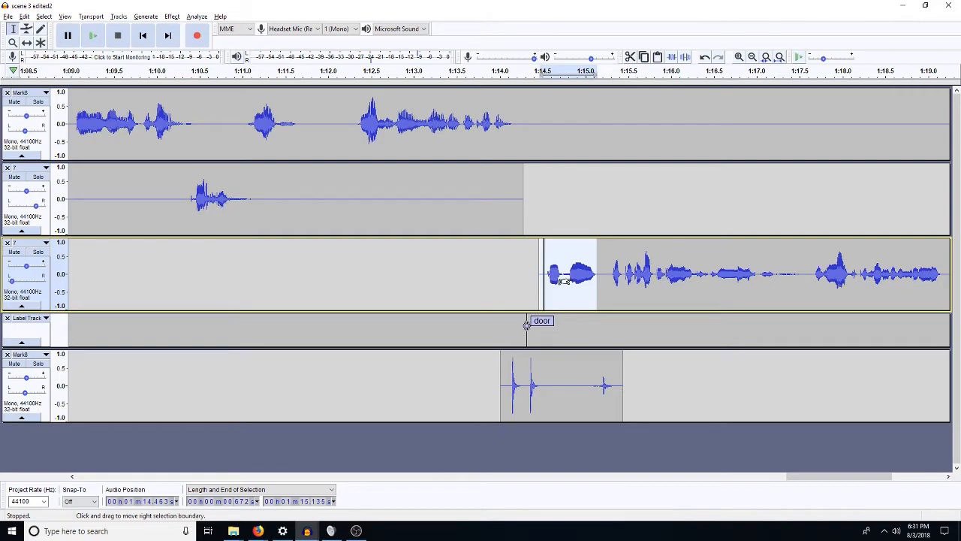
Run the Low Pass Filter again on the same opening words with a new frequency, and play the result from just before them
{"action": "type", "text": "a2000"}
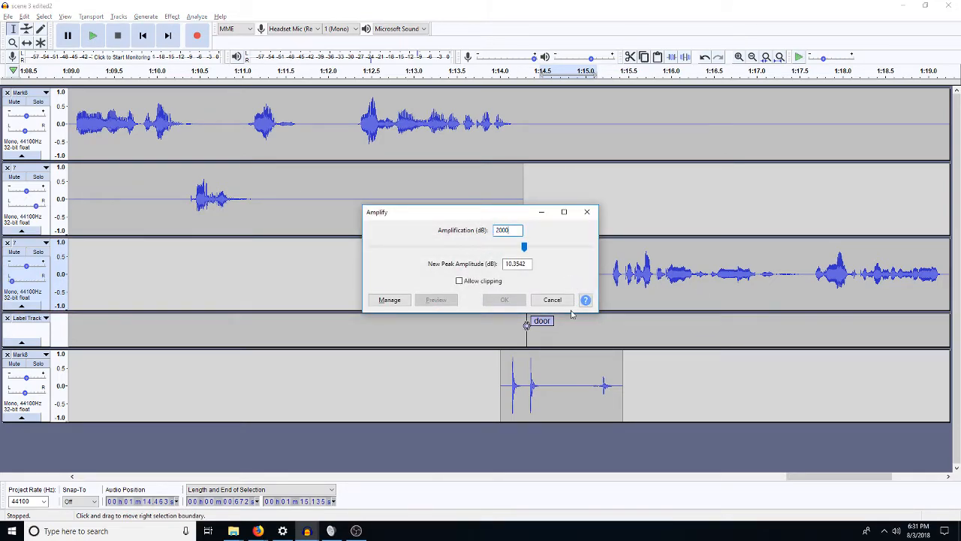
{"action": "left_click", "coordinate": [566, 298]}
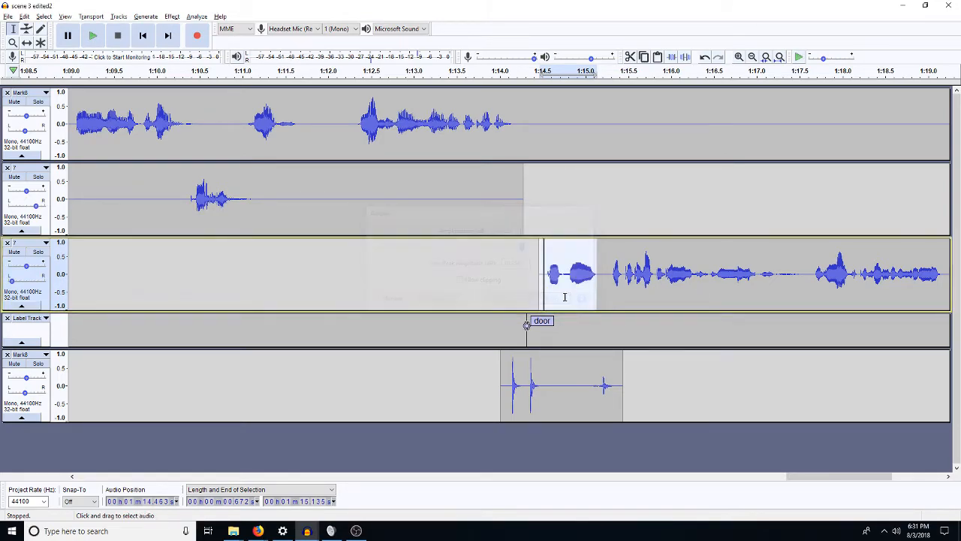
{"action": "type", "text": "l"}
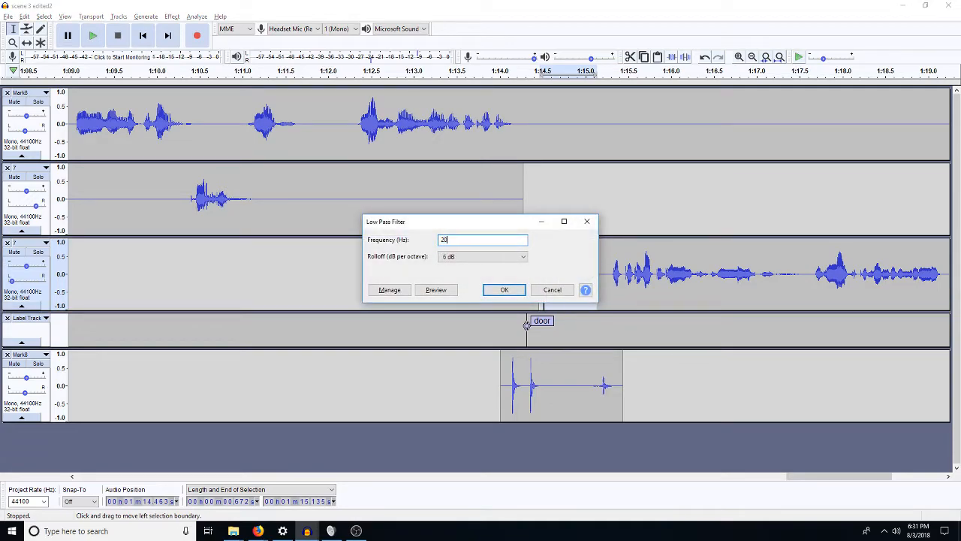
{"action": "type", "text": "20"}
{"action": "key", "text": "Return"}
{"action": "left_click", "coordinate": [530, 274]}
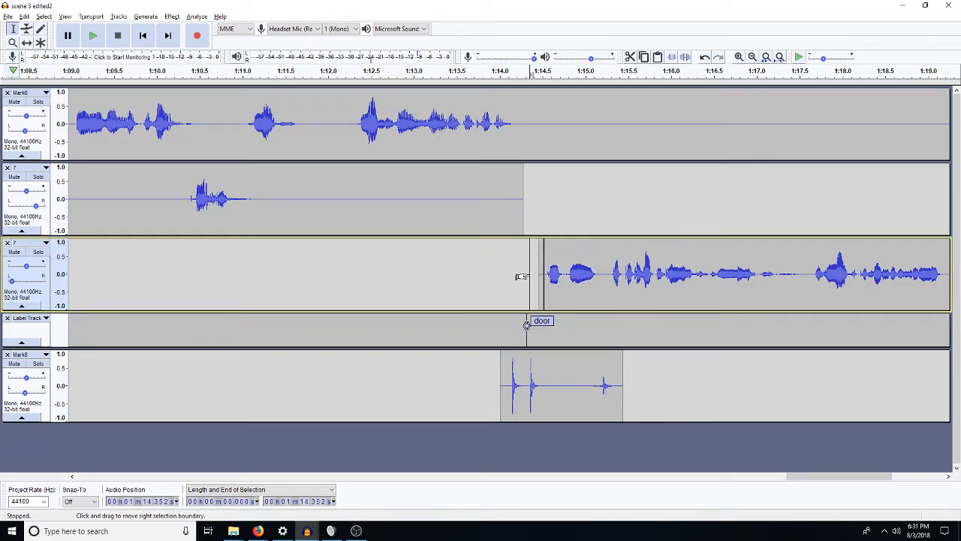
{"action": "key", "text": "space"}
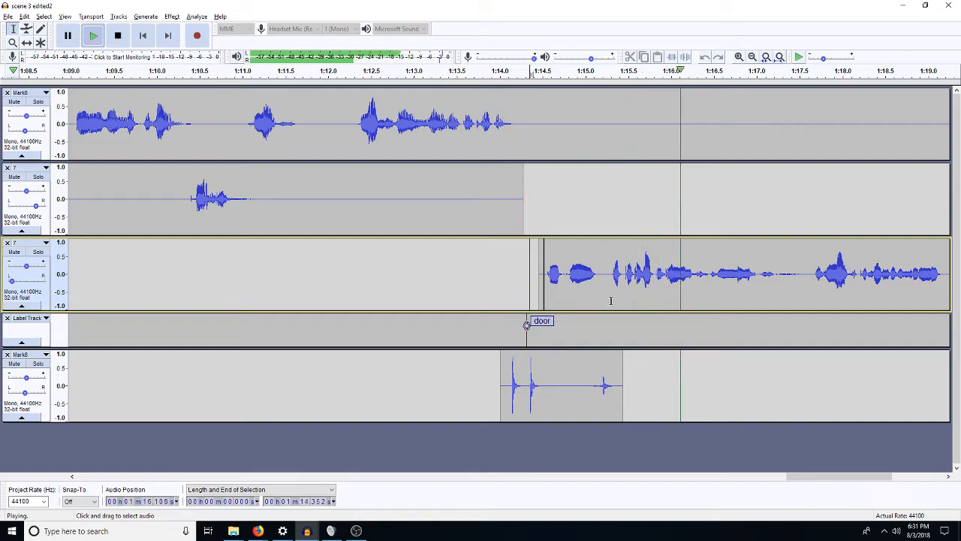
{"action": "key", "text": "space"}
Copy 0.683 s of silence from the voice track above, paste it after the opening words at 1:15.246, and join the split before them
{"action": "left_click_drag", "start_coordinate": [467, 205], "coordinate": [409, 205]}
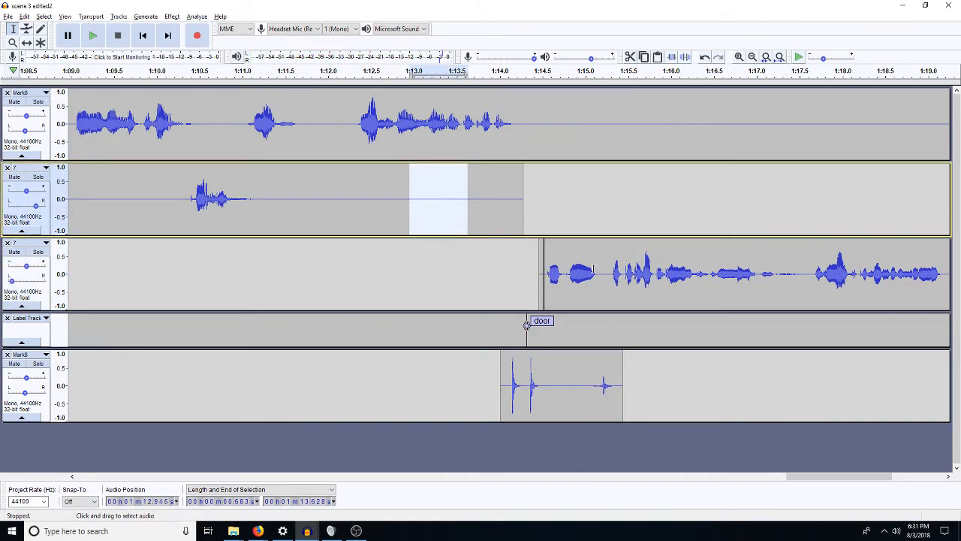
{"action": "left_click", "coordinate": [606, 274]}
{"action": "key", "text": "ctrl+v"}
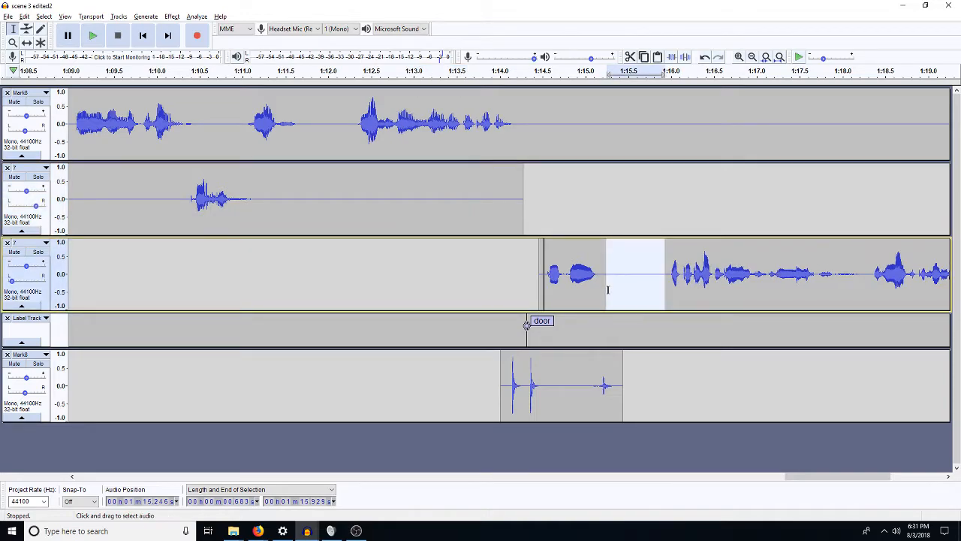
{"action": "left_click", "coordinate": [544, 295]}
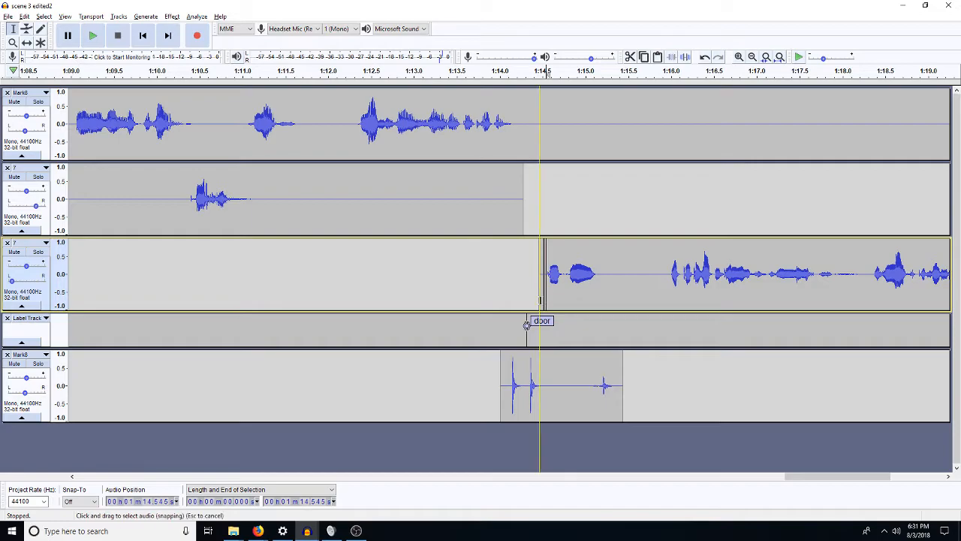
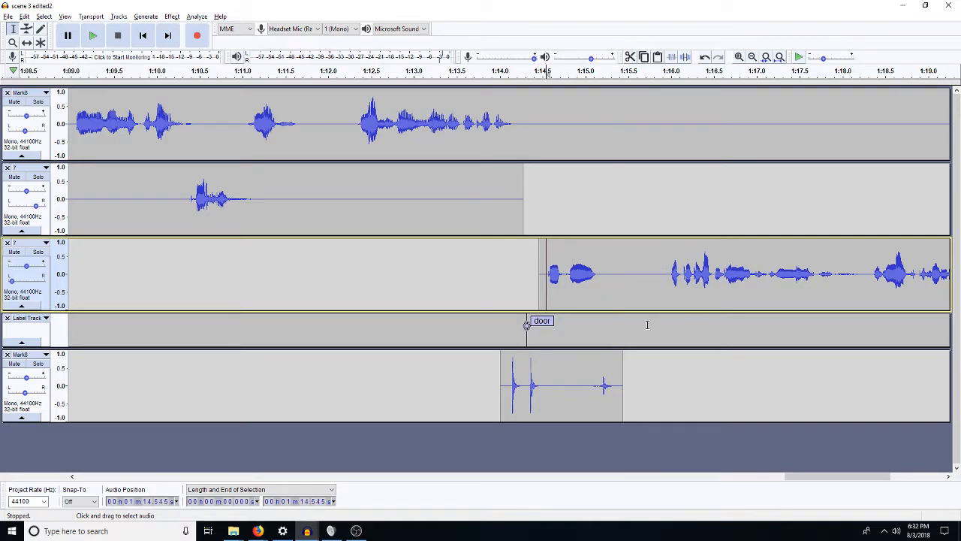
Switch to the FX project, start opening a file, and go up to the 1111 effects and extras folder
{"action": "mouse_move", "coordinate": [306, 526]}
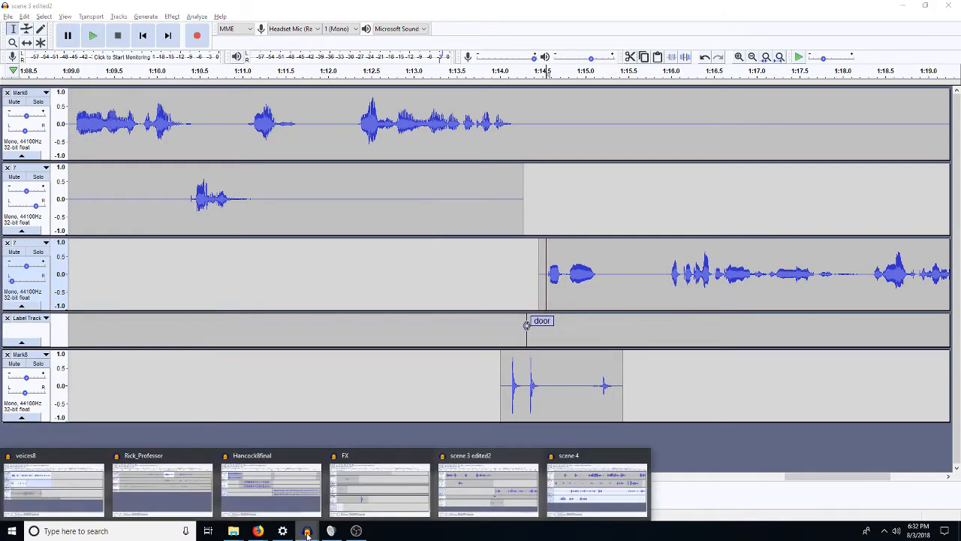
{"action": "left_click", "coordinate": [387, 492]}
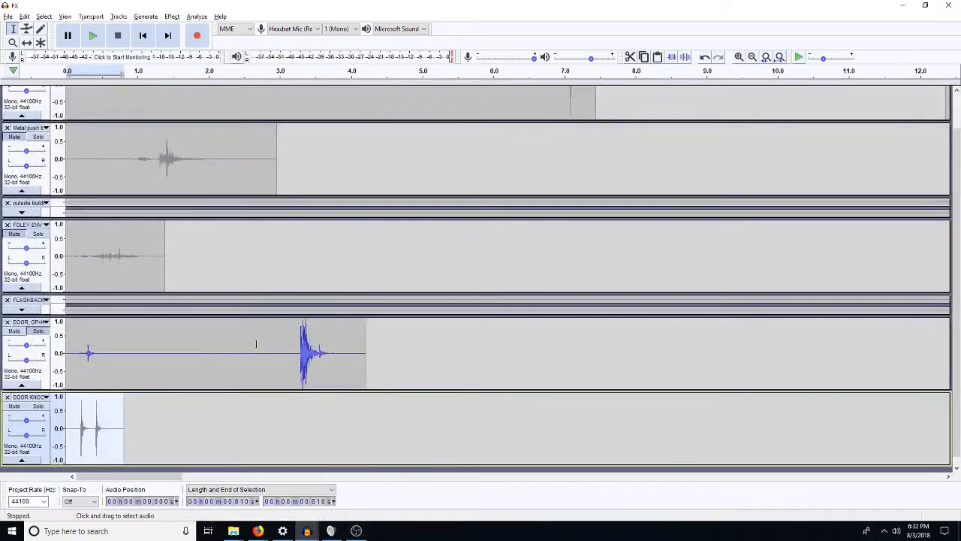
{"action": "scroll", "coordinate": [157, 343], "scroll_direction": "up", "scroll_amount": 1}
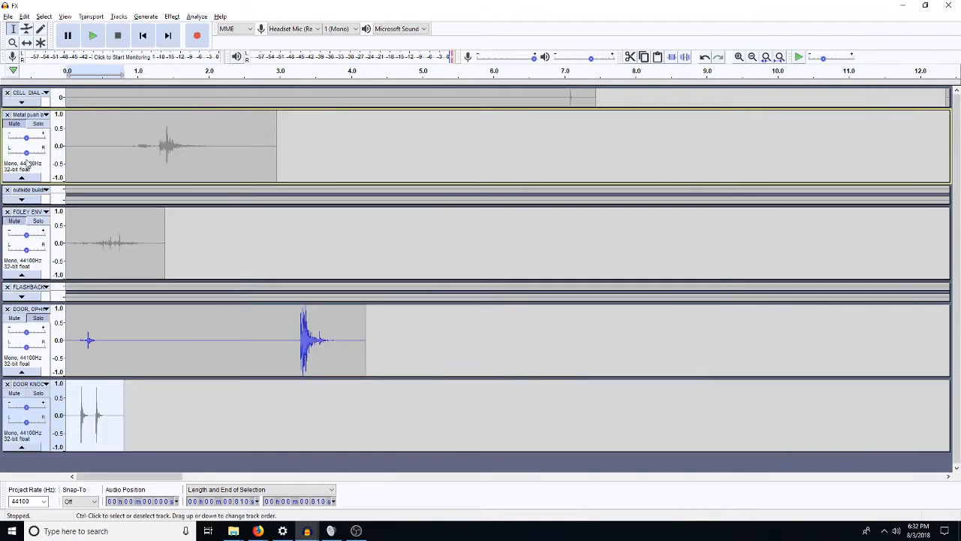
{"action": "left_click", "coordinate": [21, 155]}
{"action": "left_click", "coordinate": [8, 16]}
{"action": "left_click", "coordinate": [25, 39]}
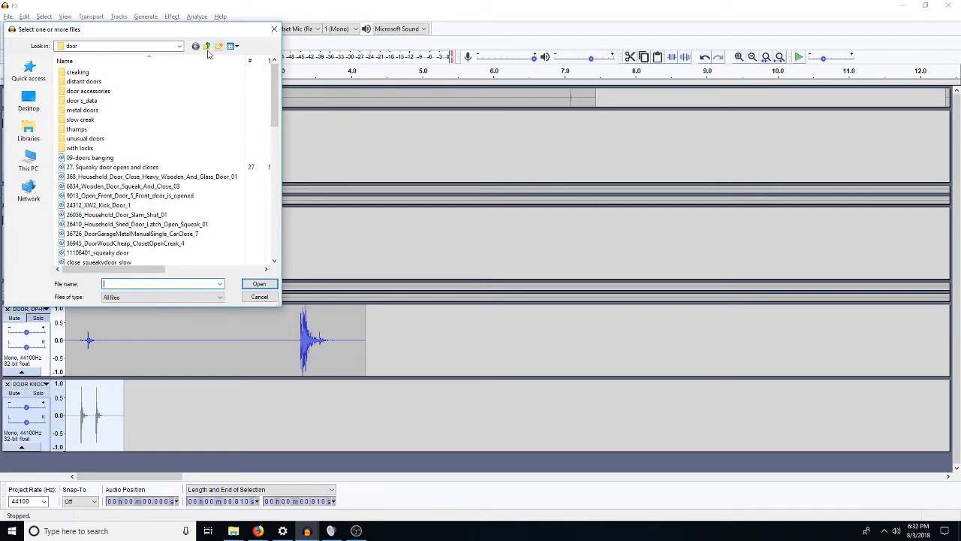
{"action": "left_click", "coordinate": [207, 47]}
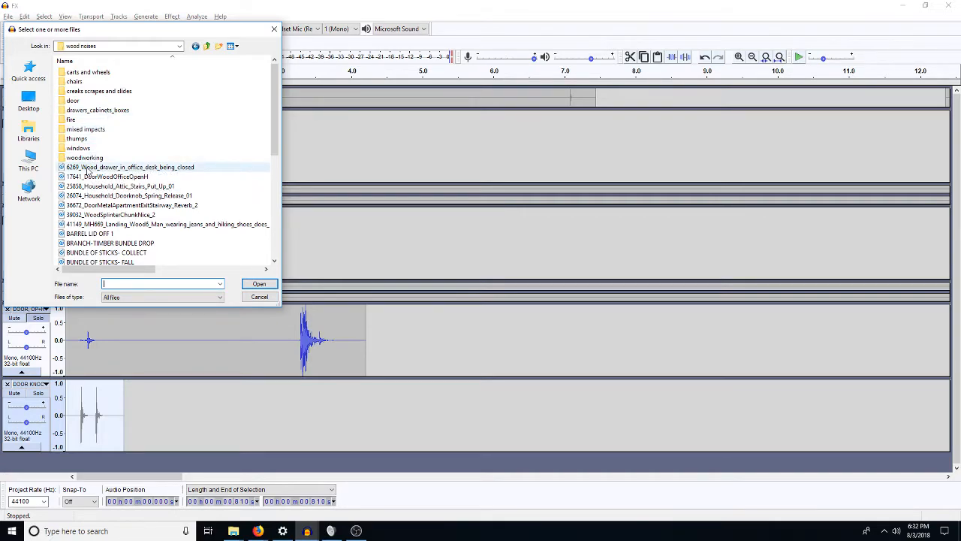
{"action": "left_click", "coordinate": [206, 46]}
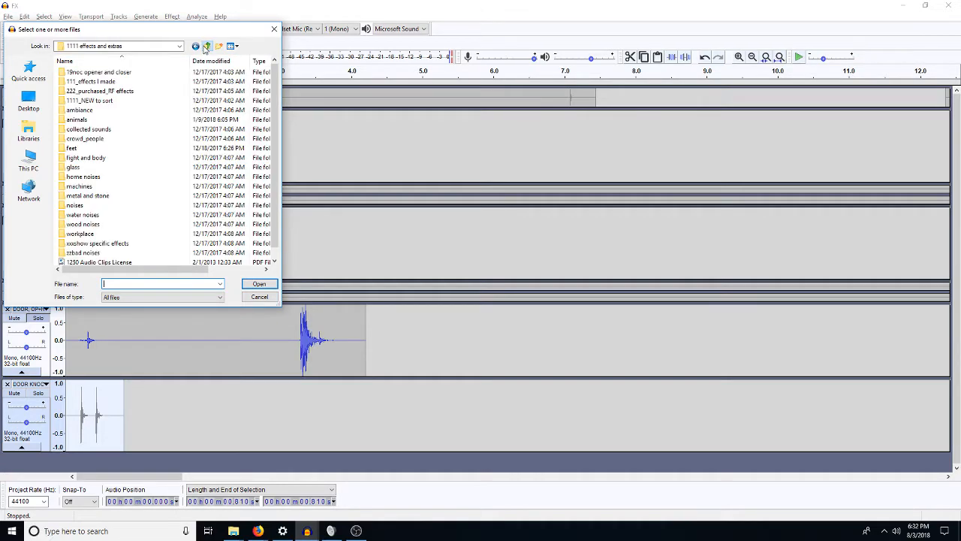
{"action": "double_click", "coordinate": [75, 149]}
{"action": "left_click", "coordinate": [89, 103]}
{"action": "double_click", "coordinate": [91, 104]}
{"action": "scroll", "coordinate": [183, 237], "scroll_direction": "down", "scroll_amount": 10}
{"action": "scroll", "coordinate": [183, 236], "scroll_direction": "down", "scroll_amount": 15}
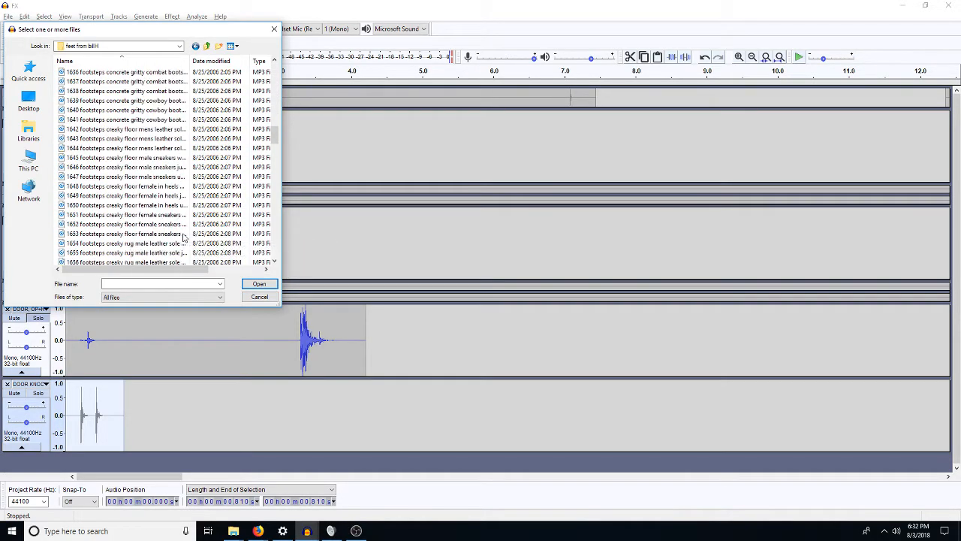
{"action": "scroll", "coordinate": [184, 237], "scroll_direction": "down", "scroll_amount": 20}
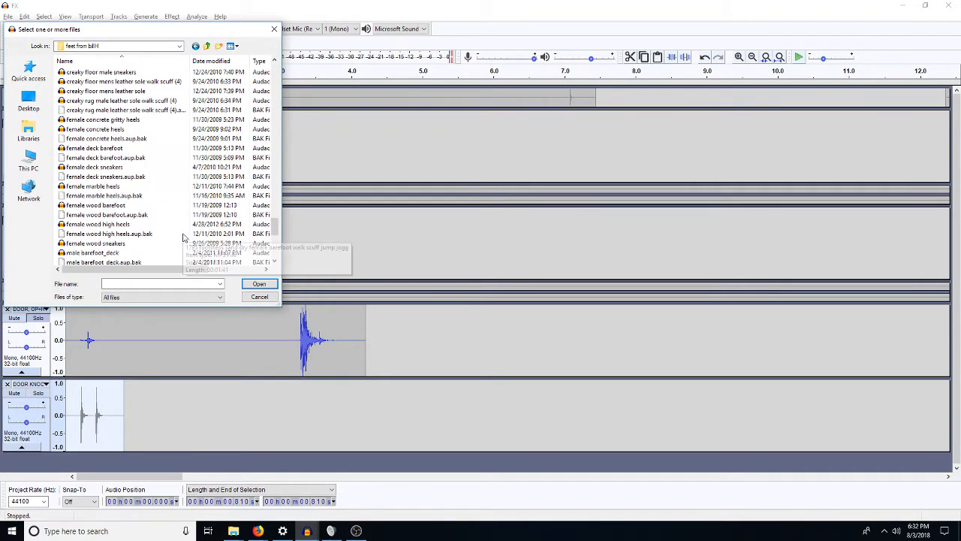
{"action": "scroll", "coordinate": [183, 237], "scroll_direction": "down", "scroll_amount": 5}
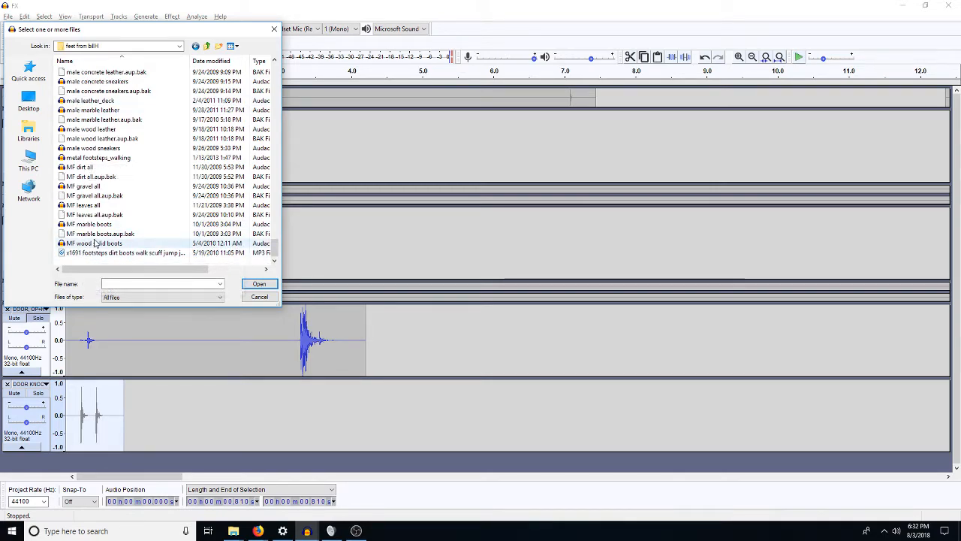
{"action": "double_click", "coordinate": [91, 130]}
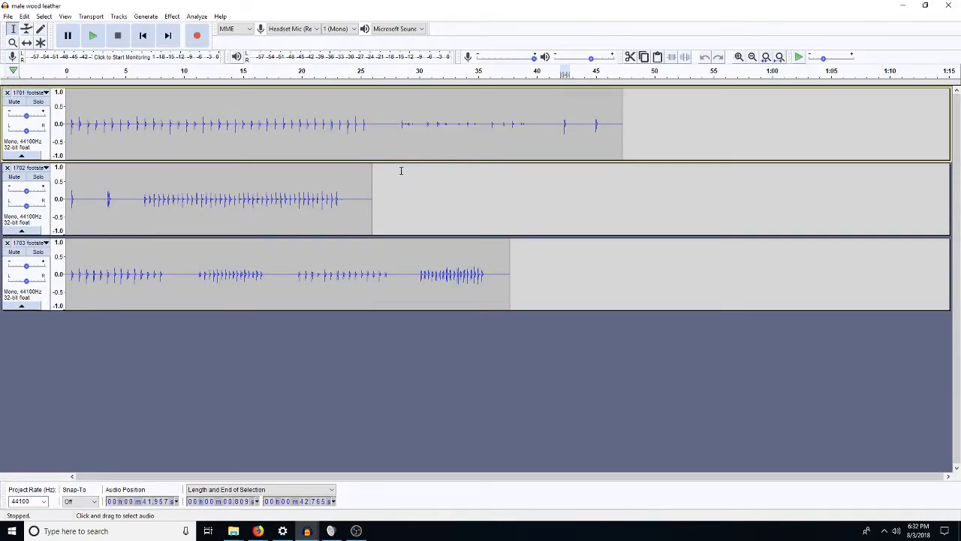
Listen to the footsteps from about 25.4 s in the male wood leather project
{"action": "left_click", "coordinate": [368, 277]}
{"action": "key", "text": "space"}
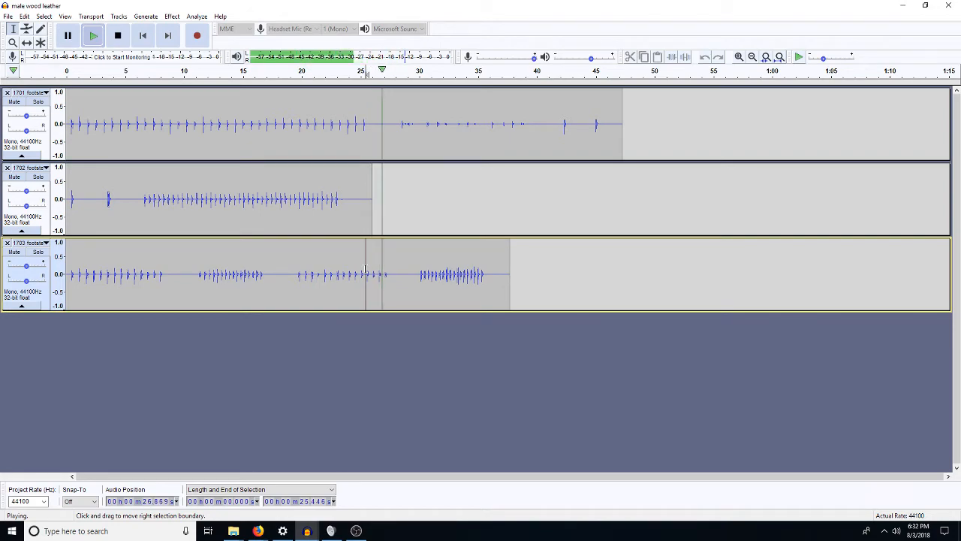
{"action": "key", "text": "space"}
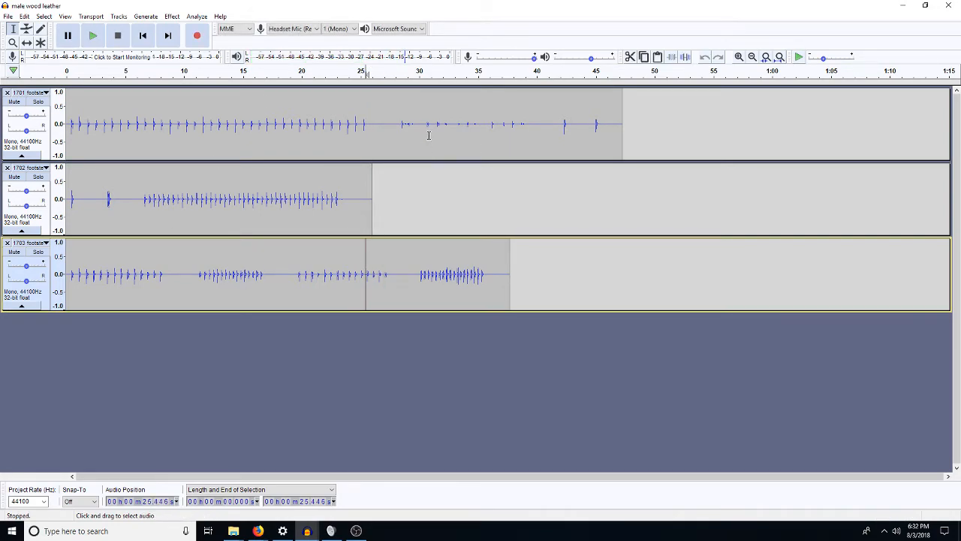
Copy 1.660 s of footstep sound from 28.127 s in the first track and paste it after scene 3's door sound at 1:15.403
{"action": "left_click_drag", "start_coordinate": [398, 123], "coordinate": [417, 132]}
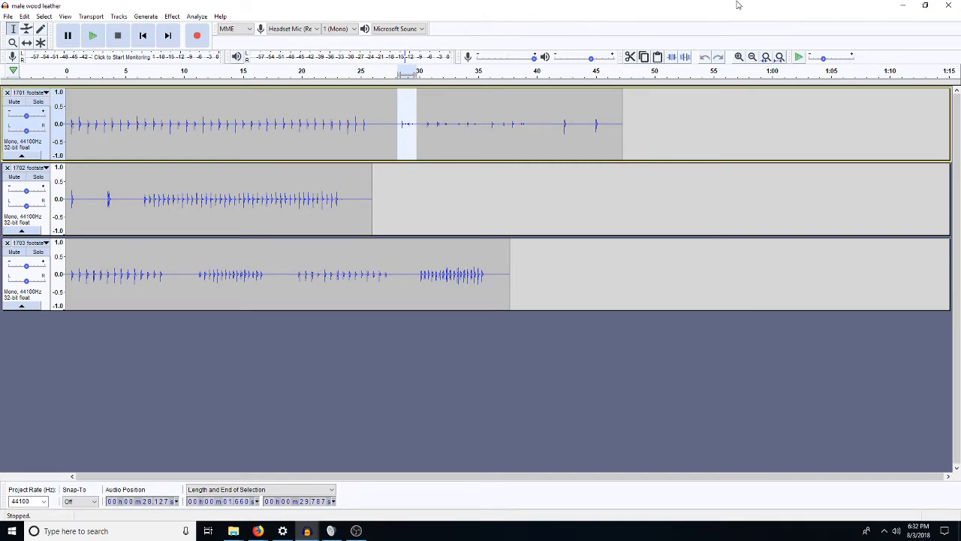
{"action": "left_click", "coordinate": [902, 6]}
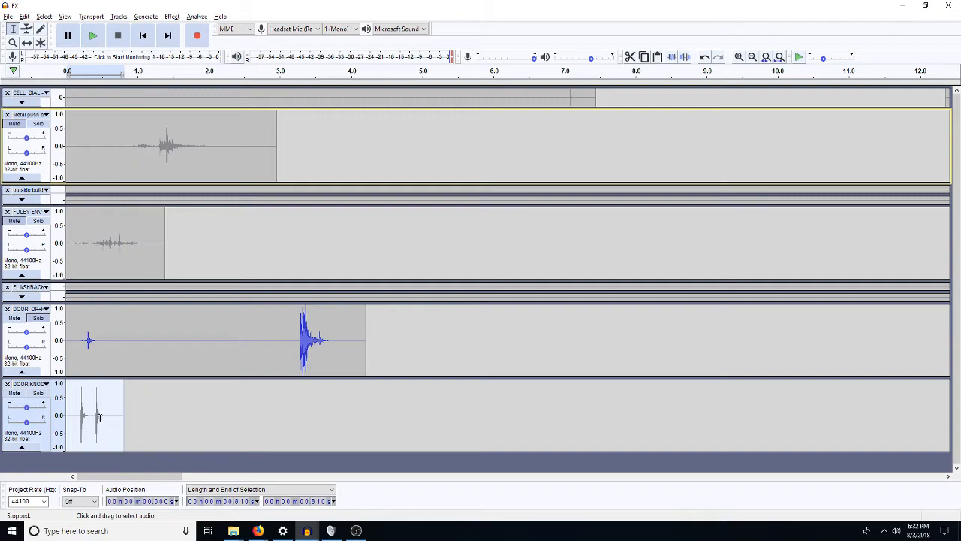
{"action": "left_click", "coordinate": [902, 5]}
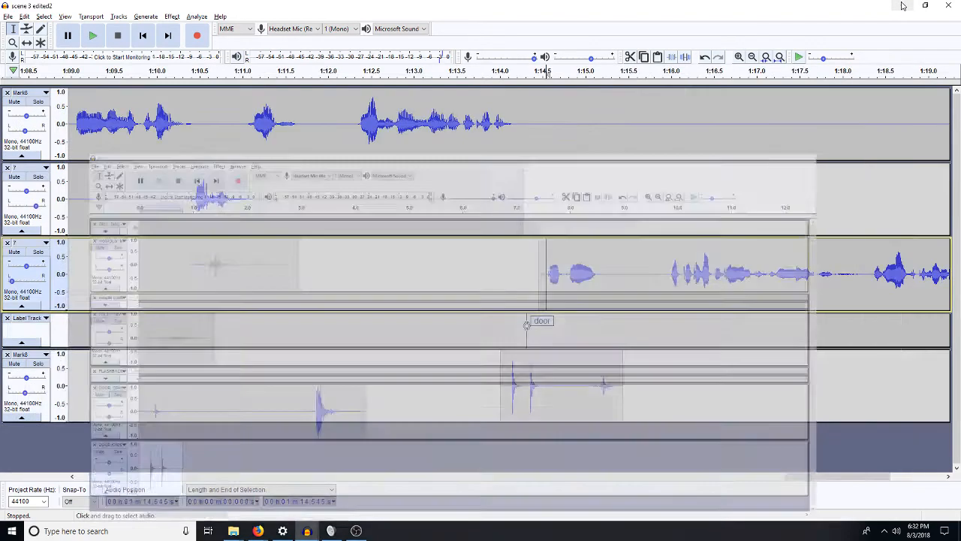
{"action": "left_click", "coordinate": [620, 384]}
{"action": "left_click_drag", "start_coordinate": [612, 384], "coordinate": [764, 384]}
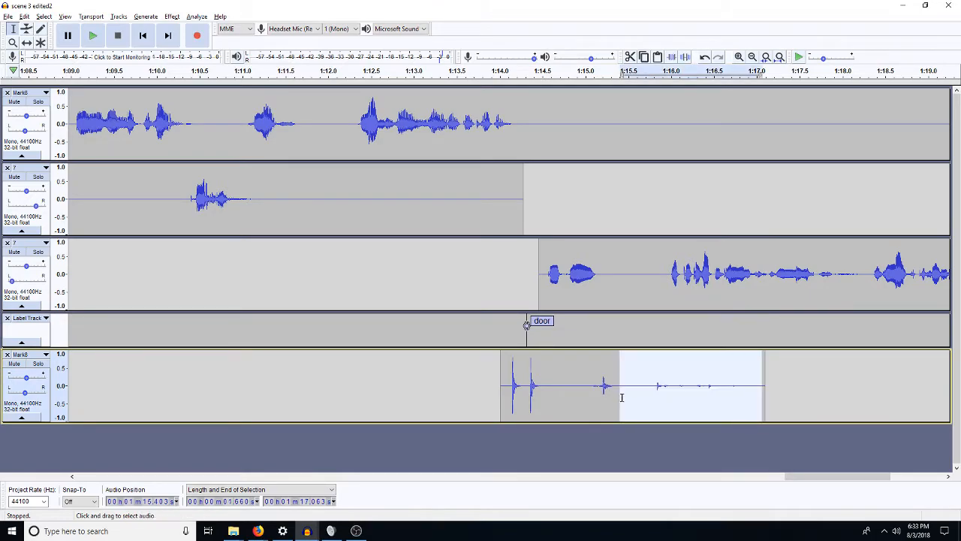
Delete a short silence near 1:15.7 between the door sound and the pasted footsteps, and listen from 1:14.644
{"action": "left_click_drag", "start_coordinate": [652, 383], "coordinate": [640, 383]}
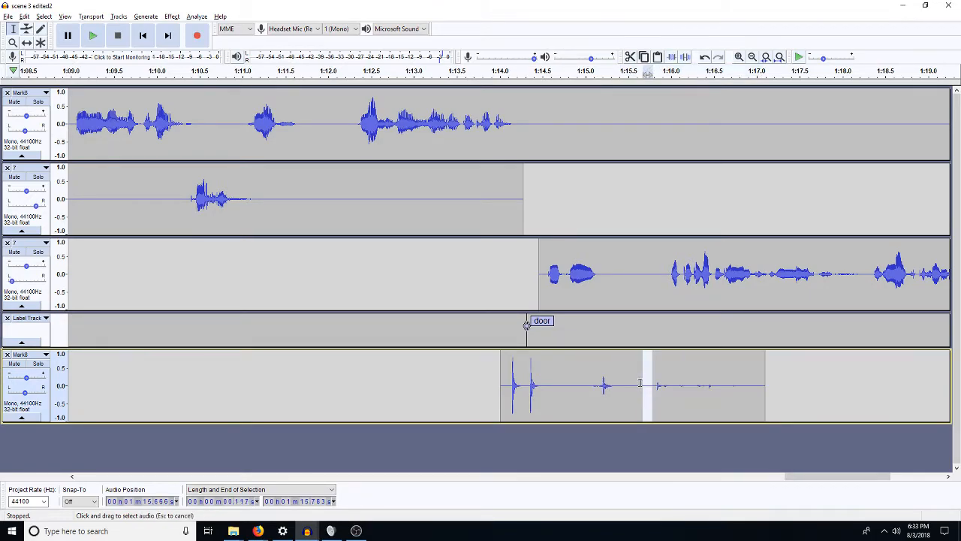
{"action": "key", "text": "Delete"}
{"action": "left_click", "coordinate": [555, 295]}
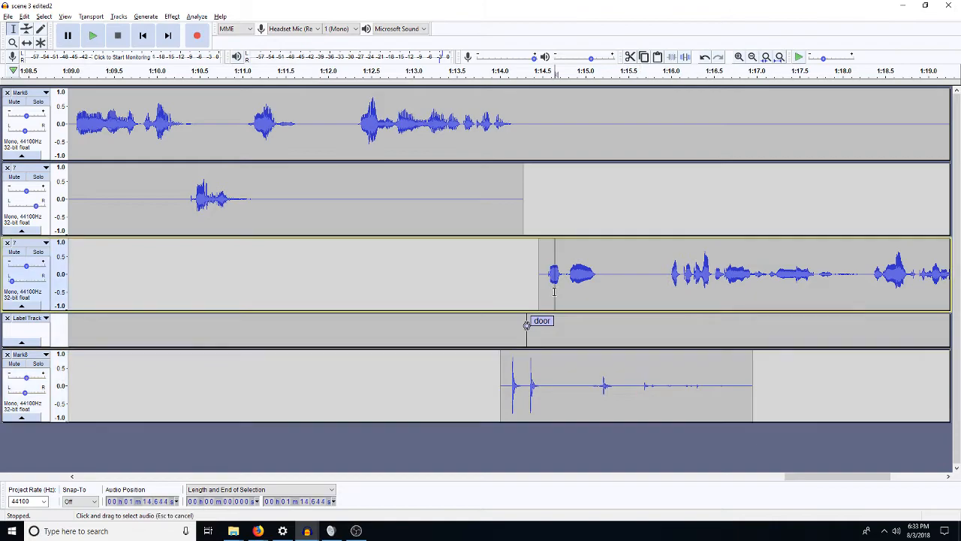
{"action": "key", "text": "space"}
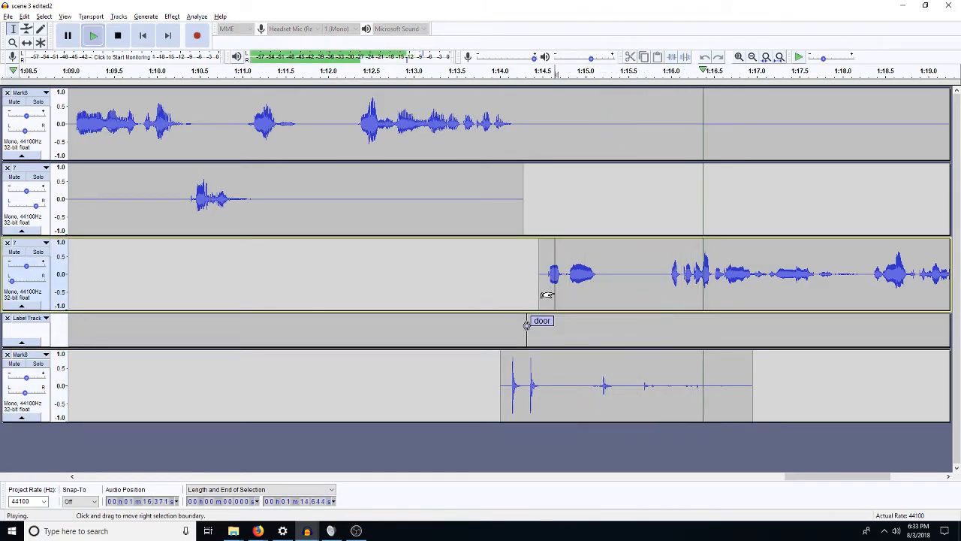
{"action": "key", "text": "space"}
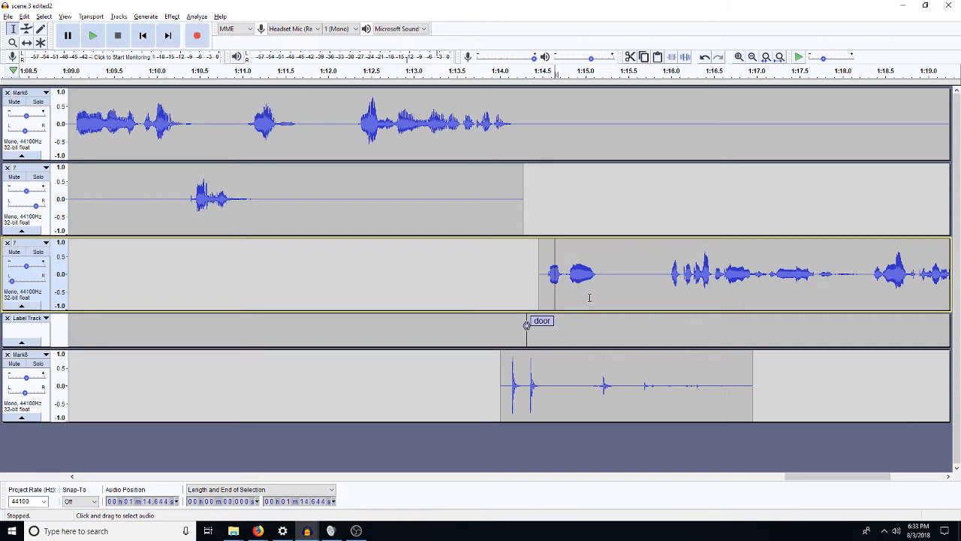
Lengthen the gap inside the door sound by pasting the copied audio at 1:14.948 and deleting its part after 1:15.327, and listen from 1:13.745
{"action": "left_click", "coordinate": [580, 380]}
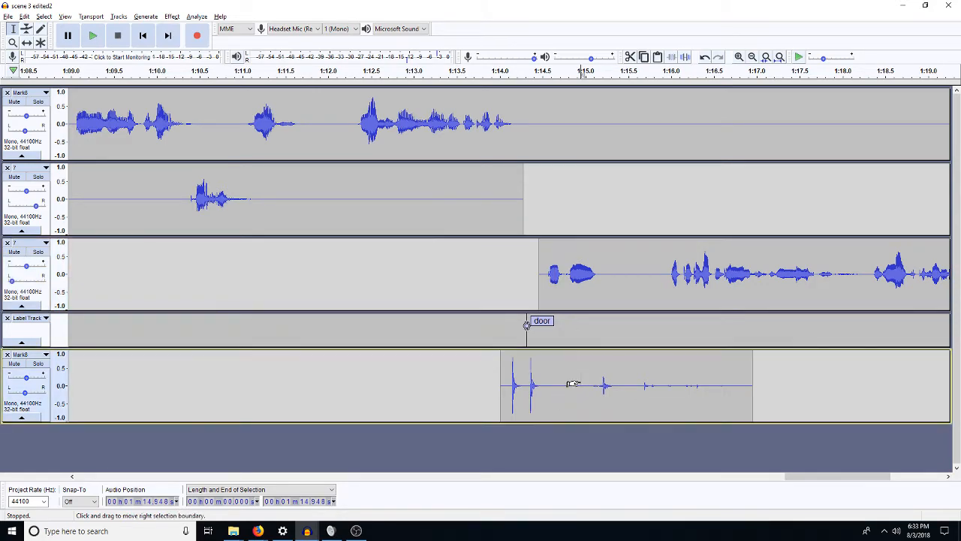
{"action": "key", "text": "ctrl+v"}
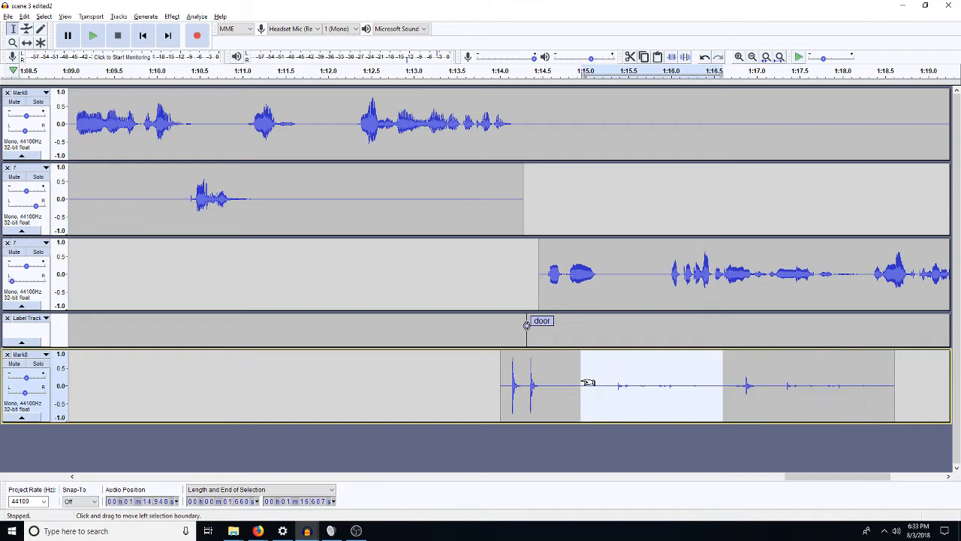
{"action": "left_click_drag", "start_coordinate": [588, 382], "coordinate": [614, 383]}
{"action": "key", "text": "Delete"}
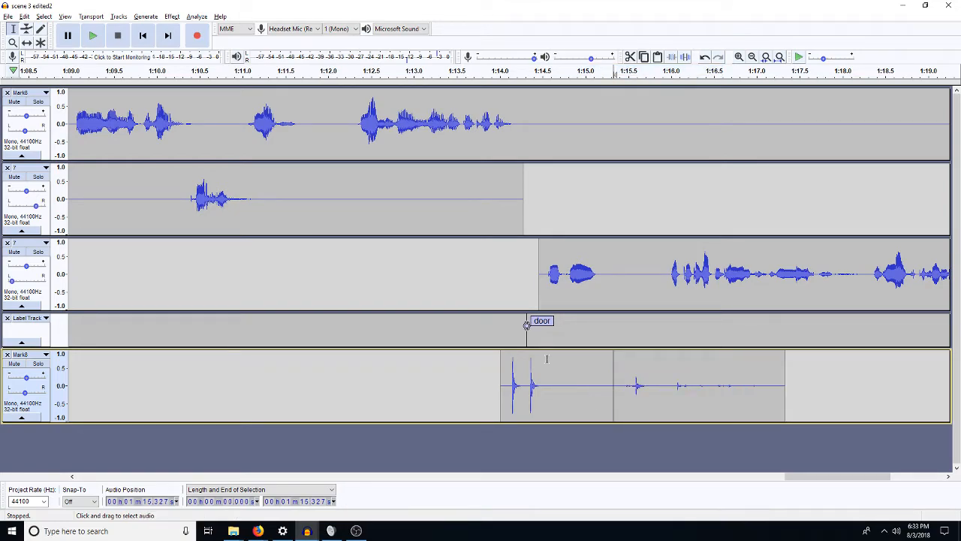
{"action": "left_click", "coordinate": [477, 385]}
{"action": "key", "text": "space"}
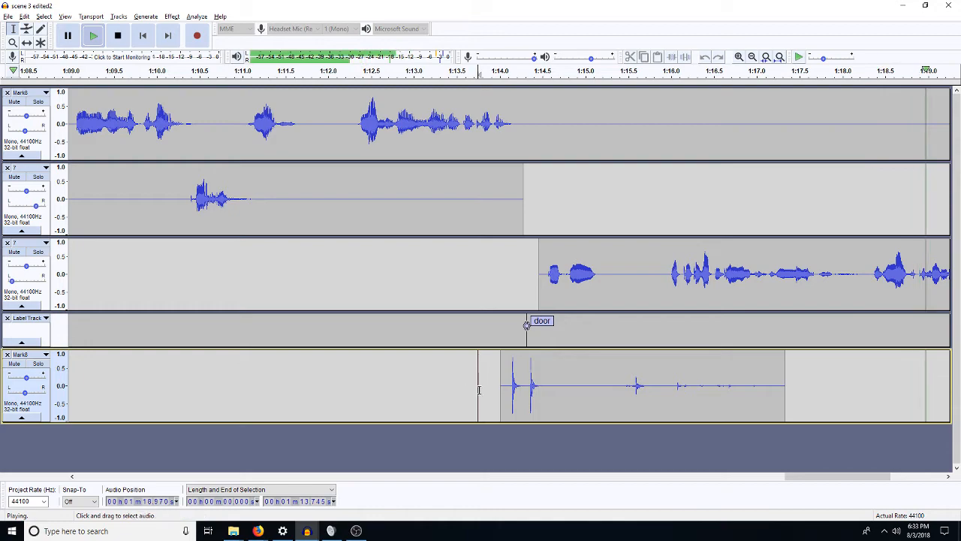
{"action": "key", "text": "space"}
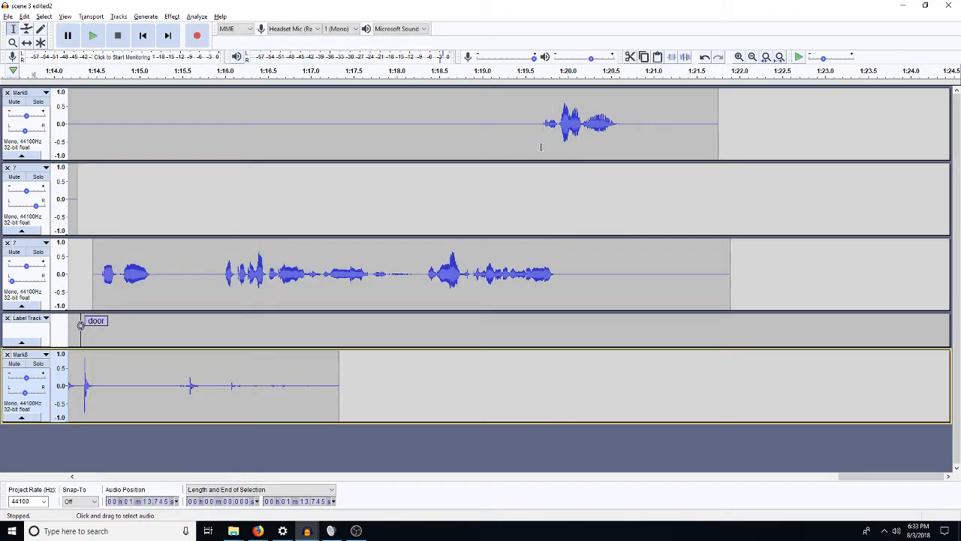
Copy 0.339 s of silence at 1:19.234 in the first voice track and paste it there to delay the last line
{"action": "left_click", "coordinate": [531, 140]}
{"action": "left_click_drag", "start_coordinate": [528, 142], "coordinate": [502, 136]}
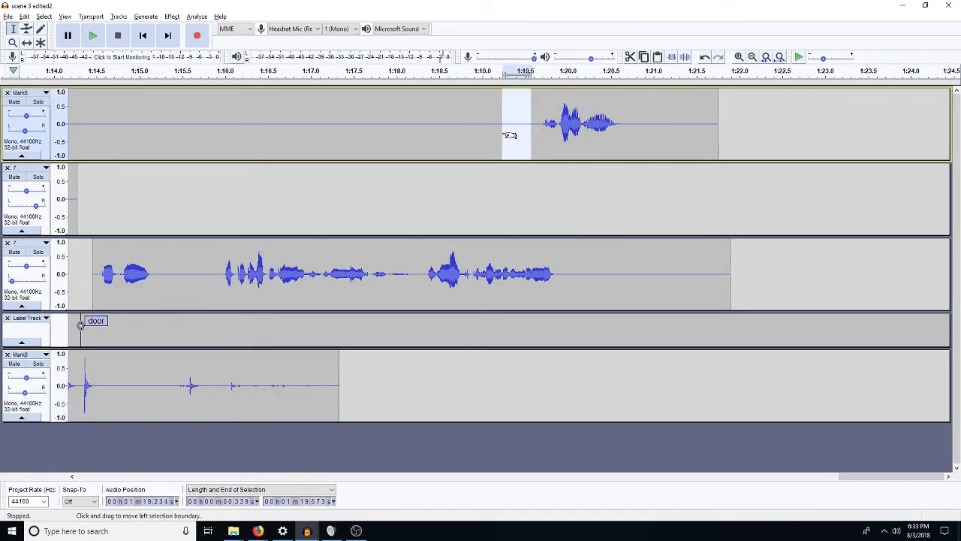
{"action": "key", "text": "Left"}
{"action": "key", "text": "ctrl+v"}
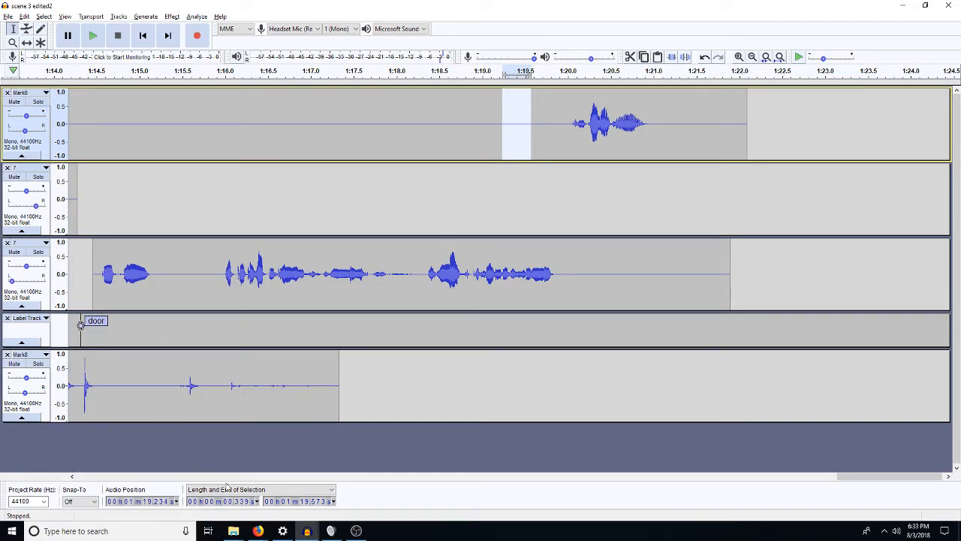
Move the first voice track below the other tracks by duplicating it and removing the original, and fit the whole project in view
{"action": "left_click", "coordinate": [306, 531]}
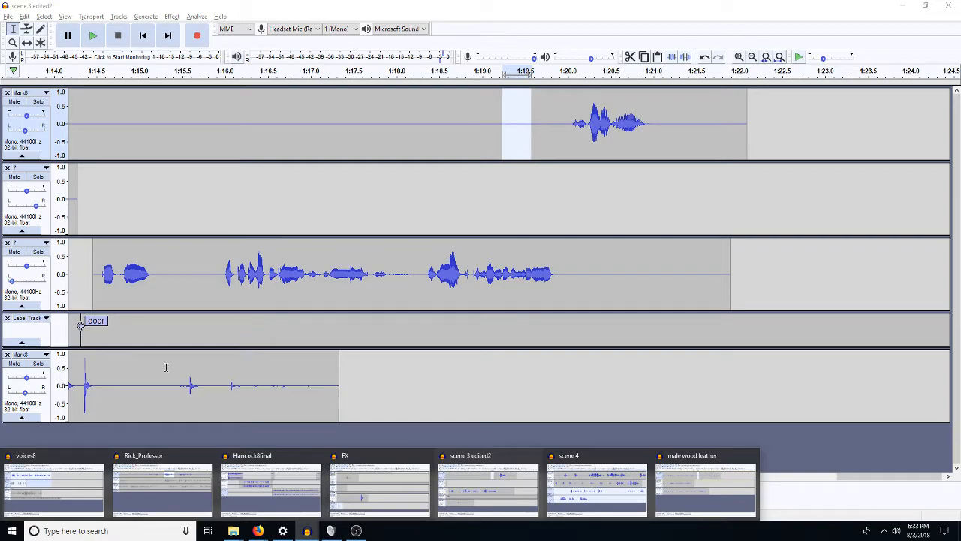
{"action": "left_click", "coordinate": [825, 130]}
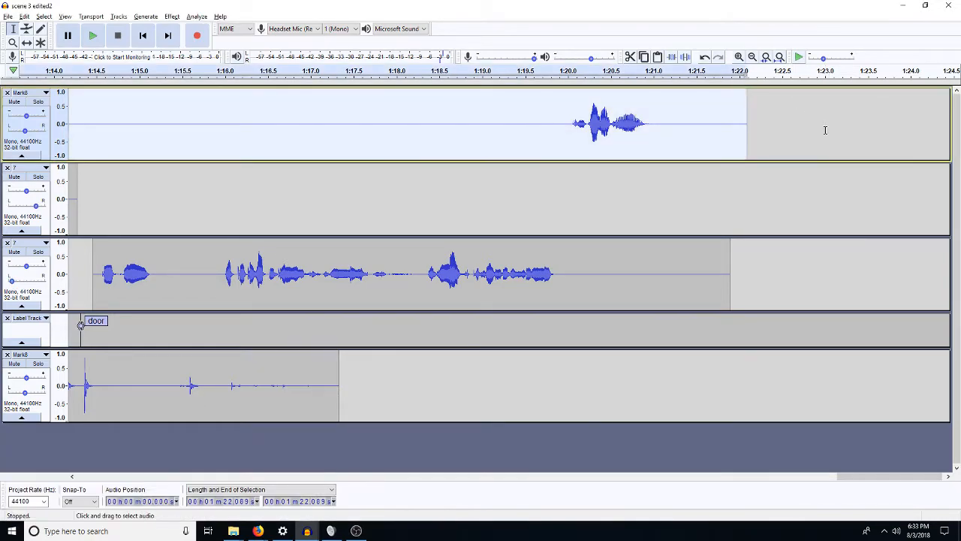
{"action": "key", "text": "ctrl+d"}
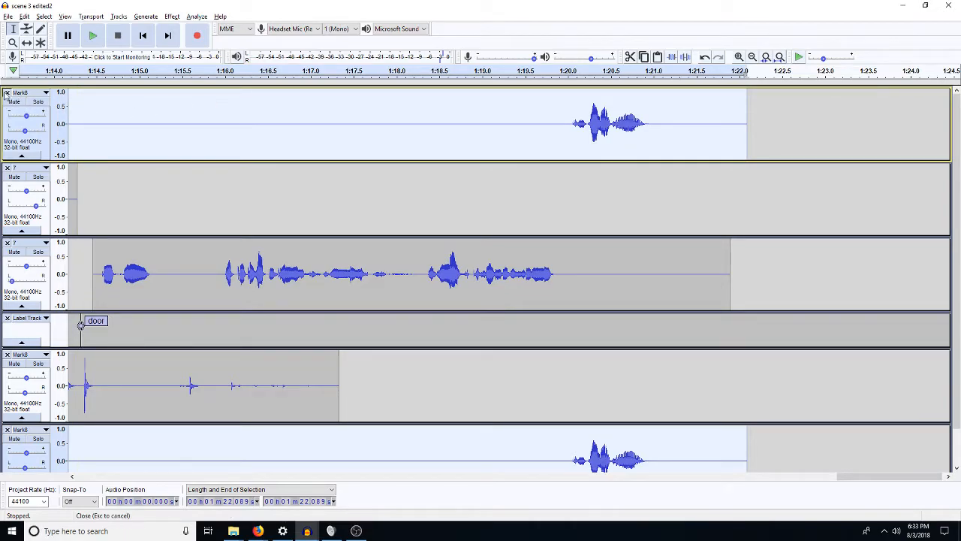
{"action": "left_click", "coordinate": [7, 92]}
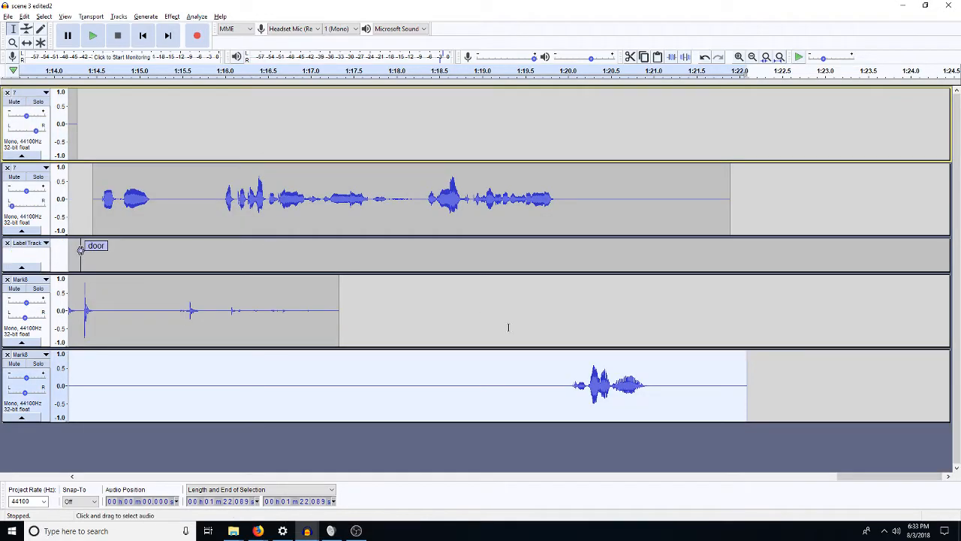
{"action": "left_click", "coordinate": [781, 57]}
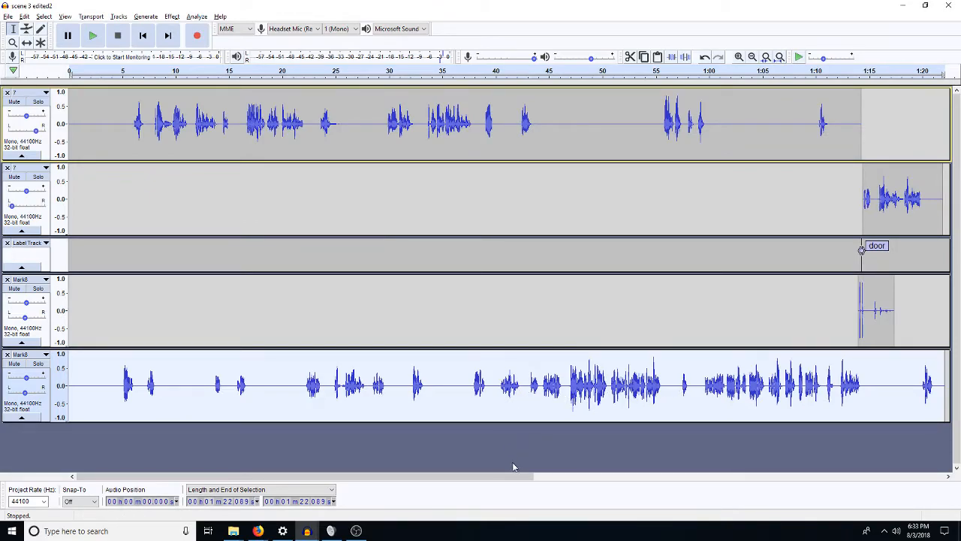
Bring up the Windows Settings window and close it
{"action": "left_click", "coordinate": [282, 531]}
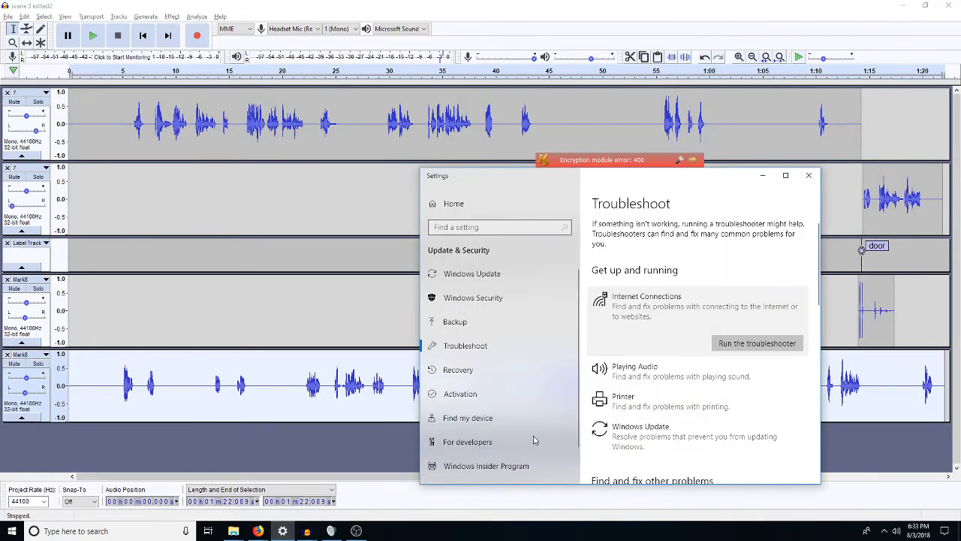
{"action": "left_click", "coordinate": [809, 176]}
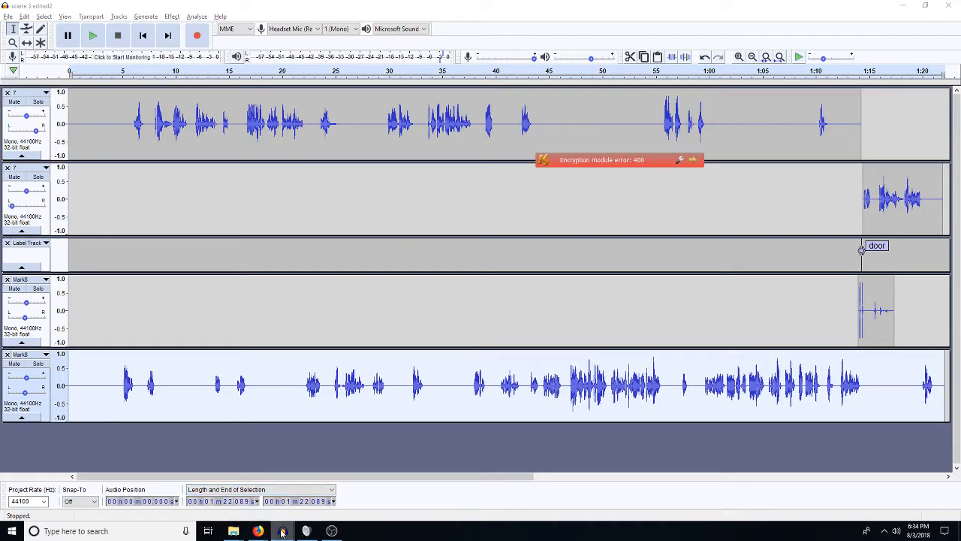
In the male wood leather project, solo the first track, listen from 21.659 s, and copy 8.255 s of footsteps from 17.574 s
{"action": "mouse_move", "coordinate": [282, 531]}
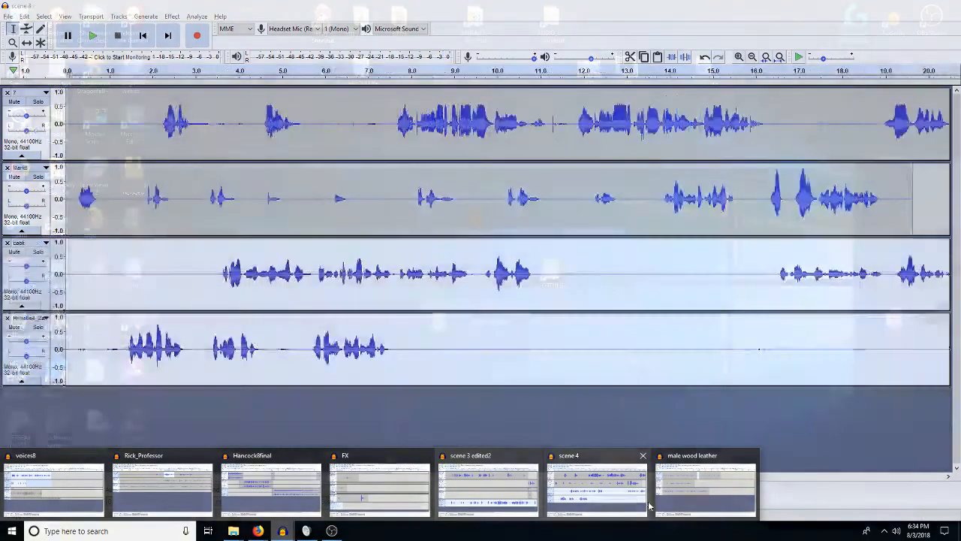
{"action": "left_click", "coordinate": [661, 499]}
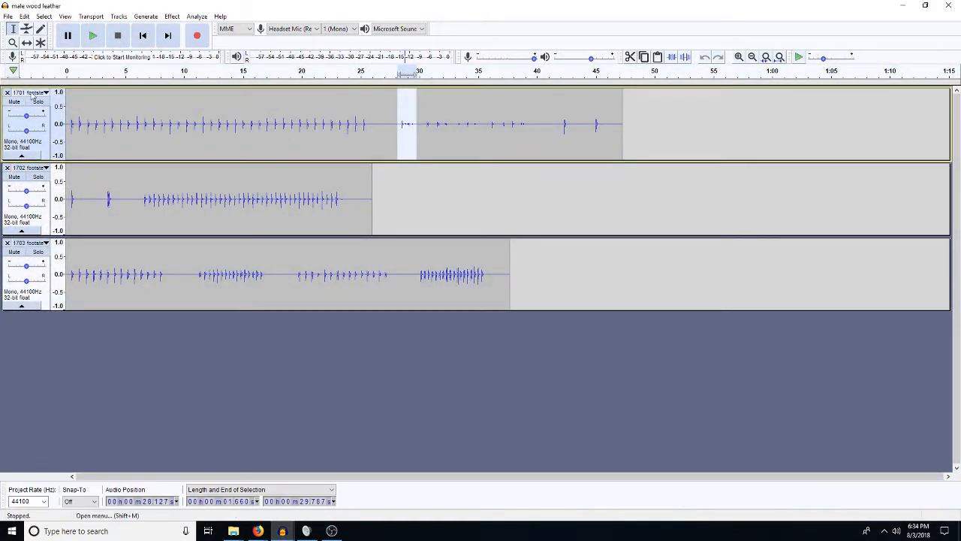
{"action": "left_click", "coordinate": [321, 124]}
{"action": "key", "text": "space"}
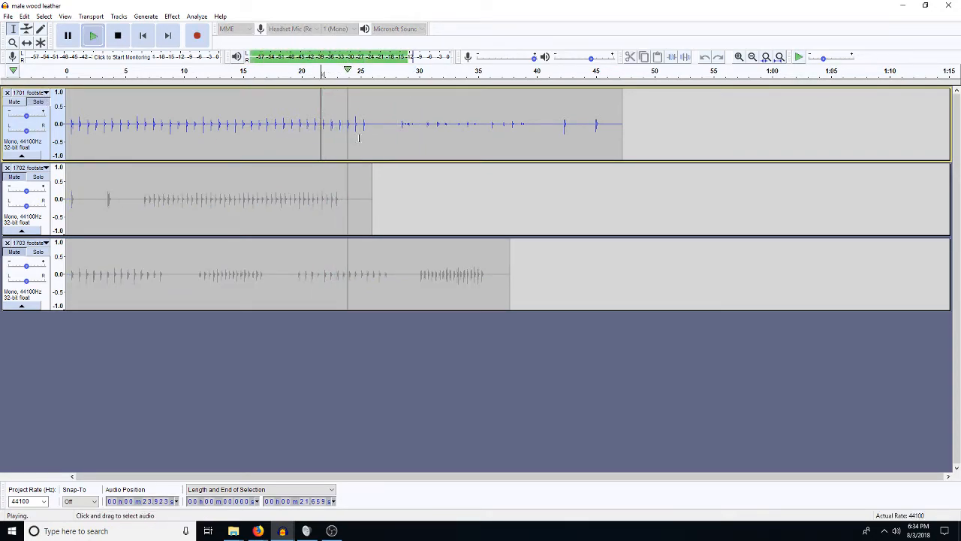
{"action": "key", "text": "space"}
{"action": "left_click_drag", "start_coordinate": [370, 134], "coordinate": [273, 136]}
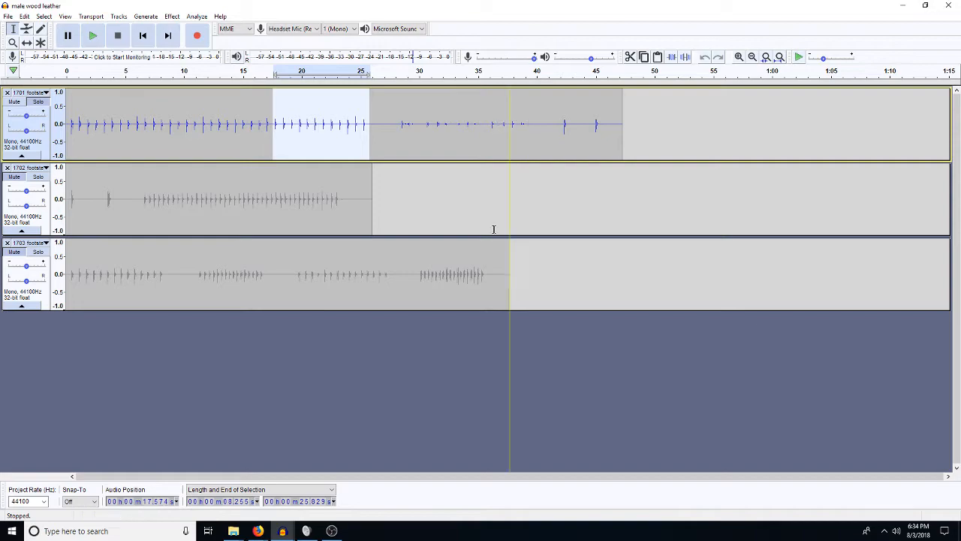
Close the scene 4 project and return to the scene 3 edited2 project
{"action": "mouse_move", "coordinate": [282, 531]}
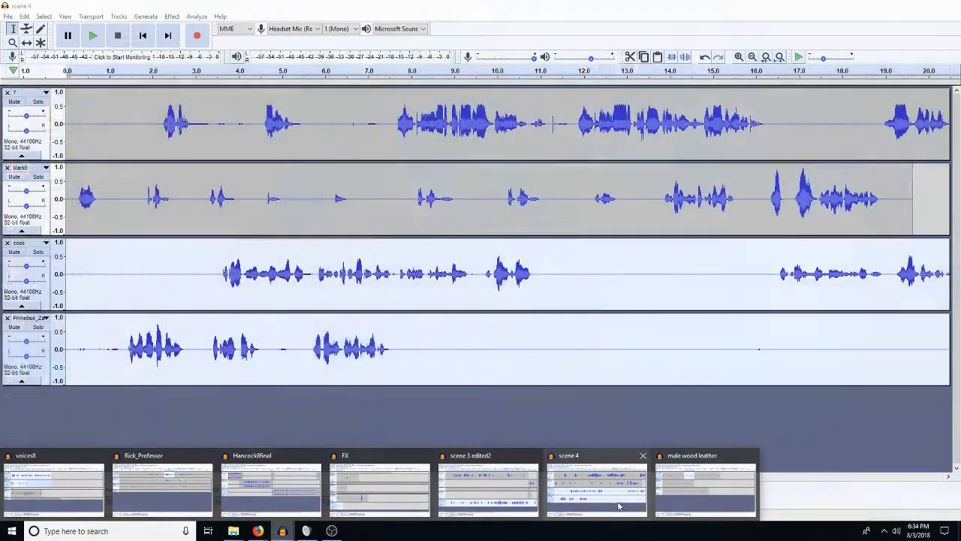
{"action": "left_click", "coordinate": [582, 487]}
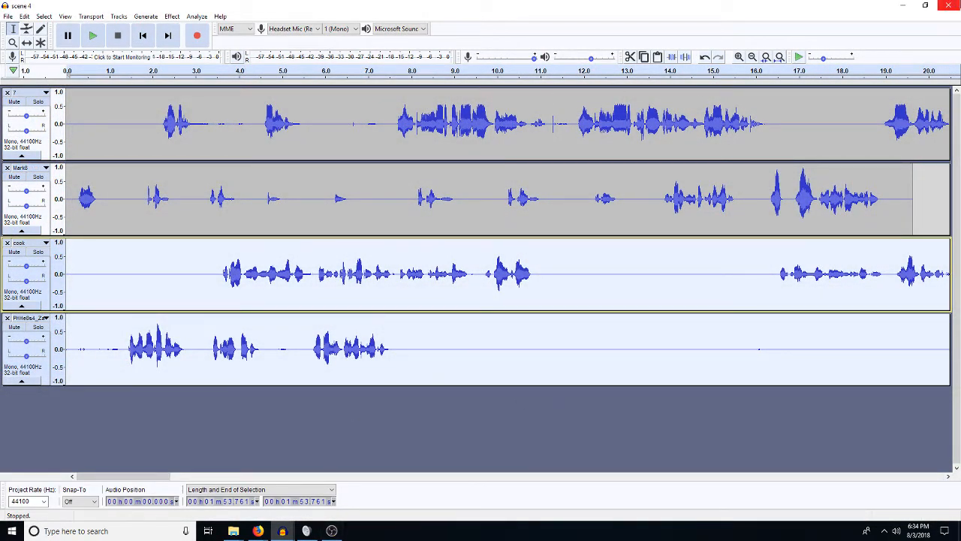
{"action": "left_click", "coordinate": [948, 6]}
{"action": "mouse_move", "coordinate": [291, 522]}
{"action": "left_click", "coordinate": [506, 487]}
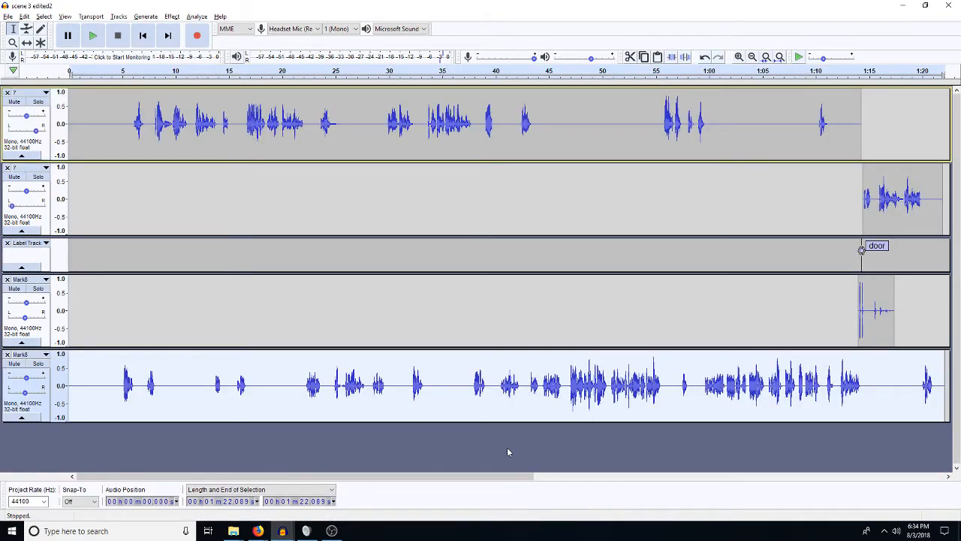
Duplicate a 5.676 s stretch of the bottom voice track from 43.109 s onto a new track and replace it with the copied footsteps
{"action": "left_click_drag", "start_coordinate": [529, 387], "coordinate": [590, 387]}
{"action": "key", "text": "ctrl+d"}
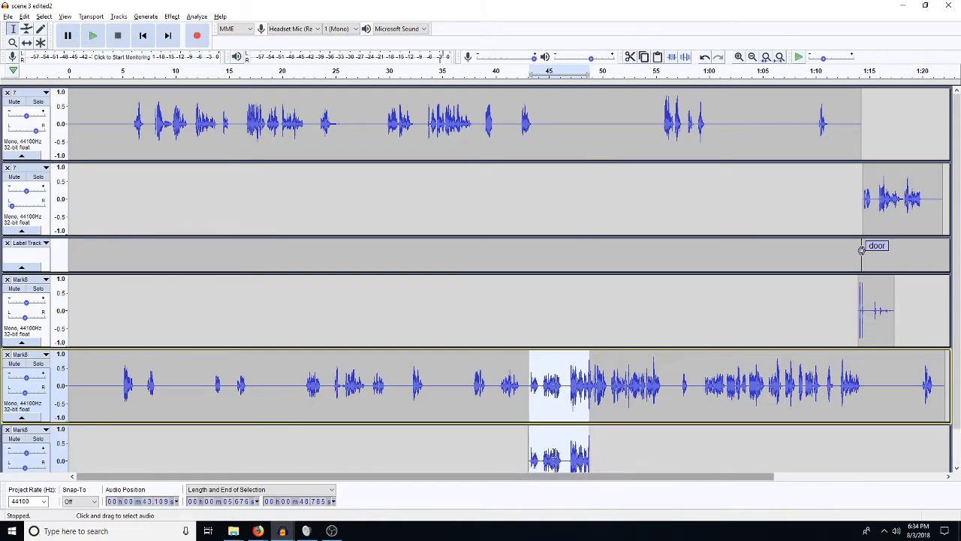
{"action": "key", "text": "ctrl+v"}
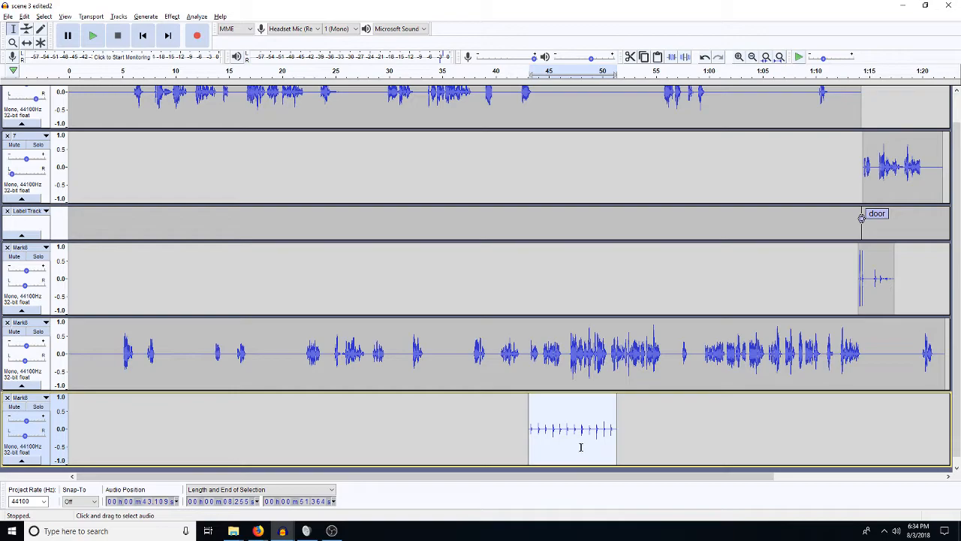
Cut the last 4.268 s of the pasted footsteps and paste that piece at 48.878 s on the same track
{"action": "left_click_drag", "start_coordinate": [571, 433], "coordinate": [617, 433]}
{"action": "key", "text": "Delete"}
{"action": "key", "text": "Delete"}
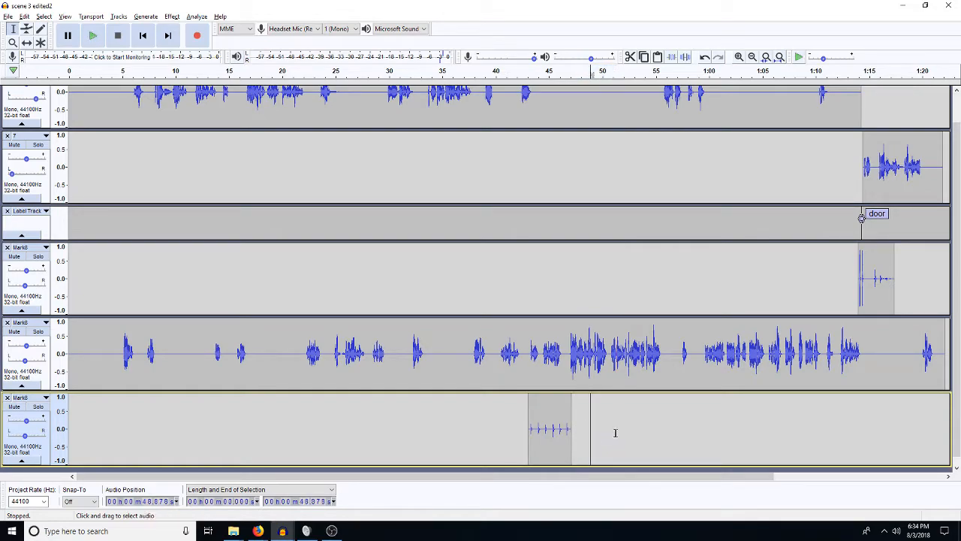
{"action": "key", "text": "ctrl+v"}
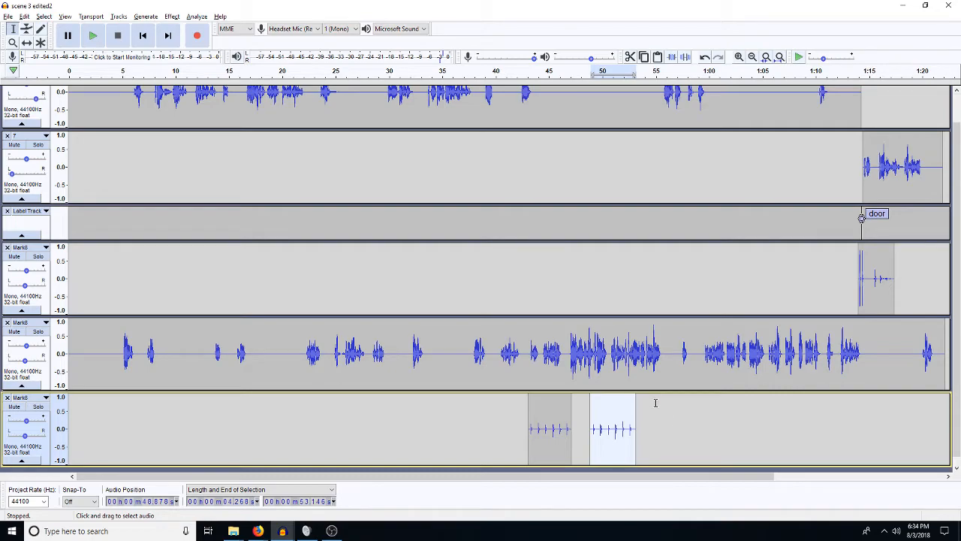
Paste the 4.268 s footstep piece three more times, at about 59 s, about 1:05 and 1:10.831
{"action": "left_click", "coordinate": [699, 406]}
{"action": "left_click_drag", "start_coordinate": [695, 411], "coordinate": [870, 420]}
{"action": "left_click", "coordinate": [763, 415]}
{"action": "left_click", "coordinate": [824, 419]}
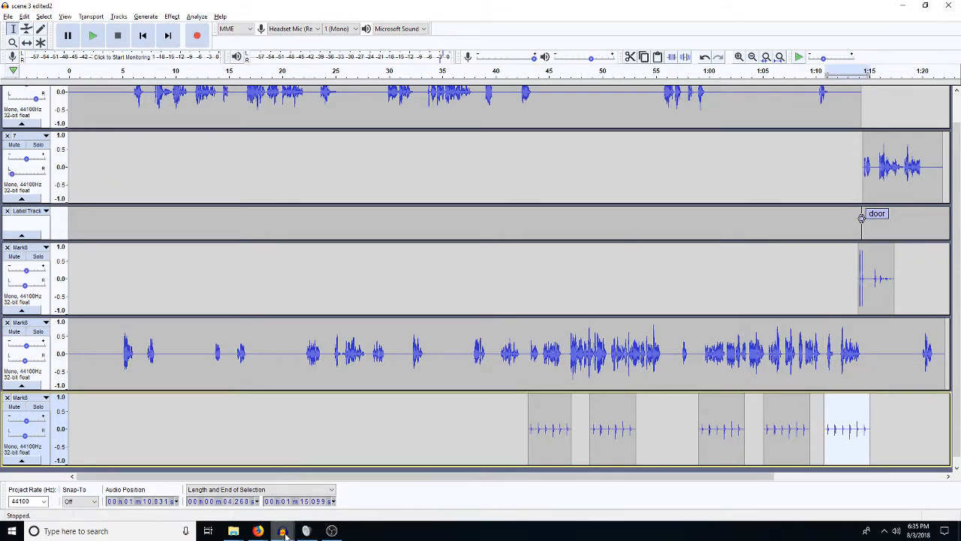
In the male wood leather project, listen from 30.468 s and copy 2.383 s of the quieter footsteps starting there
{"action": "mouse_move", "coordinate": [285, 532]}
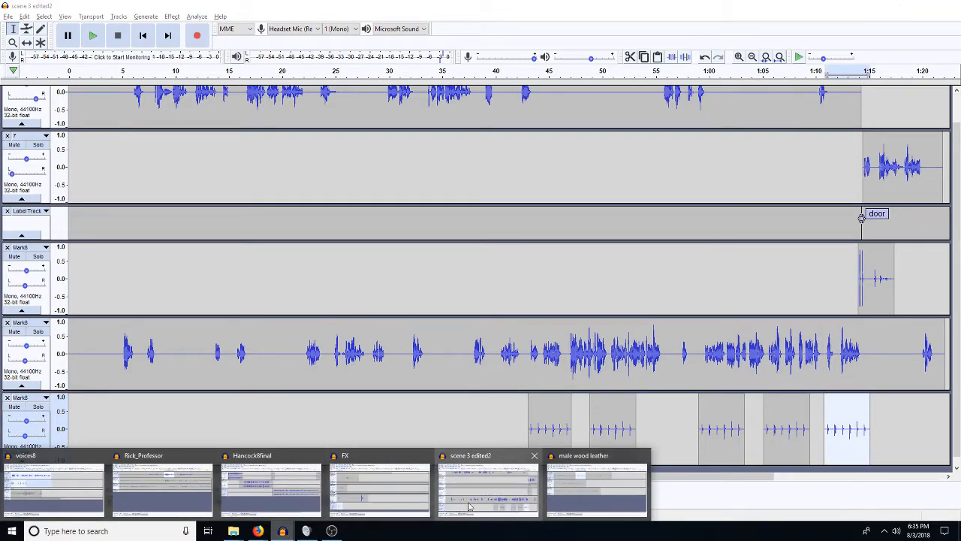
{"action": "left_click", "coordinate": [583, 490]}
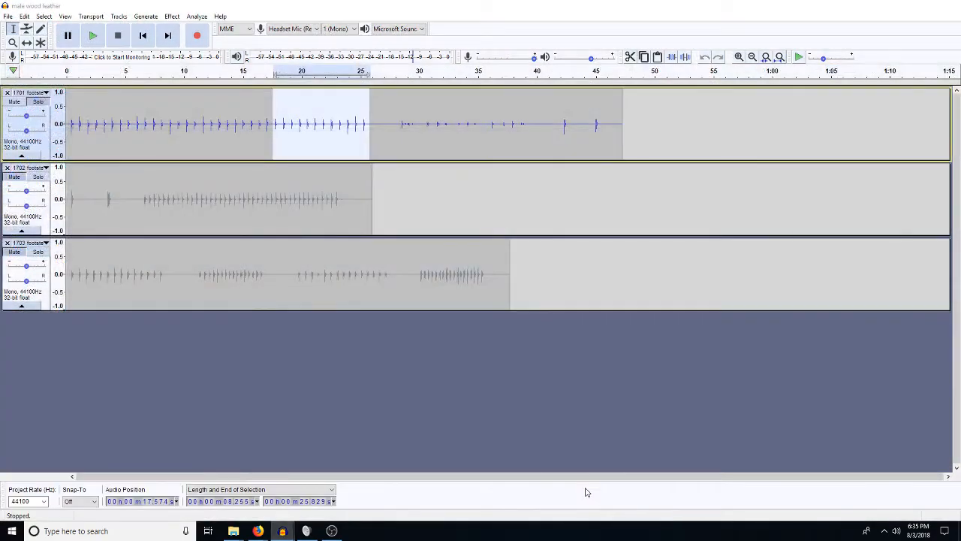
{"action": "left_click", "coordinate": [424, 124]}
{"action": "key", "text": "space"}
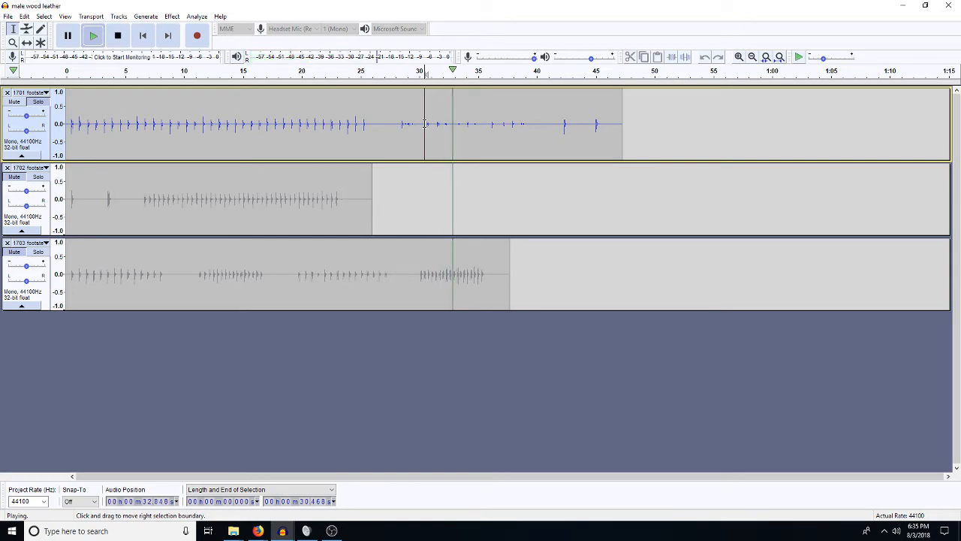
{"action": "key", "text": "space"}
{"action": "left_click_drag", "start_coordinate": [424, 123], "coordinate": [446, 136]}
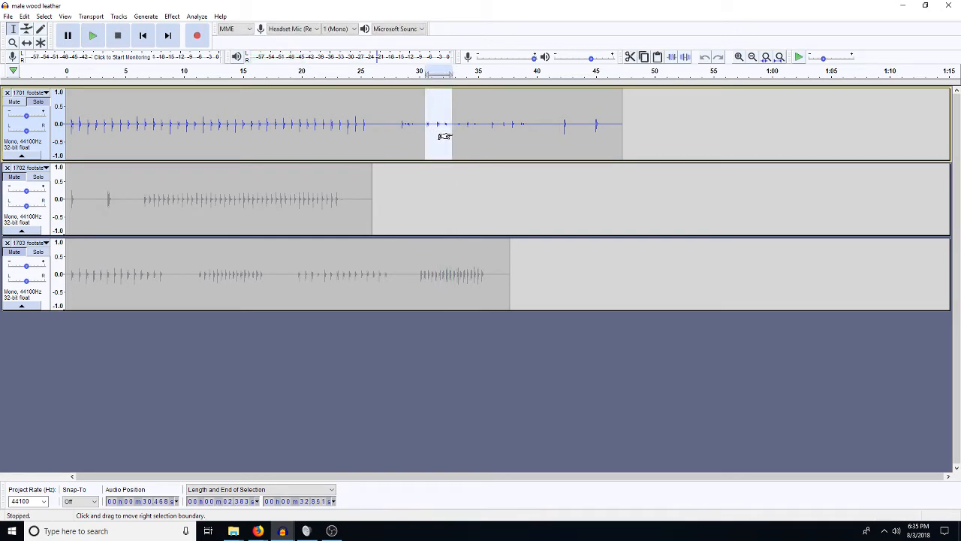
In scene 3 edited2, paste the quieter steps at 53.146 s and over the last 1.360 s of the fourth footstep clip, from 1:08.064
{"action": "left_click", "coordinate": [903, 6]}
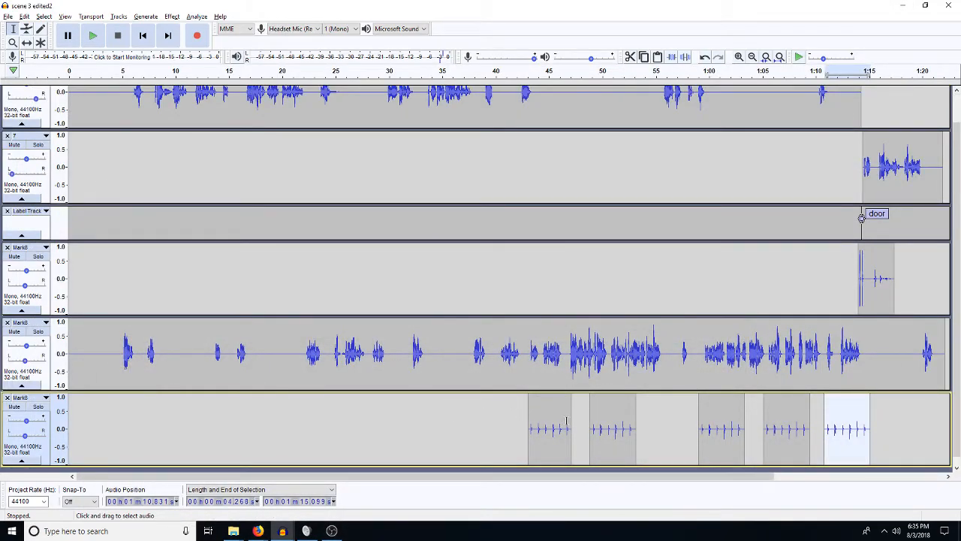
{"action": "left_click_drag", "start_coordinate": [631, 428], "coordinate": [660, 431]}
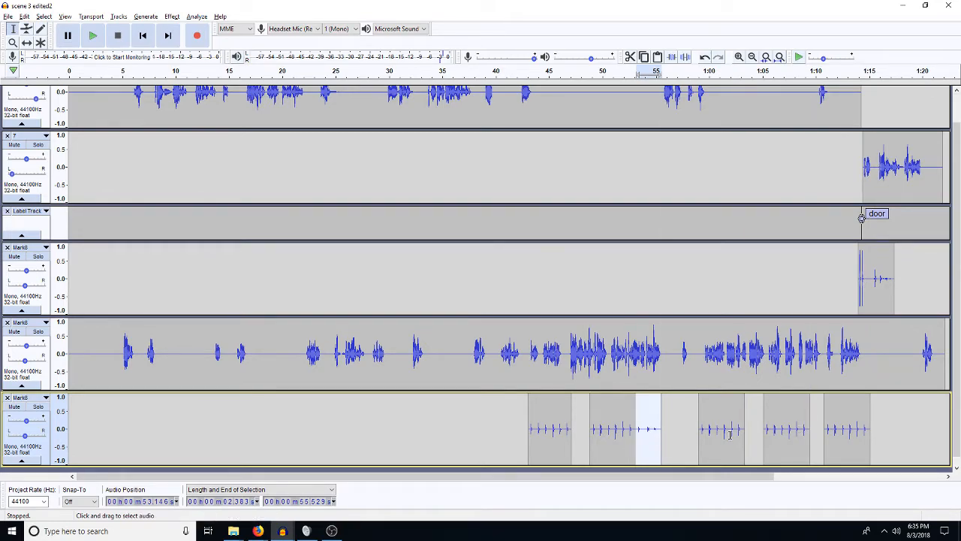
{"action": "left_click_drag", "start_coordinate": [744, 431], "coordinate": [727, 434]}
{"action": "left_click_drag", "start_coordinate": [810, 432], "coordinate": [795, 437]}
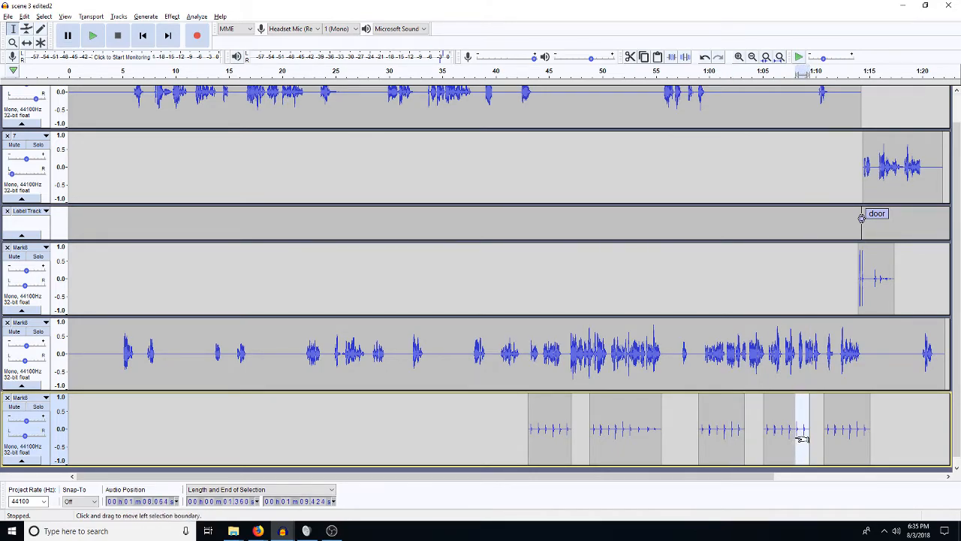
{"action": "key", "text": "ctrl+v"}
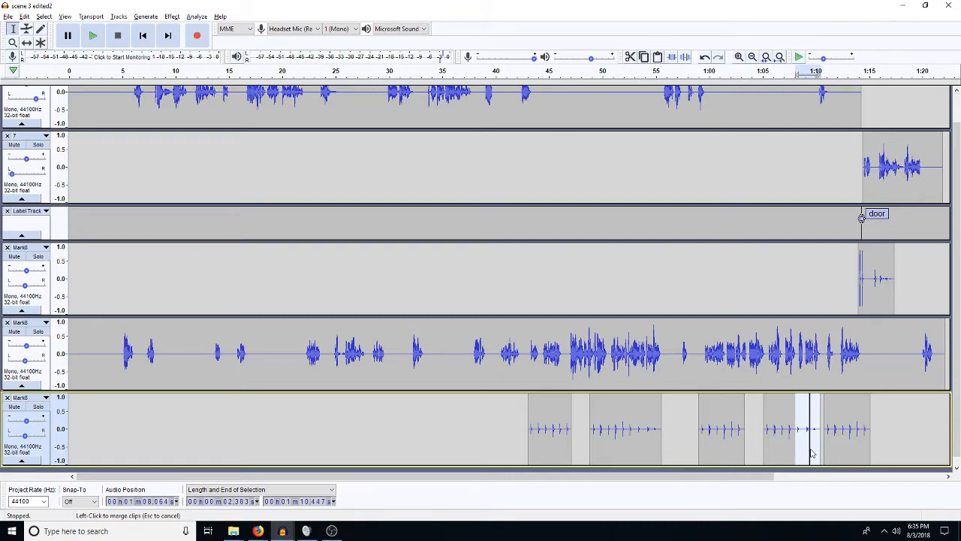
Switch to the male wood leather project and play the first footsteps track from about 33 s
{"action": "left_click", "coordinate": [283, 531]}
{"action": "left_click", "coordinate": [468, 490]}
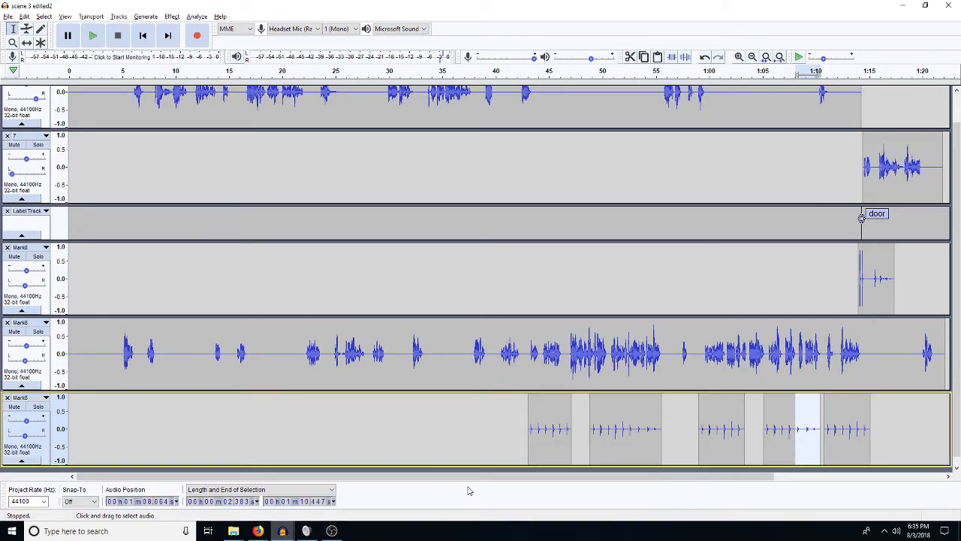
{"action": "left_click", "coordinate": [283, 530]}
{"action": "left_click", "coordinate": [574, 498]}
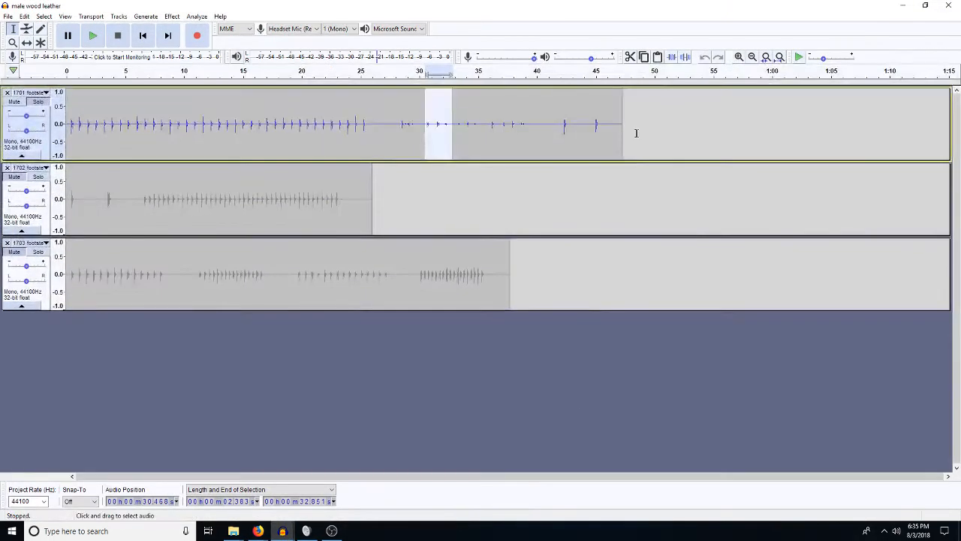
{"action": "left_click", "coordinate": [456, 123]}
{"action": "key", "text": "space"}
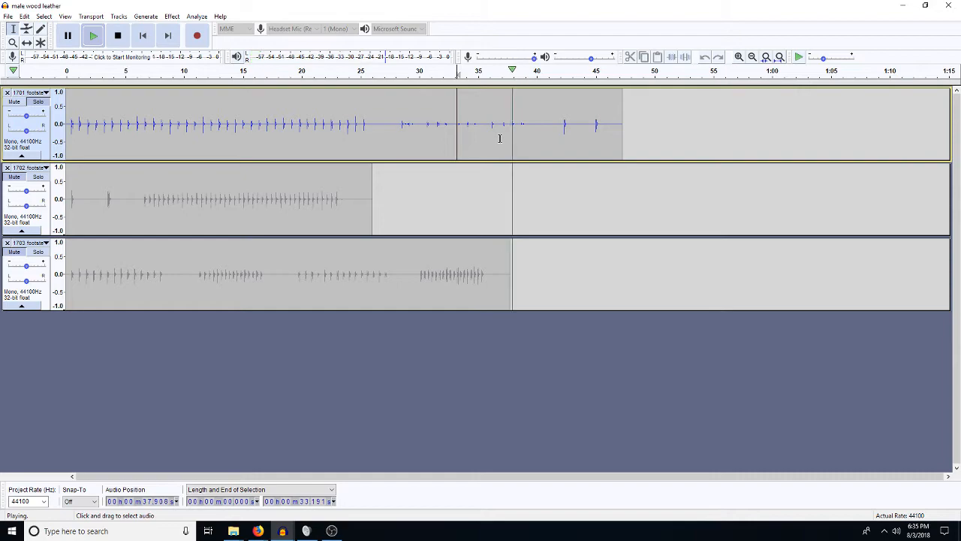
{"action": "key", "text": "space"}
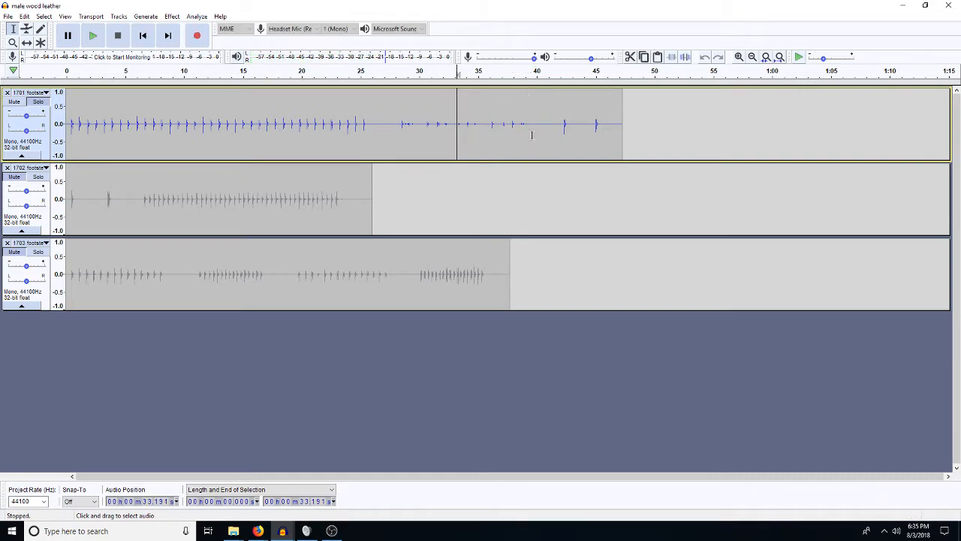
Select the quiet footsteps from about 37.5 s to 40.5 s in the first footsteps track
{"action": "left_click_drag", "start_coordinate": [543, 138], "coordinate": [509, 148]}
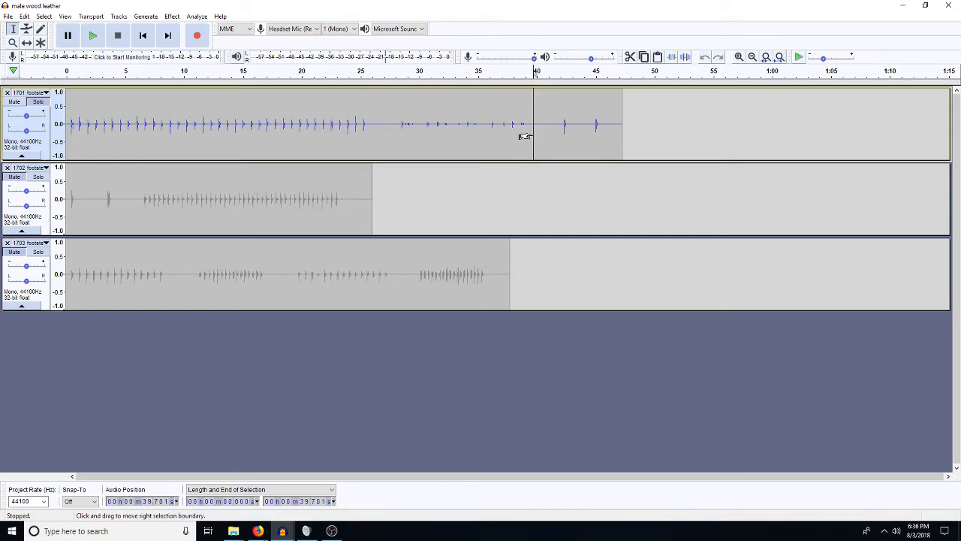
{"action": "double_click", "coordinate": [528, 133]}
{"action": "left_click", "coordinate": [509, 133]}
{"action": "key", "text": "space"}
{"action": "left_click_drag", "start_coordinate": [500, 133], "coordinate": [534, 138]}
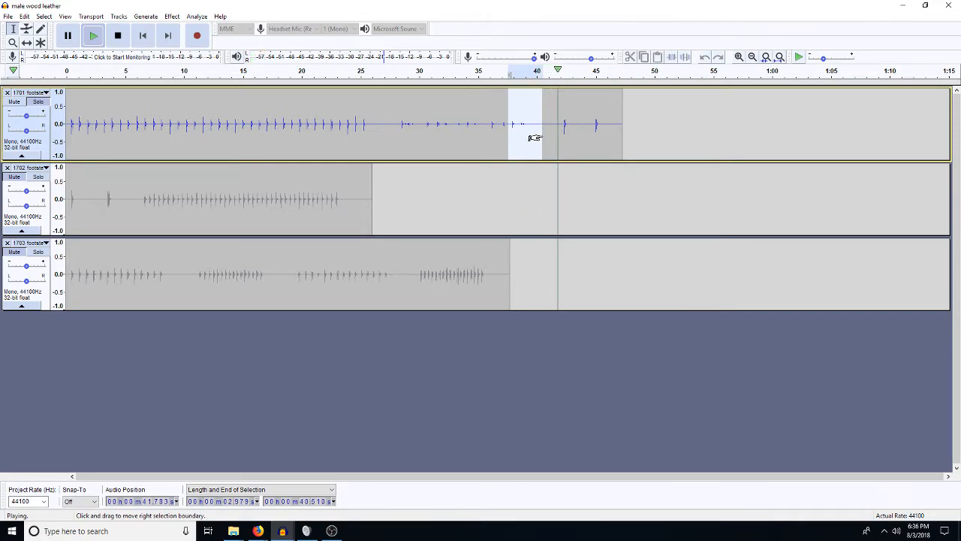
Play back and copy the selected footsteps, returning to the scene 3 edited2 project
{"action": "key", "text": "space"}
{"action": "key", "text": "space"}
{"action": "key", "text": "space"}
{"action": "key", "text": "space"}
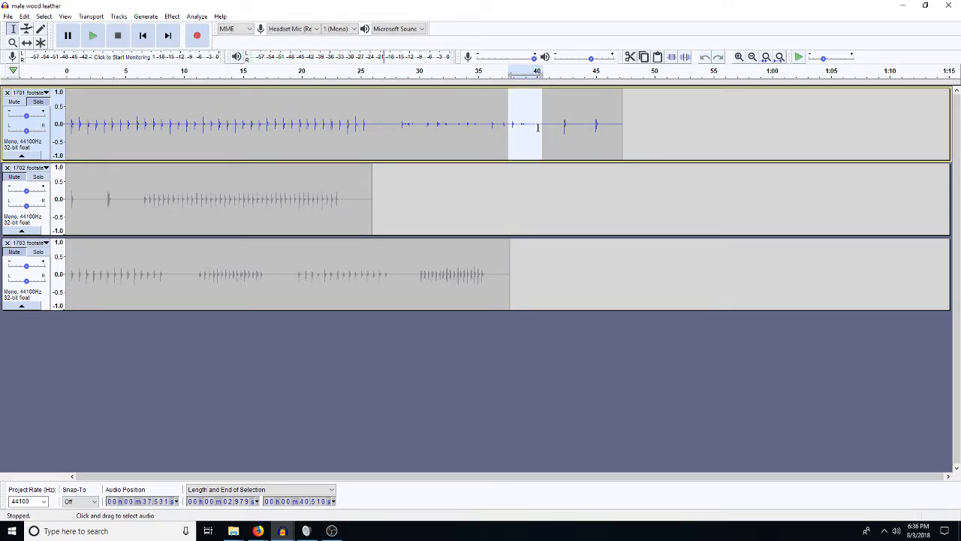
{"action": "left_click", "coordinate": [282, 530]}
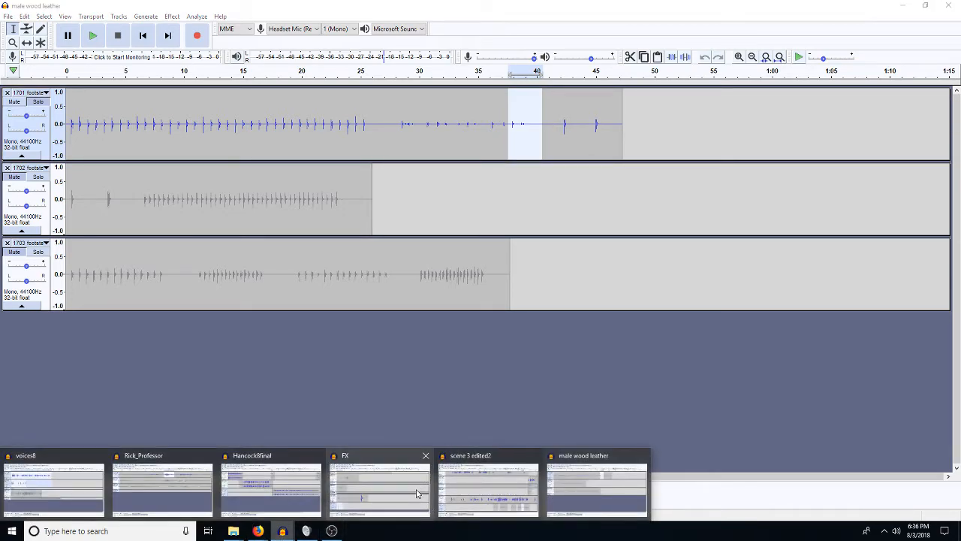
{"action": "left_click", "coordinate": [495, 491]}
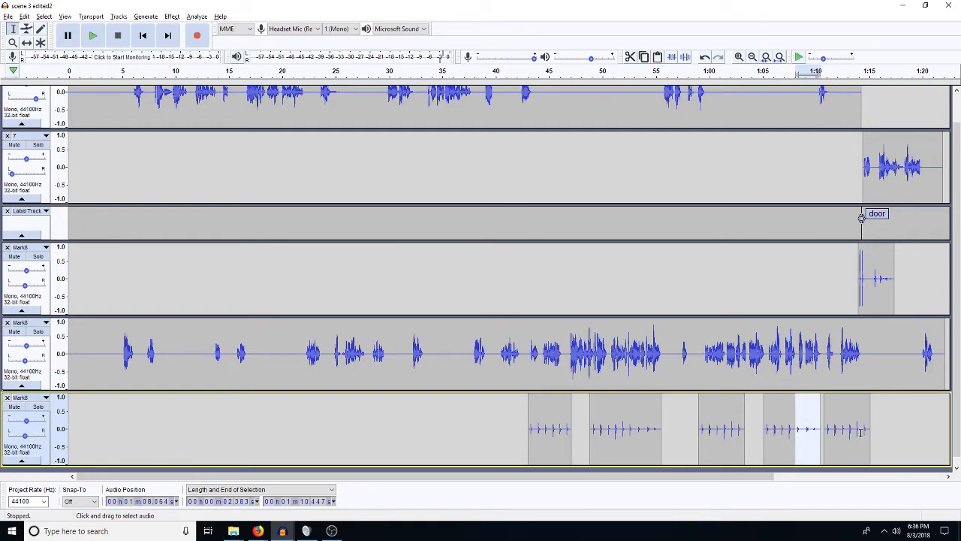
Try pasting the copied footsteps into the door-sound track at about 49.7 s
{"action": "left_click", "coordinate": [743, 428]}
{"action": "left_click", "coordinate": [598, 274]}
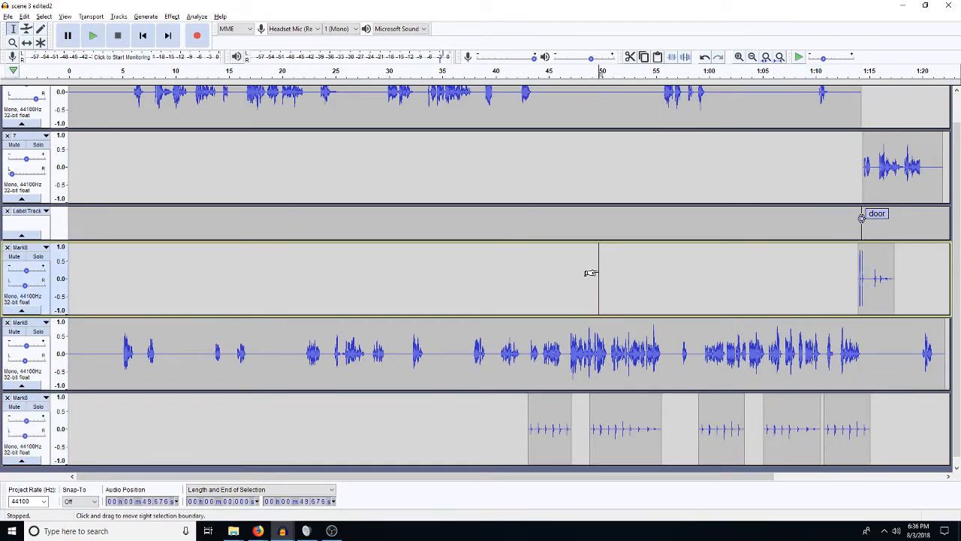
{"action": "left_click_drag", "start_coordinate": [591, 273], "coordinate": [630, 274]}
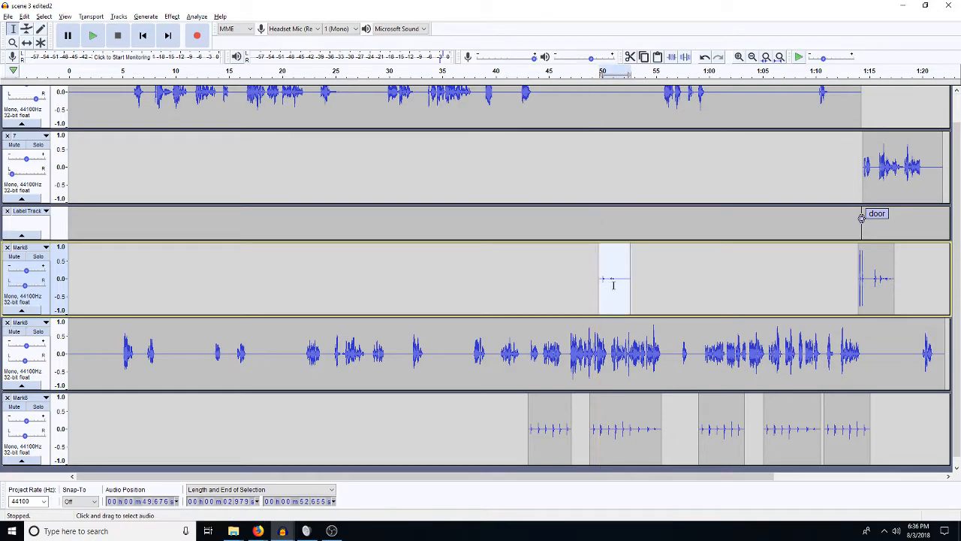
{"action": "key", "text": "Left"}
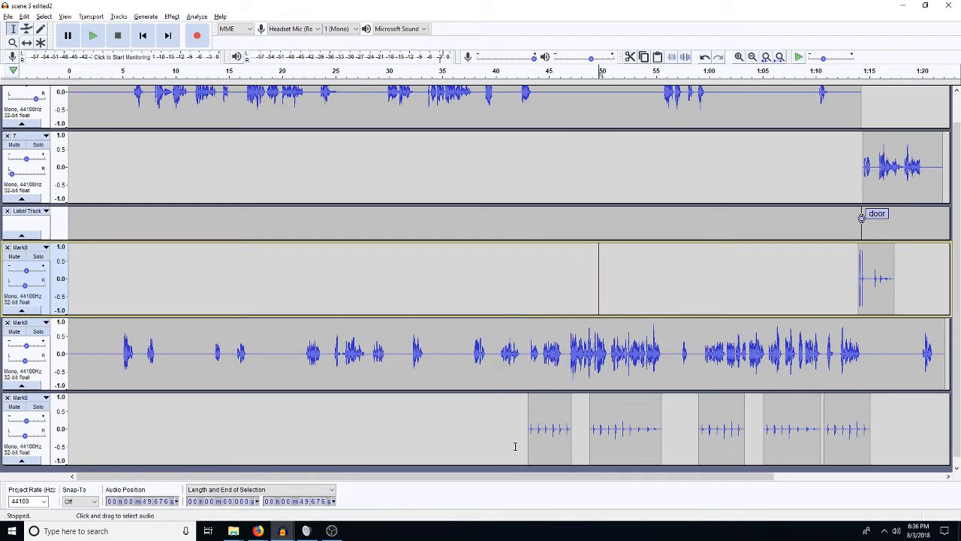
Shift the first footsteps clip to start at about 41 s and the third one to start at about 57 s
{"action": "left_click", "coordinate": [26, 42]}
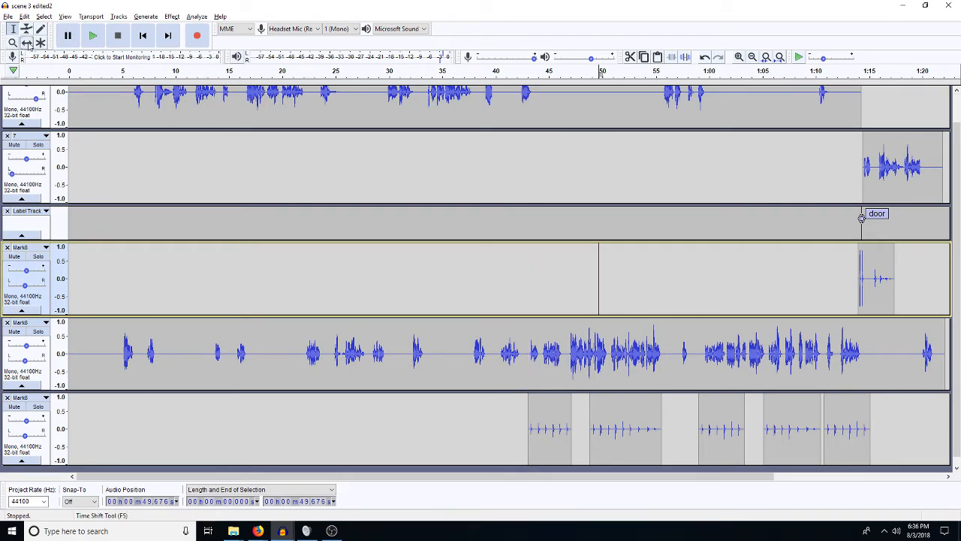
{"action": "left_click_drag", "start_coordinate": [530, 443], "coordinate": [505, 445]}
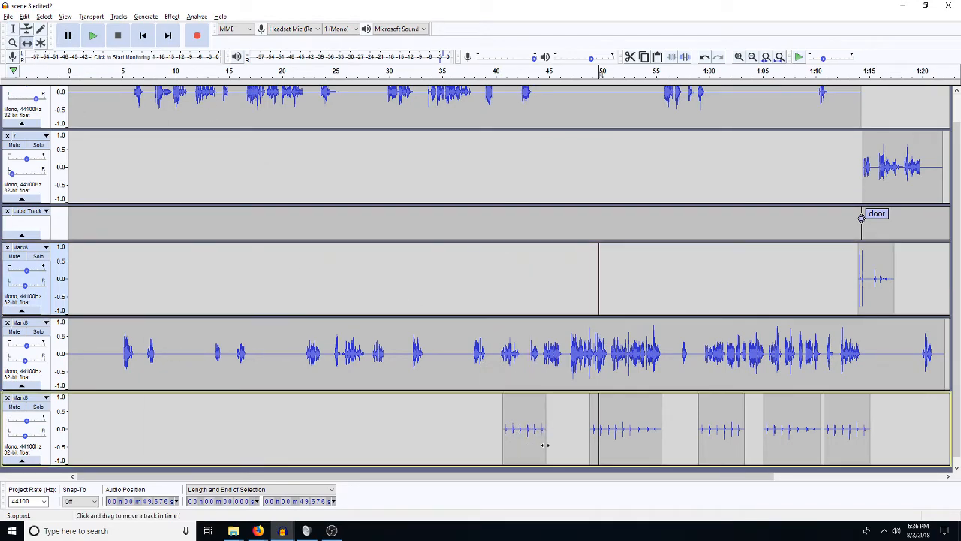
{"action": "left_click_drag", "start_coordinate": [742, 441], "coordinate": [706, 449]}
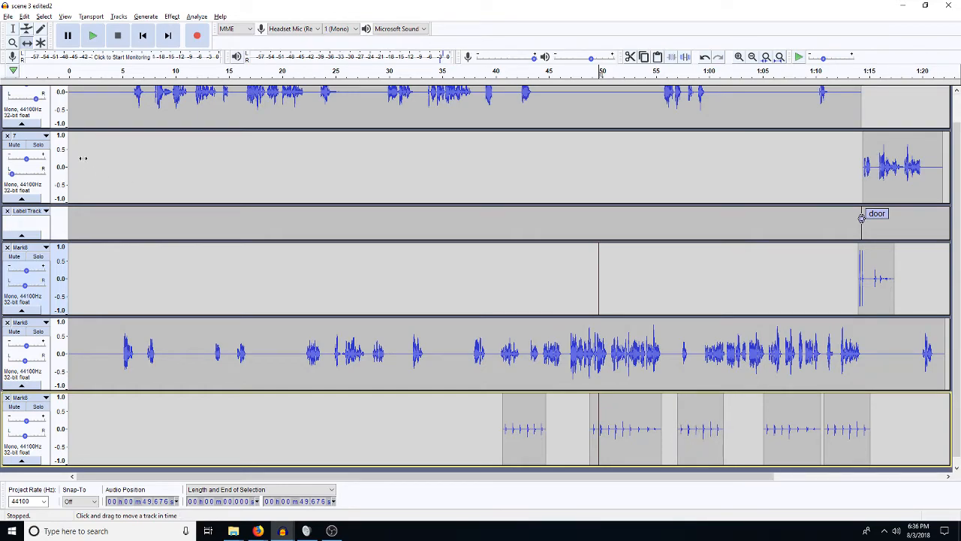
Paste the copied footsteps over the ends of the first and third clips, at about 44 s and 1:00.5
{"action": "left_click", "coordinate": [12, 28]}
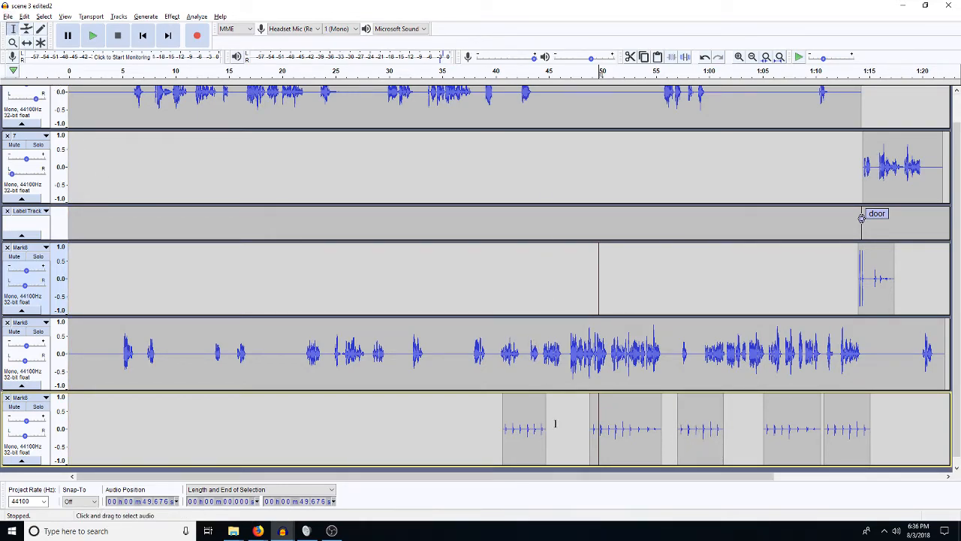
{"action": "left_click_drag", "start_coordinate": [539, 437], "coordinate": [571, 434]}
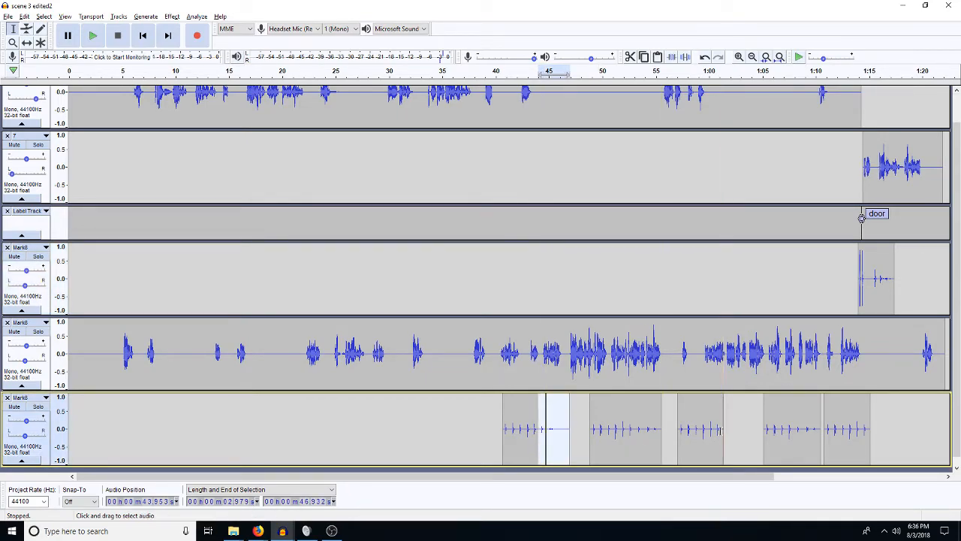
{"action": "left_click_drag", "start_coordinate": [724, 439], "coordinate": [748, 439]}
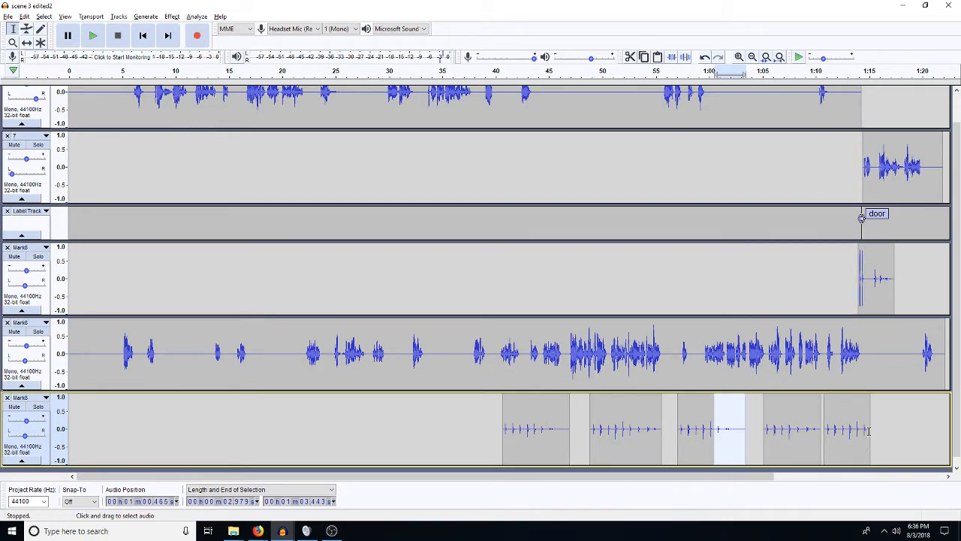
Switch to male wood leather and play the first track's footsteps from about 42 s and from about 28 s
{"action": "mouse_move", "coordinate": [287, 525]}
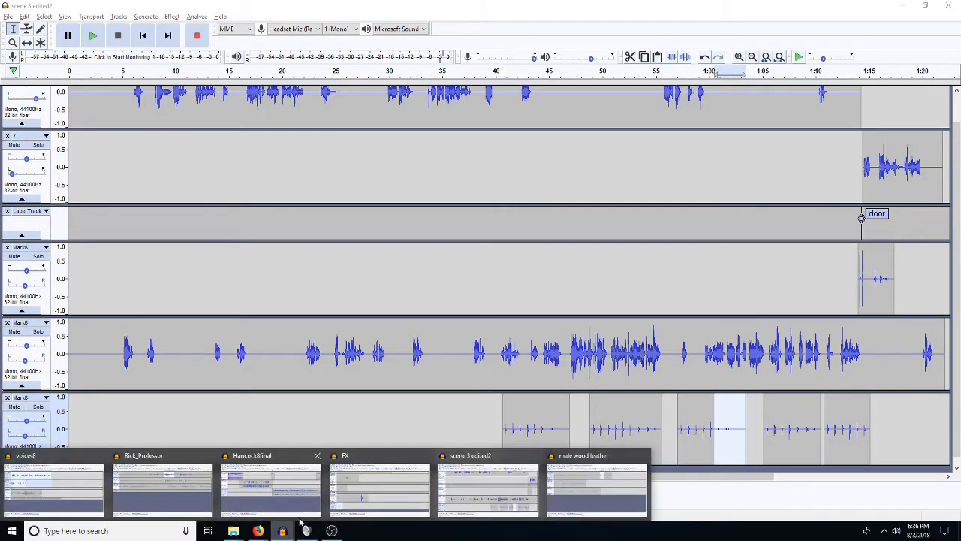
{"action": "left_click", "coordinate": [575, 493]}
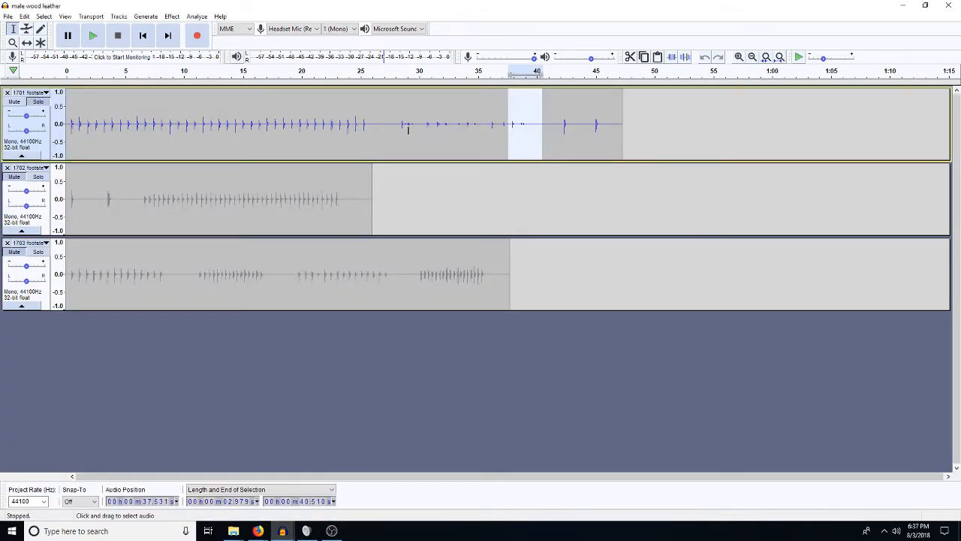
{"action": "left_click", "coordinate": [563, 137]}
{"action": "key", "text": "space"}
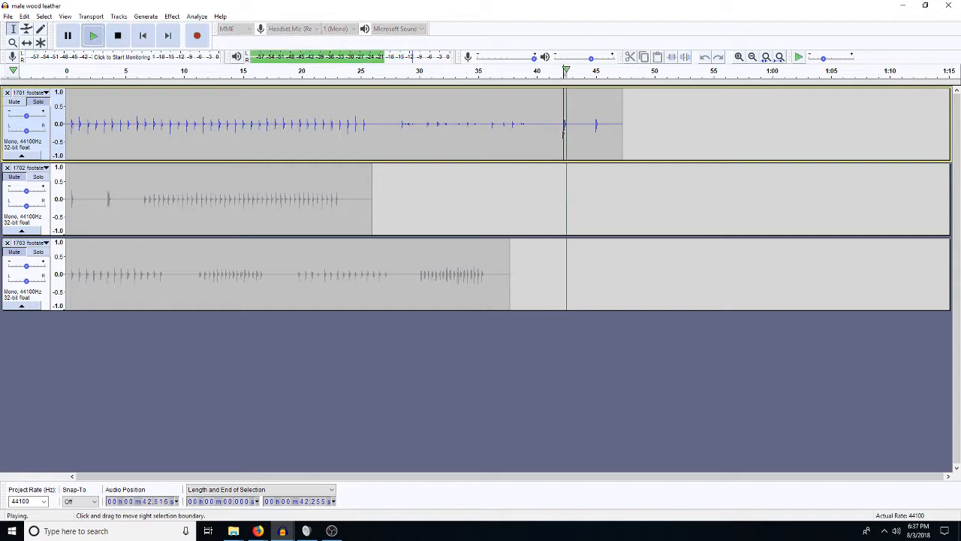
{"action": "left_click", "coordinate": [401, 124]}
{"action": "key", "text": "space"}
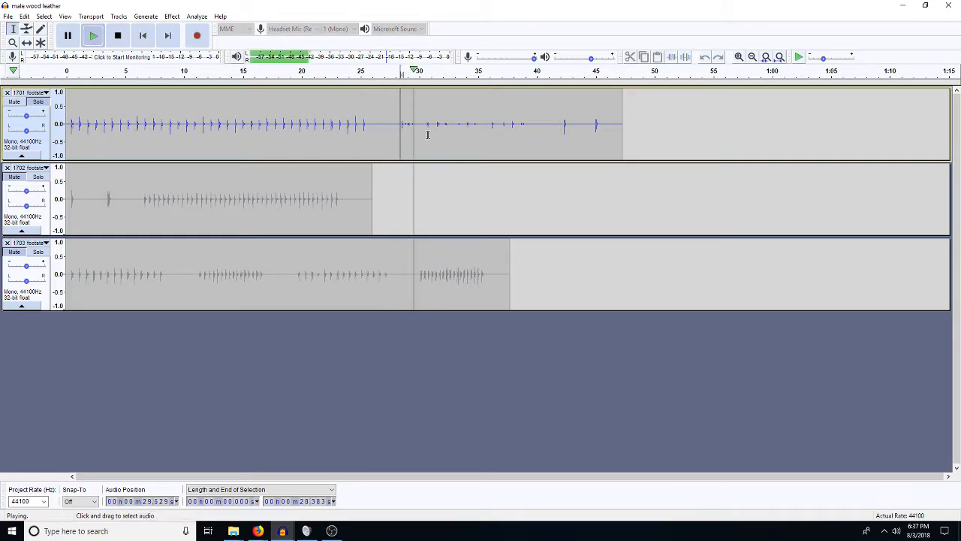
Copy the footstep from about 28.4 s to 29.6 s and paste it at the end of the last footsteps clip in scene 3 edited2
{"action": "left_click", "coordinate": [412, 133]}
{"action": "left_click_drag", "start_coordinate": [411, 132], "coordinate": [401, 136]}
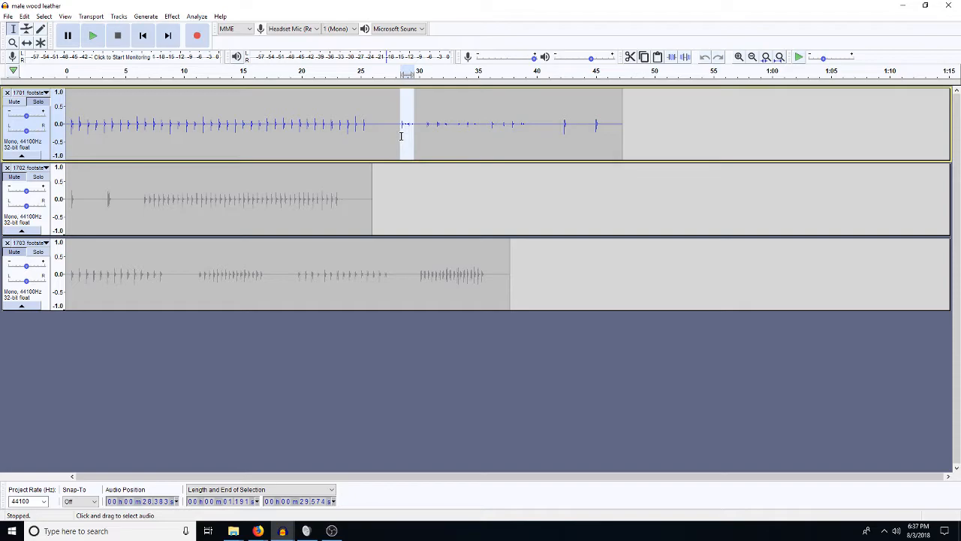
{"action": "left_click", "coordinate": [901, 9]}
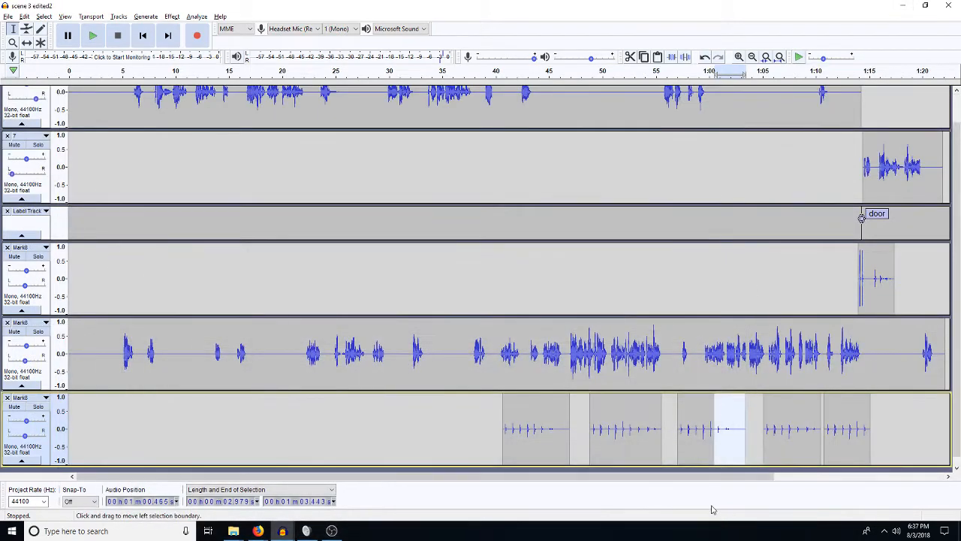
{"action": "left_click", "coordinate": [868, 430]}
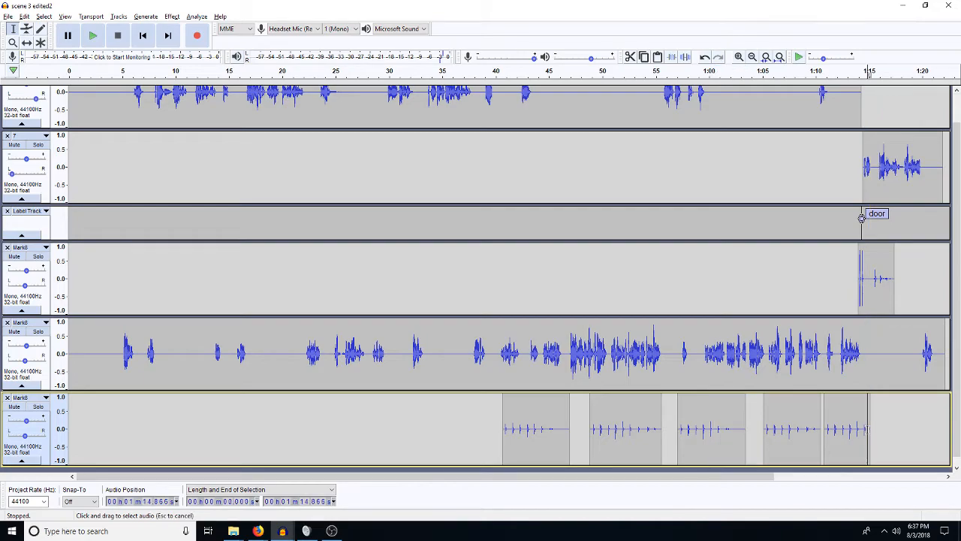
{"action": "left_click_drag", "start_coordinate": [858, 432], "coordinate": [892, 441]}
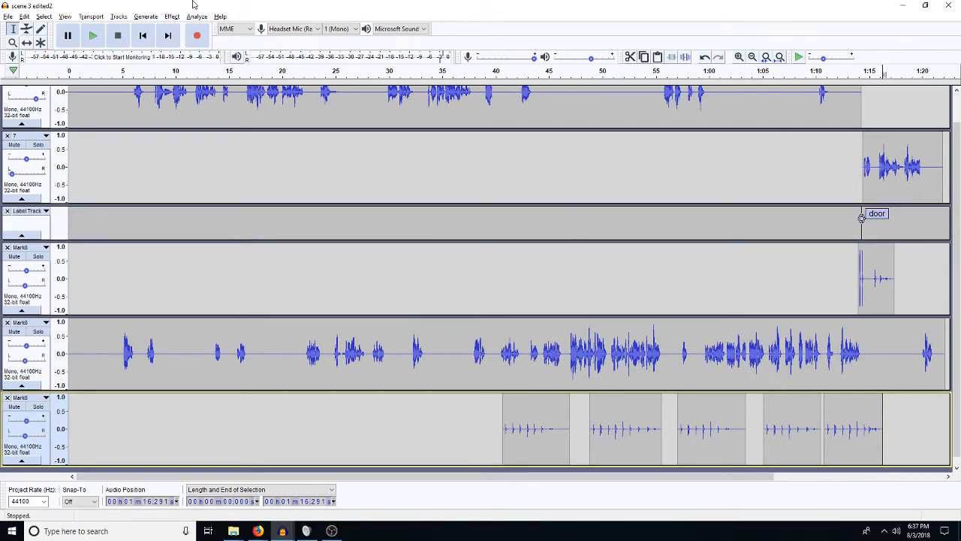
Save the project under the new name scene 3 edited3 in the scene 3 folder
{"action": "left_click", "coordinate": [8, 17]}
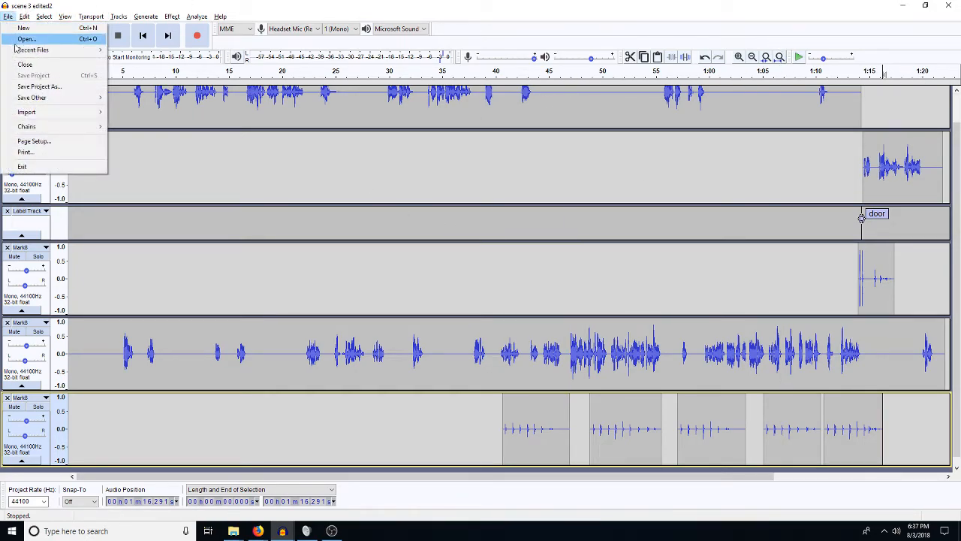
{"action": "left_click", "coordinate": [41, 86]}
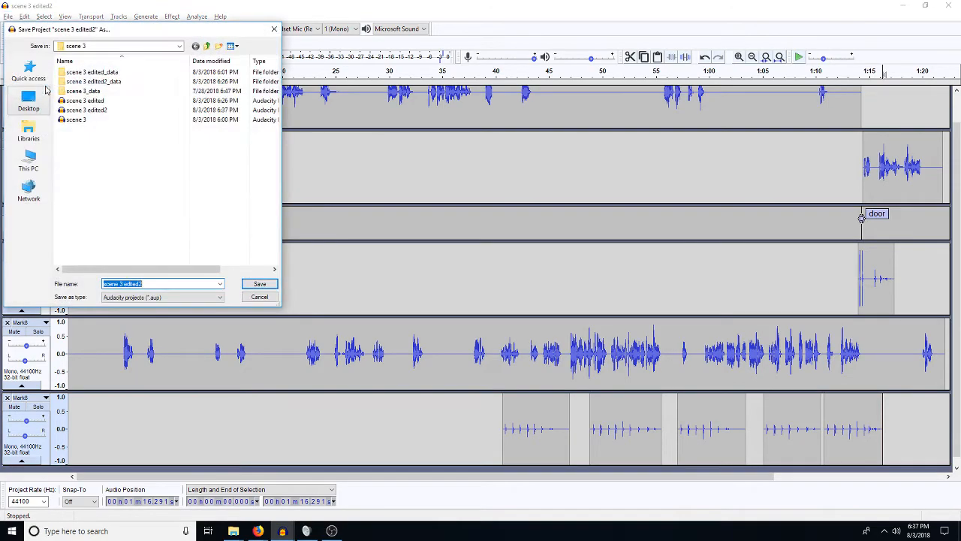
{"action": "key", "text": "BackSpace"}
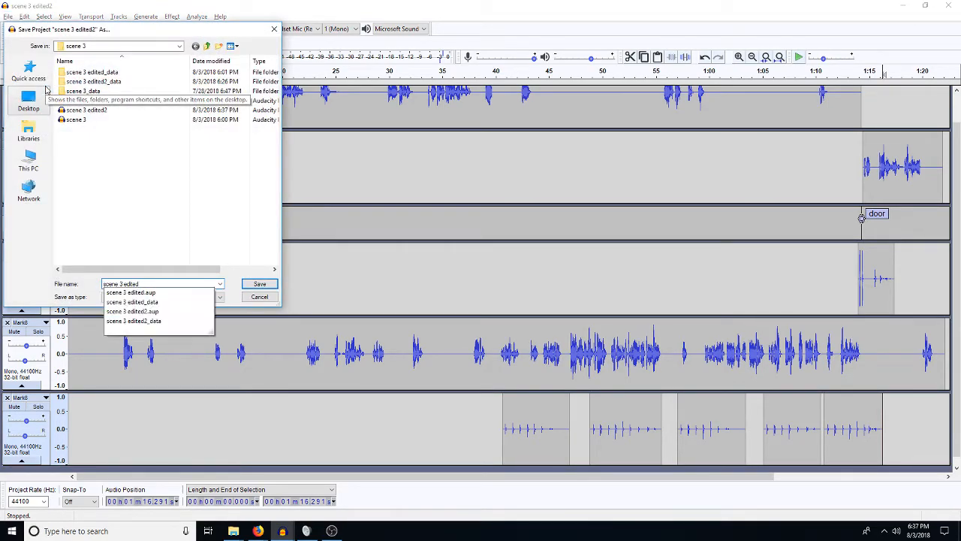
{"action": "type", "text": "3"}
{"action": "key", "text": "Return"}
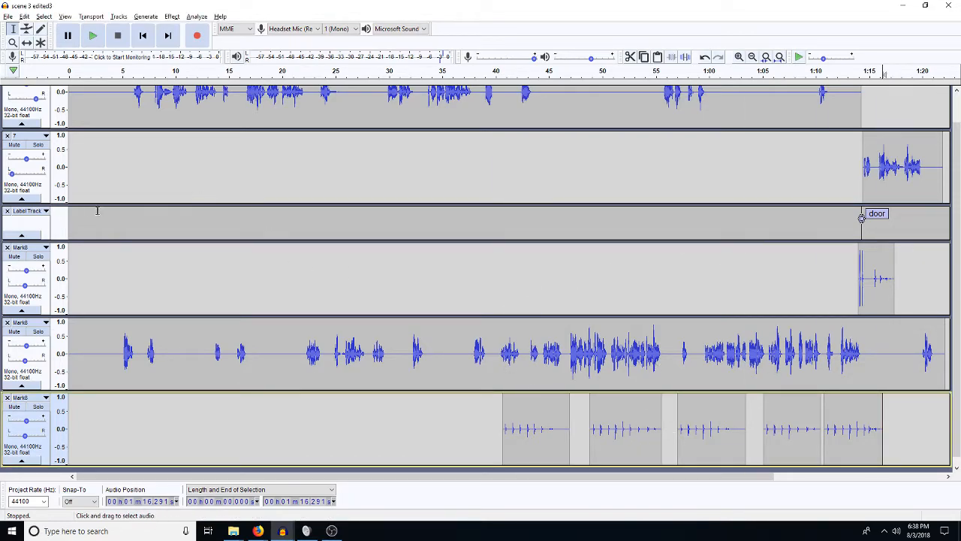
Delete the label track and pan the second voice track and the door-sound track to about the centre
{"action": "left_click", "coordinate": [7, 212]}
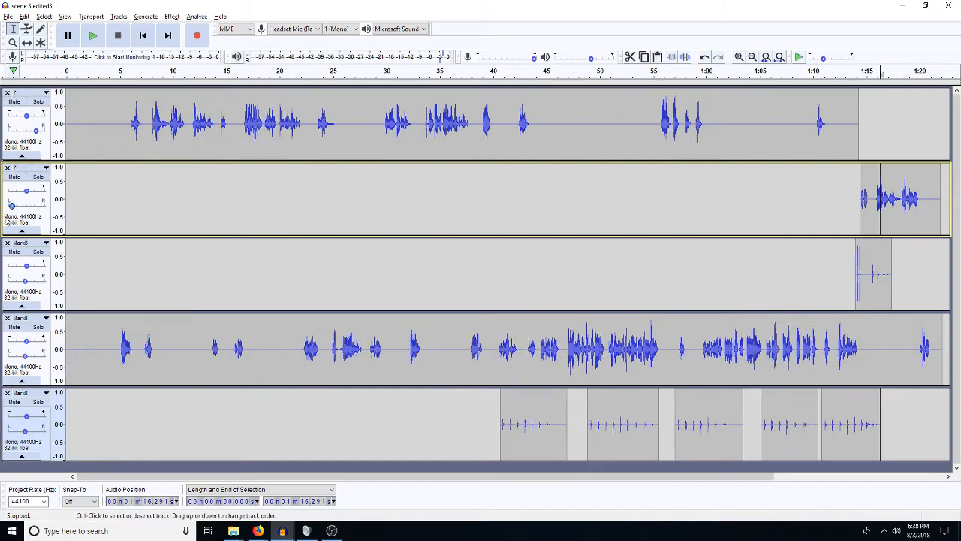
{"action": "left_click_drag", "start_coordinate": [11, 207], "coordinate": [28, 207]}
{"action": "left_click_drag", "start_coordinate": [25, 281], "coordinate": [26, 282]}
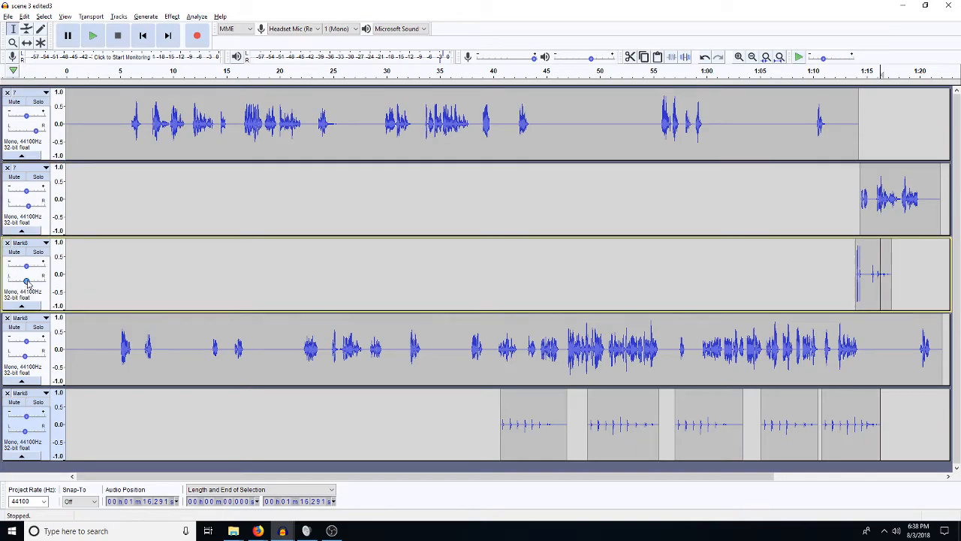
Mute the footsteps track and play the second voice and door-sound tracks from about 1:13 to 1:22.5
{"action": "left_click_drag", "start_coordinate": [848, 184], "coordinate": [938, 262]}
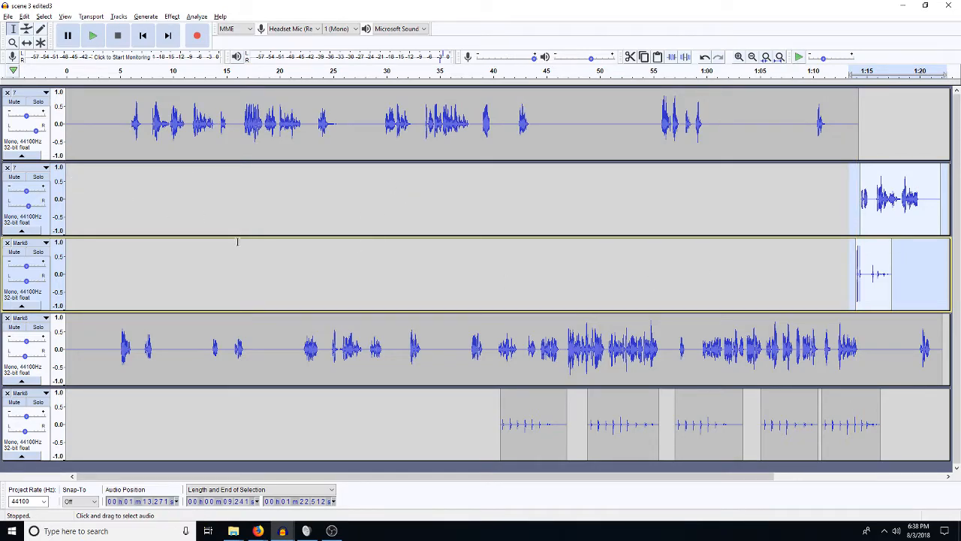
{"action": "left_click", "coordinate": [14, 402]}
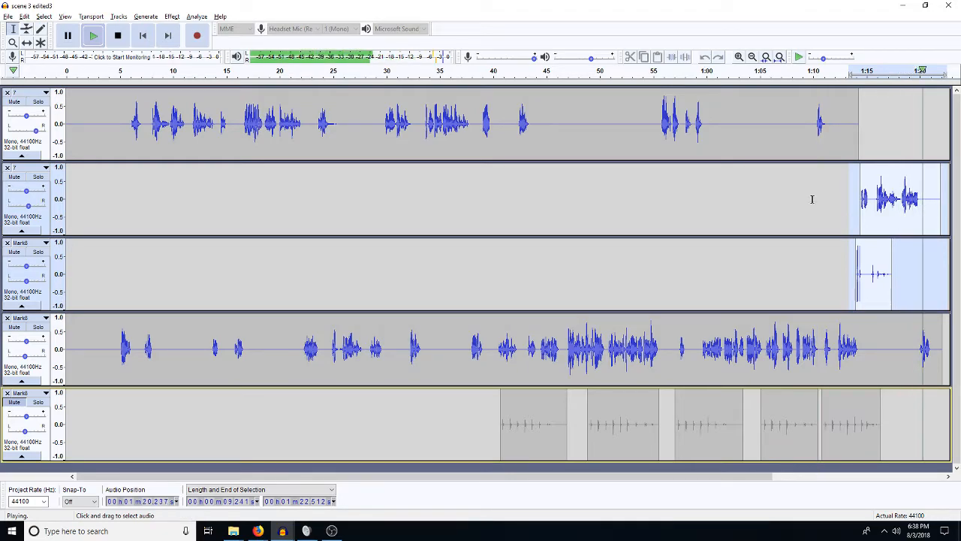
{"action": "key", "text": "space"}
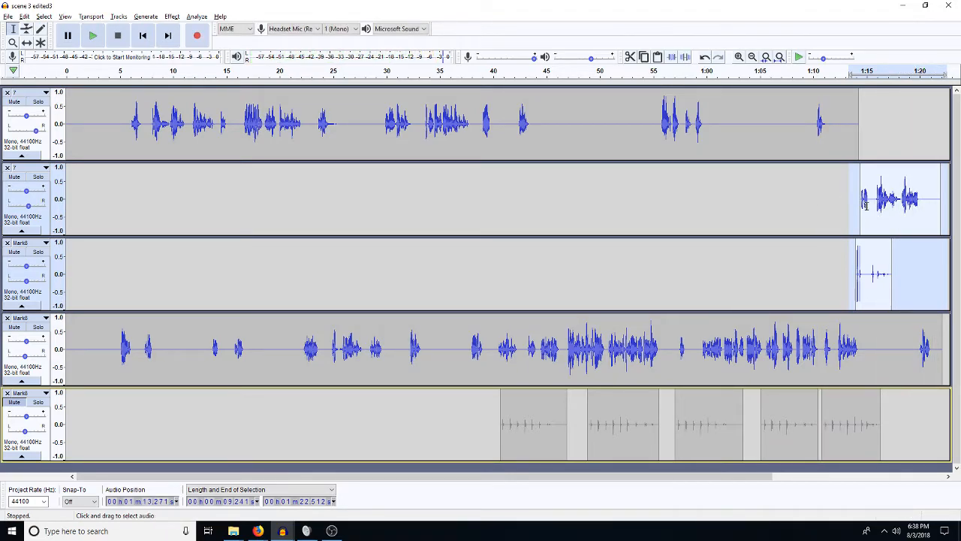
Select the opening words of the second voice track, about 1:14.5 to 1:15.5, and change their pitch by -2 semitones
{"action": "left_click_drag", "start_coordinate": [872, 207], "coordinate": [860, 206]}
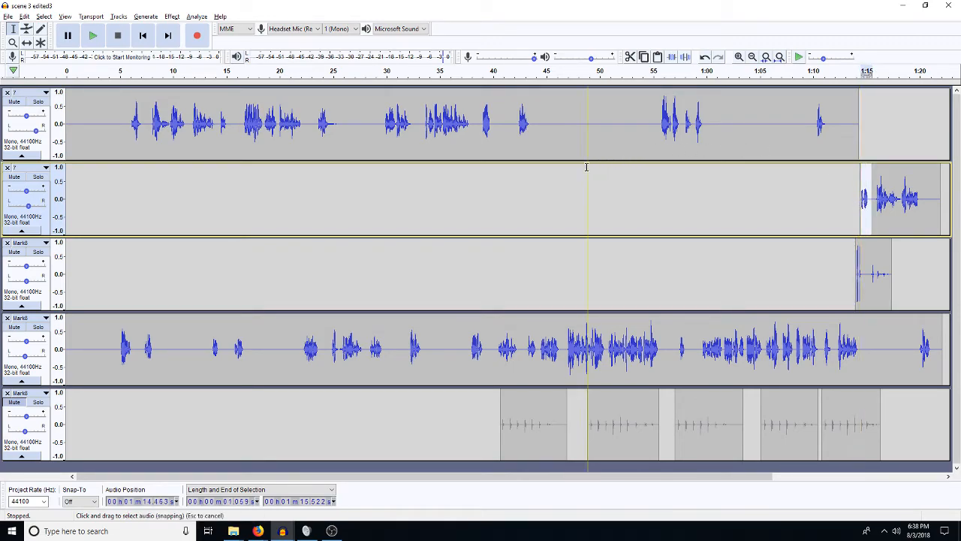
{"action": "left_click", "coordinate": [740, 59]}
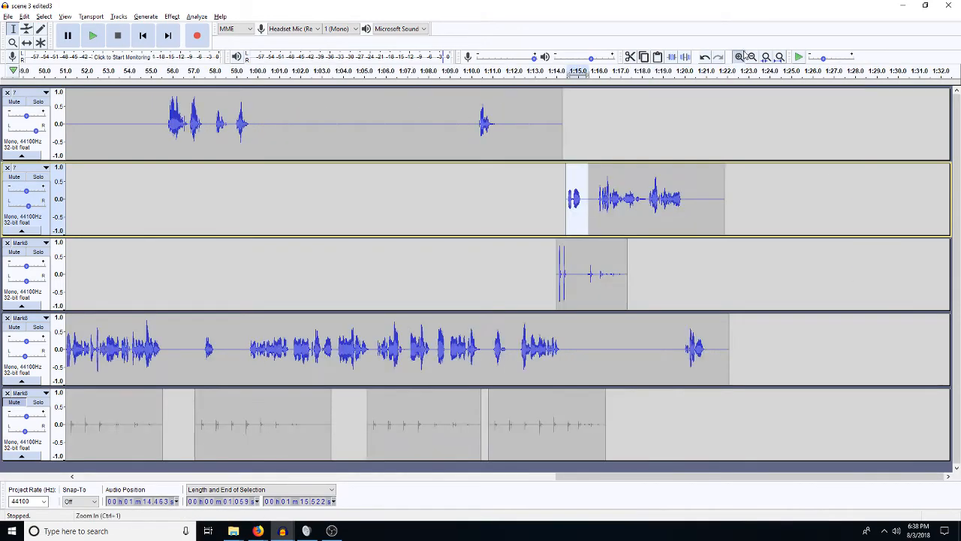
{"action": "left_click", "coordinate": [740, 60]}
{"action": "left_click", "coordinate": [739, 60]}
{"action": "left_click", "coordinate": [172, 17]}
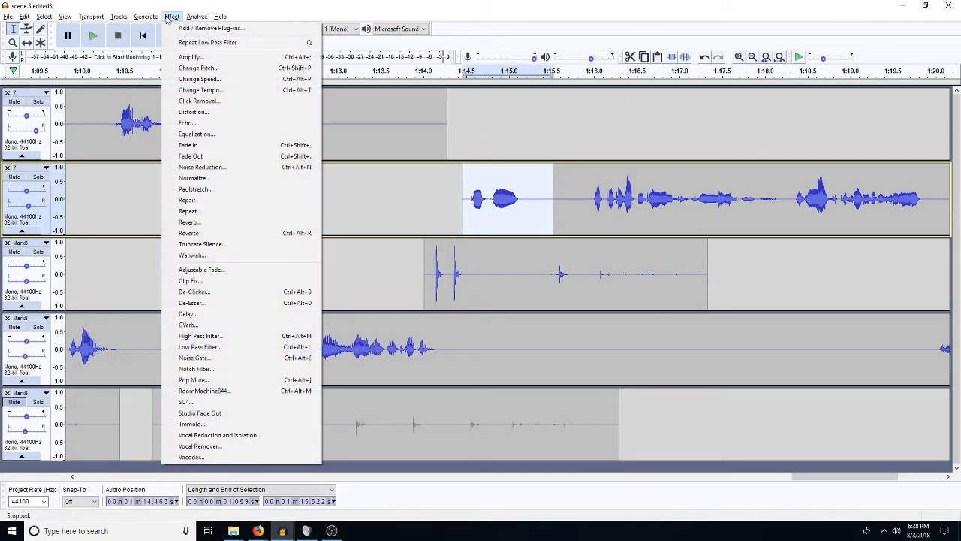
{"action": "left_click", "coordinate": [198, 67]}
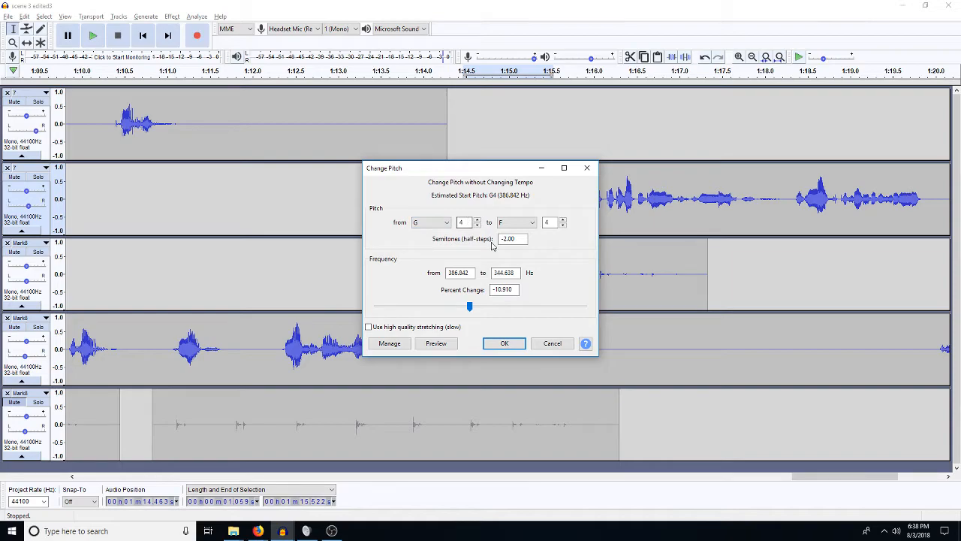
{"action": "left_click", "coordinate": [511, 343]}
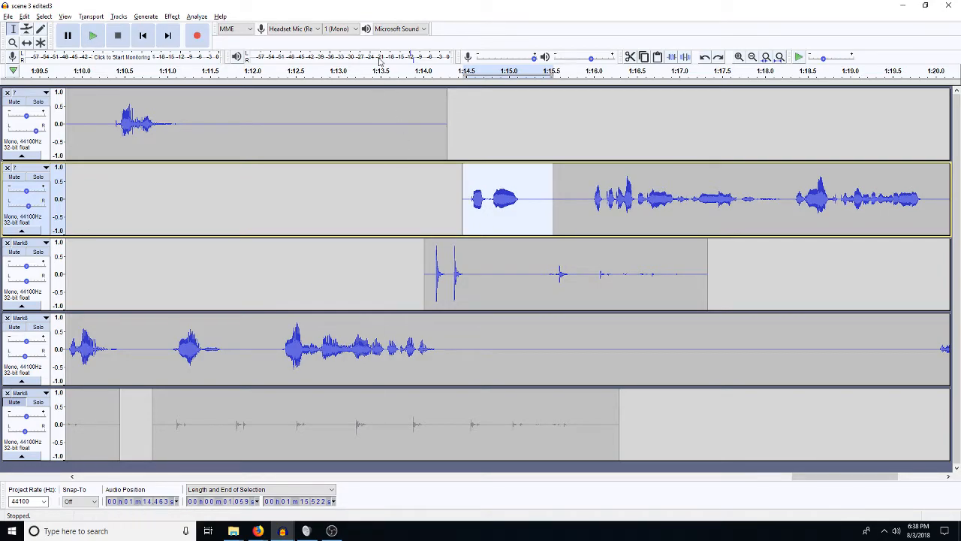
Apply Change Pitch to the same opening words again at -2 semitones and play them back
{"action": "left_click", "coordinate": [172, 17]}
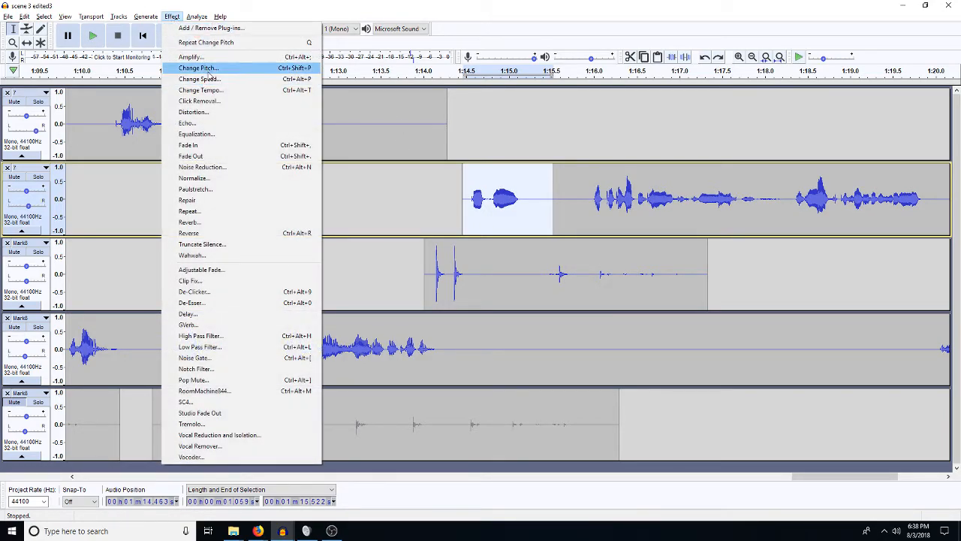
{"action": "left_click", "coordinate": [203, 68]}
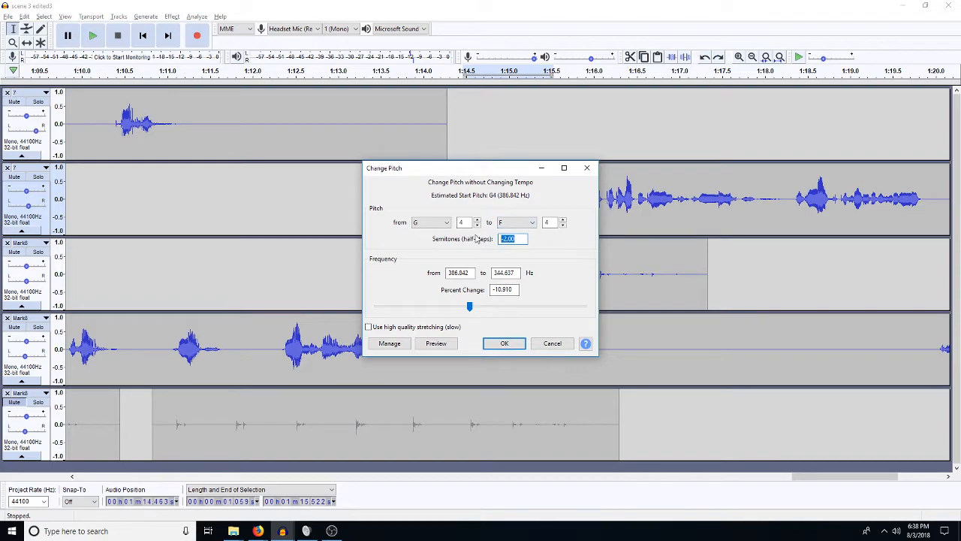
{"action": "key", "text": "Return"}
{"action": "key", "text": "space"}
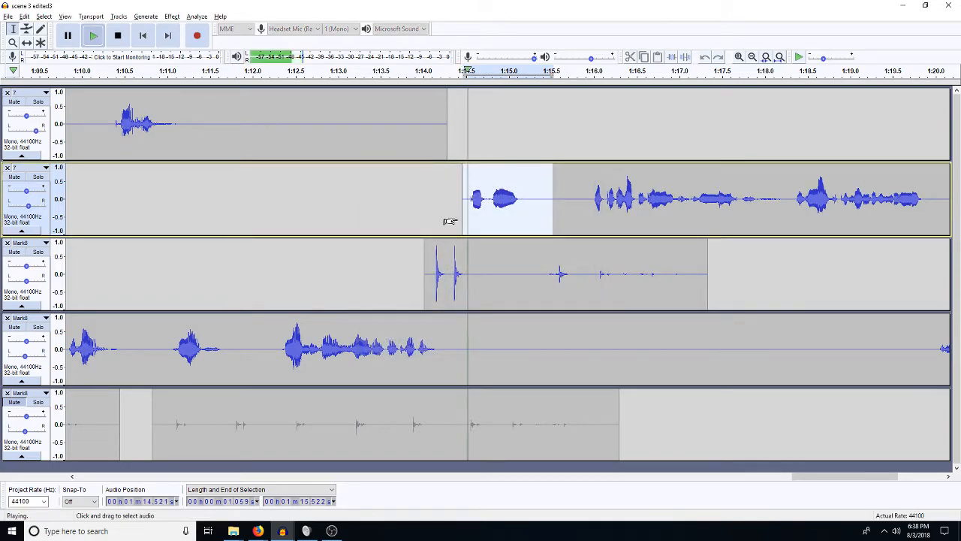
{"action": "key", "text": "space"}
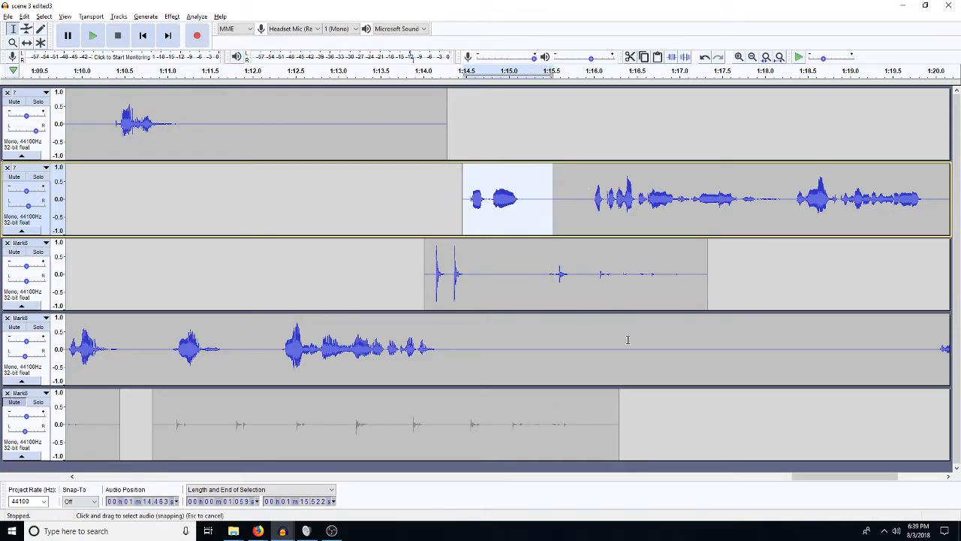
{"action": "left_click", "coordinate": [654, 362]}
{"action": "key", "text": "space"}
{"action": "key", "text": "space"}
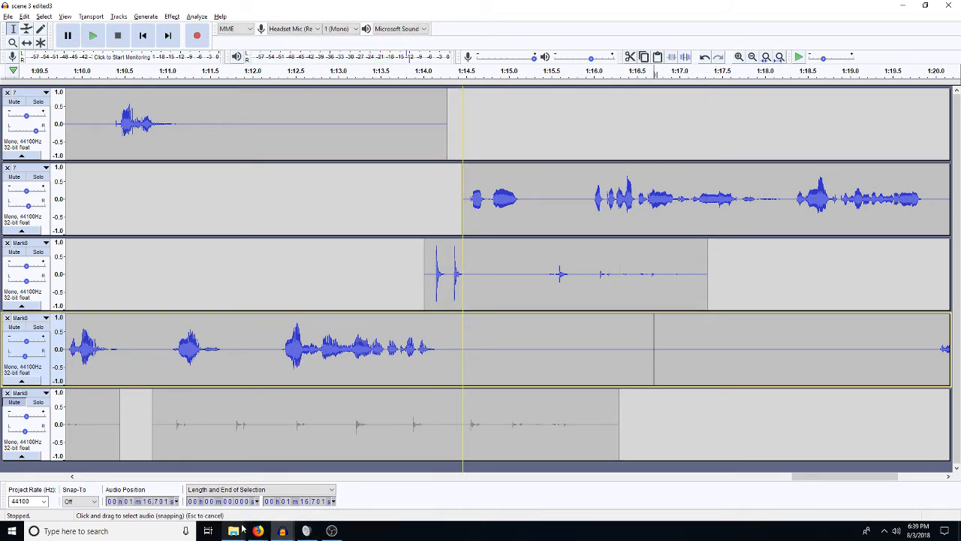
Open the Cardboard box fold sound from the boxes folder inside home noises and play it
{"action": "left_click", "coordinate": [8, 17]}
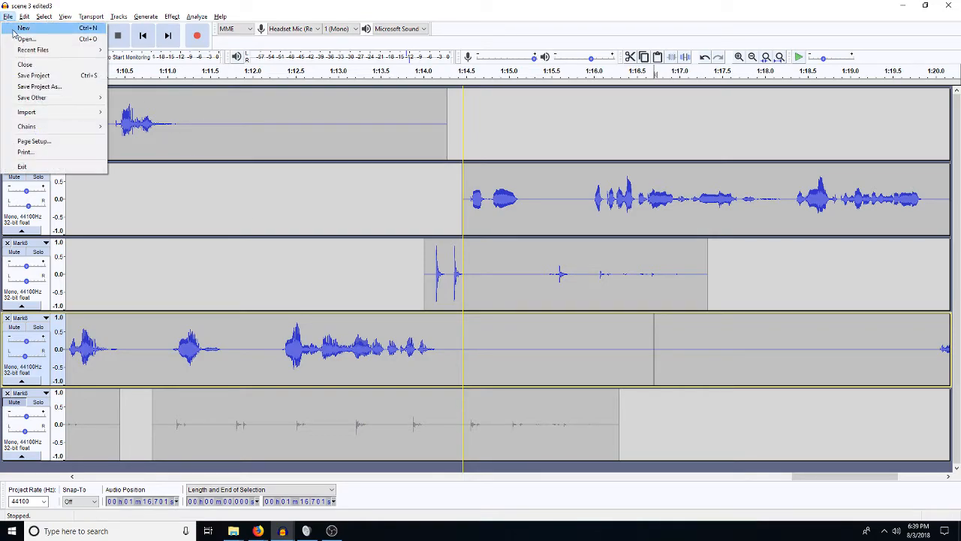
{"action": "left_click", "coordinate": [24, 40]}
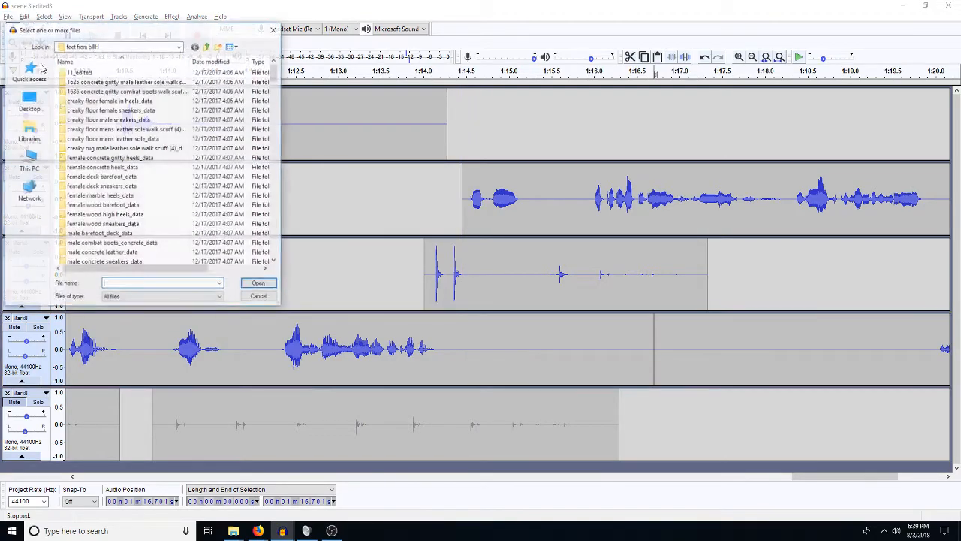
{"action": "left_click", "coordinate": [207, 46]}
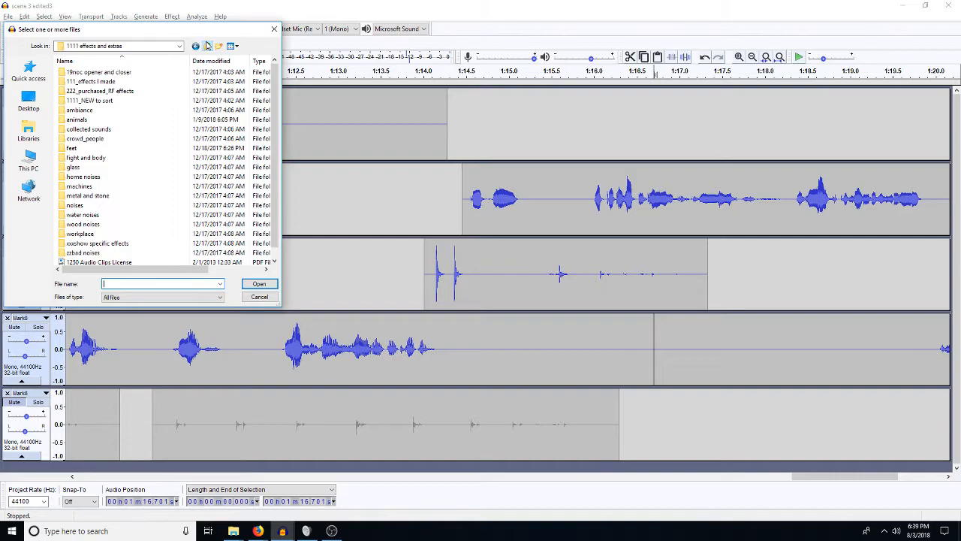
{"action": "double_click", "coordinate": [92, 177]}
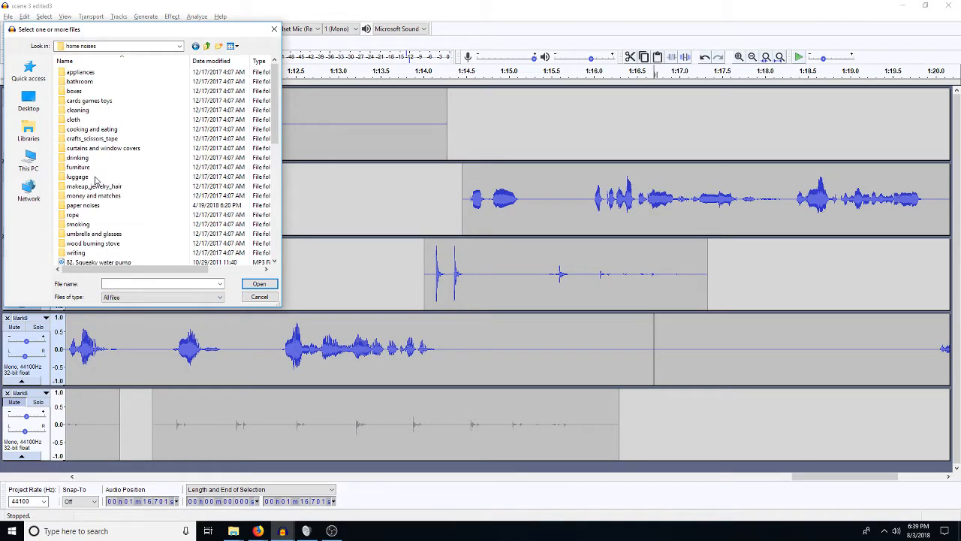
{"action": "double_click", "coordinate": [74, 91]}
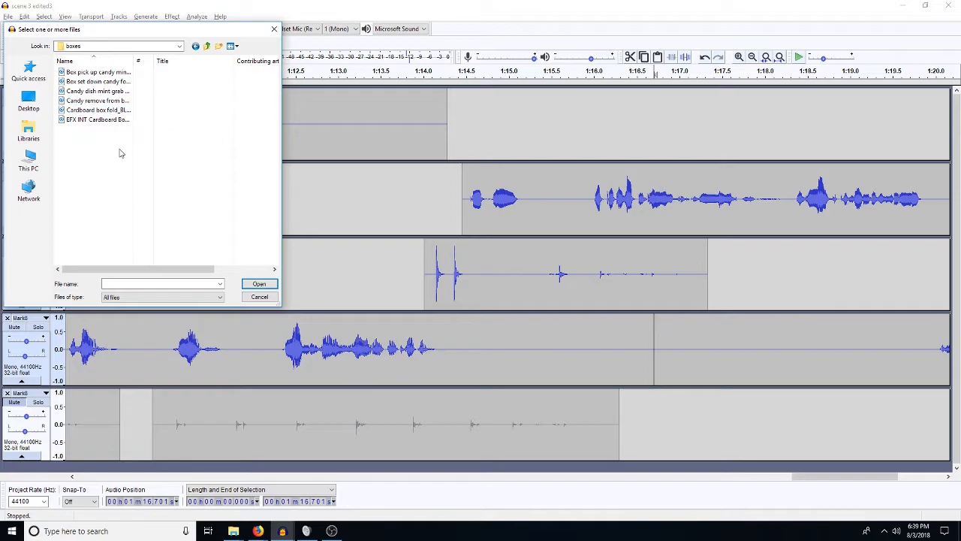
{"action": "double_click", "coordinate": [111, 111]}
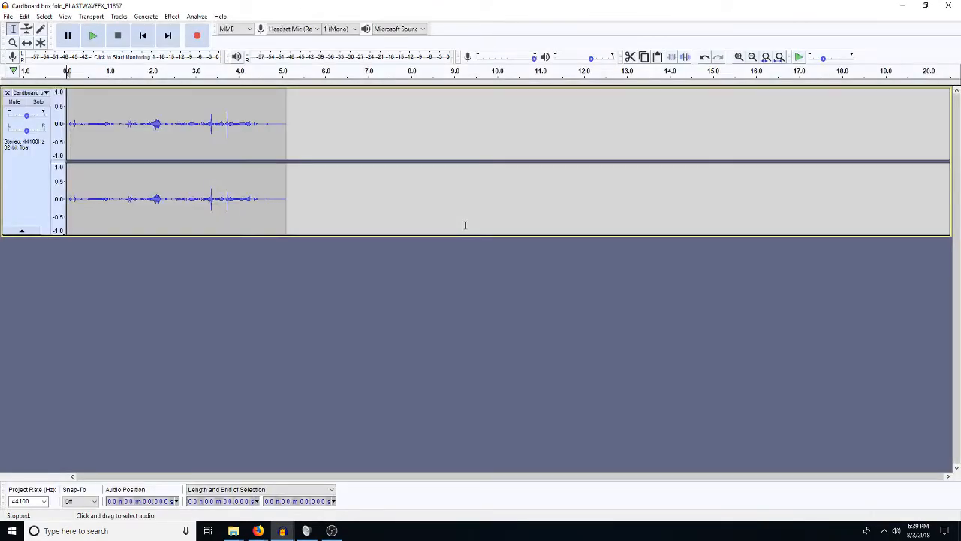
{"action": "key", "text": "space"}
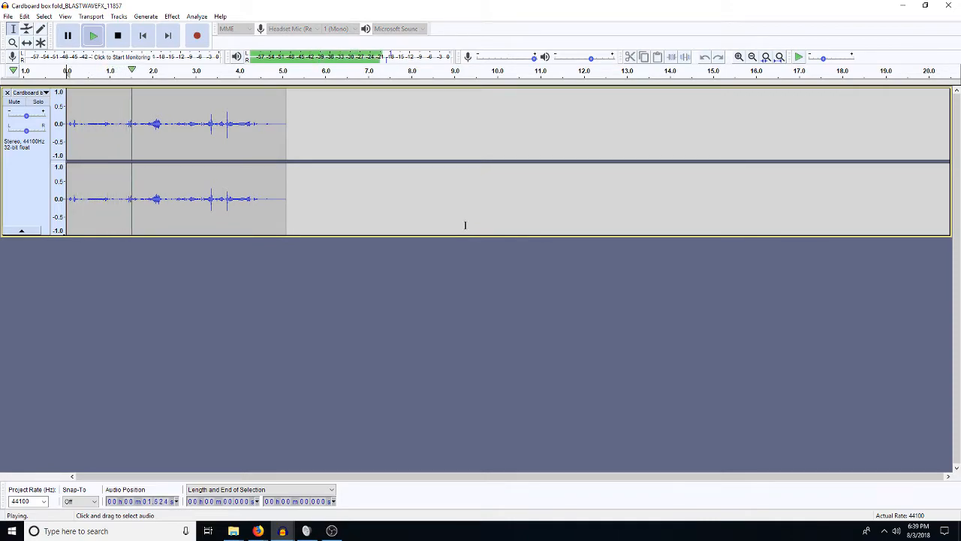
{"action": "key", "text": "space"}
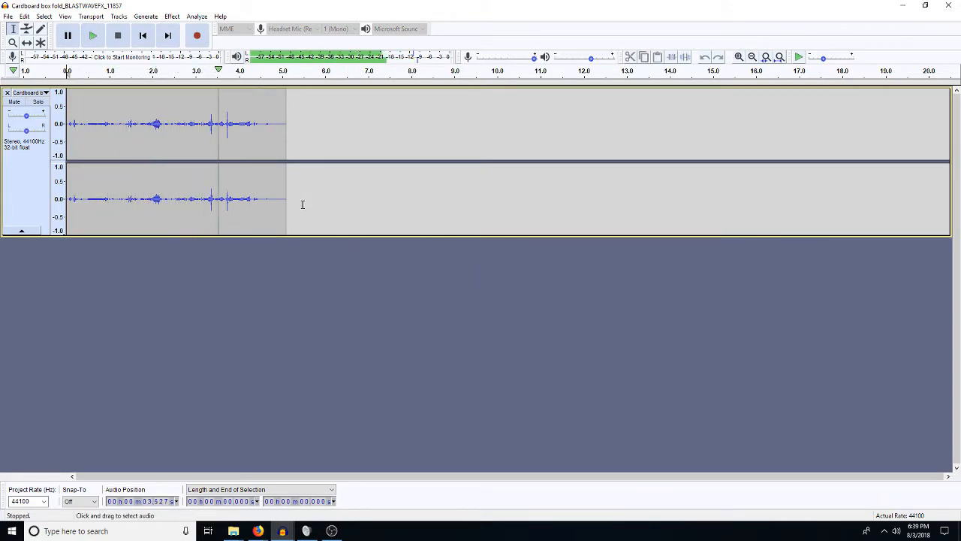
Convert the whole cardboard box sound to mono, copy it and close its window without saving
{"action": "double_click", "coordinate": [158, 108]}
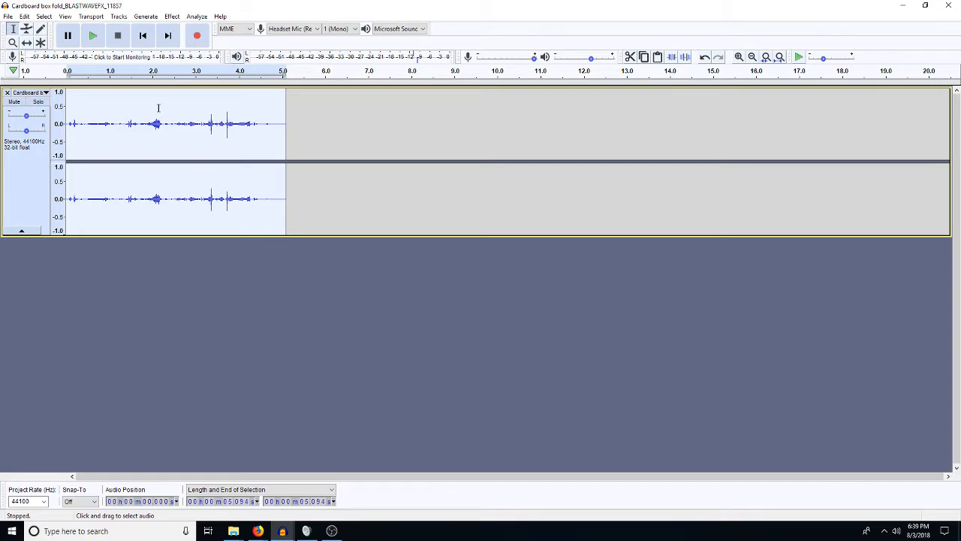
{"action": "left_click", "coordinate": [158, 108], "text": "ctrl"}
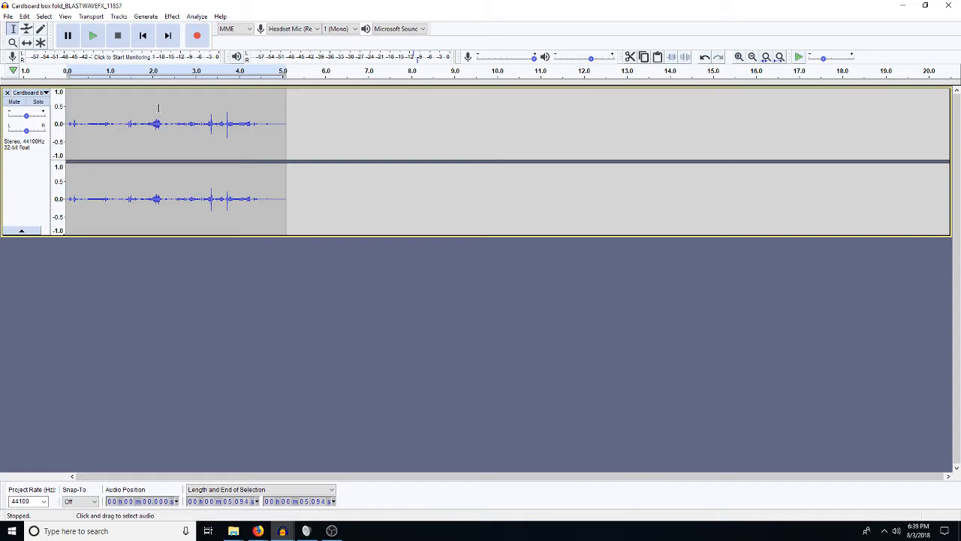
{"action": "left_click", "coordinate": [158, 108]}
{"action": "key", "text": "ctrl+y"}
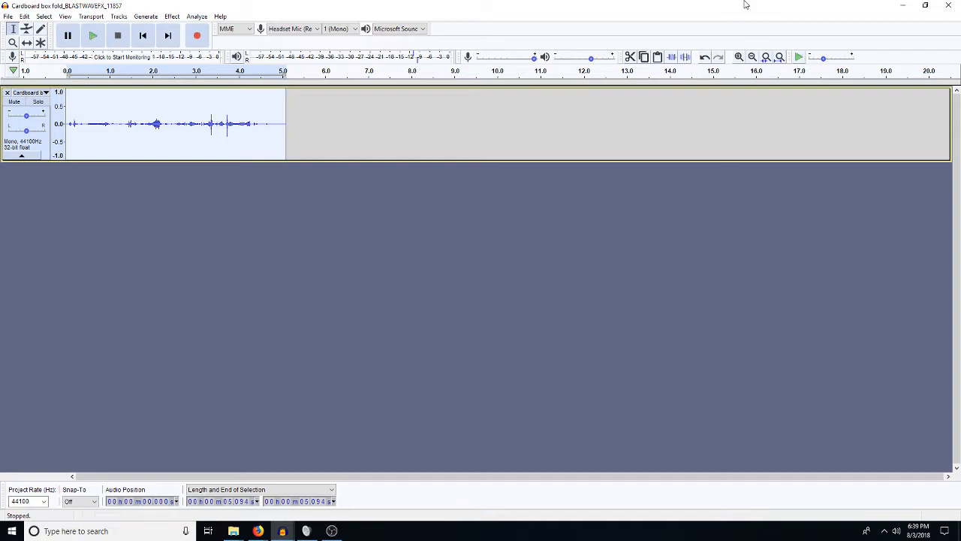
{"action": "left_click", "coordinate": [954, 6]}
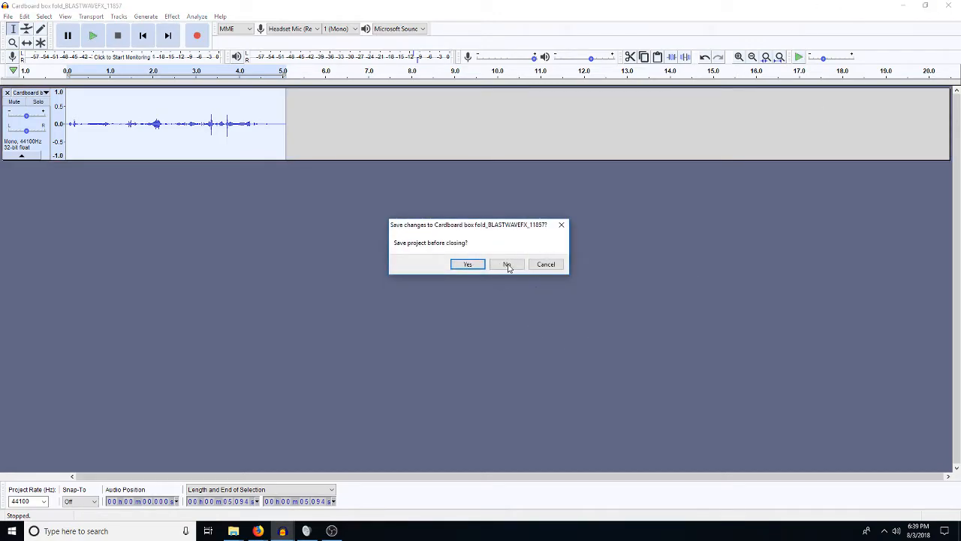
{"action": "left_click", "coordinate": [509, 267]}
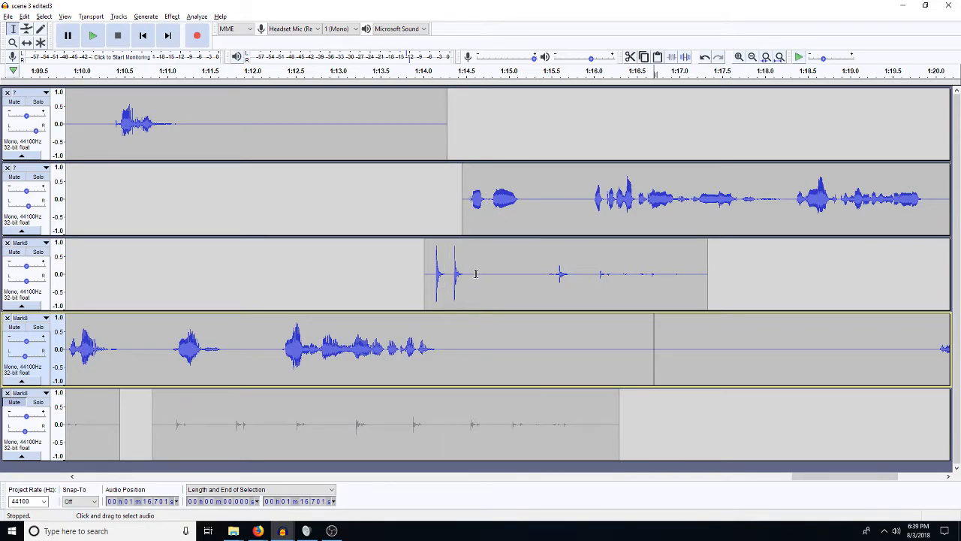
Duplicate the door sound from about 1:15.7 to 1:17.3 onto a new track and replace the duplicate with the copied cardboard box sound
{"action": "left_click_drag", "start_coordinate": [467, 270], "coordinate": [647, 281]}
{"action": "left_click_drag", "start_coordinate": [565, 260], "coordinate": [706, 257]}
{"action": "key", "text": "ctrl+d"}
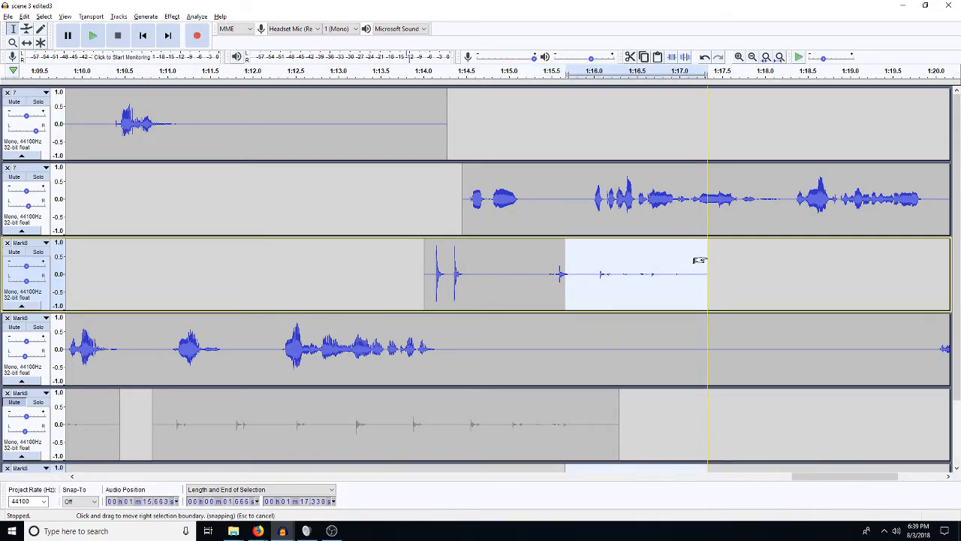
{"action": "double_click", "coordinate": [617, 443]}
{"action": "key", "text": "ctrl+v"}
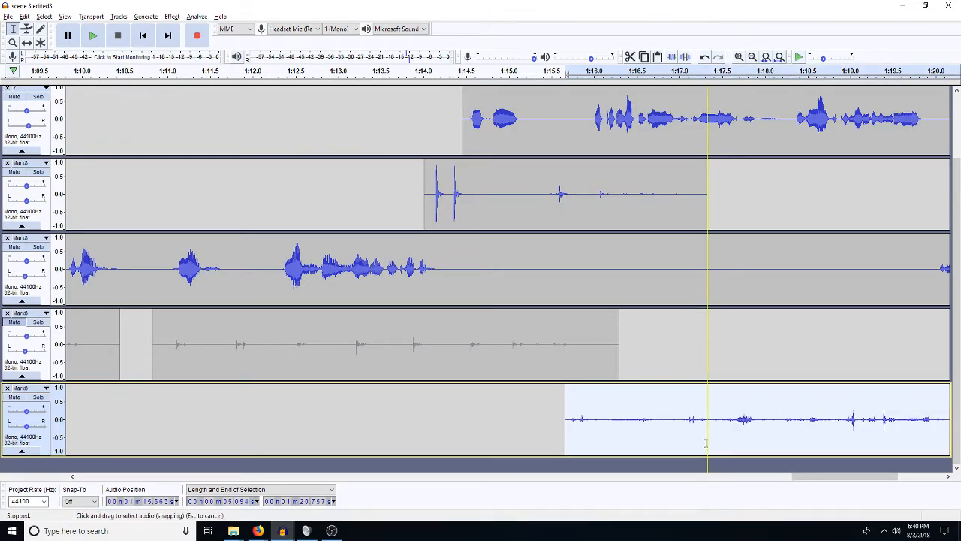
Amplify the pasted cardboard box sound by -3 dB and apply a High Pass Filter with a 6 dB rolloff
{"action": "key", "text": "a"}
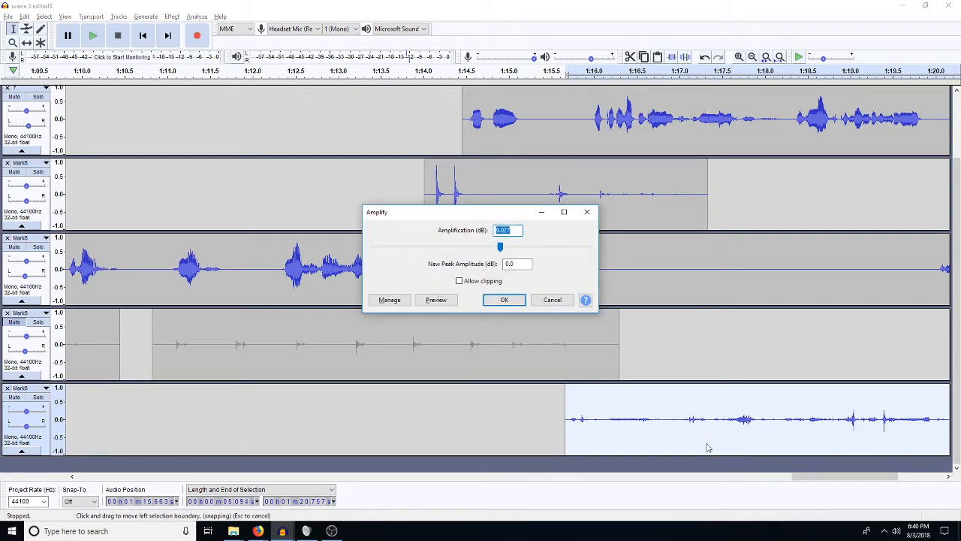
{"action": "type", "text": "-3"}
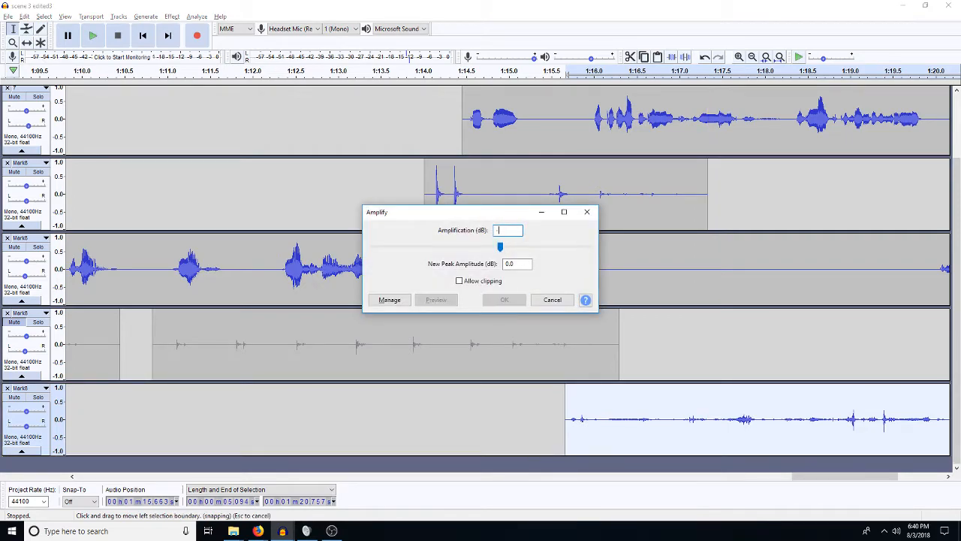
{"action": "key", "text": "Return"}
{"action": "key", "text": "h"}
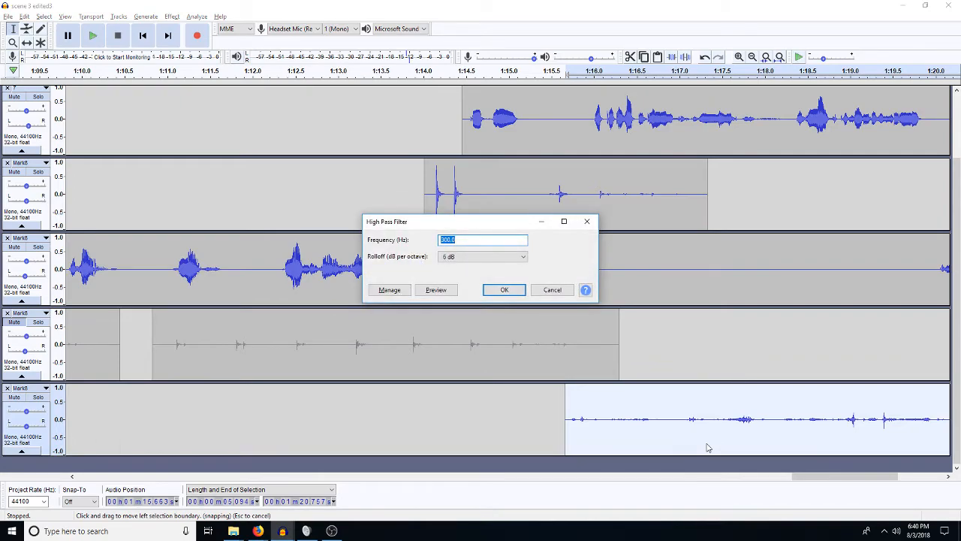
{"action": "key", "text": "Return"}
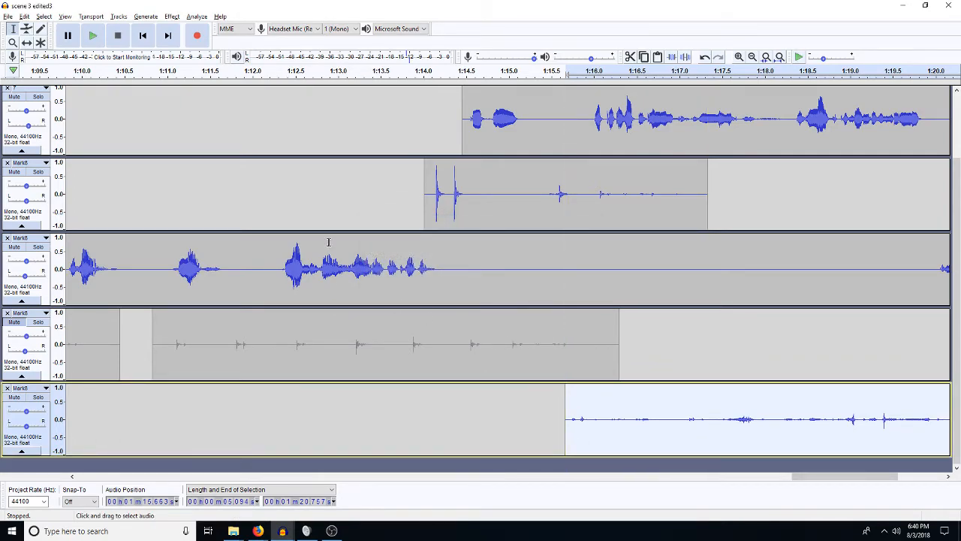
Move the second voice and door-sound clips below the cardboard track by duplicating them and deleting the original tracks, and play from about 1:14
{"action": "double_click", "coordinate": [555, 125]}
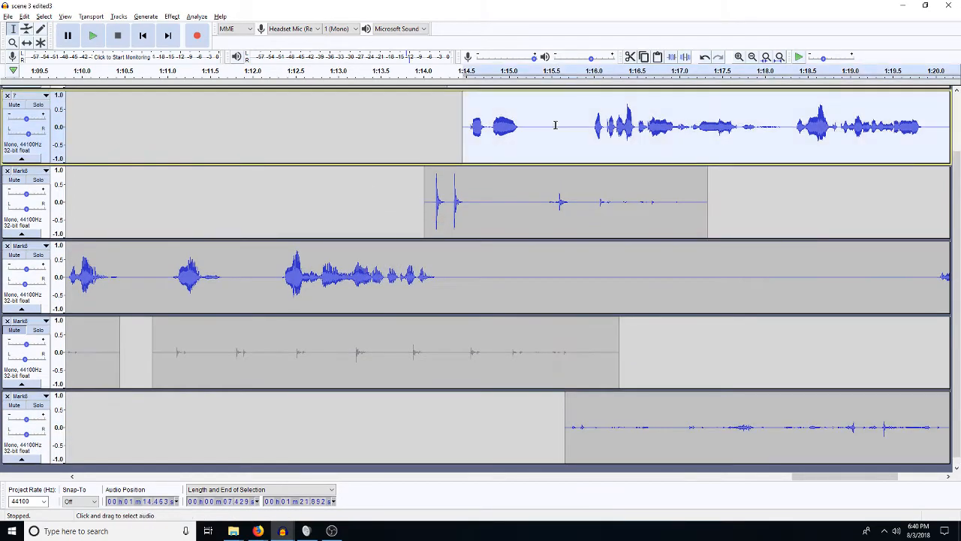
{"action": "key", "text": "ctrl+d"}
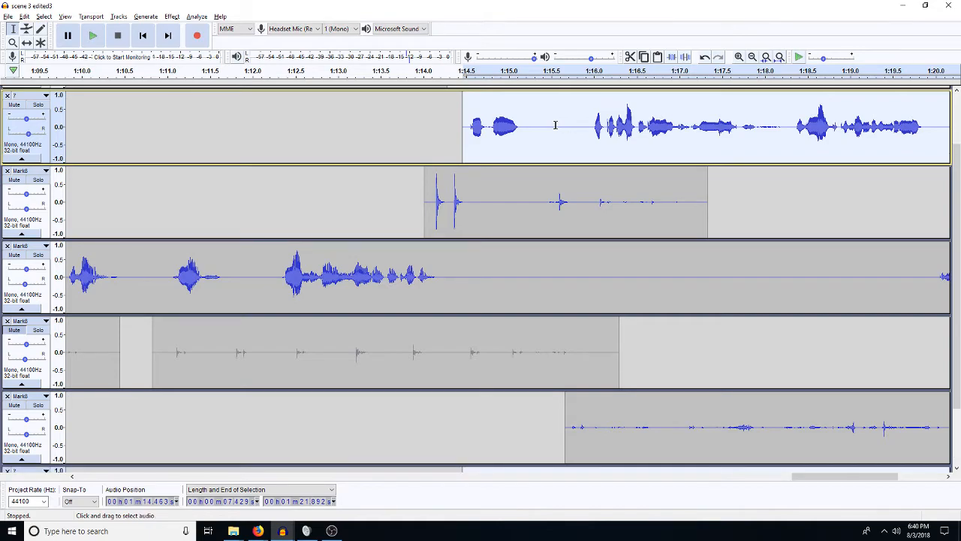
{"action": "double_click", "coordinate": [490, 209]}
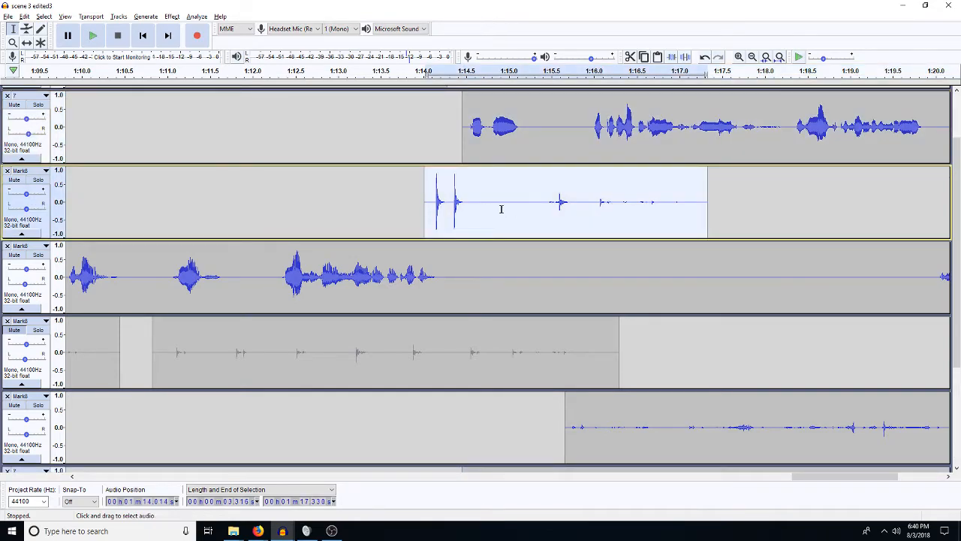
{"action": "left_click", "coordinate": [7, 96]}
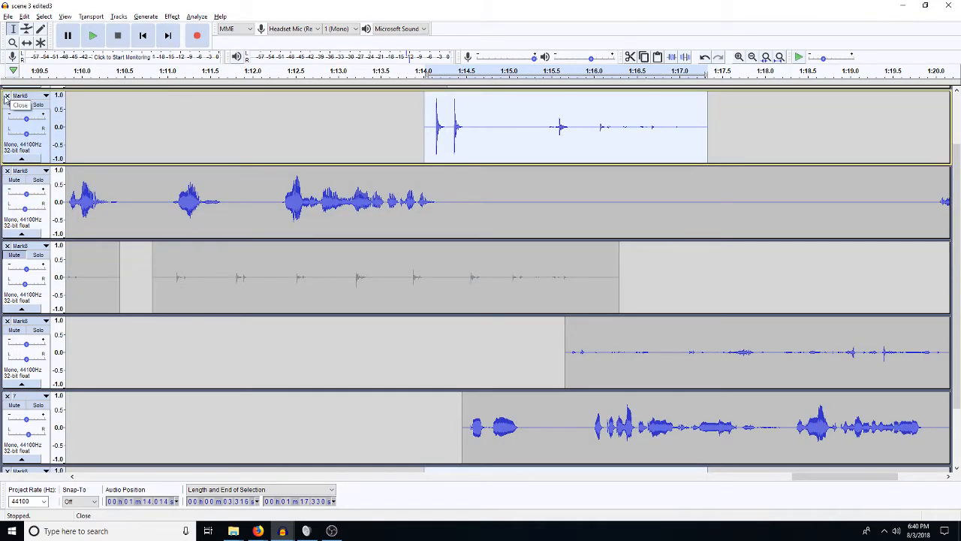
{"action": "left_click", "coordinate": [6, 96]}
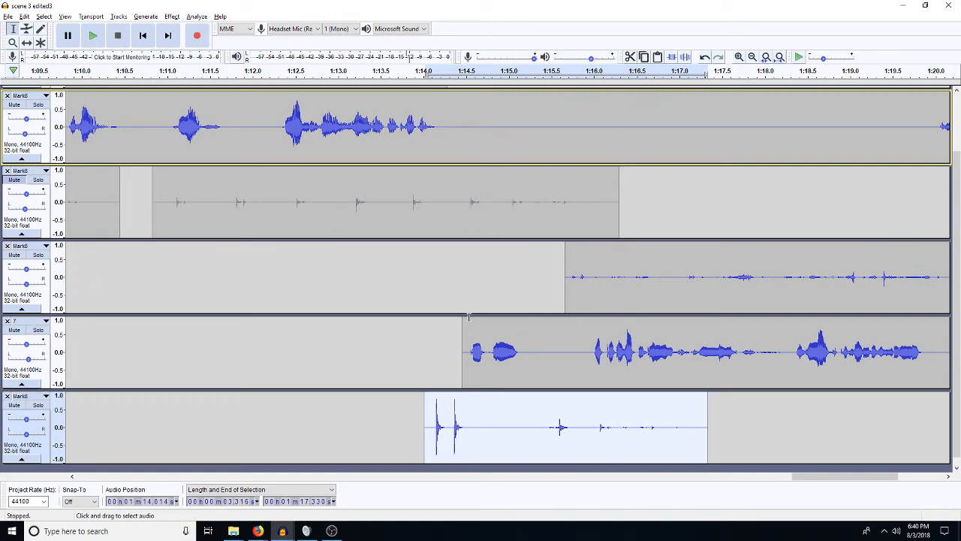
{"action": "left_click", "coordinate": [425, 293]}
{"action": "key", "text": "space"}
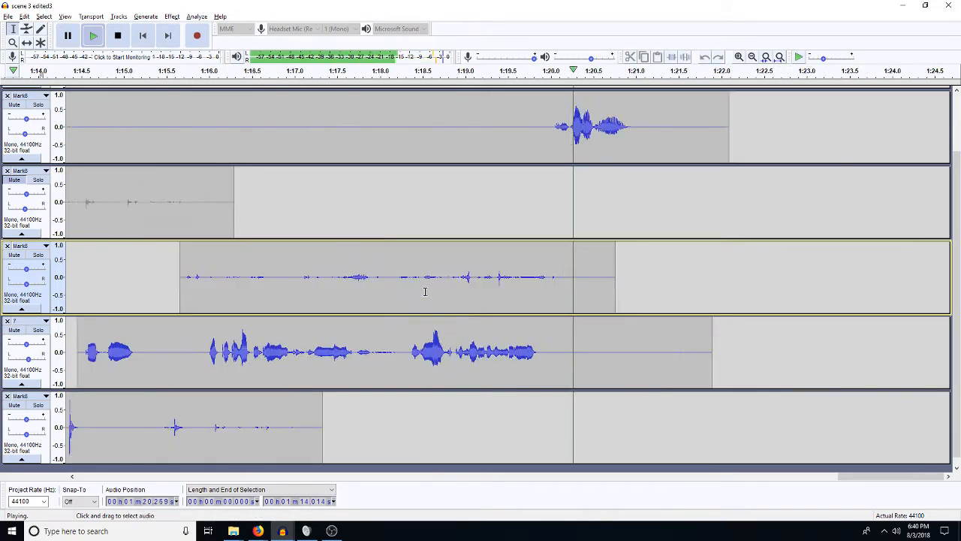
Stop playback and change the tempo of the whole cardboard box clip by -10 percent
{"action": "key", "text": "space"}
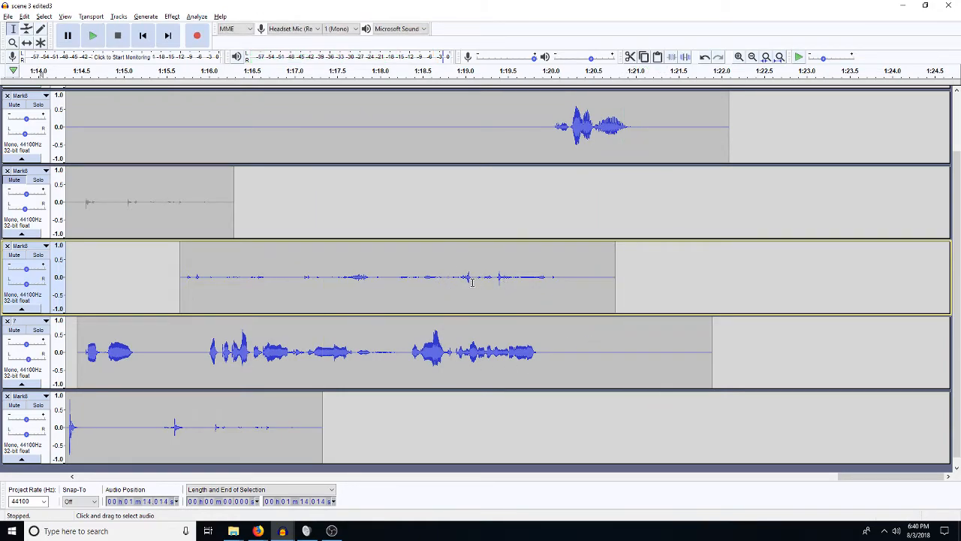
{"action": "double_click", "coordinate": [479, 281]}
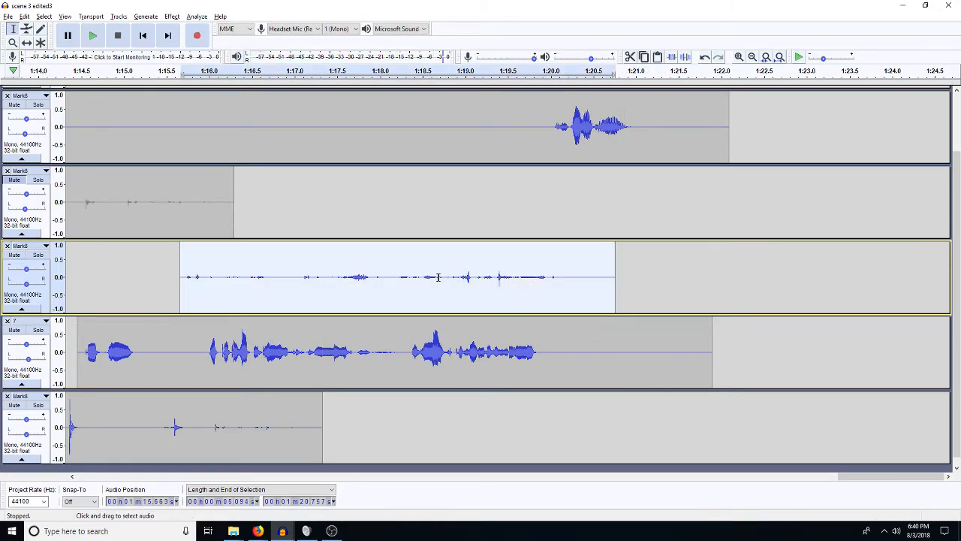
{"action": "left_click", "coordinate": [171, 16]}
{"action": "left_click", "coordinate": [223, 91]}
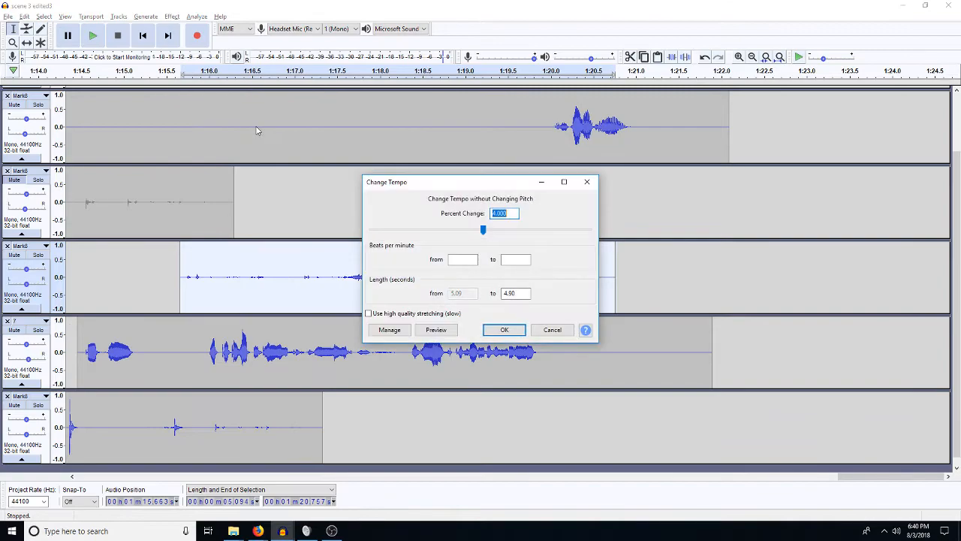
{"action": "type", "text": "-10"}
{"action": "key", "text": "Return"}
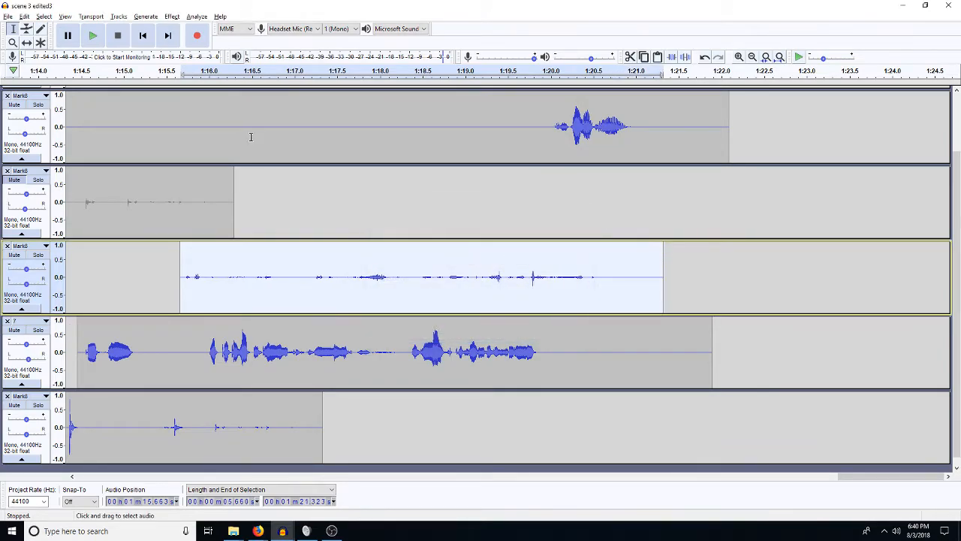
Copy 0.11 s of silence near 1:20.9 in the cardboard clip, insert it at about 1:18.4, 1:17.1, 1:16.1, 1:19.8 and 1:20.2, and play the clip
{"action": "left_click_drag", "start_coordinate": [627, 284], "coordinate": [636, 287]}
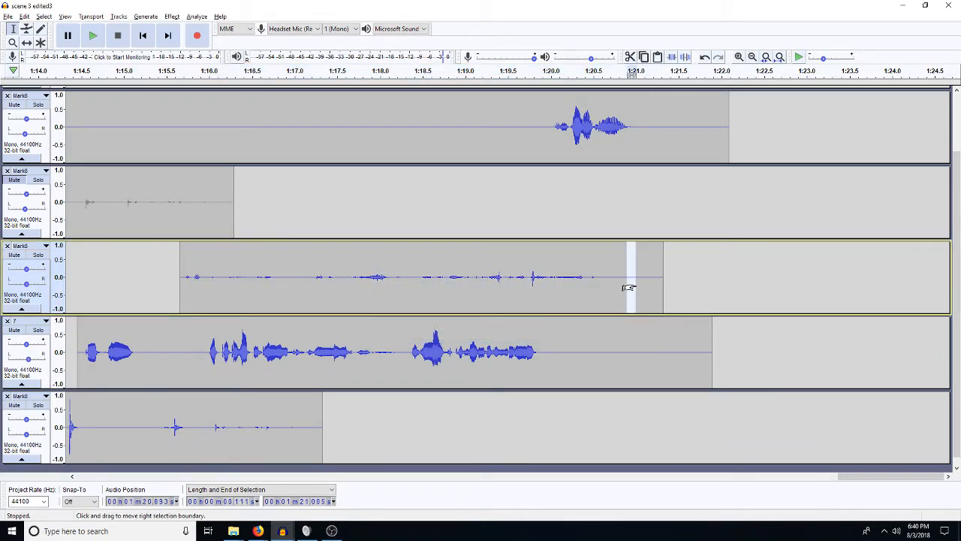
{"action": "left_click", "coordinate": [413, 271]}
{"action": "key", "text": "ctrl+v"}
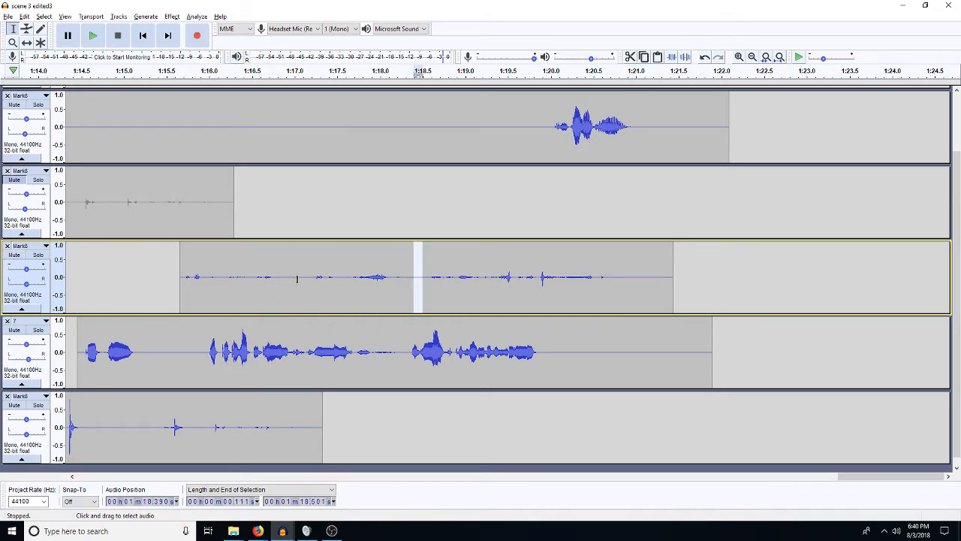
{"action": "left_click", "coordinate": [300, 279]}
{"action": "key", "text": "ctrl+v"}
{"action": "left_click", "coordinate": [222, 278]}
{"action": "key", "text": "ctrl+v"}
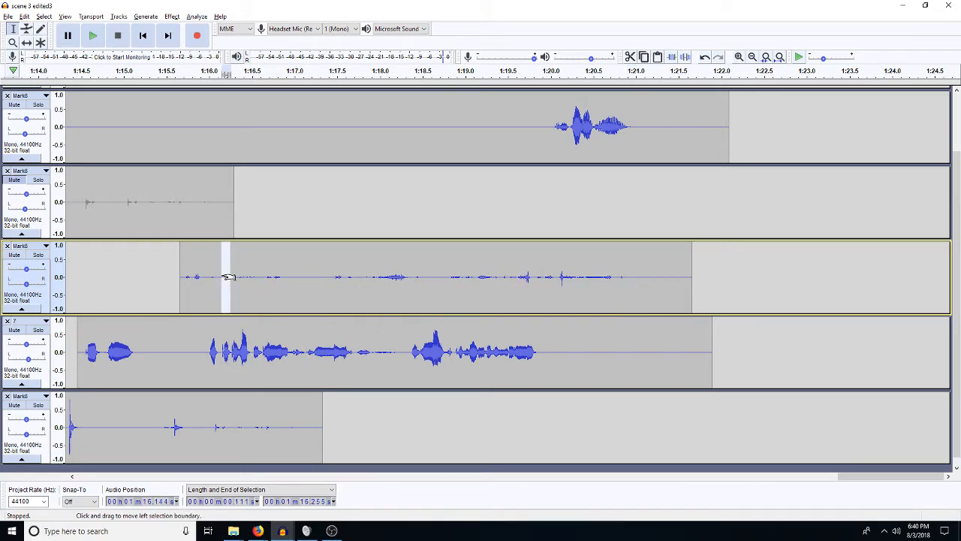
{"action": "left_click", "coordinate": [534, 278]}
{"action": "key", "text": "ctrl+v"}
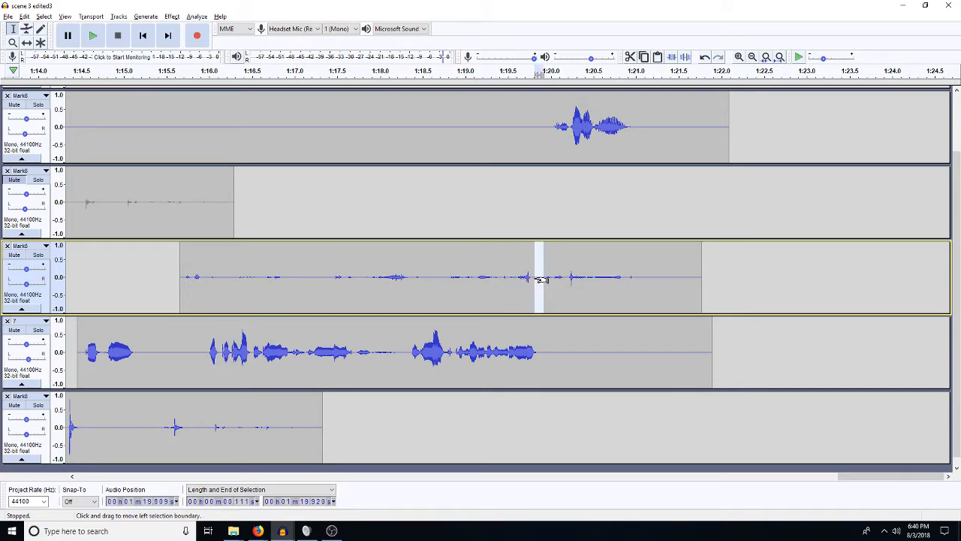
{"action": "left_click", "coordinate": [565, 277]}
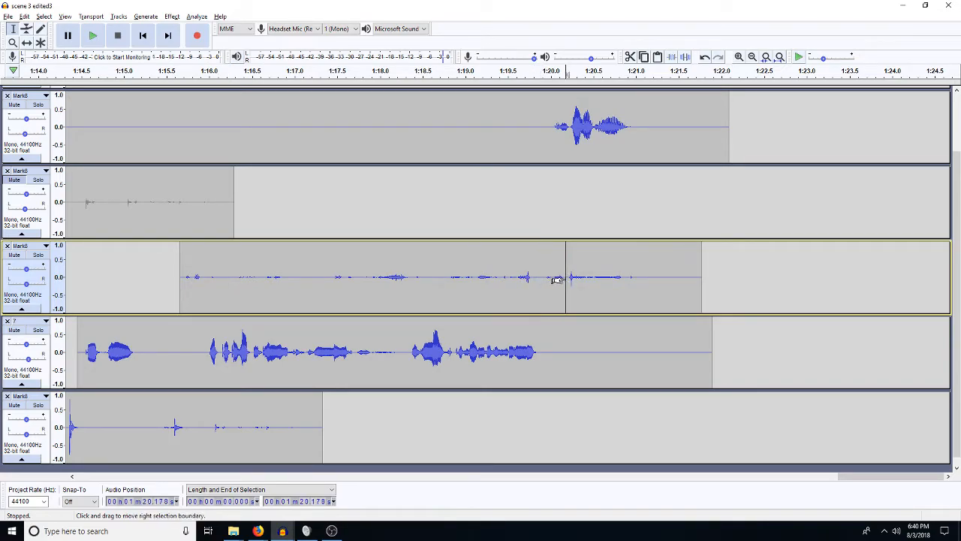
{"action": "key", "text": "ctrl+v"}
{"action": "left_click", "coordinate": [181, 270]}
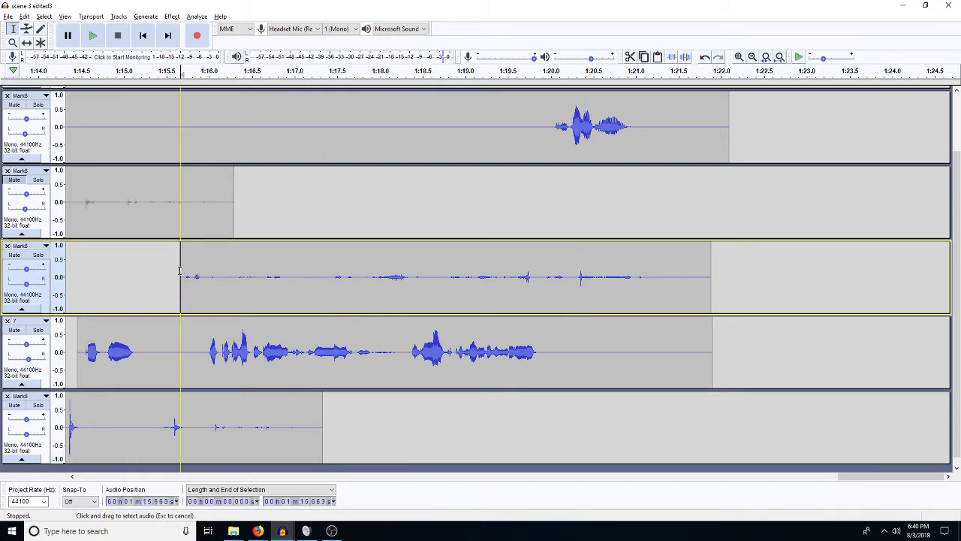
{"action": "key", "text": "space"}
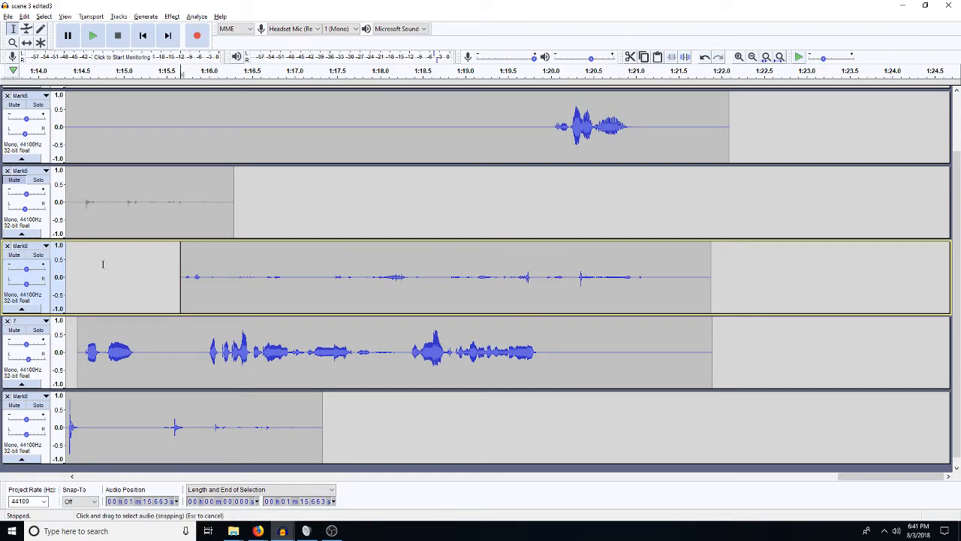
Copy the cardboard sound from about 1:16.7 to 1:16.9, paste it over the loud peaks near 1:19.6 and 1:20.4, and insert it at 1:21.5
{"action": "left_click_drag", "start_coordinate": [290, 285], "coordinate": [264, 286]}
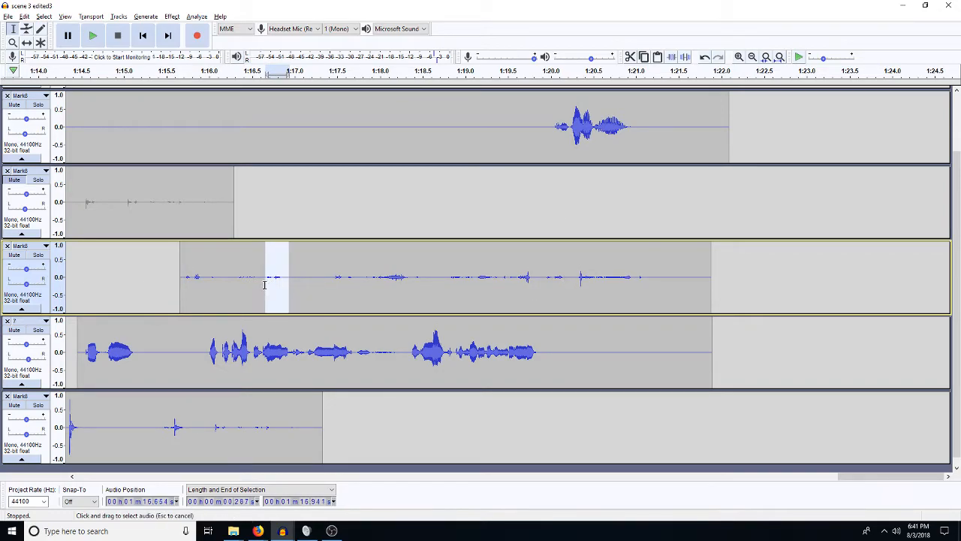
{"action": "left_click_drag", "start_coordinate": [517, 276], "coordinate": [603, 291]}
{"action": "key", "text": "ctrl+v"}
{"action": "key", "text": "ctrl+v"}
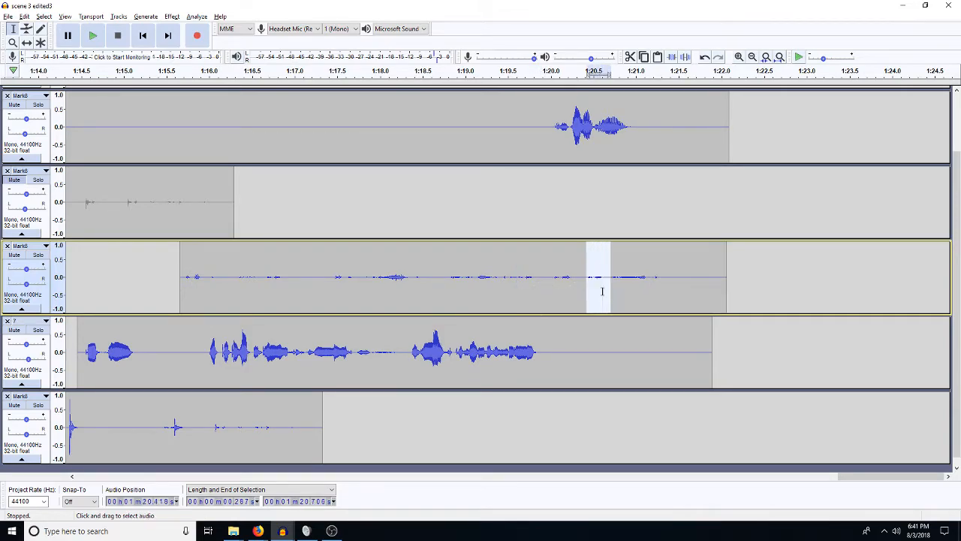
{"action": "left_click", "coordinate": [646, 291]}
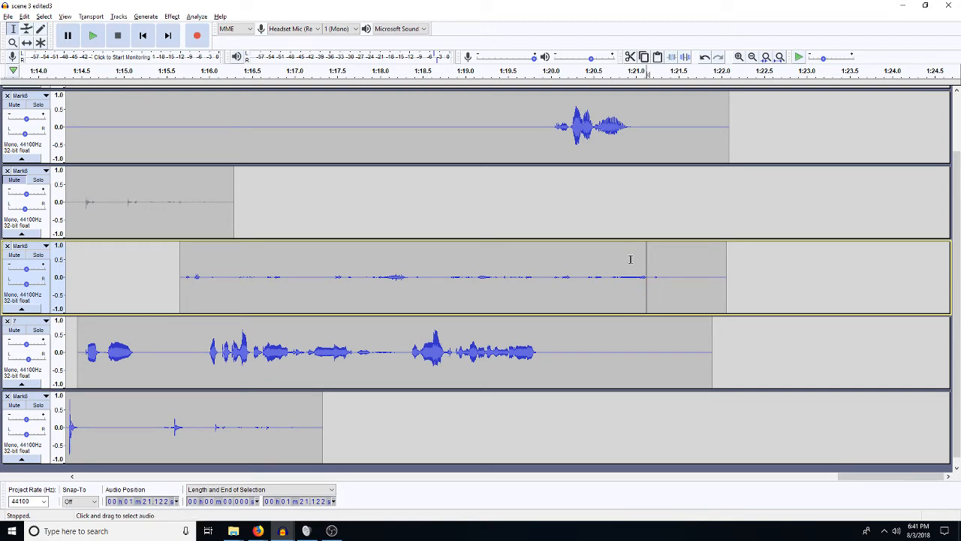
{"action": "left_click", "coordinate": [678, 277]}
{"action": "key", "text": "ctrl+v"}
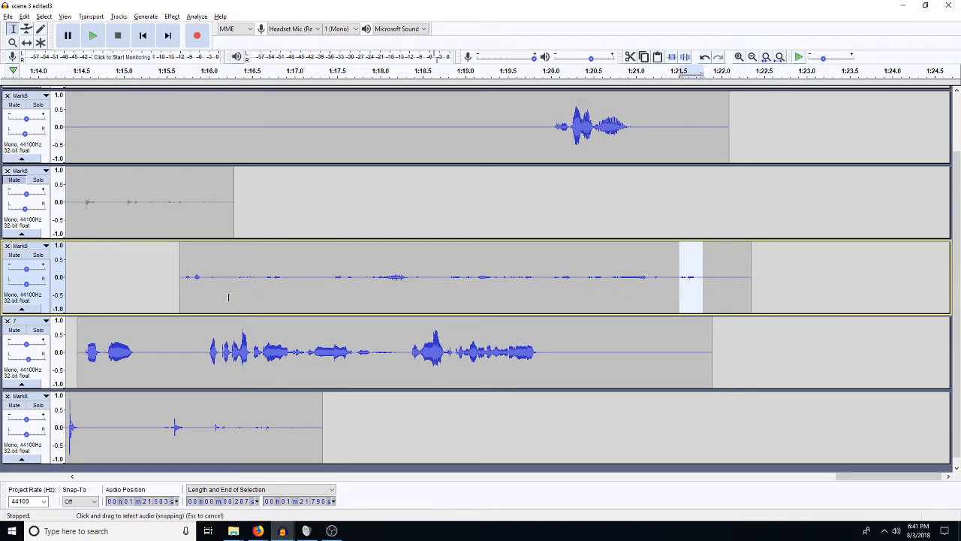
Select the cardboard, second voice and door clips from about 1:12.6 to 1:24.4, try Mix and Render on them and undo it
{"action": "left_click", "coordinate": [780, 57]}
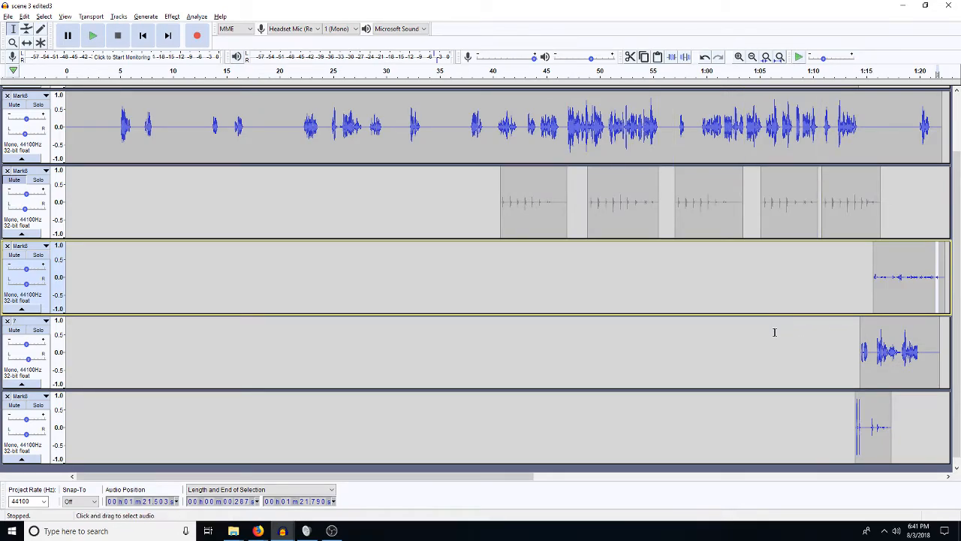
{"action": "left_click_drag", "start_coordinate": [947, 479], "coordinate": [947, 479]}
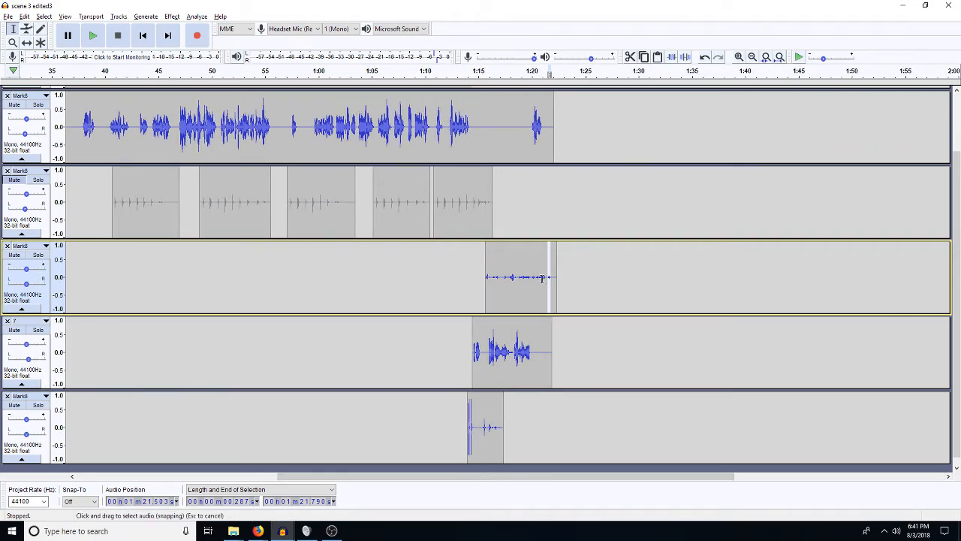
{"action": "left_click_drag", "start_coordinate": [453, 274], "coordinate": [578, 429]}
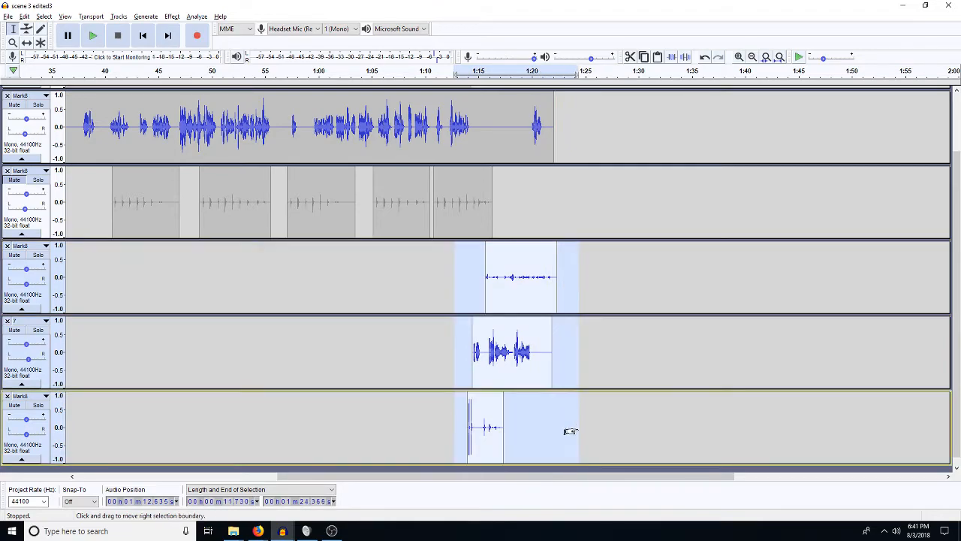
{"action": "key", "text": "ctrl+shift+m"}
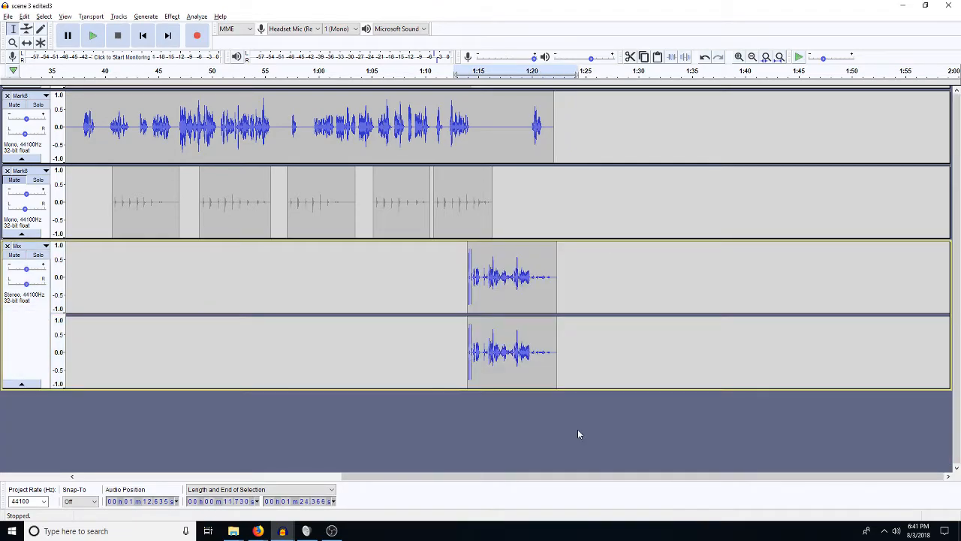
{"action": "key", "text": "ctrl+z"}
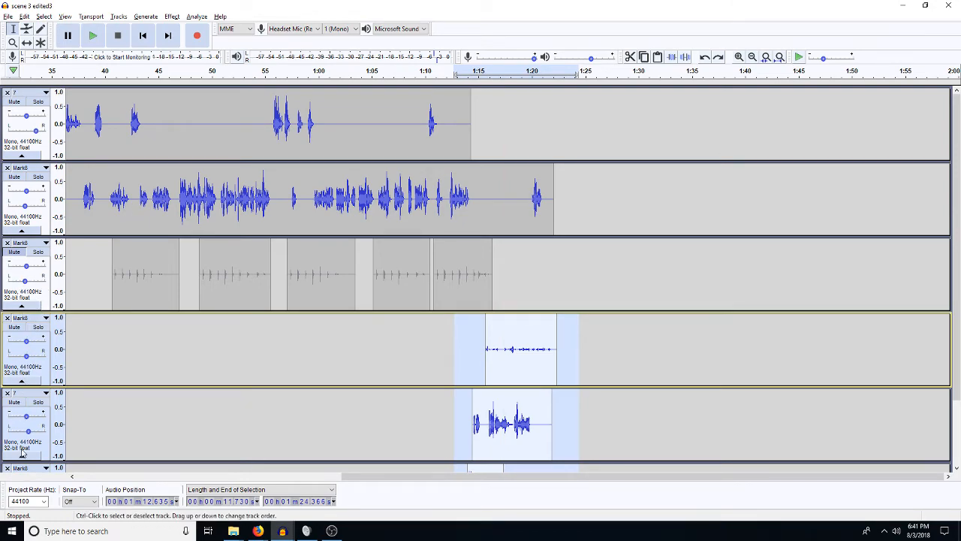
Centre the second voice clip's track pan and Mix and Render the three selected tracks into one mono track
{"action": "left_click_drag", "start_coordinate": [27, 432], "coordinate": [27, 433]}
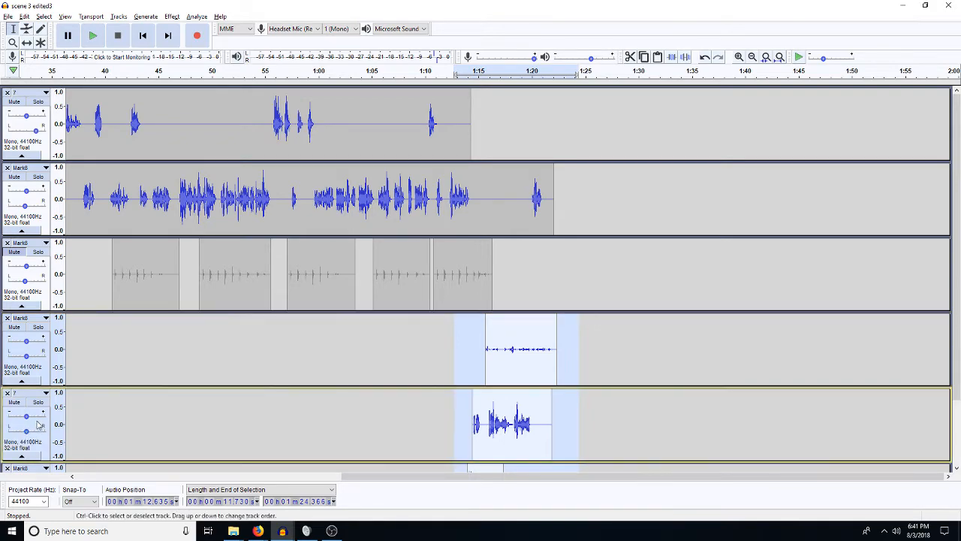
{"action": "scroll", "coordinate": [105, 365], "scroll_direction": "down", "scroll_amount": 2}
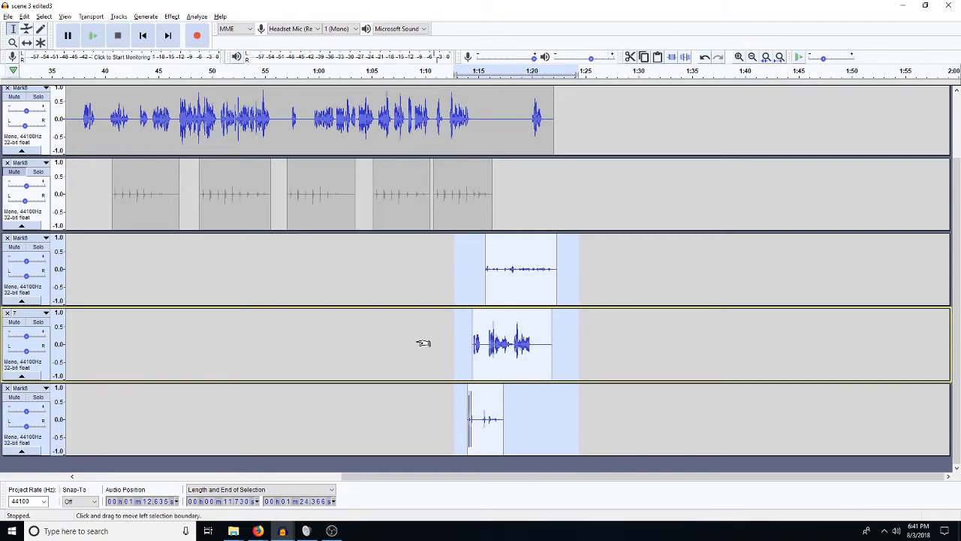
{"action": "key", "text": "ctrl+shift+m"}
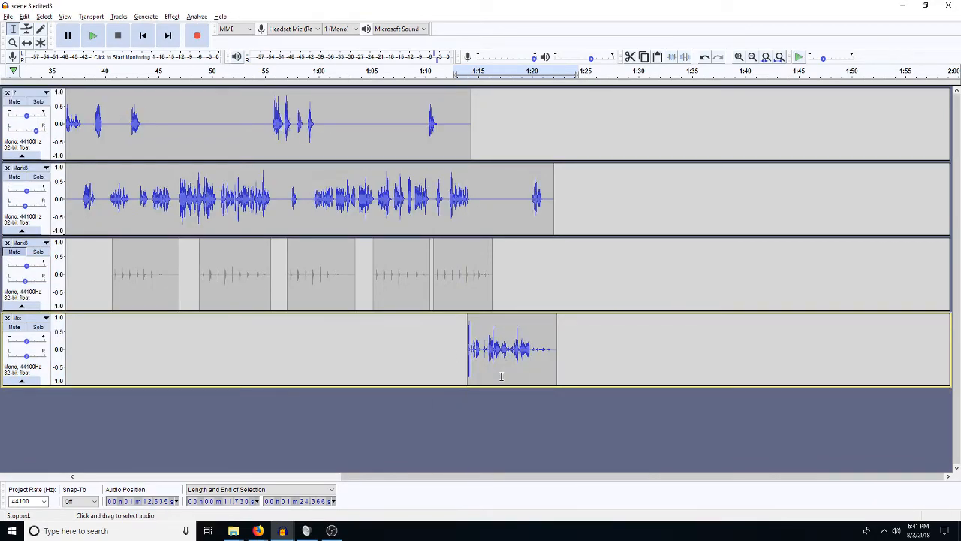
Duplicate the mixed clip onto a new track, panning the original 80% left and the duplicate 50% left
{"action": "double_click", "coordinate": [501, 376]}
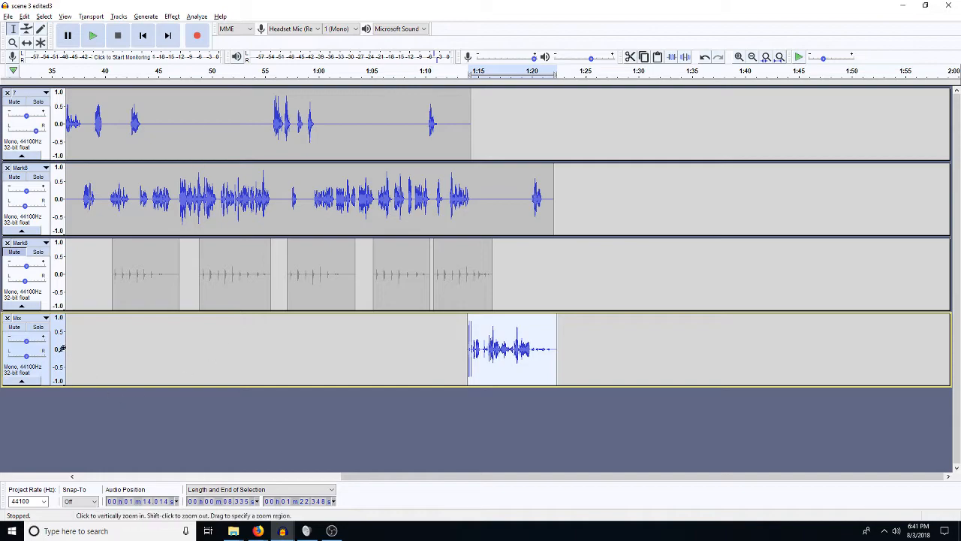
{"action": "key", "text": "ctrl+d"}
{"action": "left_click", "coordinate": [86, 380]}
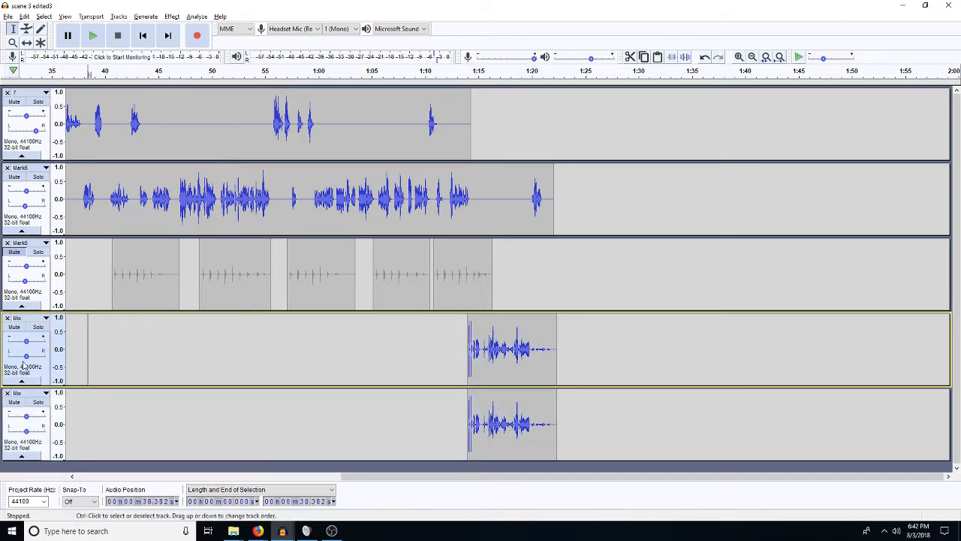
{"action": "left_click_drag", "start_coordinate": [26, 356], "coordinate": [14, 362]}
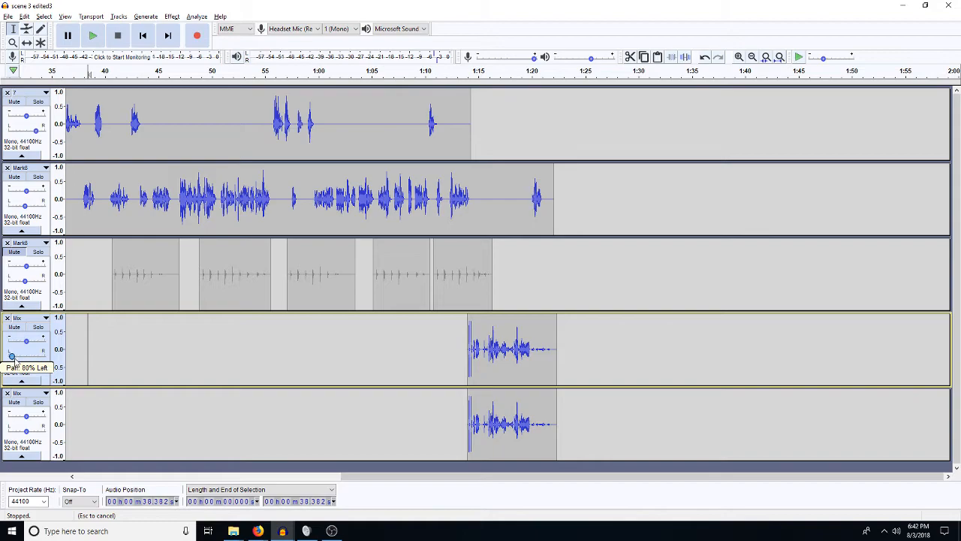
{"action": "left_click_drag", "start_coordinate": [26, 431], "coordinate": [16, 431]}
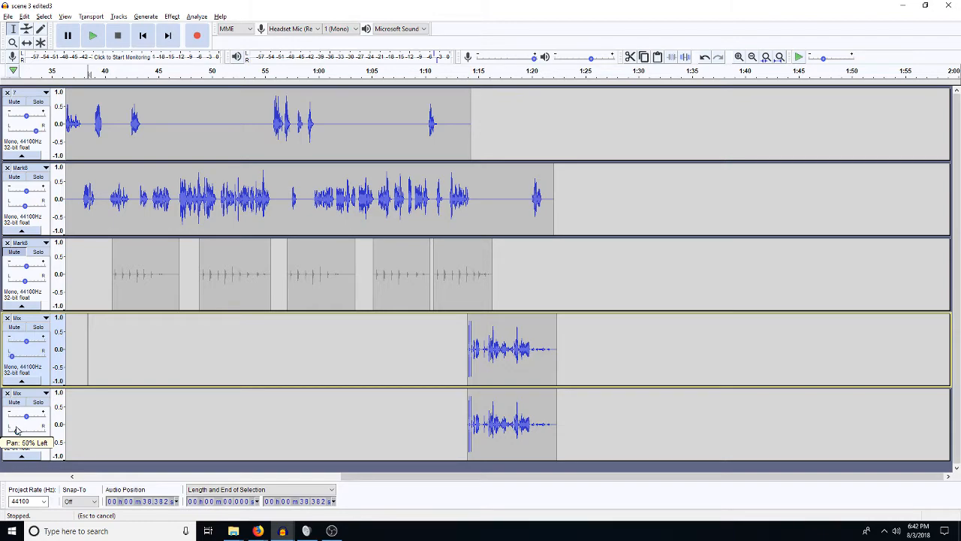
{"action": "left_click_drag", "start_coordinate": [17, 429], "coordinate": [18, 430]}
Silence the duplicate mix track from its start at about 1:14.0 to 1:15.7, just past the door sound
{"action": "left_click", "coordinate": [485, 354]}
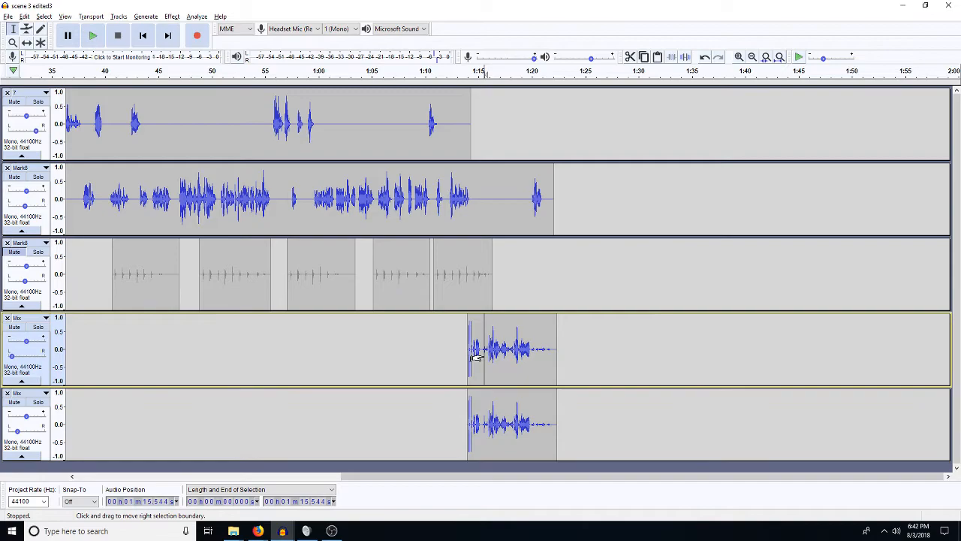
{"action": "left_click", "coordinate": [739, 57]}
{"action": "left_click", "coordinate": [739, 57]}
{"action": "left_click", "coordinate": [739, 57]}
{"action": "left_click", "coordinate": [739, 58]}
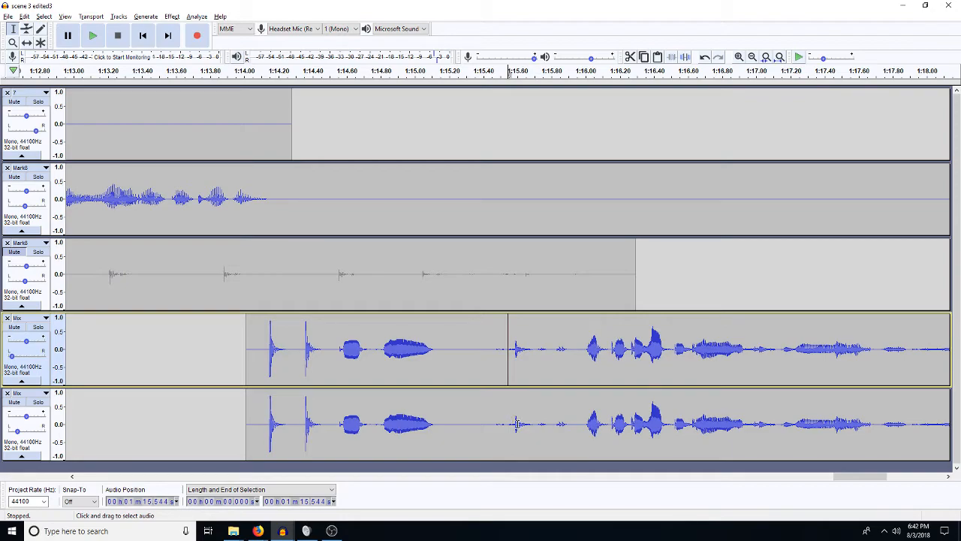
{"action": "left_click_drag", "start_coordinate": [536, 427], "coordinate": [247, 419]}
{"action": "key", "text": "ctrl+l"}
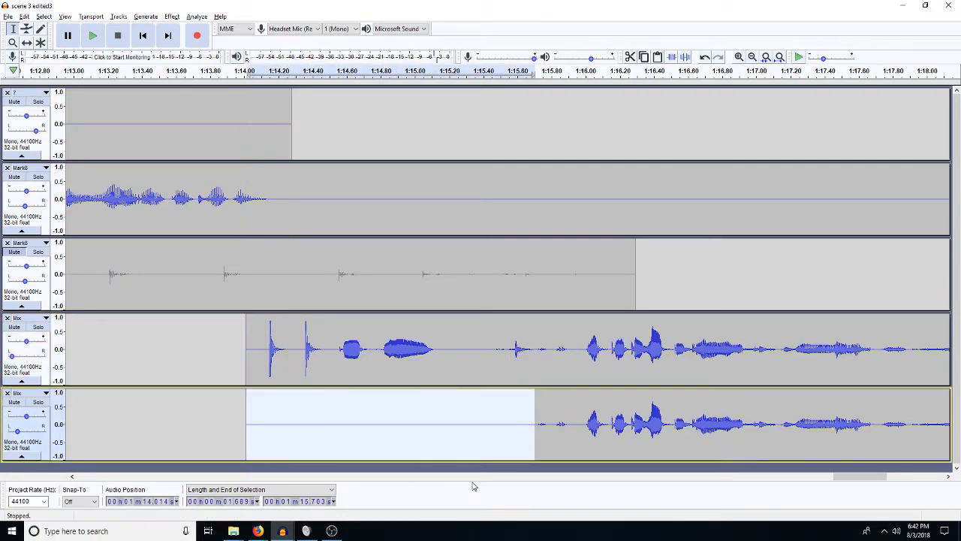
Fade out the original mix track from about 1:15.7 to 1:20.0
{"action": "left_click_drag", "start_coordinate": [947, 476], "coordinate": [948, 478]}
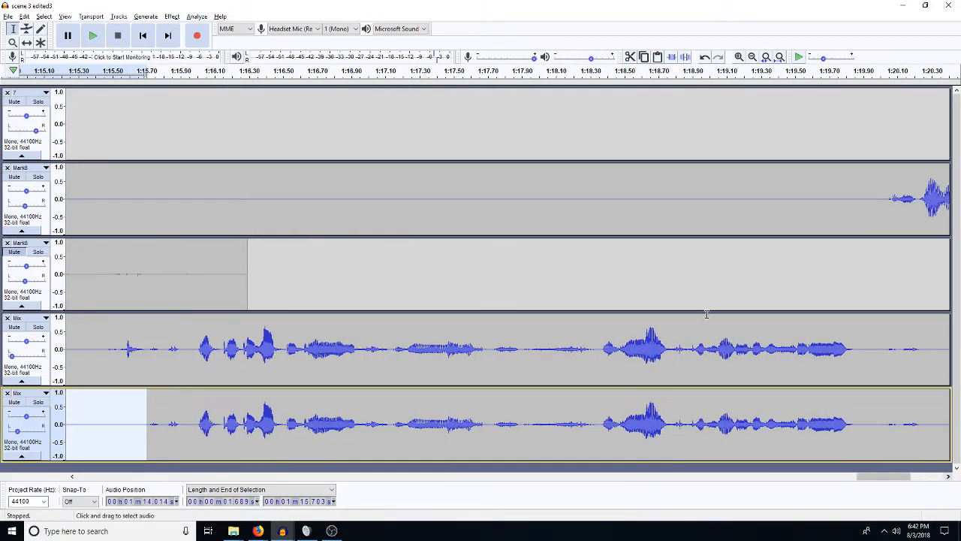
{"action": "left_click", "coordinate": [752, 57]}
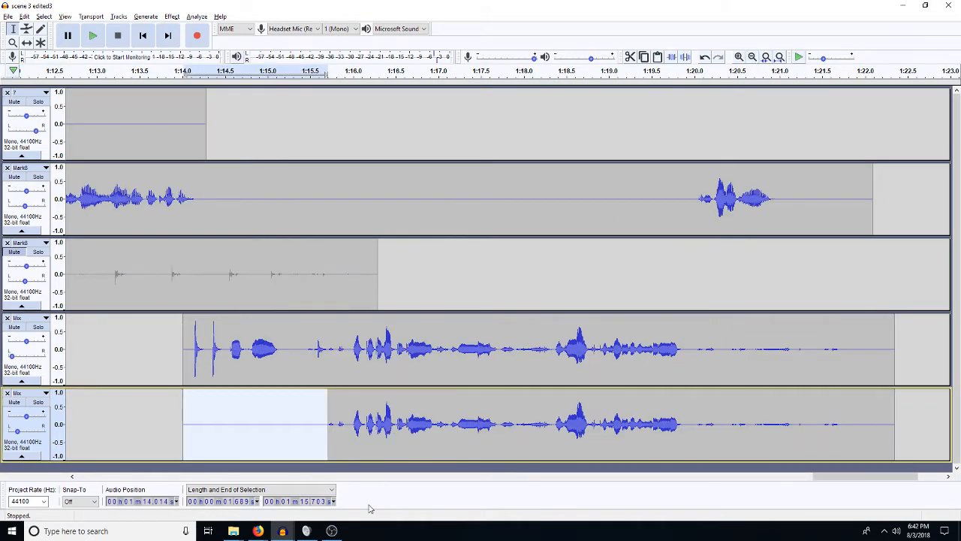
{"action": "left_click_drag", "start_coordinate": [327, 349], "coordinate": [694, 333]}
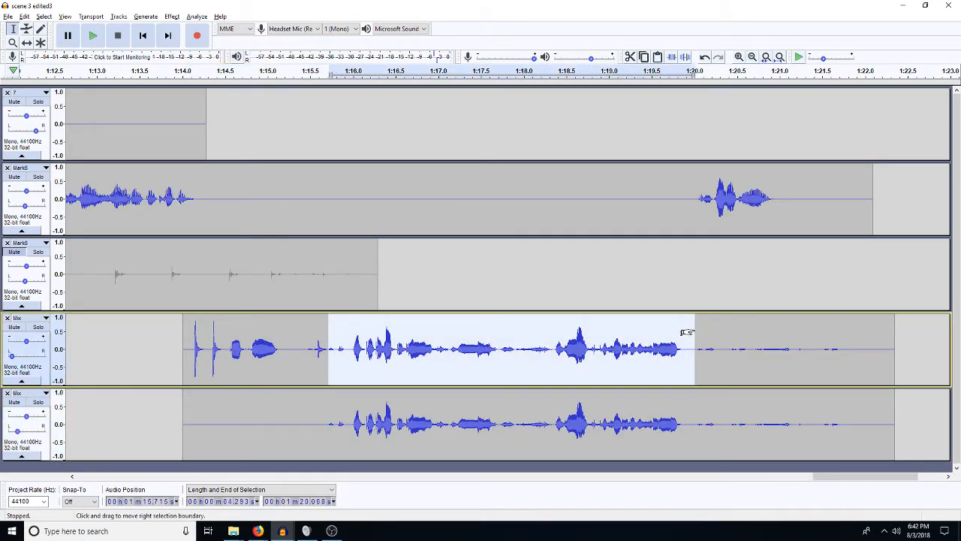
{"action": "key", "text": "ctrl+r"}
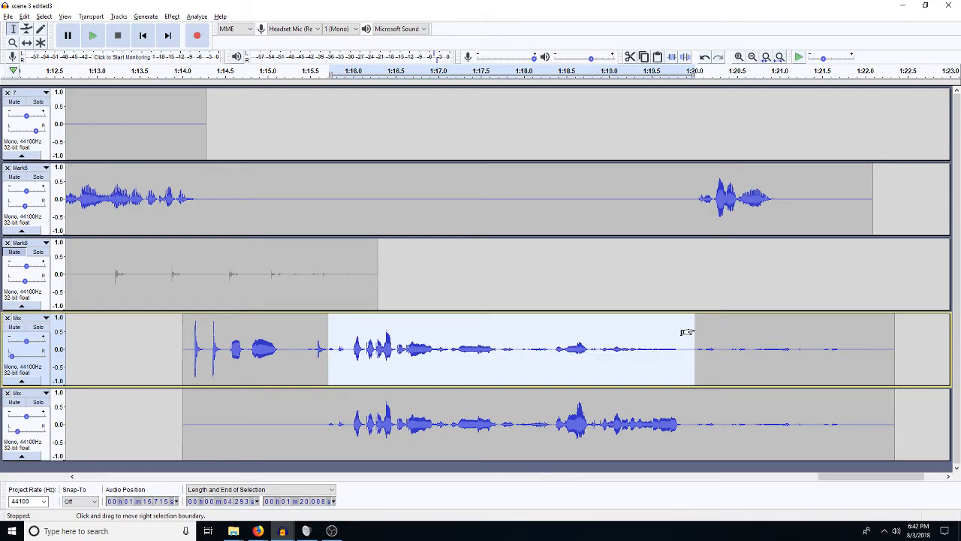
Fade in the duplicate mix track from about 1:15.6 to 1:20.0 and silence the original mix track from about 1:19.9 to its end
{"action": "left_click_drag", "start_coordinate": [693, 423], "coordinate": [320, 419]}
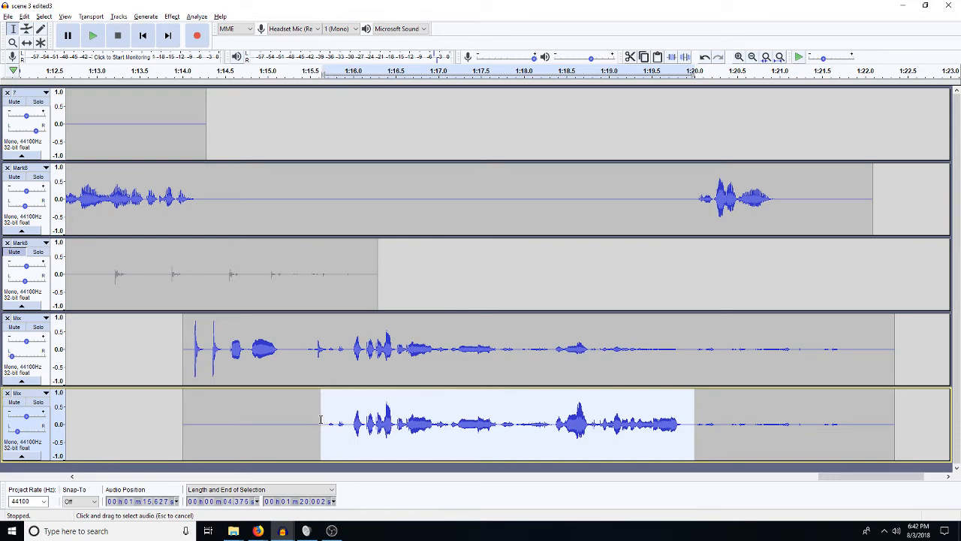
{"action": "key", "text": "ctrl+r"}
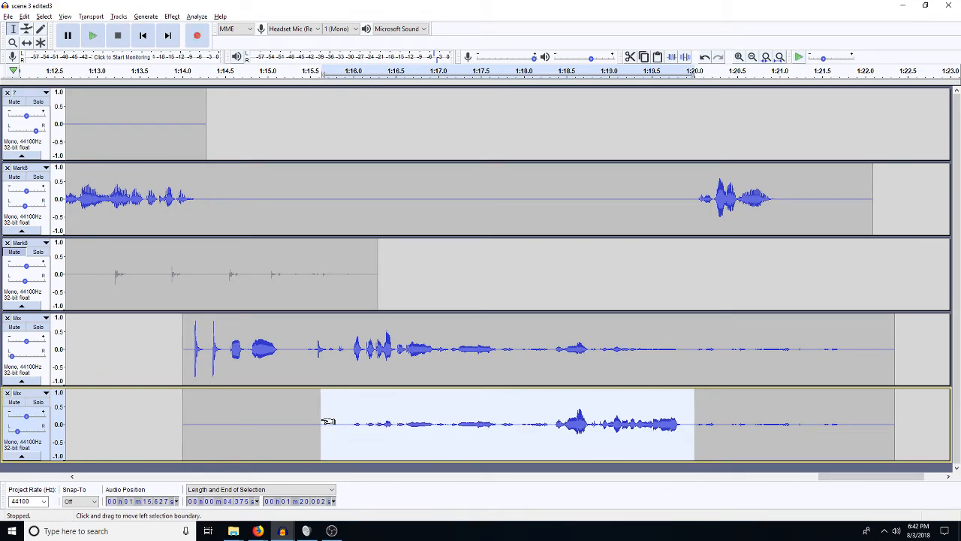
{"action": "left_click_drag", "start_coordinate": [685, 354], "coordinate": [895, 348]}
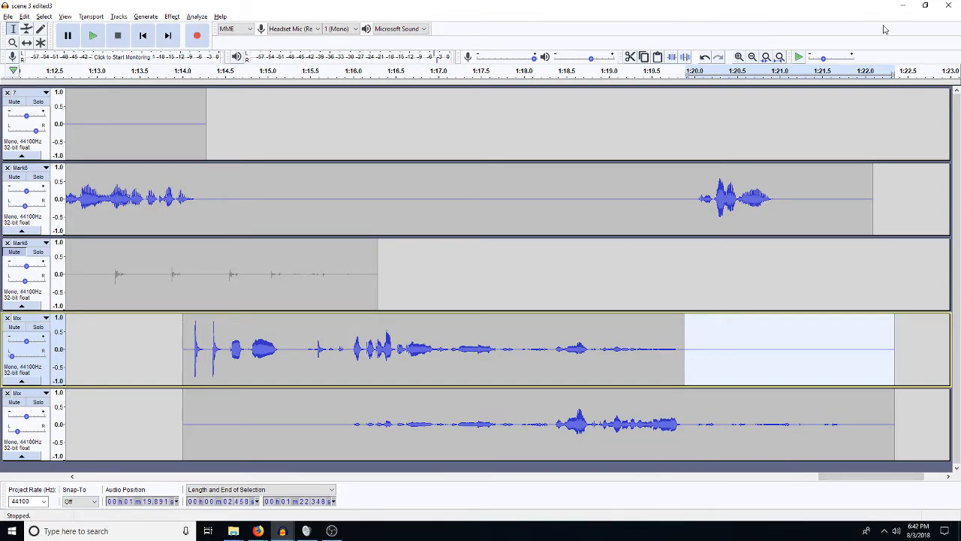
Play back the crossfaded mix tracks from their start at about 1:14.0
{"action": "left_click", "coordinate": [780, 58]}
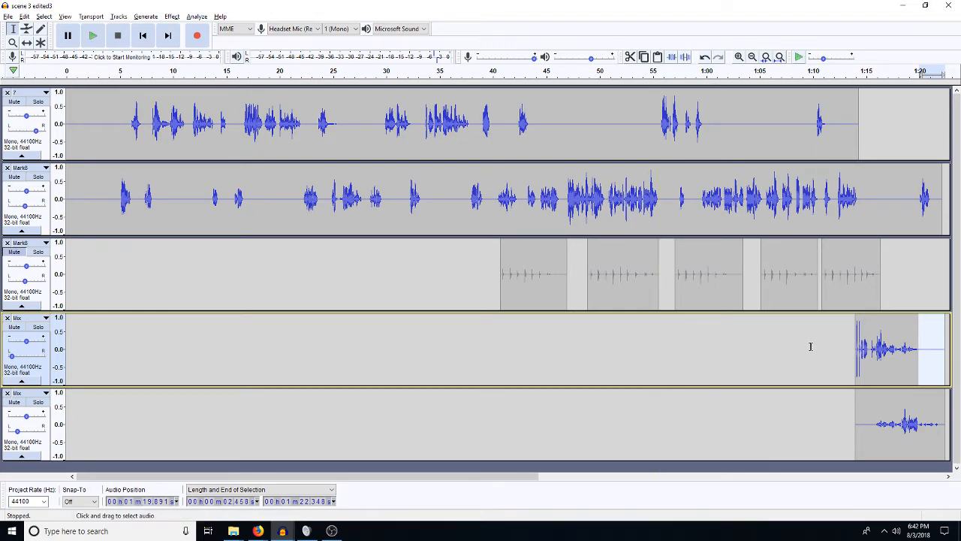
{"action": "left_click", "coordinate": [855, 357]}
{"action": "key", "text": "space"}
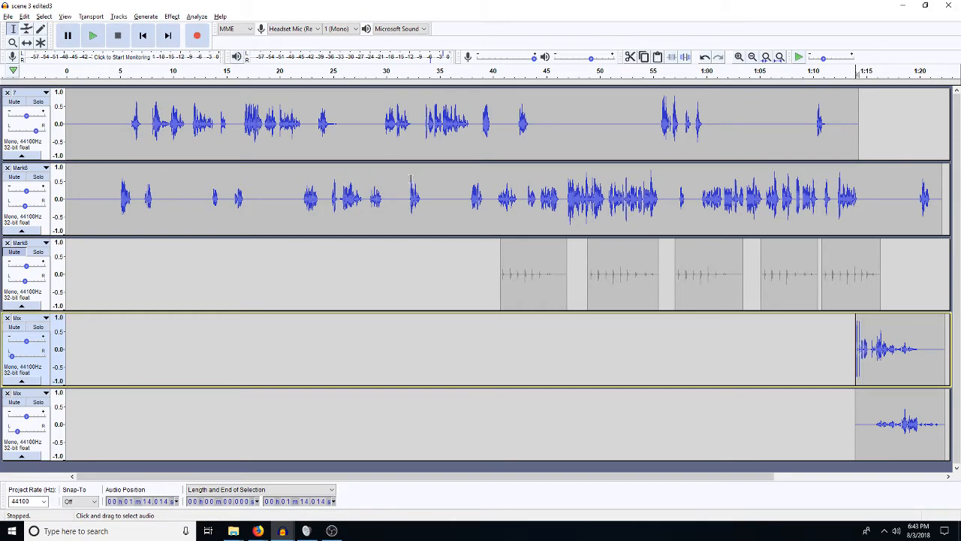
Duplicate the second voice track and the muted footsteps track below the mix tracks, and remove the two originals
{"action": "double_click", "coordinate": [493, 202]}
{"action": "key", "text": "shift+Down"}
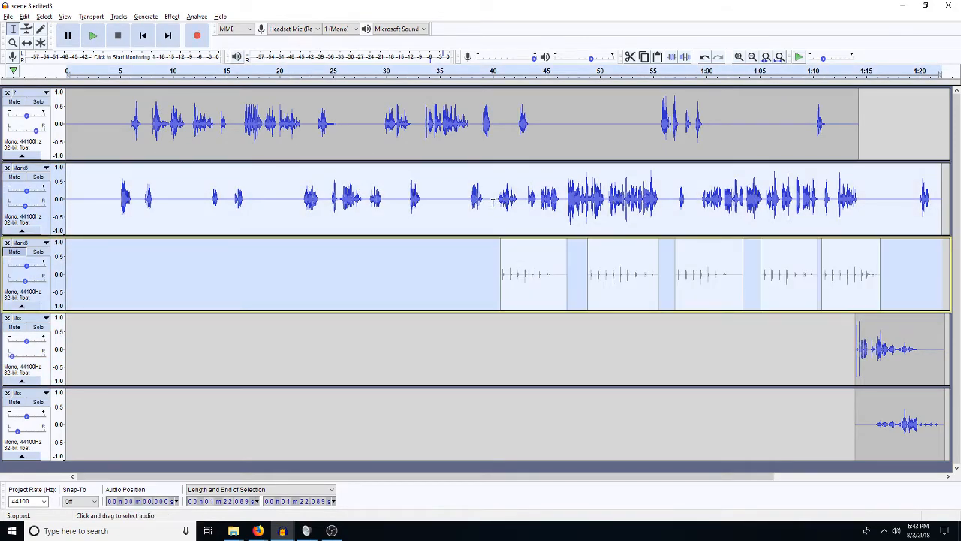
{"action": "key", "text": "ctrl+shift+m"}
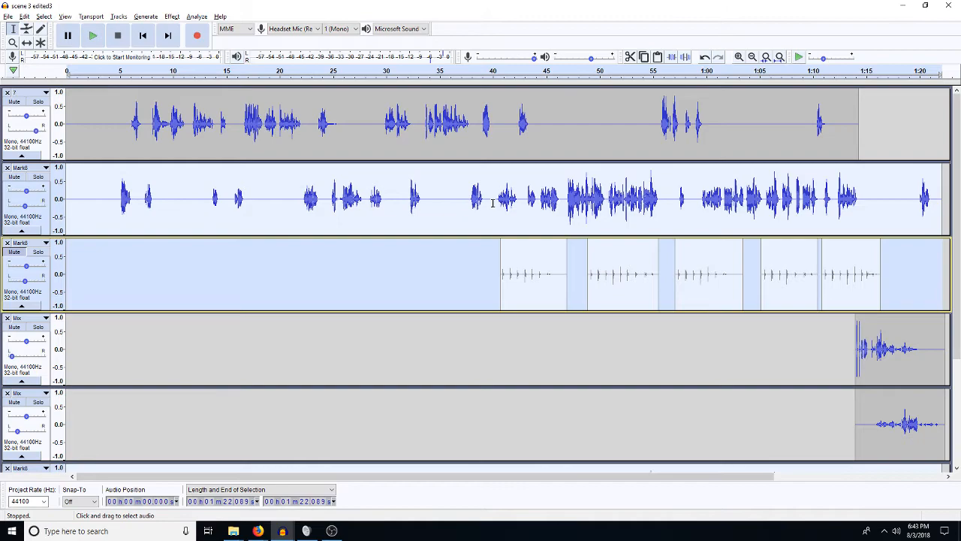
{"action": "left_click", "coordinate": [7, 168]}
{"action": "left_click", "coordinate": [7, 168]}
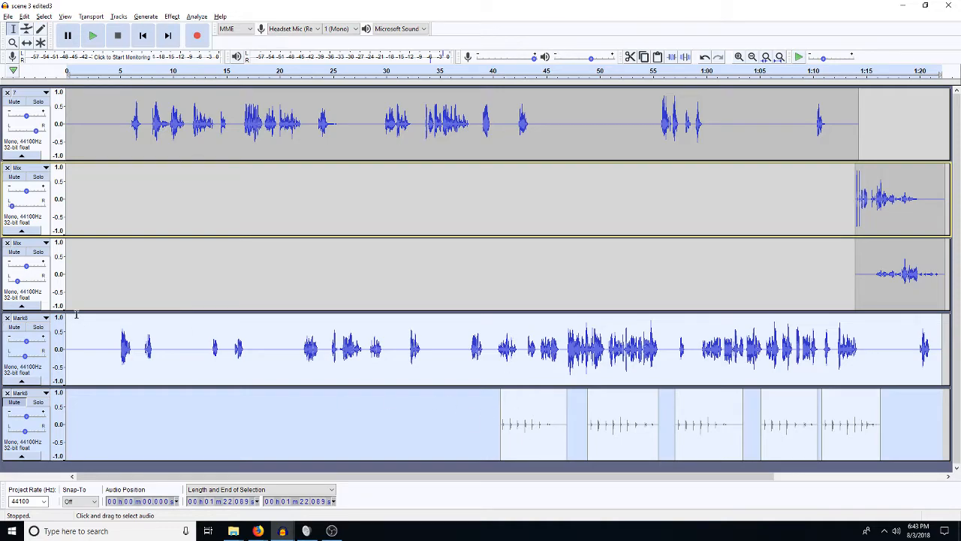
Collapse the first voice track and both mix tracks to their minimum height
{"action": "left_click", "coordinate": [21, 157]}
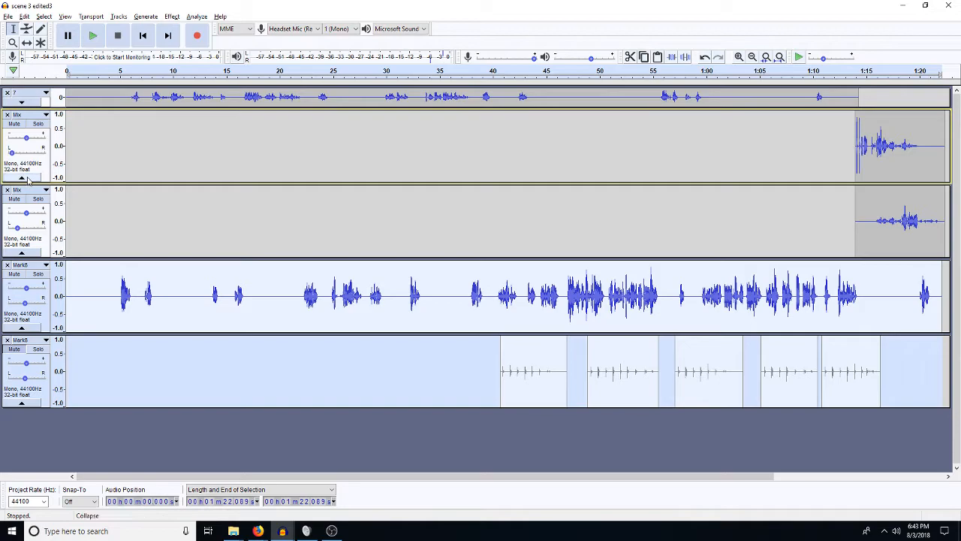
{"action": "left_click", "coordinate": [30, 179]}
{"action": "left_click", "coordinate": [34, 201]}
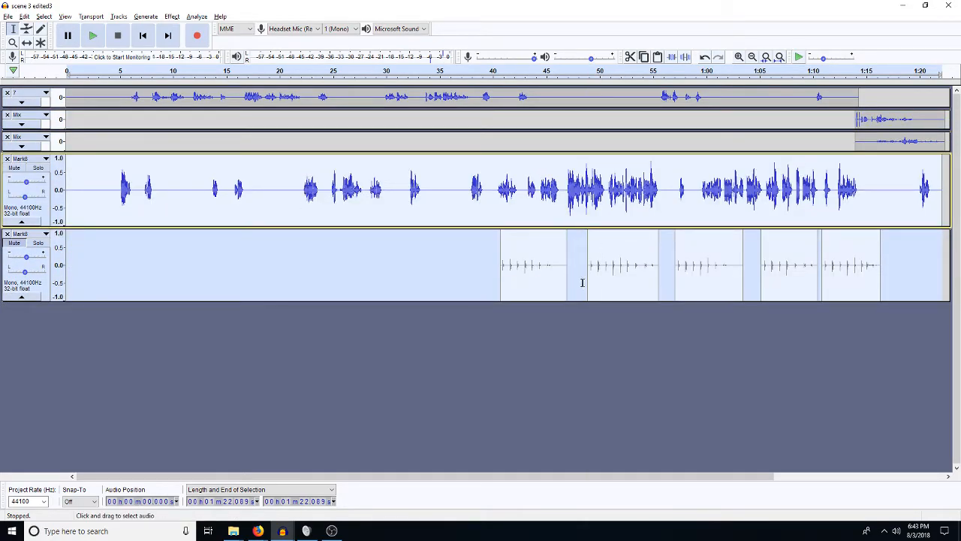
Listen to the dialogue from about 37.5 s and again from about 22.4 s
{"action": "left_click", "coordinate": [466, 201]}
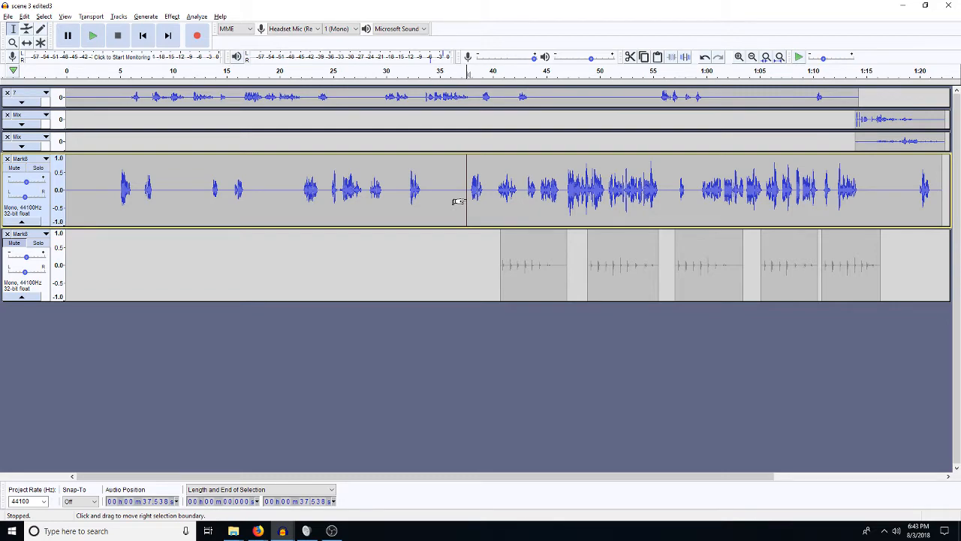
{"action": "key", "text": "space"}
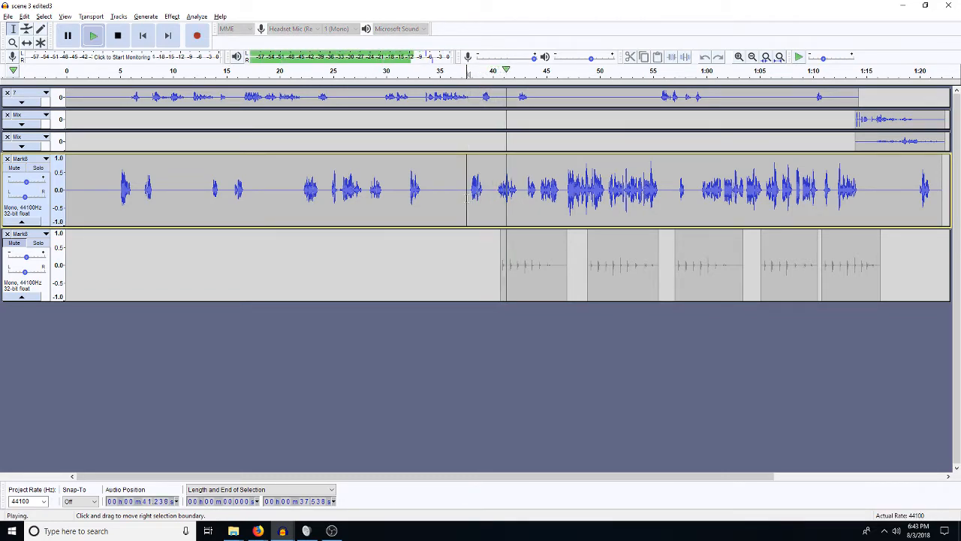
{"action": "key", "text": "space"}
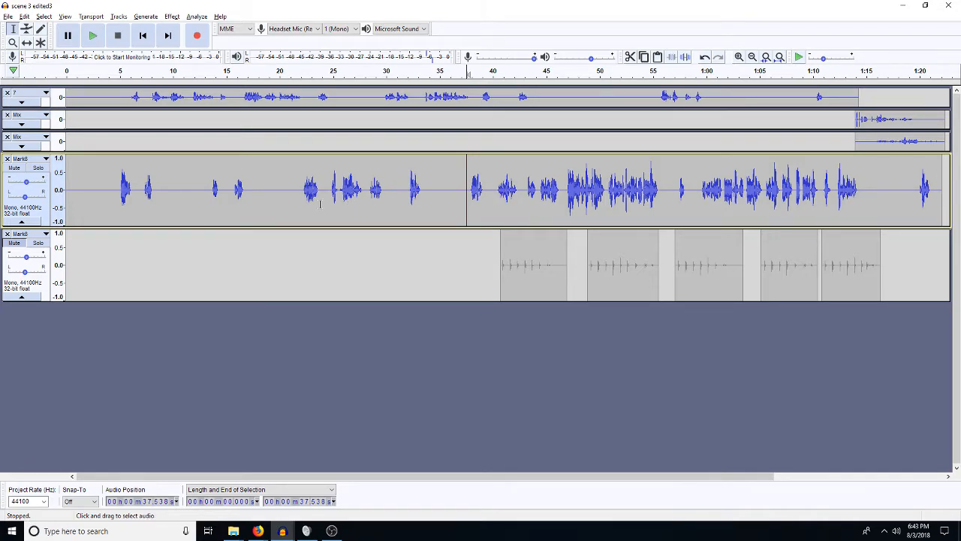
{"action": "left_click", "coordinate": [305, 186]}
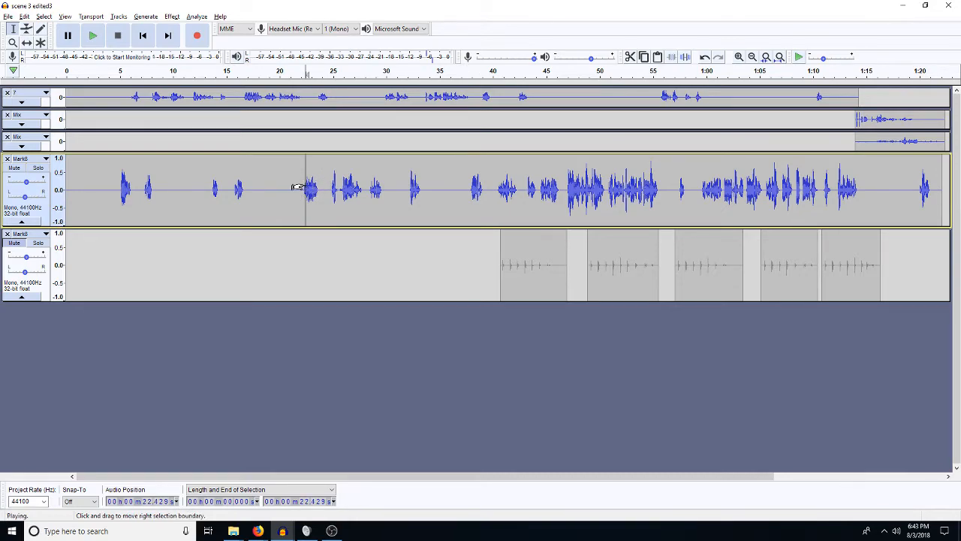
{"action": "key", "text": "space"}
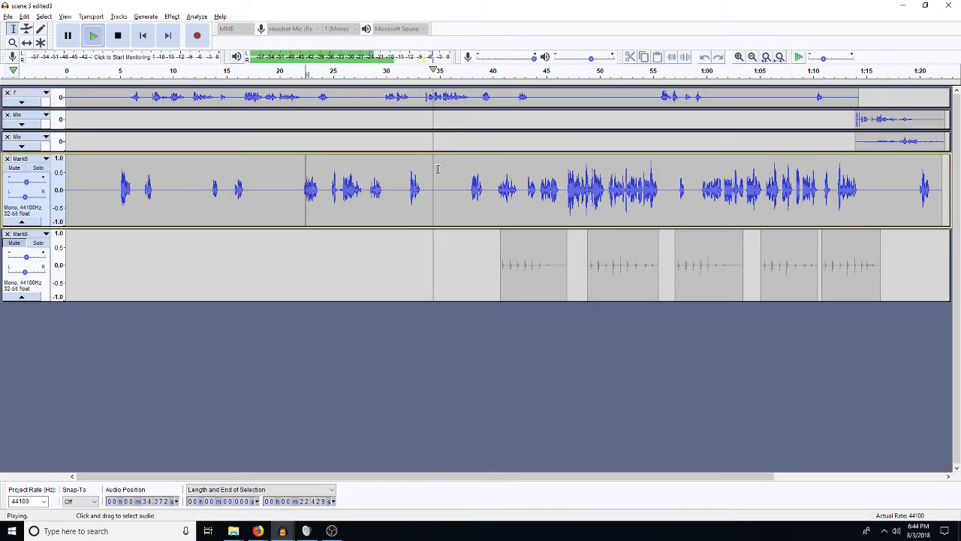
{"action": "key", "text": "space"}
Move the first footsteps clip earlier so that it starts at about 39.7 s
{"action": "left_click", "coordinate": [493, 194]}
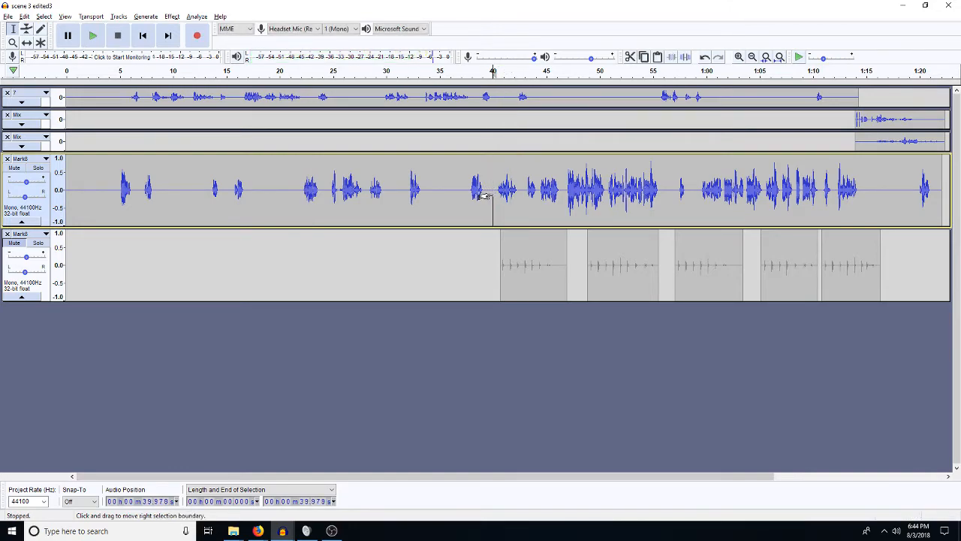
{"action": "left_click", "coordinate": [493, 256]}
{"action": "left_click", "coordinate": [489, 261]}
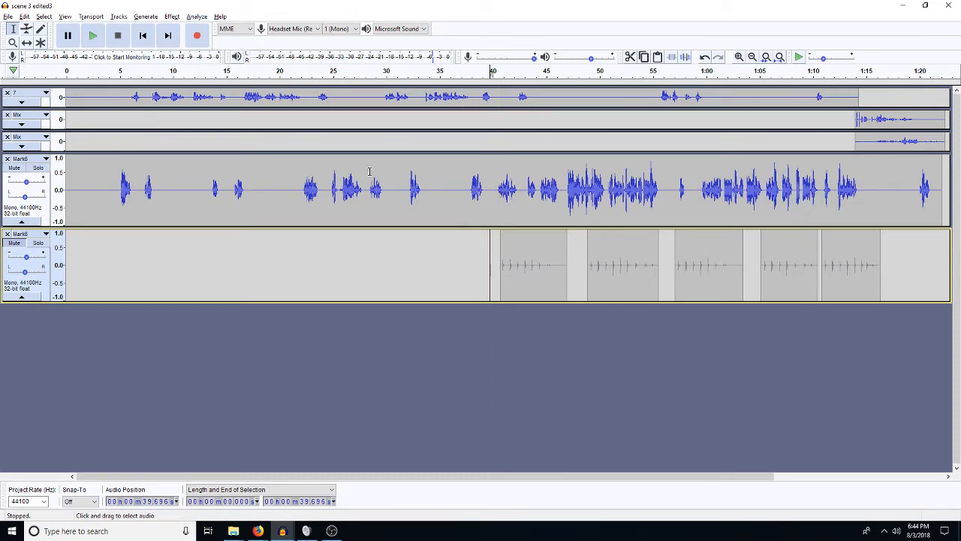
{"action": "left_click", "coordinate": [27, 43]}
{"action": "left_click_drag", "start_coordinate": [519, 290], "coordinate": [508, 287]}
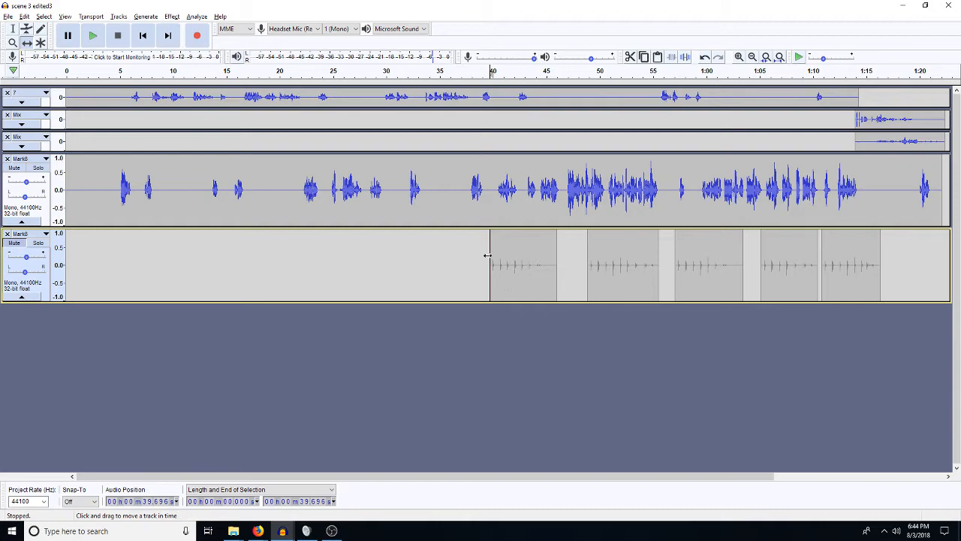
{"action": "left_click", "coordinate": [13, 29]}
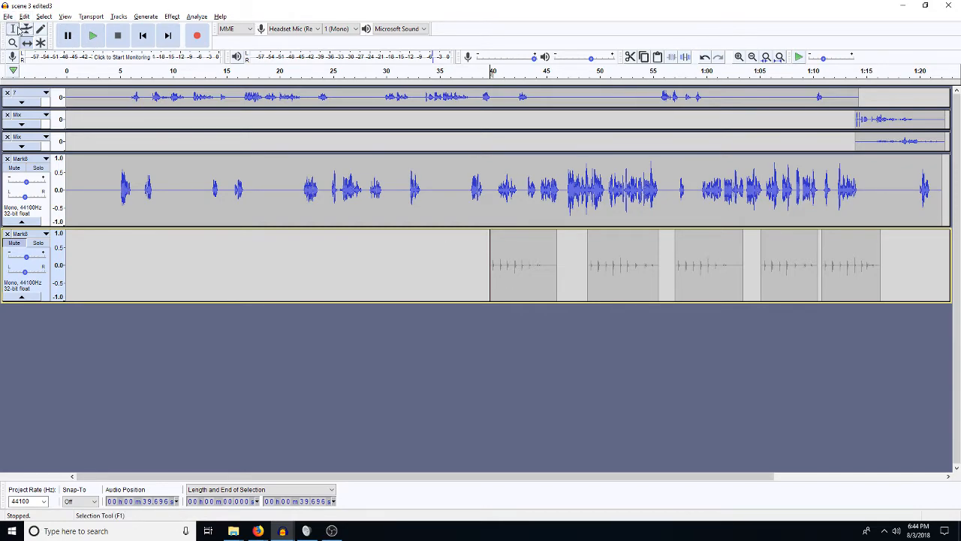
Paste a silent gap of about 0.75 s into the second voice track at about 40.2 s and the first voice track at about 40.3 s
{"action": "left_click_drag", "start_coordinate": [493, 199], "coordinate": [485, 198]}
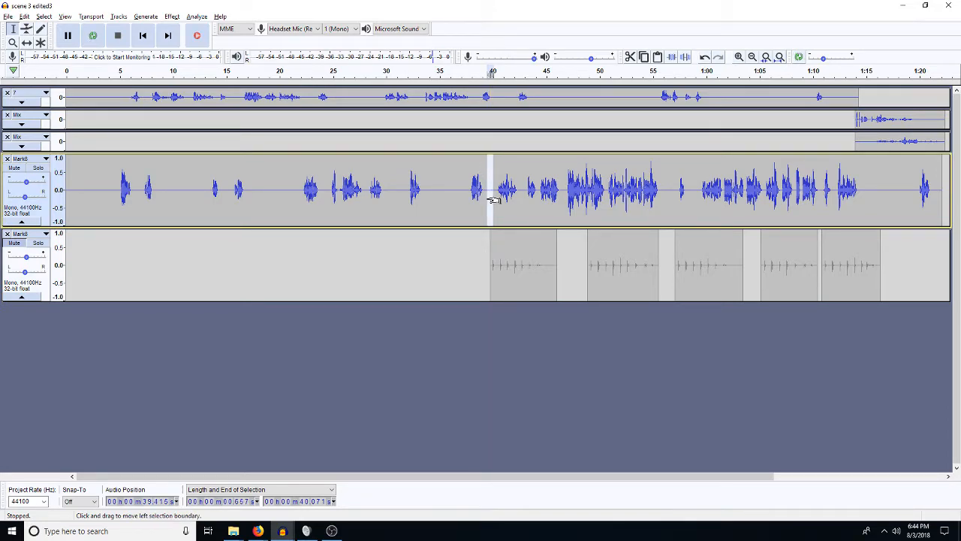
{"action": "left_click", "coordinate": [493, 200]}
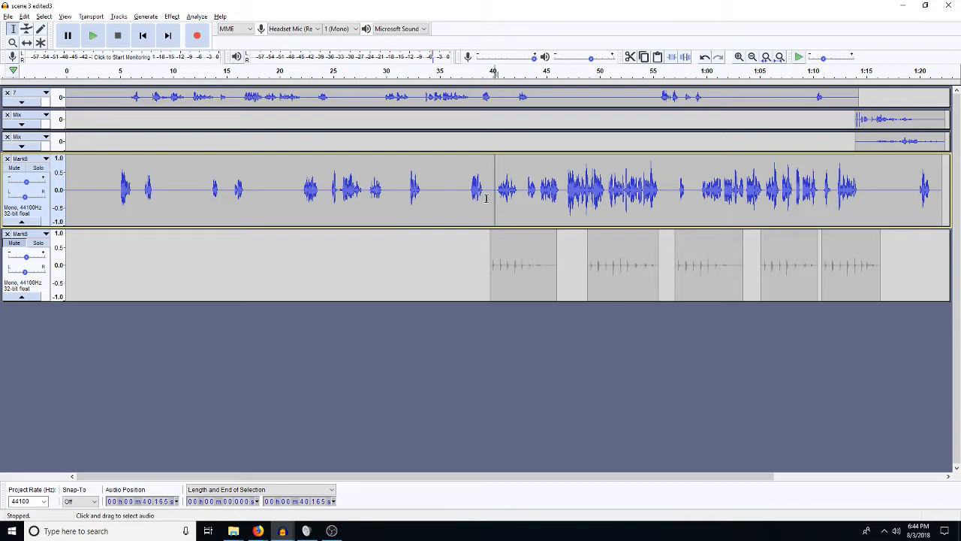
{"action": "key", "text": "ctrl+v"}
{"action": "left_click", "coordinate": [497, 96]}
{"action": "key", "text": "ctrl+v"}
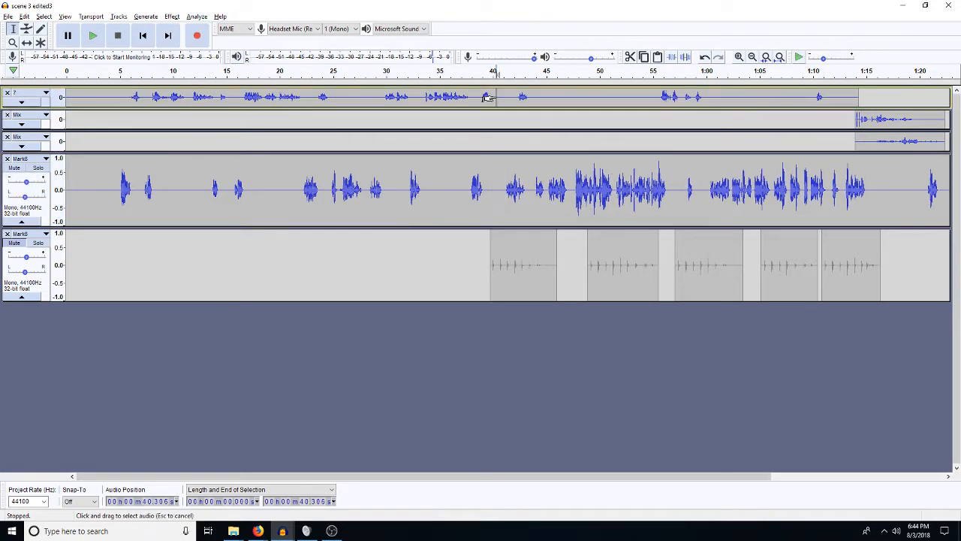
Try to paste the silent gap just before the clips on both mix tracks
{"action": "double_click", "coordinate": [873, 144]}
{"action": "key", "text": "shift+Up"}
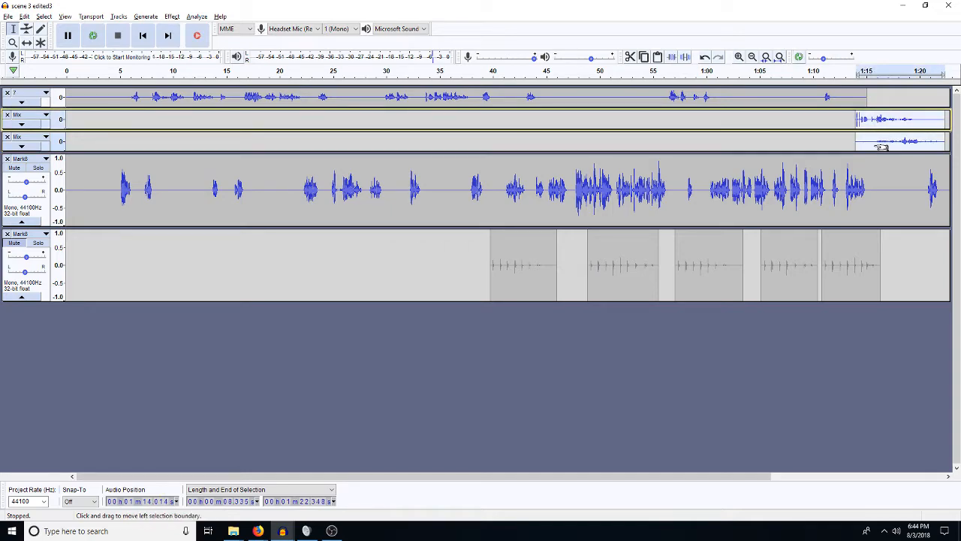
{"action": "key", "text": "Left"}
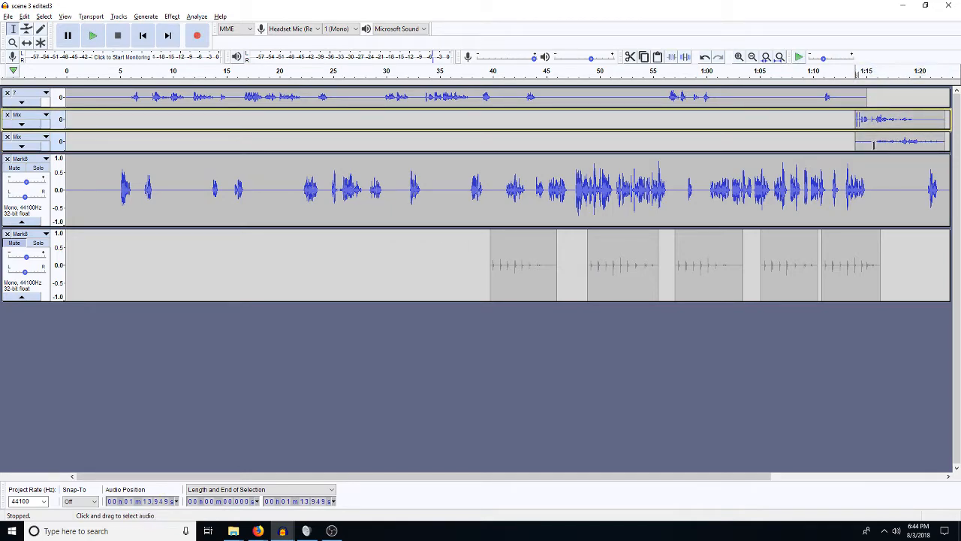
{"action": "key", "text": "ctrl+v"}
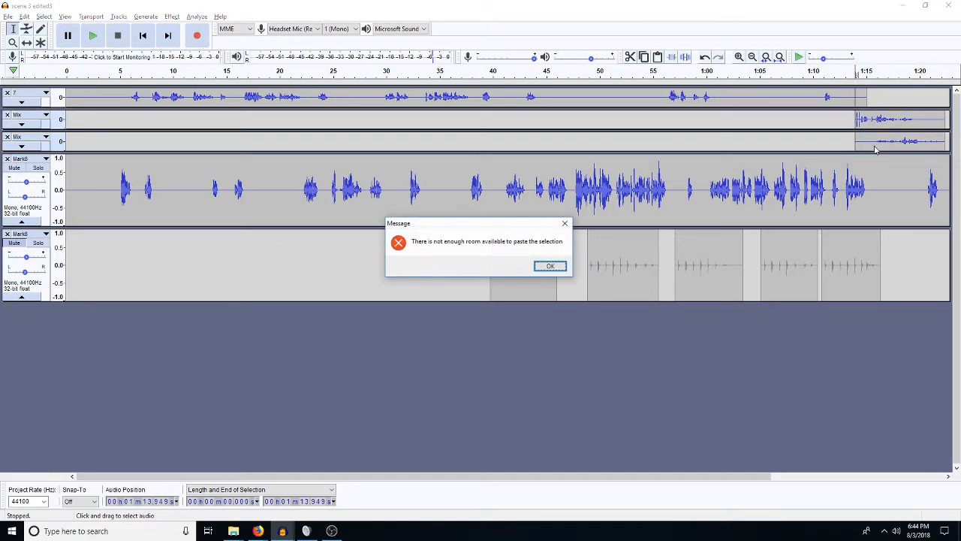
{"action": "left_click", "coordinate": [549, 266]}
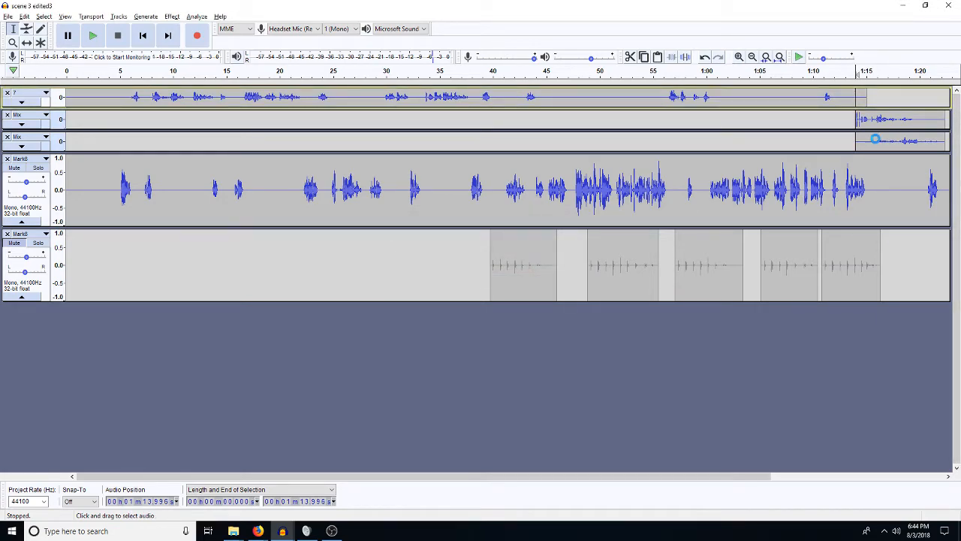
{"action": "key", "text": "ctrl+v"}
{"action": "left_click", "coordinate": [544, 267]}
Try to paste the silent gap at the start of the original mix clip, and remove the stray track this creates
{"action": "double_click", "coordinate": [874, 122]}
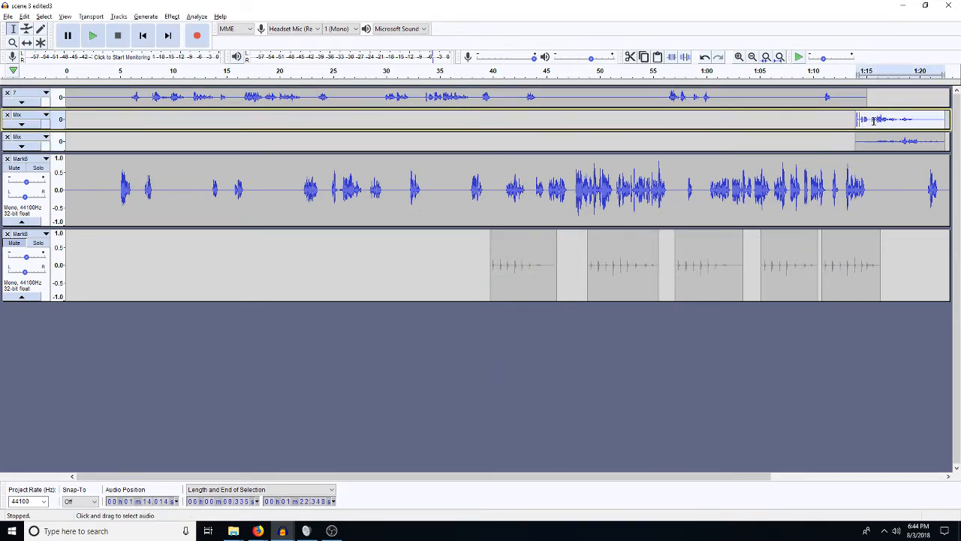
{"action": "key", "text": "Left"}
{"action": "key", "text": "Down"}
{"action": "key", "text": "shift+Up"}
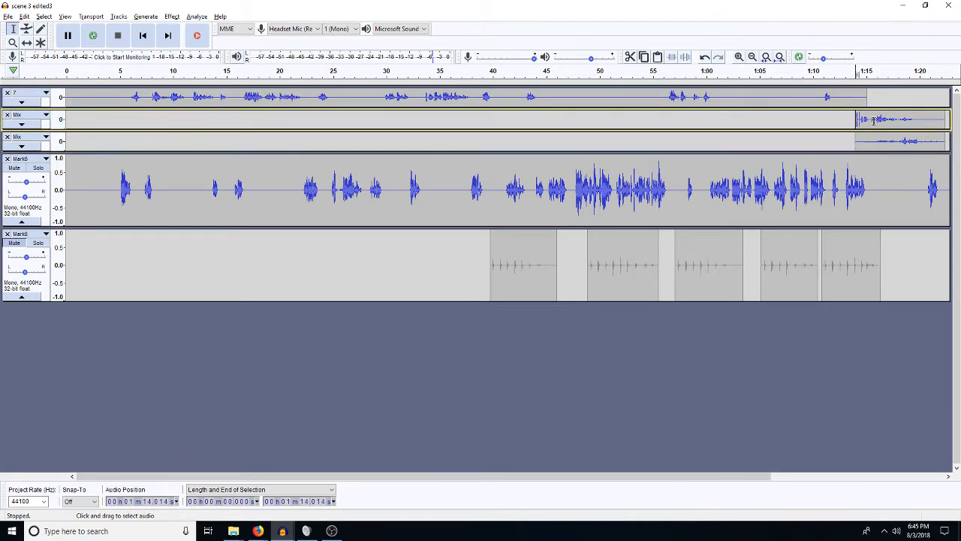
{"action": "key", "text": "ctrl+shift+n"}
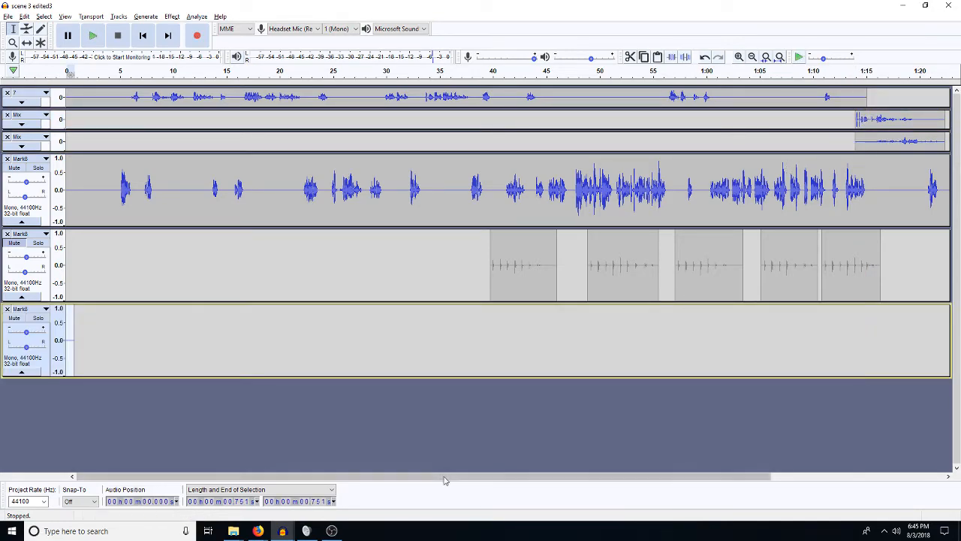
{"action": "left_click", "coordinate": [8, 309]}
{"action": "key", "text": "space"}
{"action": "key", "text": "space"}
Paste the silent gap of about 0.75 s into both mix tracks at about 1:14.03, just inside the start of their clips
{"action": "left_click", "coordinate": [915, 142]}
{"action": "double_click", "coordinate": [916, 141]}
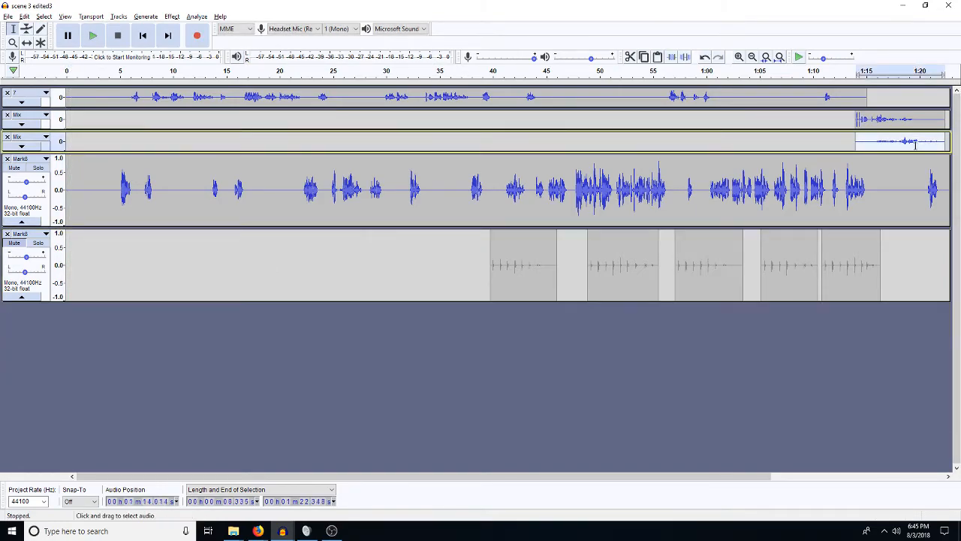
{"action": "key", "text": "ctrl+e"}
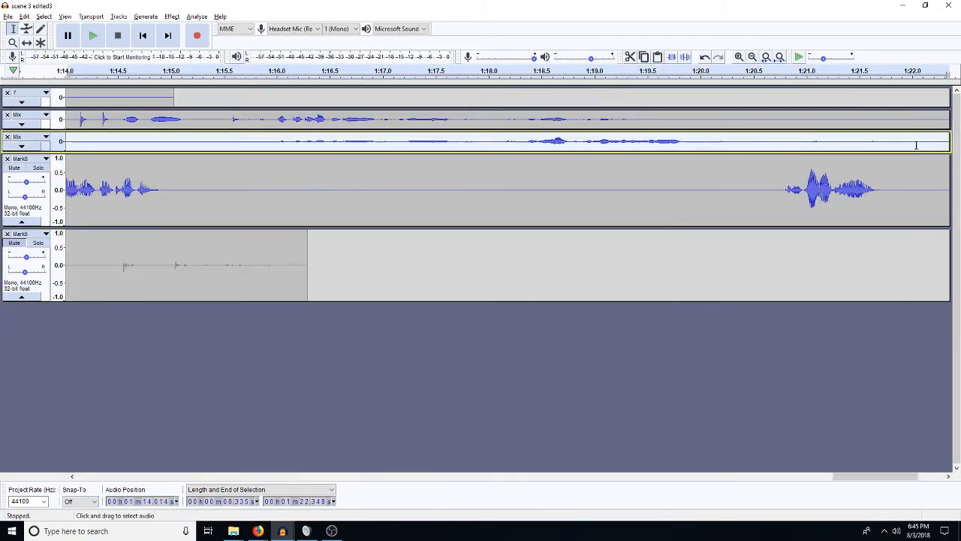
{"action": "key", "text": "Left"}
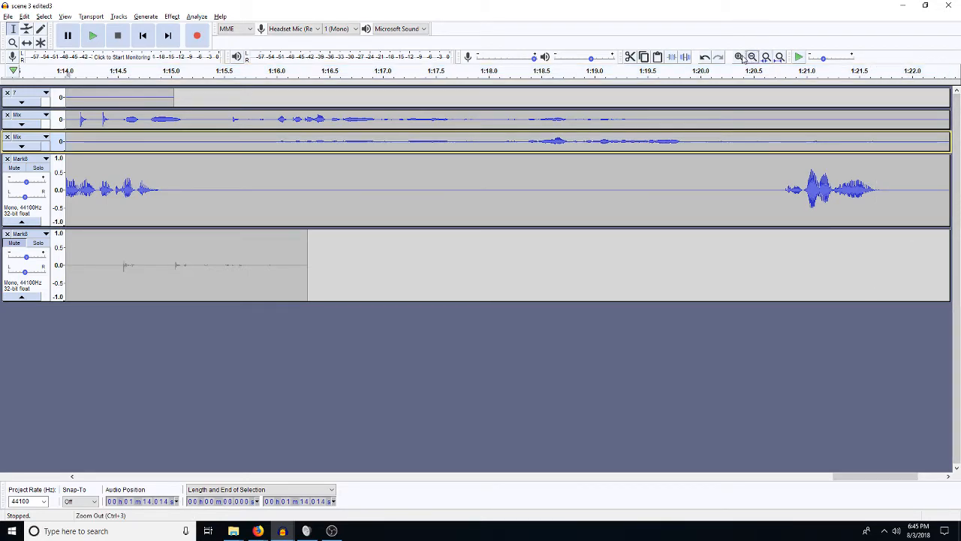
{"action": "left_click", "coordinate": [739, 59]}
{"action": "left_click", "coordinate": [739, 58]}
{"action": "left_click", "coordinate": [739, 58]}
{"action": "key", "text": "Left"}
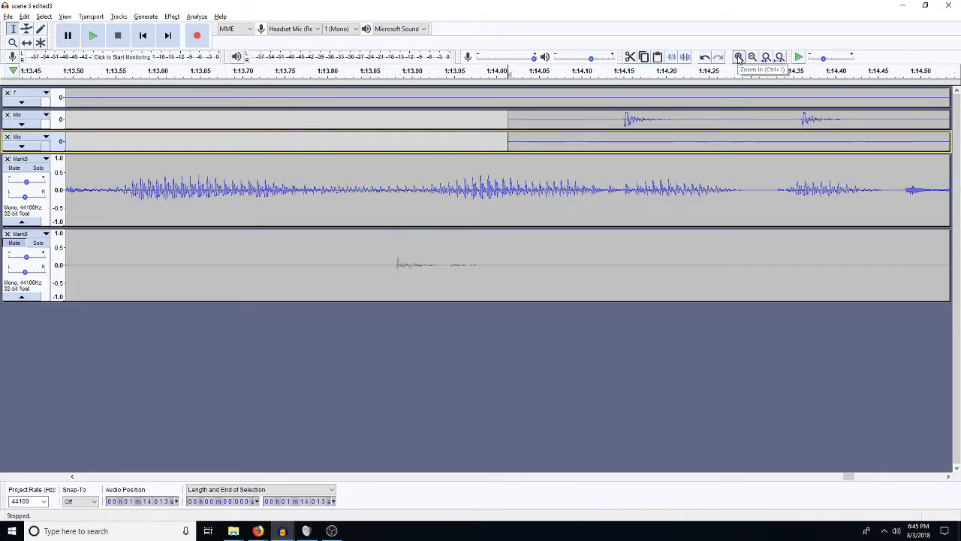
{"action": "left_click", "coordinate": [524, 120]}
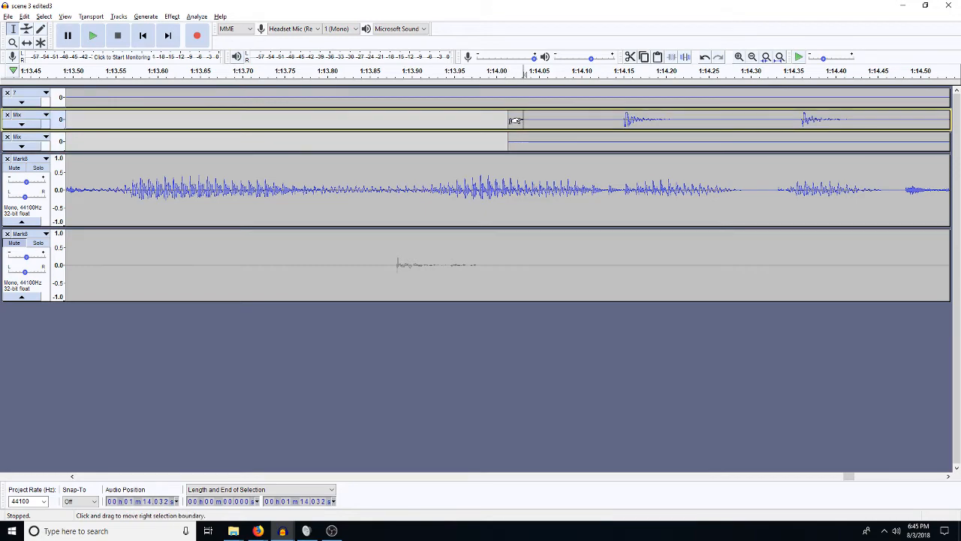
{"action": "double_click", "coordinate": [531, 122]}
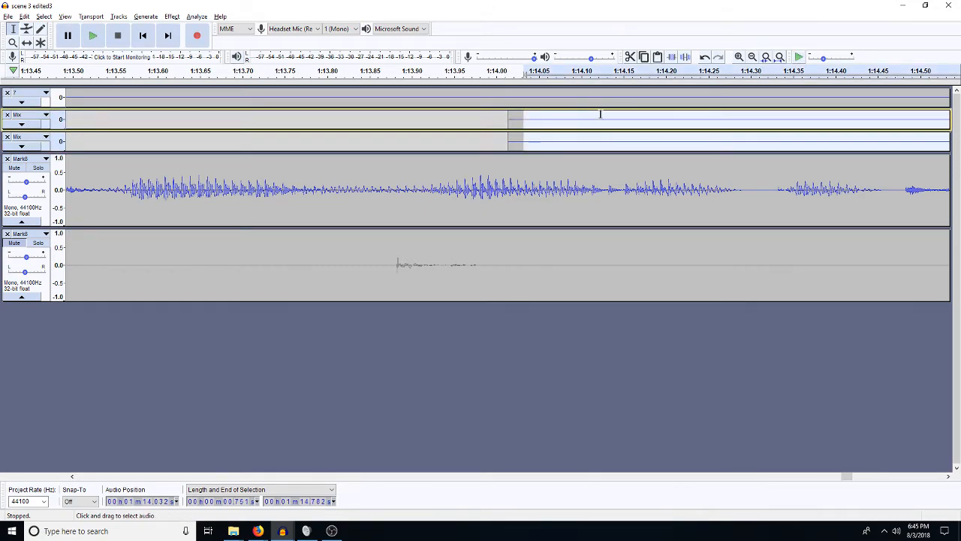
Play the mix from about 37.8 s and again from about 43.9 s to check the dialogue against the first muted footstep clip
{"action": "left_click", "coordinate": [780, 57]}
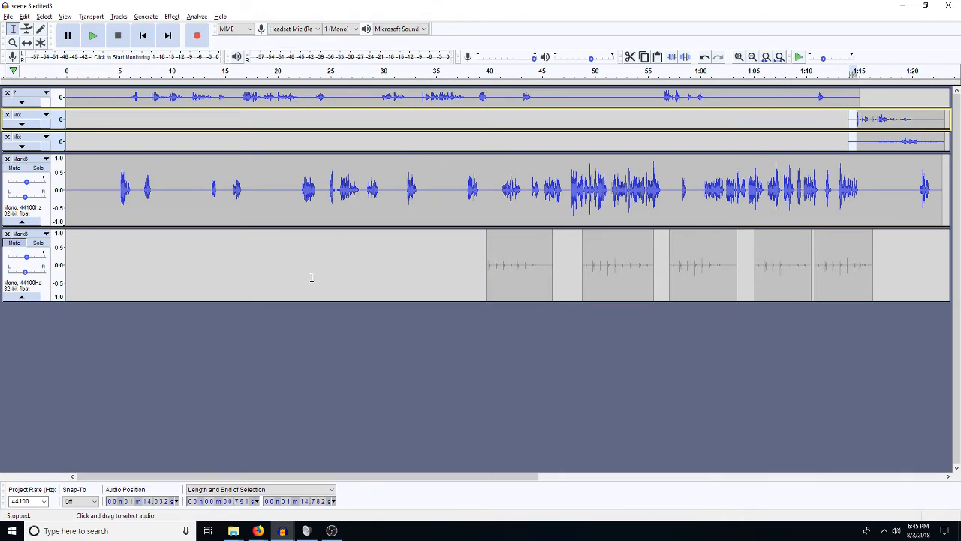
{"action": "left_click", "coordinate": [465, 200]}
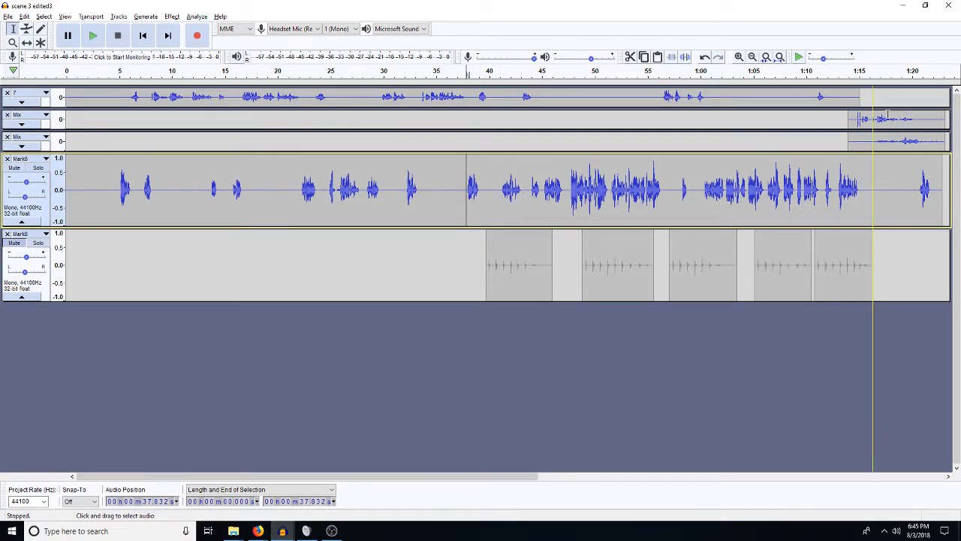
{"action": "key", "text": "space"}
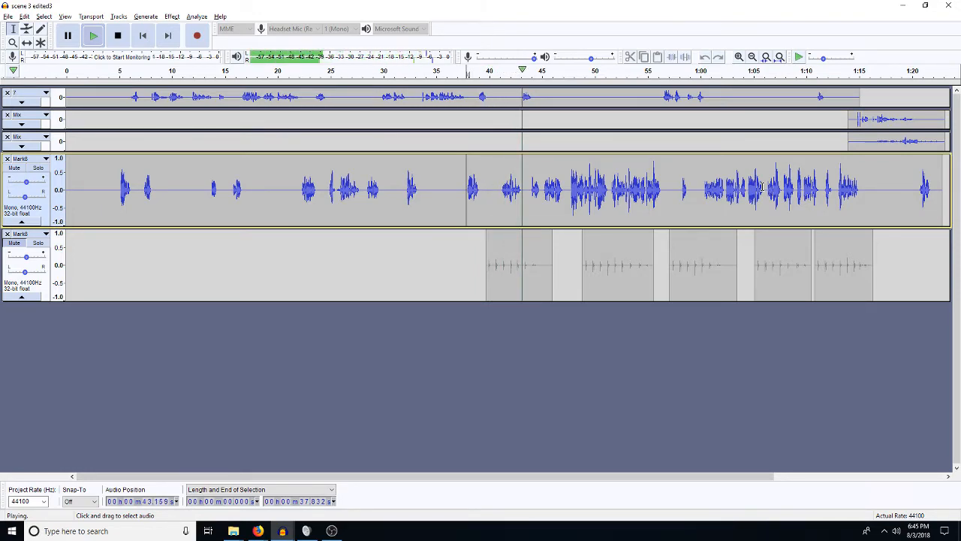
{"action": "key", "text": "space"}
{"action": "left_click", "coordinate": [529, 196]}
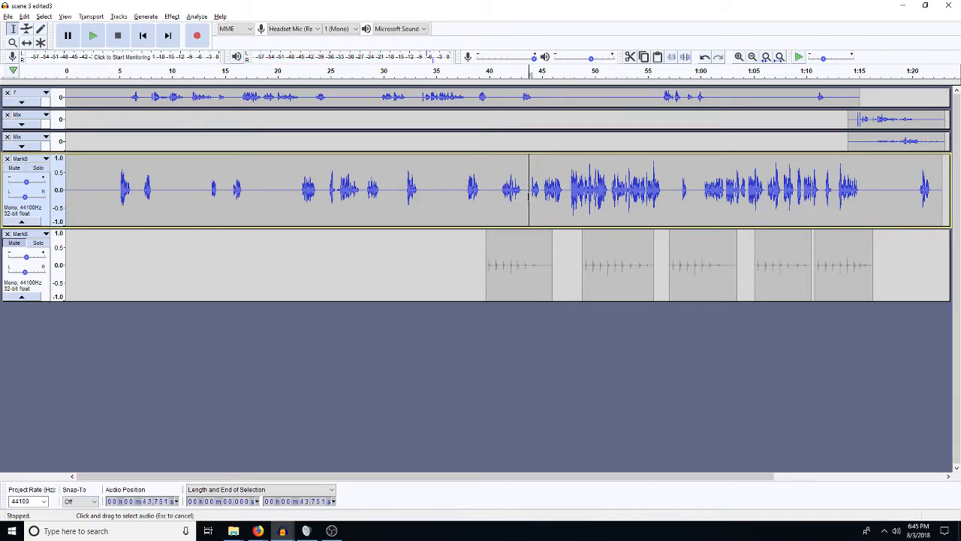
{"action": "left_click", "coordinate": [531, 267]}
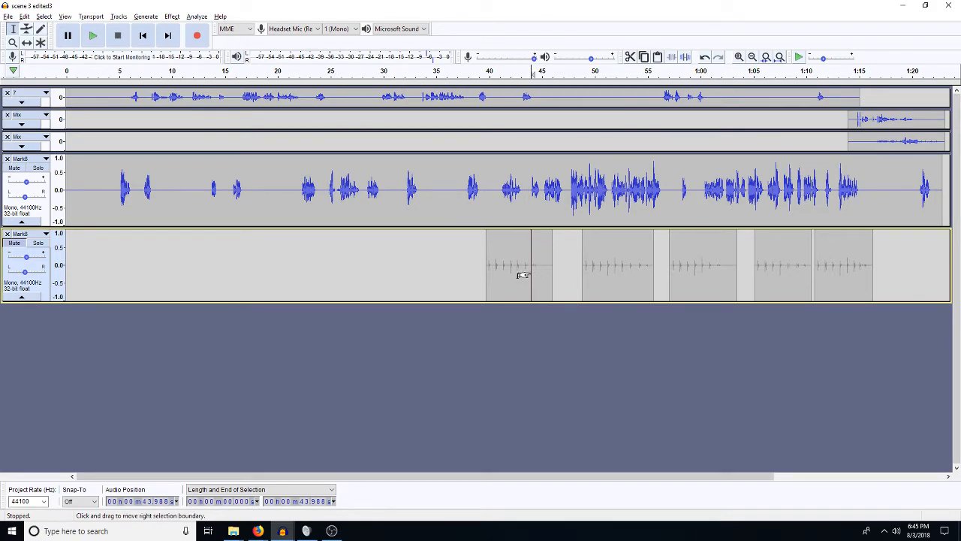
{"action": "double_click", "coordinate": [738, 57]}
{"action": "left_click_drag", "start_coordinate": [530, 272], "coordinate": [500, 265]}
{"action": "left_click", "coordinate": [508, 269]}
{"action": "left_click", "coordinate": [502, 266]}
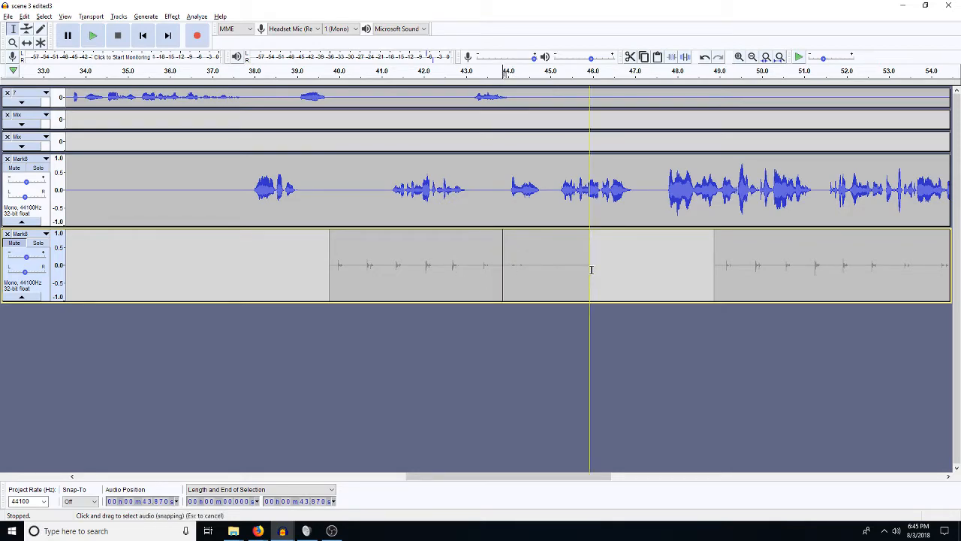
{"action": "key", "text": "space"}
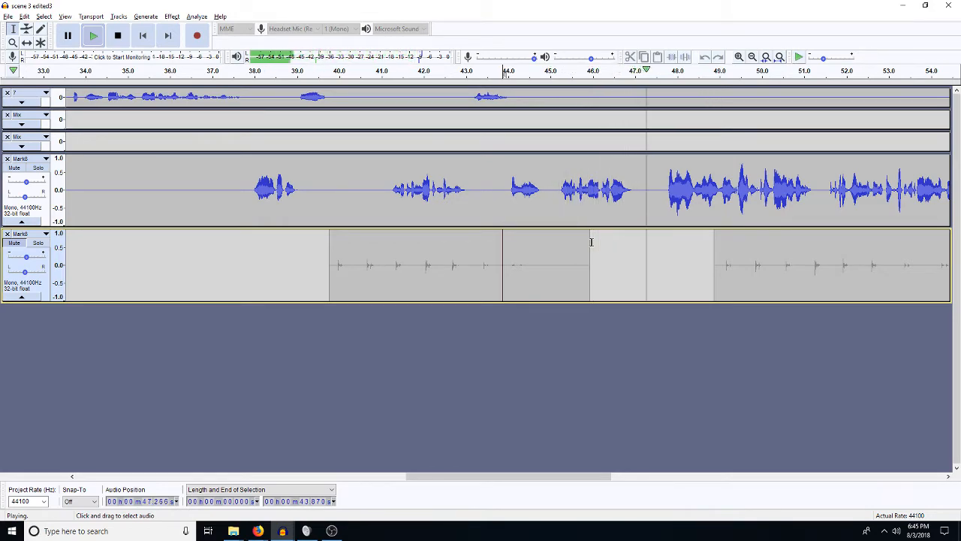
{"action": "key", "text": "space"}
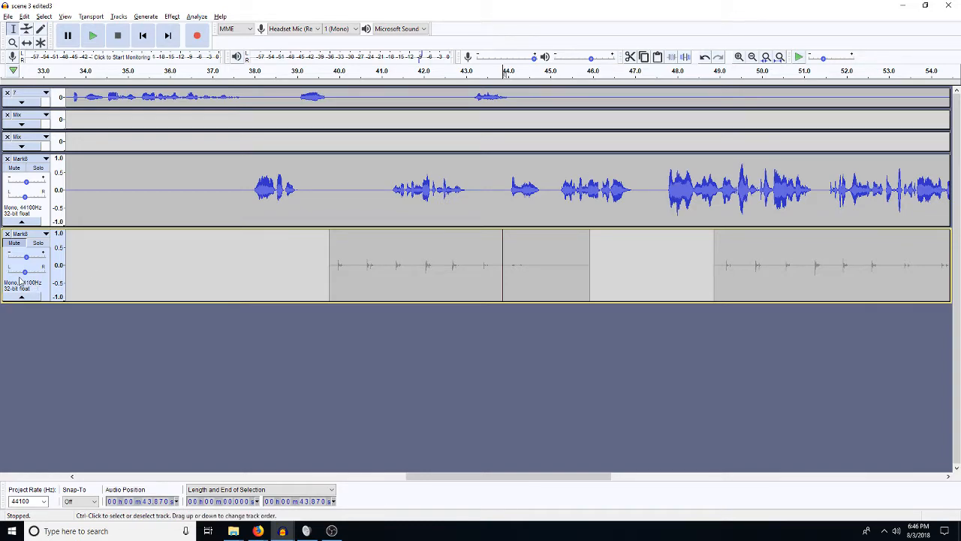
Move the second clip on the muted footstep track earlier to start at about 47.4 s, and play the mix through to about one minute
{"action": "left_click", "coordinate": [27, 43]}
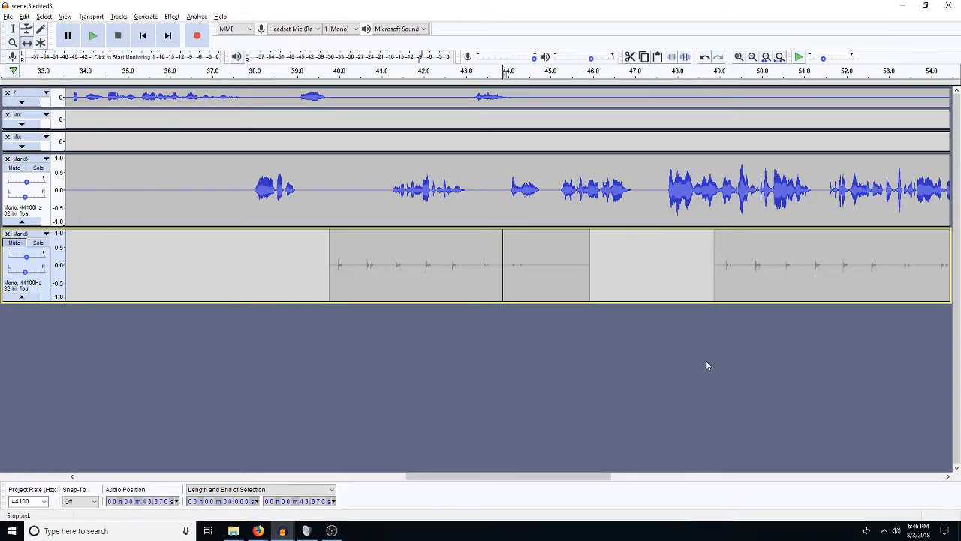
{"action": "left_click_drag", "start_coordinate": [729, 272], "coordinate": [666, 276]}
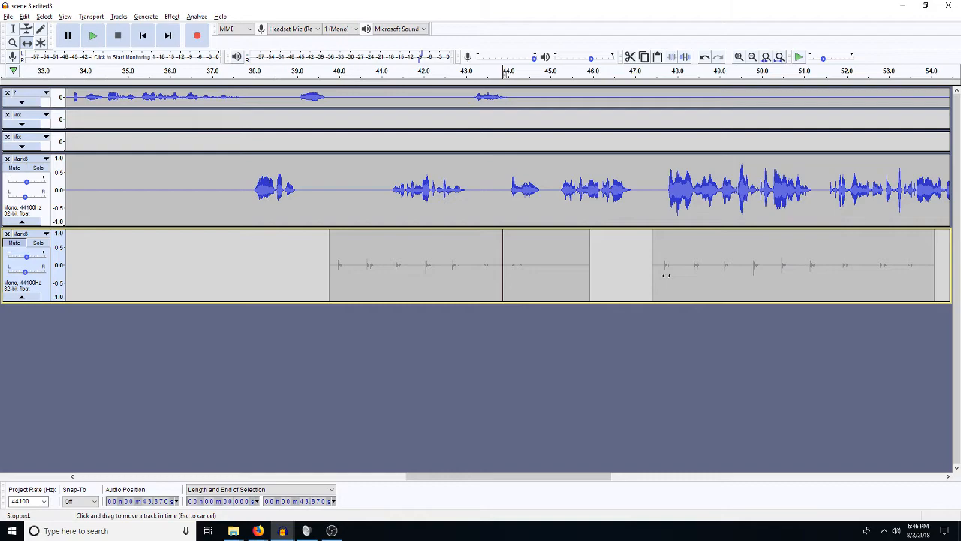
{"action": "key", "text": "space"}
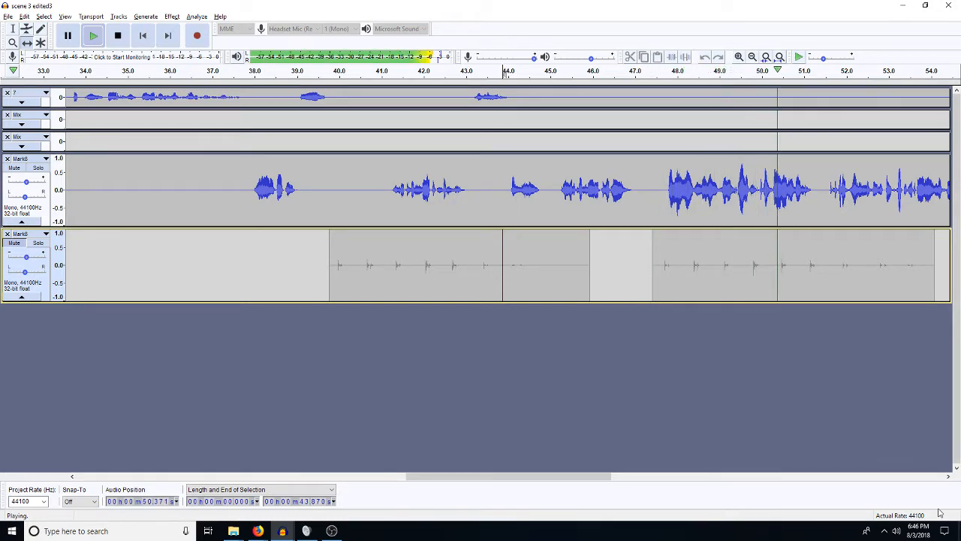
{"action": "left_click", "coordinate": [949, 477]}
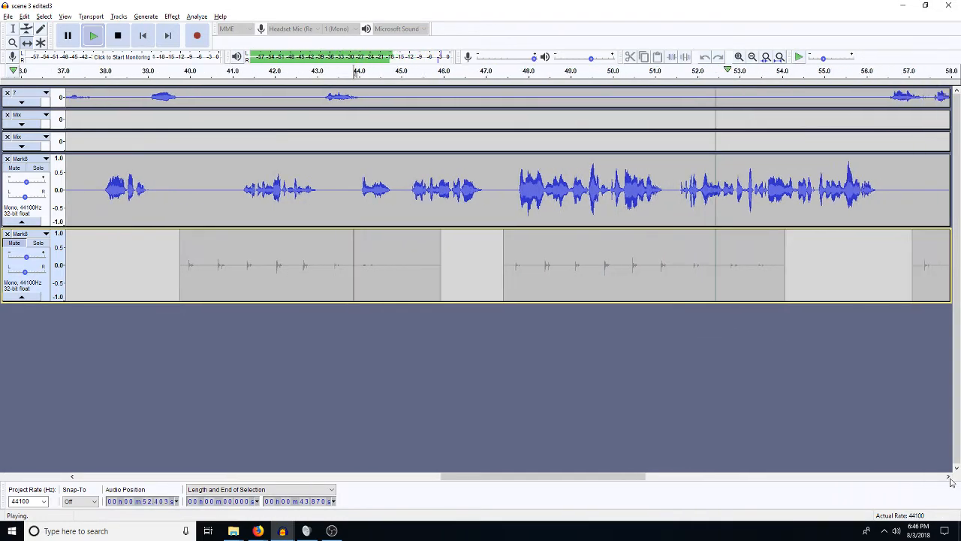
{"action": "left_click_drag", "start_coordinate": [949, 477], "coordinate": [949, 477]}
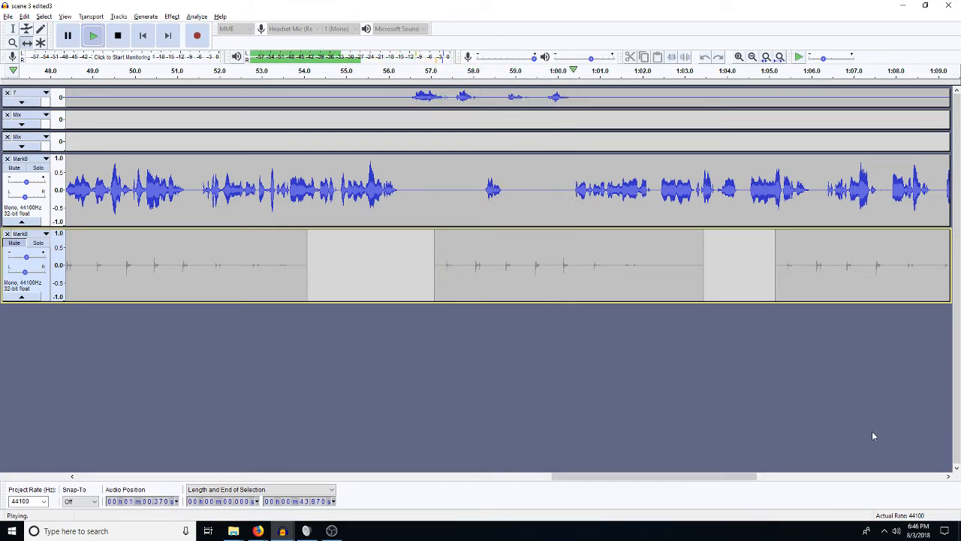
{"action": "key", "text": "space"}
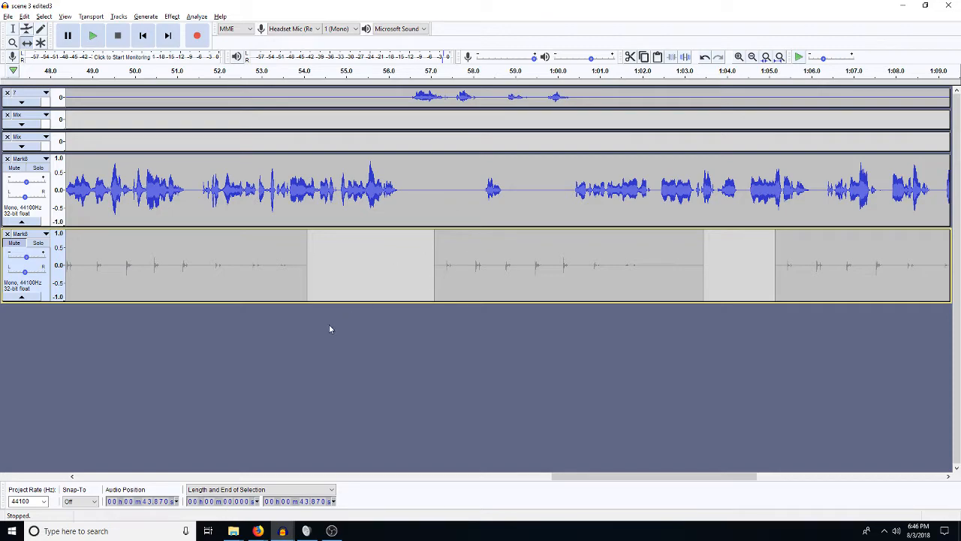
Delete about 1.5 s from the start of the second footstep clip at 47.42 s
{"action": "left_click", "coordinate": [72, 476]}
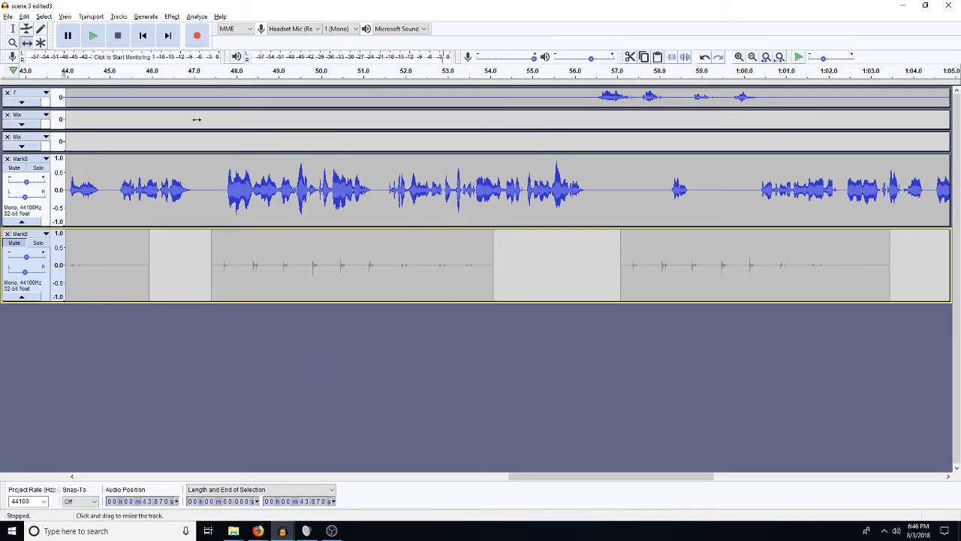
{"action": "key", "text": "F1"}
{"action": "left_click_drag", "start_coordinate": [262, 270], "coordinate": [212, 265]}
{"action": "key", "text": "Delete"}
{"action": "key", "text": "Delete"}
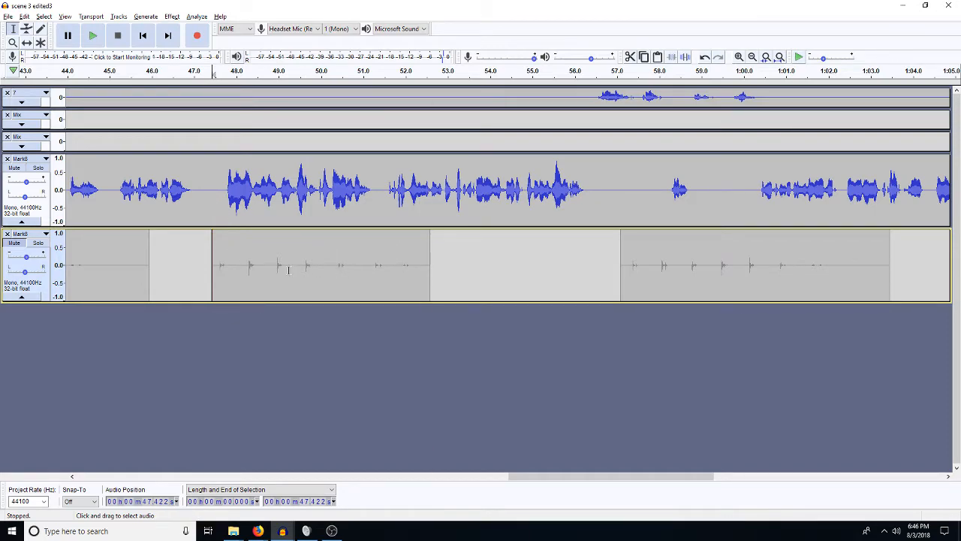
Play the mix from about 50.5 s, and shift the shortened second footstep clip slightly earlier to start at about 47.2 s
{"action": "left_click", "coordinate": [341, 259]}
{"action": "key", "text": "space"}
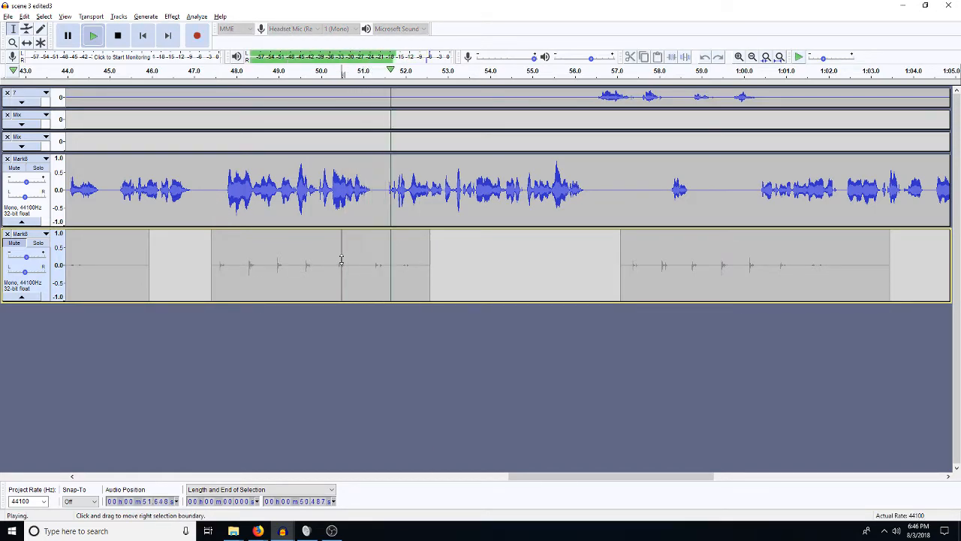
{"action": "key", "text": "space"}
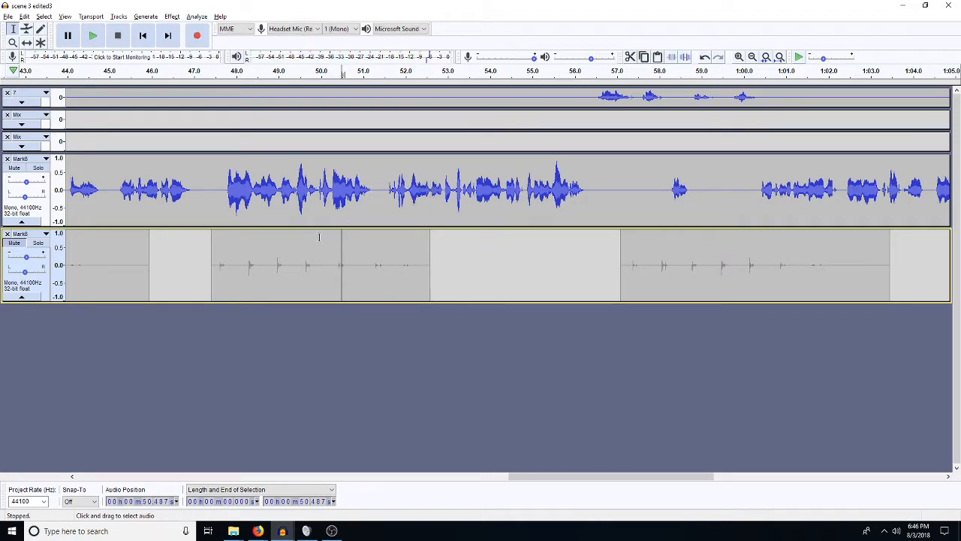
{"action": "left_click", "coordinate": [27, 43]}
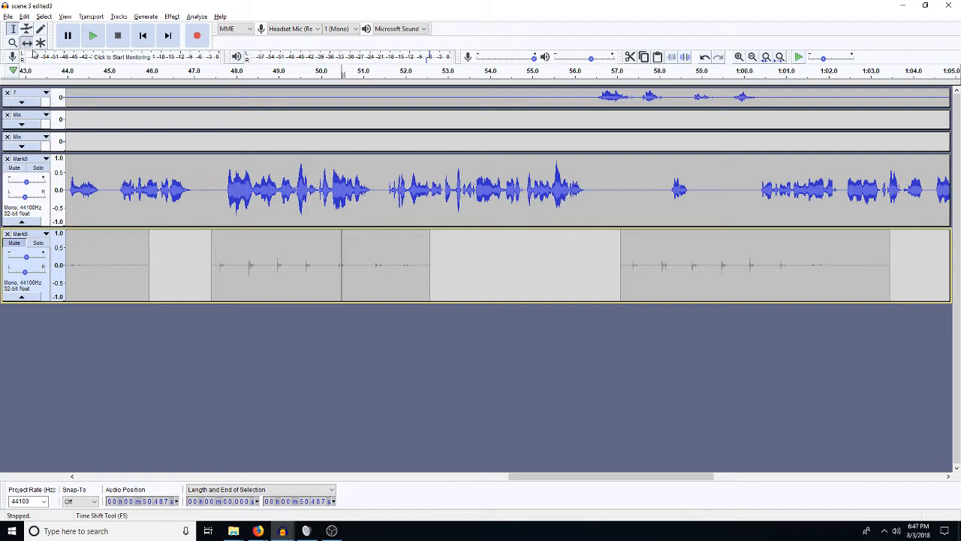
{"action": "left_click_drag", "start_coordinate": [278, 274], "coordinate": [269, 268]}
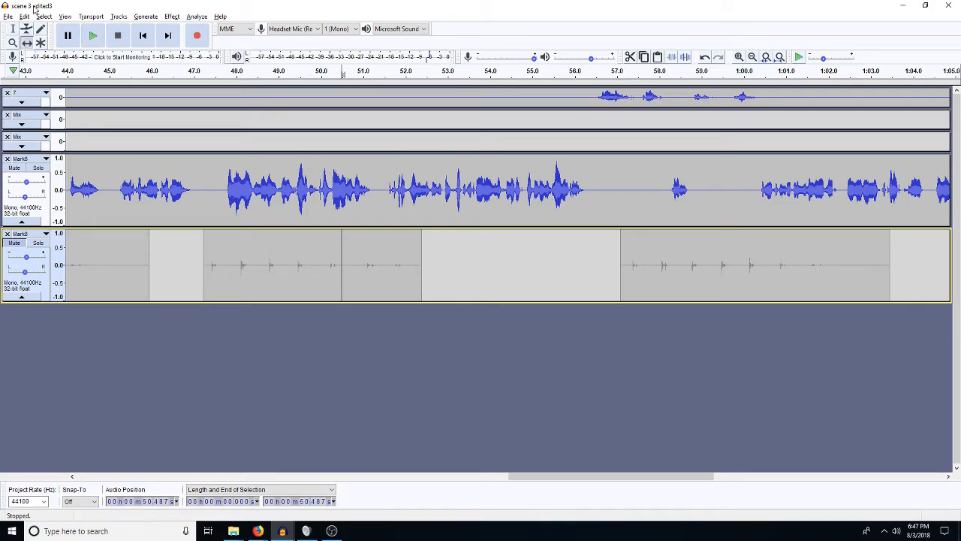
Delete about 0.23 s at 51.46 s and another short quiet gap at 50.78 s from the second footstep clip
{"action": "left_click", "coordinate": [13, 28]}
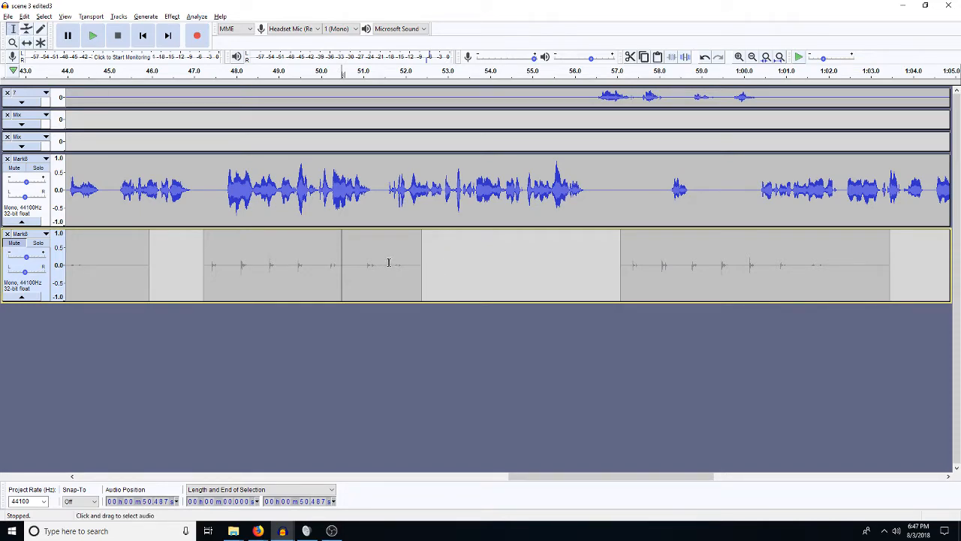
{"action": "left_click_drag", "start_coordinate": [392, 264], "coordinate": [384, 269]}
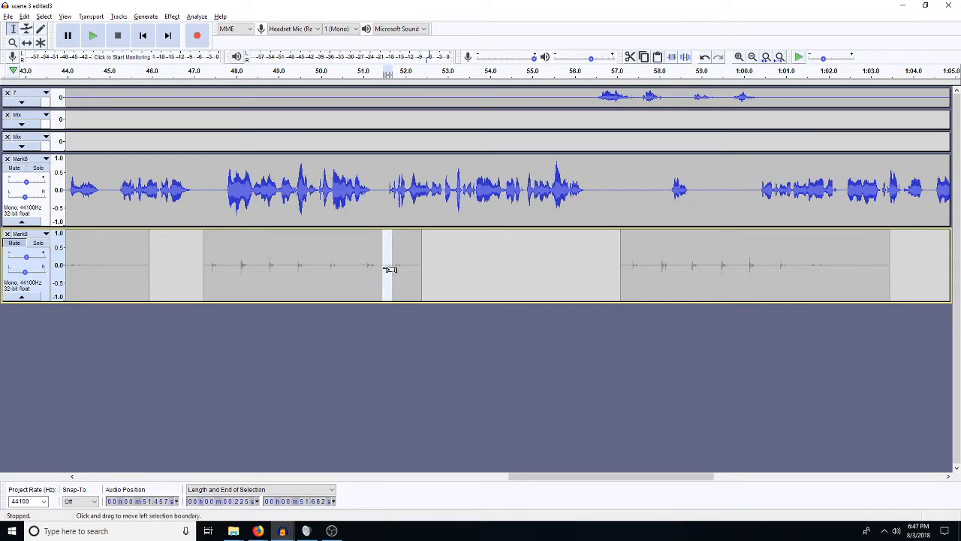
{"action": "key", "text": "Delete"}
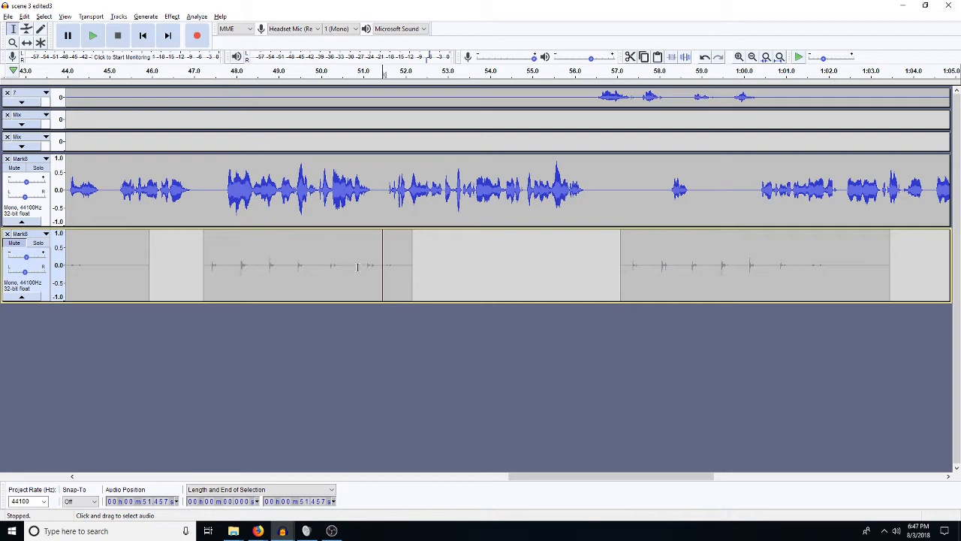
{"action": "left_click_drag", "start_coordinate": [361, 267], "coordinate": [354, 268]}
{"action": "key", "text": "Delete"}
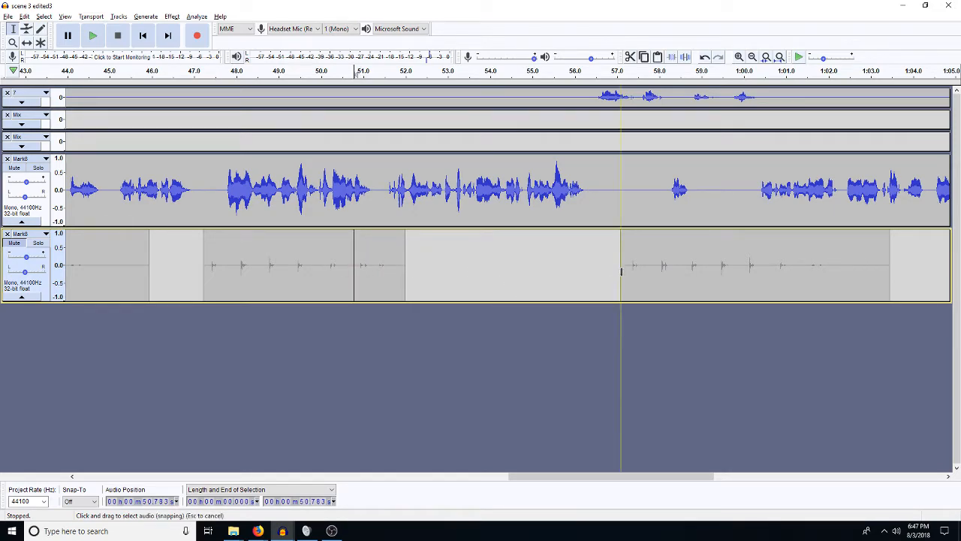
Move the third footstep clip earlier to start at about 53.6 s, and play the mix from about 57.4 s
{"action": "left_click", "coordinate": [26, 42]}
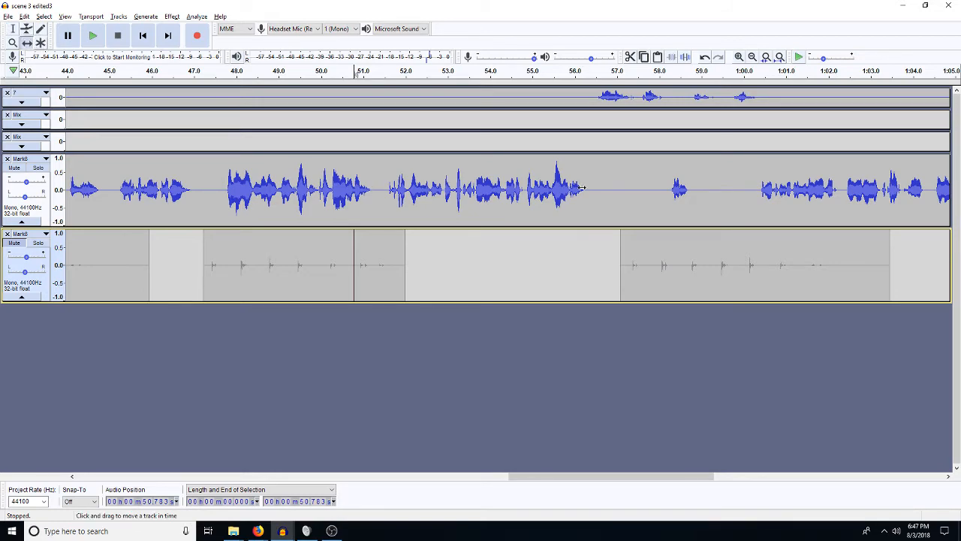
{"action": "left_click_drag", "start_coordinate": [689, 295], "coordinate": [532, 273]}
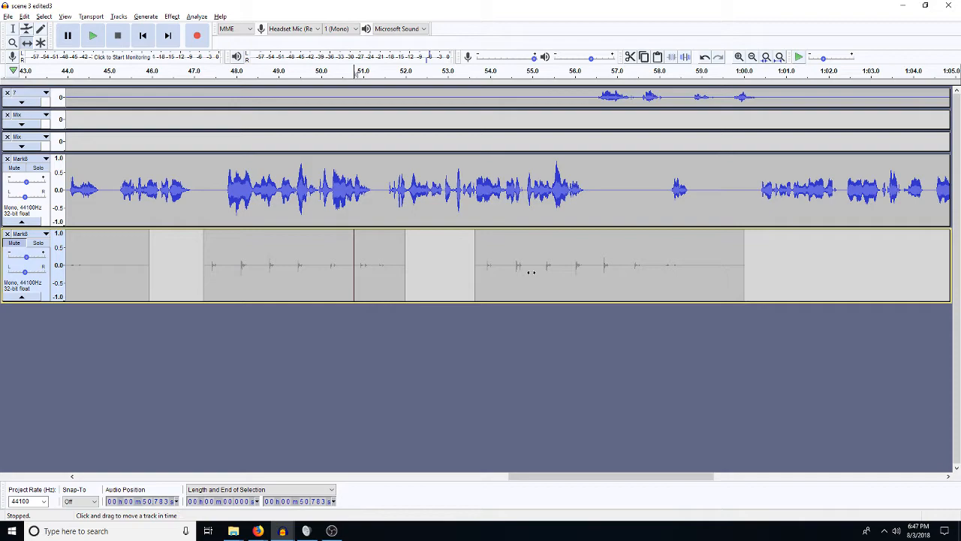
{"action": "left_click", "coordinate": [13, 28]}
{"action": "left_click", "coordinate": [633, 197]}
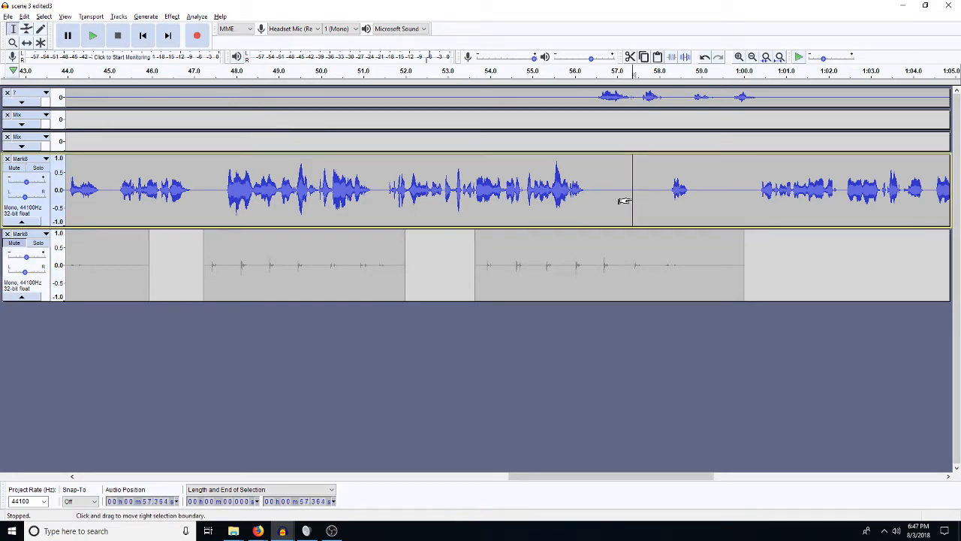
{"action": "key", "text": "space"}
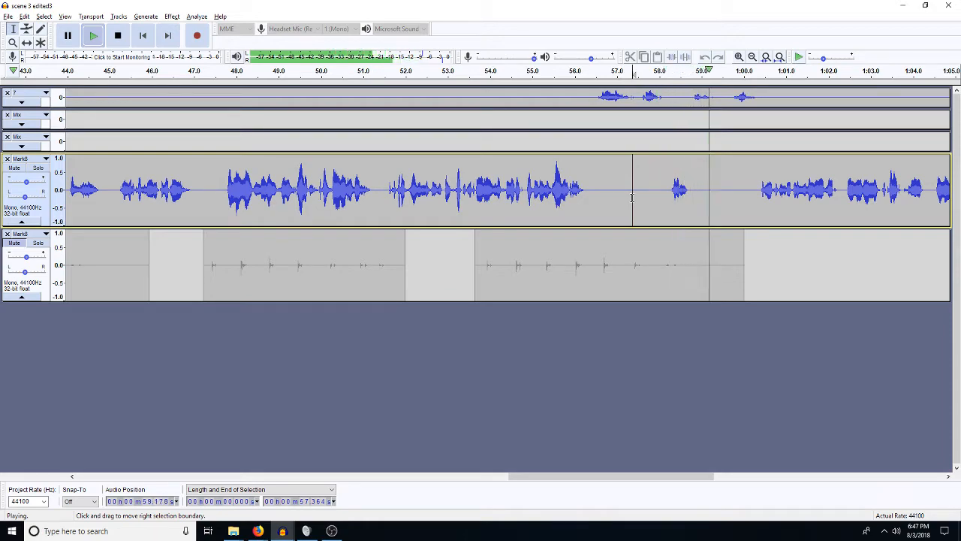
{"action": "key", "text": "space"}
Move the fourth footstep clip earlier to start at about 1:00.2, just after the third clip, and play the mix past it
{"action": "left_click", "coordinate": [948, 477]}
{"action": "left_click", "coordinate": [948, 477]}
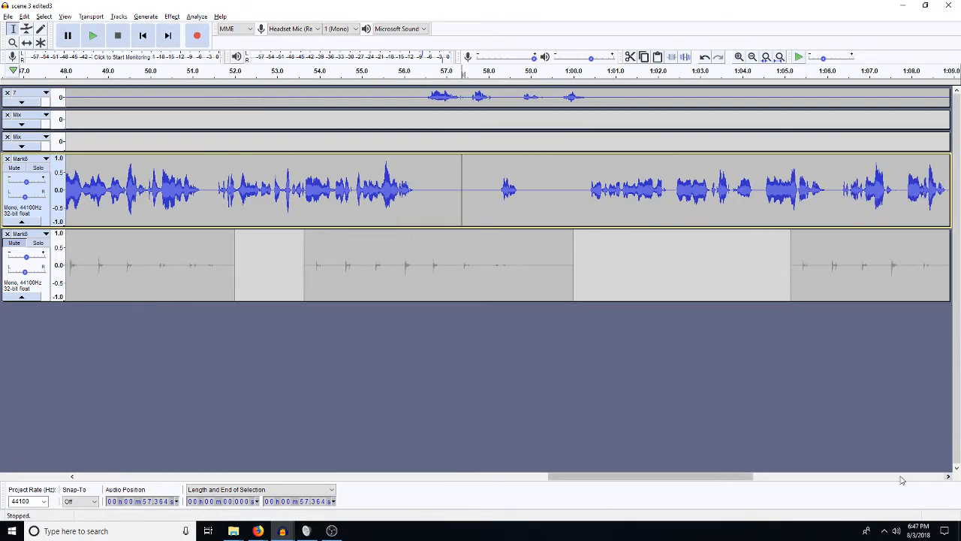
{"action": "key", "text": "space"}
{"action": "key", "text": "space"}
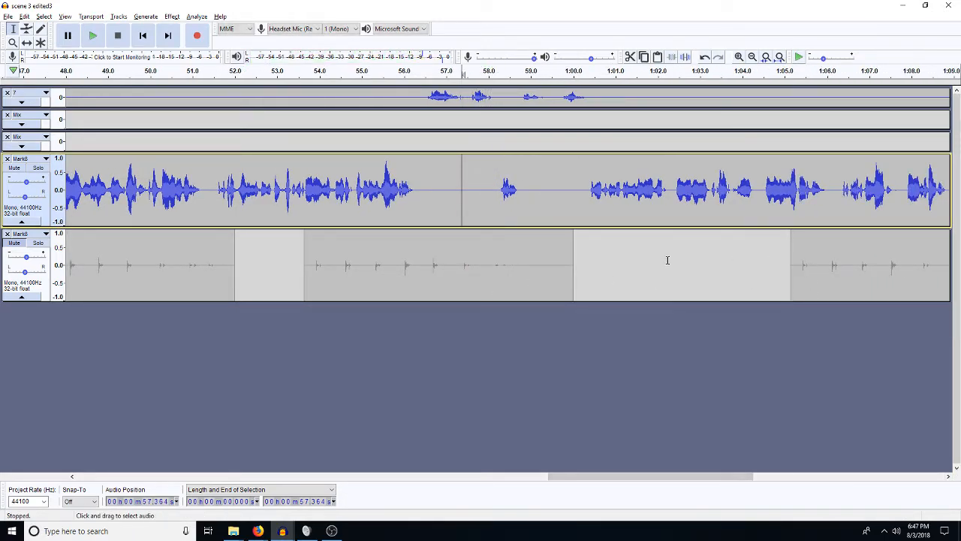
{"action": "left_click", "coordinate": [27, 42]}
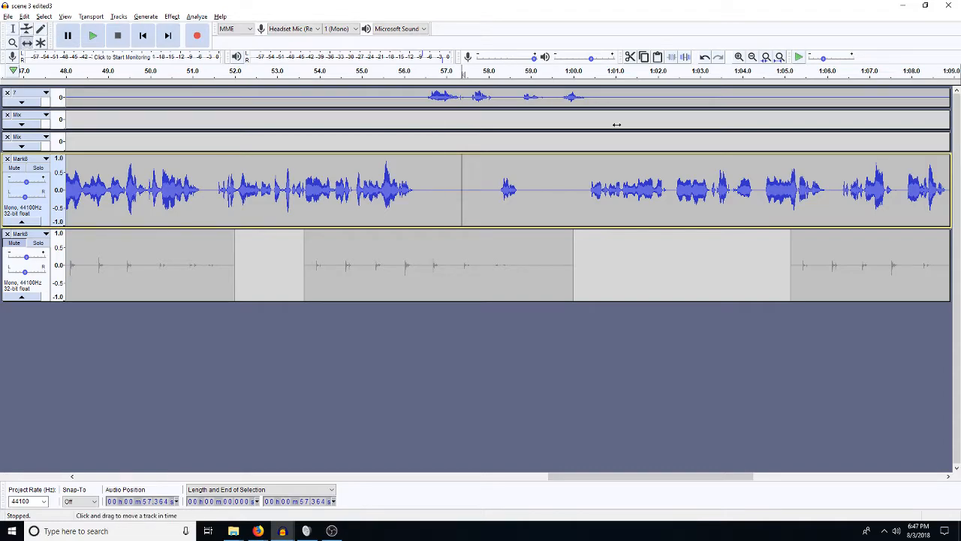
{"action": "left_click_drag", "start_coordinate": [808, 276], "coordinate": [599, 274]}
{"action": "key", "text": "space"}
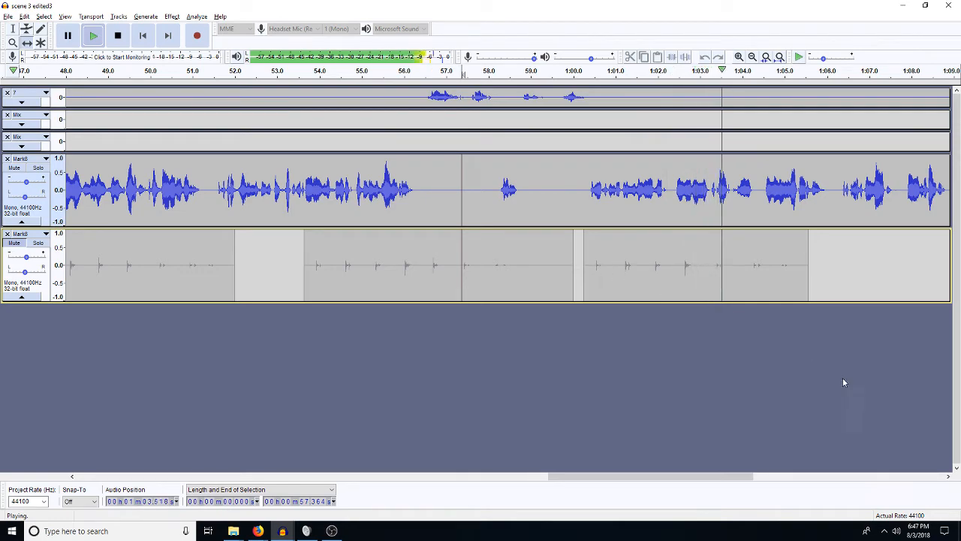
{"action": "left_click", "coordinate": [948, 476]}
{"action": "left_click_drag", "start_coordinate": [950, 476], "coordinate": [950, 476]}
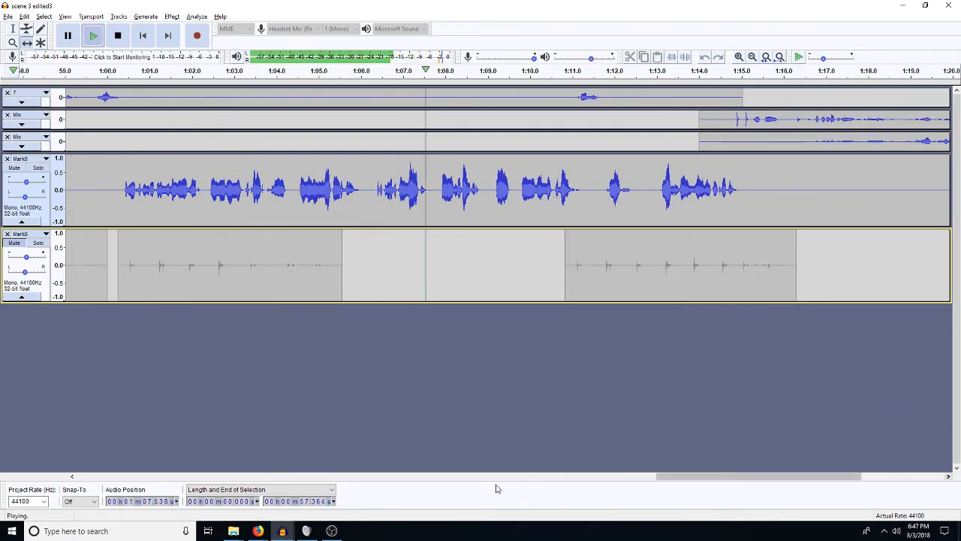
{"action": "key", "text": "space"}
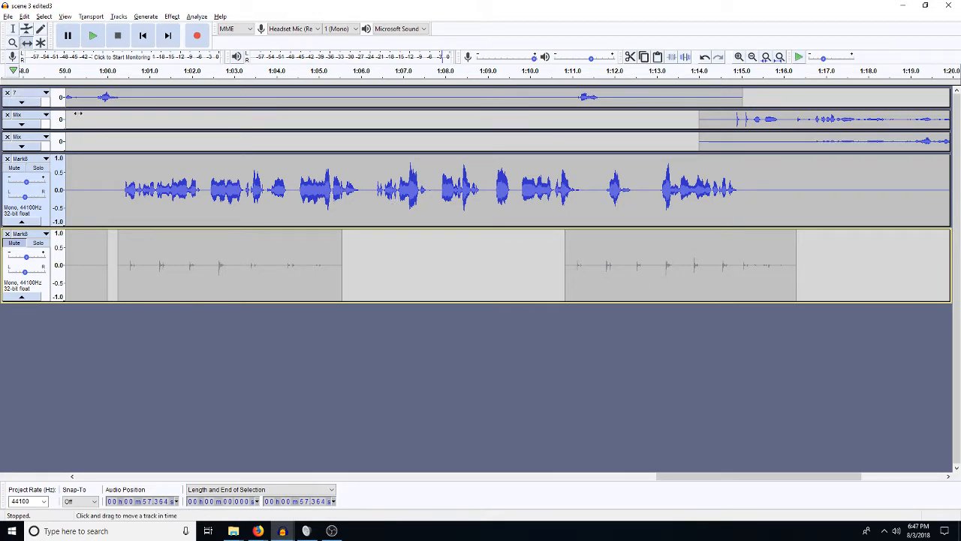
{"action": "left_click", "coordinate": [12, 29]}
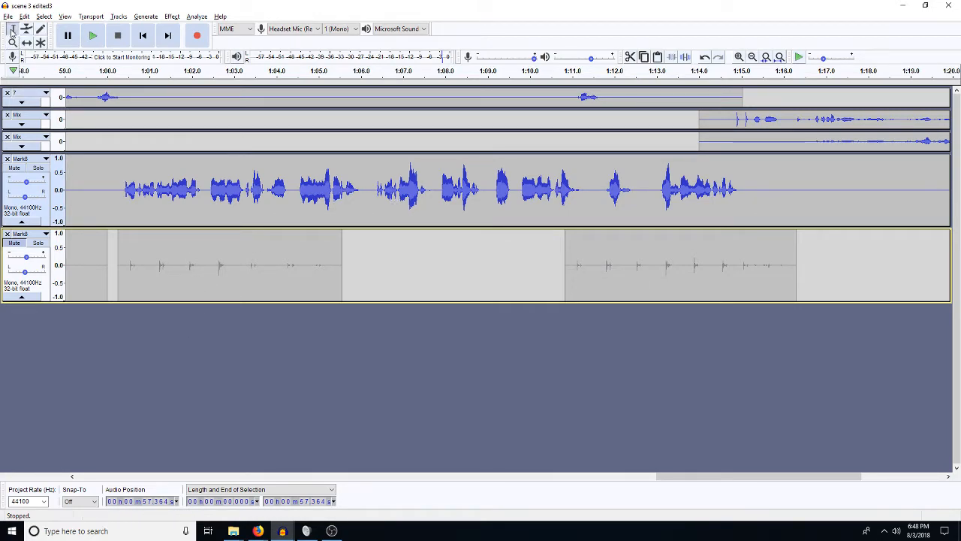
Copy about 1.4 s of footsteps from 1:01.2, paste them at 1:02.6 in the fourth footstep clip, and play the mix from about 1:04.5
{"action": "left_click", "coordinate": [218, 264]}
{"action": "left_click_drag", "start_coordinate": [211, 266], "coordinate": [158, 287]}
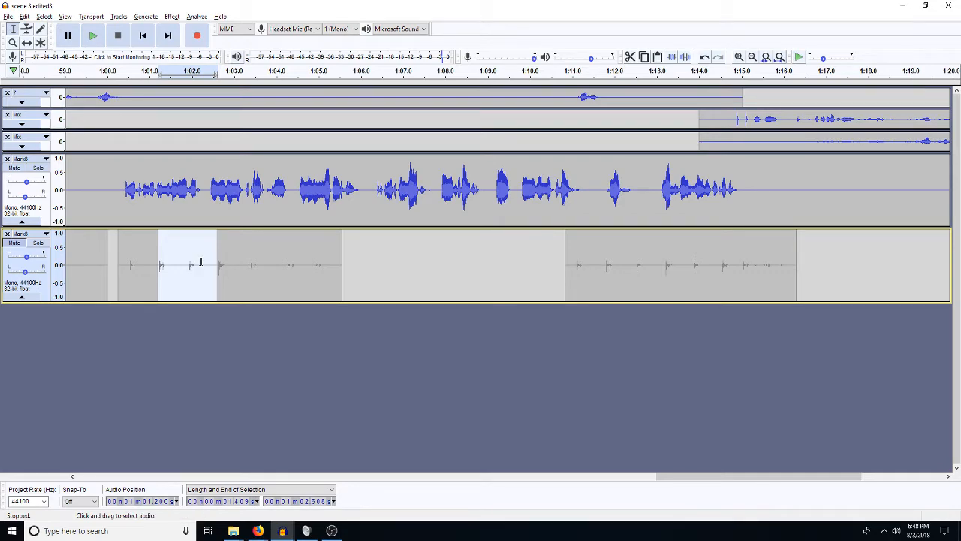
{"action": "key", "text": "Right"}
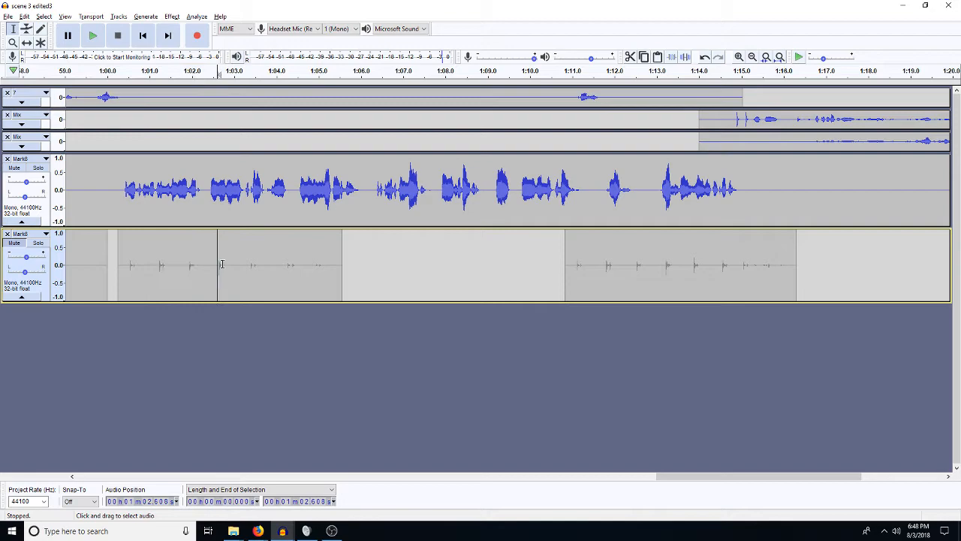
{"action": "key", "text": "ctrl+v"}
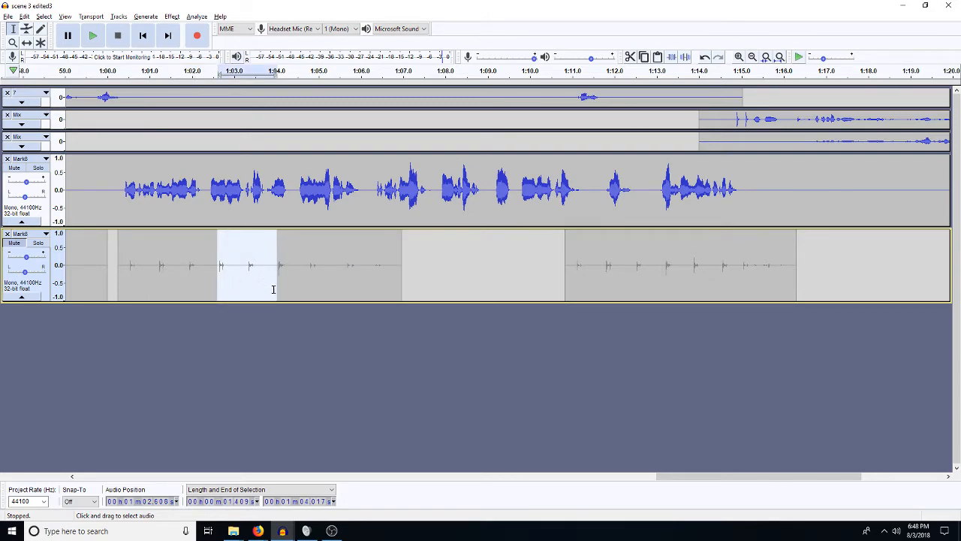
{"action": "left_click", "coordinate": [299, 188]}
{"action": "key", "text": "space"}
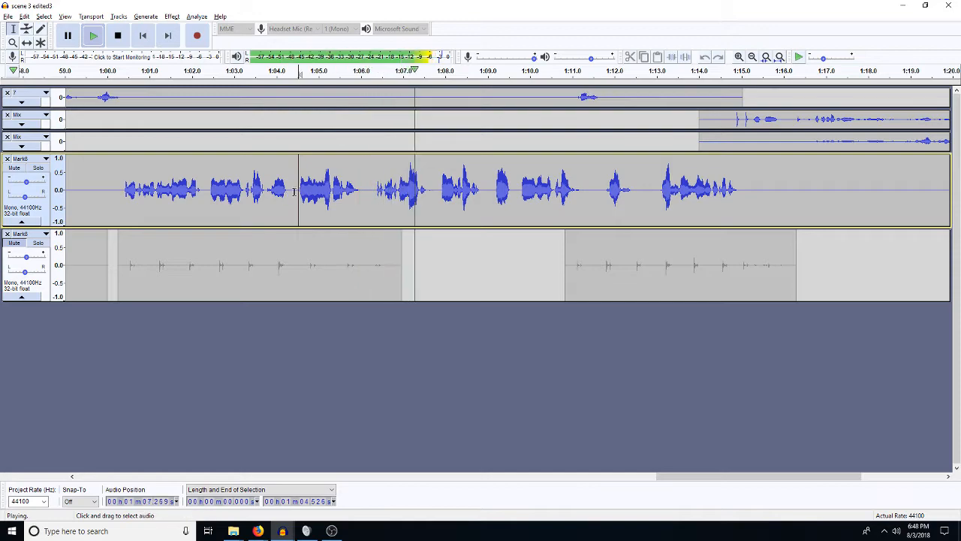
{"action": "key", "text": "space"}
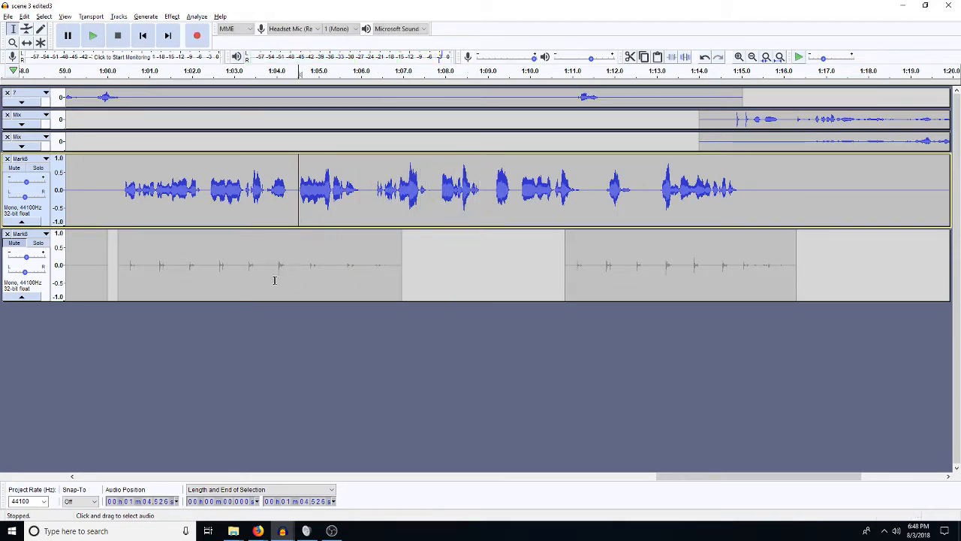
Move the lengthened fourth footstep clip later to start at about 1:01.6, and play the mix from about 1:09.3
{"action": "left_click", "coordinate": [26, 42]}
{"action": "left_click_drag", "start_coordinate": [211, 275], "coordinate": [267, 273]}
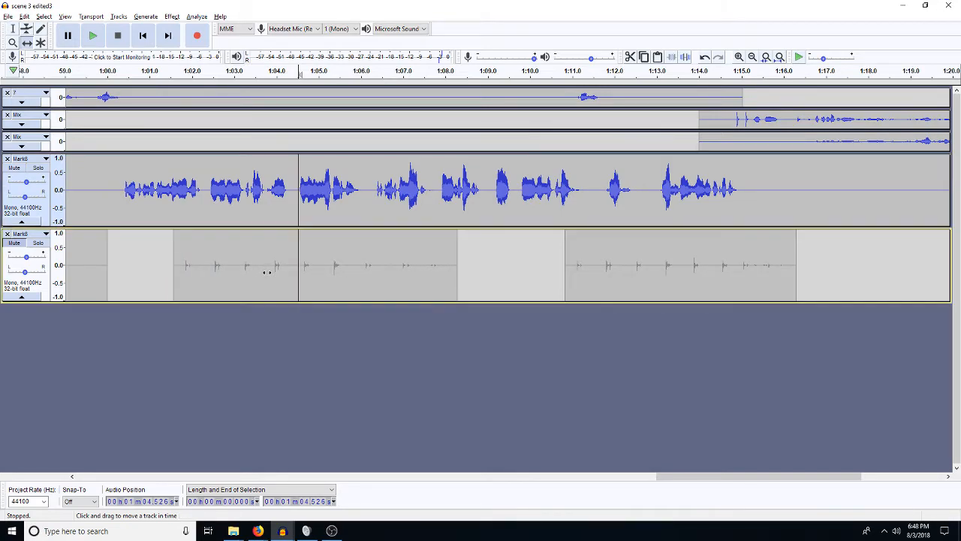
{"action": "left_click", "coordinate": [12, 29]}
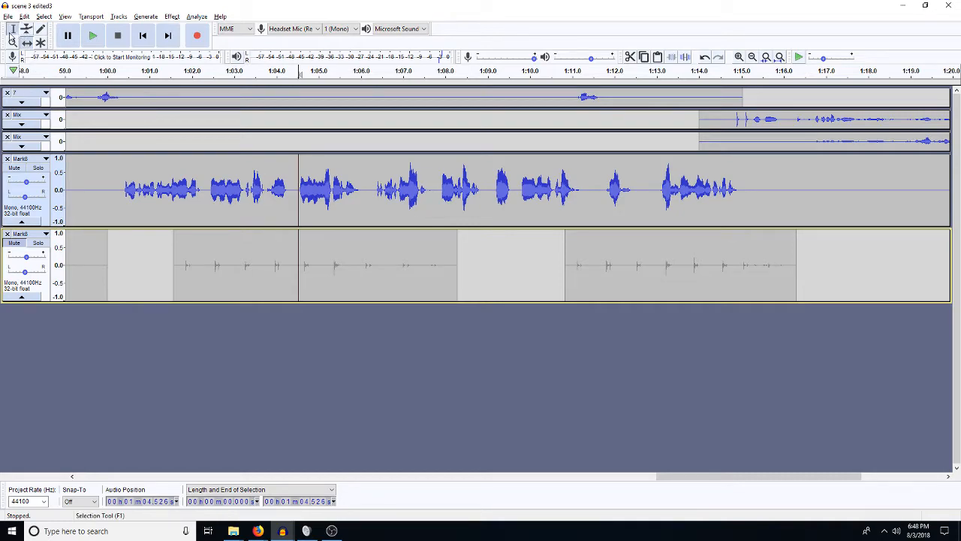
{"action": "left_click", "coordinate": [499, 197]}
{"action": "key", "text": "space"}
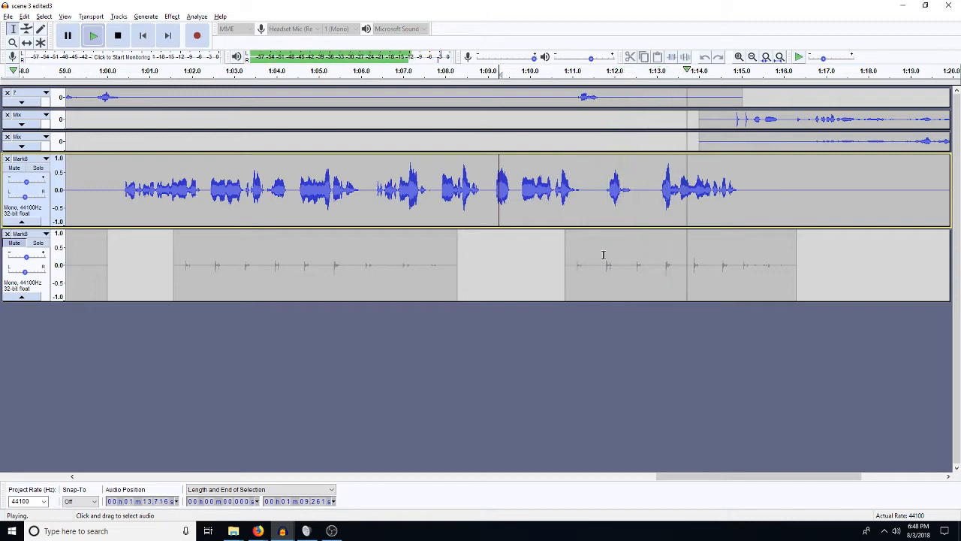
{"action": "key", "text": "space"}
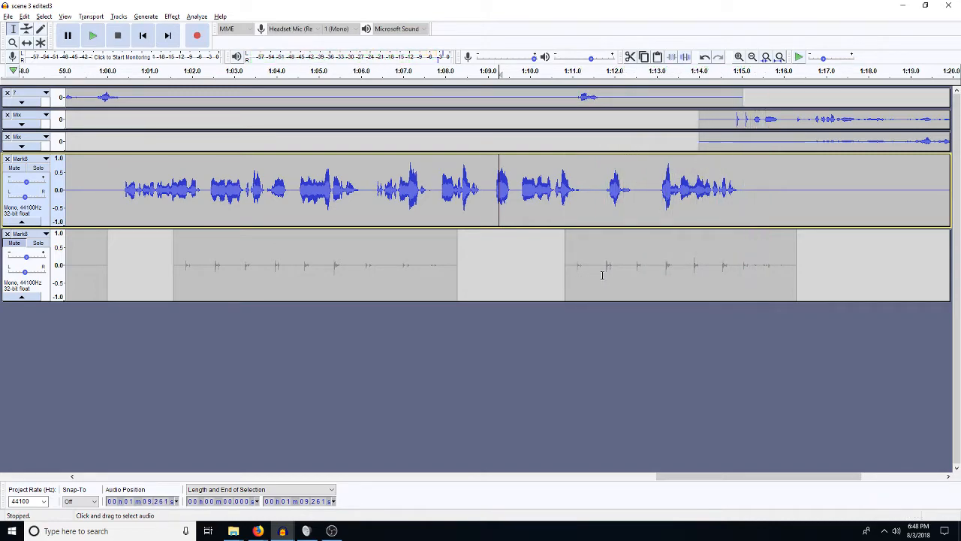
Delete about 2 s from 1:10.9 in the fifth footstep clip and move the clip later to start at about 1:11.7
{"action": "left_click_drag", "start_coordinate": [654, 266], "coordinate": [569, 289]}
{"action": "key", "text": "Delete"}
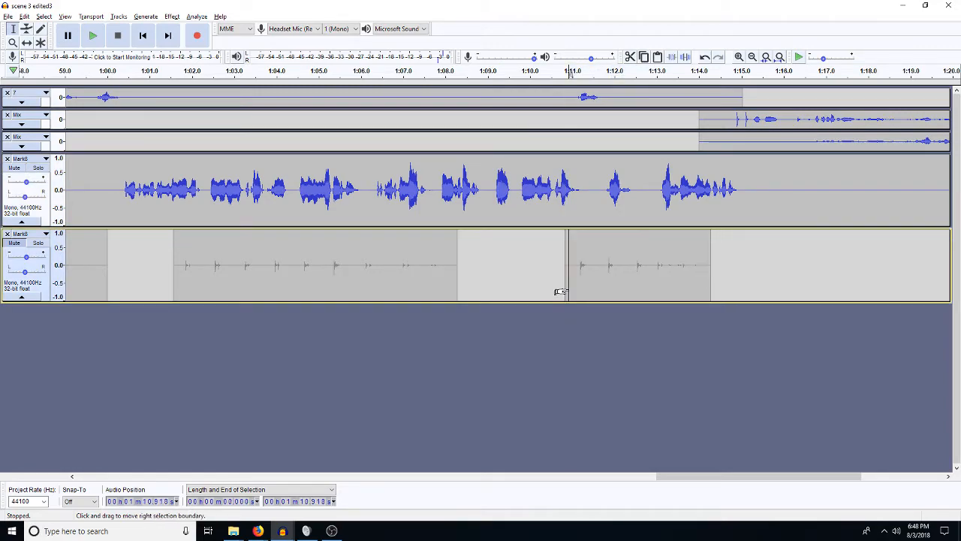
{"action": "left_click", "coordinate": [26, 43]}
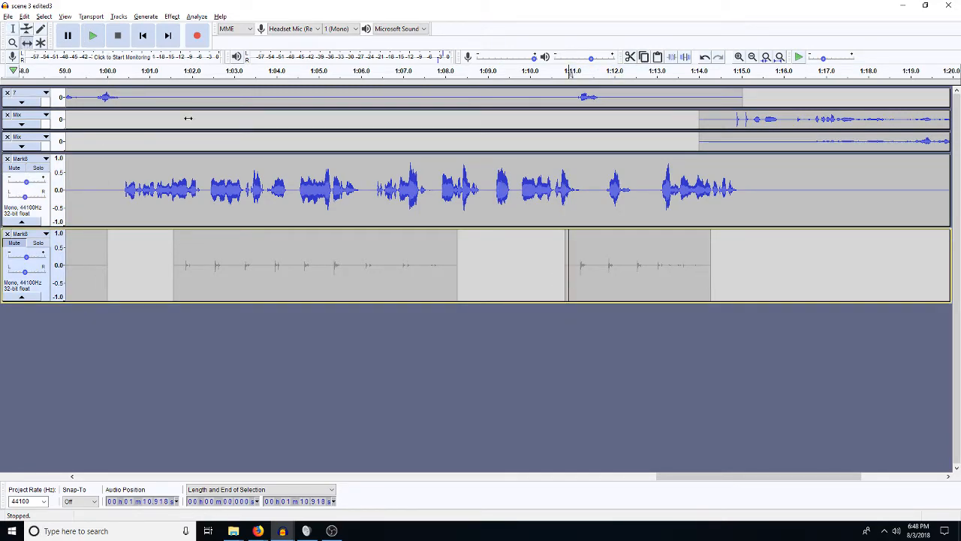
{"action": "left_click_drag", "start_coordinate": [614, 286], "coordinate": [648, 281]}
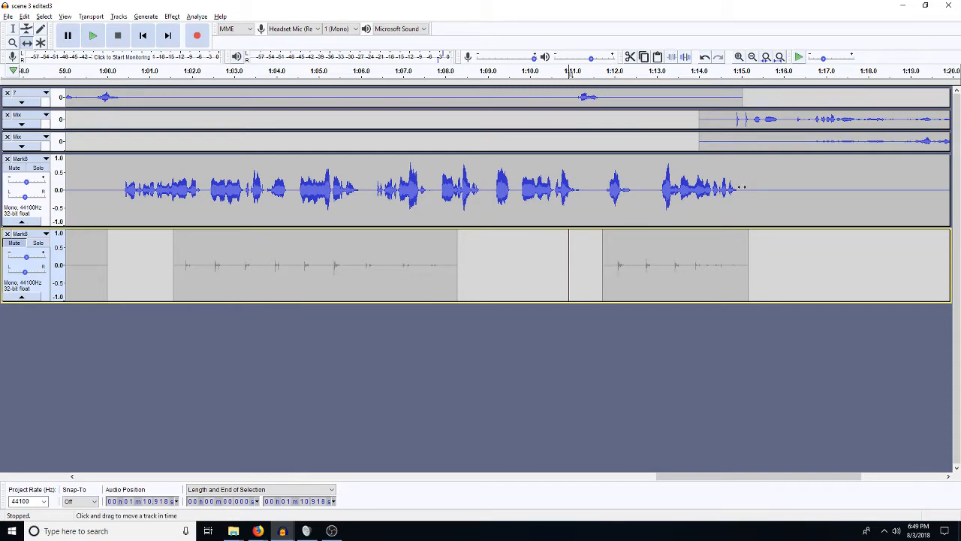
Unmute the footstep track and play the whole mix from about 37.9 s through the last footstep clip
{"action": "left_click", "coordinate": [752, 57]}
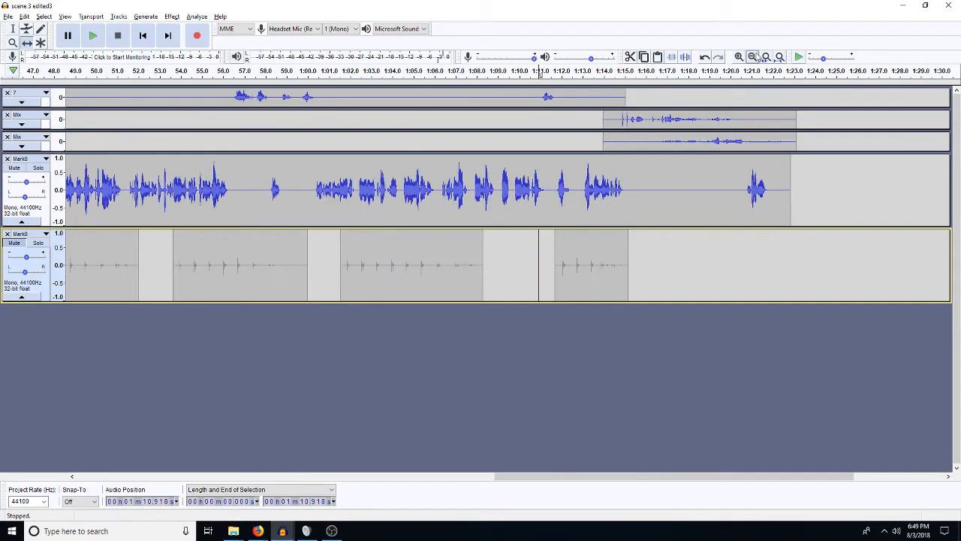
{"action": "left_click", "coordinate": [753, 57]}
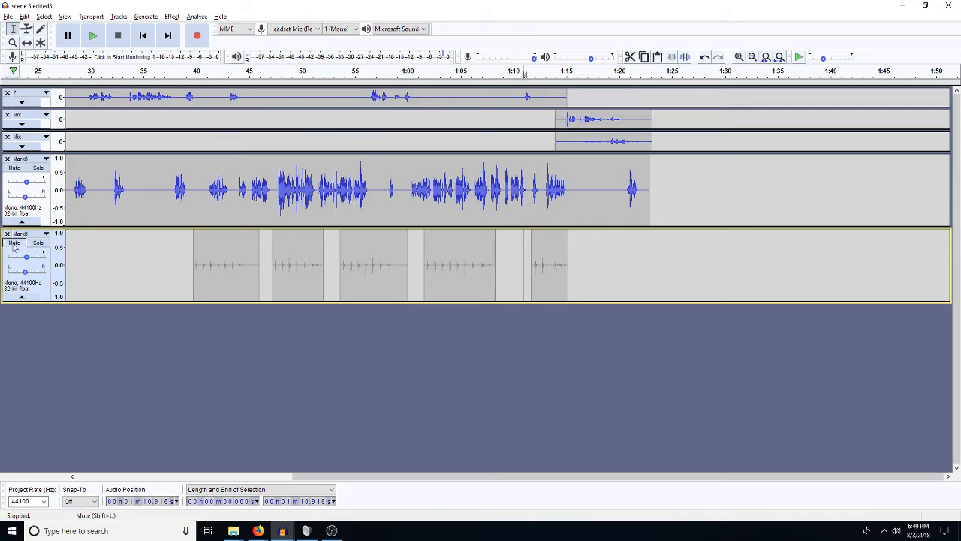
{"action": "left_click", "coordinate": [174, 260]}
{"action": "key", "text": "space"}
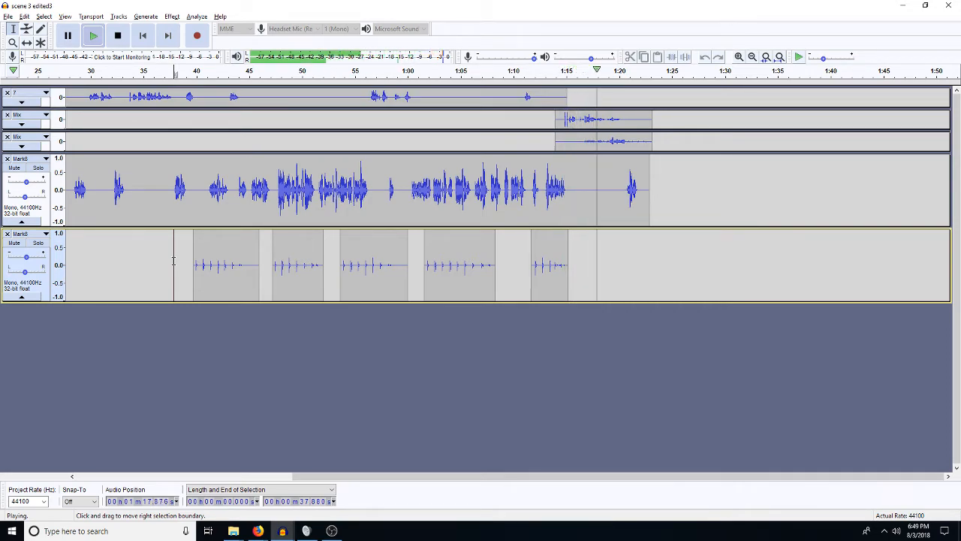
{"action": "key", "text": "space"}
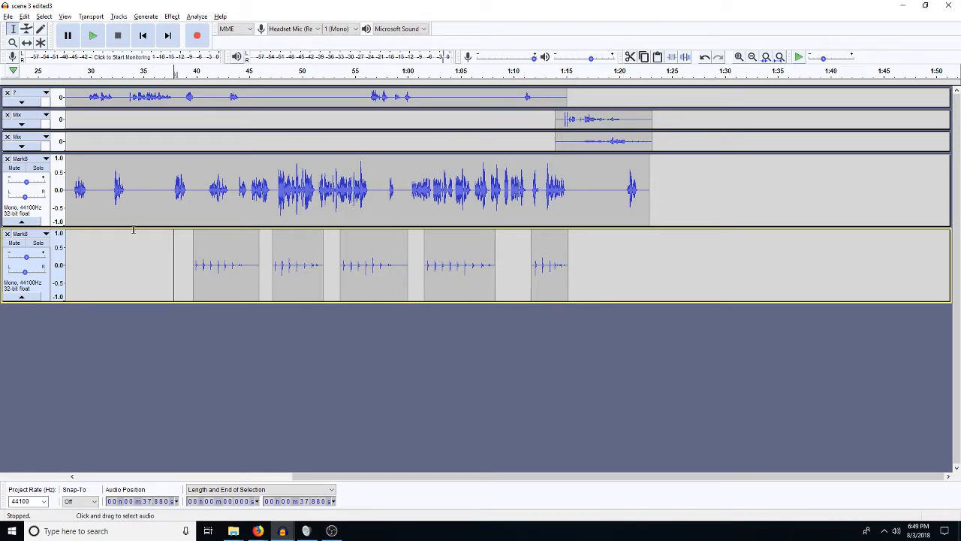
Amplify the quieter closing footsteps of the first clip, from about 43.3 s to 46.2 s
{"action": "left_click_drag", "start_coordinate": [183, 256], "coordinate": [580, 257]}
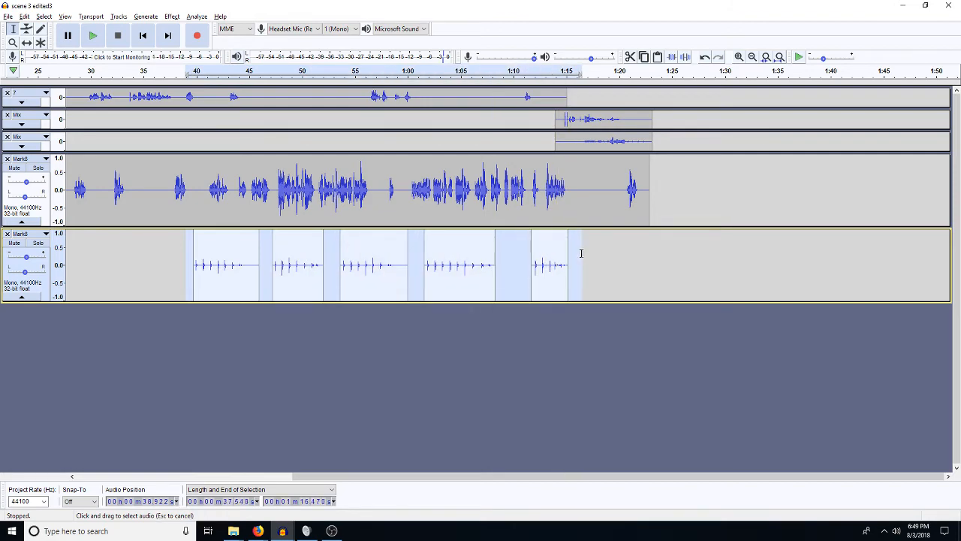
{"action": "key", "text": "ctrl+e"}
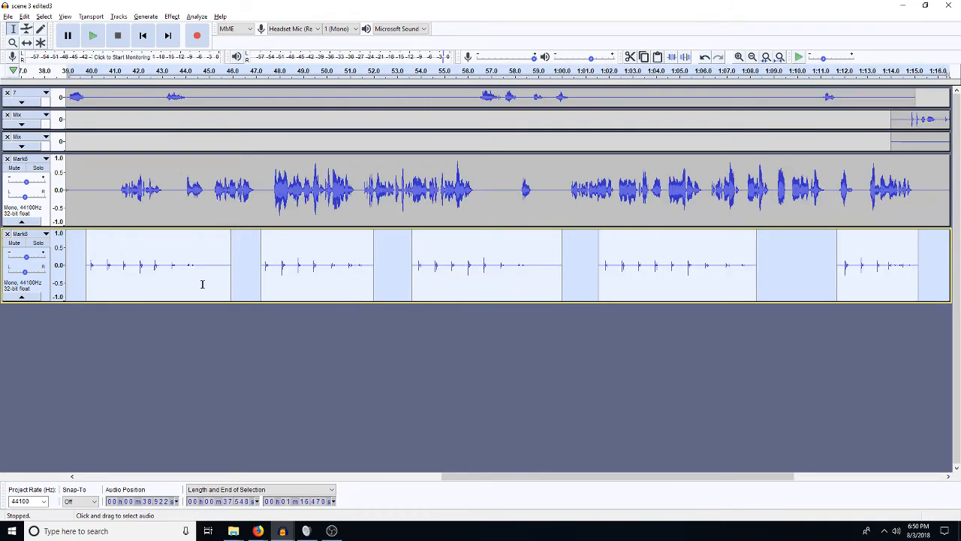
{"action": "left_click_drag", "start_coordinate": [170, 264], "coordinate": [231, 282]}
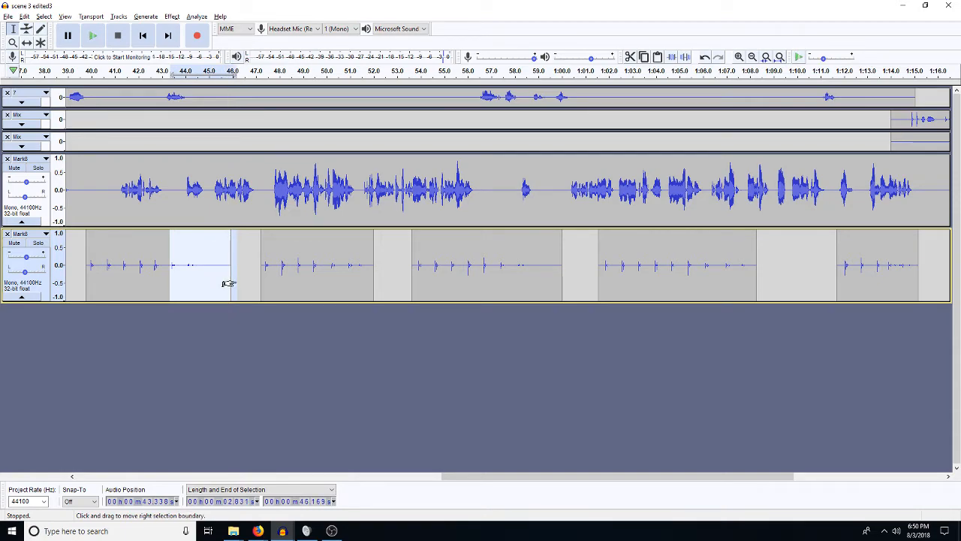
{"action": "key", "text": "ctrl+shift+a"}
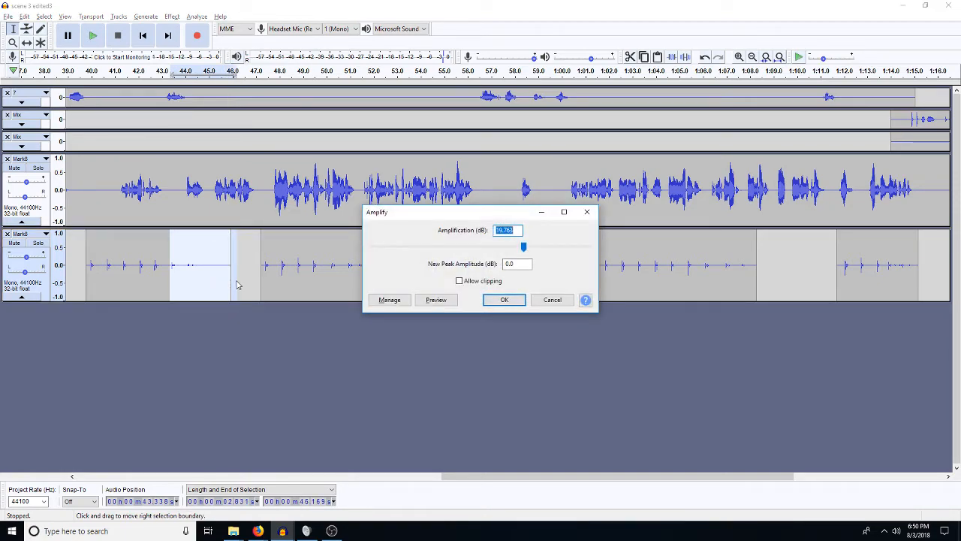
{"action": "type", "text": "0"}
{"action": "key", "text": "Return"}
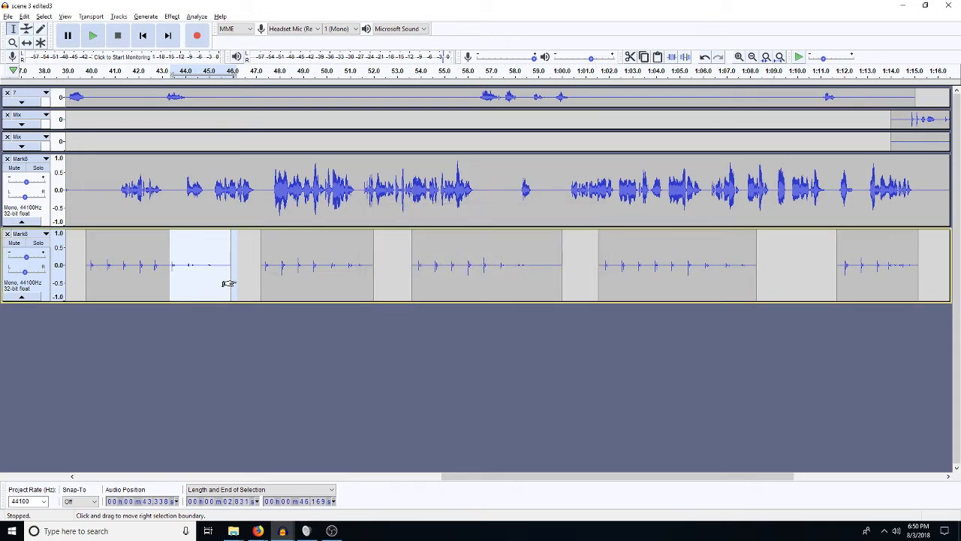
Repeat the amplification on the quieter closing footsteps of the second, third, fourth and fifth clips
{"action": "left_click_drag", "start_coordinate": [324, 264], "coordinate": [372, 270]}
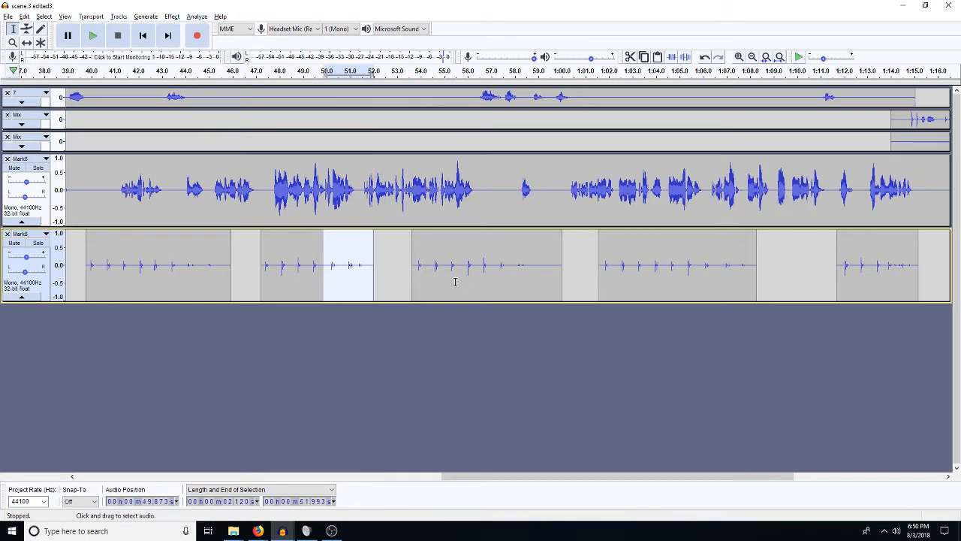
{"action": "left_click_drag", "start_coordinate": [497, 265], "coordinate": [561, 279]}
{"action": "mouse_move", "coordinate": [701, 267]}
{"action": "left_mouse_down"}
{"action": "mouse_move", "coordinate": [756, 271]}
{"action": "mouse_move", "coordinate": [699, 278]}
{"action": "left_mouse_up"}
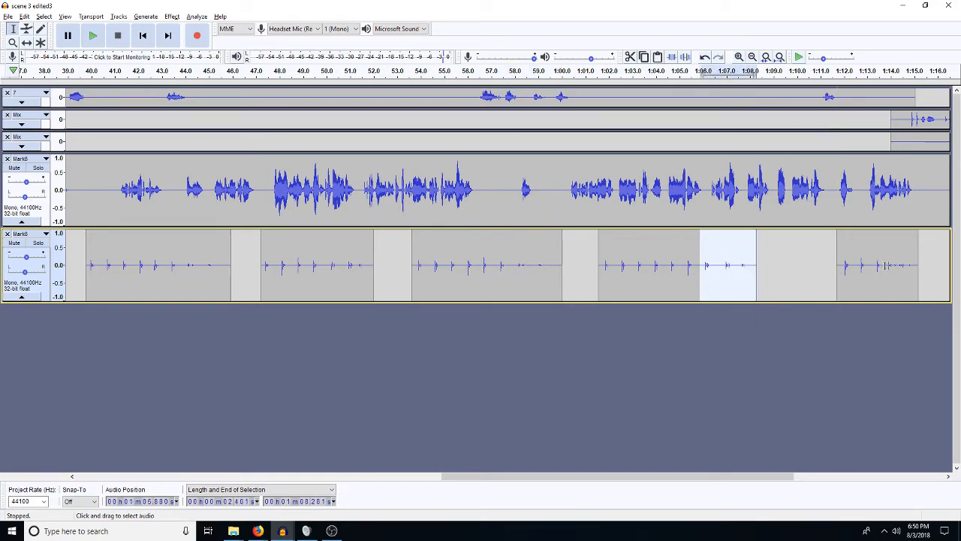
{"action": "left_click_drag", "start_coordinate": [882, 267], "coordinate": [910, 264]}
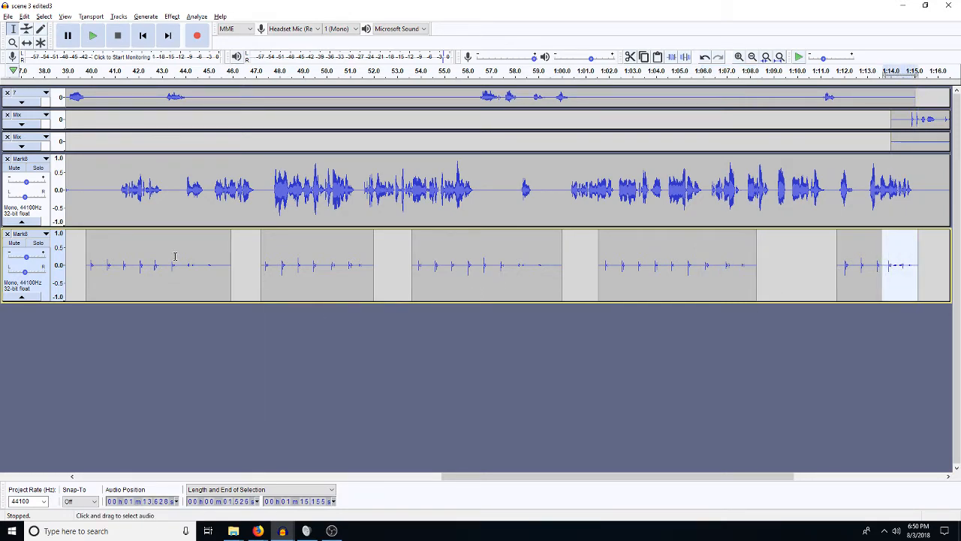
Lower the louder opening footsteps of the first clip, about 39.9 s to 43.7 s, with a negative Amplify value
{"action": "left_click_drag", "start_coordinate": [178, 268], "coordinate": [88, 277]}
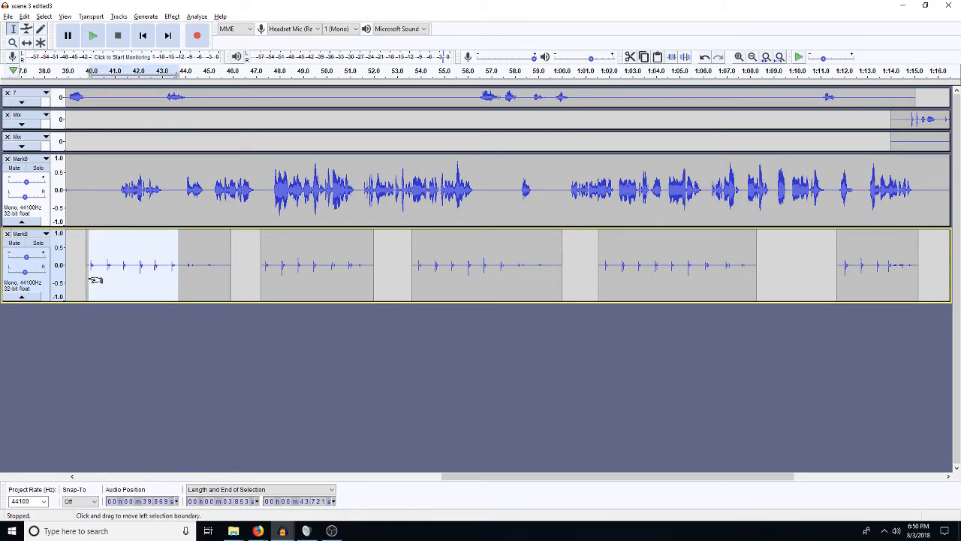
{"action": "key", "text": "ctrl+r"}
{"action": "type", "text": "-"}
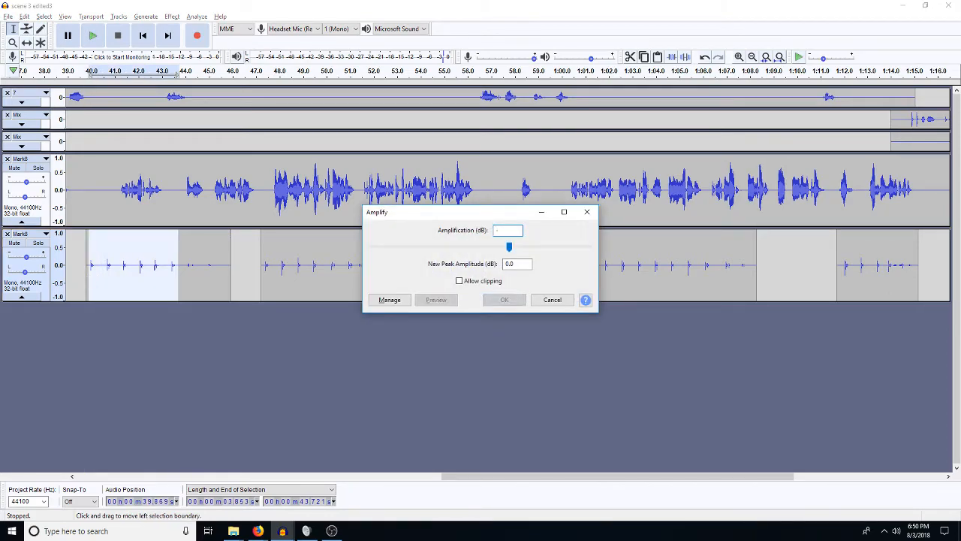
{"action": "key", "text": "Escape"}
Repeat the volume reduction on the louder opening footsteps of the second, third, fourth and fifth clips
{"action": "left_click_drag", "start_coordinate": [325, 273], "coordinate": [264, 272]}
{"action": "left_click_drag", "start_coordinate": [505, 271], "coordinate": [413, 271]}
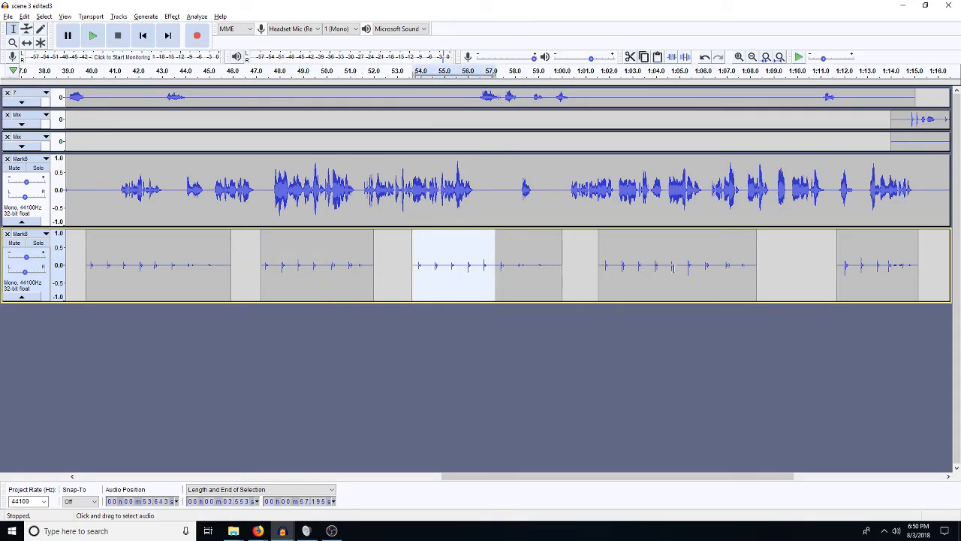
{"action": "left_click_drag", "start_coordinate": [692, 269], "coordinate": [598, 271]}
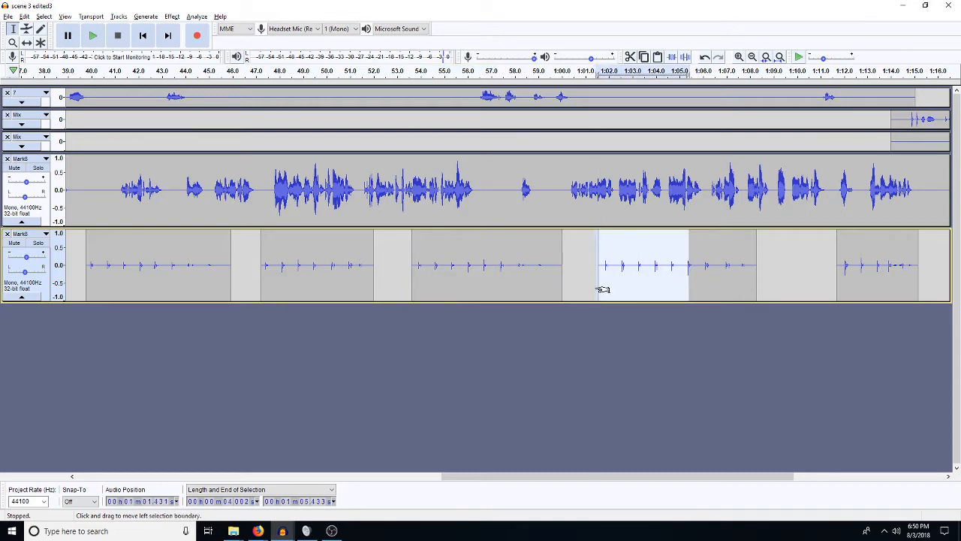
{"action": "left_click", "coordinate": [692, 270]}
{"action": "left_click_drag", "start_coordinate": [692, 270], "coordinate": [604, 270]}
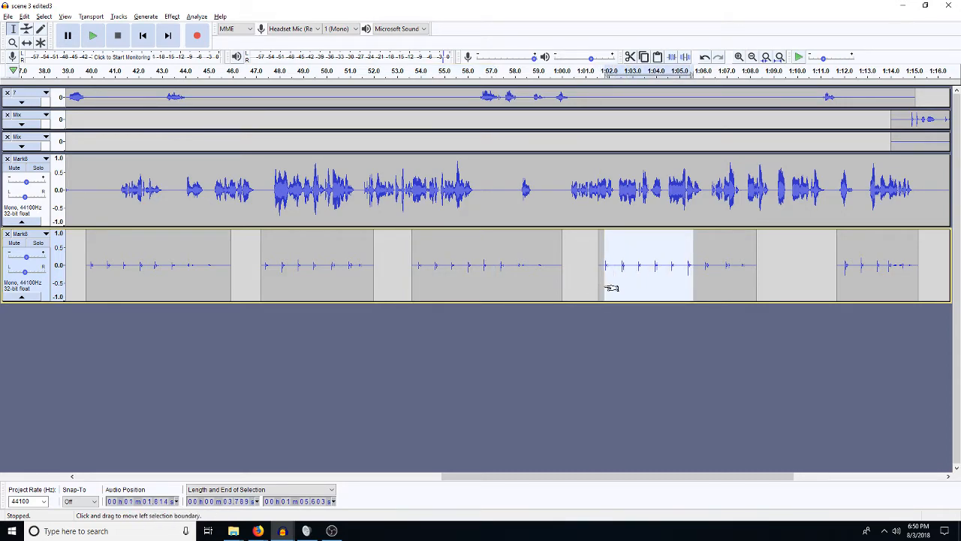
{"action": "left_click_drag", "start_coordinate": [884, 263], "coordinate": [837, 286]}
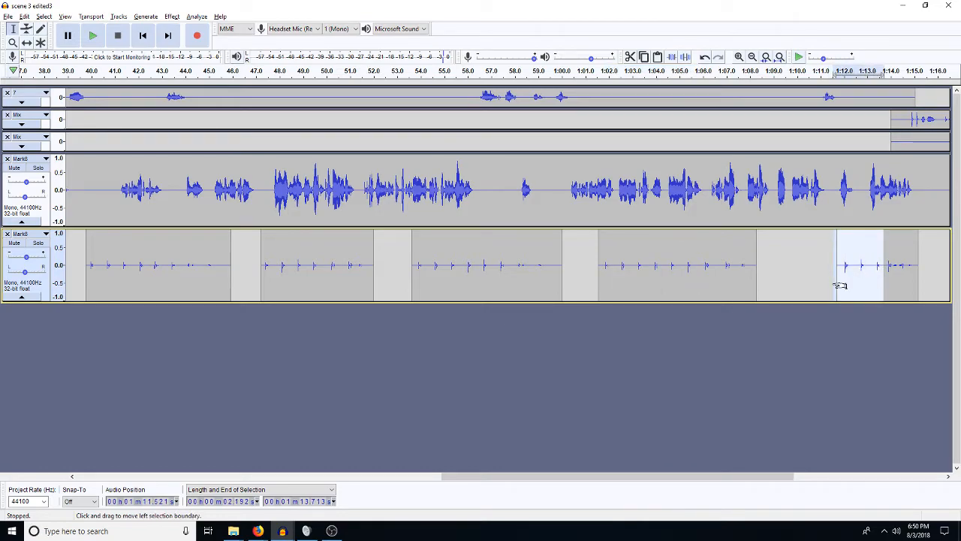
{"action": "left_click", "coordinate": [847, 266]}
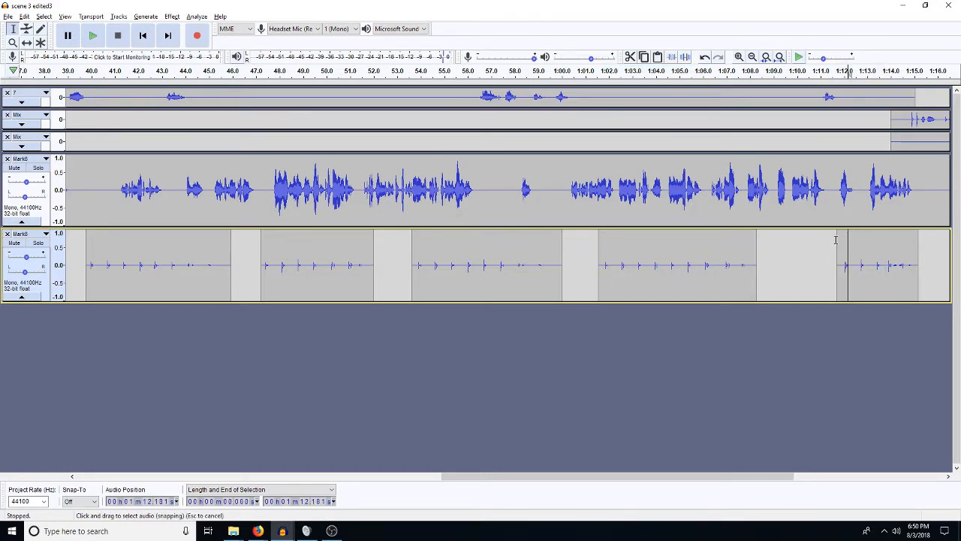
Save the project as a new version named scene 3 edited4 in the scene 3 folder
{"action": "left_click", "coordinate": [752, 57]}
{"action": "left_click", "coordinate": [751, 58]}
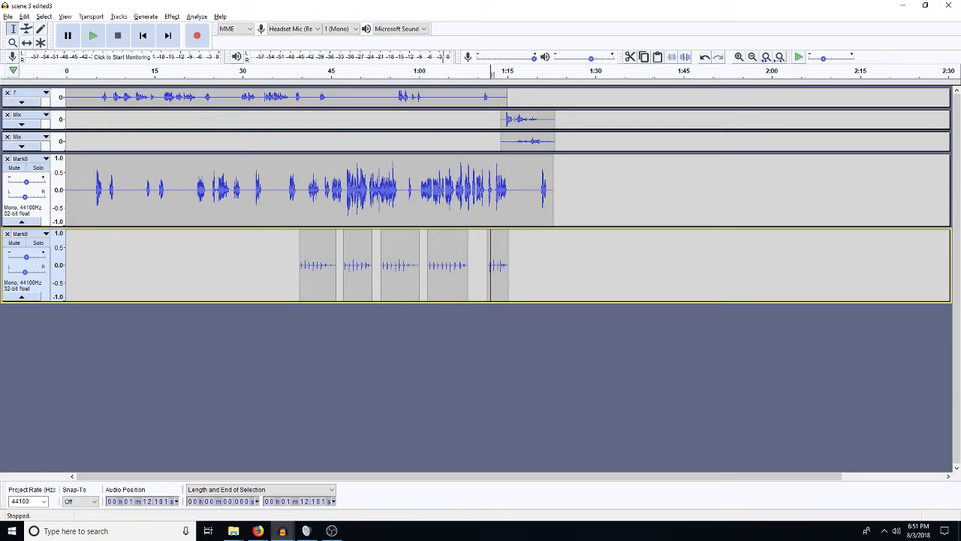
{"action": "left_click", "coordinate": [8, 17]}
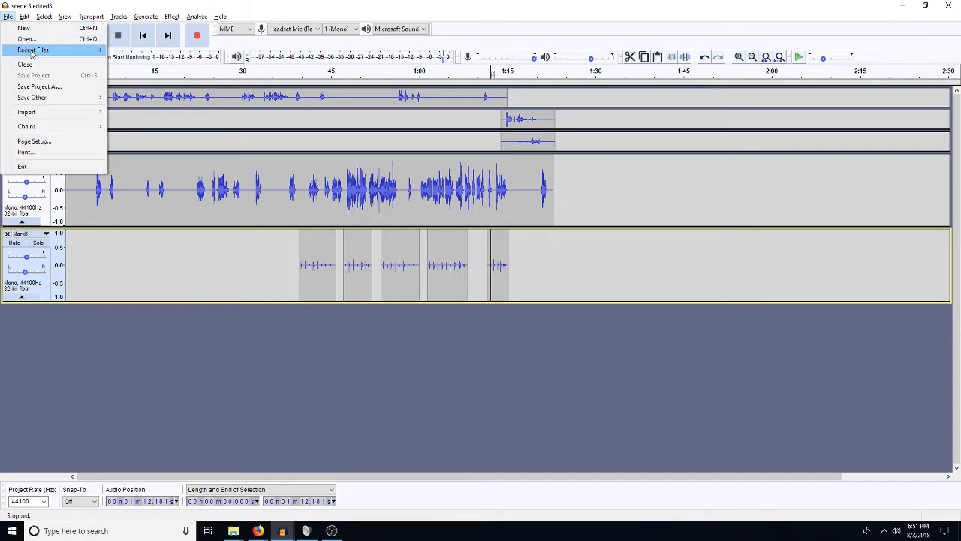
{"action": "left_click", "coordinate": [49, 86]}
{"action": "key", "text": "End"}
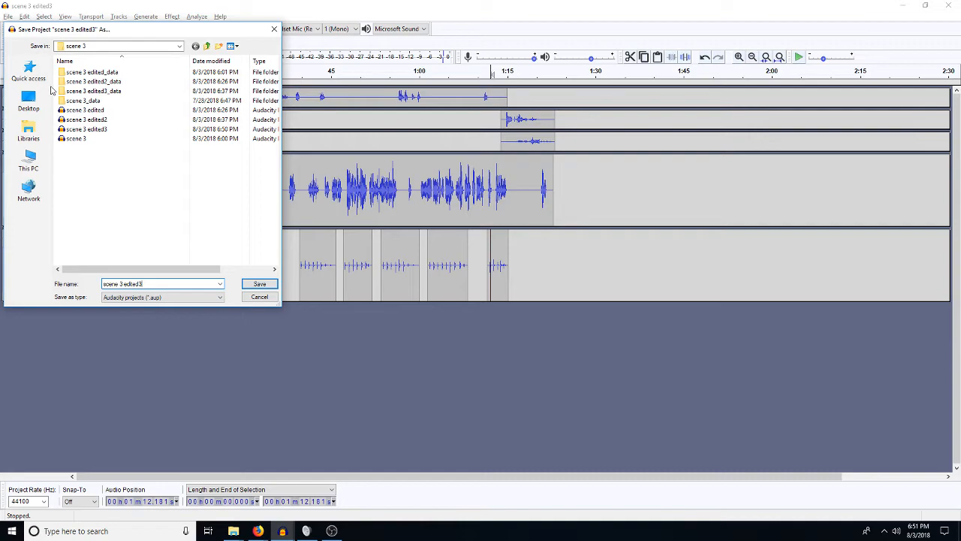
{"action": "key", "text": "Return"}
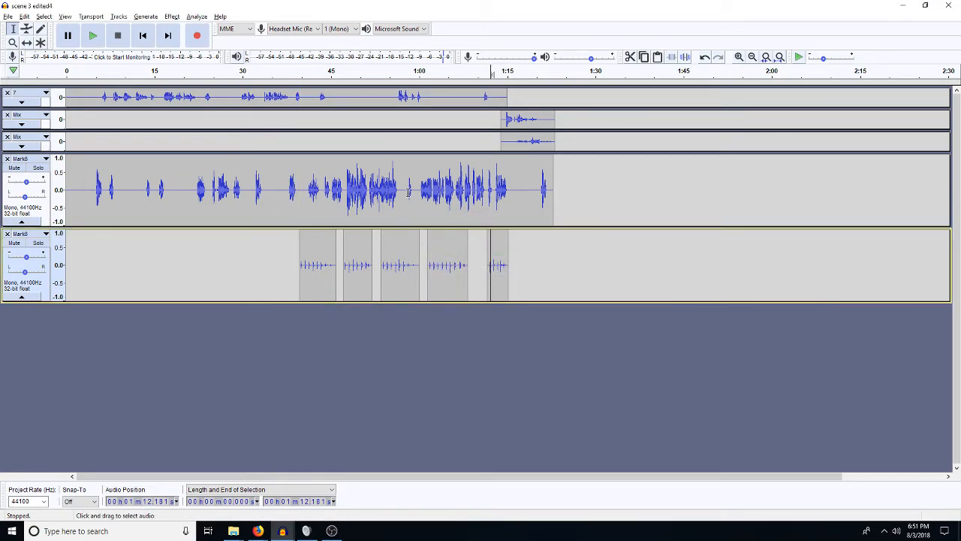
Duplicate the footstep track and move one of the two footstep copies above the dialogue track
{"action": "double_click", "coordinate": [558, 264]}
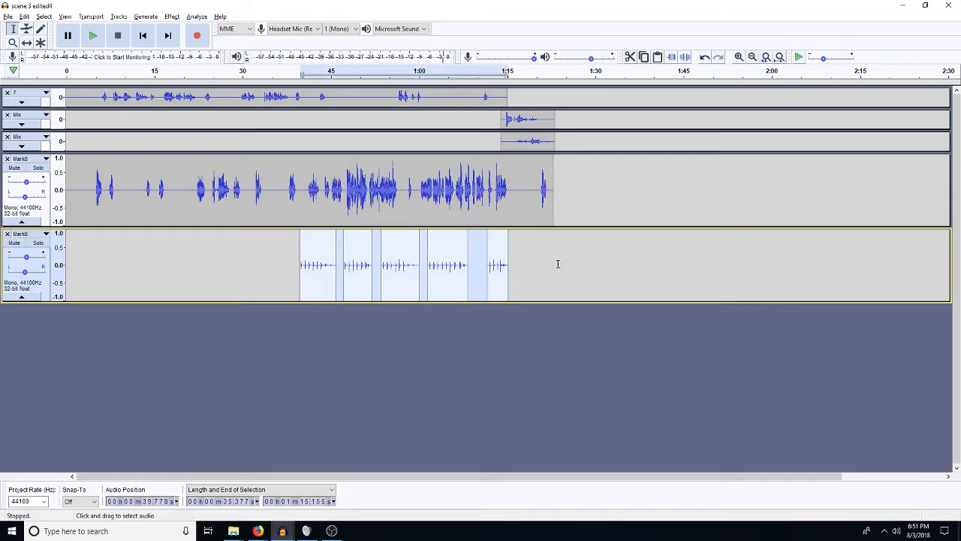
{"action": "key", "text": "ctrl+d"}
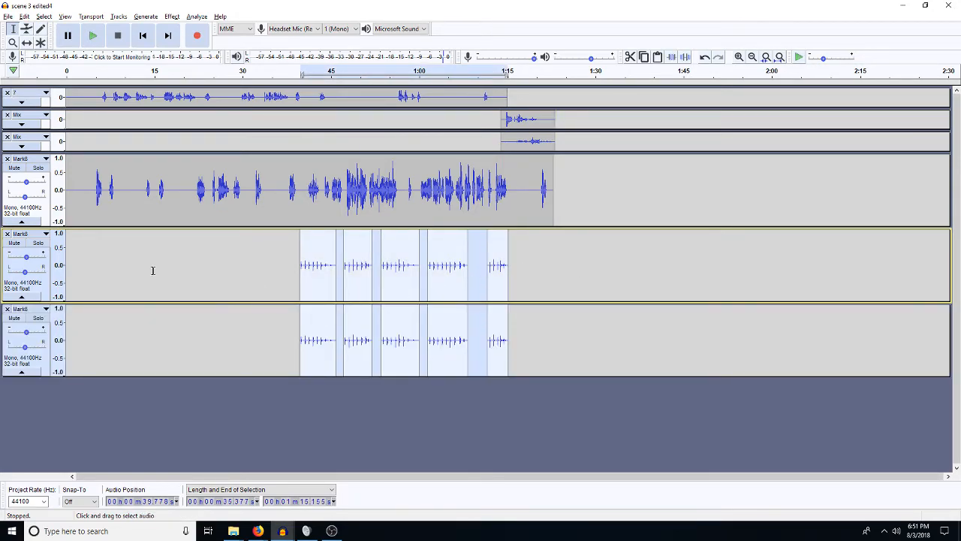
{"action": "left_click", "coordinate": [46, 234]}
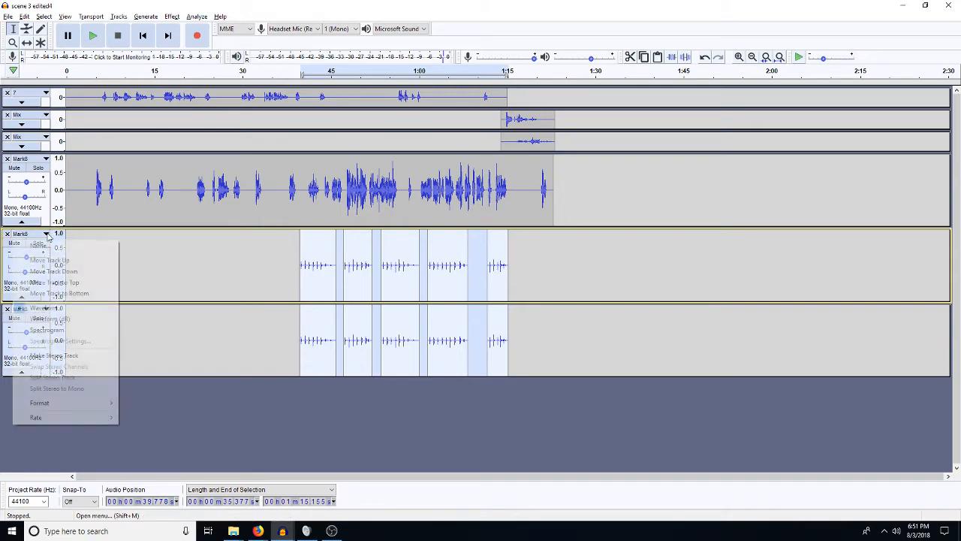
{"action": "left_click", "coordinate": [60, 262]}
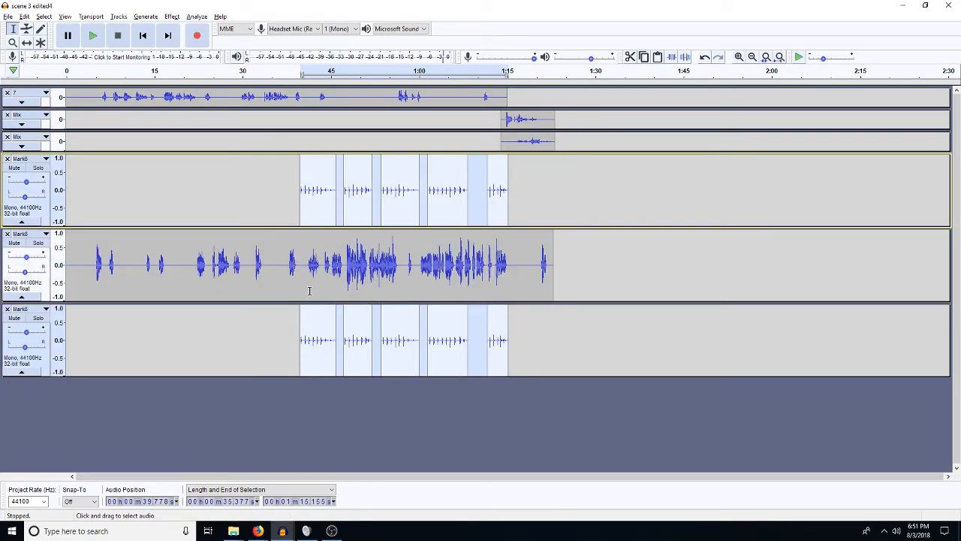
Centre the pan of the dialogue track and the footstep copy below it, and mix the two into one new mono track
{"action": "double_click", "coordinate": [399, 274]}
{"action": "key", "text": "shift+Down"}
{"action": "key", "text": "ctrl+shift+m"}
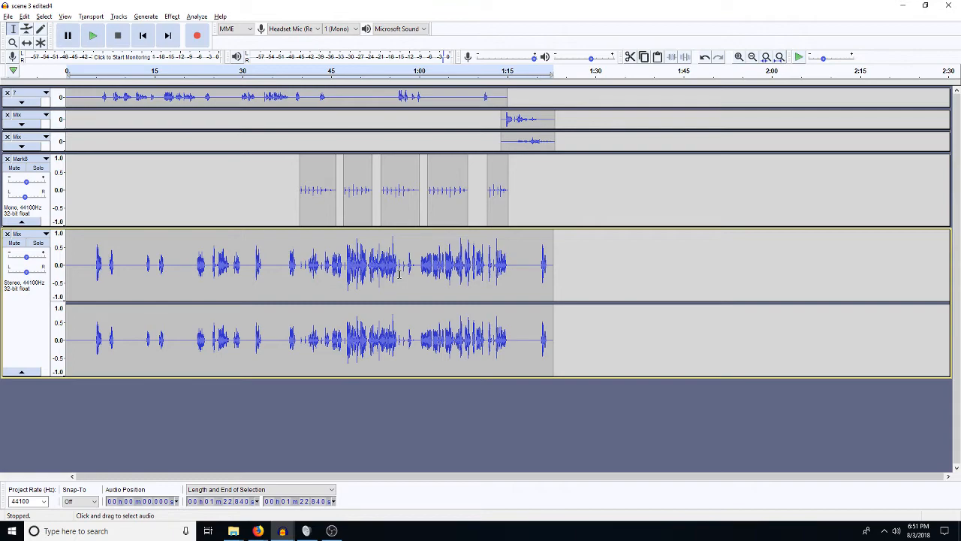
{"action": "key", "text": "ctrl+z"}
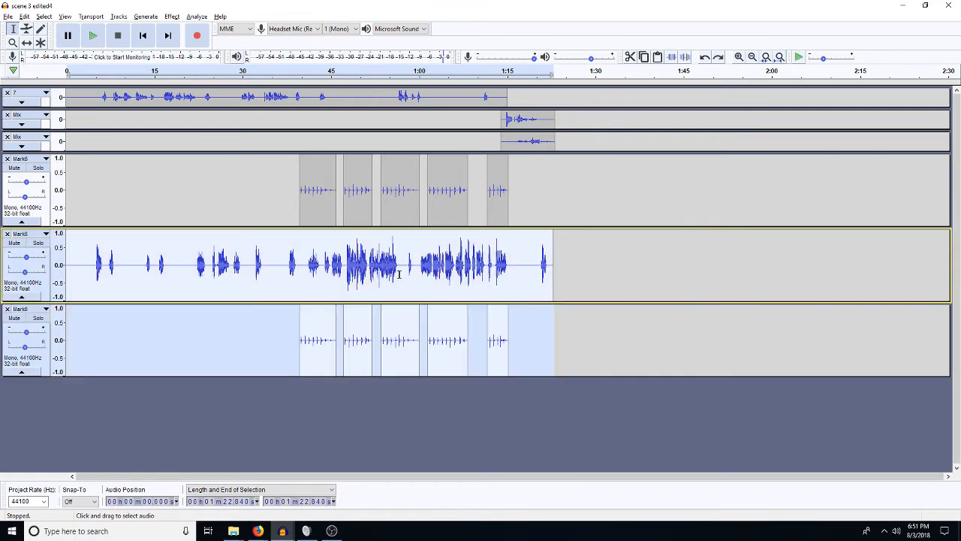
{"action": "left_click", "coordinate": [25, 272]}
{"action": "left_click_drag", "start_coordinate": [25, 272], "coordinate": [26, 273]}
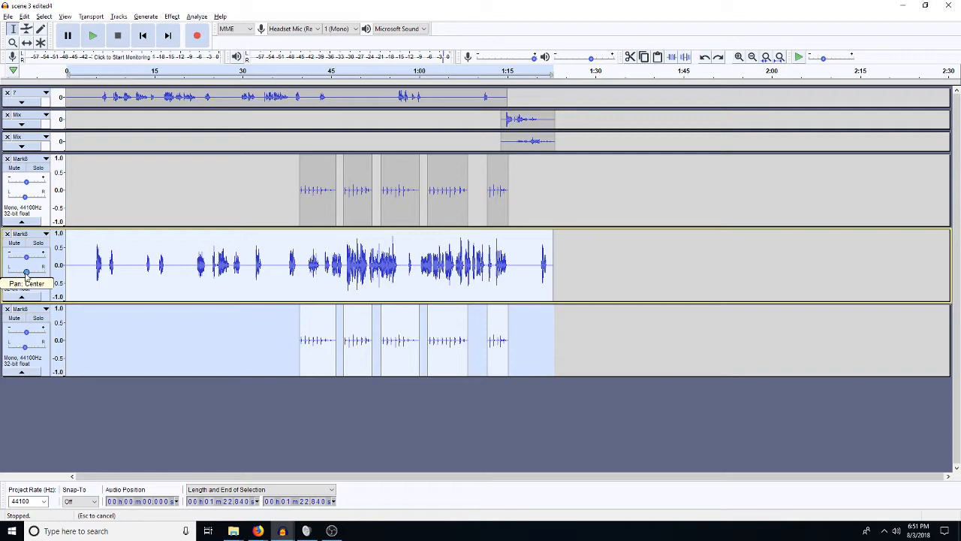
{"action": "left_click", "coordinate": [26, 346]}
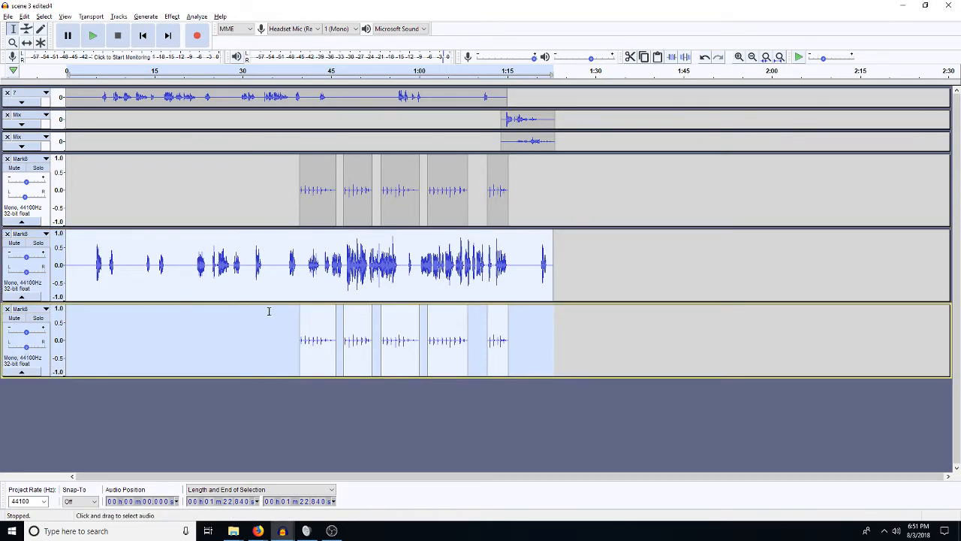
{"action": "key", "text": "ctrl+shift+m"}
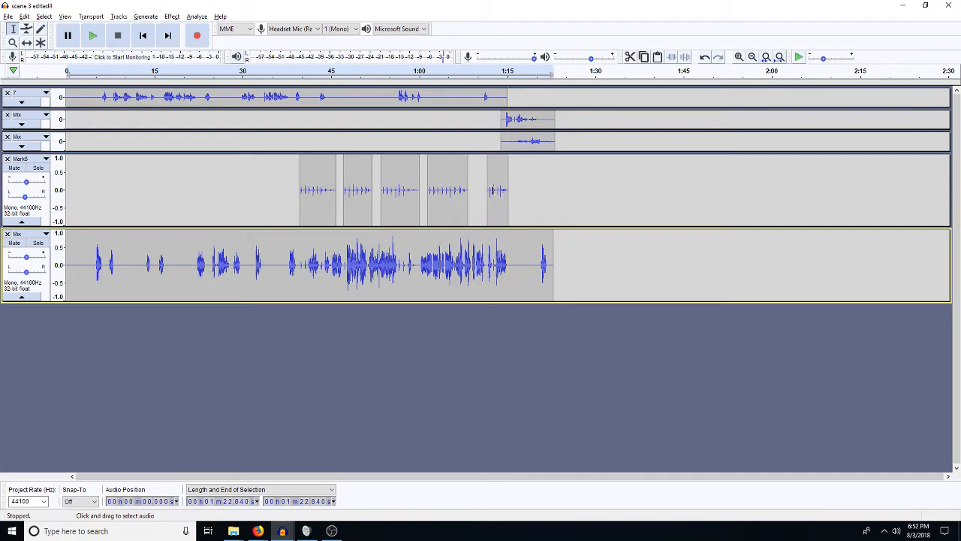
{"action": "double_click", "coordinate": [495, 191]}
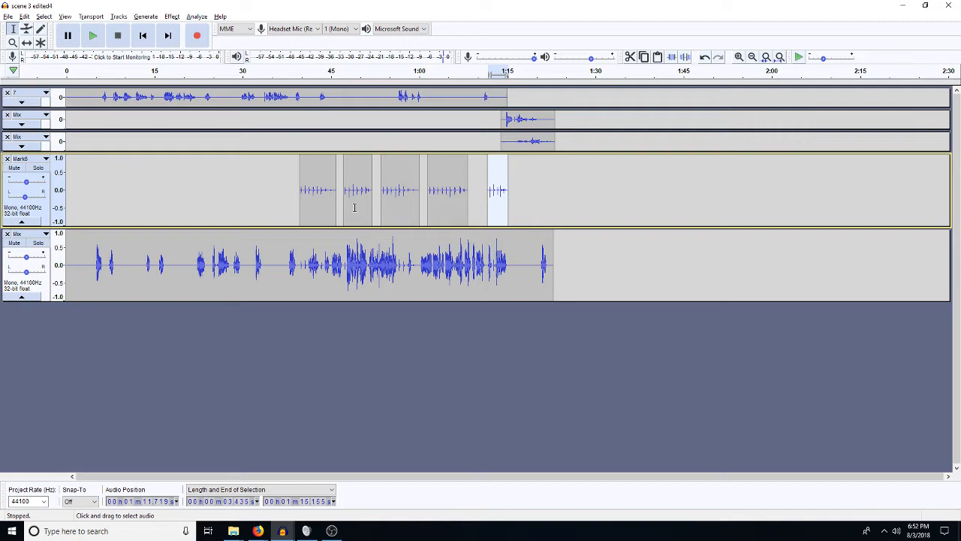
{"action": "left_click", "coordinate": [488, 264]}
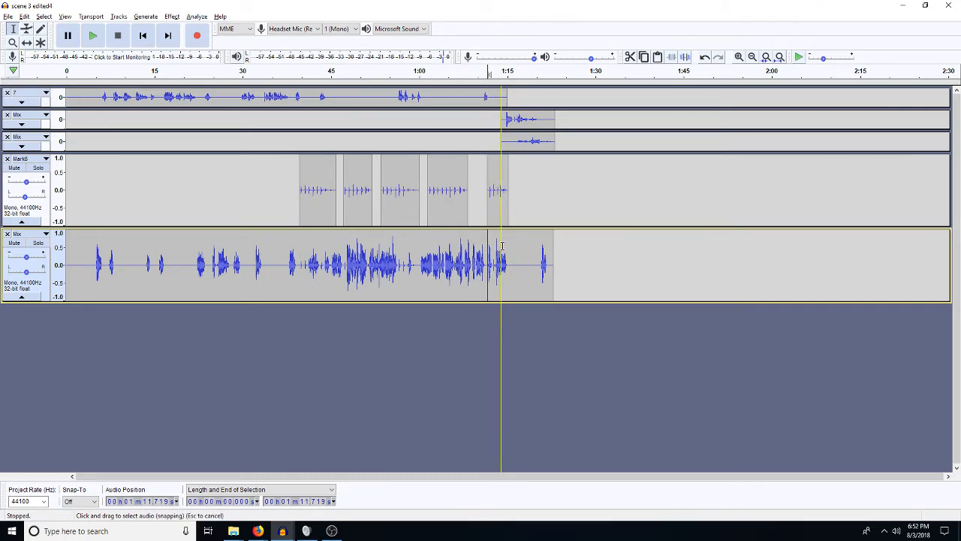
{"action": "left_click", "coordinate": [299, 188]}
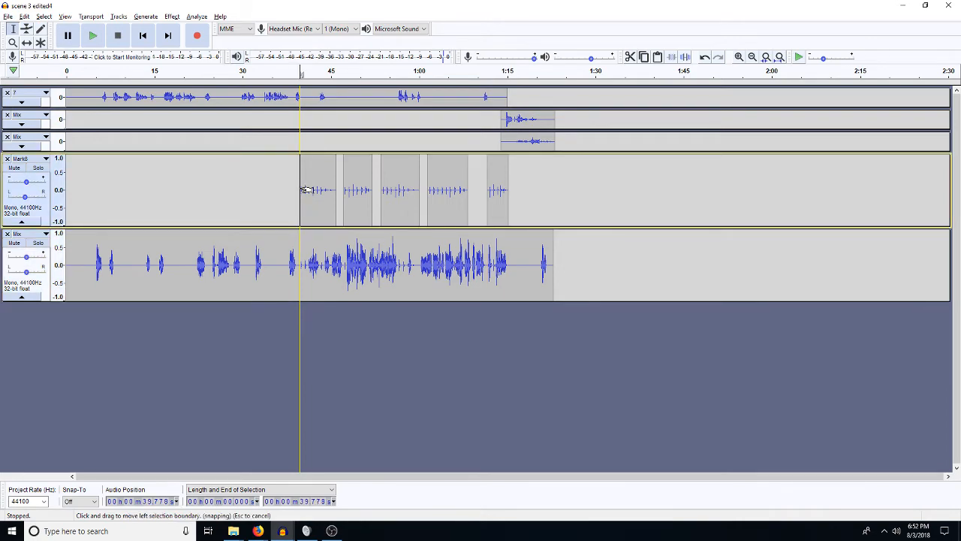
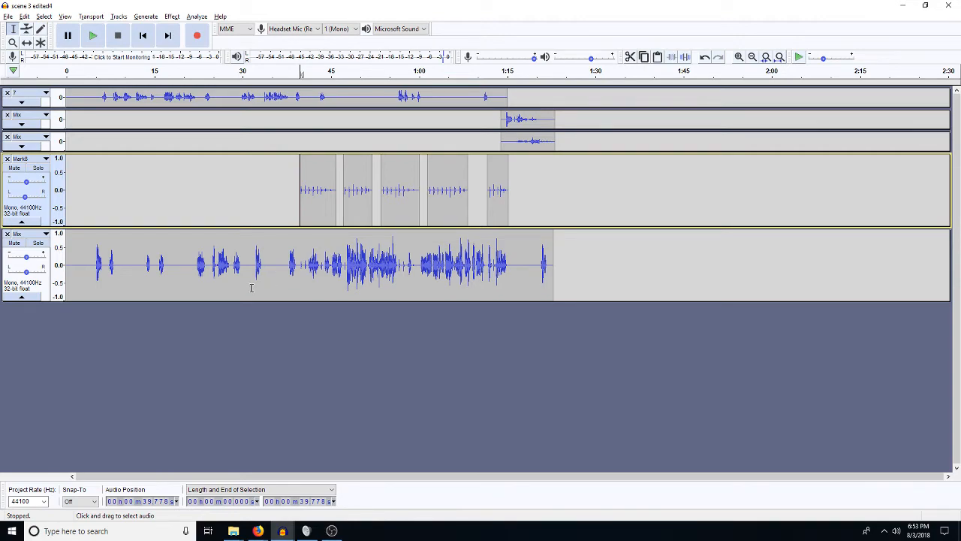
Duplicate the mixed dialogue and footstep track, panning the upper copy to the left and the lower copy to the right
{"action": "double_click", "coordinate": [276, 283]}
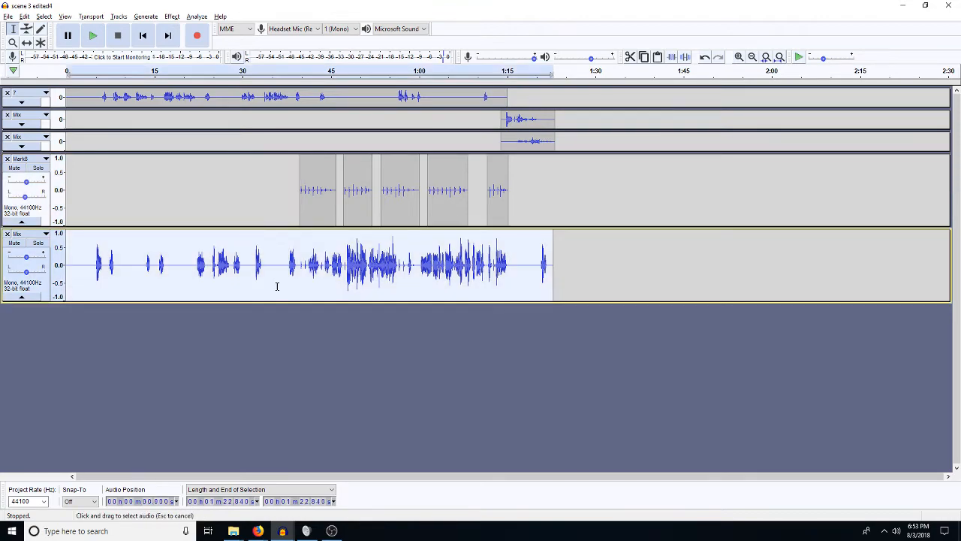
{"action": "key", "text": "ctrl+d"}
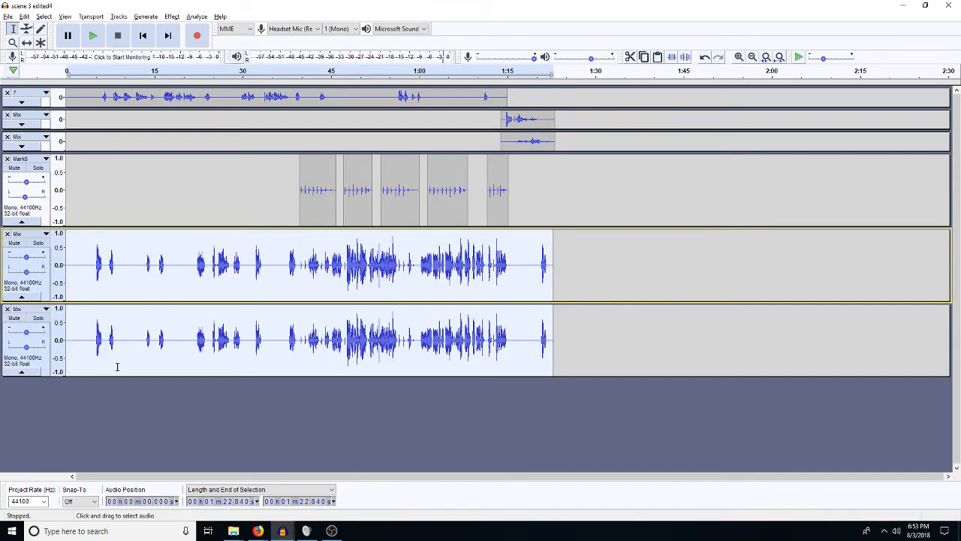
{"action": "left_click_drag", "start_coordinate": [26, 272], "coordinate": [20, 273]}
{"action": "left_click_drag", "start_coordinate": [22, 272], "coordinate": [18, 273]}
{"action": "left_click_drag", "start_coordinate": [28, 348], "coordinate": [41, 348]}
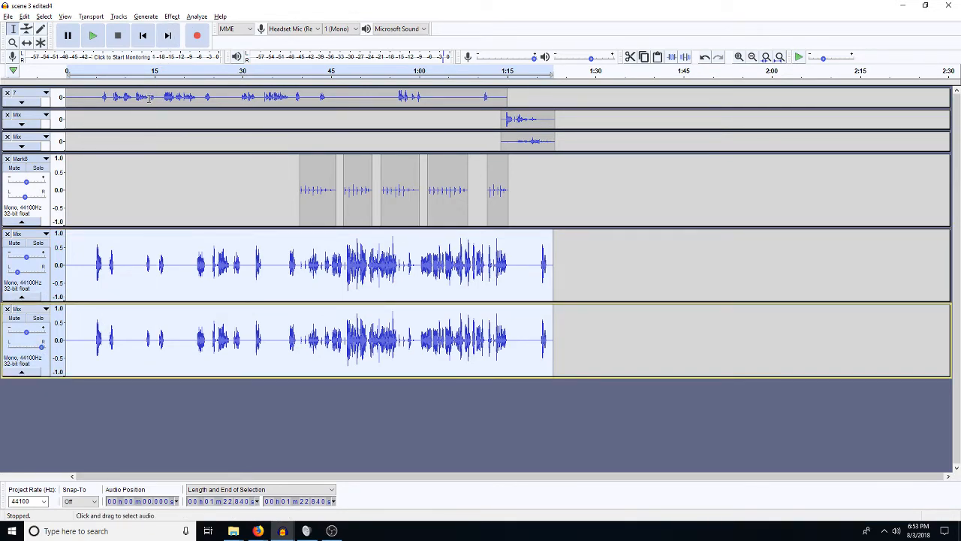
Enlarge track 7 and pan it slightly further right, and ease the lower mix copy's right pan back toward the centre
{"action": "left_click_drag", "start_coordinate": [149, 109], "coordinate": [146, 168]}
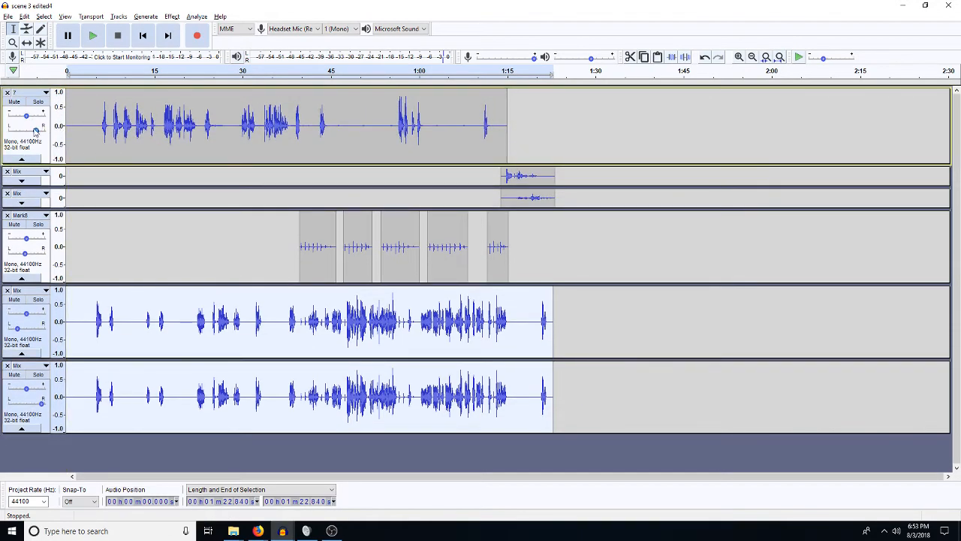
{"action": "left_click_drag", "start_coordinate": [35, 131], "coordinate": [38, 133]}
{"action": "left_click_drag", "start_coordinate": [41, 404], "coordinate": [35, 404]}
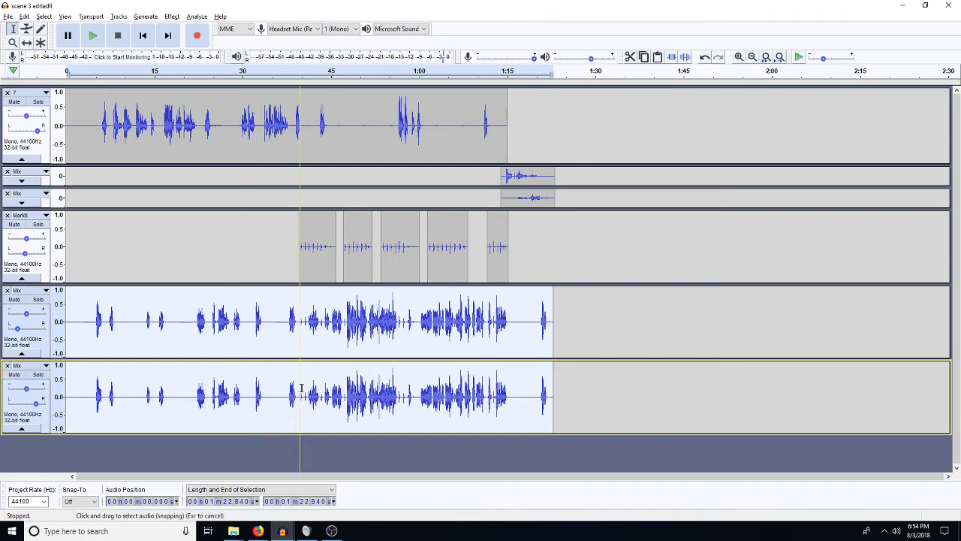
Silence the lower mix copy from the start to about 39.3 s
{"action": "left_click_drag", "start_coordinate": [296, 399], "coordinate": [34, 391]}
{"action": "key", "text": "ctrl+l"}
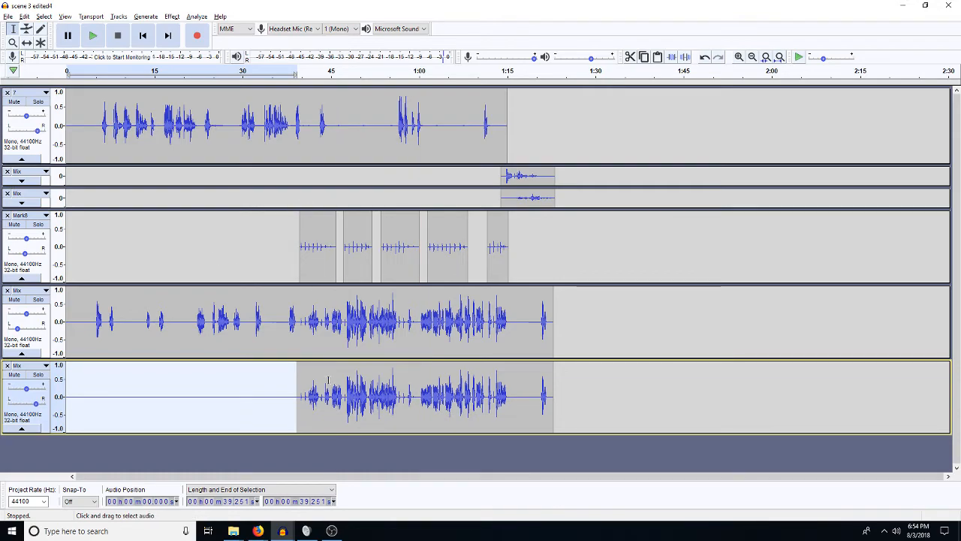
Over the first footstep clip's span, about 39.8 s to 45.9 s, fade out the upper mix copy and fade in the lower one
{"action": "left_click_drag", "start_coordinate": [298, 331], "coordinate": [552, 333]}
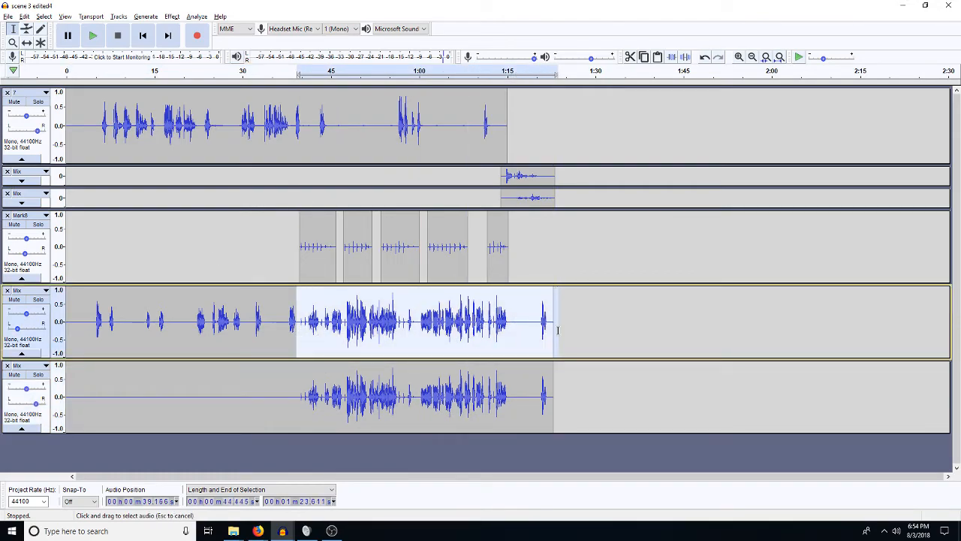
{"action": "key", "text": "ctrl+e"}
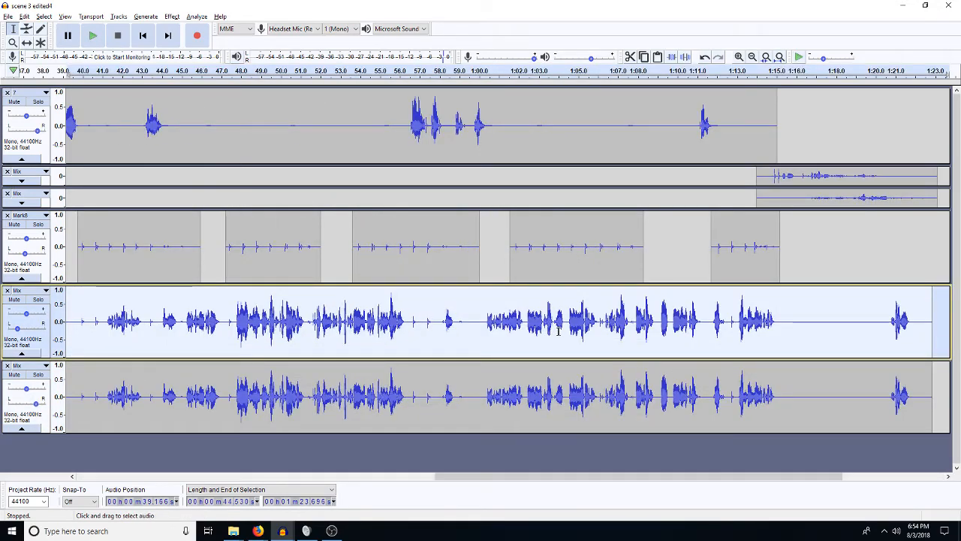
{"action": "left_click_drag", "start_coordinate": [80, 323], "coordinate": [200, 324]}
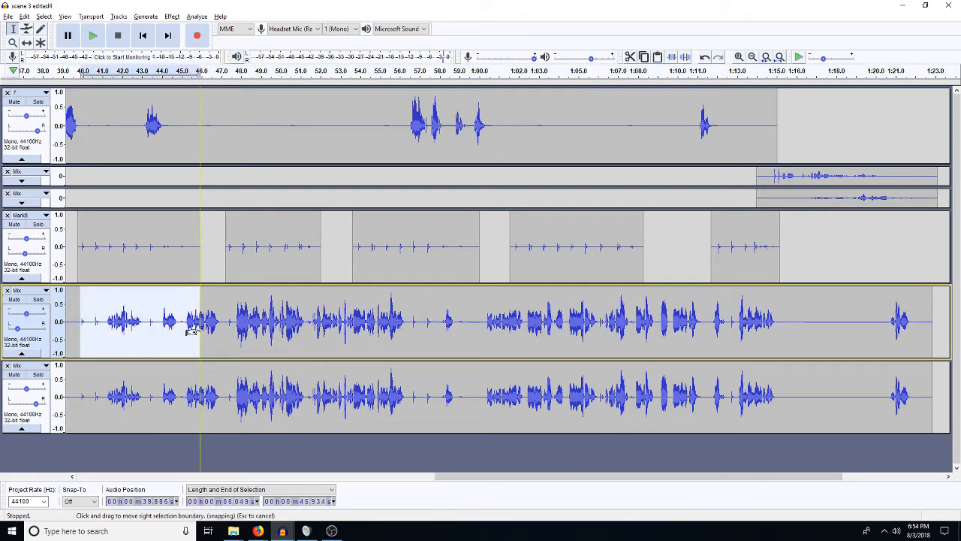
{"action": "left_click", "coordinate": [81, 304]}
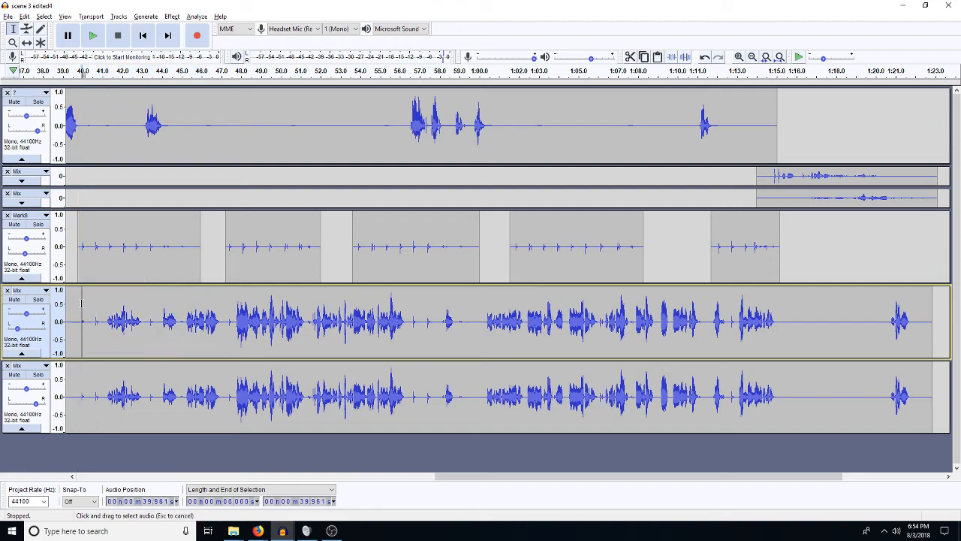
{"action": "left_click_drag", "start_coordinate": [76, 304], "coordinate": [164, 303]}
{"action": "left_click_drag", "start_coordinate": [79, 304], "coordinate": [201, 320]}
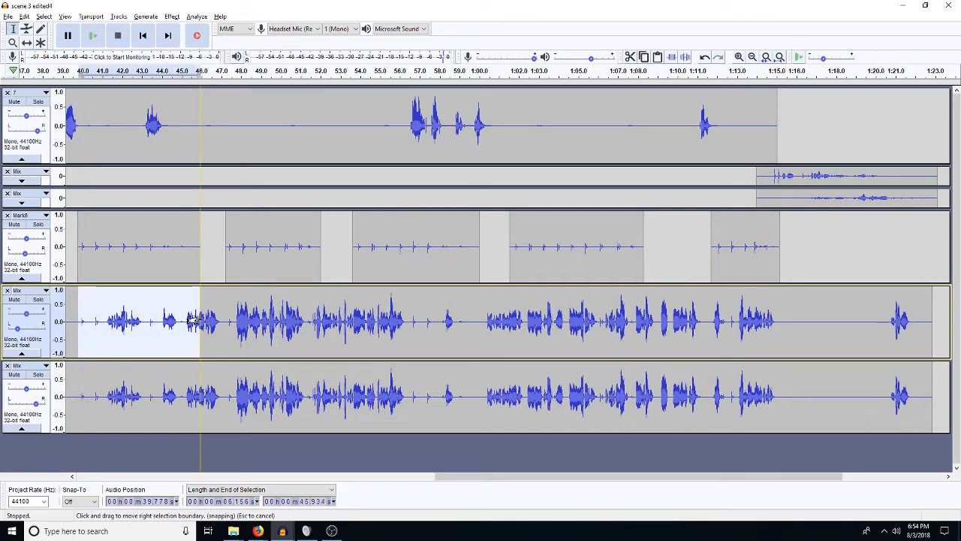
{"action": "key", "text": "ctrl+r"}
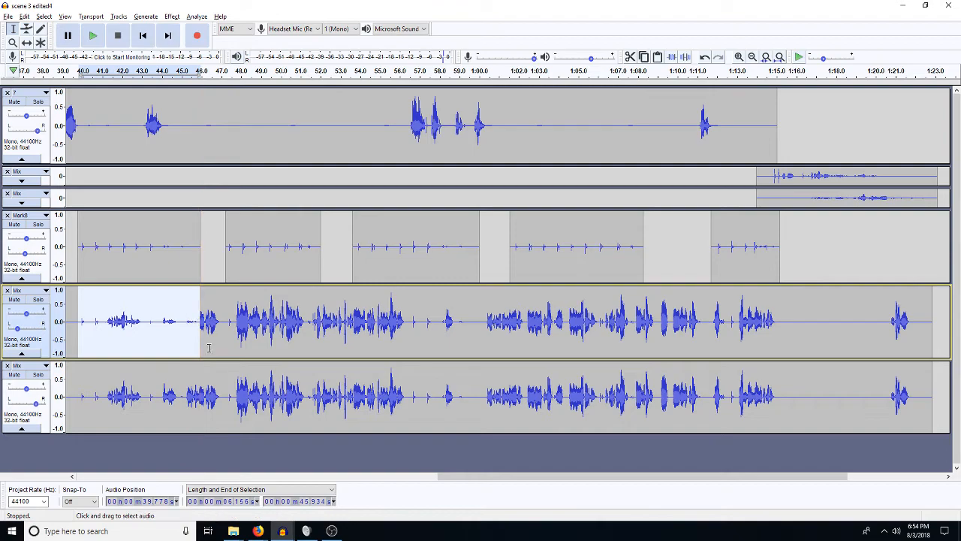
{"action": "left_click_drag", "start_coordinate": [199, 382], "coordinate": [78, 403]}
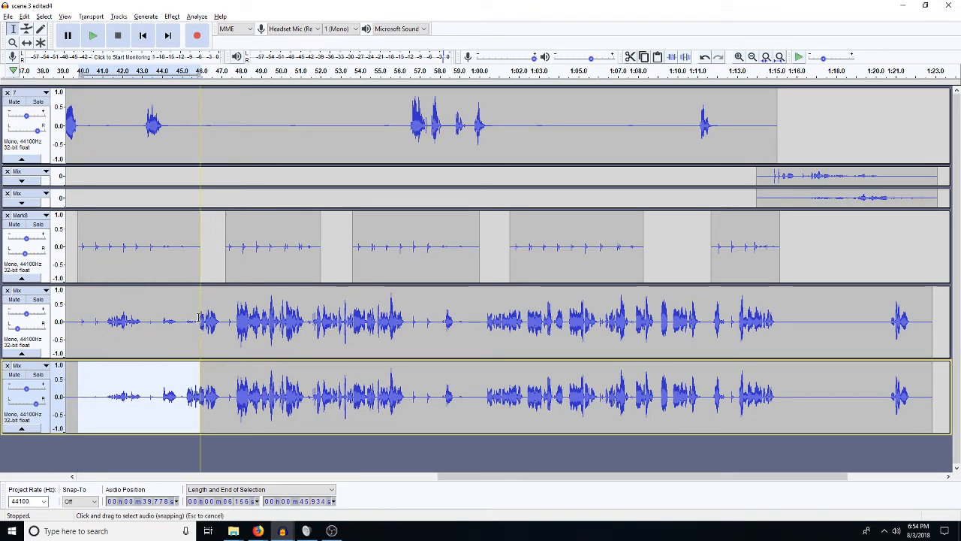
Silence the upper mix copy in the gap between the first and second footstep clips, about 45.9 s to 47.2 s
{"action": "left_click_drag", "start_coordinate": [199, 317], "coordinate": [225, 328]}
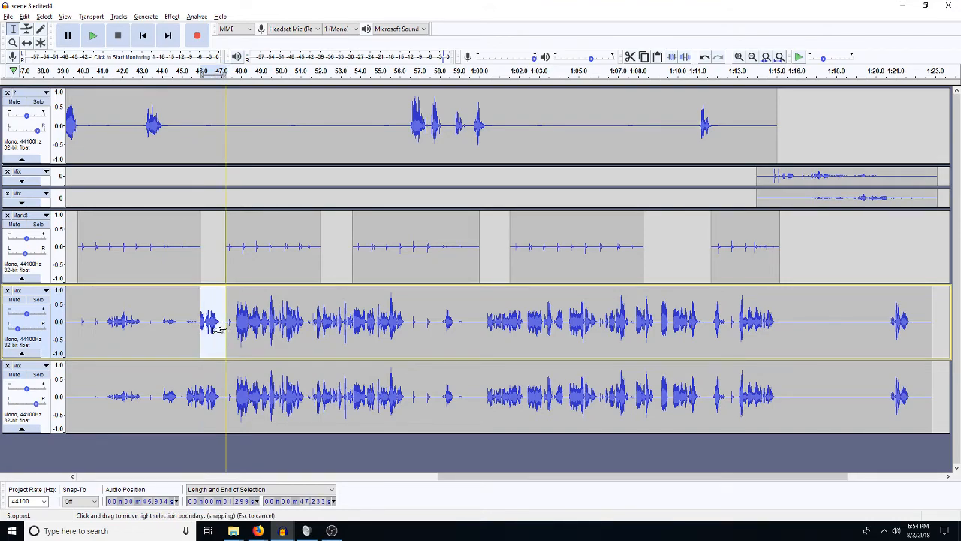
{"action": "key", "text": "ctrl+l"}
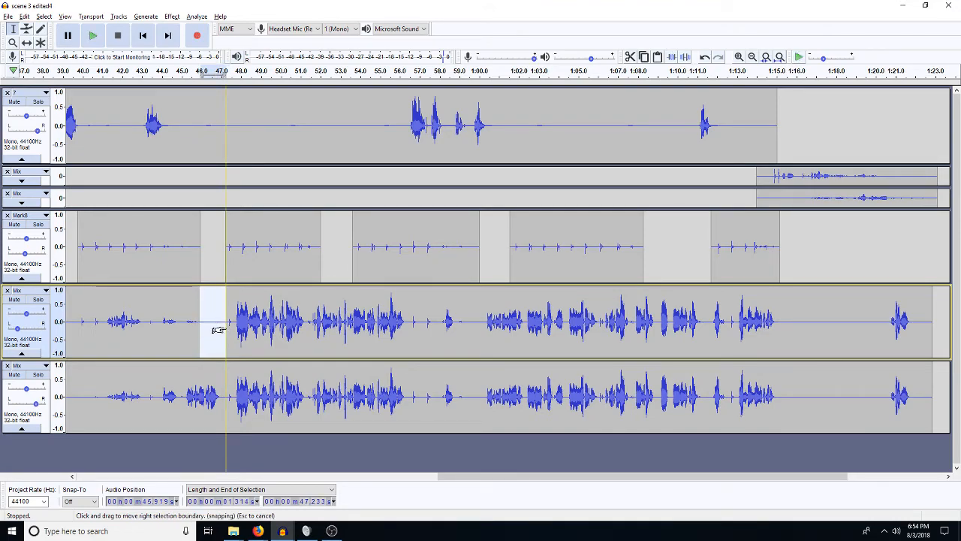
Fade out the lower mix copy from about 47.2 s to 52.0 s and silence it from there to about 53.6 s
{"action": "left_click_drag", "start_coordinate": [225, 381], "coordinate": [320, 392]}
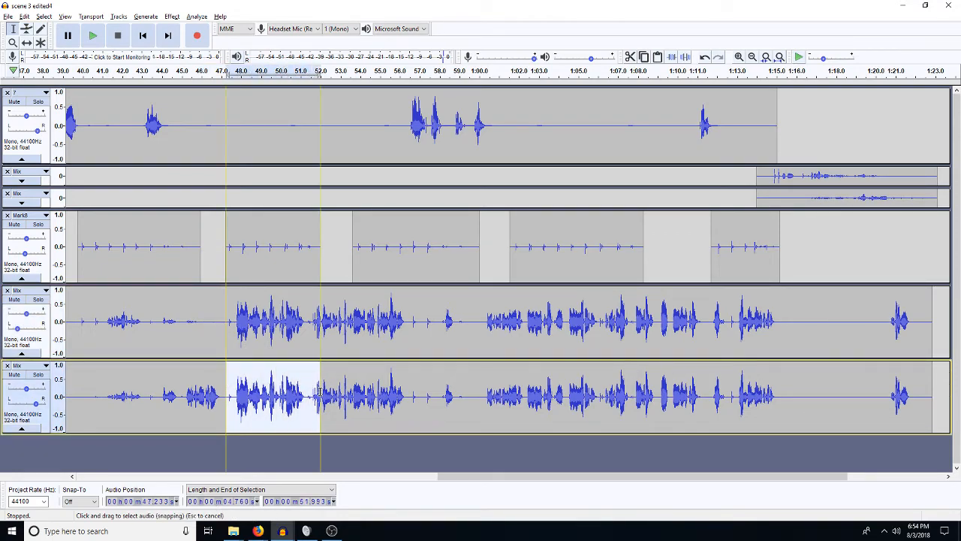
{"action": "key", "text": "ctrl+r"}
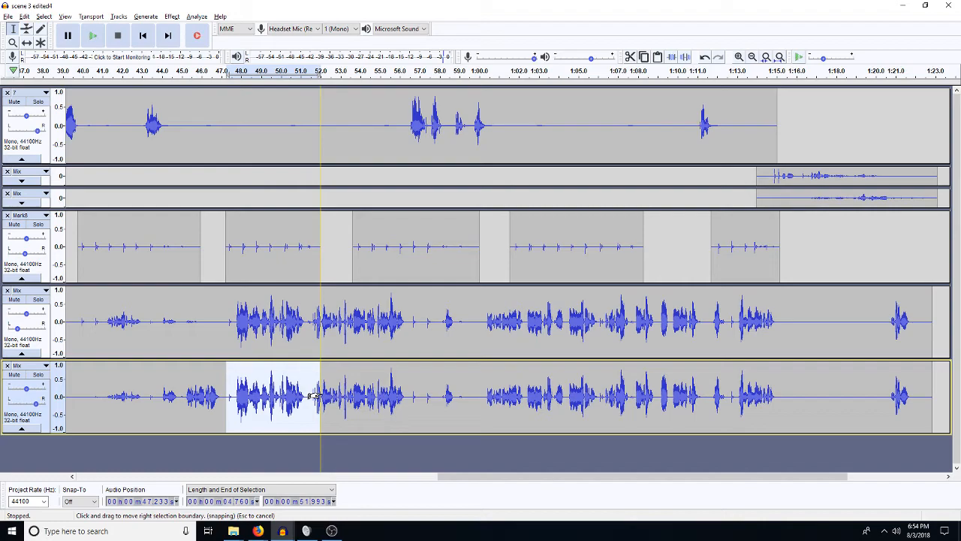
{"action": "left_click", "coordinate": [314, 396]}
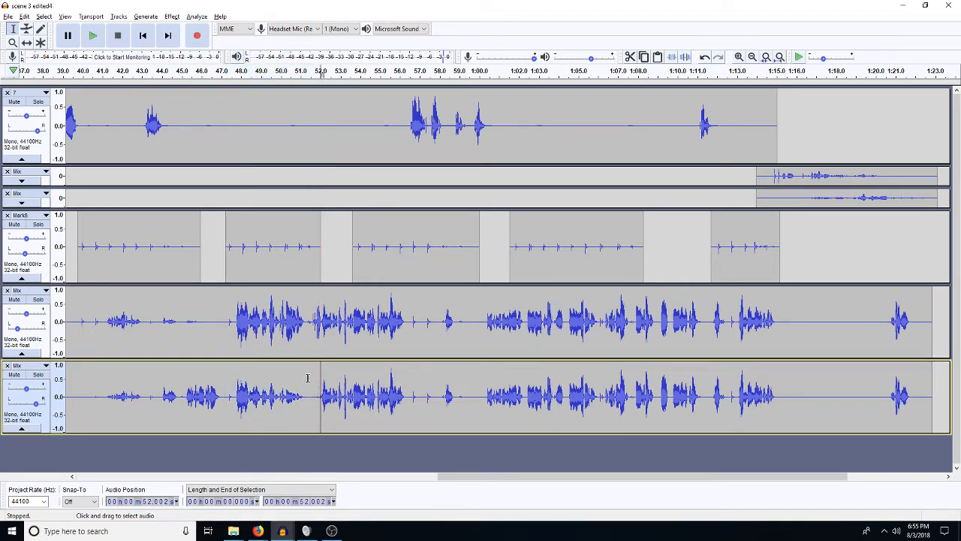
{"action": "left_click_drag", "start_coordinate": [315, 380], "coordinate": [344, 370]}
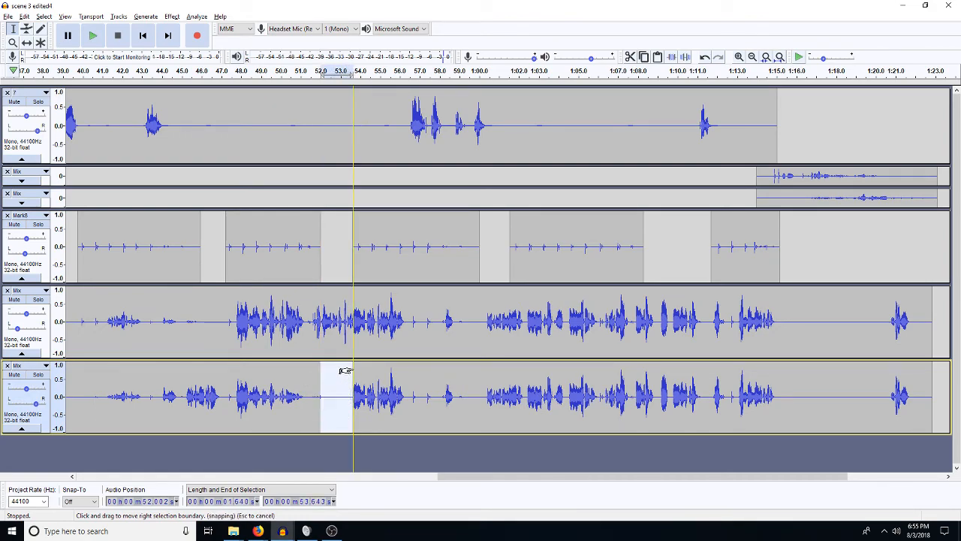
{"action": "left_click_drag", "start_coordinate": [326, 405], "coordinate": [326, 406]}
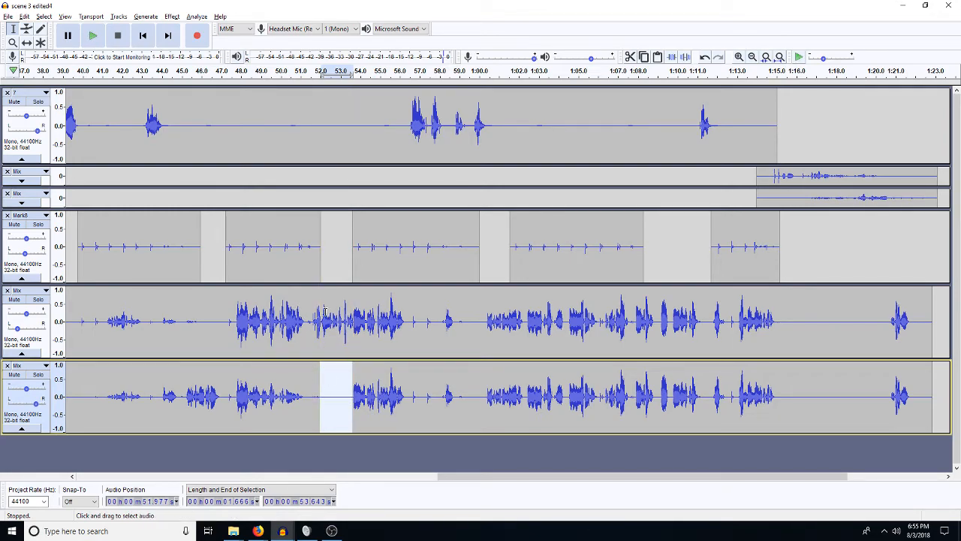
Fade in the upper mix copy from about 47.2 s to 52.0 s and fade it out from about 53.6 s to 1:00
{"action": "left_click_drag", "start_coordinate": [322, 313], "coordinate": [226, 309]}
{"action": "key", "text": "ctrl+r"}
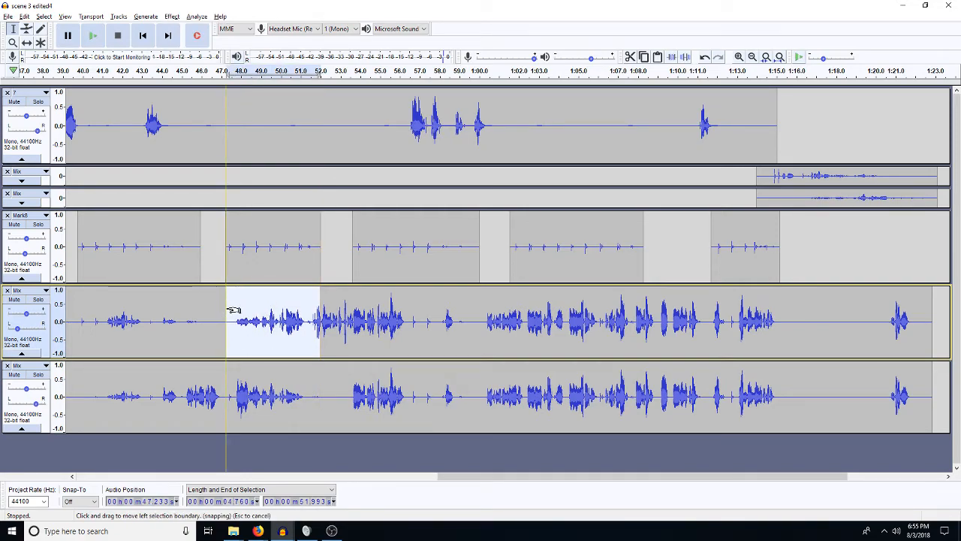
{"action": "left_click_drag", "start_coordinate": [351, 300], "coordinate": [477, 303]}
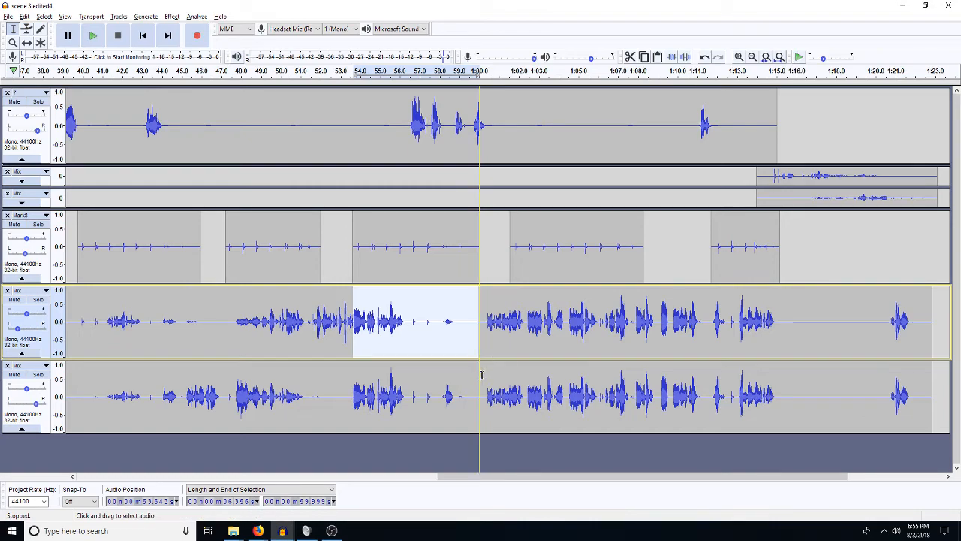
Fade in the lower mix copy from about 53.5 s to 1:00 and silence the upper copy from 1:00 to about 1:01.6
{"action": "left_click_drag", "start_coordinate": [478, 375], "coordinate": [351, 382]}
{"action": "key", "text": "ctrl+r"}
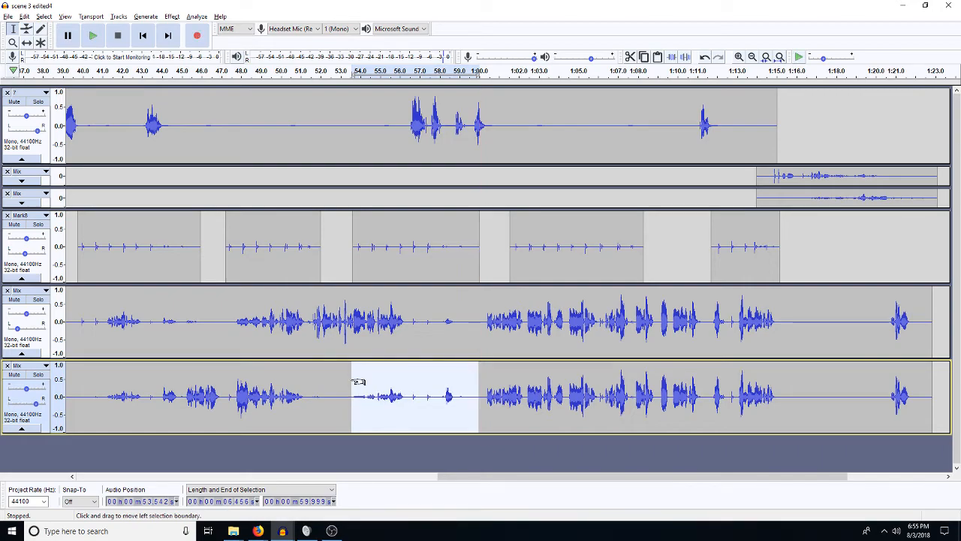
{"action": "mouse_move", "coordinate": [479, 310]}
{"action": "left_mouse_down"}
{"action": "mouse_move", "coordinate": [510, 310]}
{"action": "mouse_move", "coordinate": [476, 302]}
{"action": "left_mouse_up"}
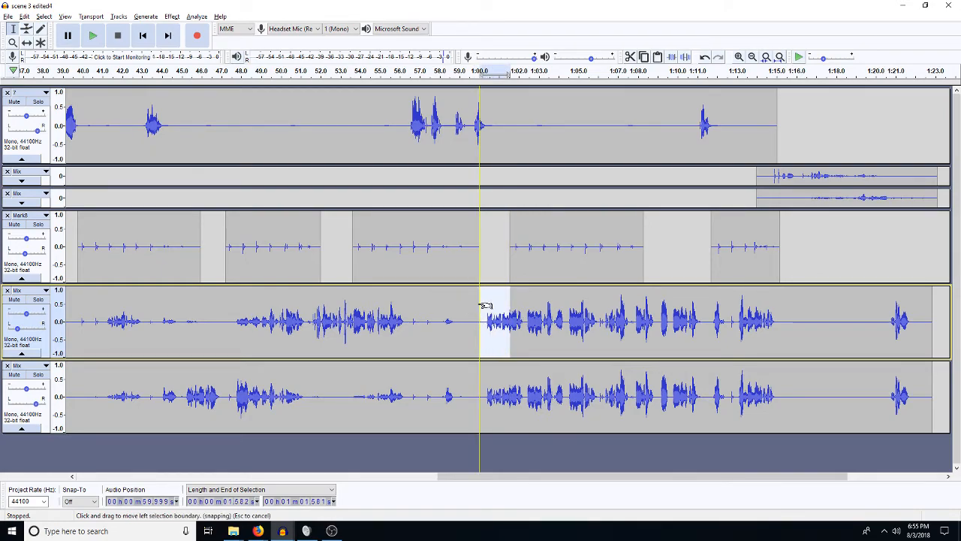
Over the fourth footstep clip's span, about 1:01.5 to 1:08.4, fade in the upper mix copy and fade out the lower one
{"action": "left_click", "coordinate": [645, 299]}
{"action": "left_click_drag", "start_coordinate": [641, 298], "coordinate": [508, 329]}
{"action": "key", "text": "ctrl+r"}
{"action": "key", "text": "space"}
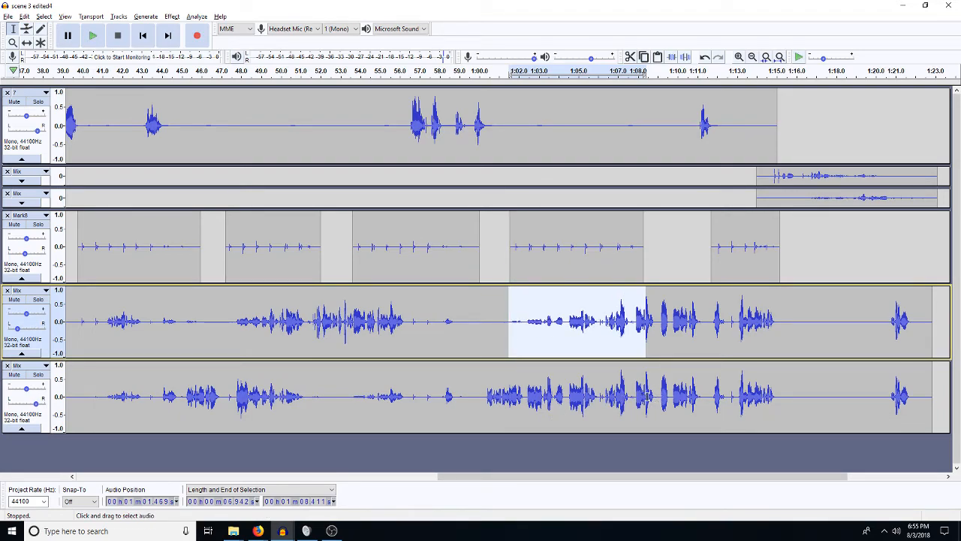
{"action": "left_click_drag", "start_coordinate": [644, 393], "coordinate": [508, 373]}
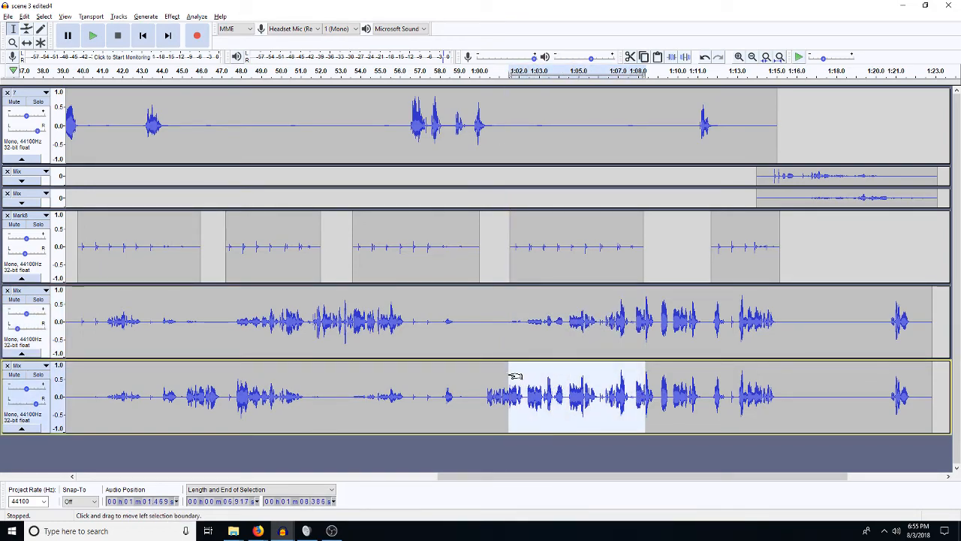
{"action": "key", "text": "ctrl+r"}
Silence the lower mix copy from about 1:08.3 to 1:11.7 and delete its remainder from about 1:11.4 onward
{"action": "key", "text": "Right"}
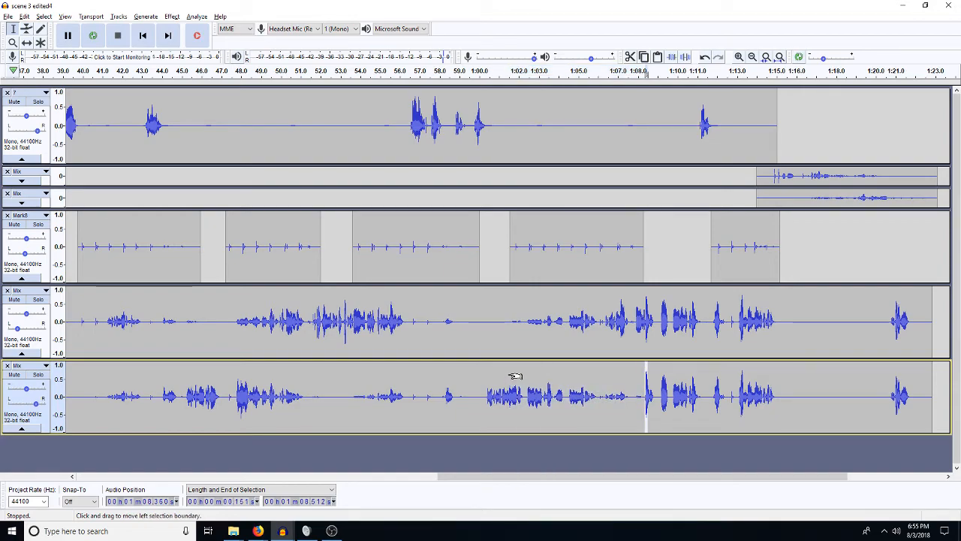
{"action": "key", "text": "shift+Right"}
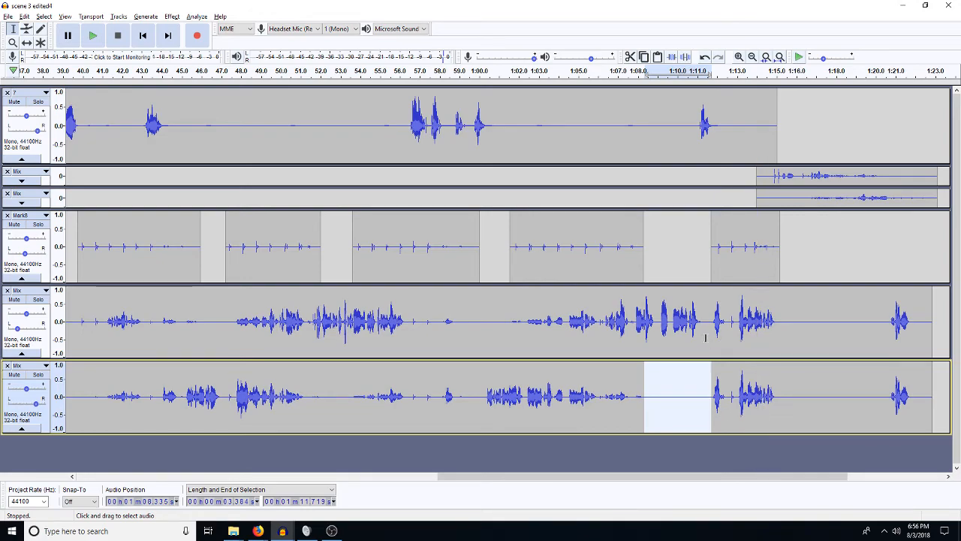
{"action": "left_click", "coordinate": [947, 478]}
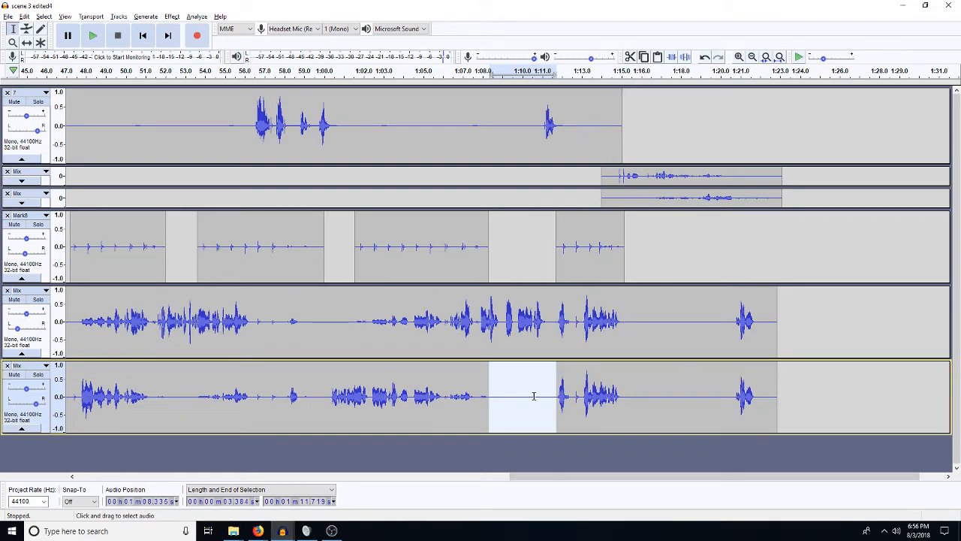
{"action": "left_click_drag", "start_coordinate": [548, 392], "coordinate": [804, 435]}
{"action": "key", "text": "Delete"}
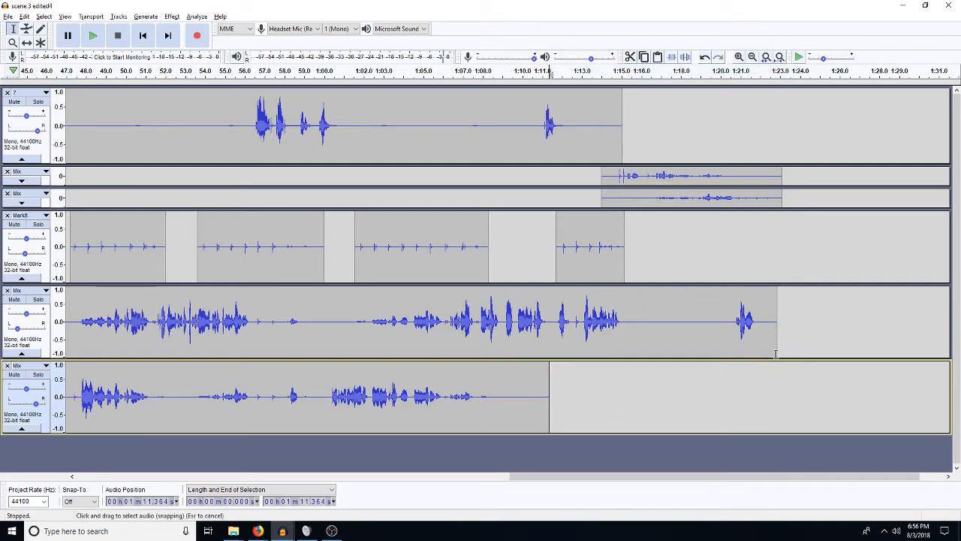
Duplicate the upper mix copy from about 1:11.4 to its end onto a new track and pan the duplicate slightly right of centre
{"action": "left_click_drag", "start_coordinate": [776, 326], "coordinate": [550, 332]}
{"action": "key", "text": "ctrl+d"}
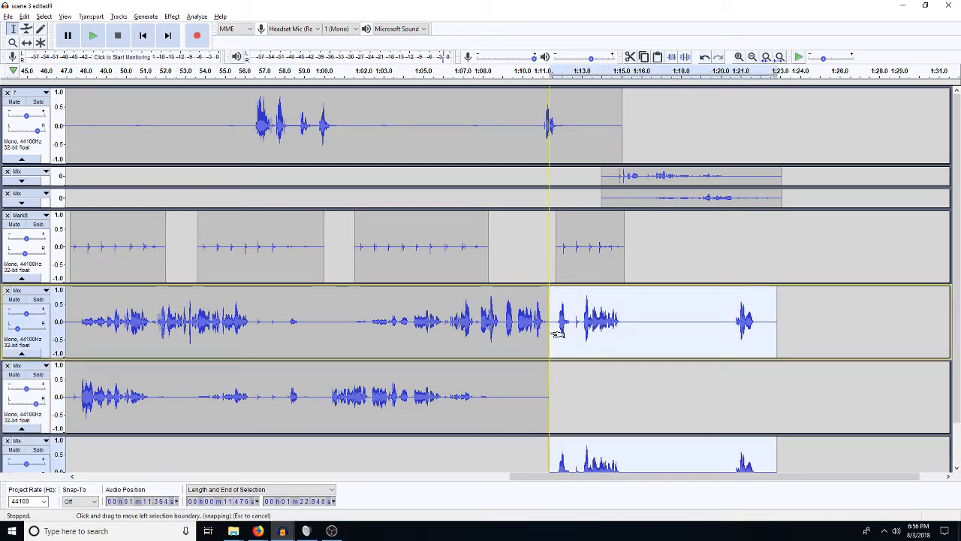
{"action": "scroll", "coordinate": [618, 407], "scroll_direction": "down", "scroll_amount": 2}
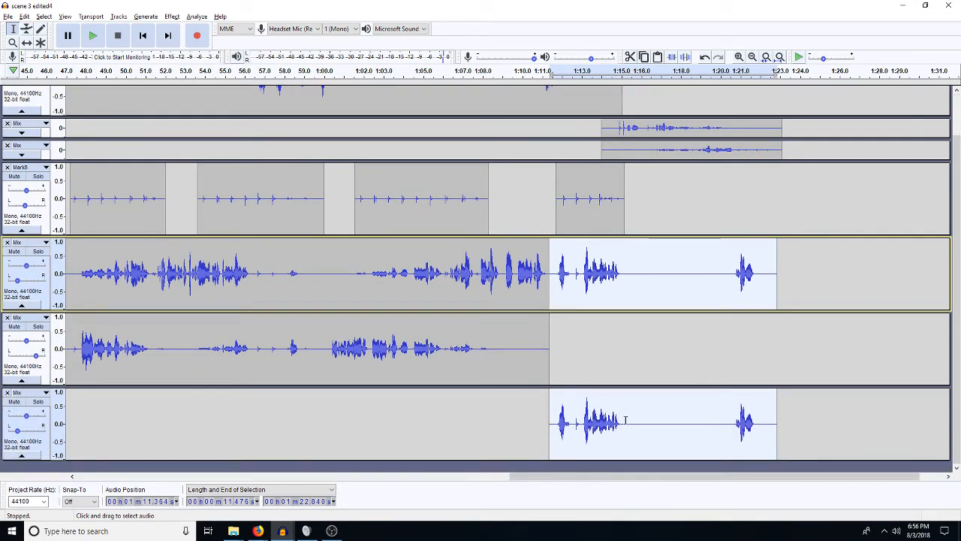
{"action": "left_click", "coordinate": [26, 432]}
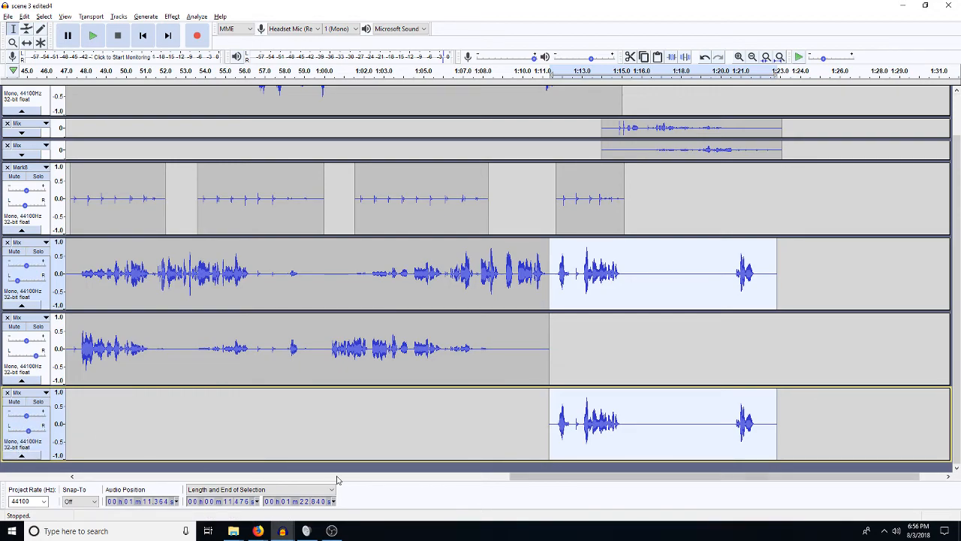
Over the last footstep clip's span, about 1:11.6 to 1:15.2, fade out the upper mix copy and fade in the new duplicate
{"action": "left_click", "coordinate": [553, 280]}
{"action": "left_click_drag", "start_coordinate": [544, 283], "coordinate": [617, 282]}
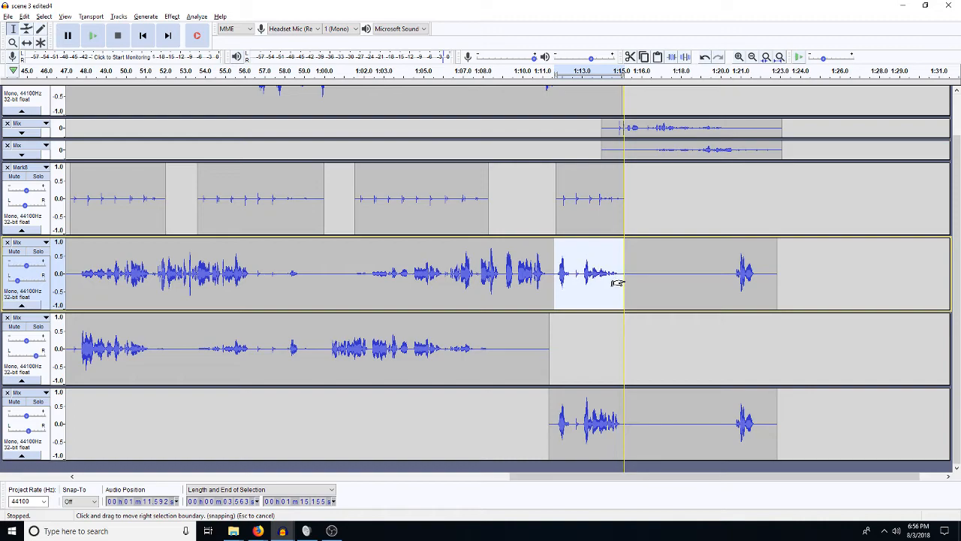
{"action": "left_click_drag", "start_coordinate": [623, 427], "coordinate": [559, 454]}
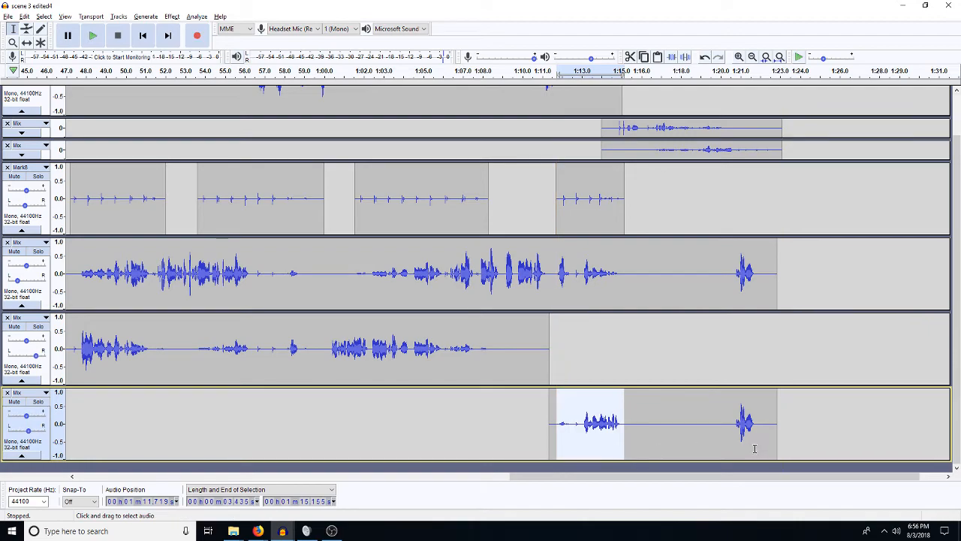
Delete the remainder of the upper mix copy from about 1:17.8 onward
{"action": "left_click_drag", "start_coordinate": [726, 270], "coordinate": [878, 283]}
{"action": "key", "text": "Delete"}
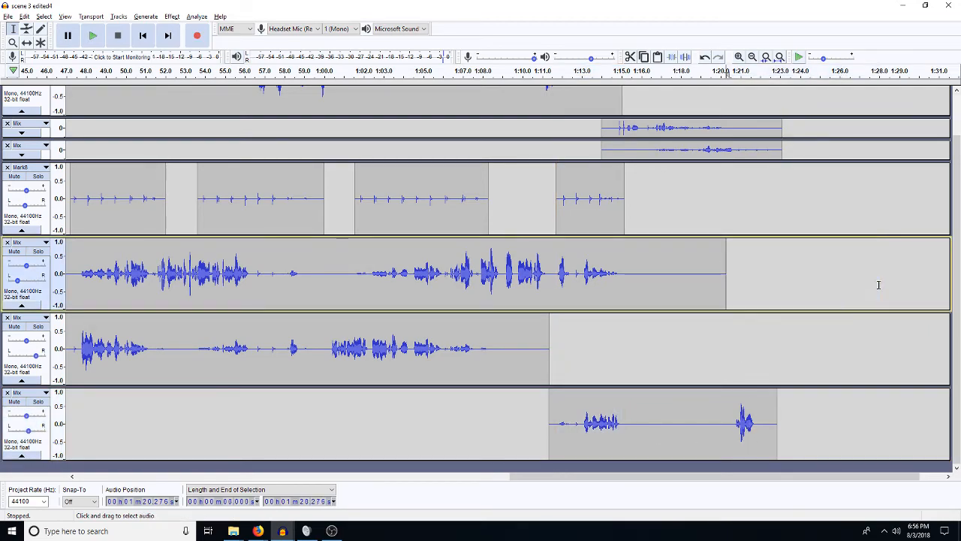
{"action": "left_click_drag", "start_coordinate": [677, 274], "coordinate": [787, 314]}
{"action": "key", "text": "Delete"}
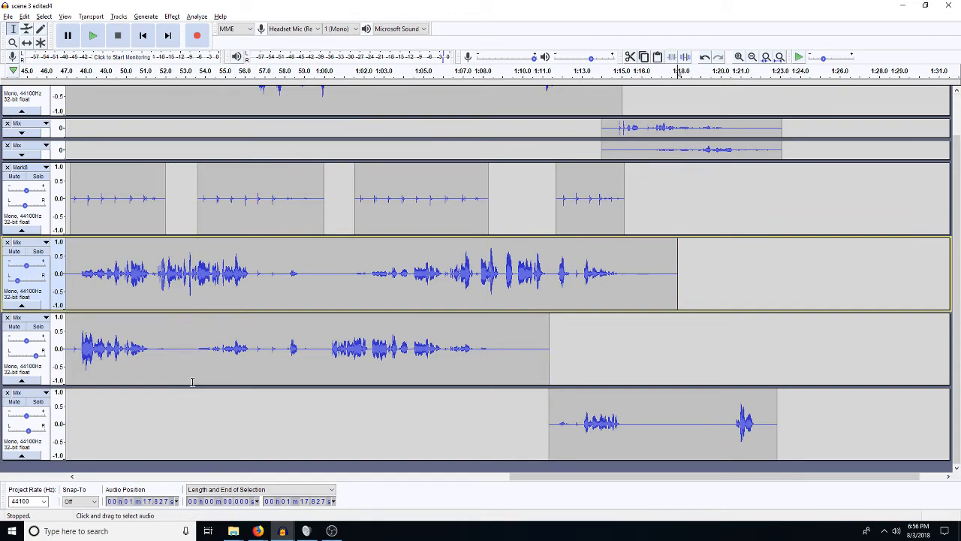
Fit the whole project in view and play the mix from the beginning to check the panning
{"action": "key", "text": "Home"}
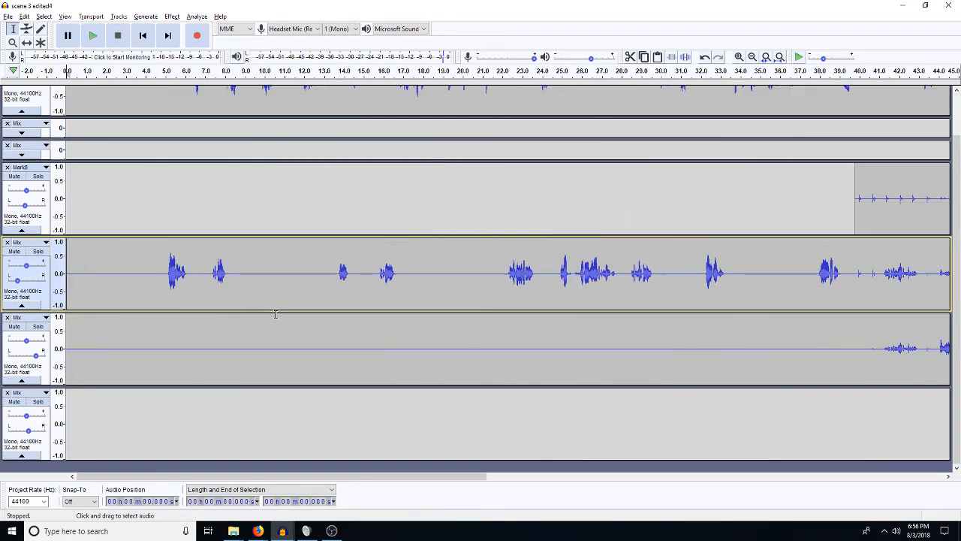
{"action": "left_click", "coordinate": [779, 58]}
{"action": "key", "text": "space"}
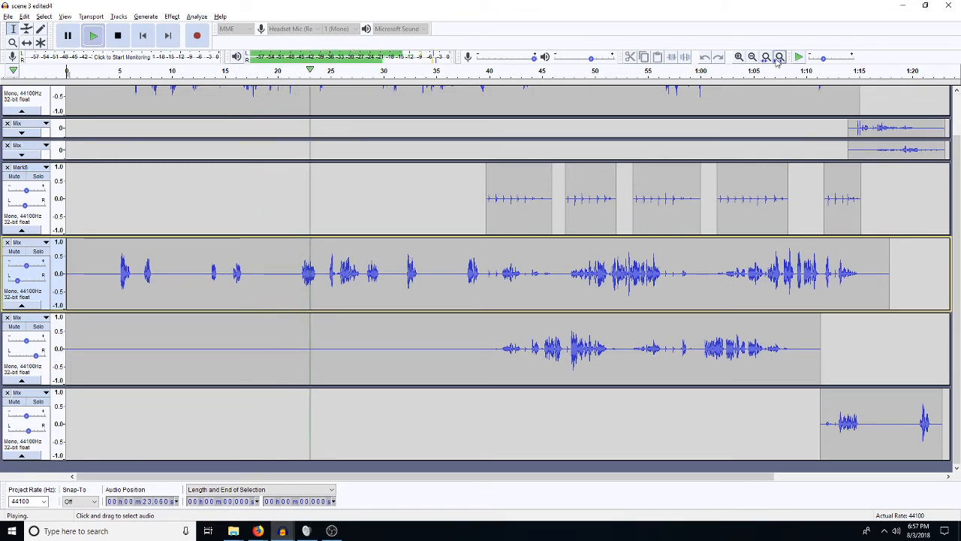
{"action": "key", "text": "space"}
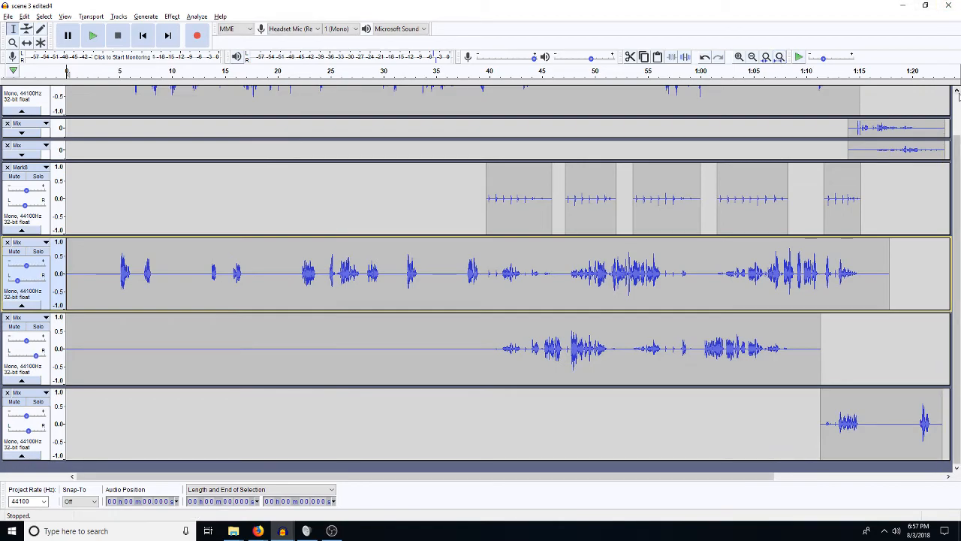
Listen to the pause on track 7 from about 22 s to 23 s, both soloed and with the full mix
{"action": "left_click", "coordinate": [957, 92]}
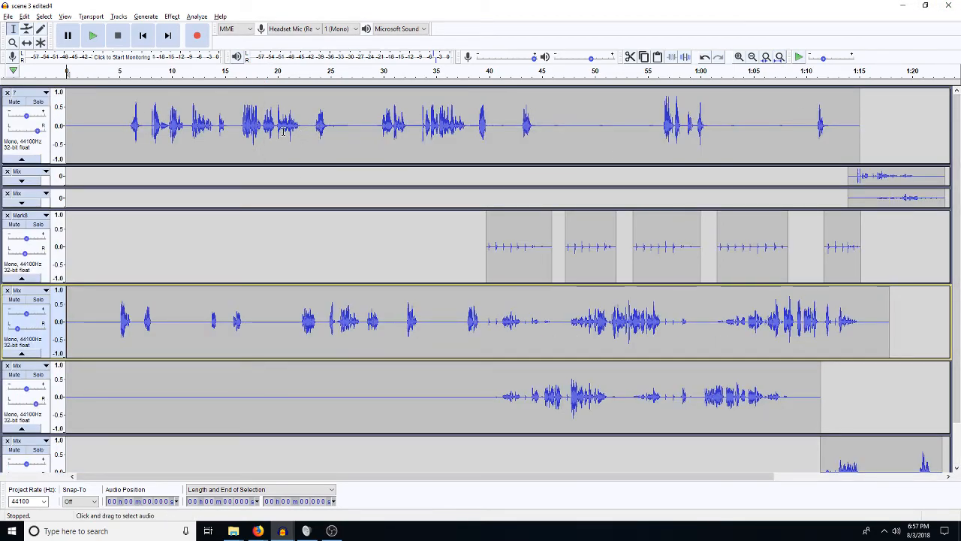
{"action": "left_click_drag", "start_coordinate": [308, 134], "coordinate": [293, 145]}
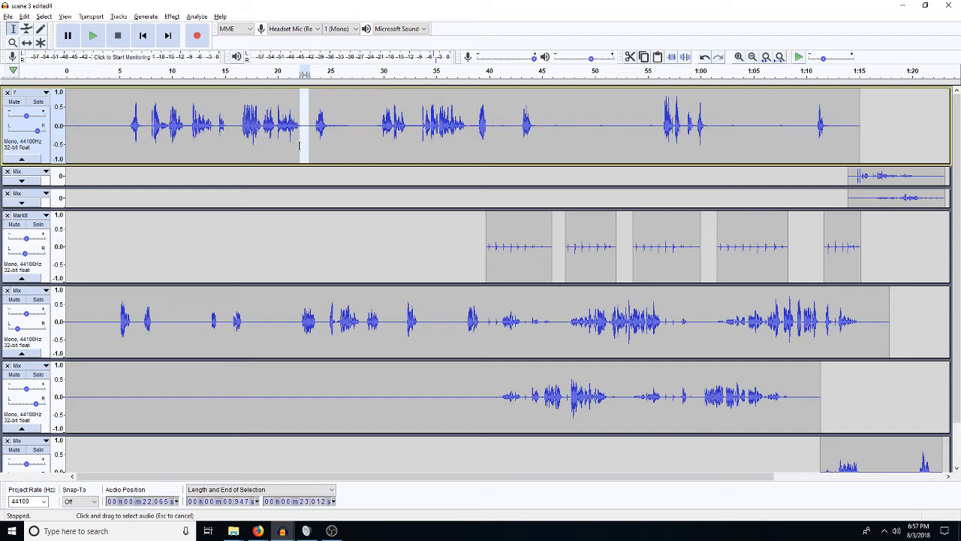
{"action": "key", "text": "space"}
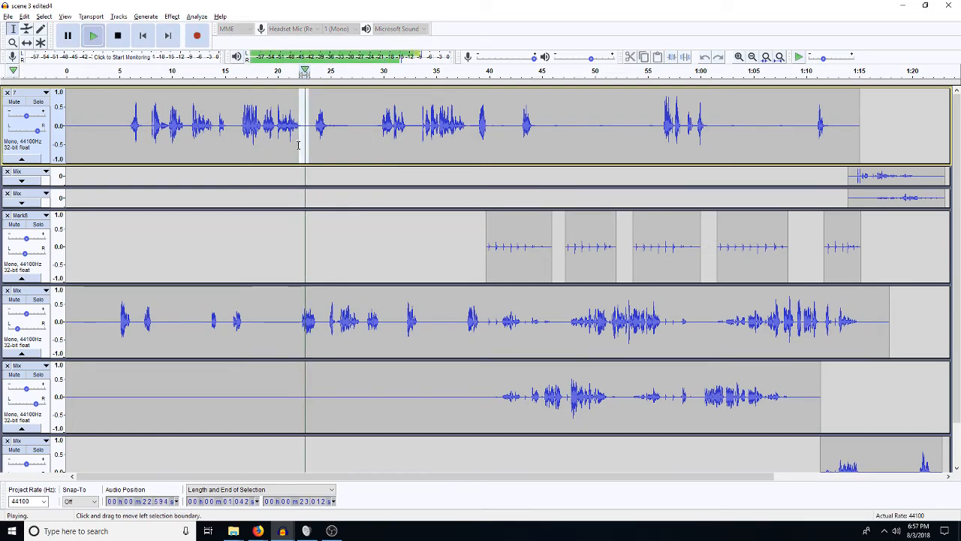
{"action": "key", "text": "space"}
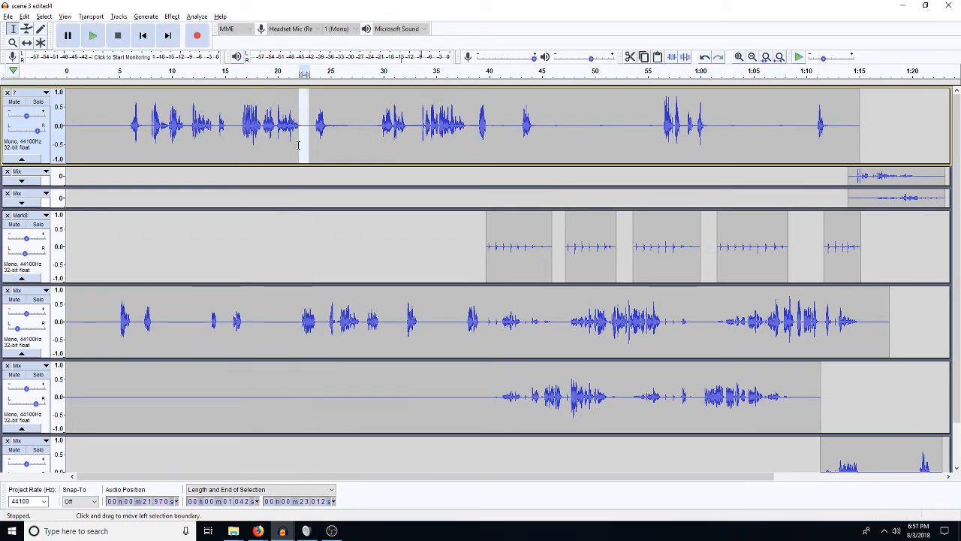
{"action": "left_click", "coordinate": [36, 102]}
{"action": "key", "text": "space"}
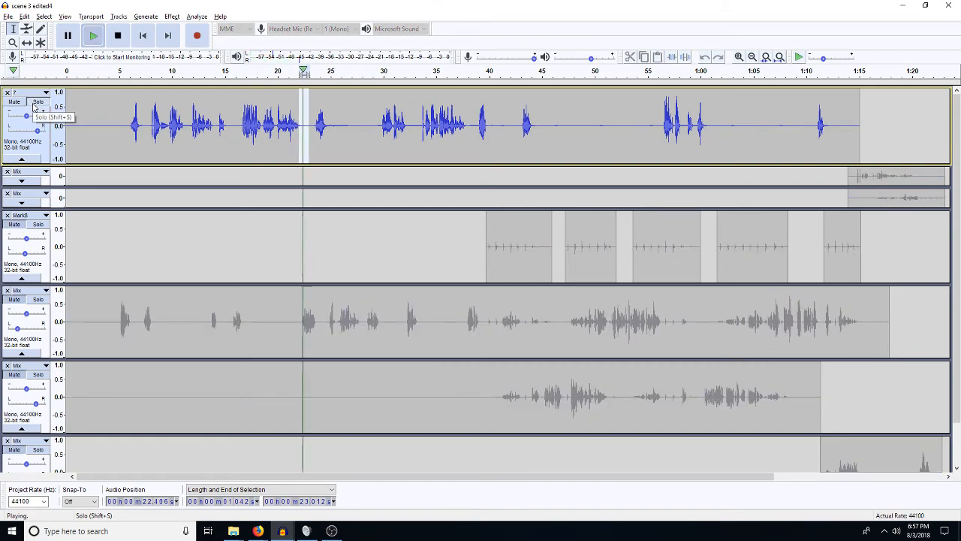
{"action": "key", "text": "space"}
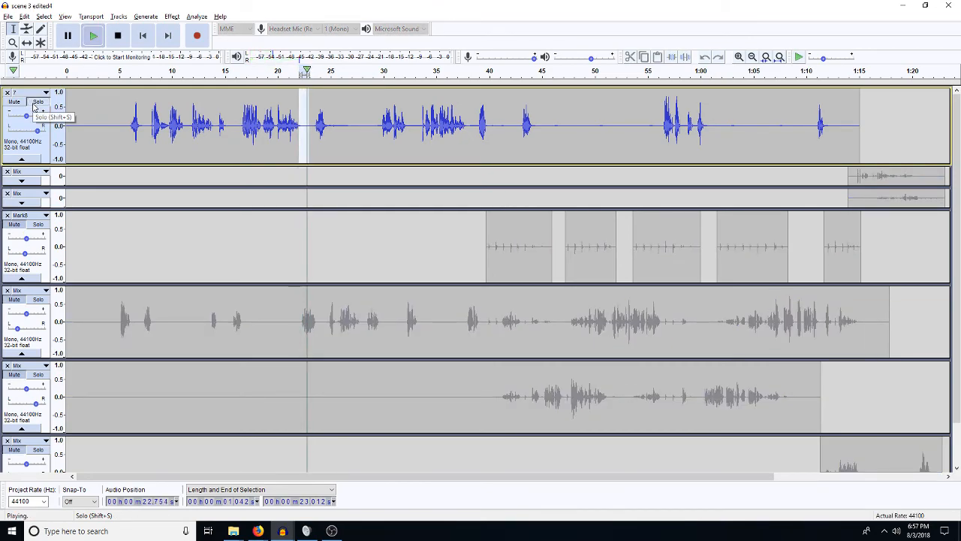
{"action": "left_click", "coordinate": [36, 102]}
{"action": "left_click", "coordinate": [291, 120]}
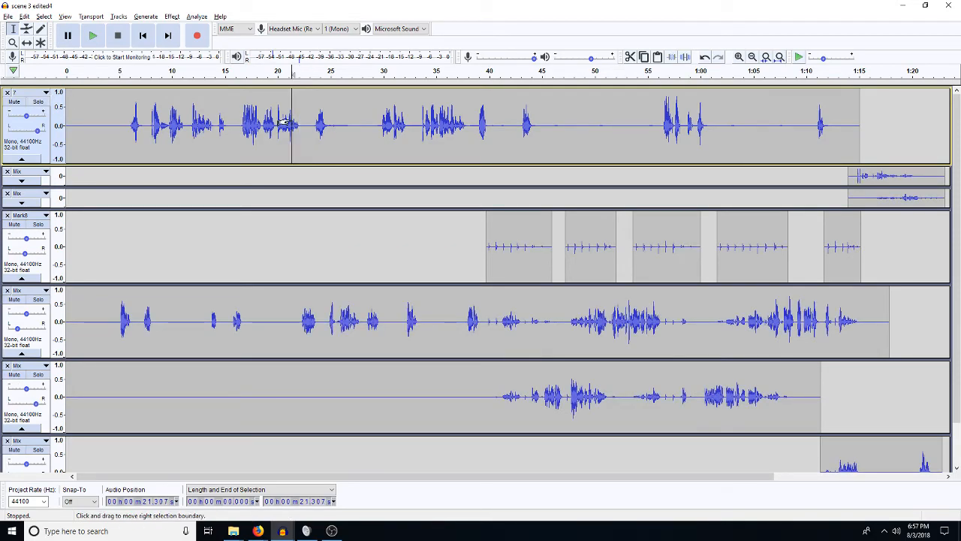
{"action": "key", "text": "space"}
{"action": "key", "text": "space"}
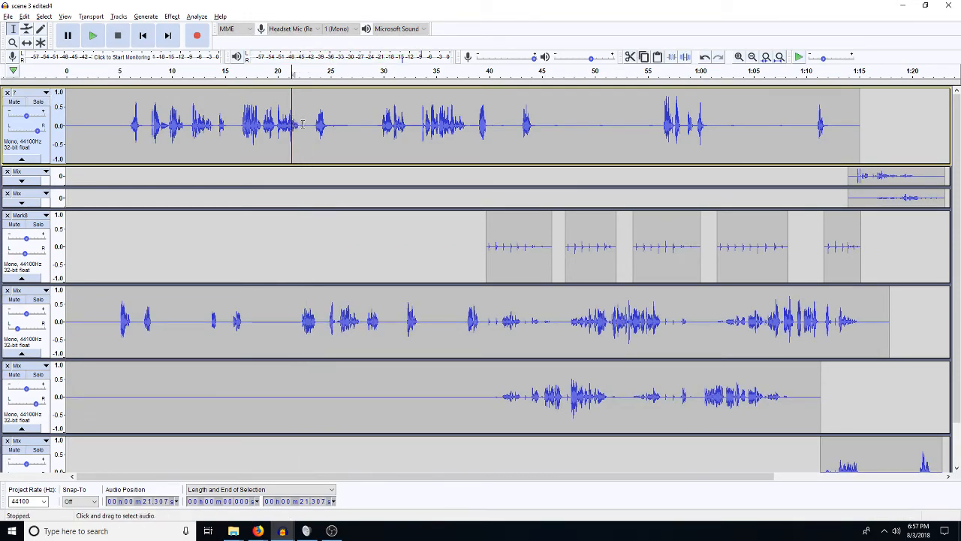
Clean up the end of track 7's phrase from about 21.91 s to 22.06 s and replay the mix from about 21.1 s
{"action": "left_click", "coordinate": [739, 56]}
{"action": "left_click", "coordinate": [739, 57]}
{"action": "left_click", "coordinate": [738, 57]}
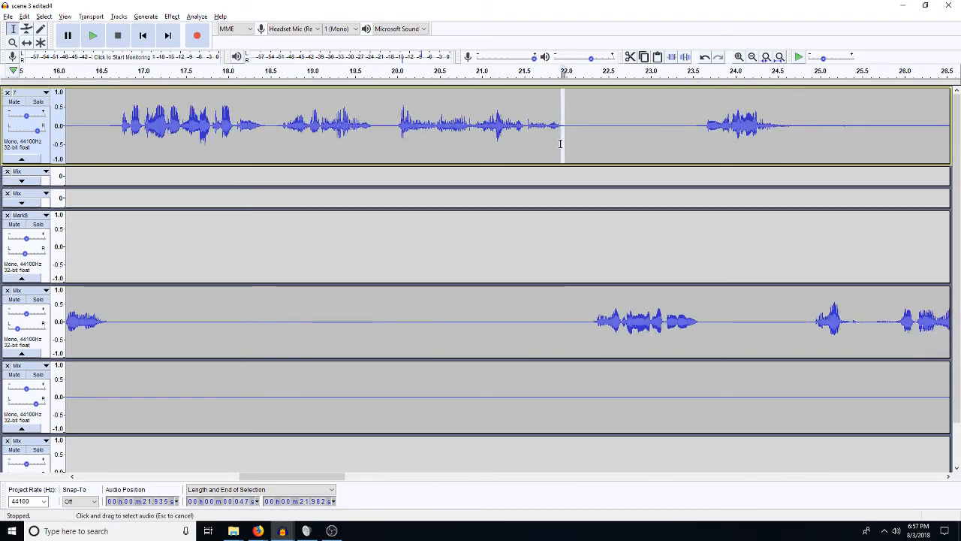
{"action": "left_click_drag", "start_coordinate": [570, 148], "coordinate": [558, 154]}
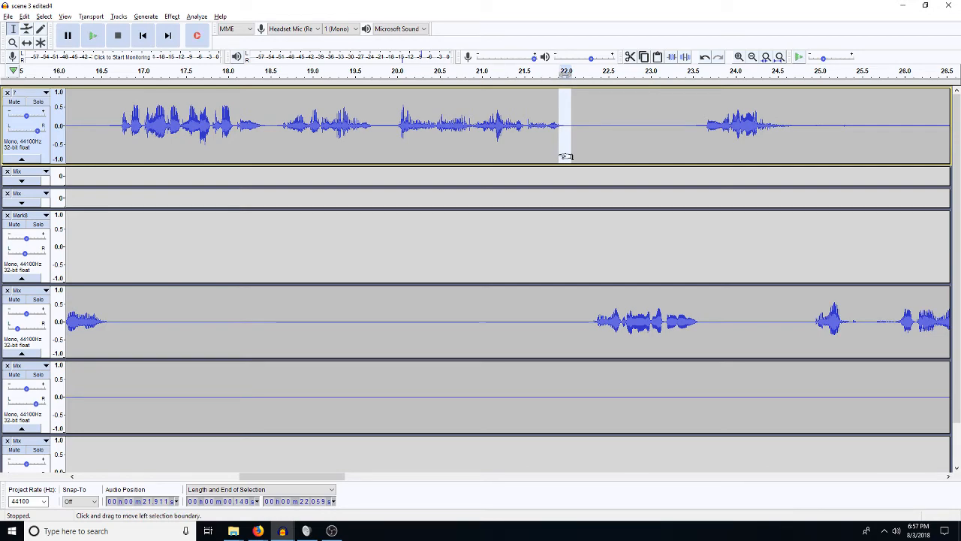
{"action": "left_click", "coordinate": [486, 114]}
{"action": "key", "text": "space"}
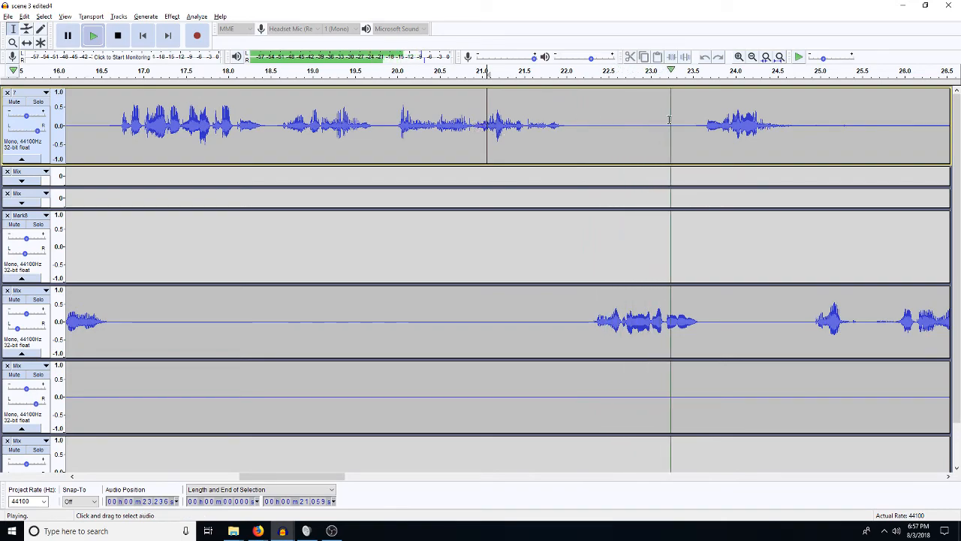
{"action": "left_click", "coordinate": [752, 57]}
{"action": "left_click", "coordinate": [752, 58]}
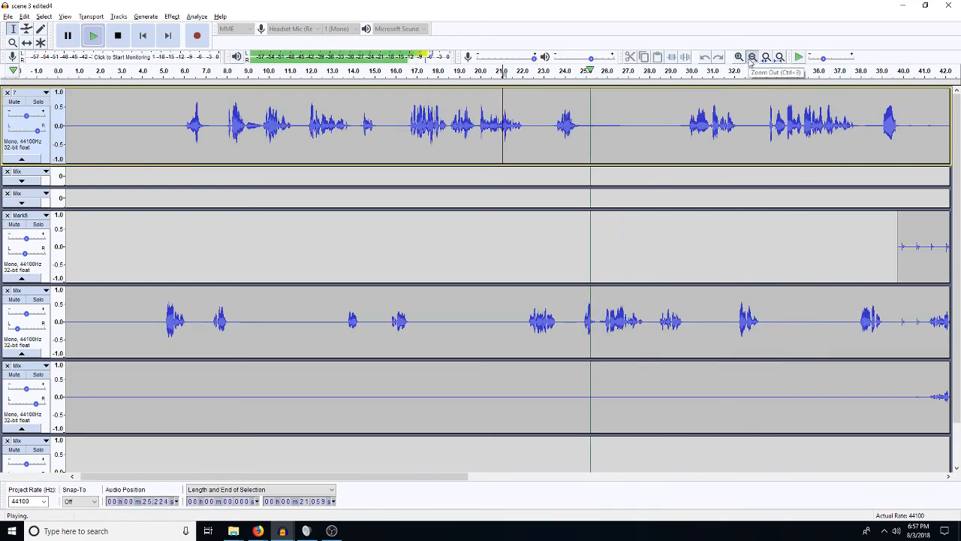
{"action": "left_click", "coordinate": [752, 58]}
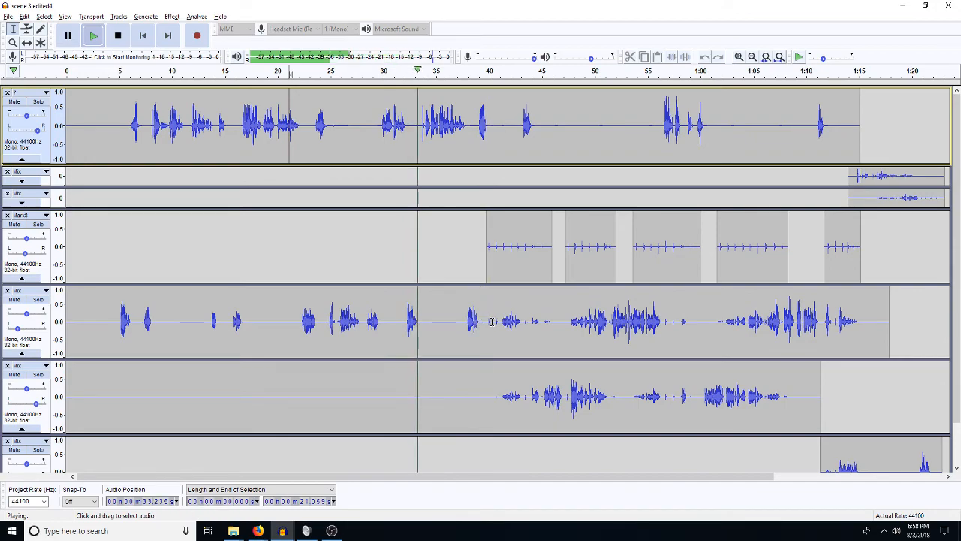
Mute the Mark8 track and amplify the left-panned mix from about 6.2 s to 39.4 s by 2 dB
{"action": "left_click_drag", "start_coordinate": [481, 327], "coordinate": [170, 374]}
{"action": "left_click", "coordinate": [228, 324]}
{"action": "left_click_drag", "start_coordinate": [482, 323], "coordinate": [133, 316]}
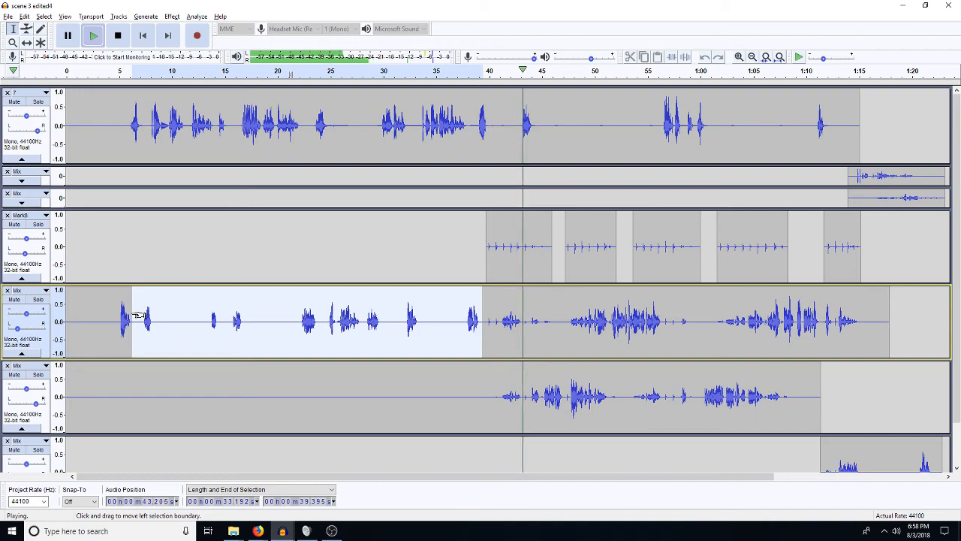
{"action": "key", "text": "space"}
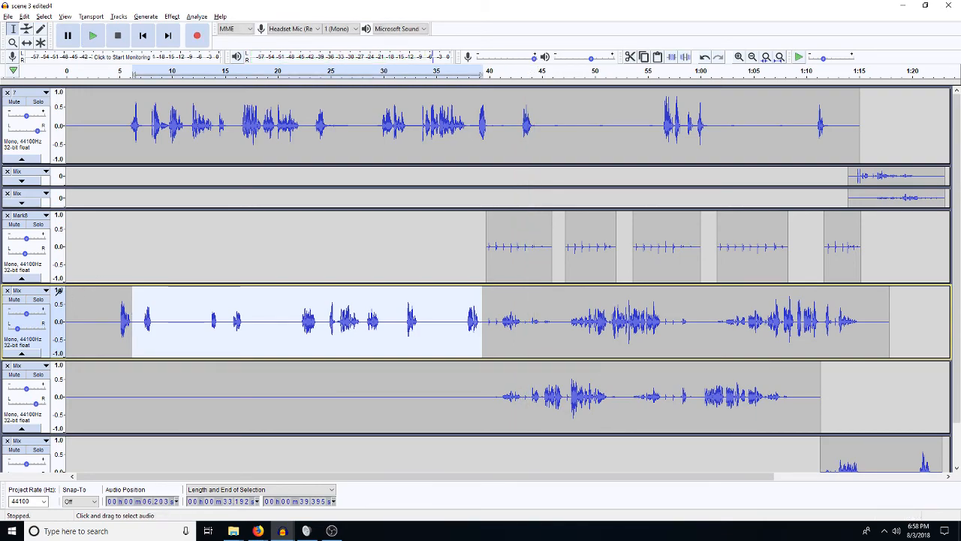
{"action": "left_click", "coordinate": [14, 225]}
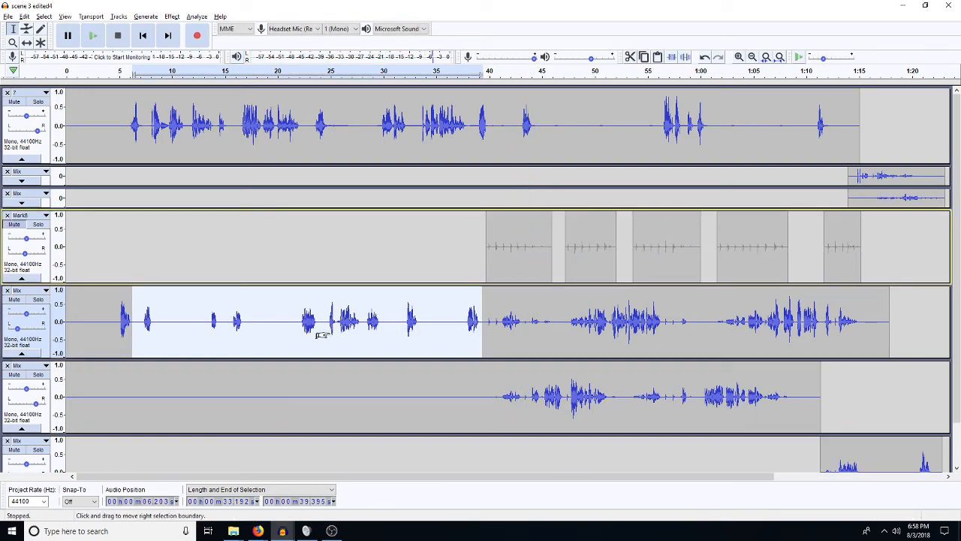
{"action": "key", "text": "a"}
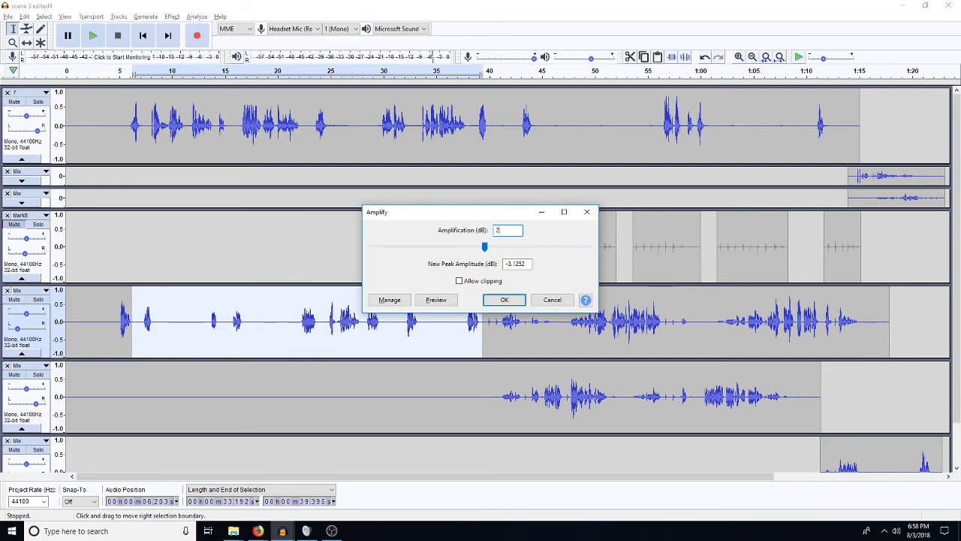
{"action": "key", "text": "BackSpace"}
{"action": "key", "text": "Return"}
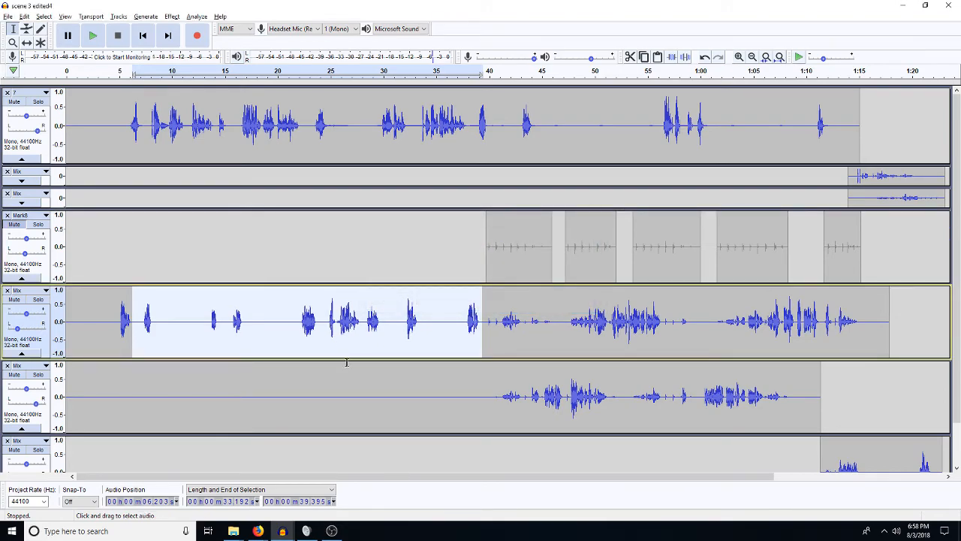
Play from about 38.9 s, then lower the left-panned mix between about 58.15 s and 58.95 s by 5 dB and replay it
{"action": "left_click", "coordinate": [476, 246]}
{"action": "key", "text": "space"}
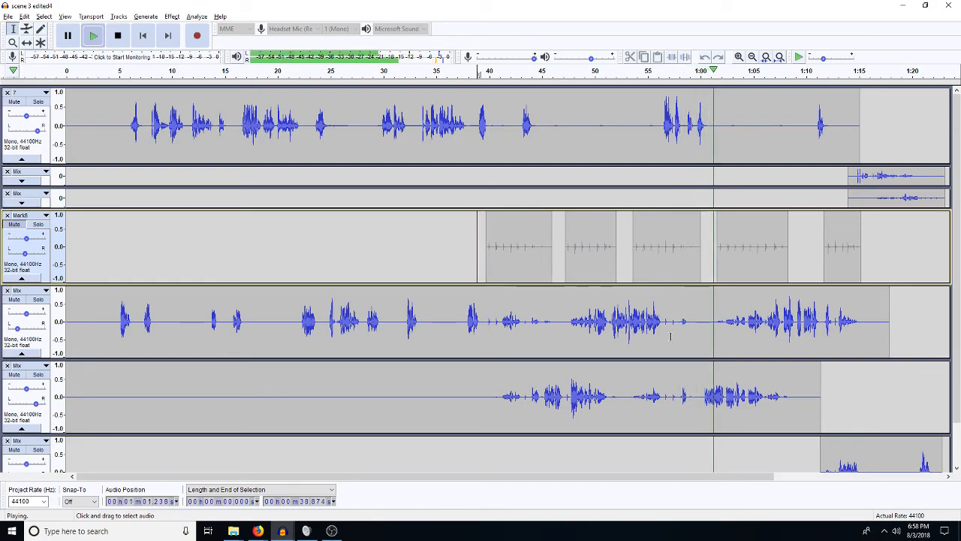
{"action": "key", "text": "space"}
{"action": "left_click_drag", "start_coordinate": [690, 324], "coordinate": [685, 326]}
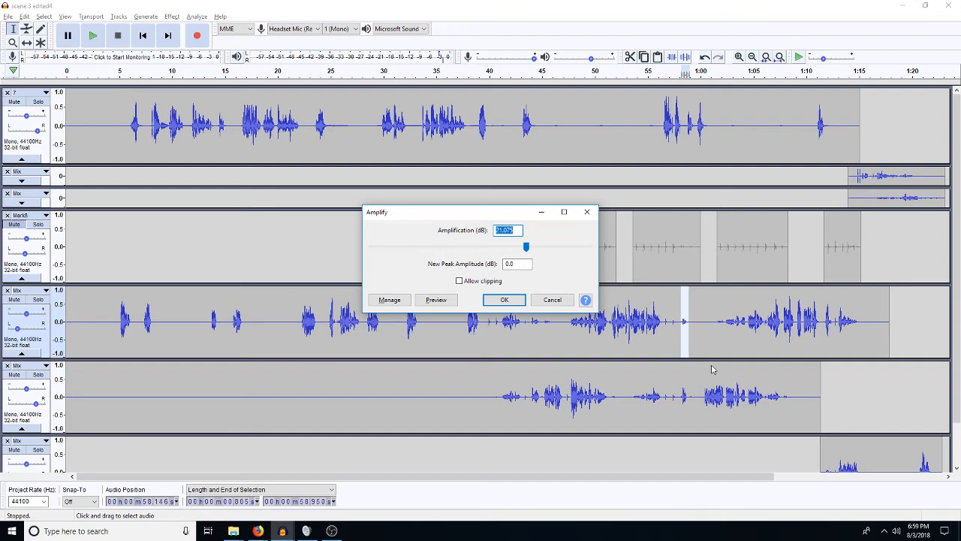
{"action": "type", "text": "-5"}
{"action": "key", "text": "Return"}
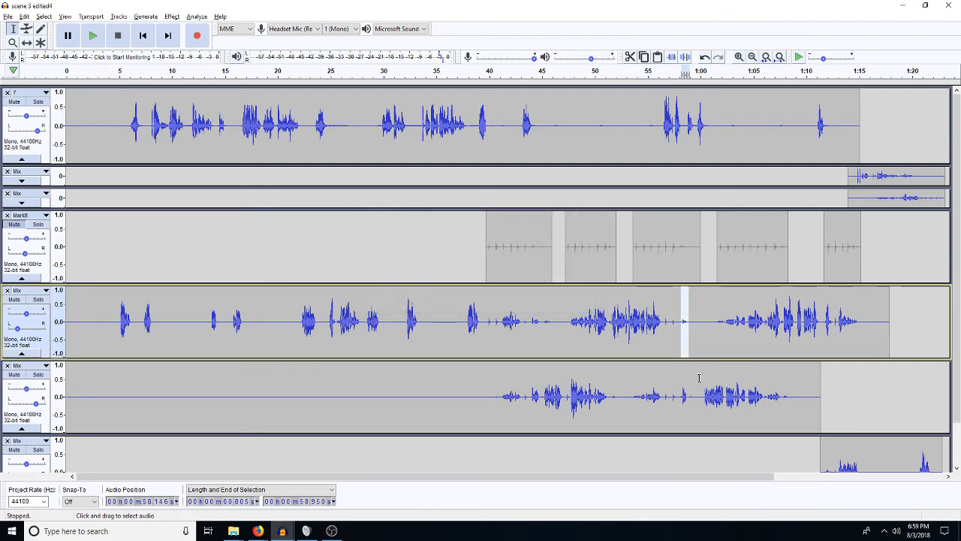
{"action": "left_click", "coordinate": [656, 318]}
{"action": "key", "text": "space"}
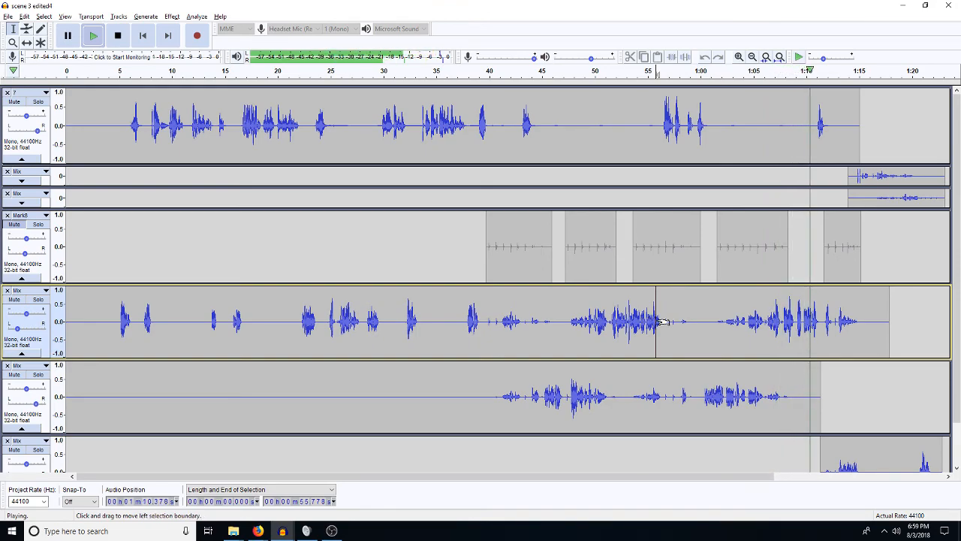
Amplify the lowest mix track by 4 dB from about 1:11.1 to 1:15.2 and listen to that section
{"action": "left_click", "coordinate": [956, 468]}
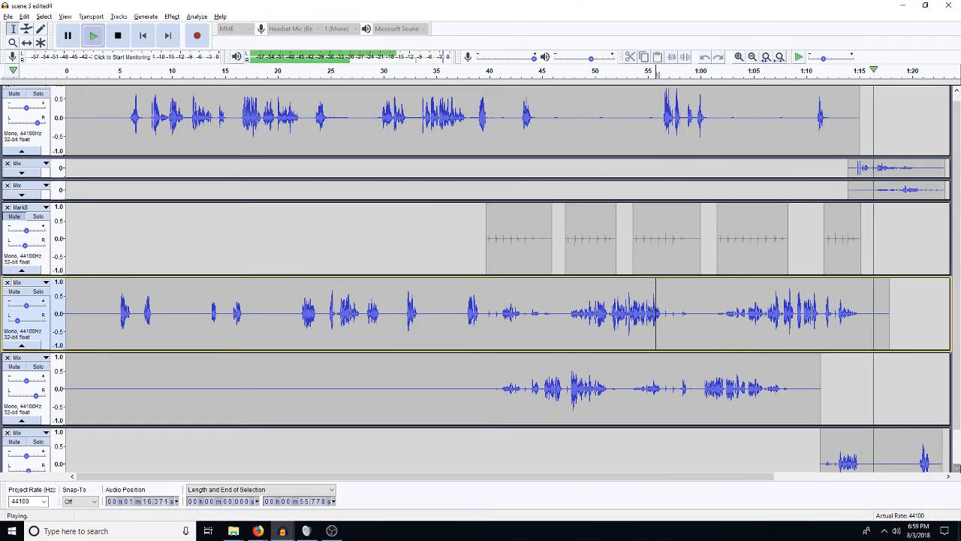
{"action": "left_click", "coordinate": [956, 469]}
{"action": "key", "text": "space"}
{"action": "left_click_drag", "start_coordinate": [860, 435], "coordinate": [809, 438]}
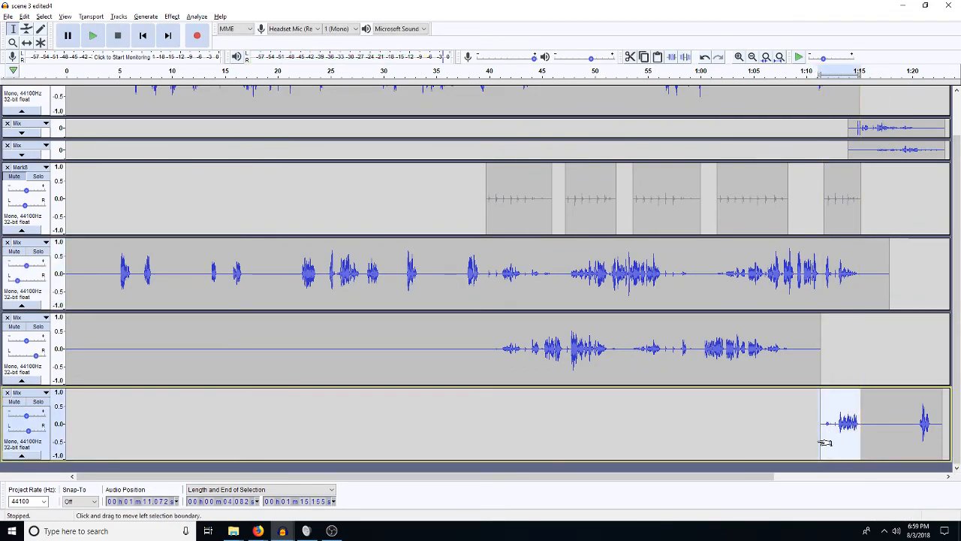
{"action": "left_click_drag", "start_coordinate": [821, 443], "coordinate": [821, 444]}
{"action": "key", "text": "a"}
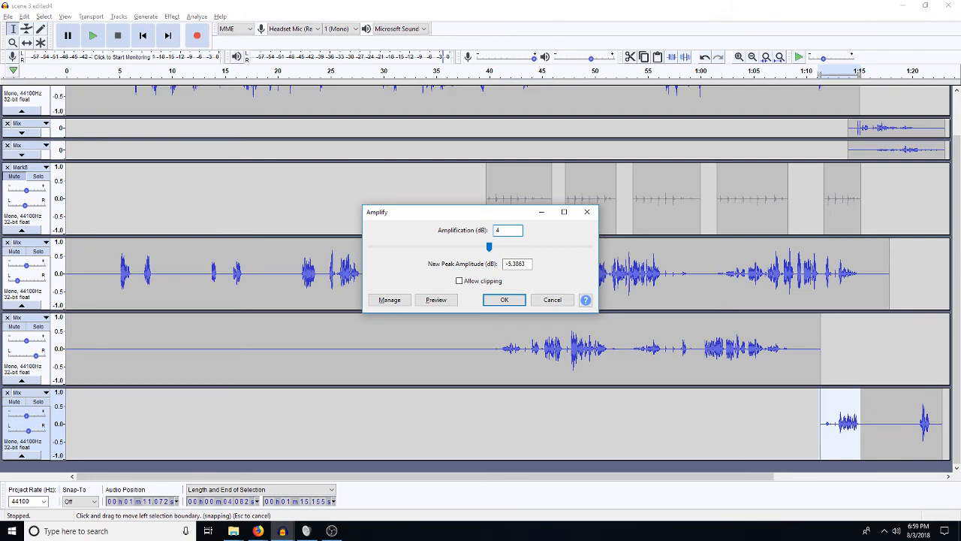
{"action": "key", "text": "Return"}
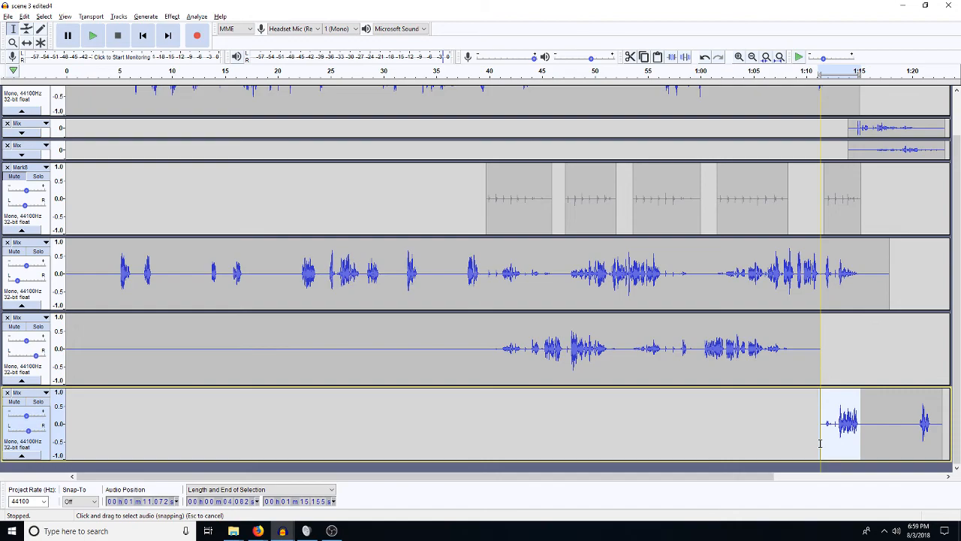
{"action": "key", "text": "space"}
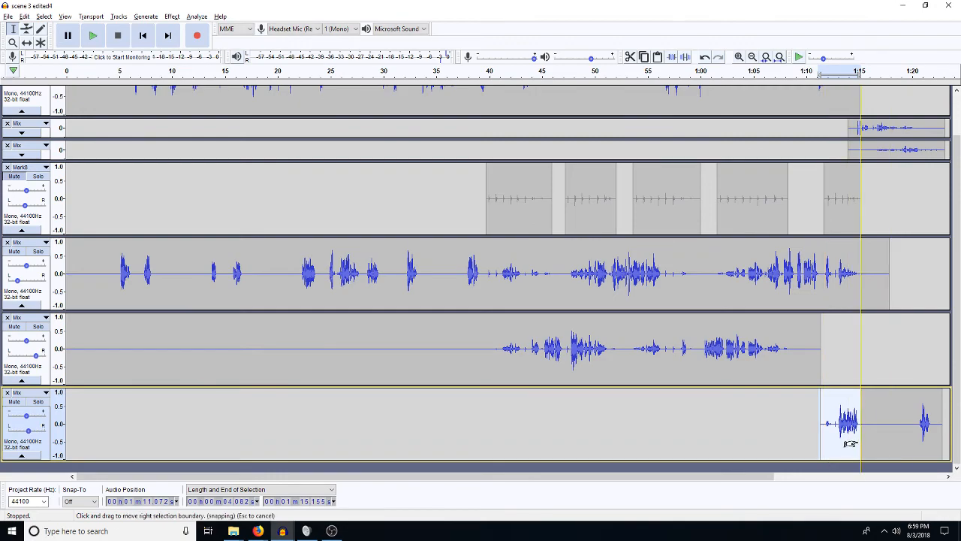
Replay all tracks from about 1:10.8 and save the project
{"action": "left_click", "coordinate": [854, 443]}
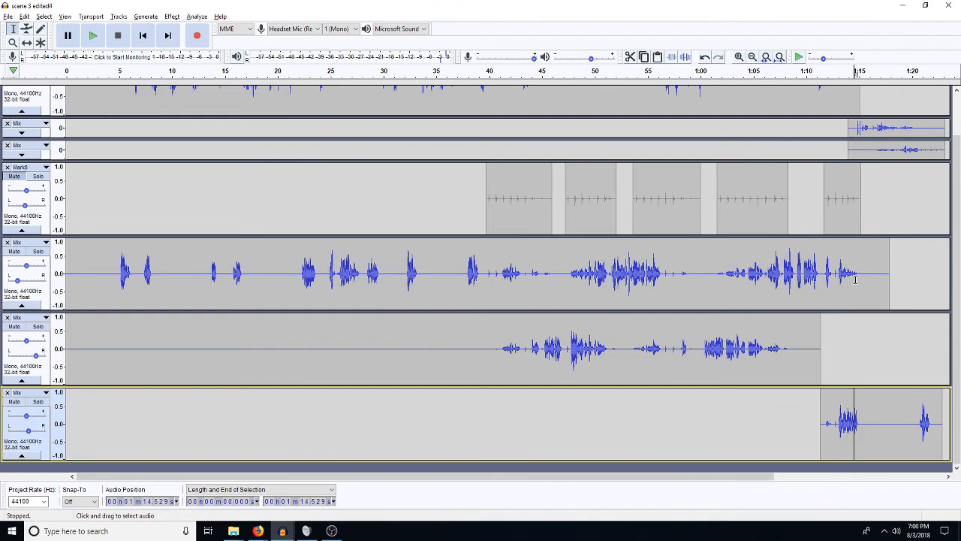
{"action": "left_click", "coordinate": [814, 424]}
{"action": "key", "text": "space"}
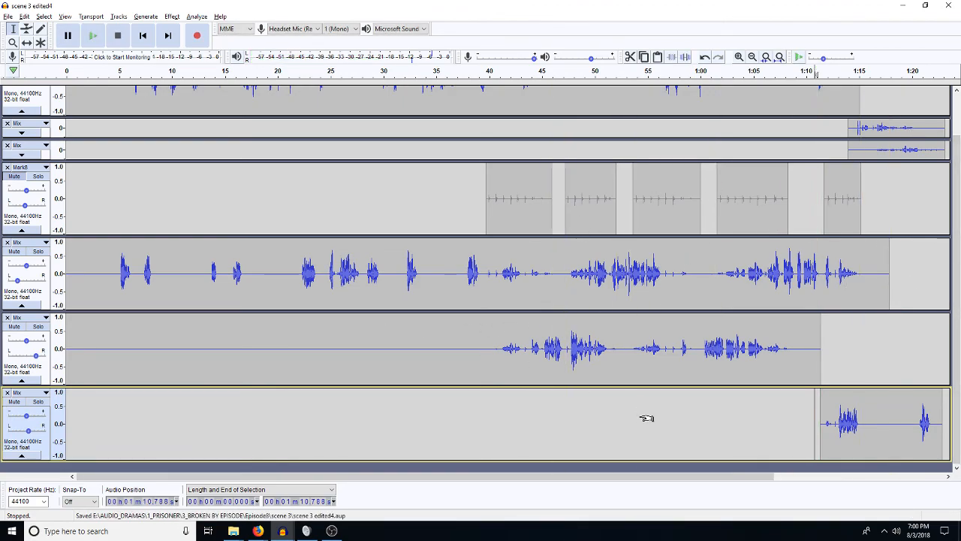
Mix all tracks down to an additional stereo track and lower that new track by 20 dB
{"action": "key", "text": "ctrl+a"}
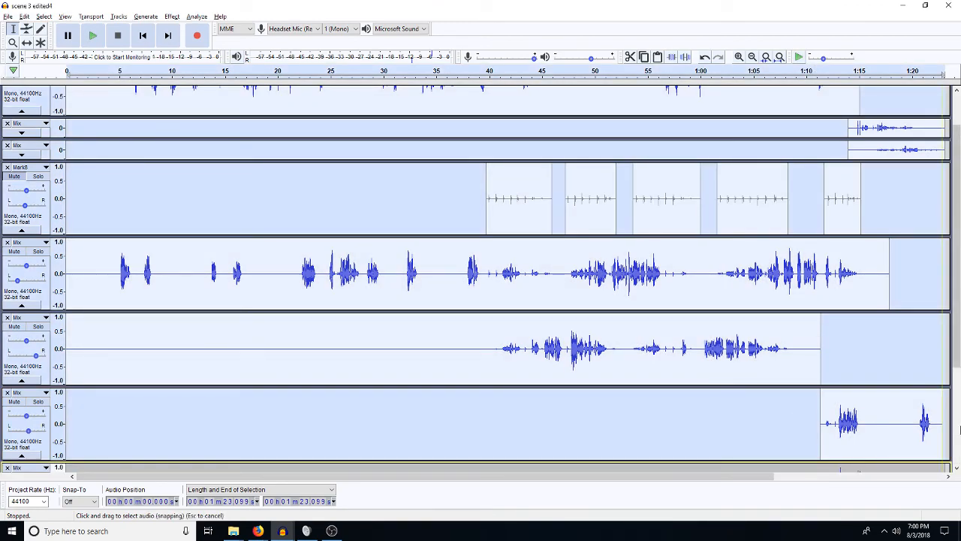
{"action": "left_click", "coordinate": [957, 430]}
{"action": "double_click", "coordinate": [750, 379]}
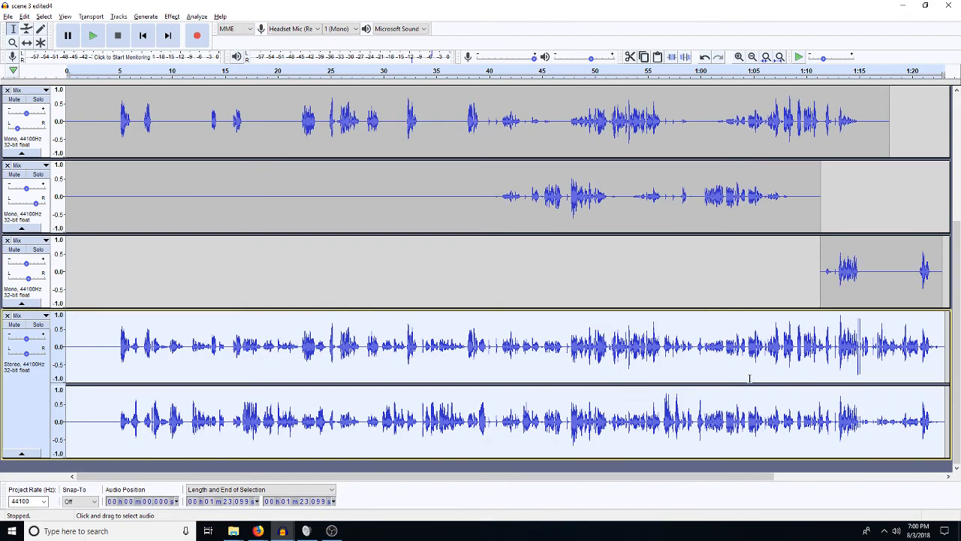
{"action": "type", "text": "a"}
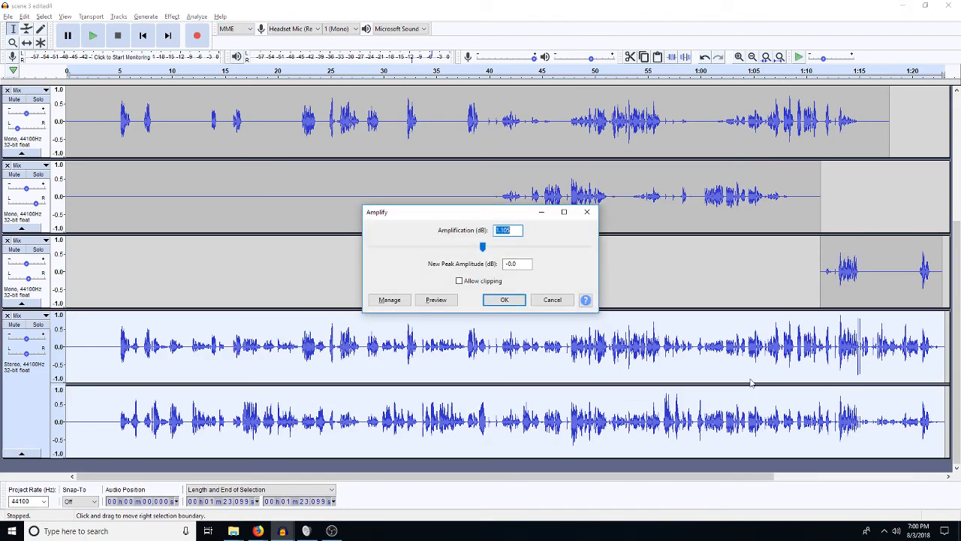
{"action": "type", "text": "-20"}
{"action": "key", "text": "Return"}
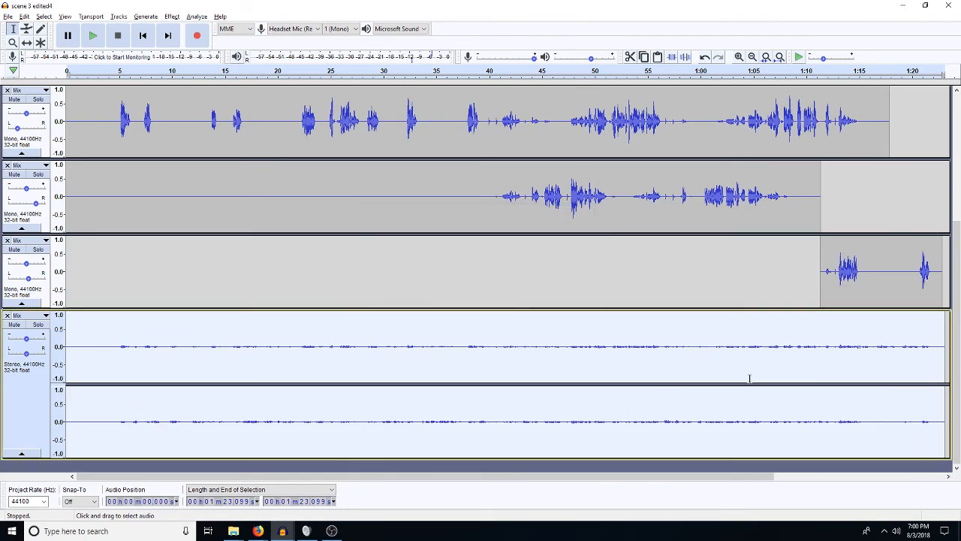
Apply RoomMachine844 reverb and a 1000 Hz low-pass filter with 6 dB rolloff to the quiet stereo mix, and listen from about 3.3 s
{"action": "key", "text": "r"}
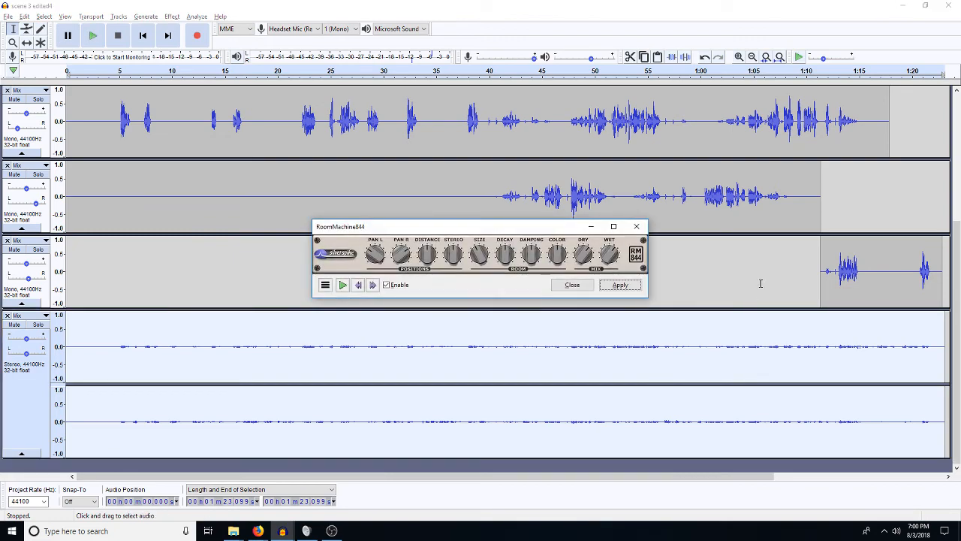
{"action": "left_click", "coordinate": [620, 285]}
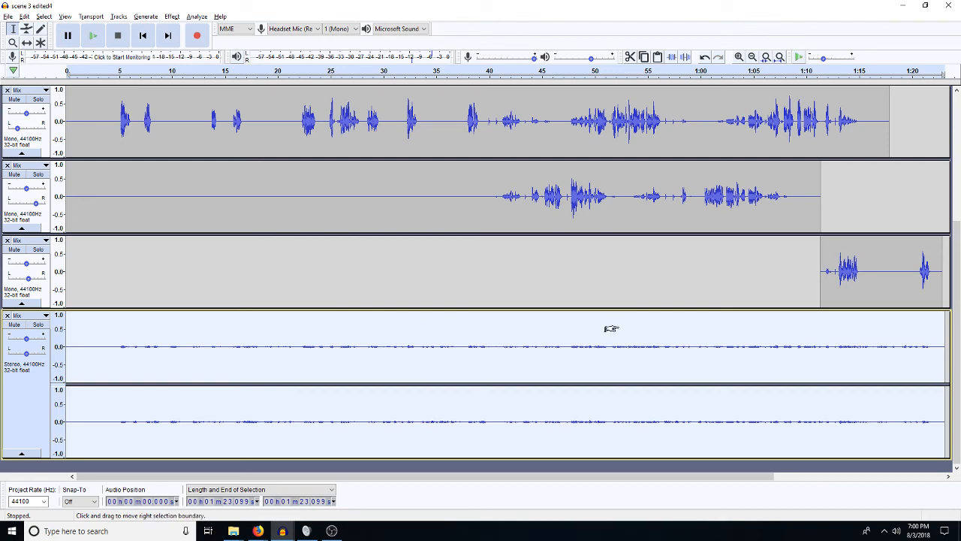
{"action": "key", "text": "l"}
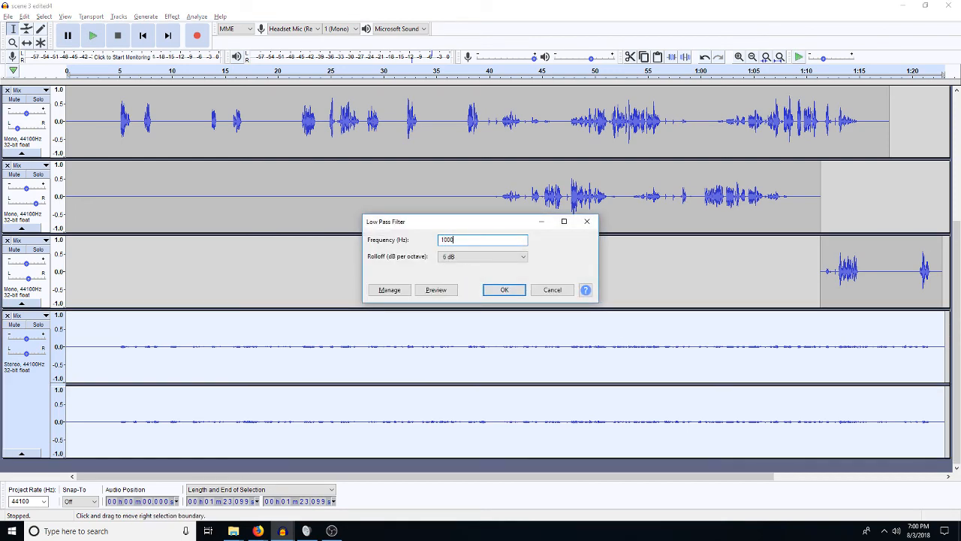
{"action": "key", "text": "Return"}
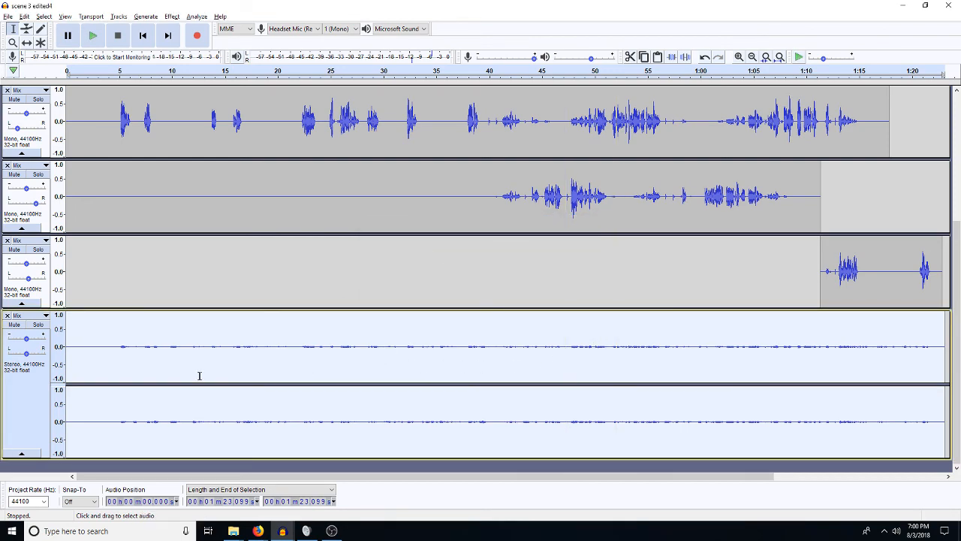
{"action": "left_click", "coordinate": [104, 345]}
{"action": "key", "text": "space"}
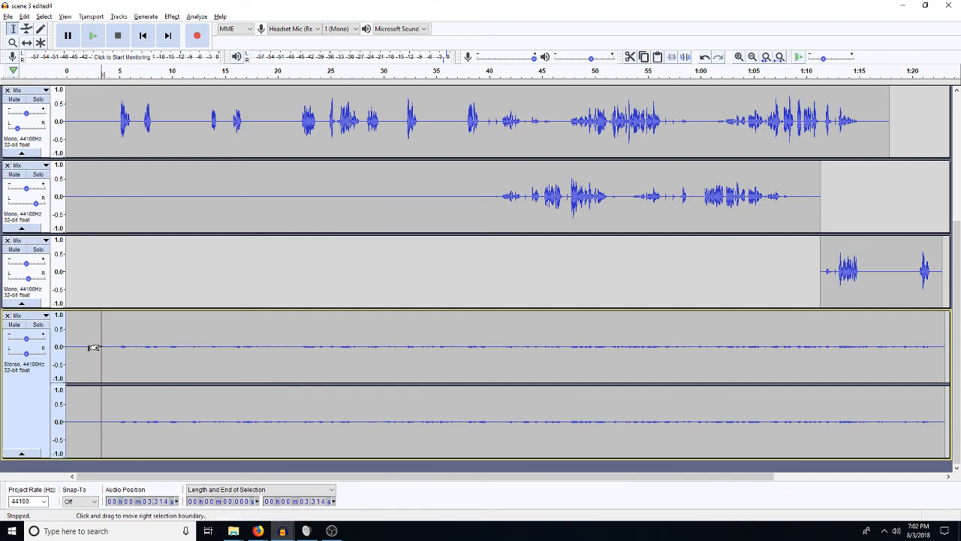
Render all tracks into one stereo mix, copy it, and undo the render in the scene project
{"action": "key", "text": "ctrl+a"}
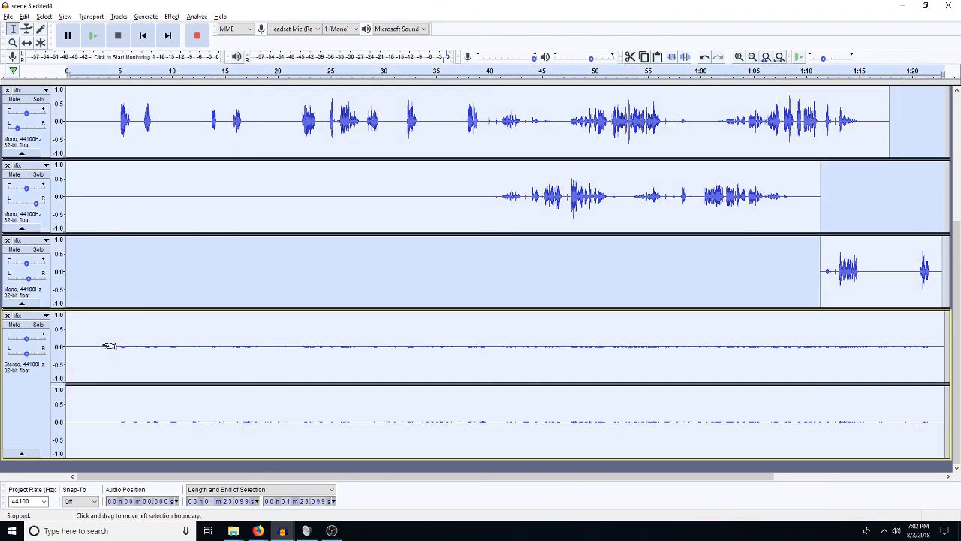
{"action": "key", "text": "ctrl+shift+m"}
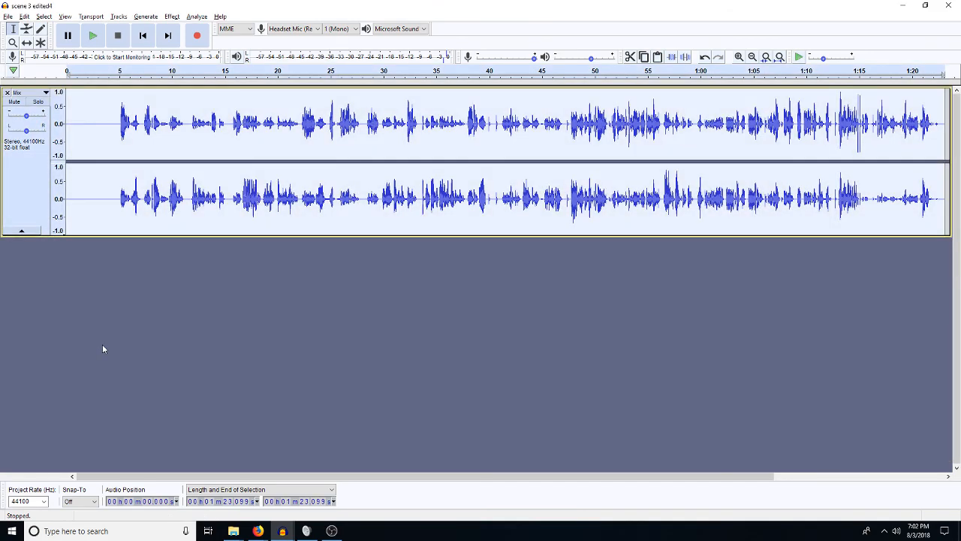
{"action": "key", "text": "ctrl+z"}
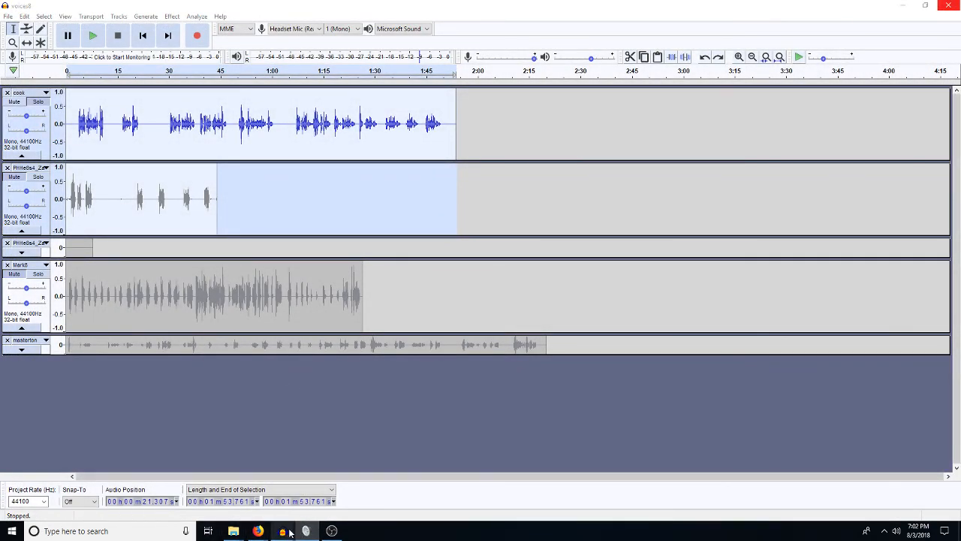
Switch to the Hancock8final project and paste the rendered scene 3 mix on the second track at about 3:08.2
{"action": "mouse_move", "coordinate": [290, 532]}
{"action": "left_click", "coordinate": [279, 483]}
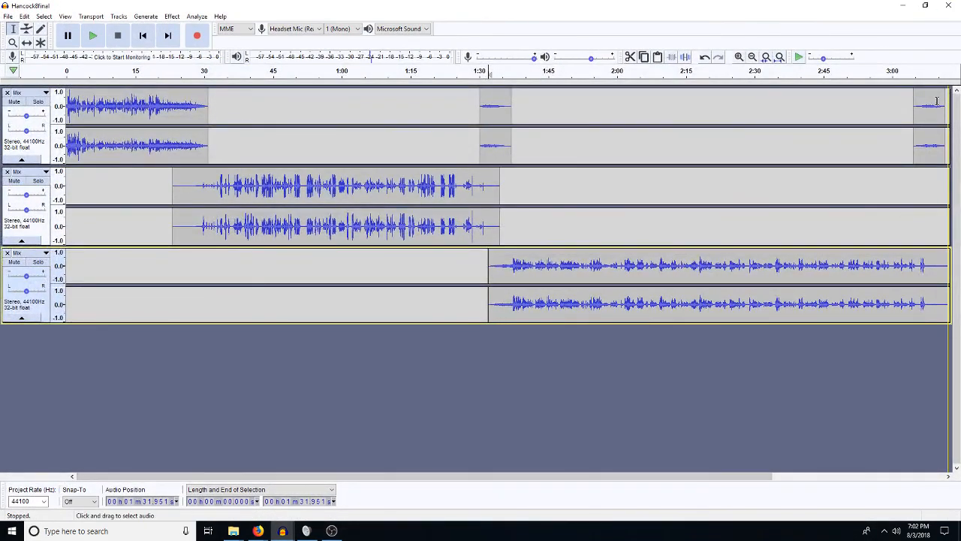
{"action": "left_click", "coordinate": [929, 227]}
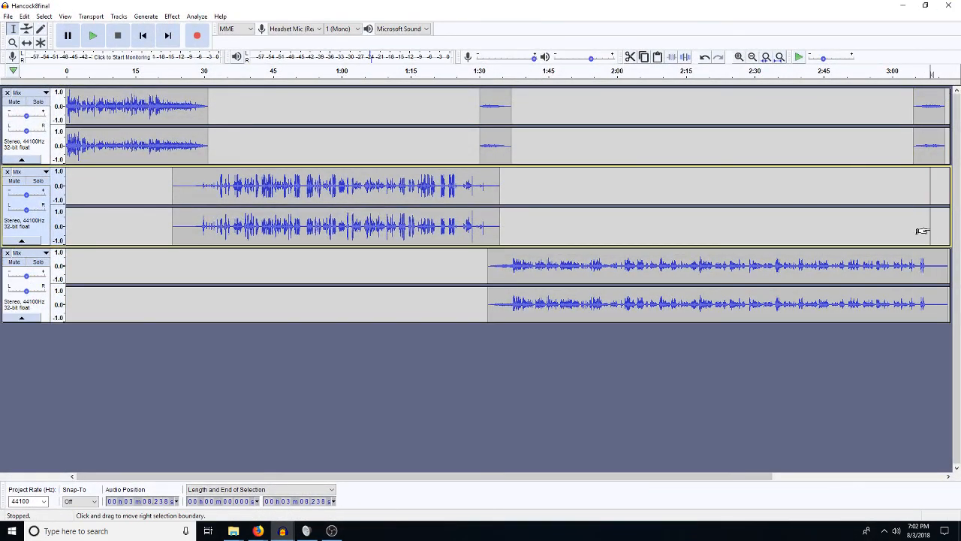
{"action": "left_click_drag", "start_coordinate": [922, 231], "coordinate": [938, 229]}
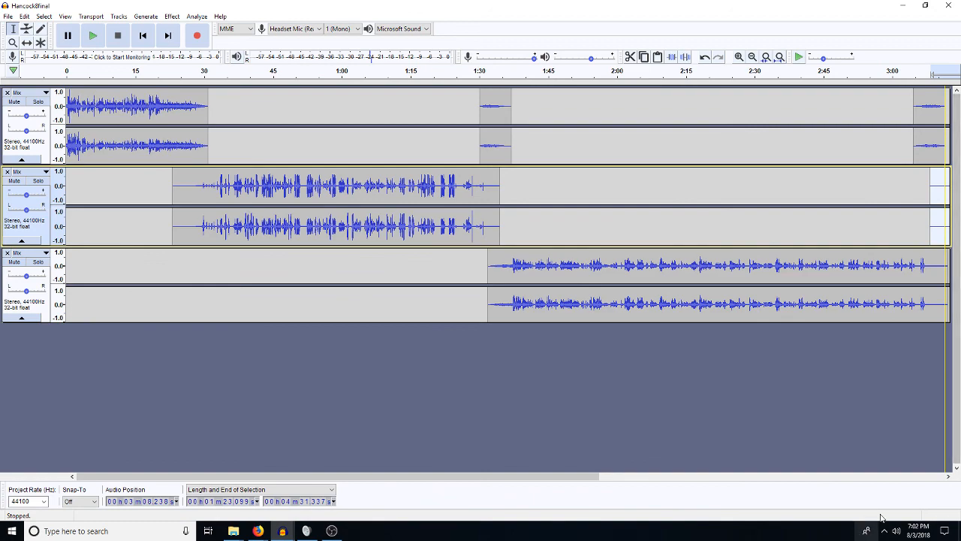
{"action": "left_click", "coordinate": [948, 476]}
{"action": "left_click_drag", "start_coordinate": [948, 476], "coordinate": [949, 476]}
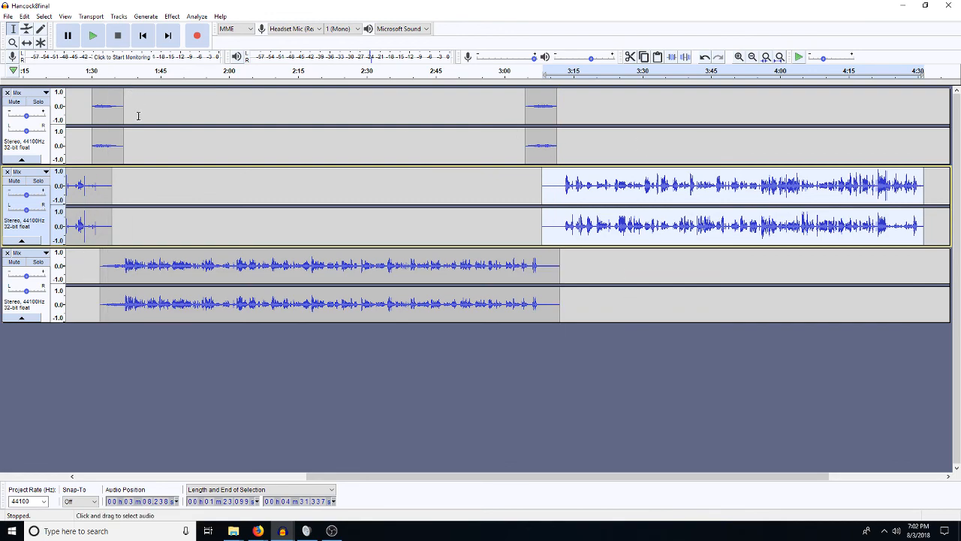
Place the cursor on the first track at about 4:29.9, near the end of the pasted scene
{"action": "left_click", "coordinate": [112, 106]}
{"action": "left_click", "coordinate": [543, 106]}
{"action": "left_click", "coordinate": [916, 146]}
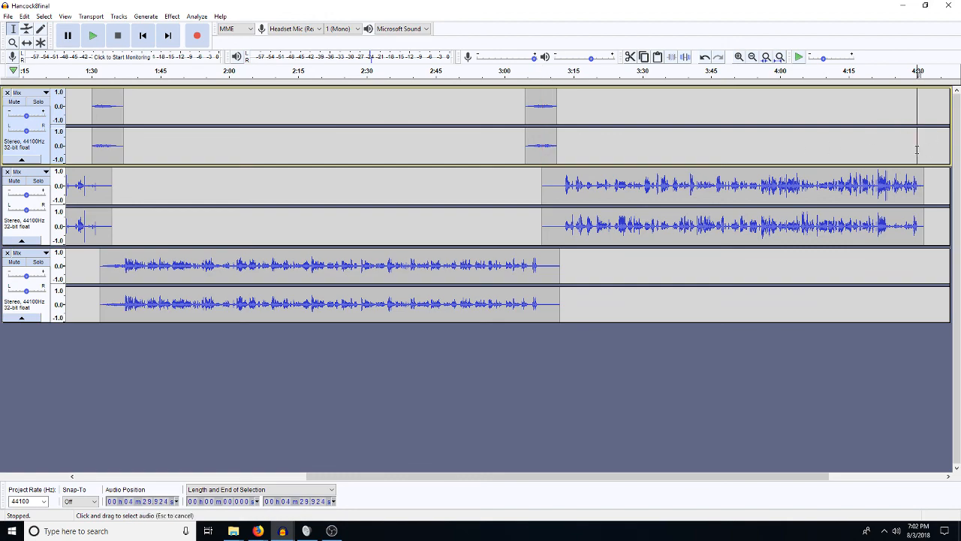